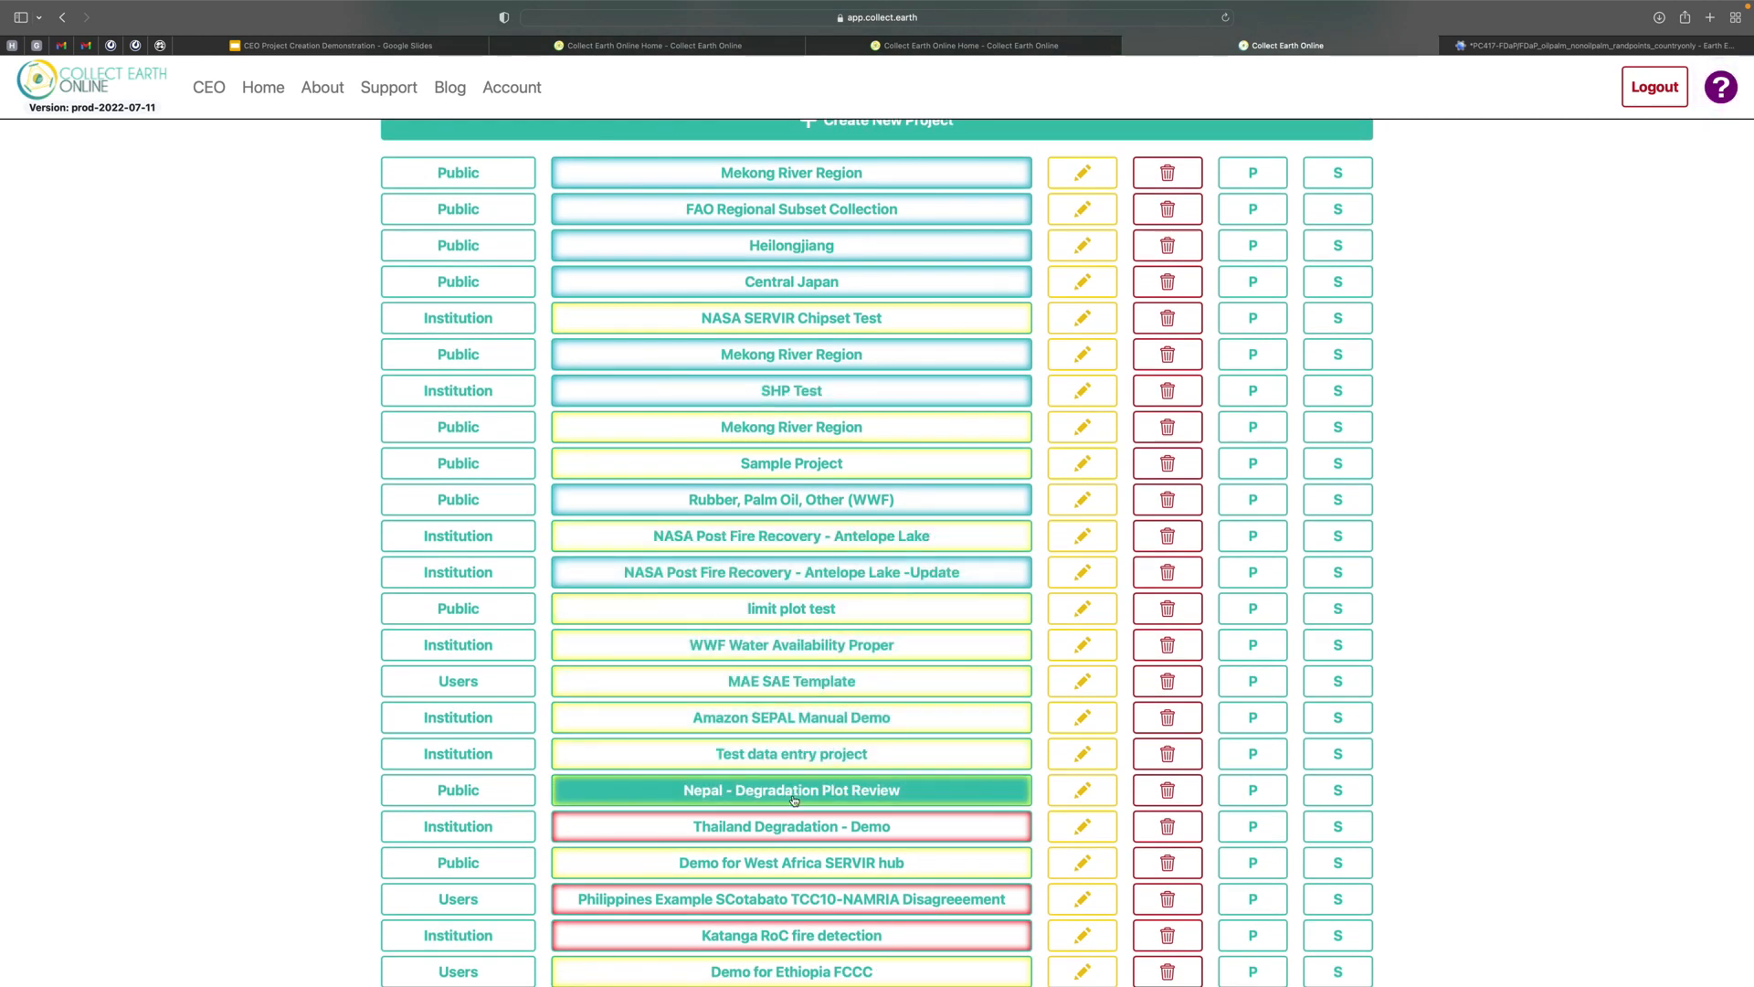
# Step: Look over the institution's project list and start creating a new project
pyautogui.scroll(-3, 797, 795)
pyautogui.scroll(-1, 797, 879)
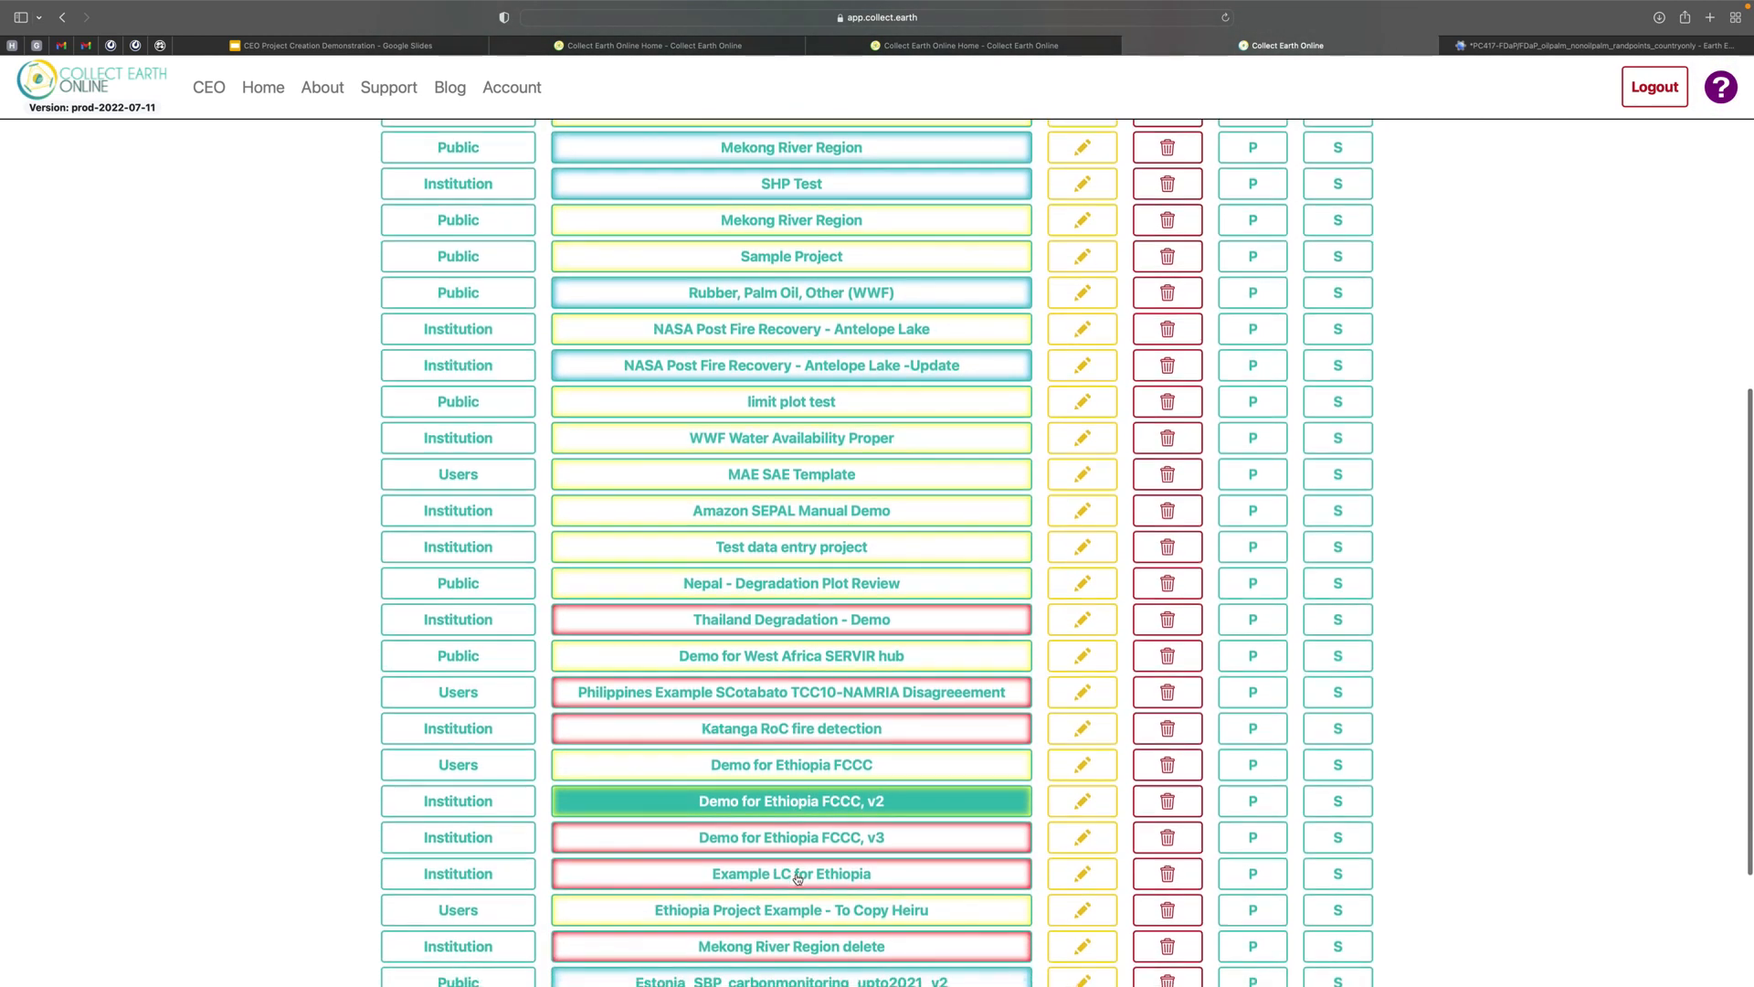
pyautogui.scroll(10, 797, 880)
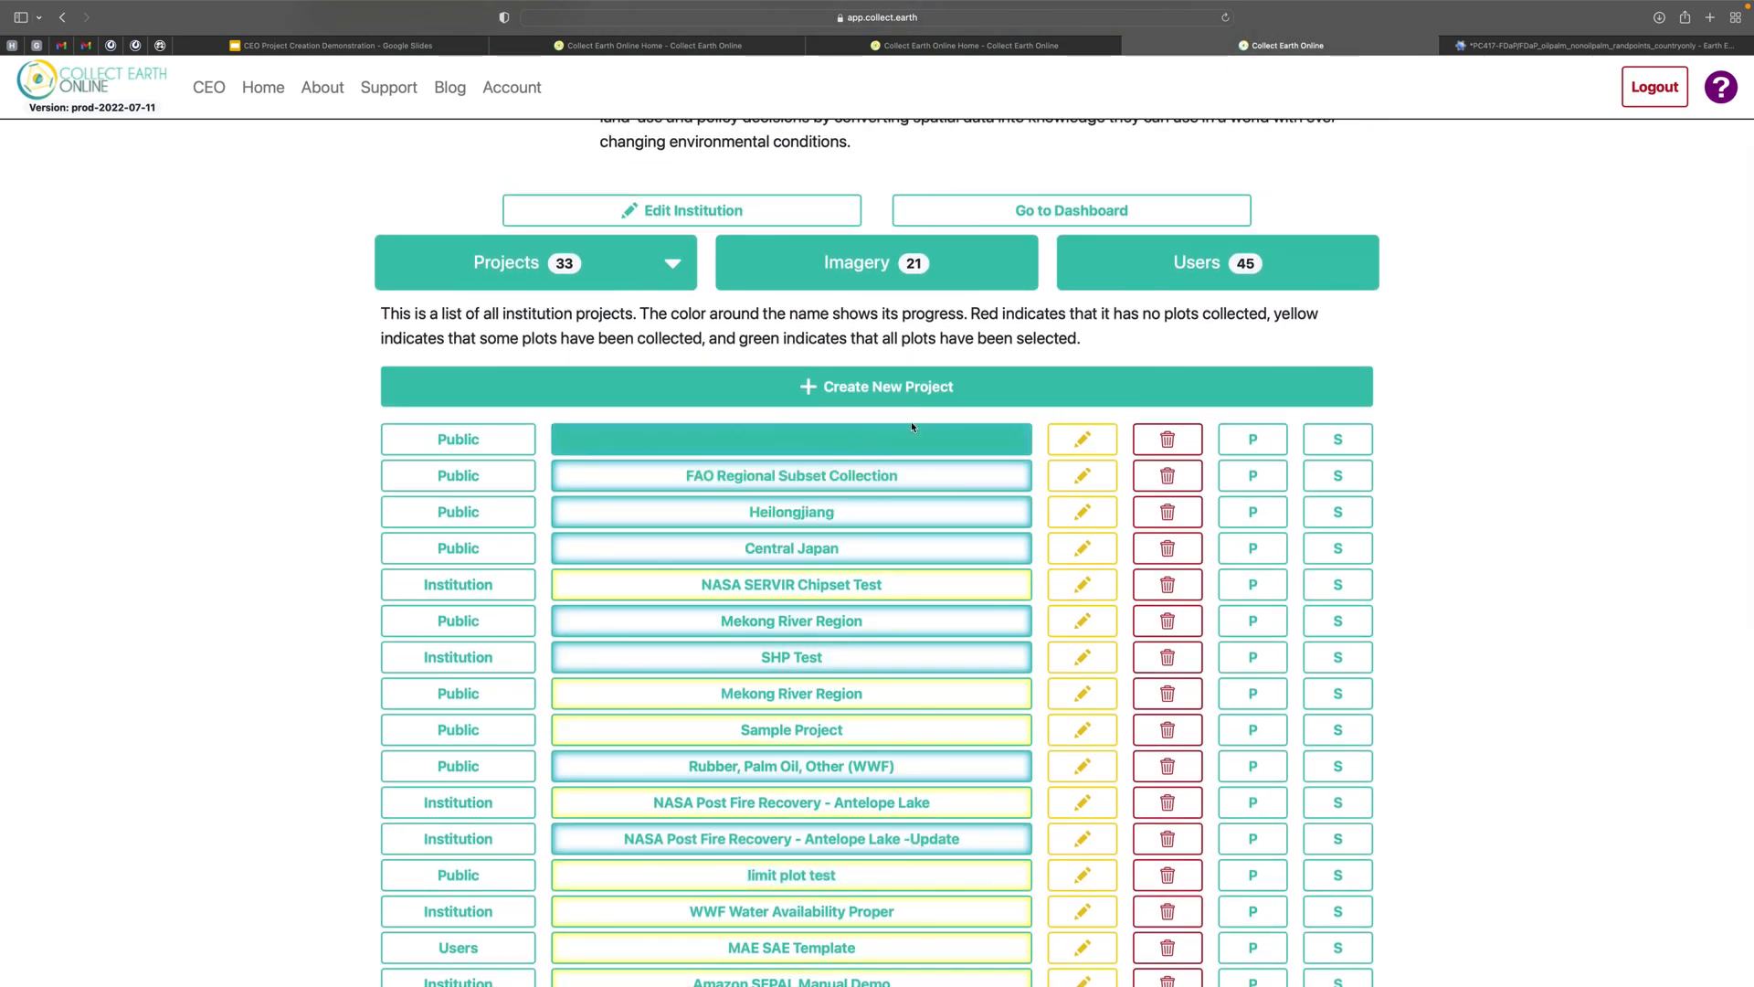
pyautogui.click(831, 395)
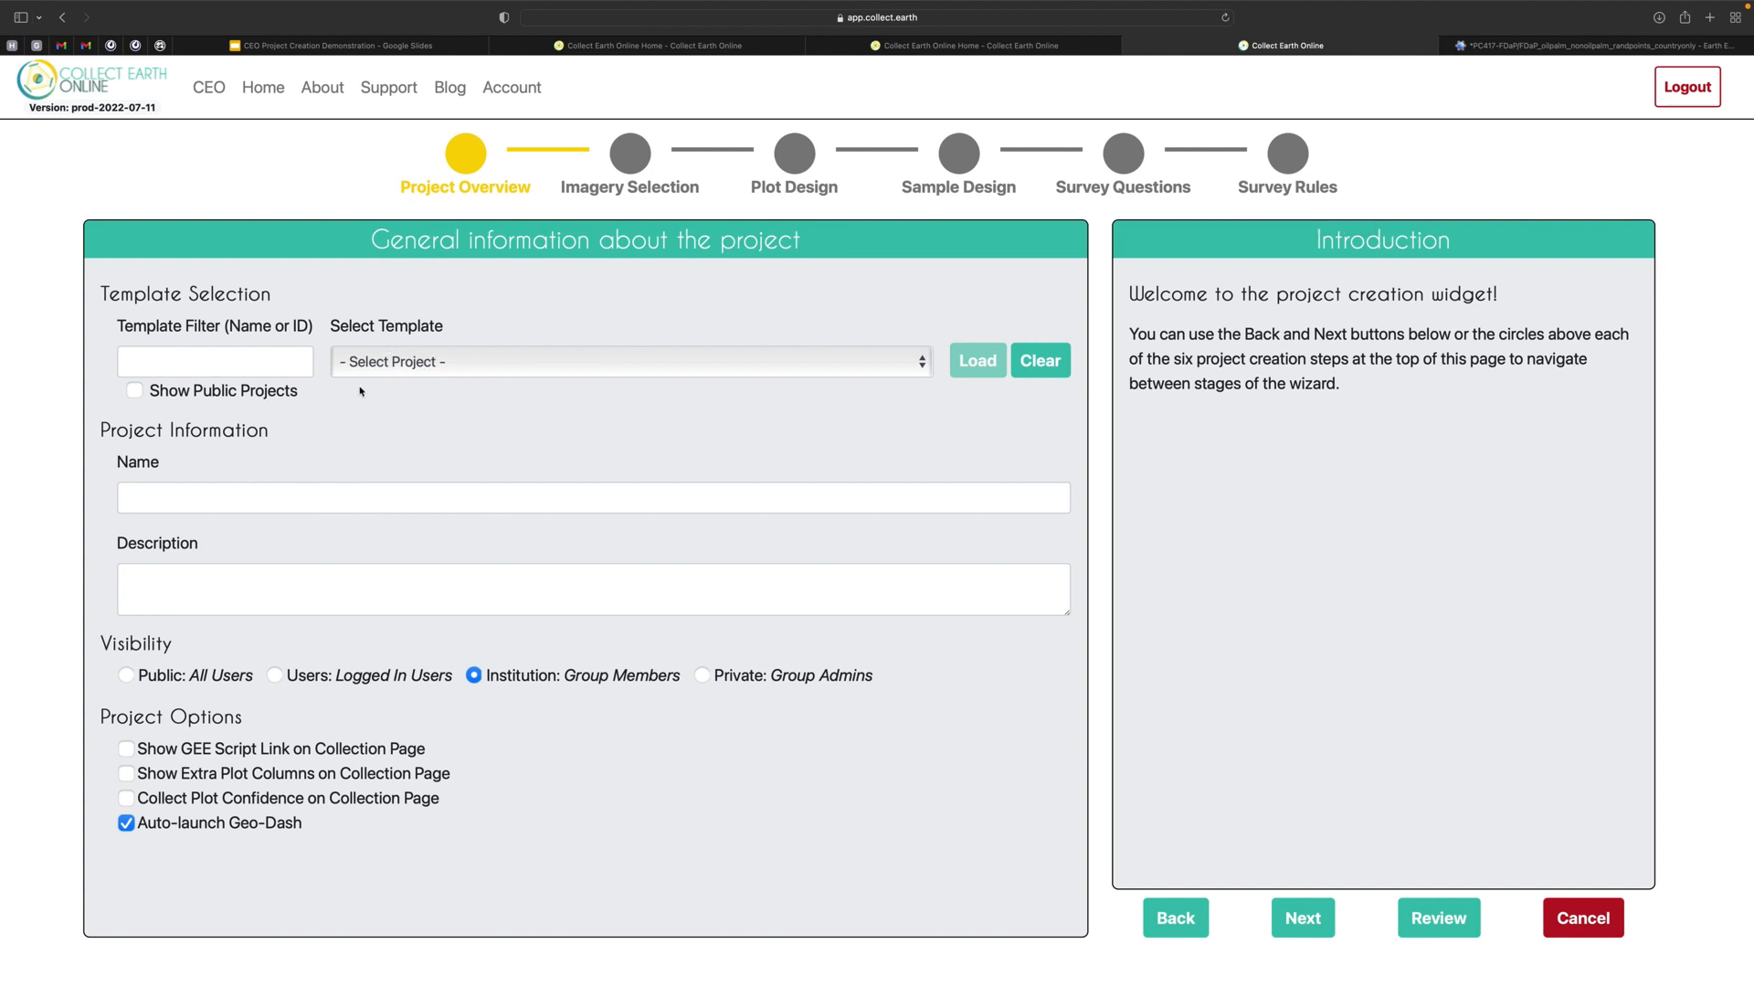
# Step: Name the new project "CEO Demo" and use the same text as its description
pyautogui.click(245, 505)
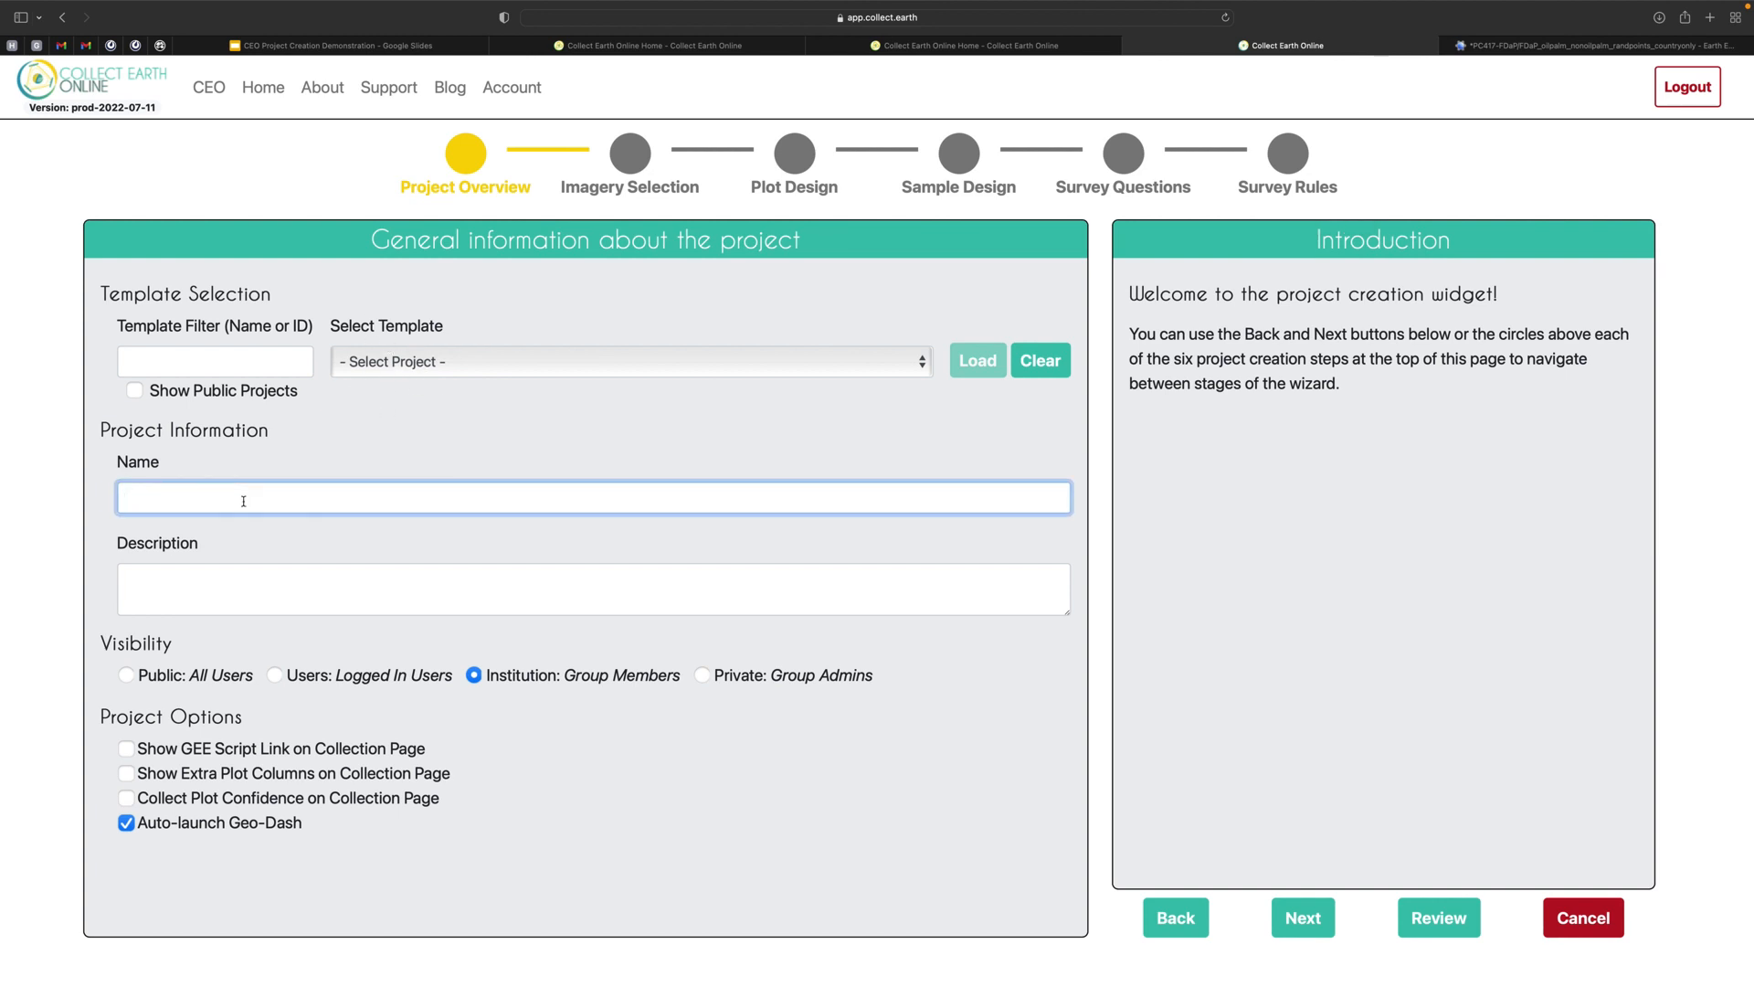
pyautogui.write('CEO Demo')
pyautogui.moveTo(253, 501); pyautogui.dragTo(27, 485)
pyautogui.press('super+c')
pyautogui.click(138, 568)
pyautogui.press('super+v')
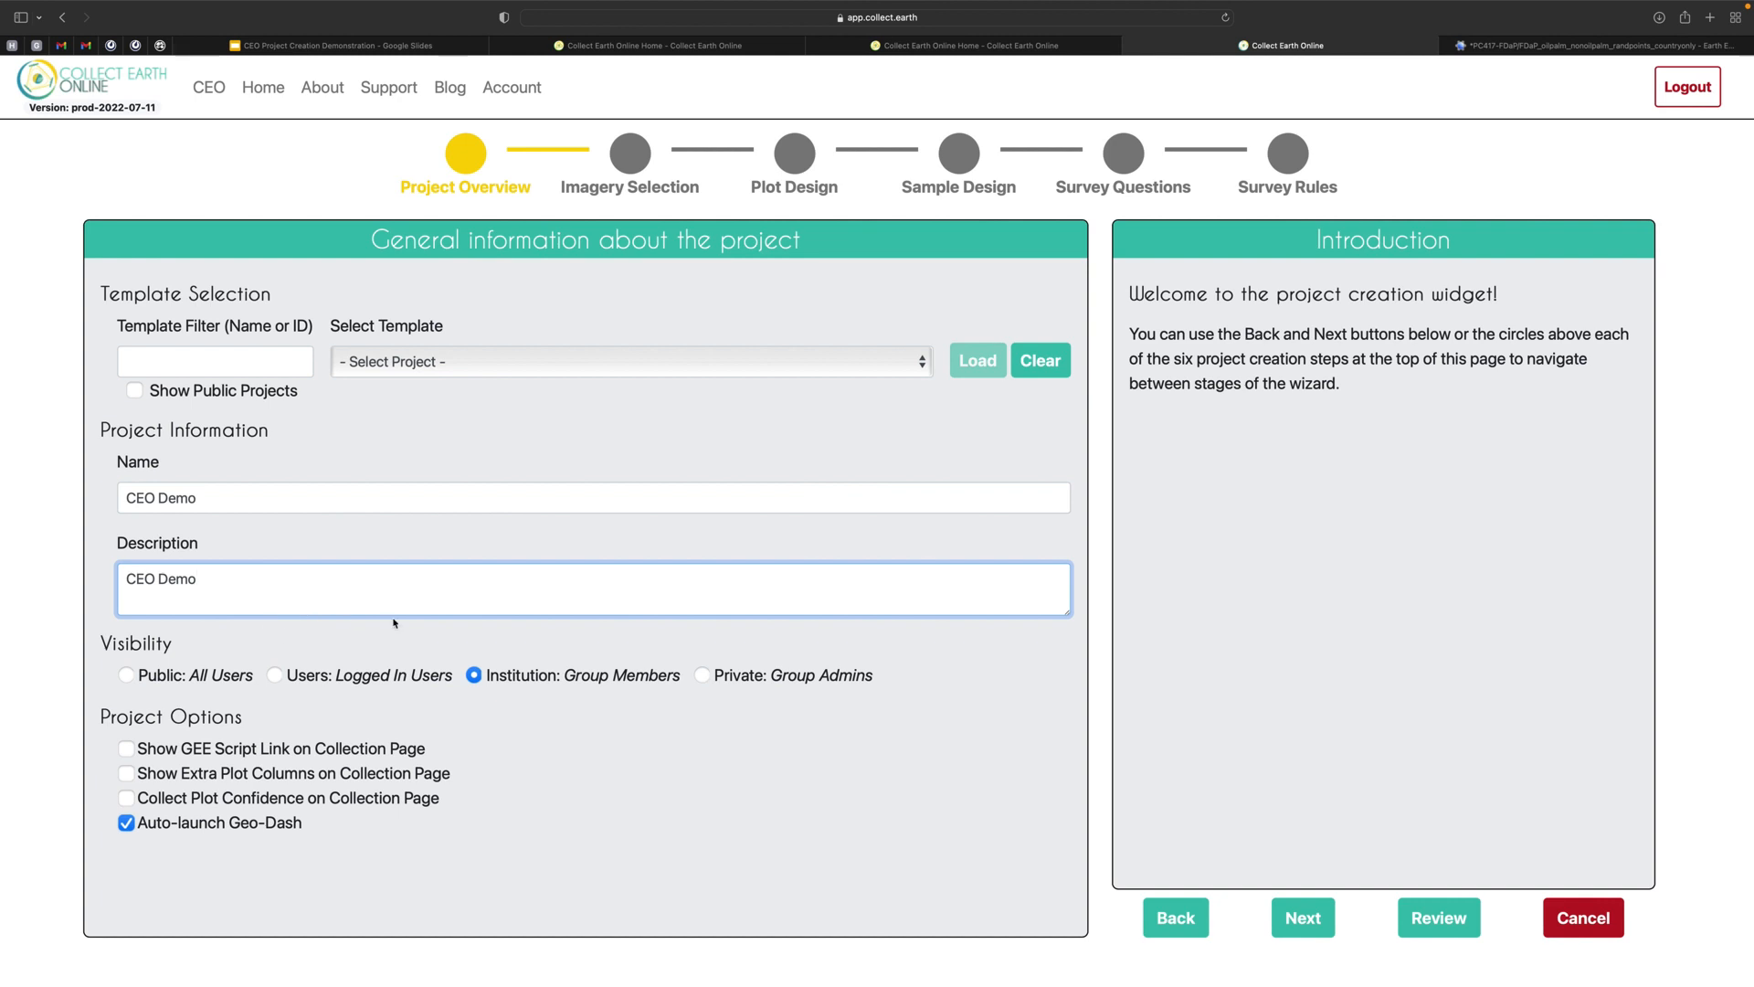
pyautogui.click(528, 704)
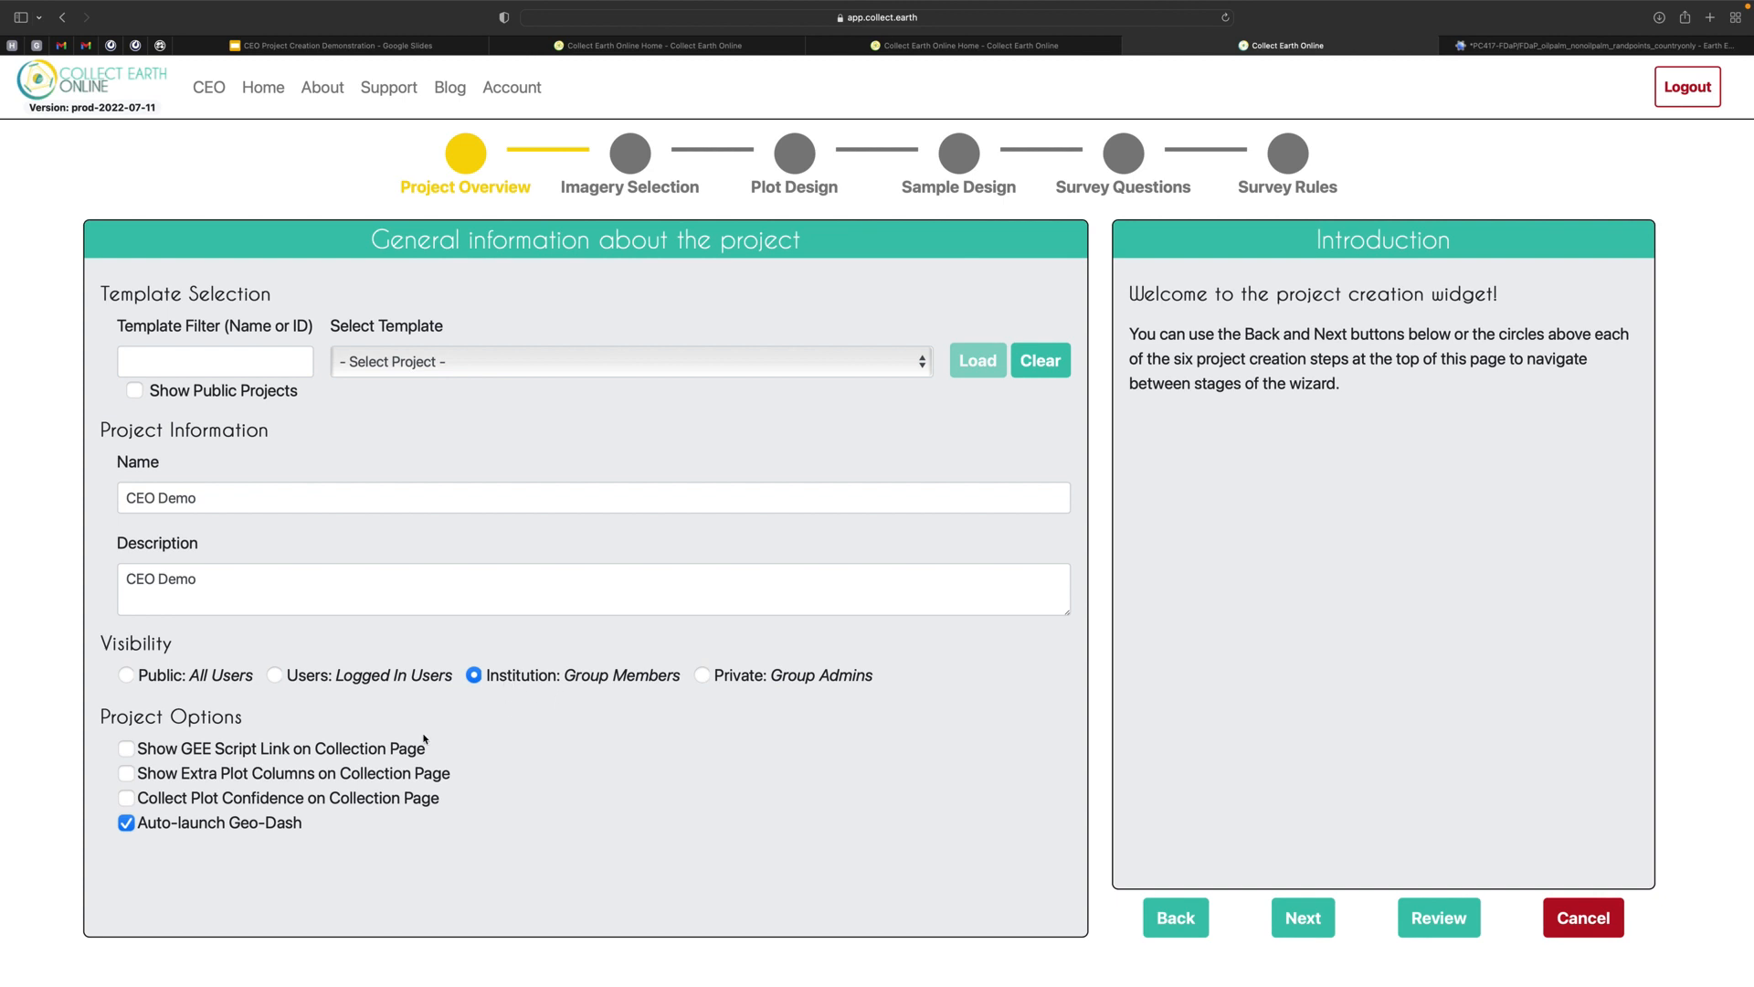
# Step: Enable the GEE script link and plot confidence options on the collection page, and disable Auto-launch Geo-Dash
pyautogui.moveTo(105, 720); pyautogui.dragTo(265, 716)
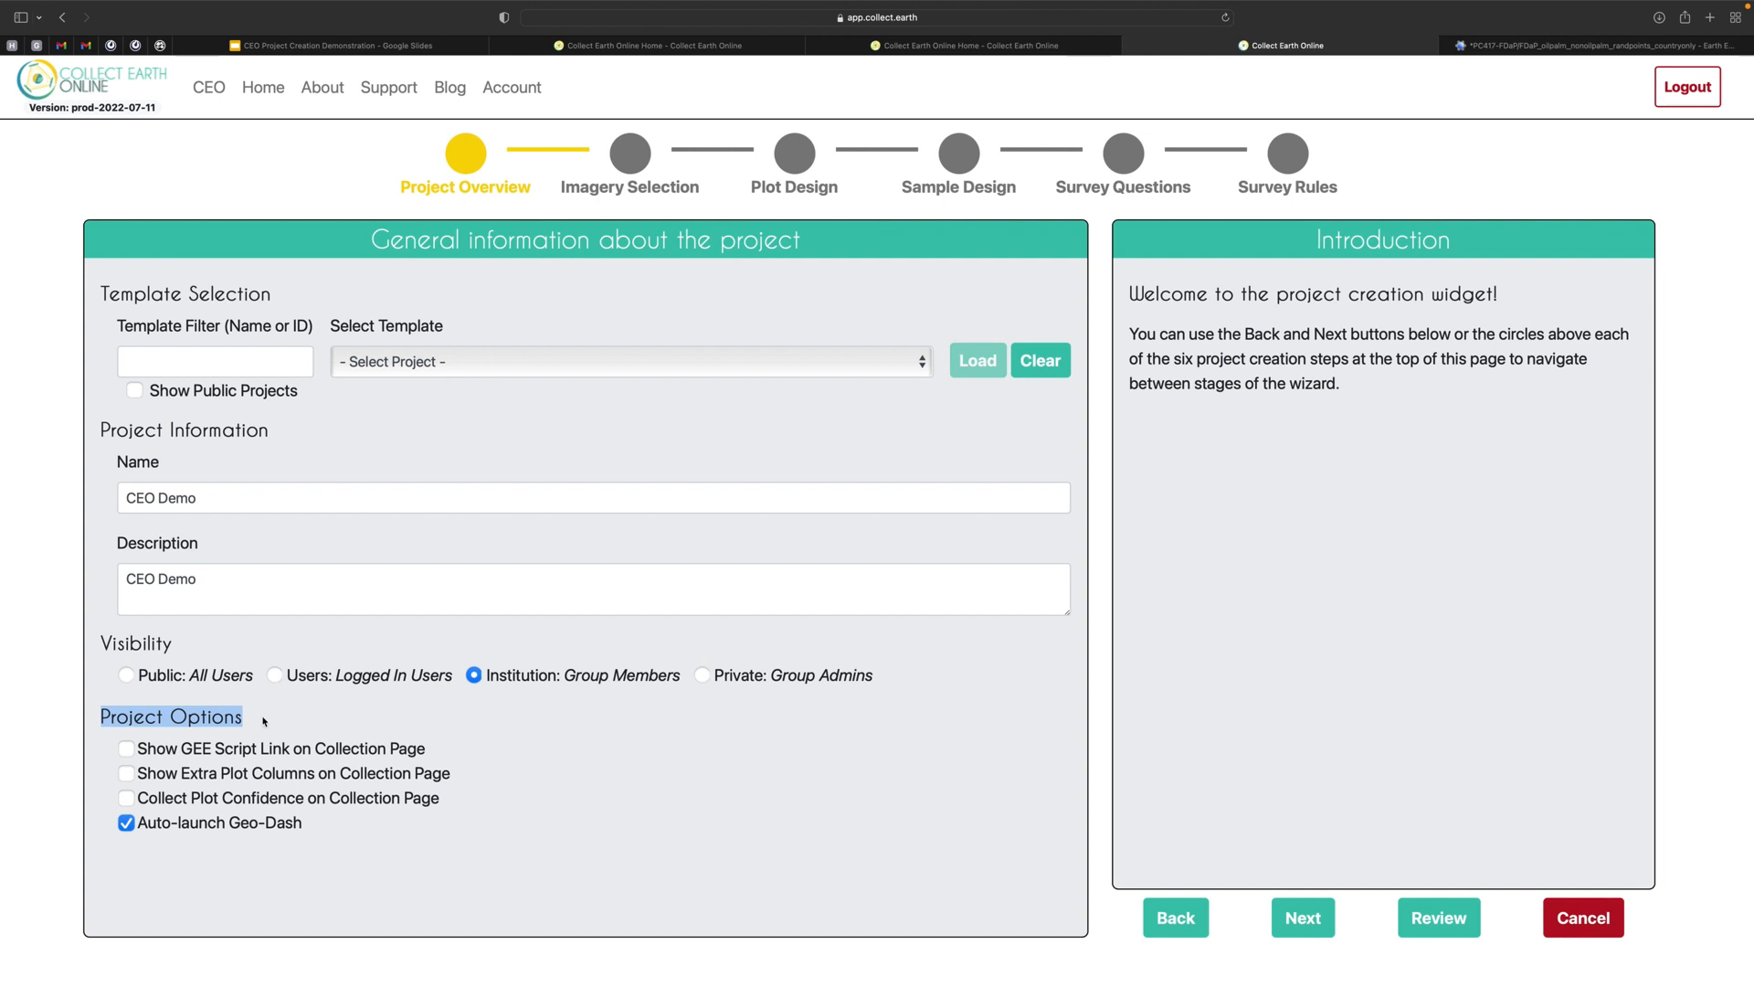
pyautogui.click(126, 751)
pyautogui.moveTo(165, 776); pyautogui.dragTo(476, 776)
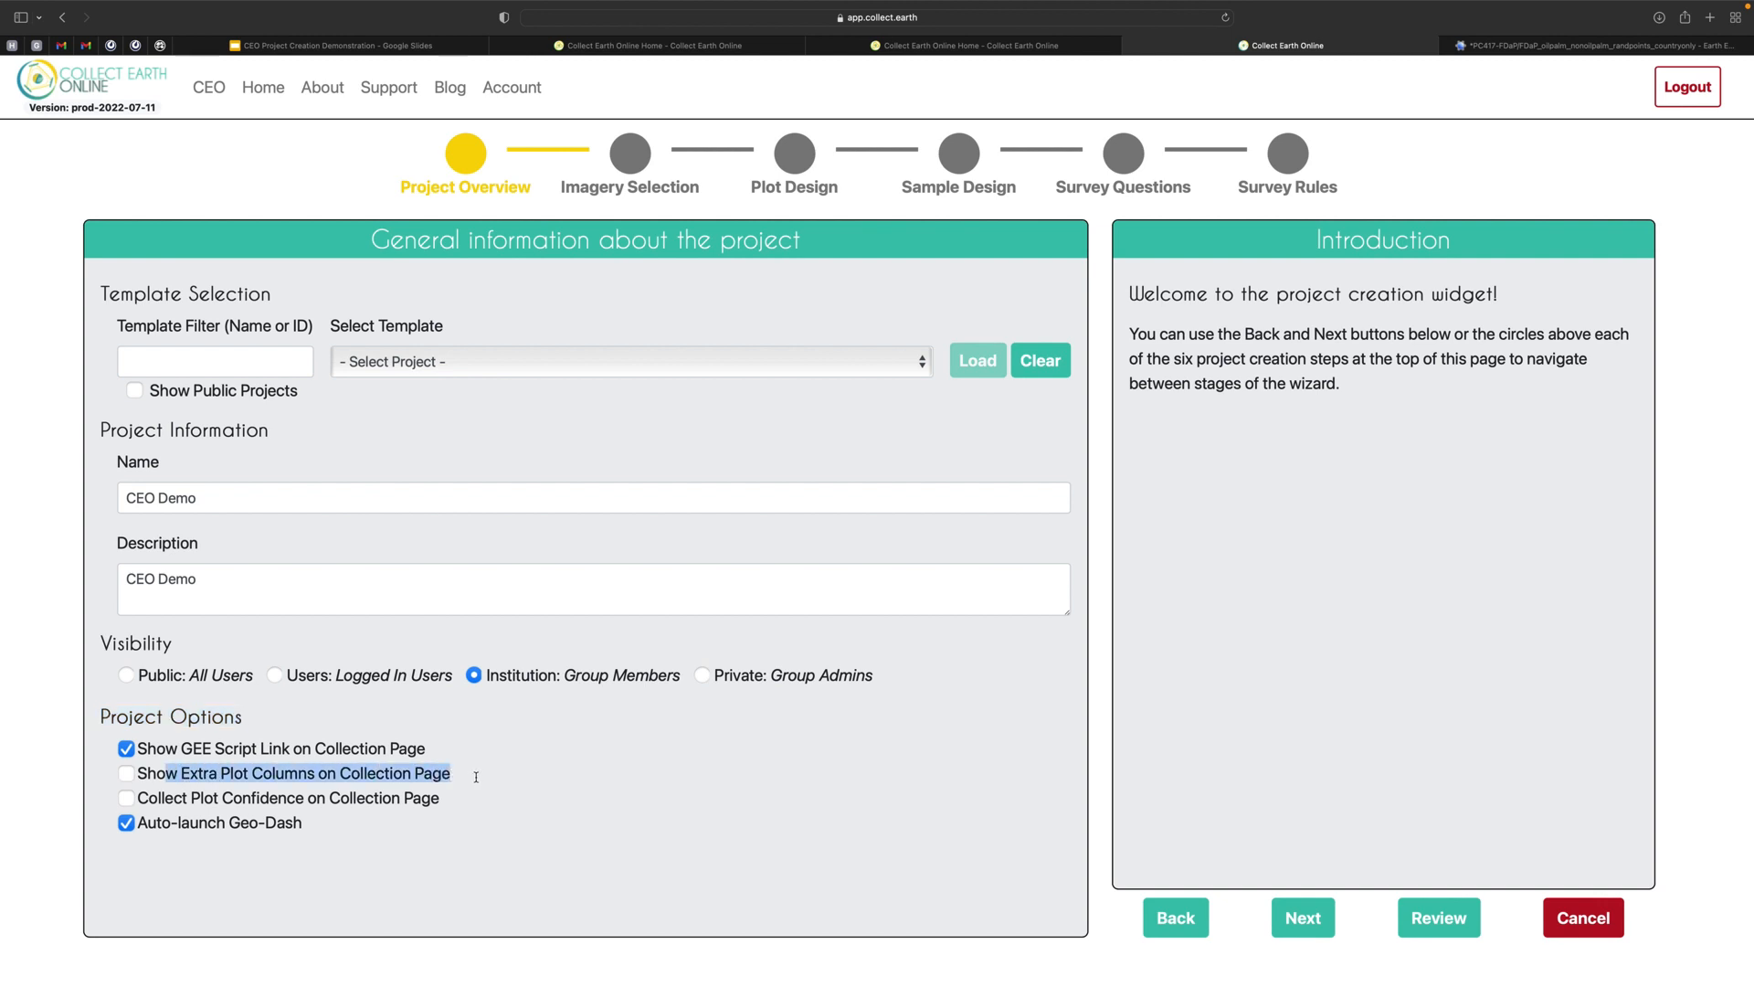
pyautogui.click(131, 798)
pyautogui.click(182, 800)
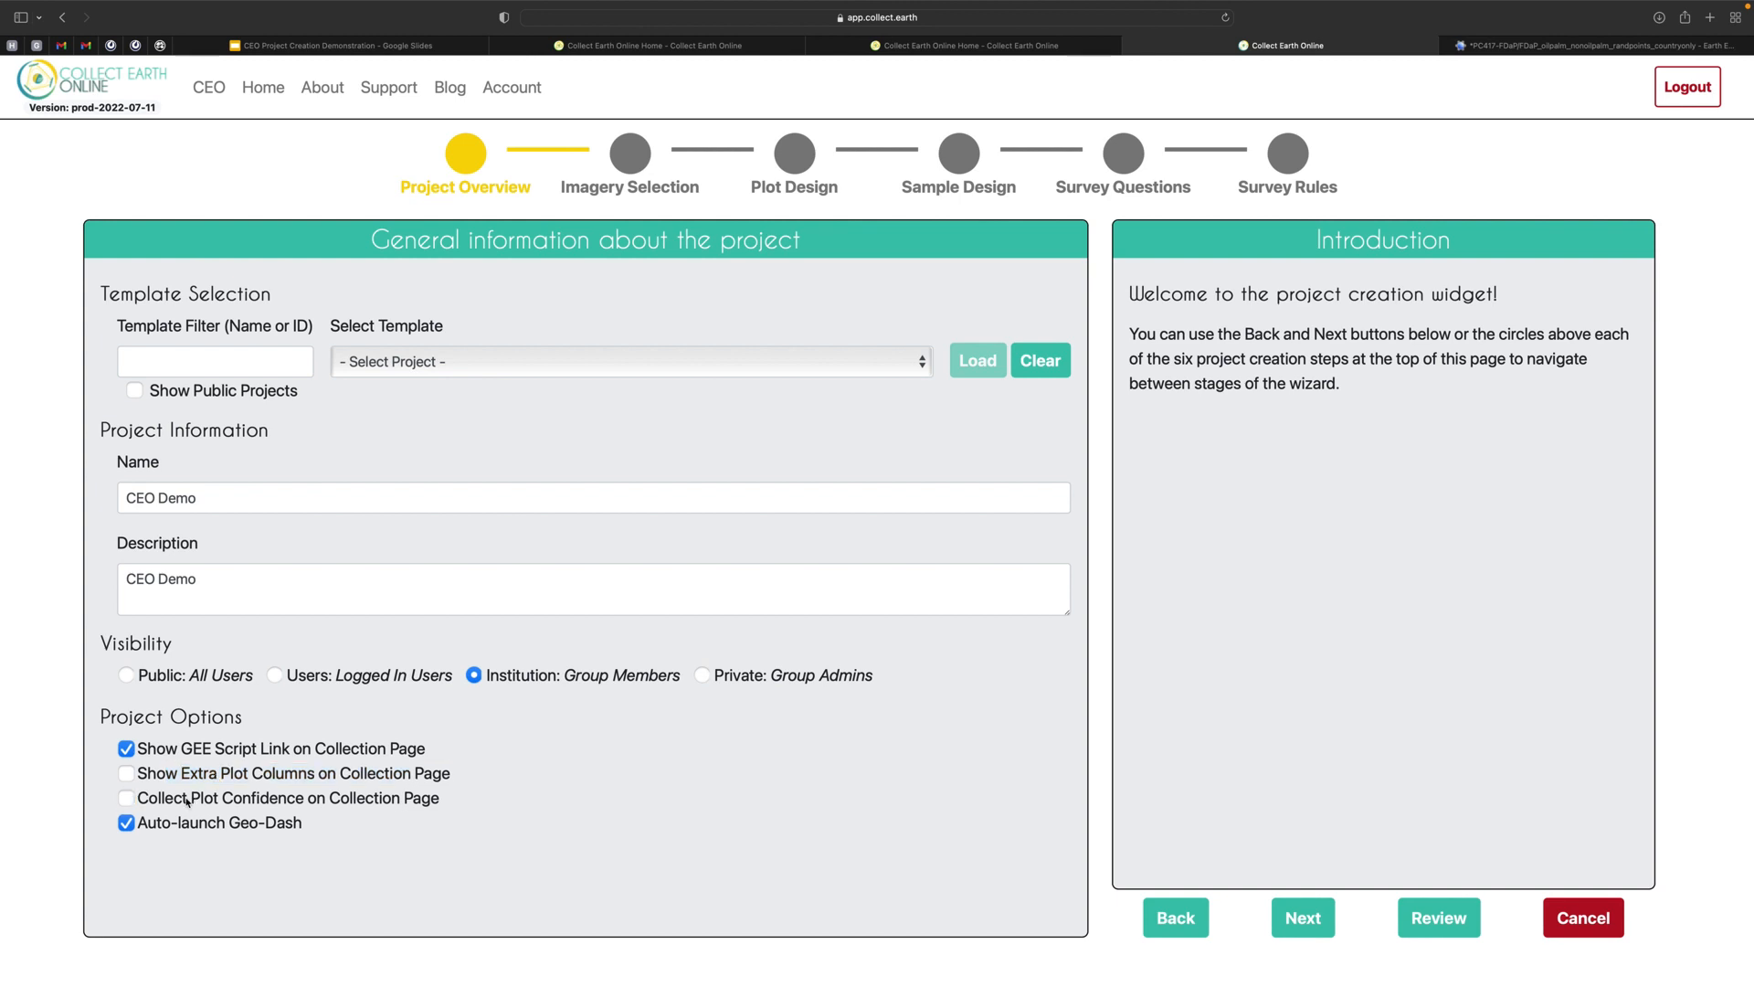
pyautogui.click(157, 803)
pyautogui.moveTo(139, 803); pyautogui.dragTo(472, 805)
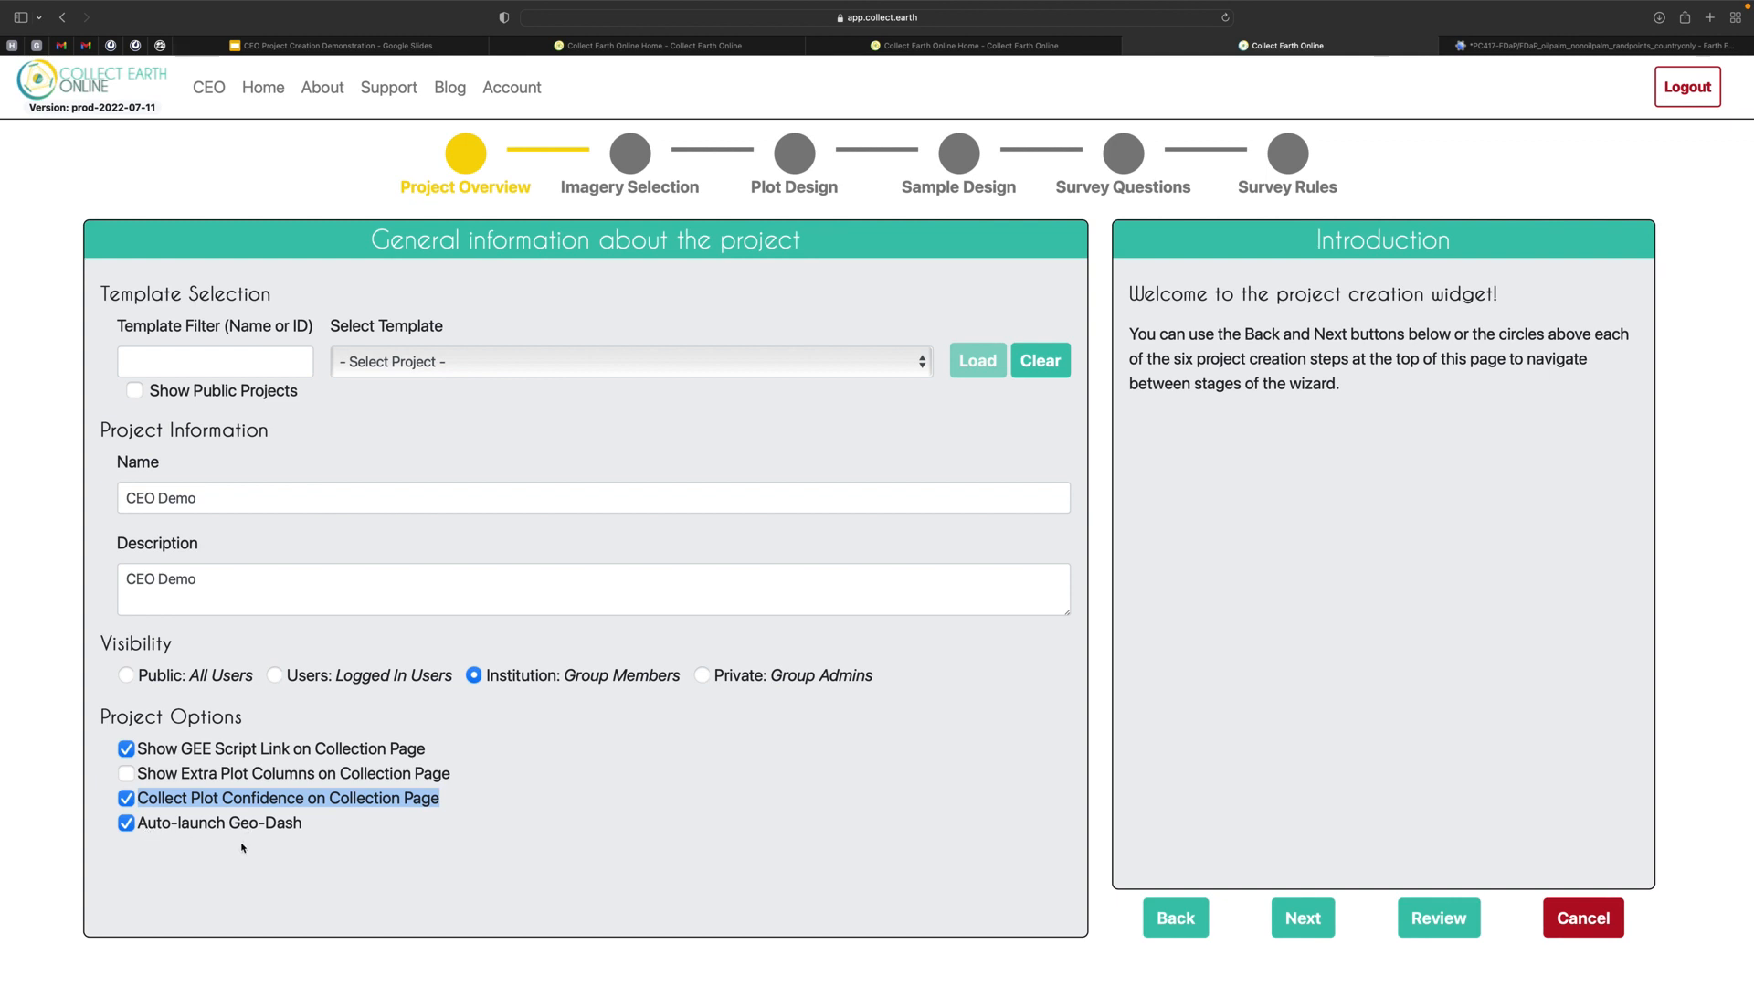
pyautogui.click(128, 824)
pyautogui.click(325, 842)
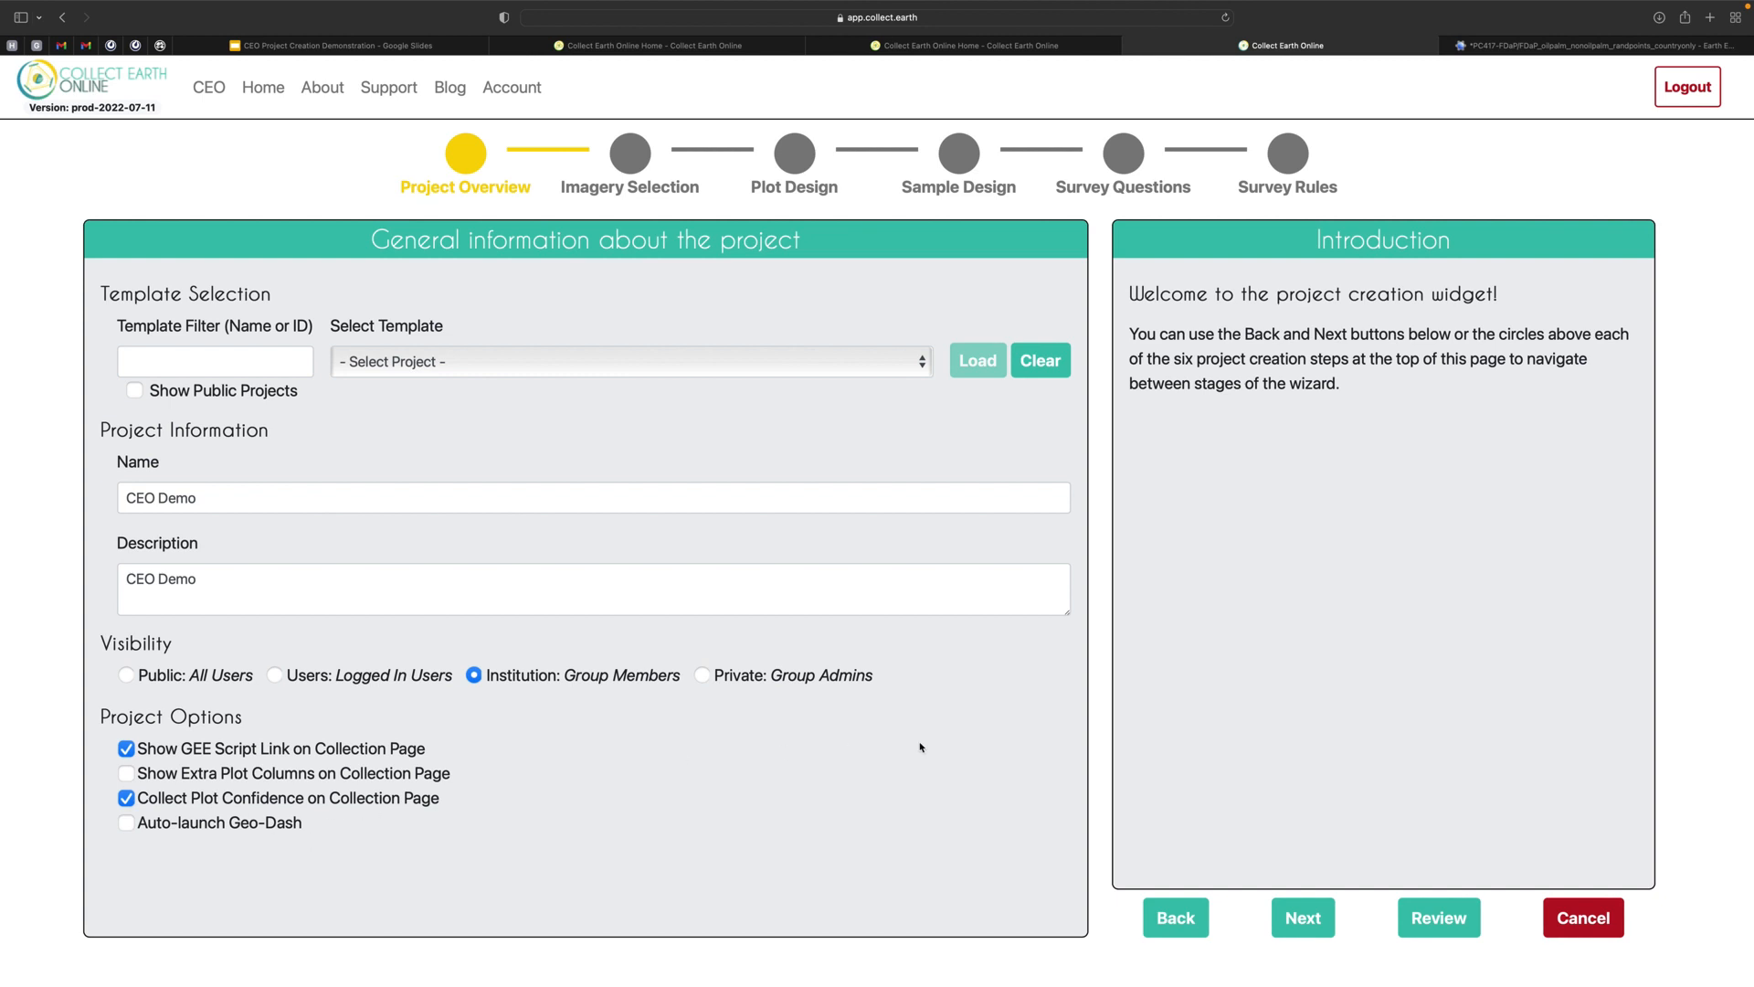
# Step: Proceed to Imagery Selection and add Open Street Map, Planet NICFI Public, Mapbox Satellite w/ Labels and DynamicWorld2019Indonesia_SmallDemo as additional imagery
pyautogui.click(1297, 926)
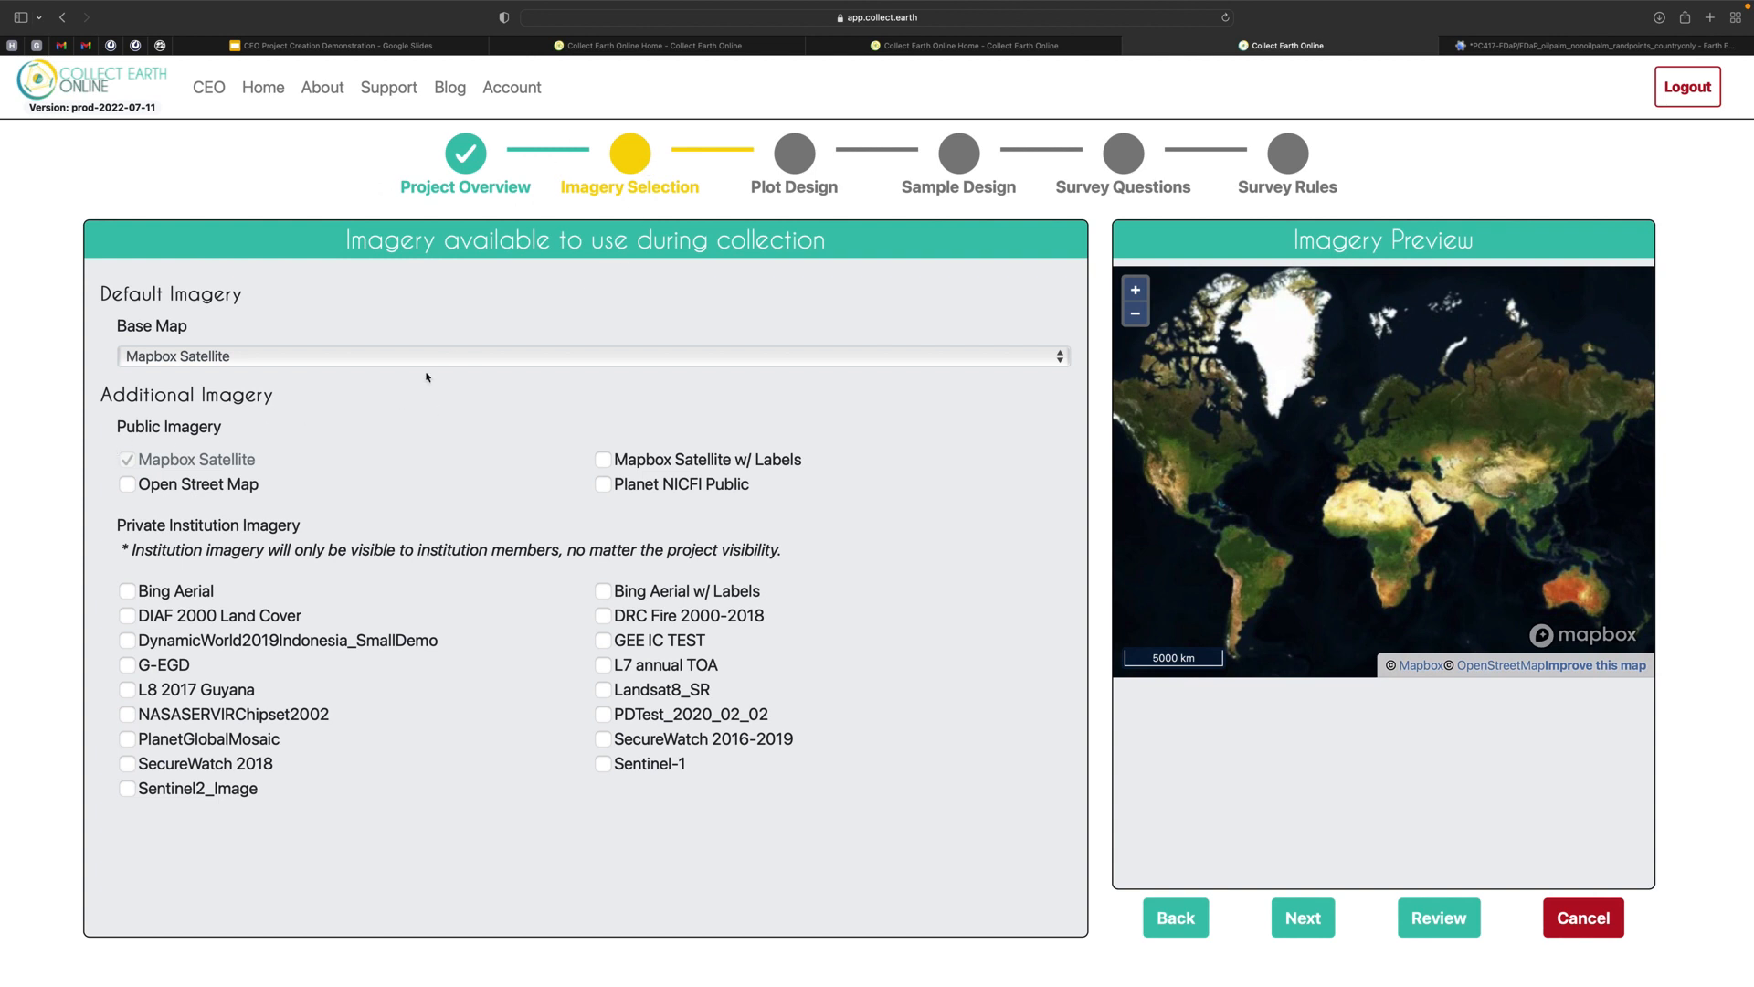
pyautogui.click(129, 484)
pyautogui.click(612, 488)
pyautogui.click(602, 461)
pyautogui.click(129, 644)
# Step: Leave the project wizard and open the page of the Spatial Informatics Group (SIG) institution
pyautogui.click(1179, 924)
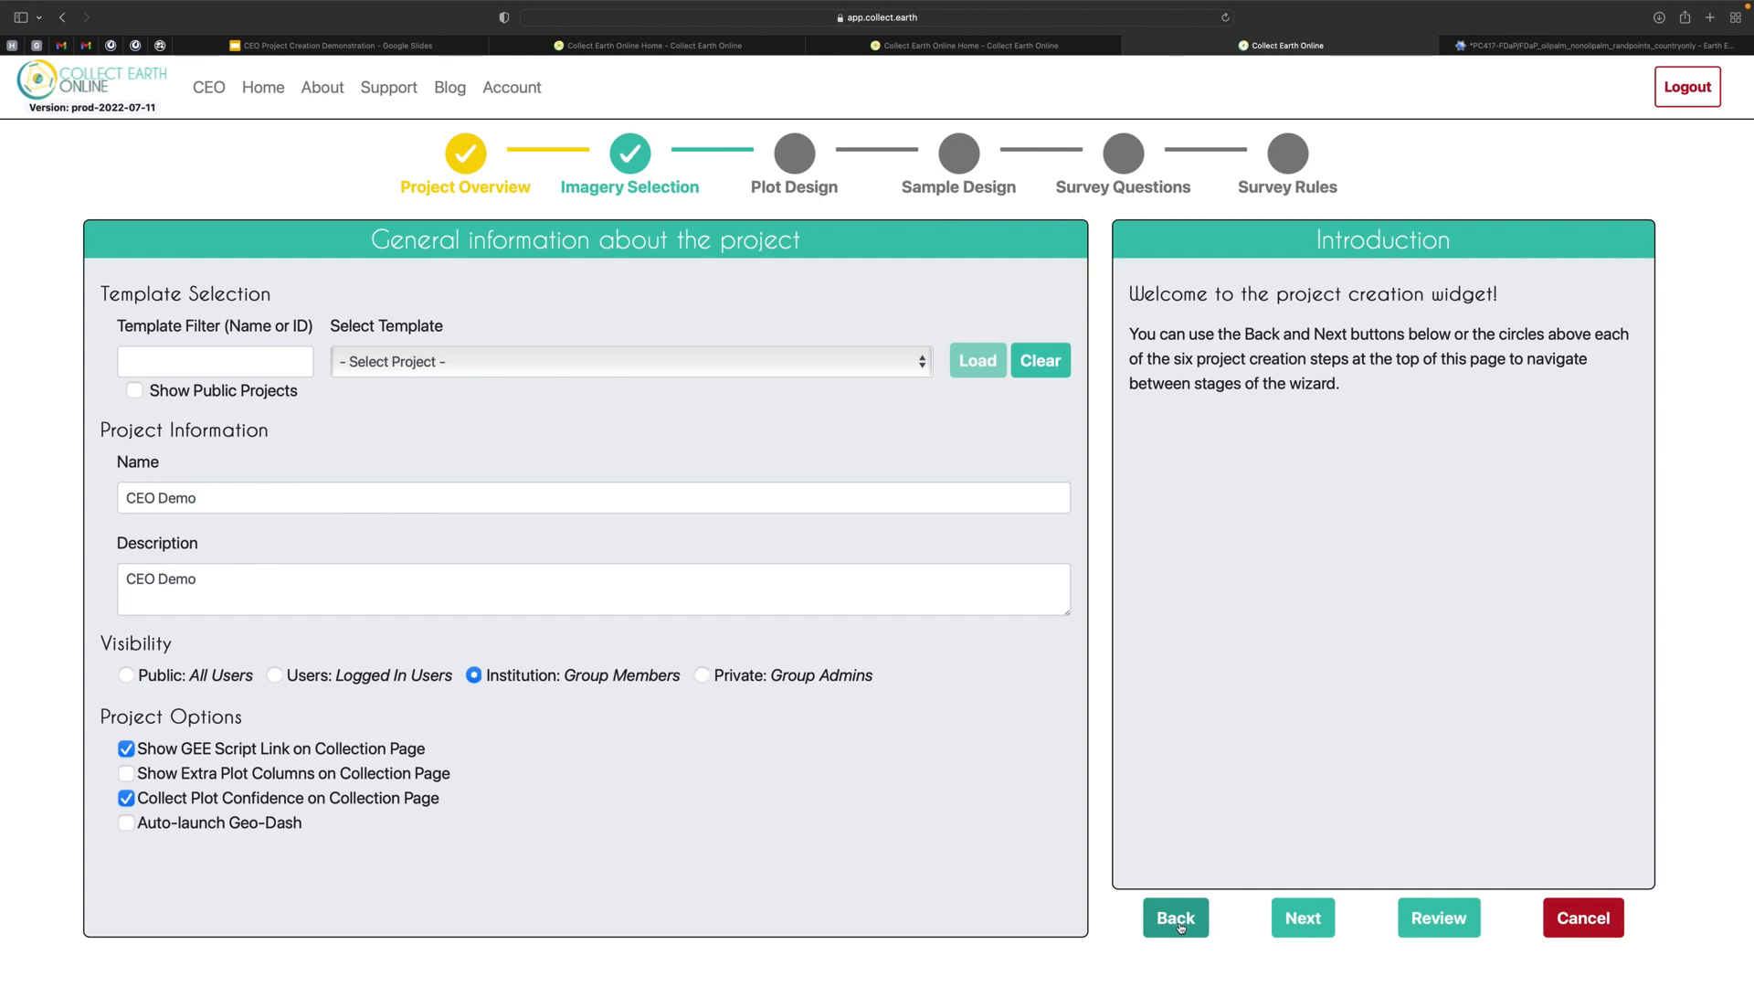
pyautogui.click(208, 87)
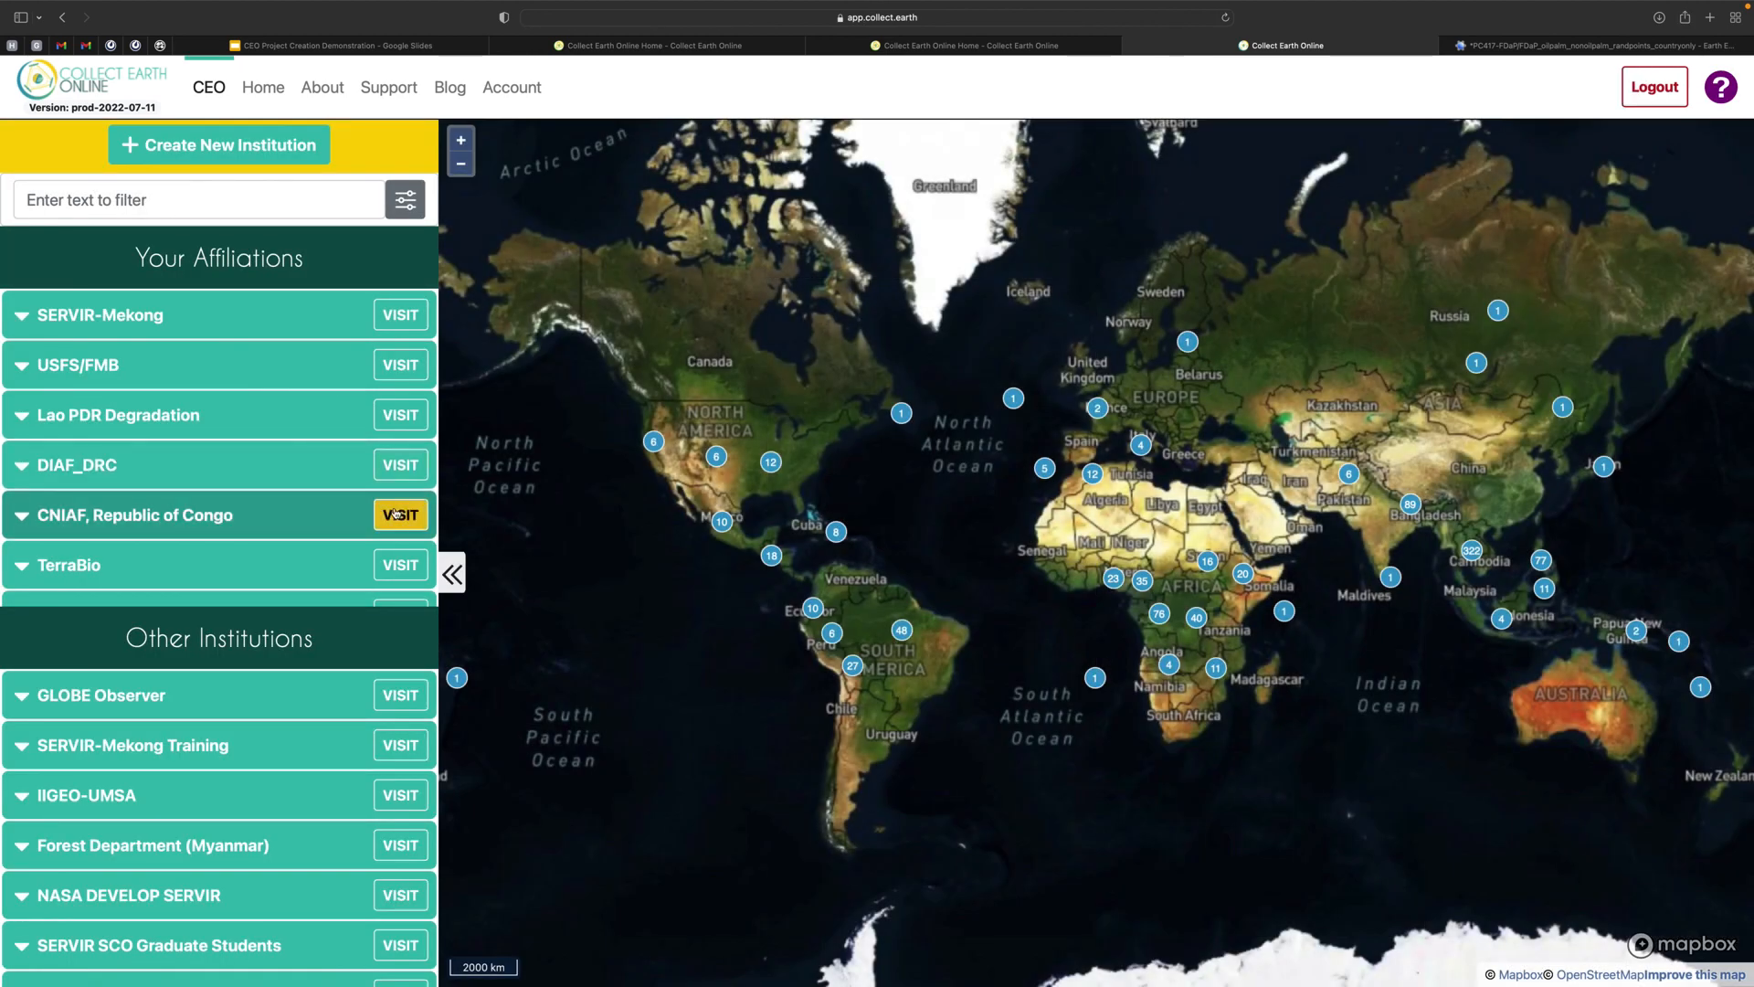
pyautogui.scroll(-2, 307, 480)
pyautogui.scroll(-1, 307, 480)
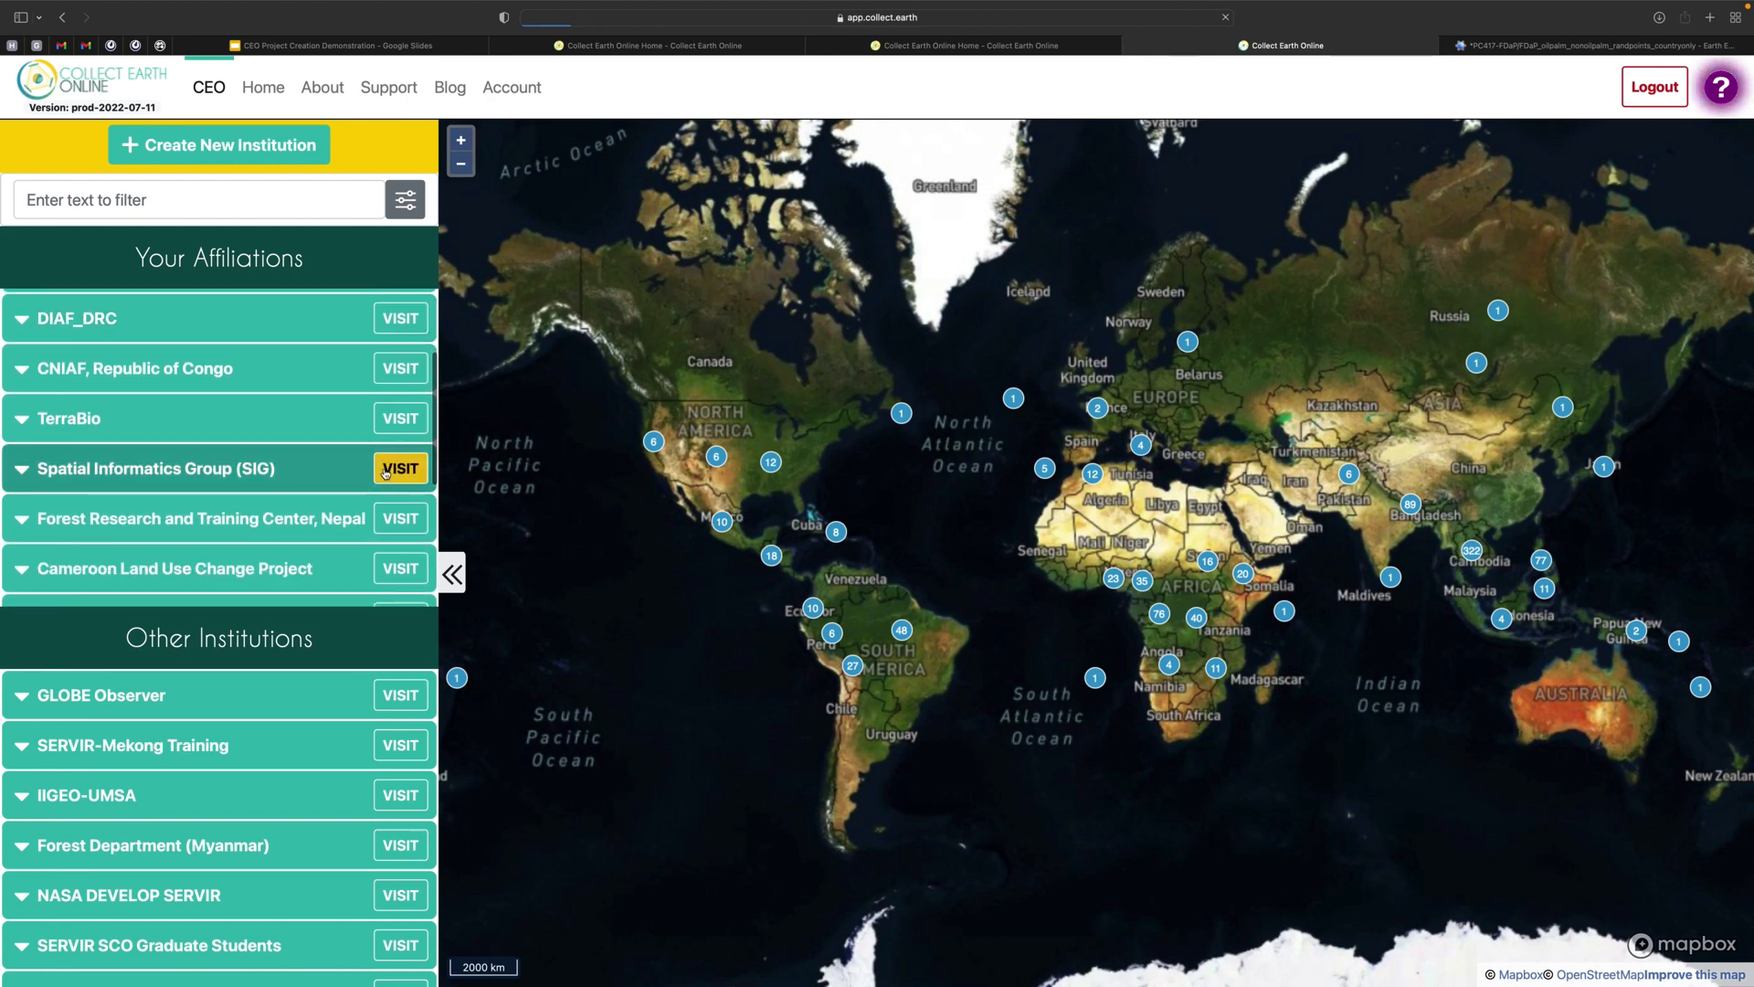
pyautogui.click(400, 463)
pyautogui.scroll(-3, 846, 624)
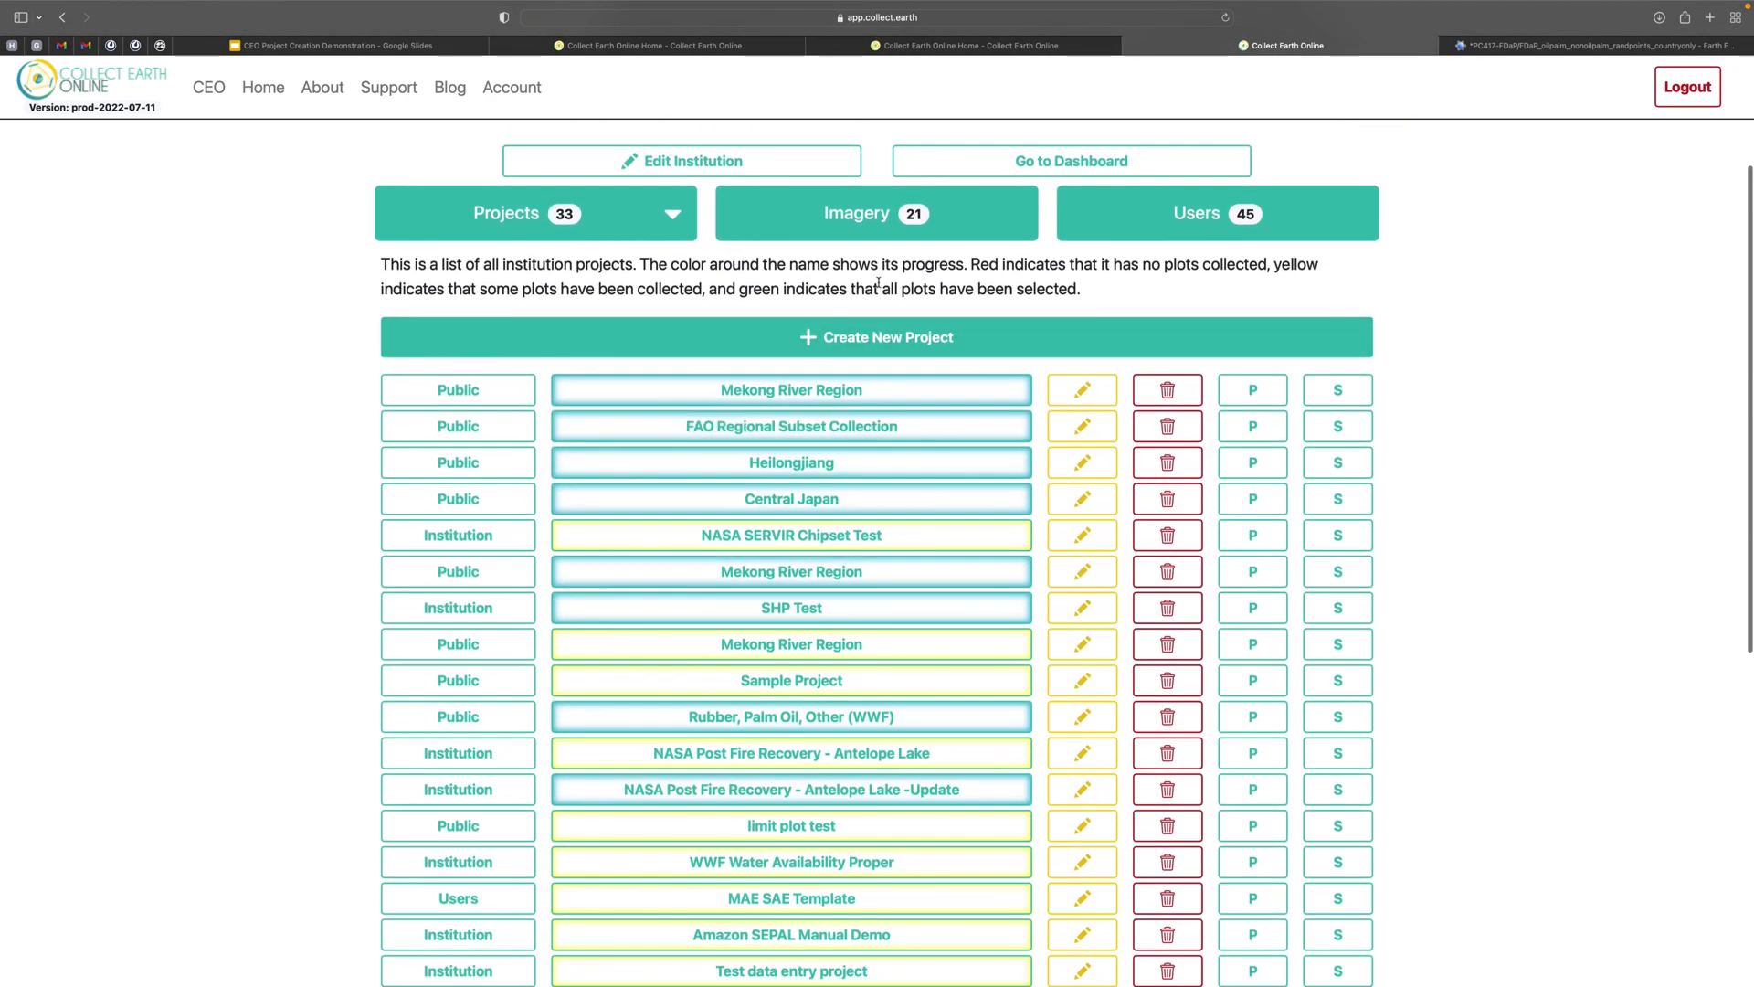
# Step: Delete the DynamicWorld2019Indonesia_SmallDemo imagery from the institution's imagery list
pyautogui.click(881, 235)
pyautogui.scroll(-1, 877, 622)
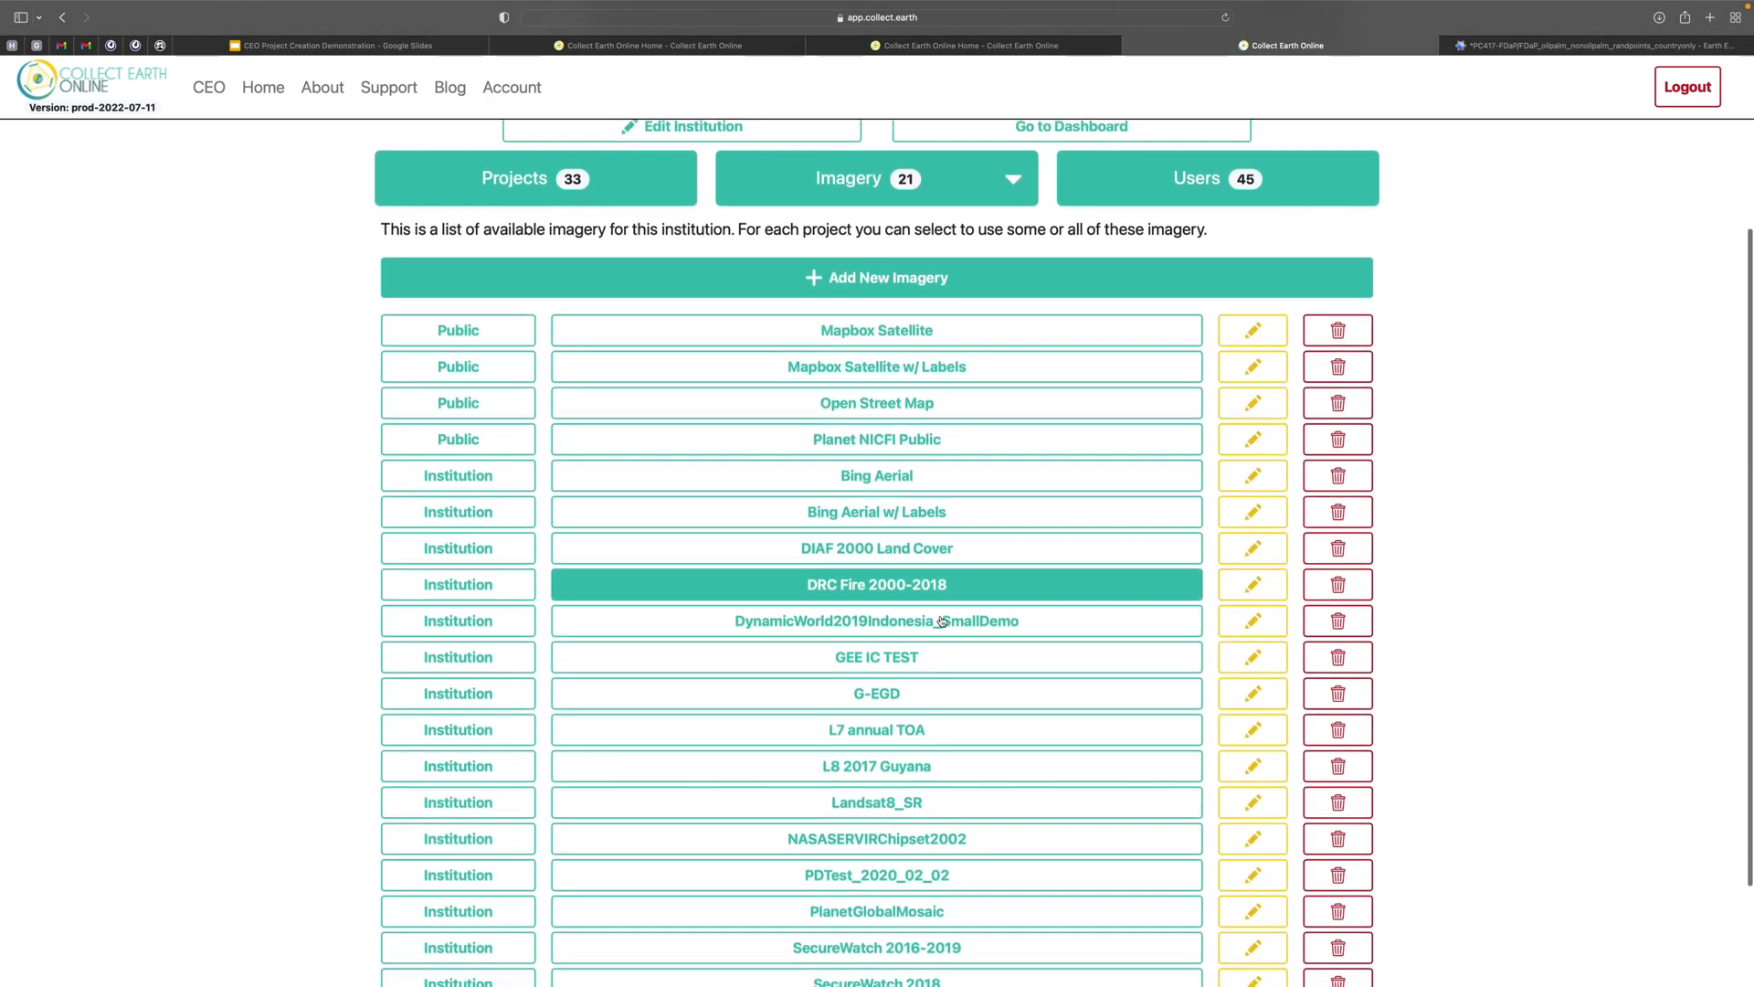
pyautogui.click(1338, 621)
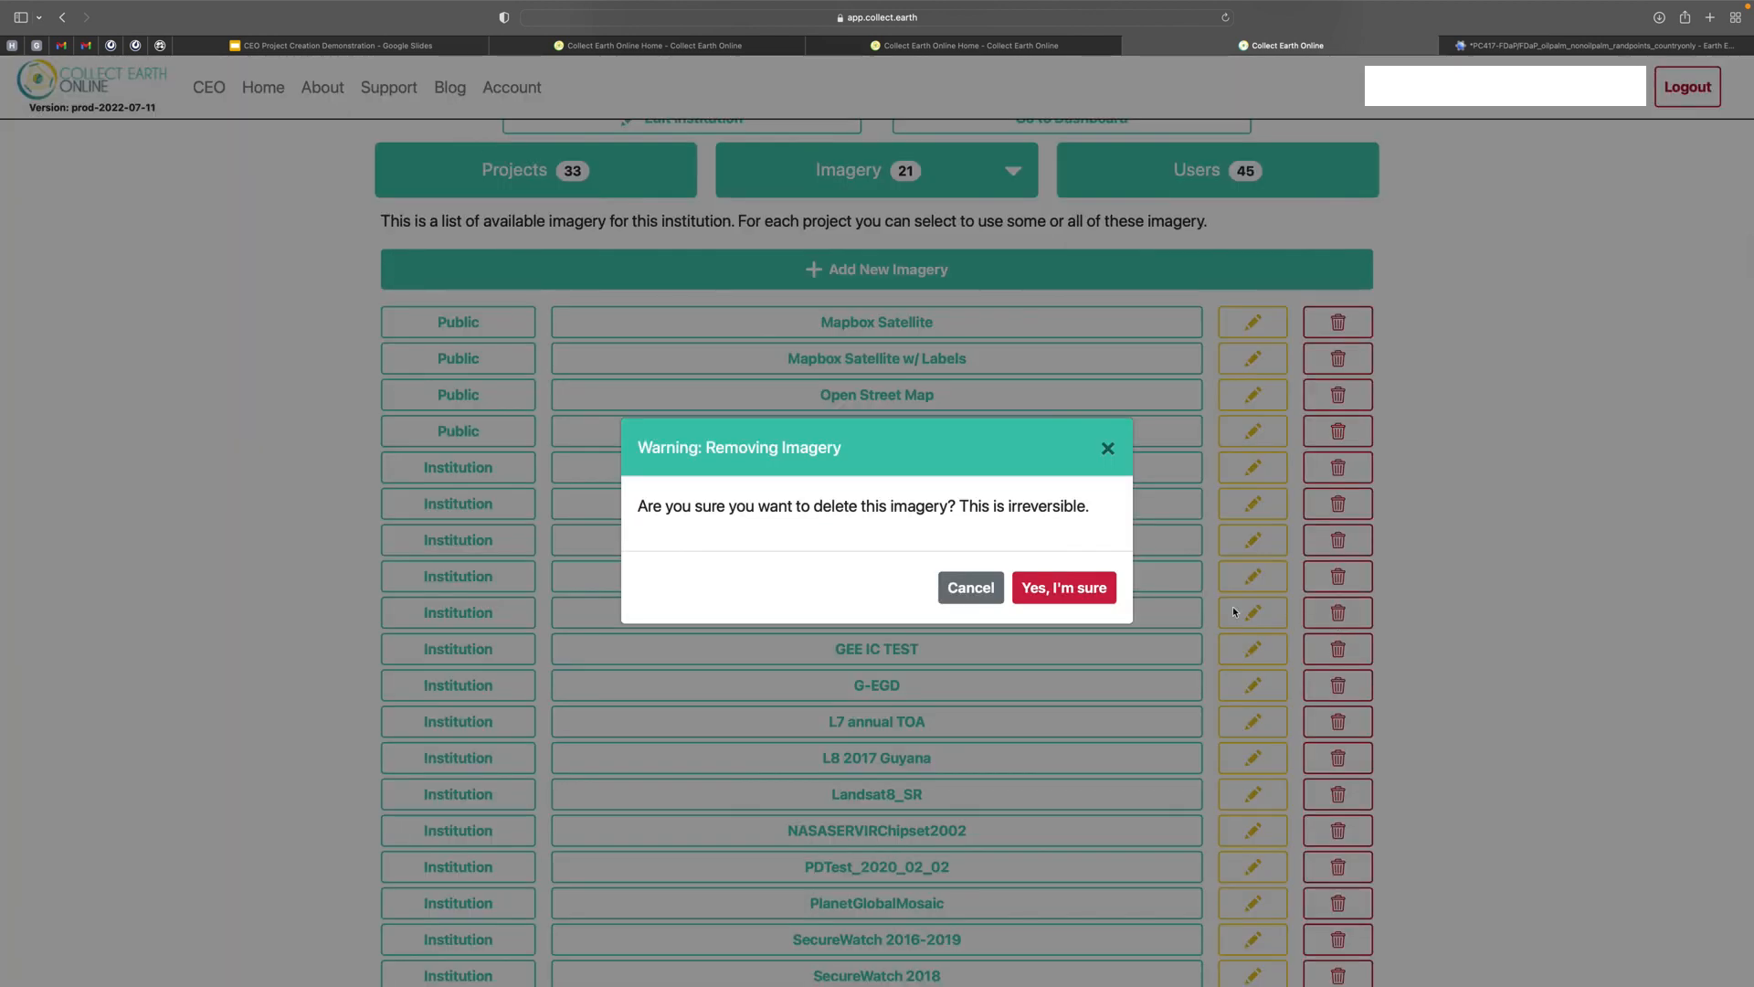
pyautogui.click(1103, 588)
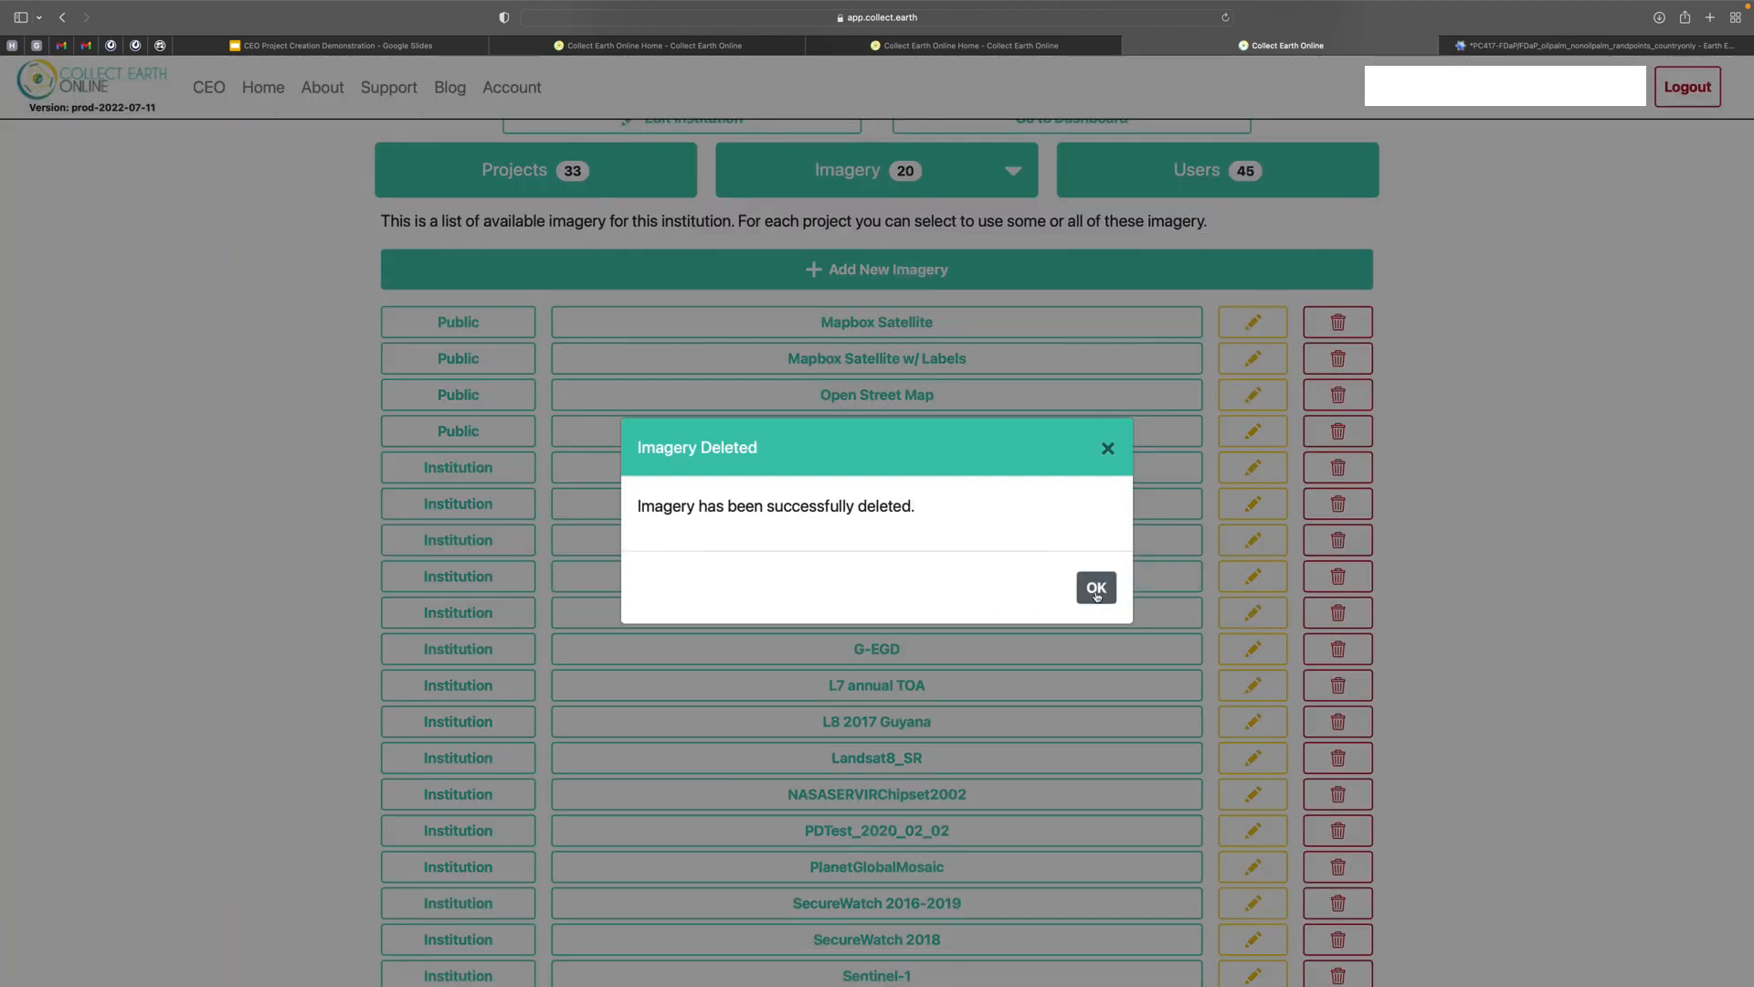
pyautogui.click(1099, 592)
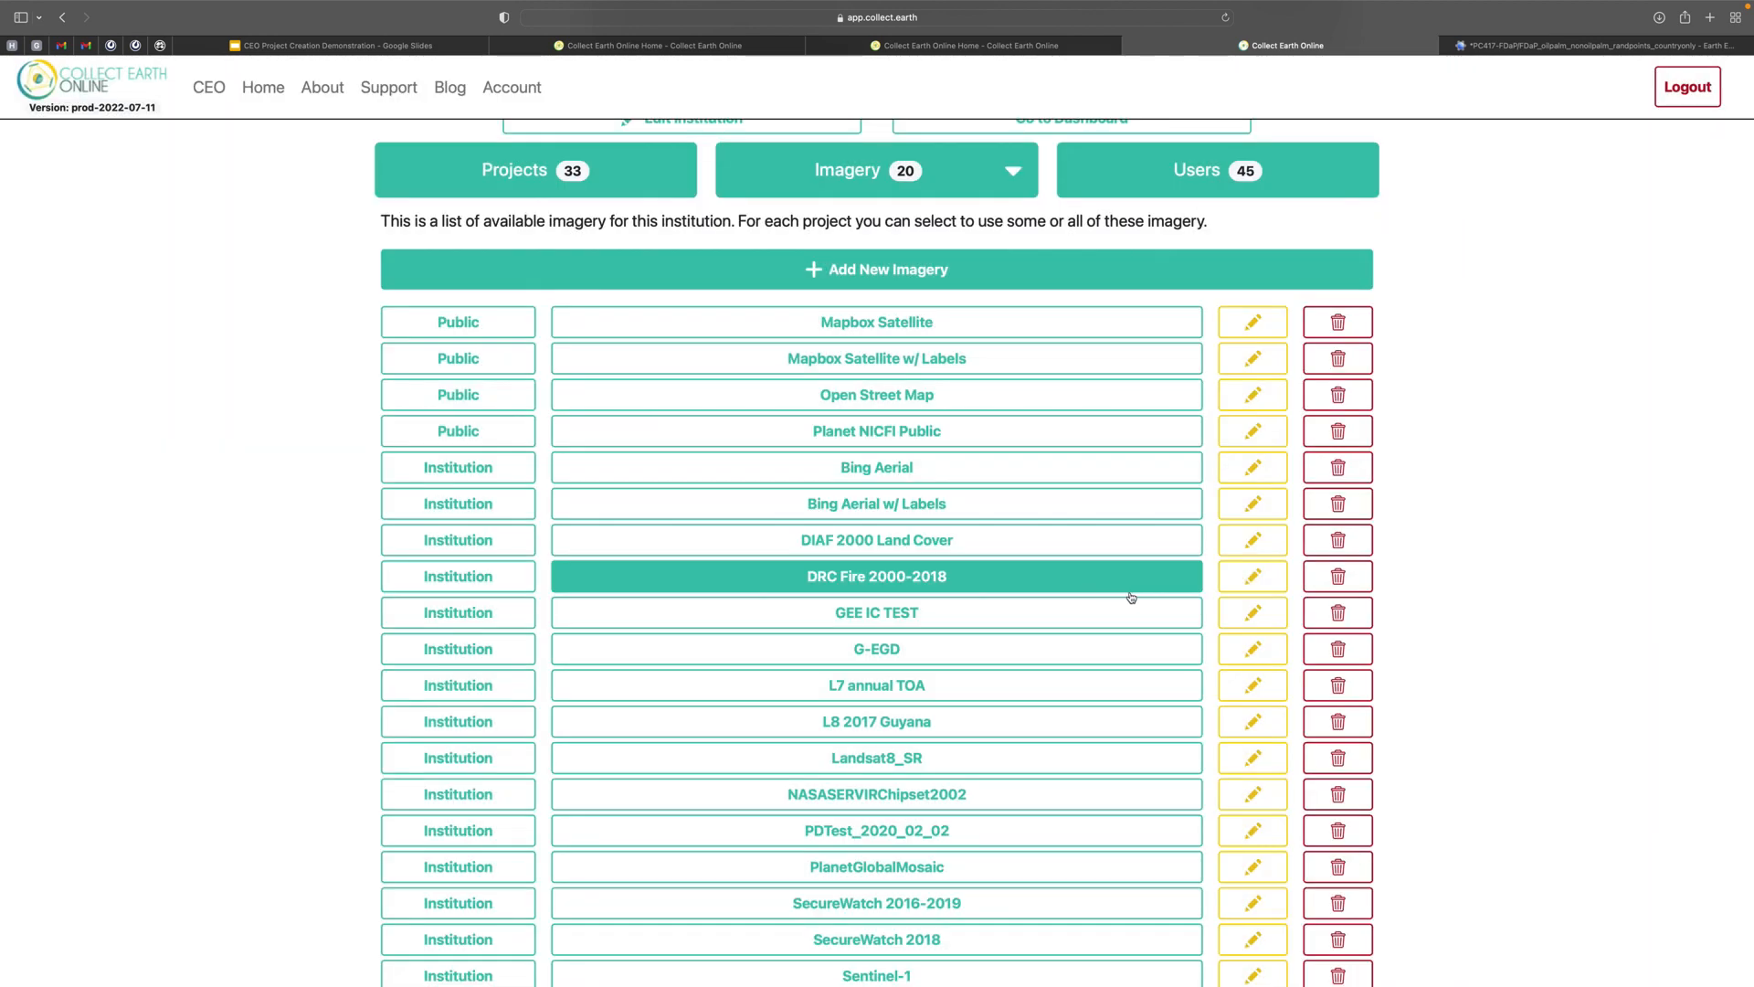
# Step: Switch to the Google Earth Engine Code Editor and set the smallDW layer's opacity to 1.00
pyautogui.click(1524, 45)
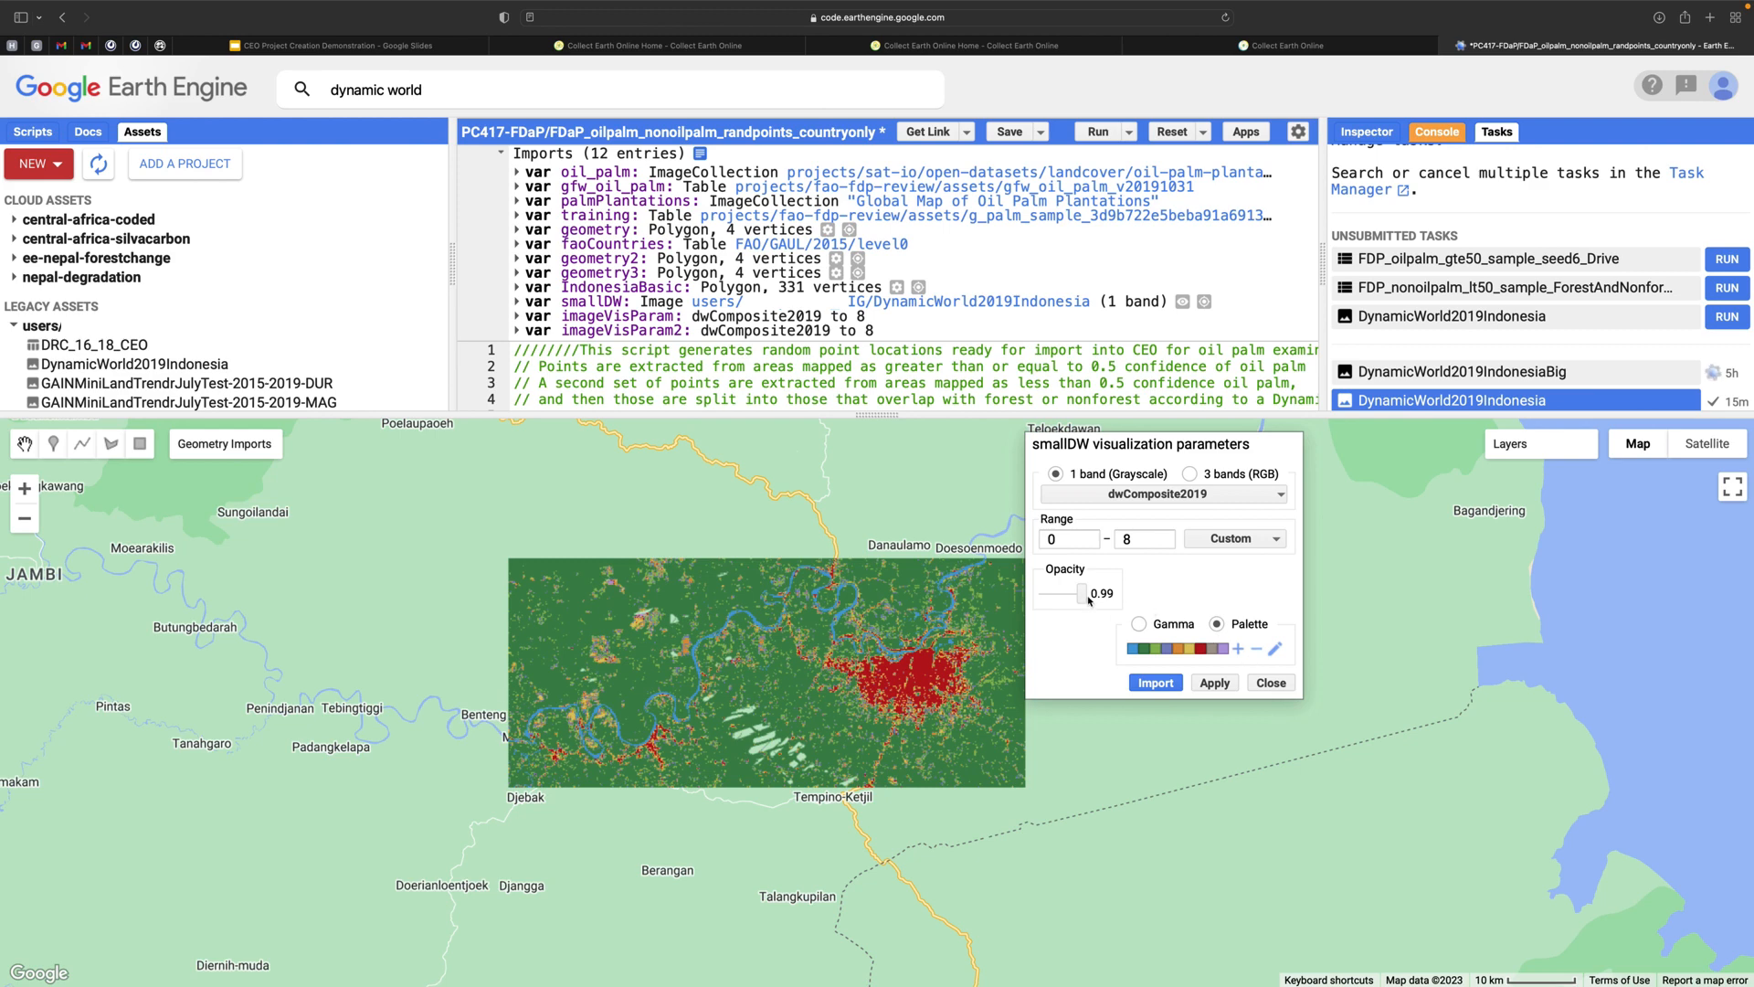
pyautogui.moveTo(1079, 600); pyautogui.dragTo(1090, 600)
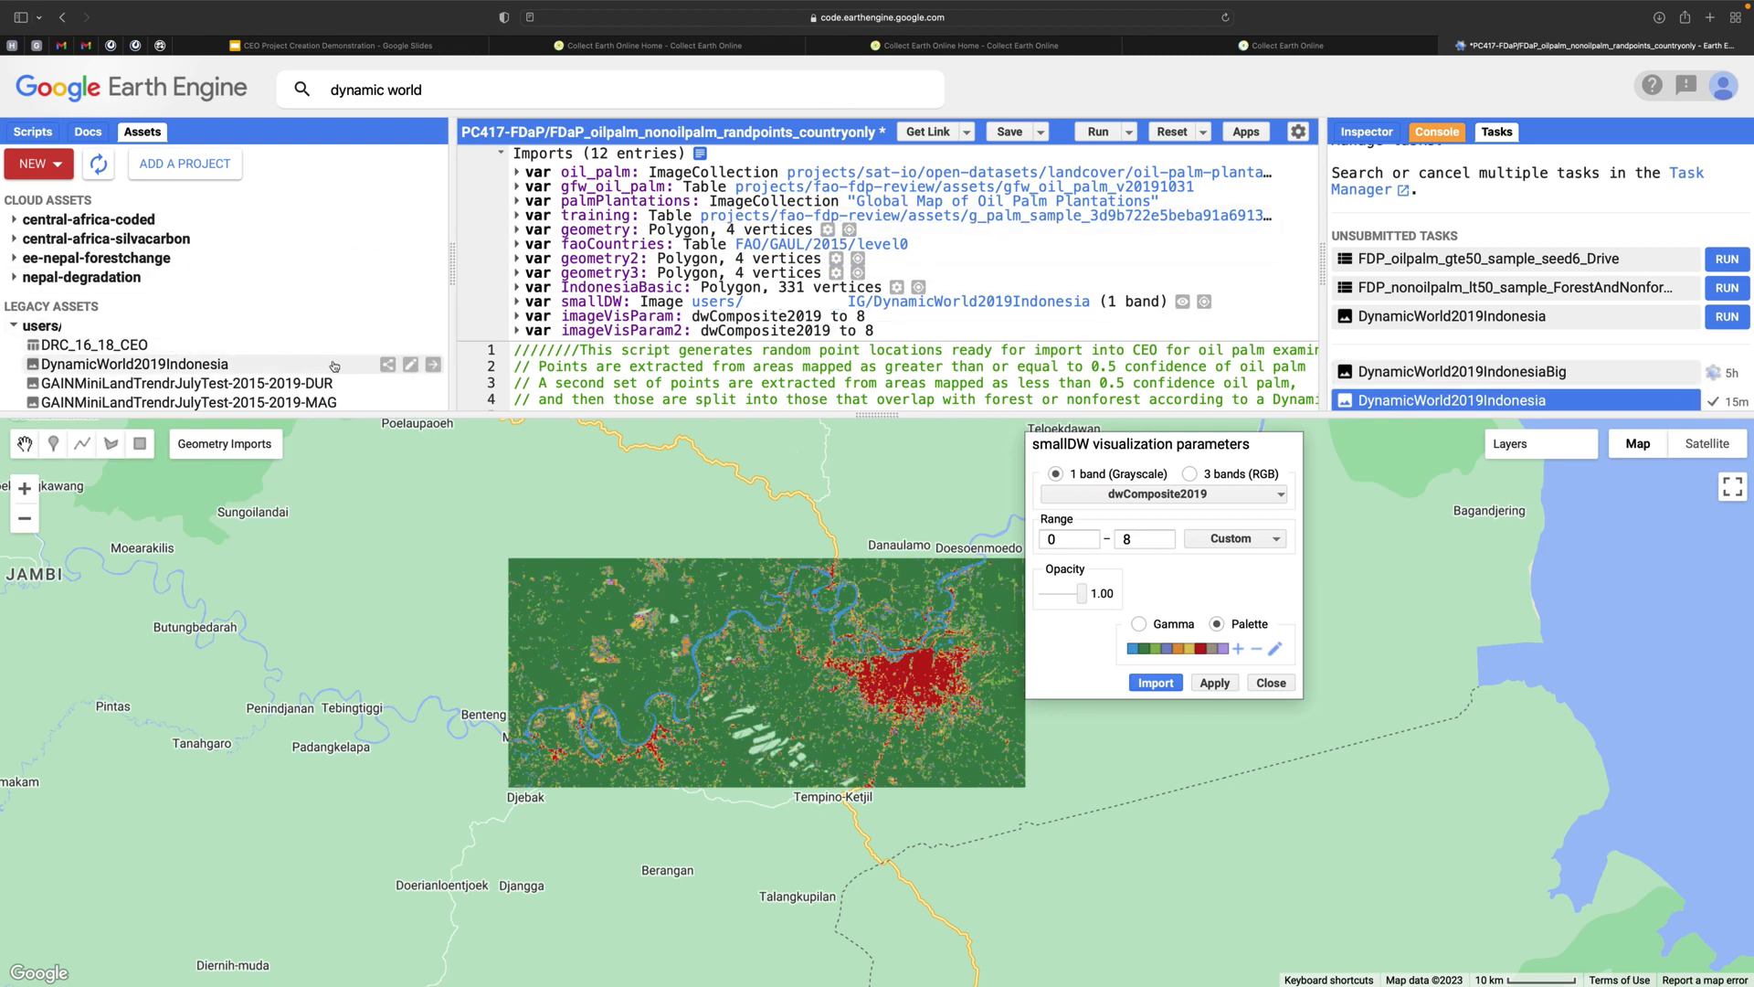
# Step: Make sure the DynamicWorld2019Indonesia asset is shared so that anyone can read it
pyautogui.click(386, 366)
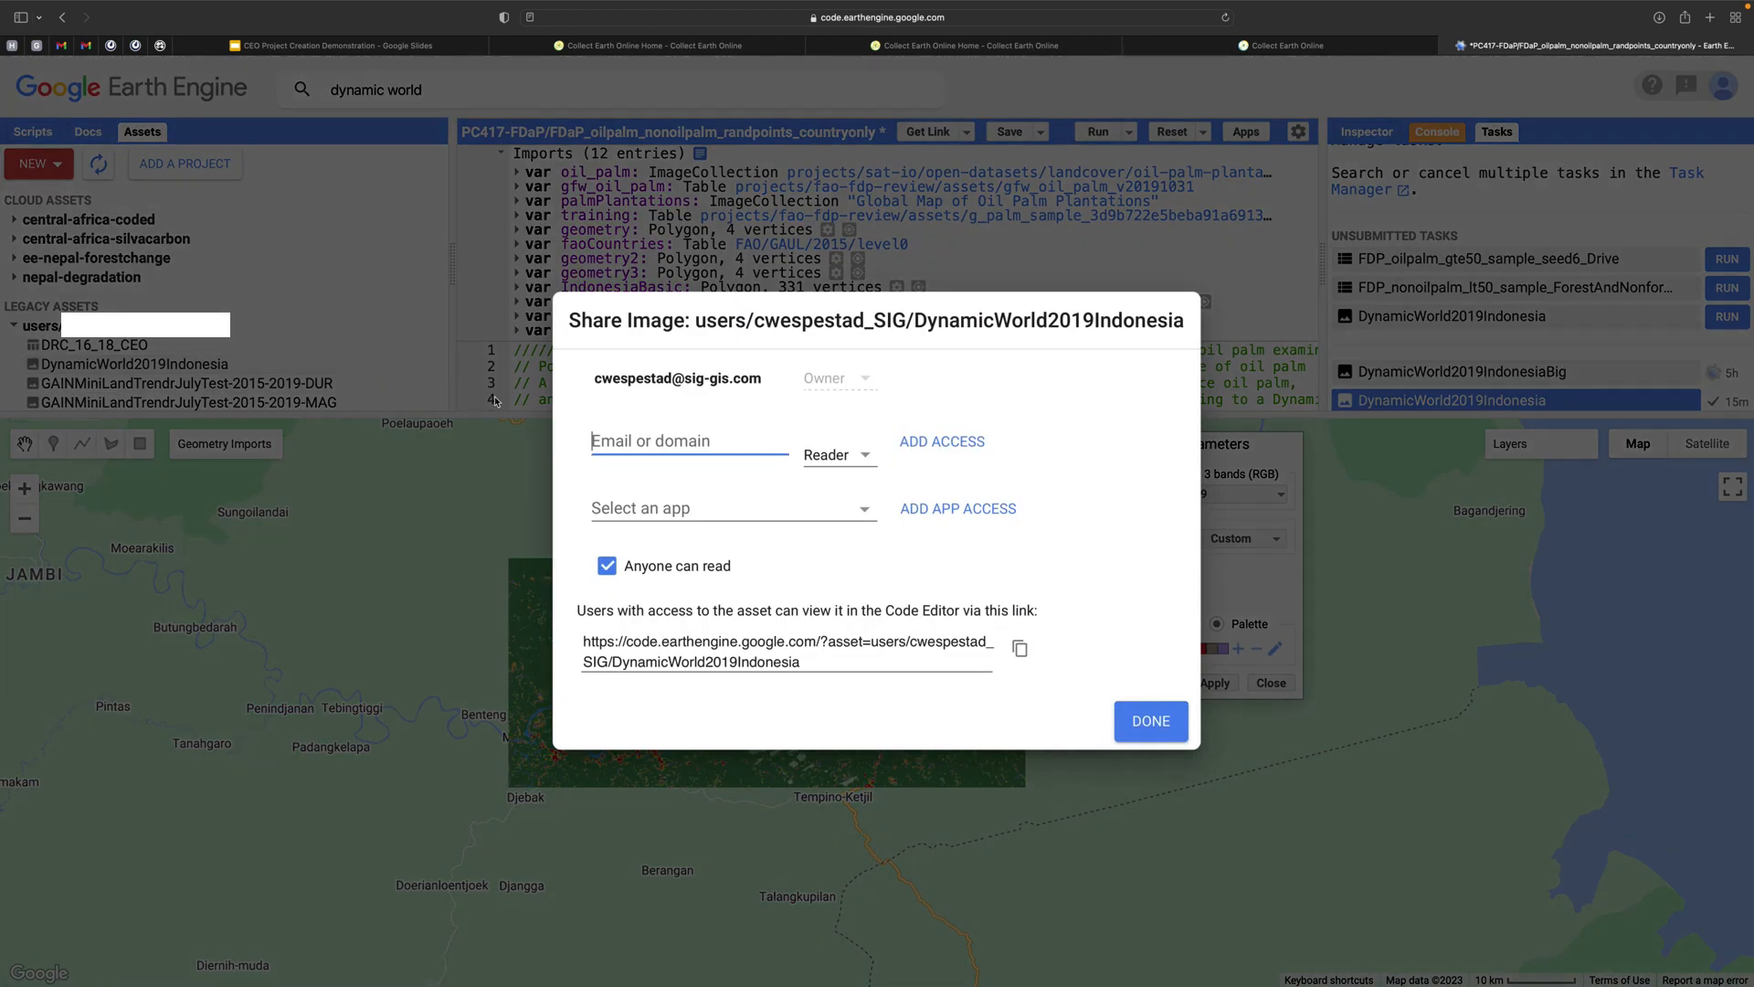
pyautogui.click(625, 570)
pyautogui.click(626, 570)
pyautogui.click(1142, 720)
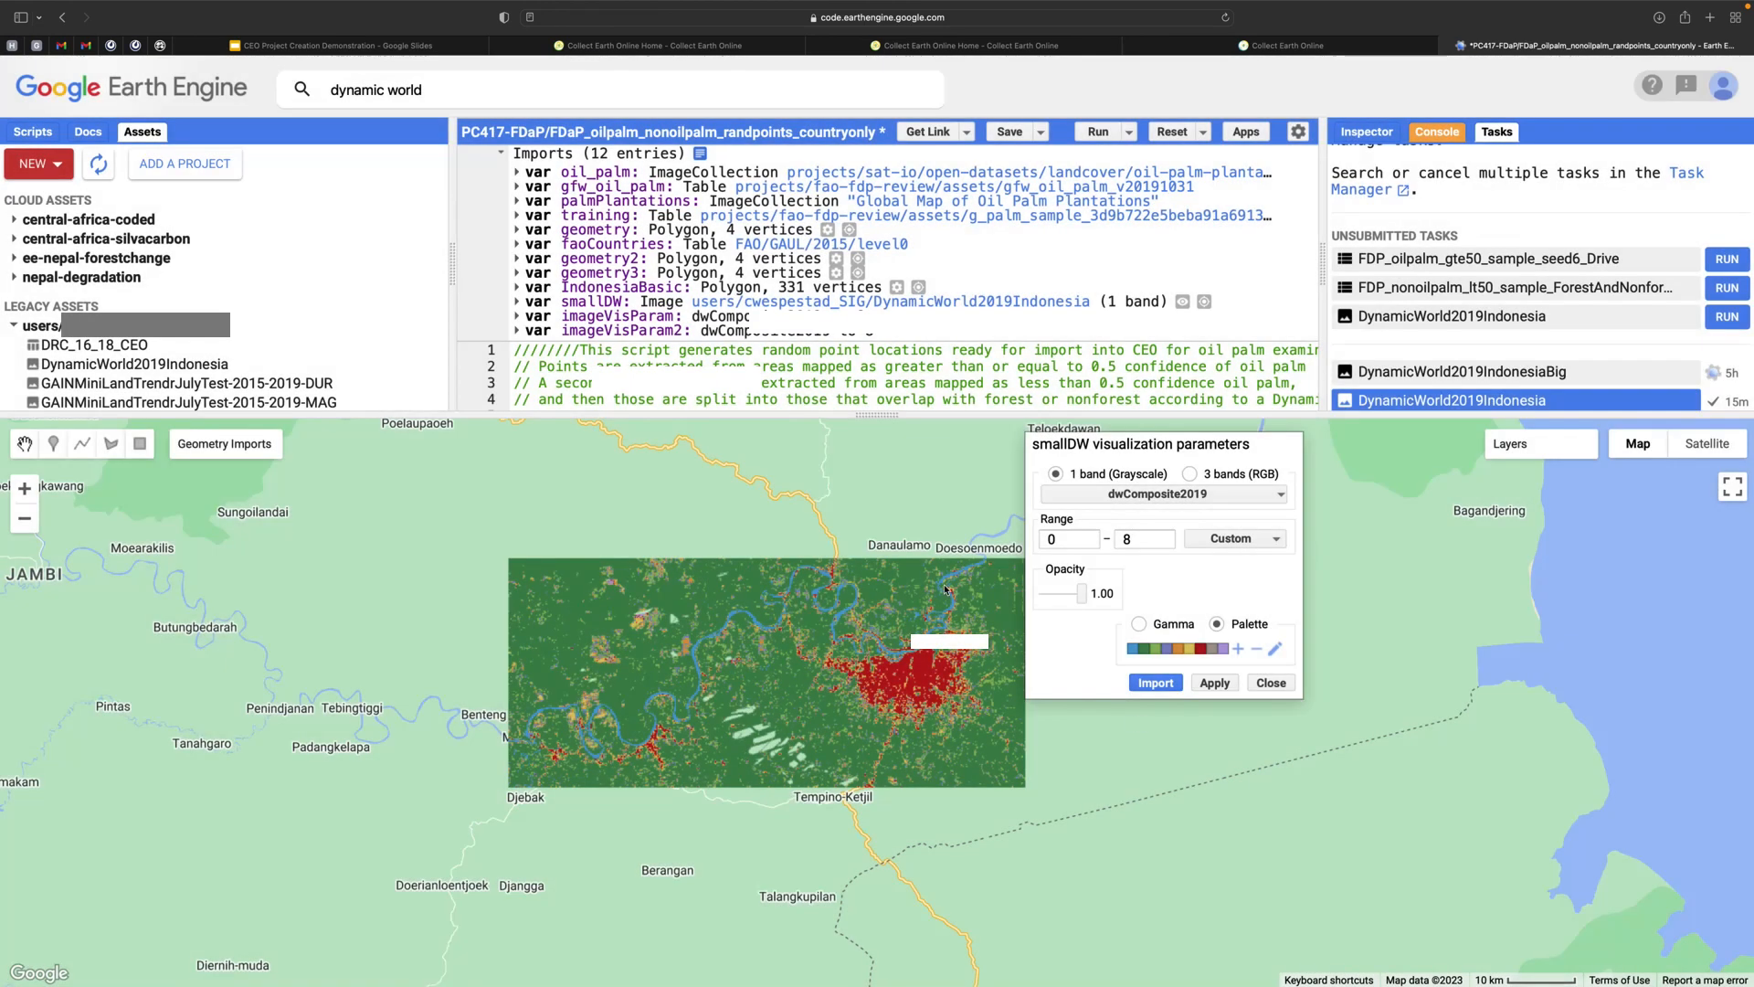
# Step: Copy the image ID of the DynamicWorld2019Indonesia asset from its asset details
pyautogui.click(169, 365)
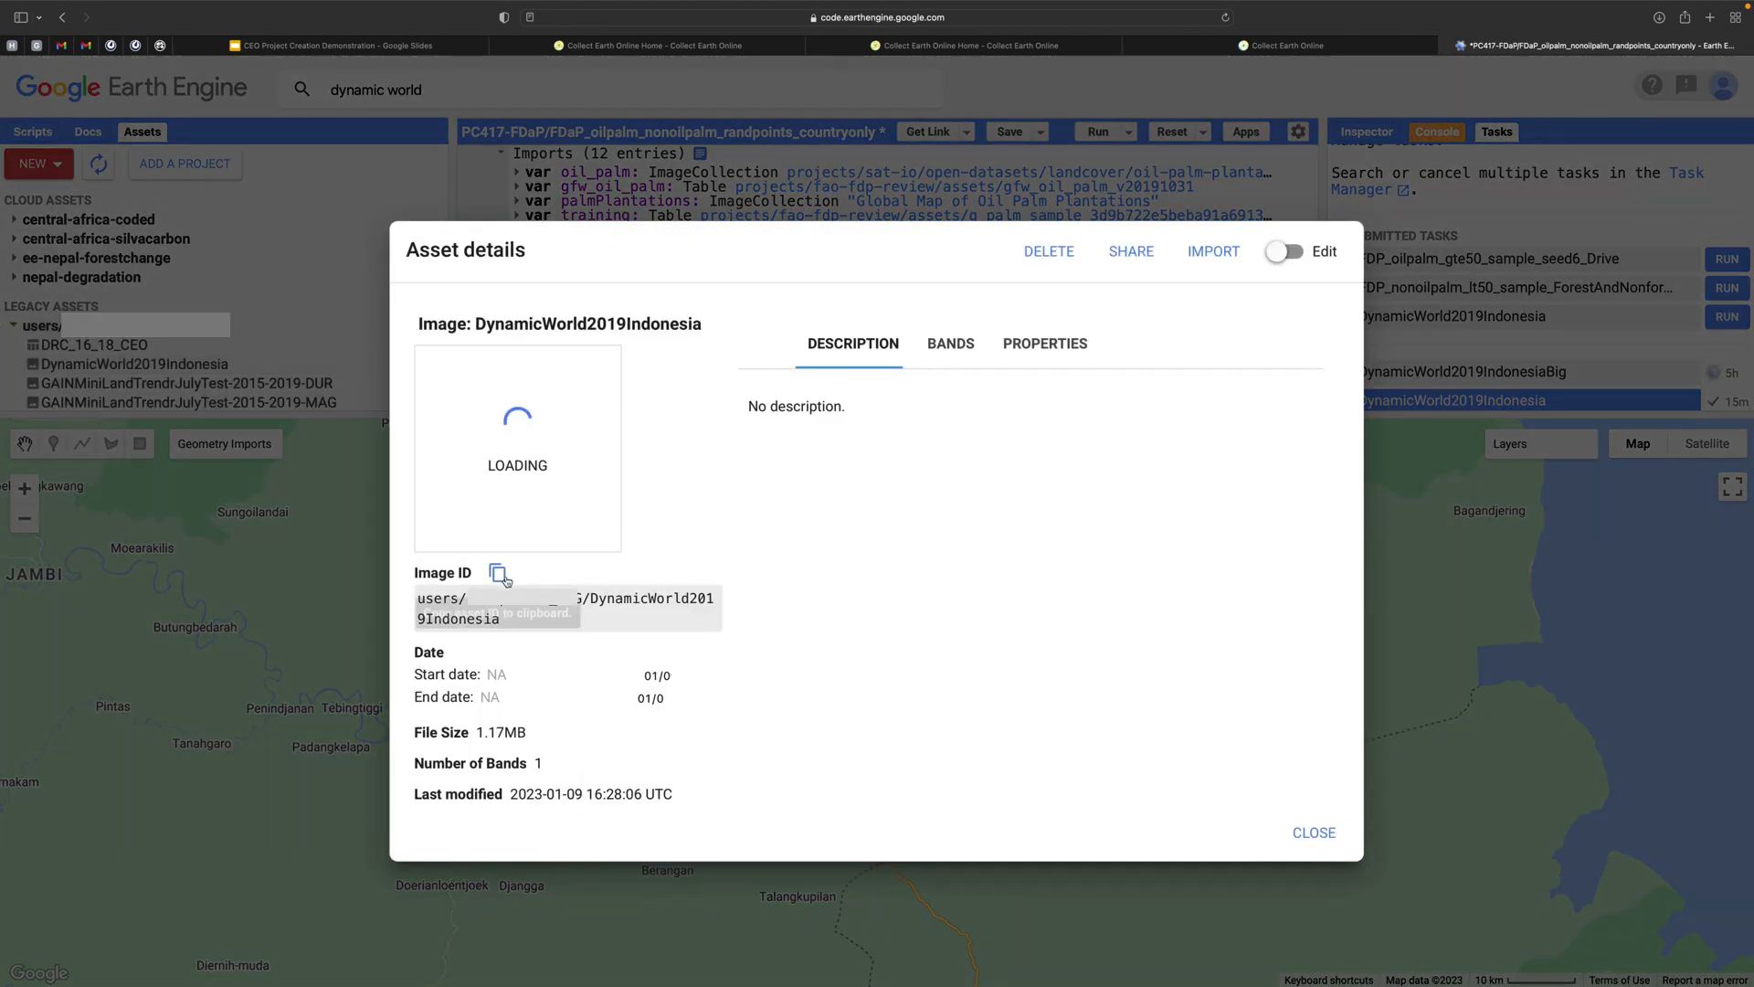
pyautogui.click(498, 625)
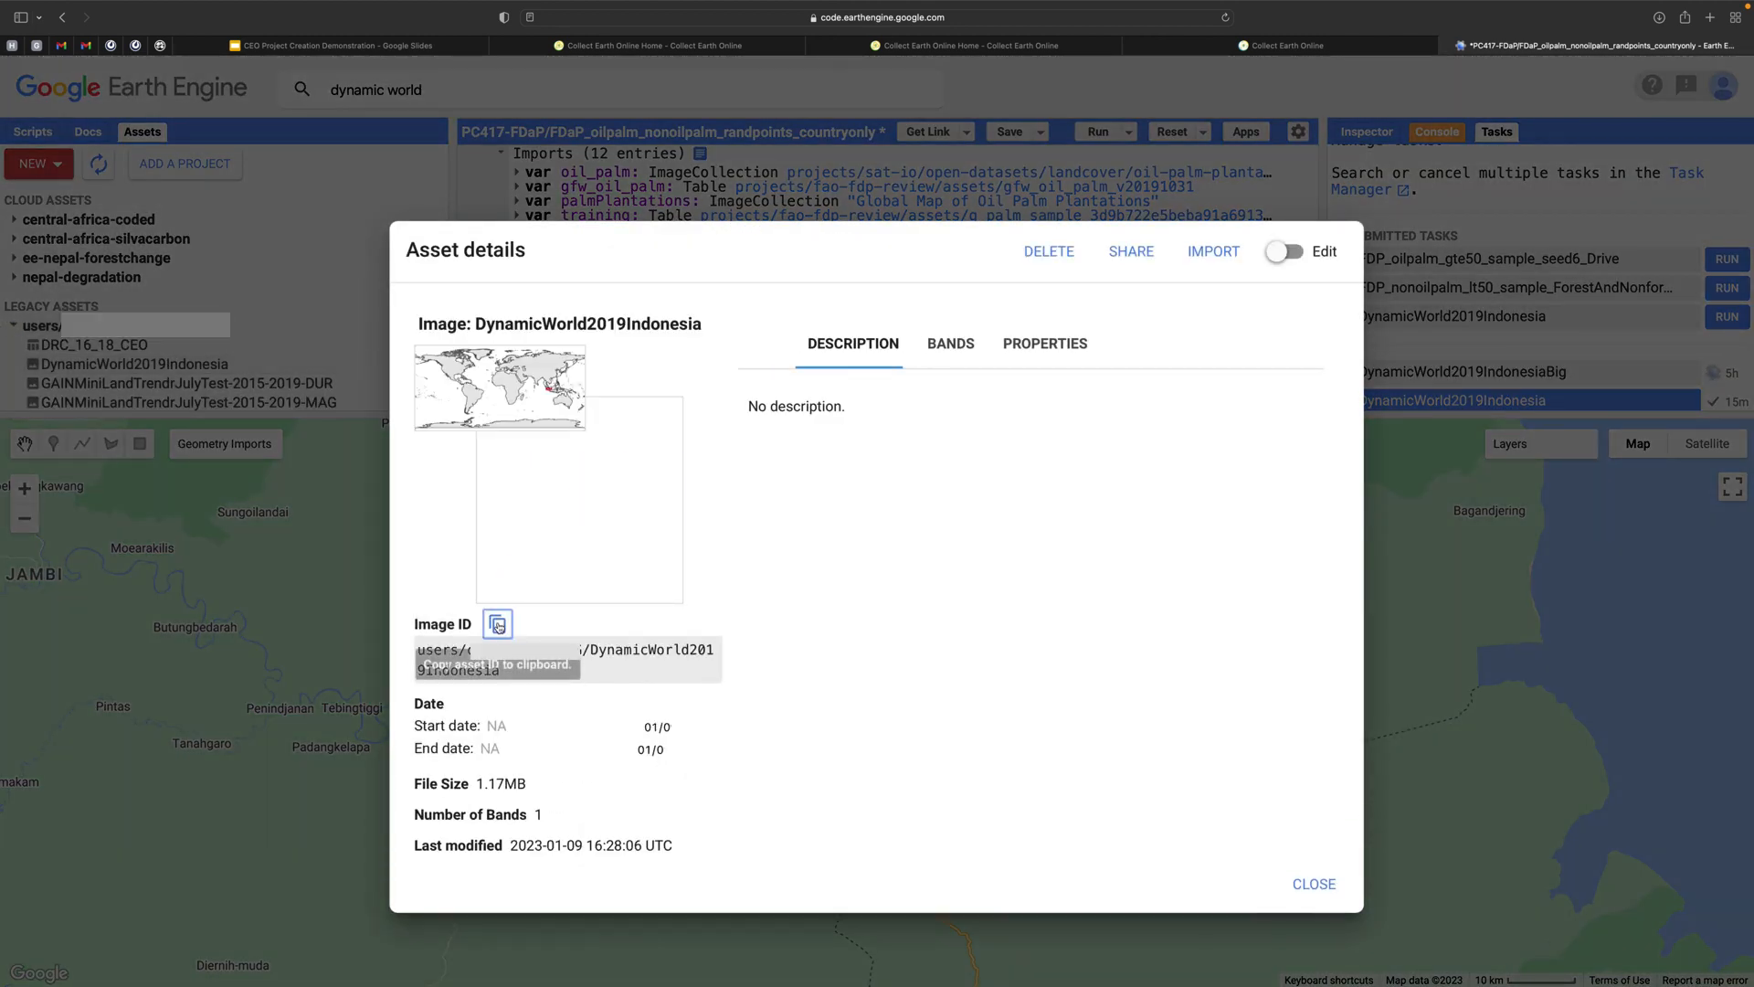
pyautogui.click(1309, 887)
# Step: Close the duplicate Collect Earth Online home page and return to the institution's imagery list in Collect Earth Online
pyautogui.click(1272, 48)
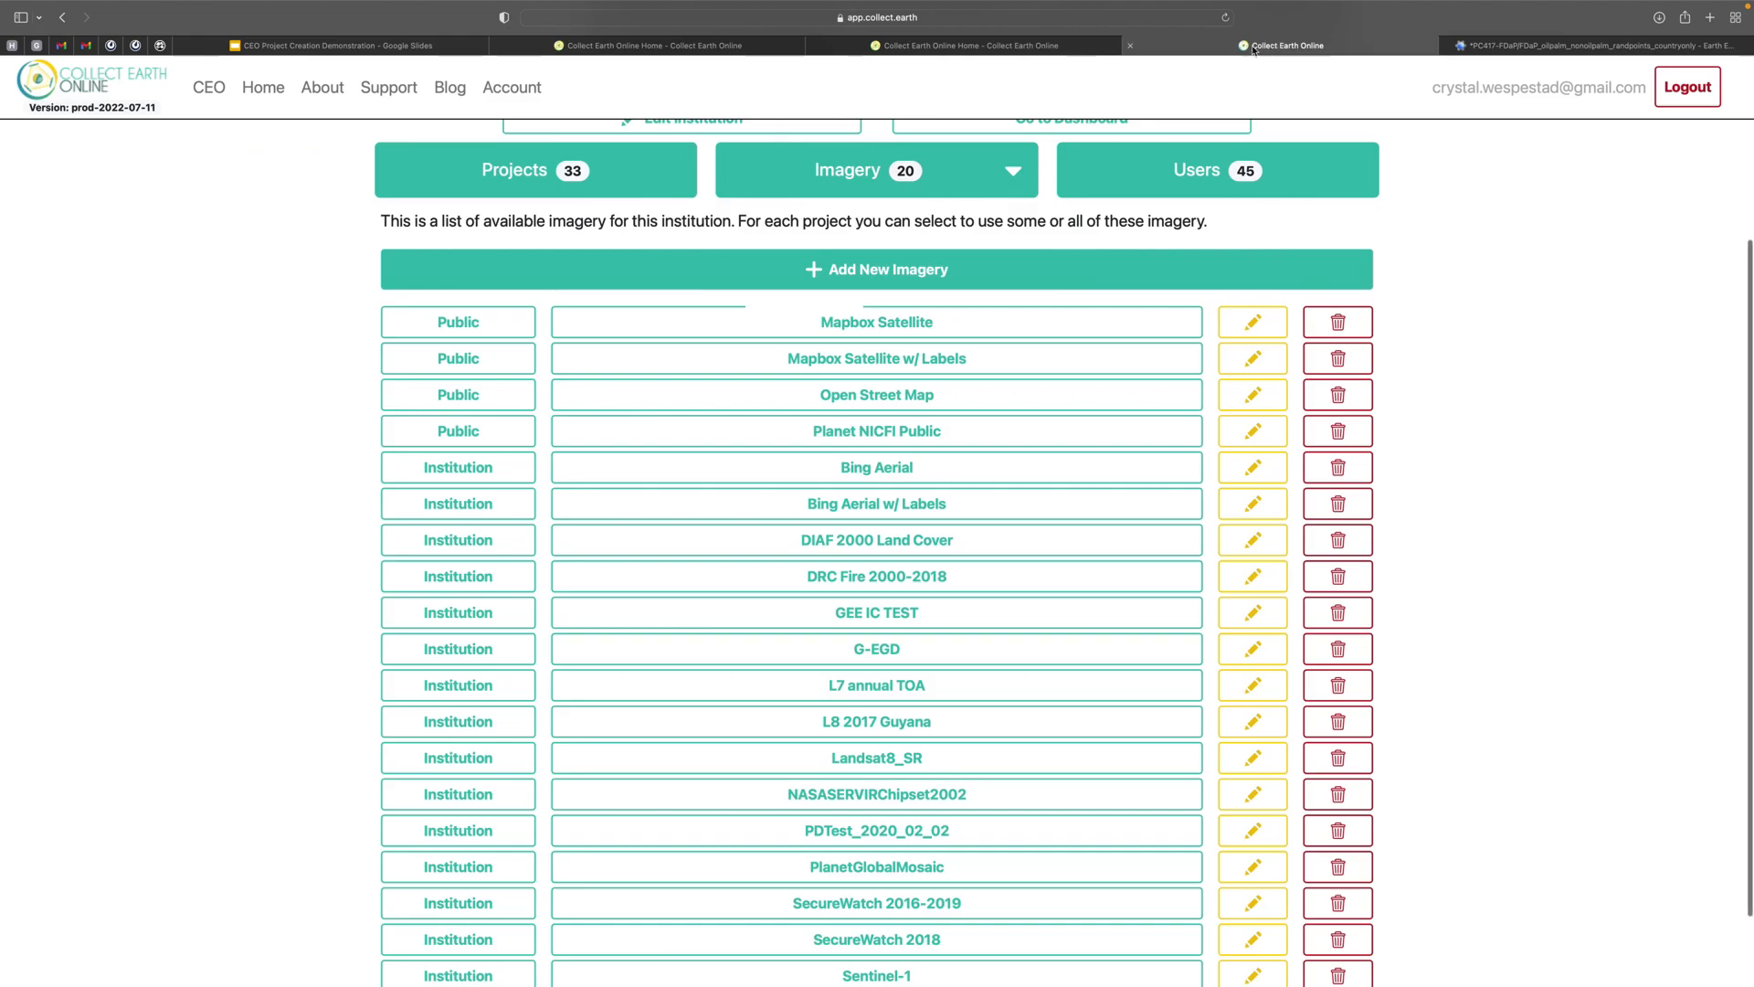
pyautogui.click(859, 46)
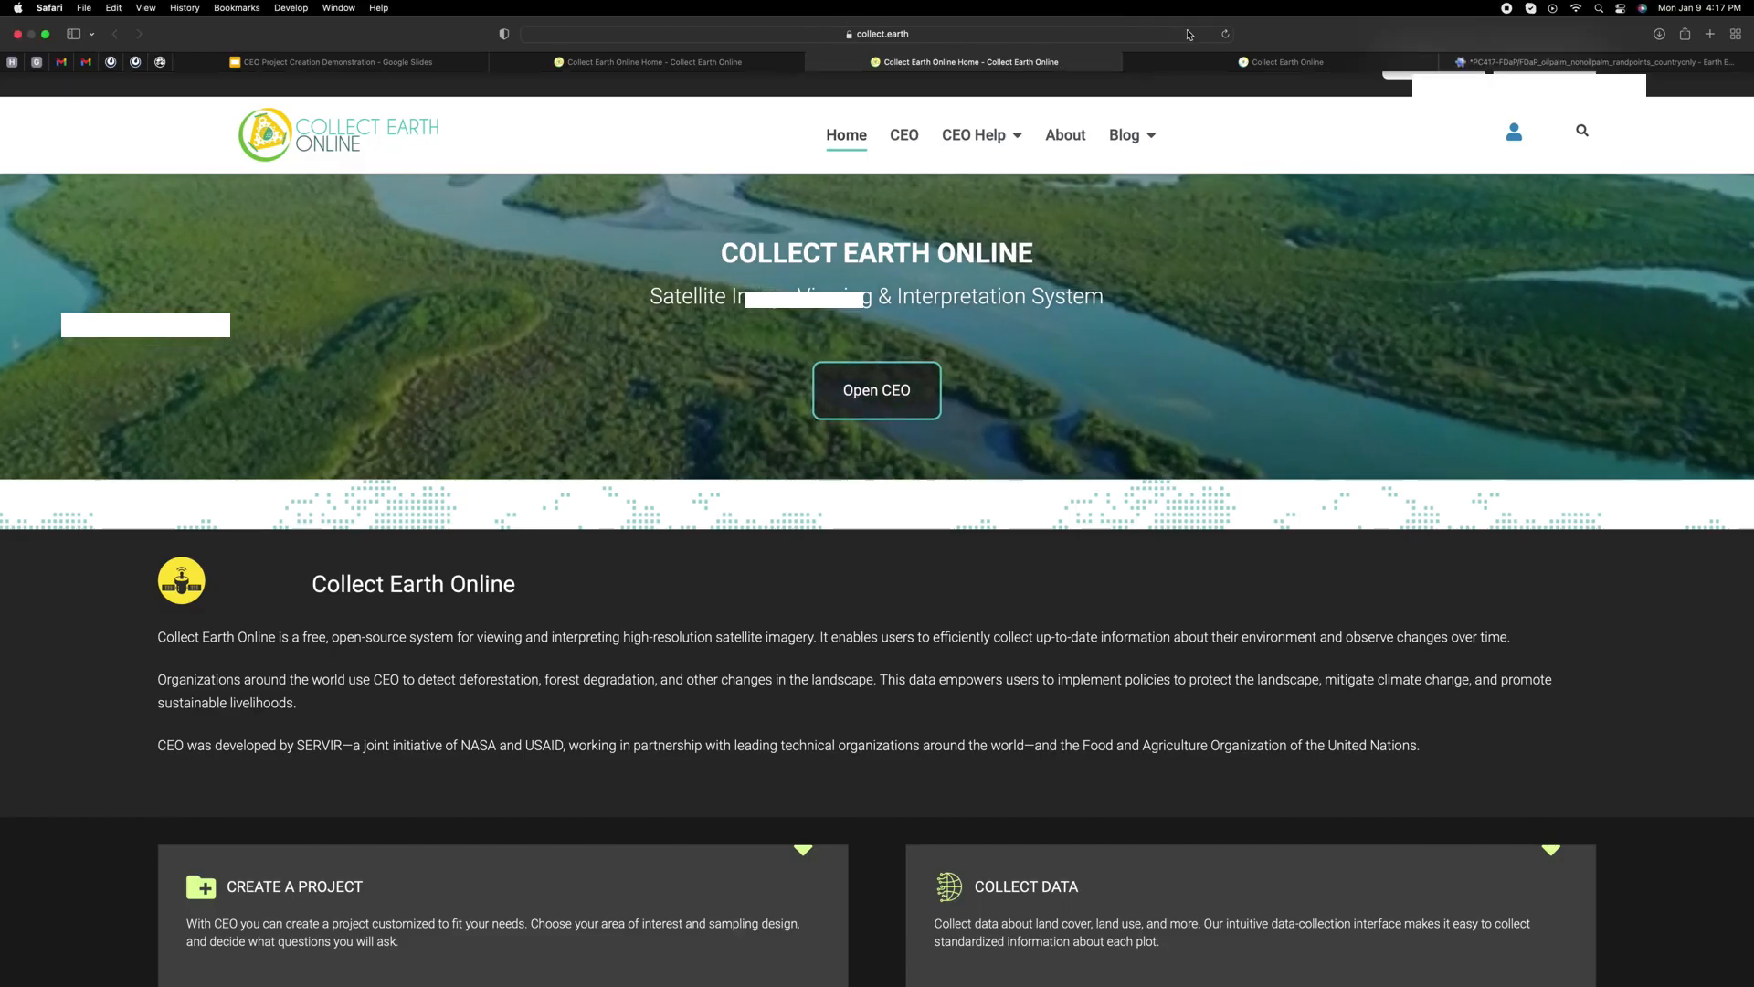
pyautogui.click(717, 66)
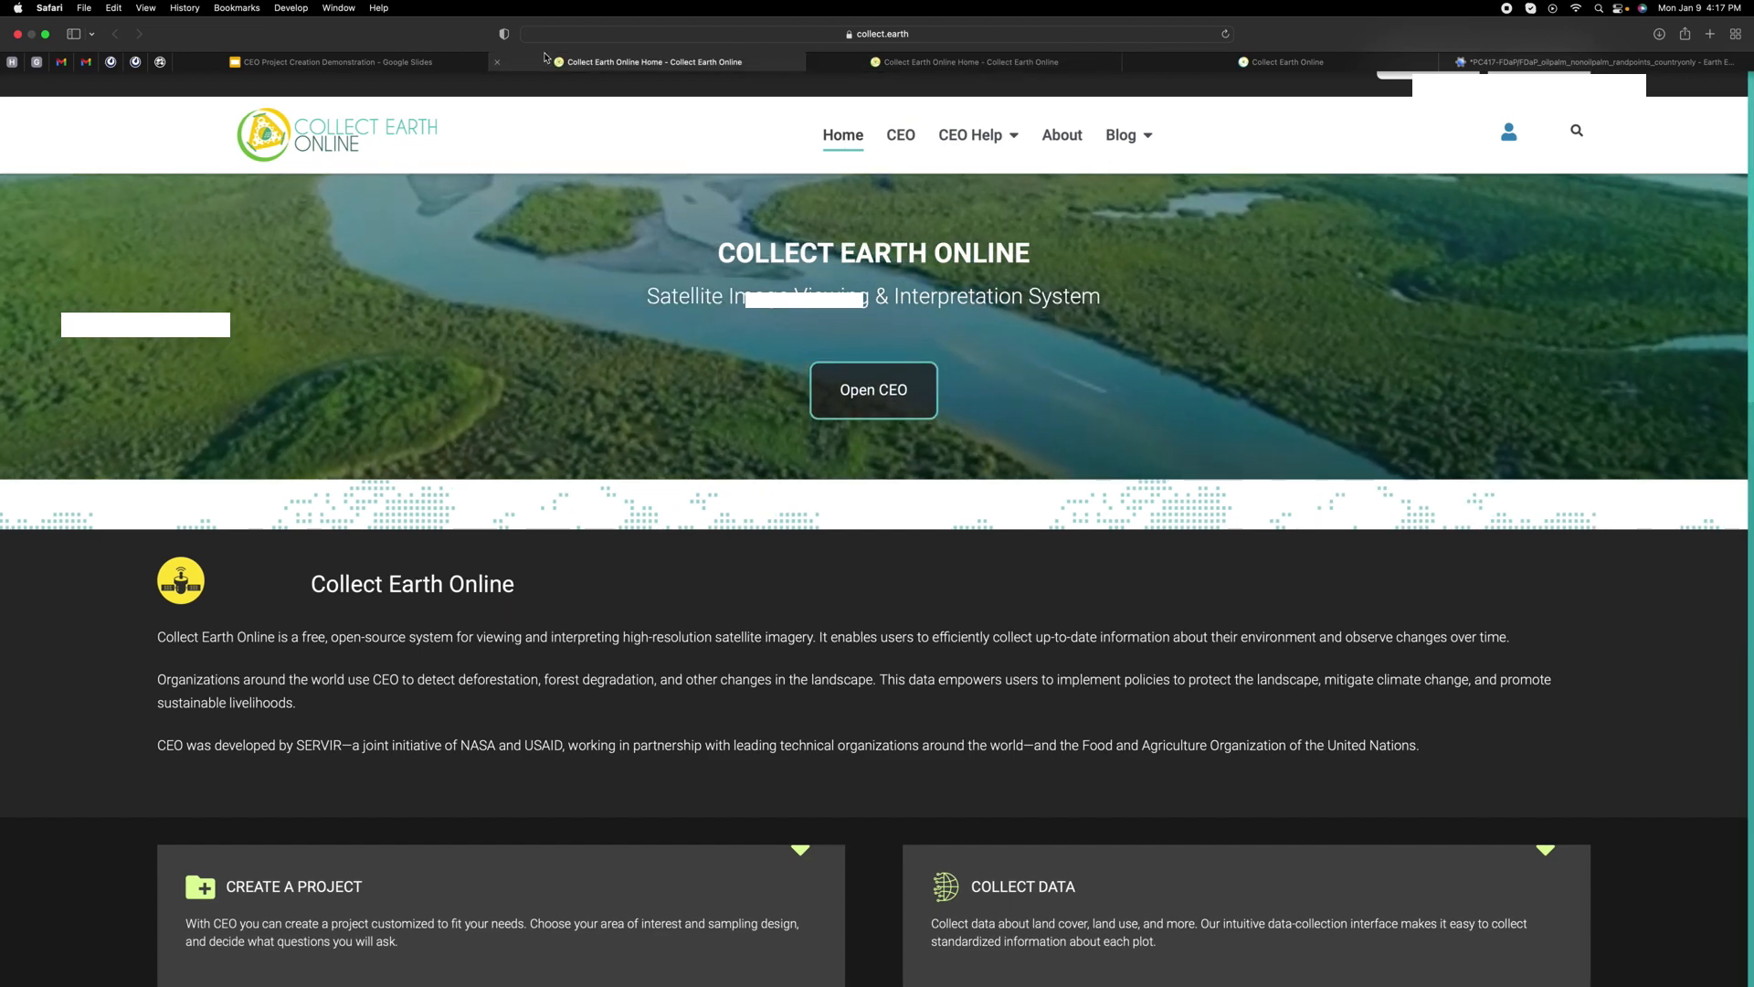
pyautogui.click(496, 64)
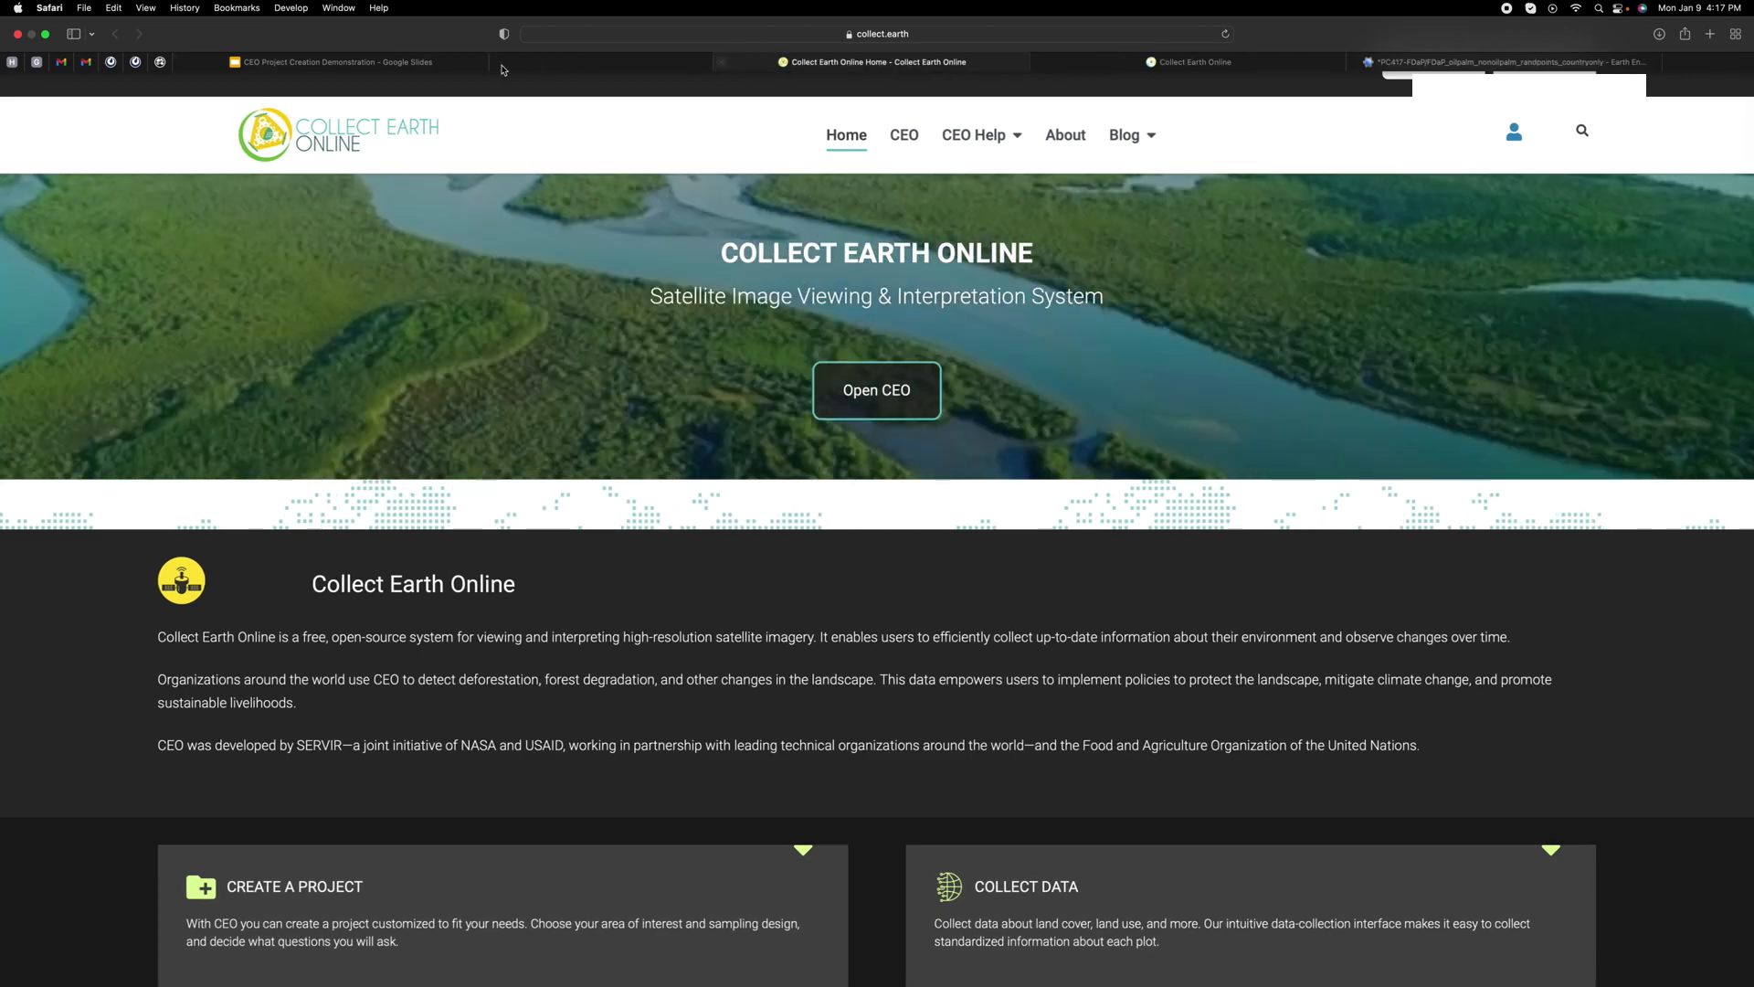
pyautogui.click(1159, 66)
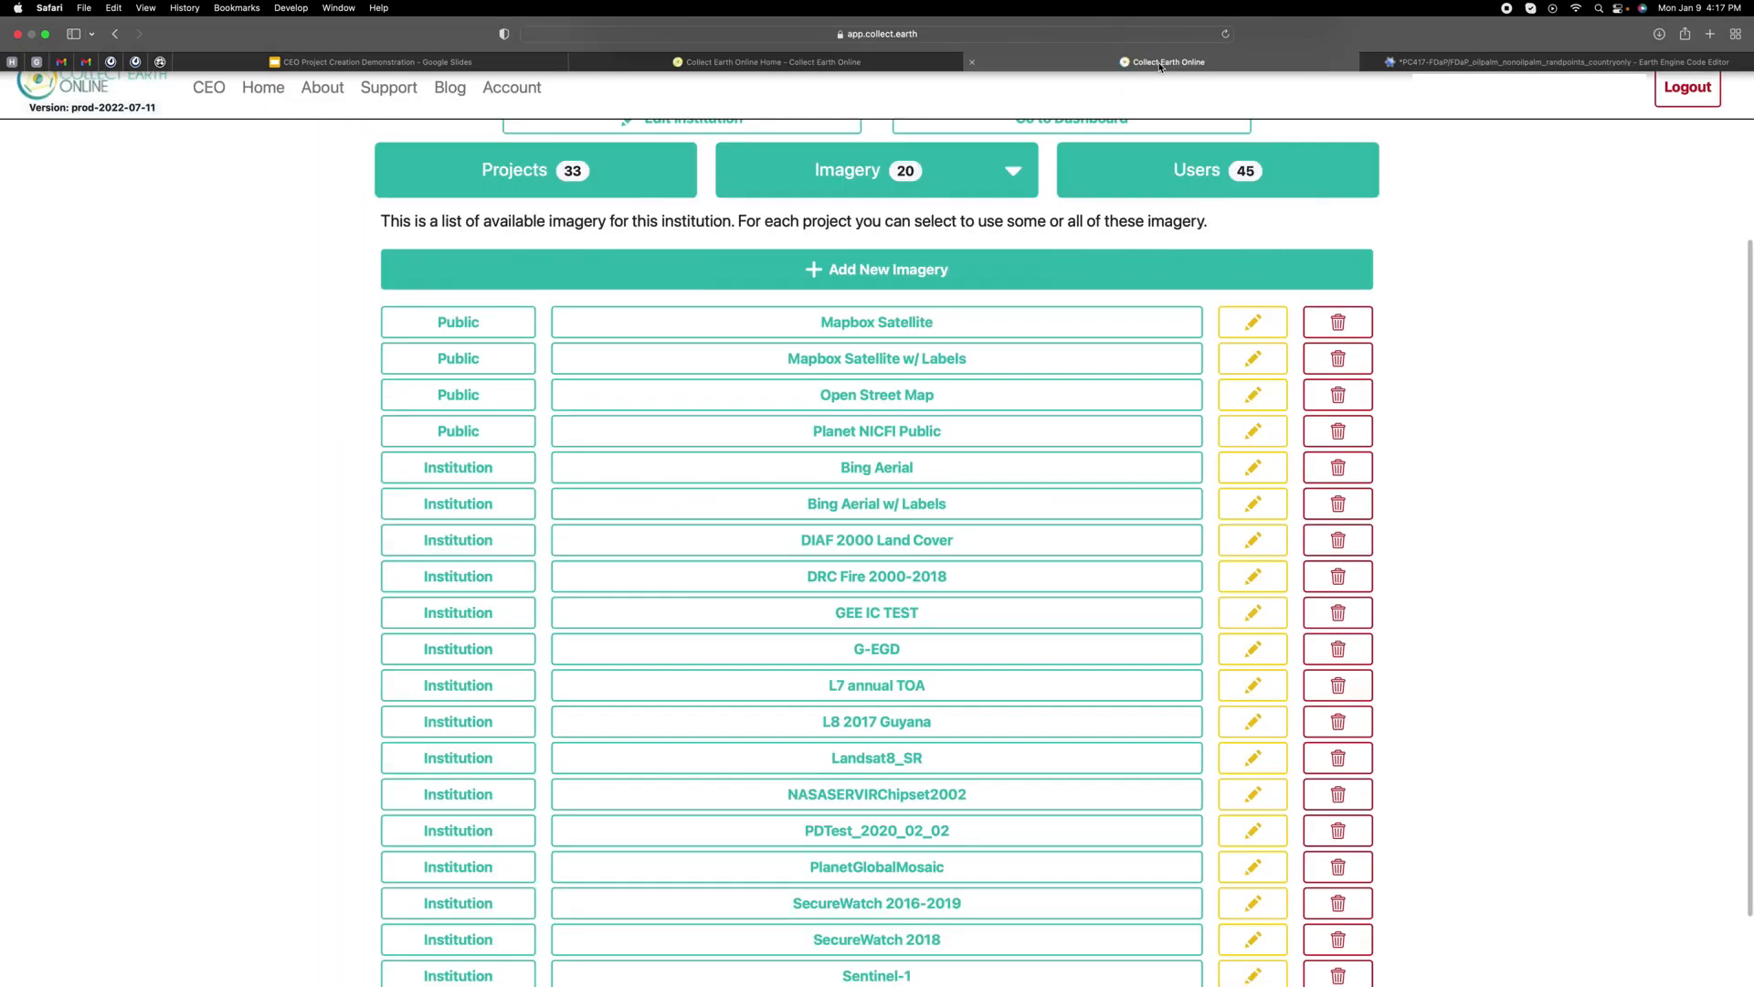
# Step: Start a new imagery entry of type GEE Image Asset and paste the copied image ID as its asset ID
pyautogui.click(870, 272)
pyautogui.click(866, 280)
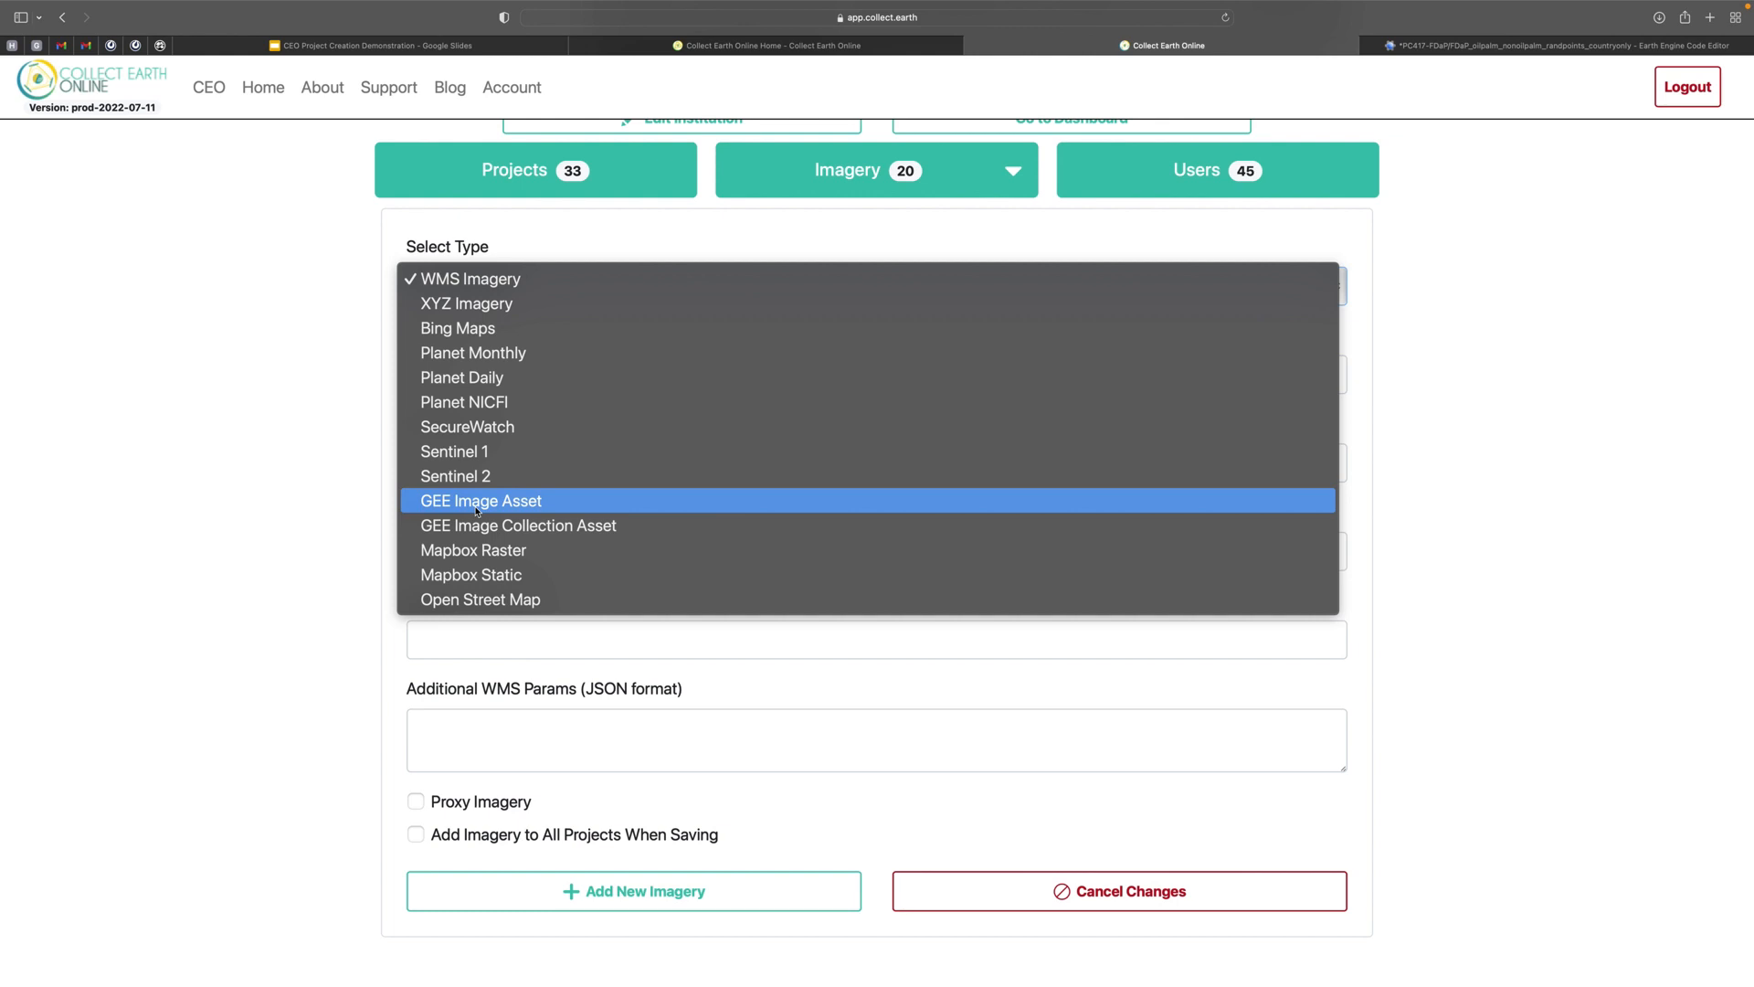
pyautogui.click(530, 505)
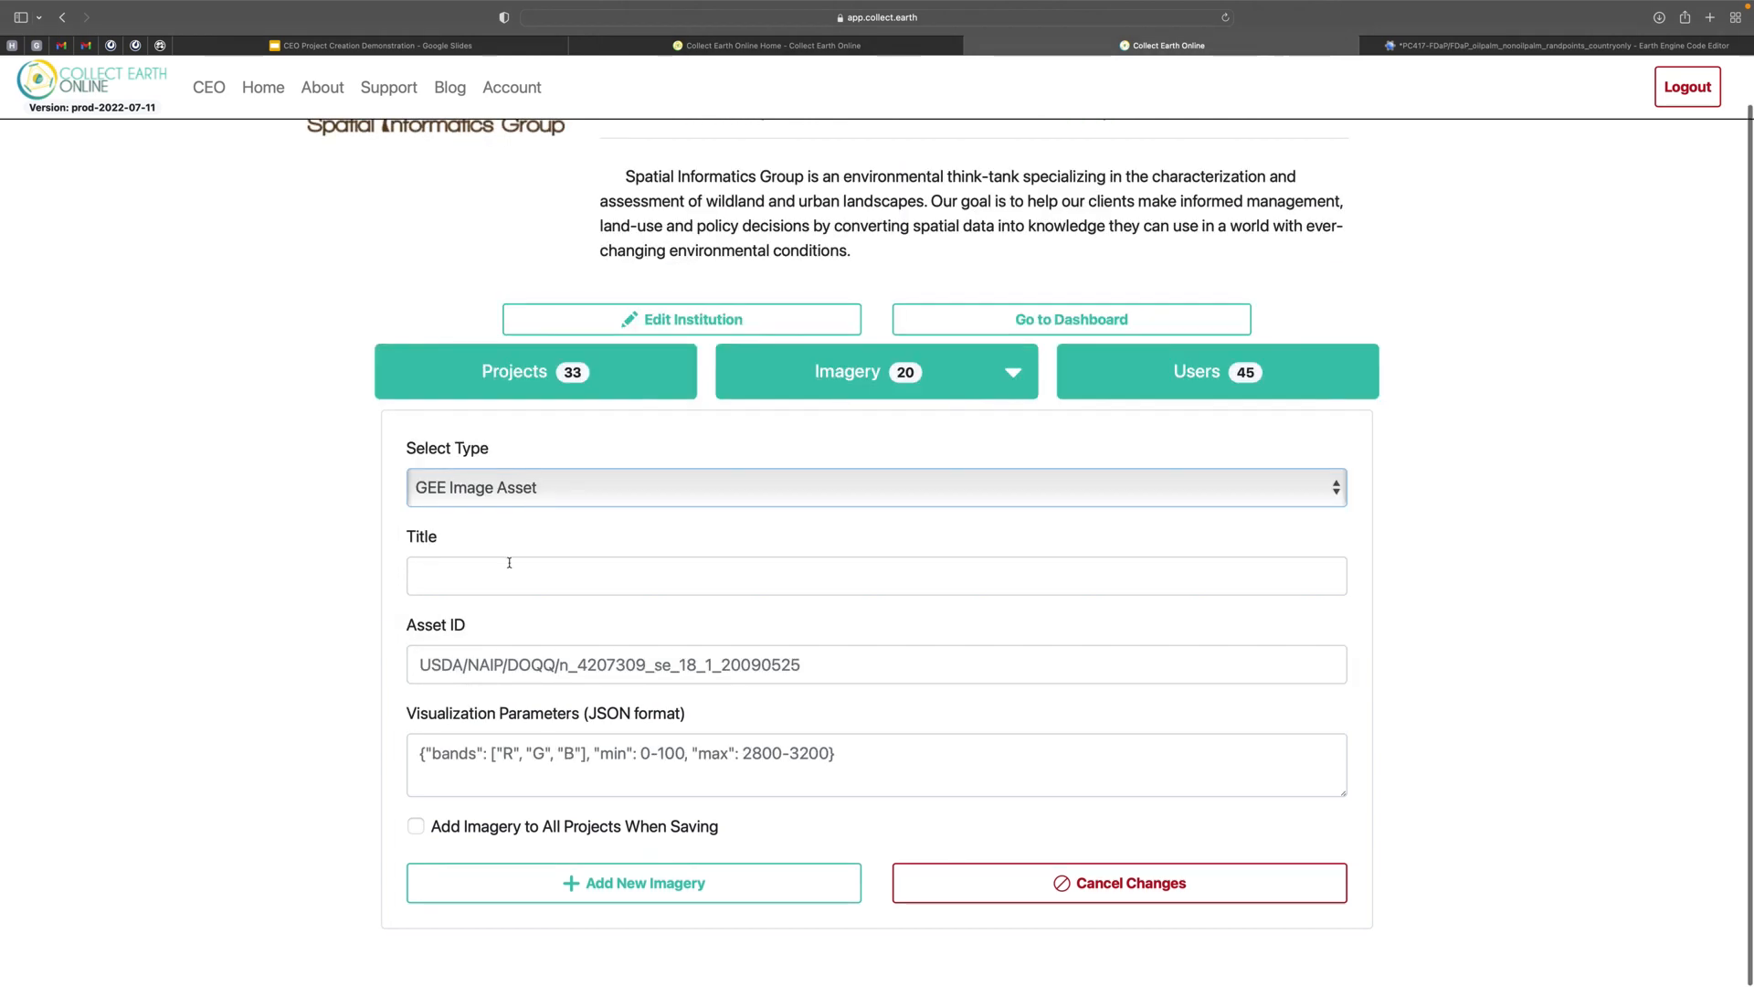
pyautogui.click(512, 656)
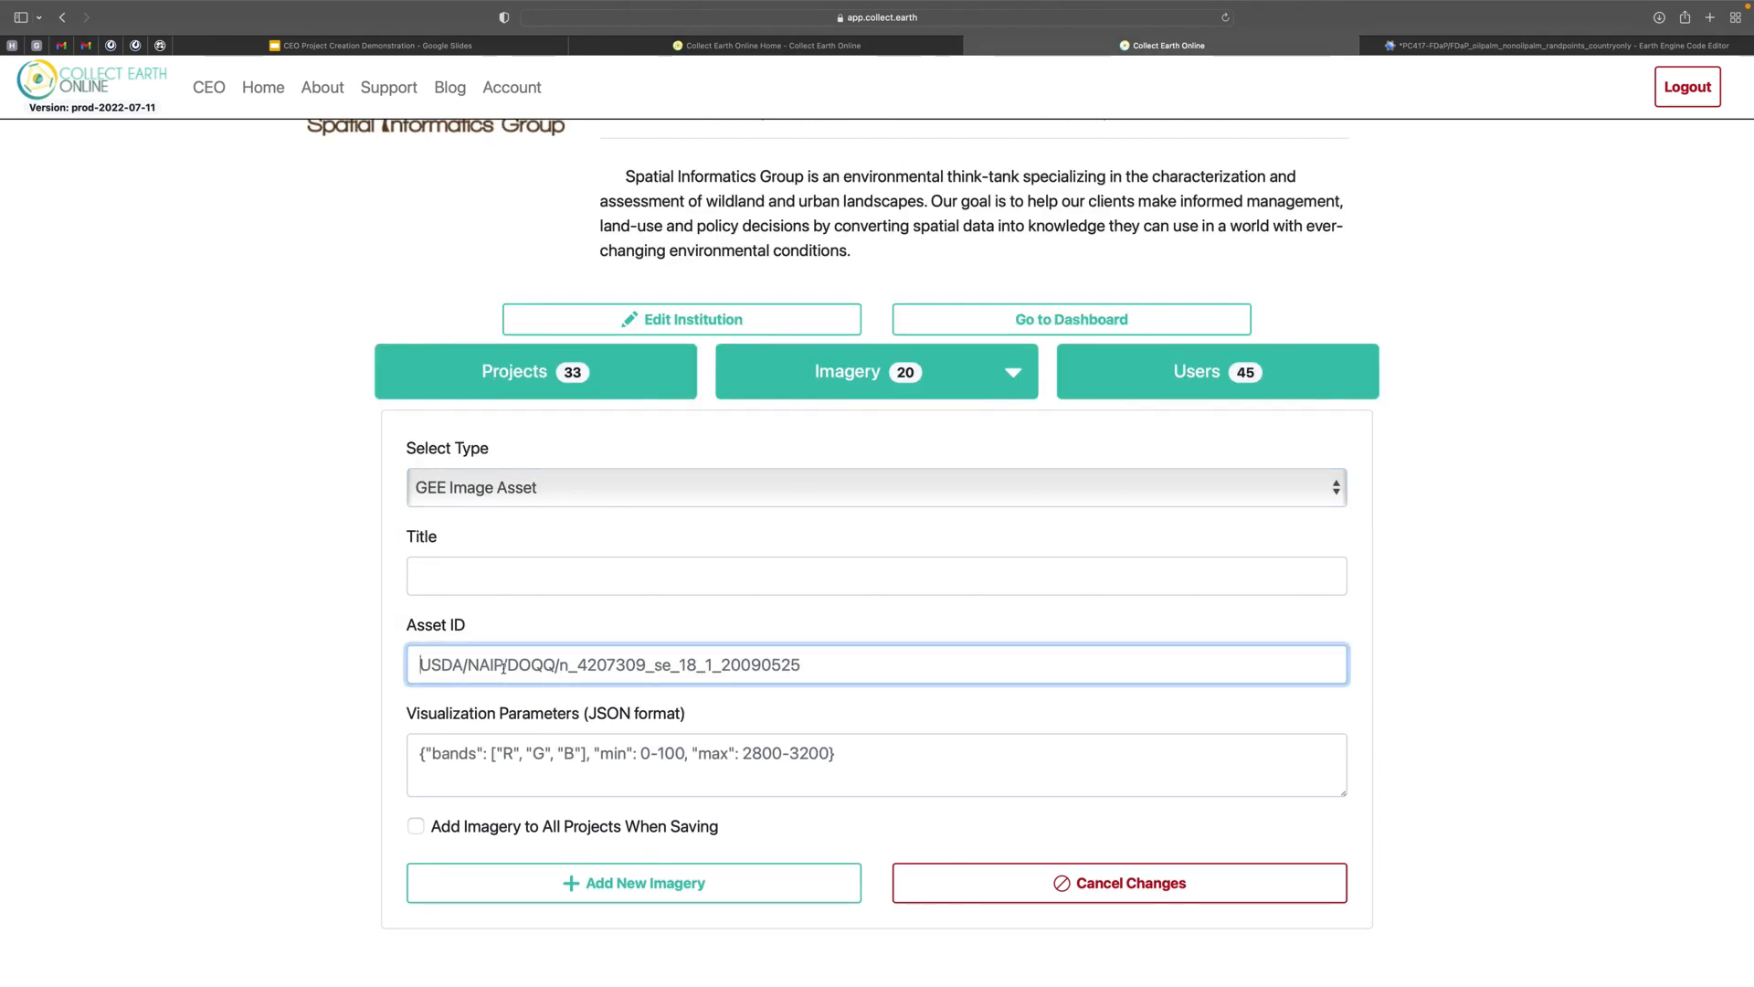
pyautogui.press('super+v')
# Step: Title the new imagery DynamicWorld2019Indonesia_small, reusing the asset name from the asset ID
pyautogui.click(457, 576)
pyautogui.moveTo(819, 668); pyautogui.dragTo(593, 665)
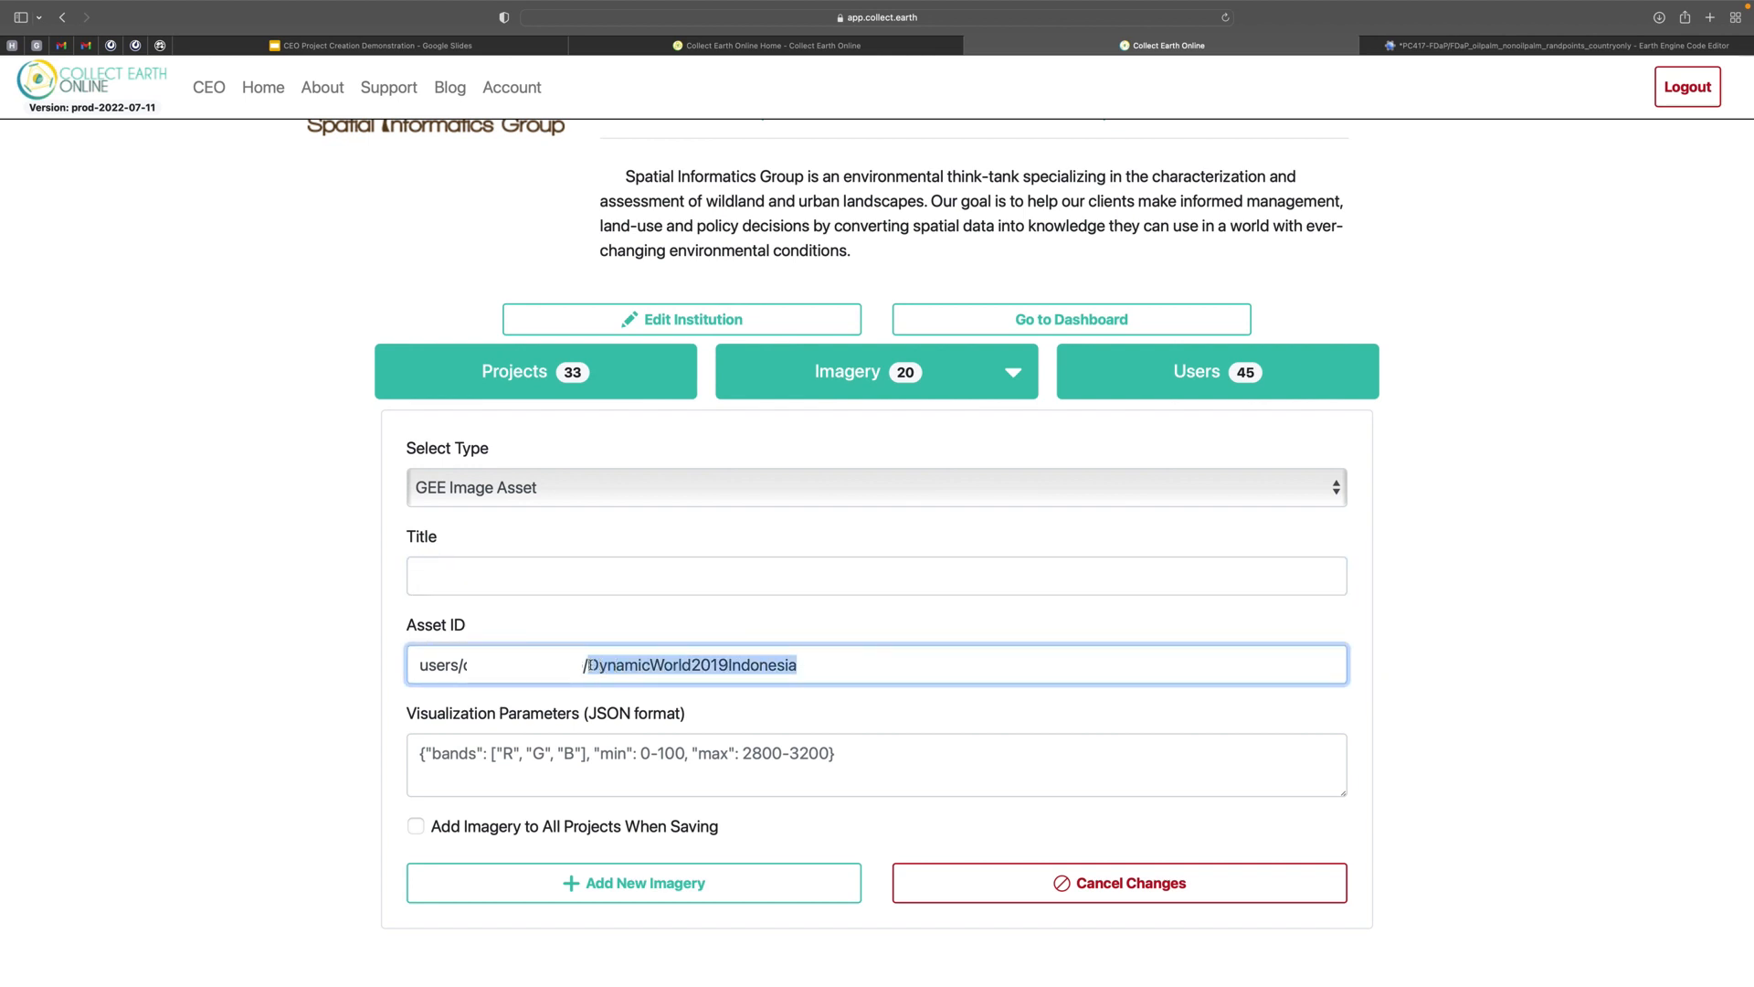
pyautogui.press('super+c')
pyautogui.click(580, 576)
pyautogui.press('super+v')
pyautogui.write('_small')
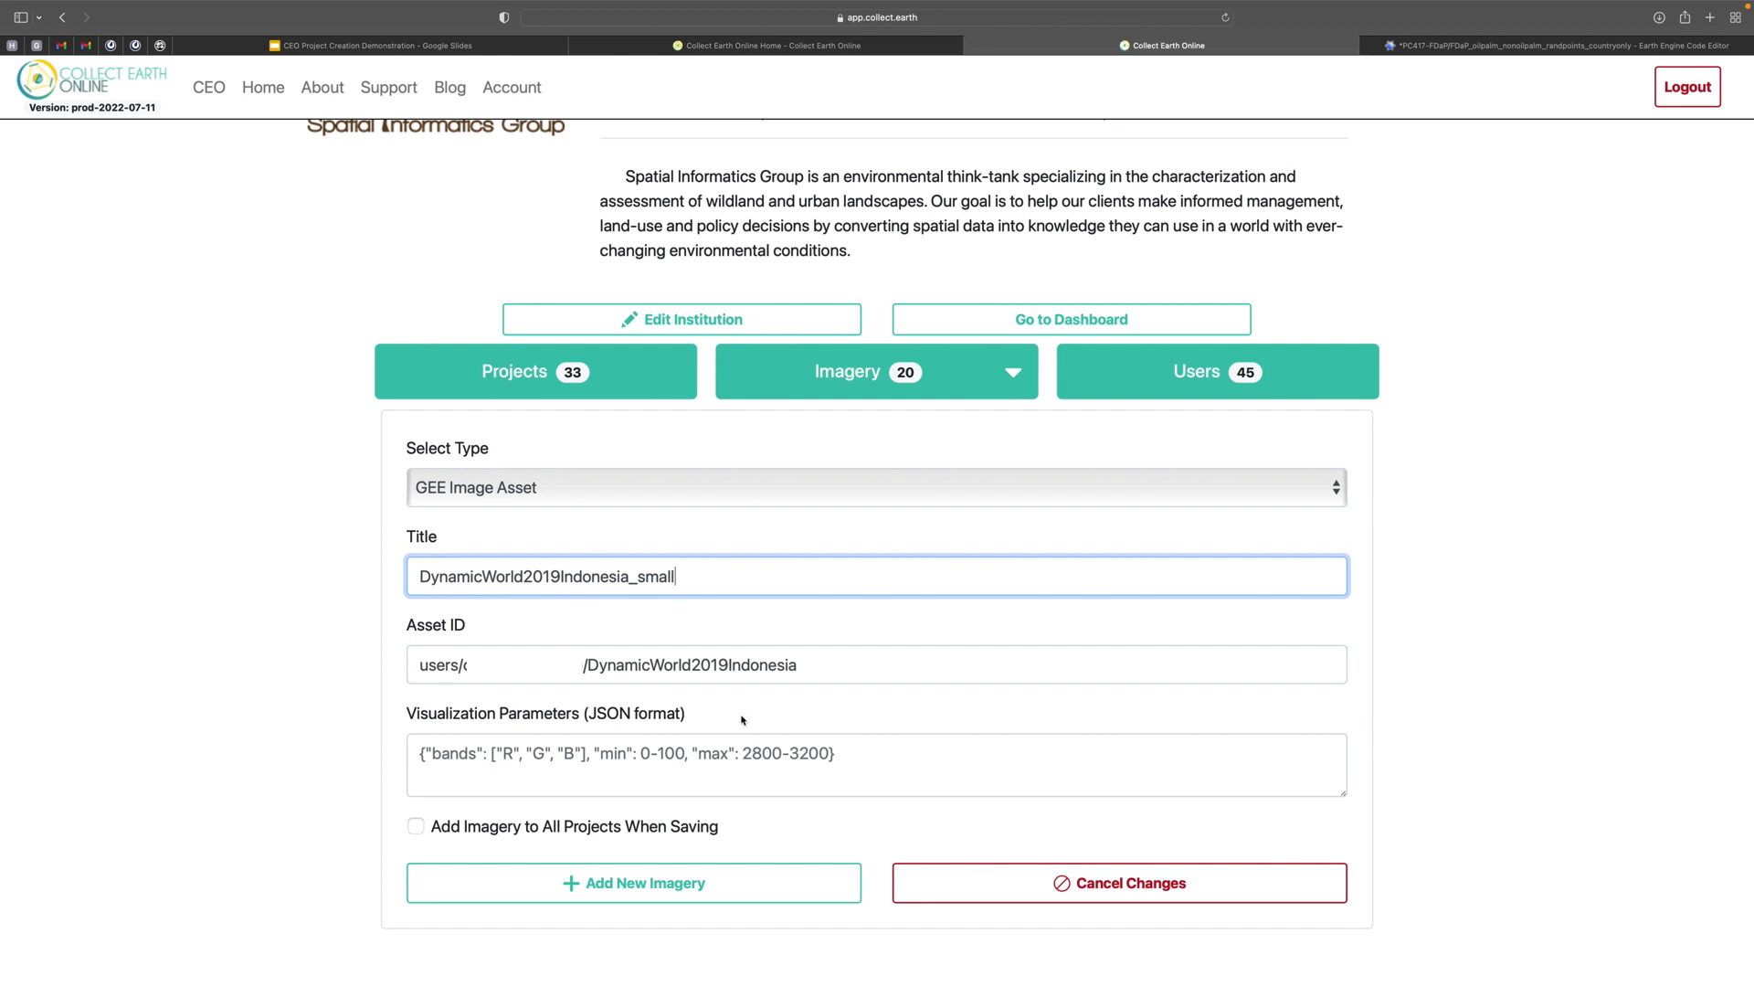
# Step: In the Earth Engine Code Editor, check the smallDW layer's palette and import its visualization parameters into the script
pyautogui.click(1451, 55)
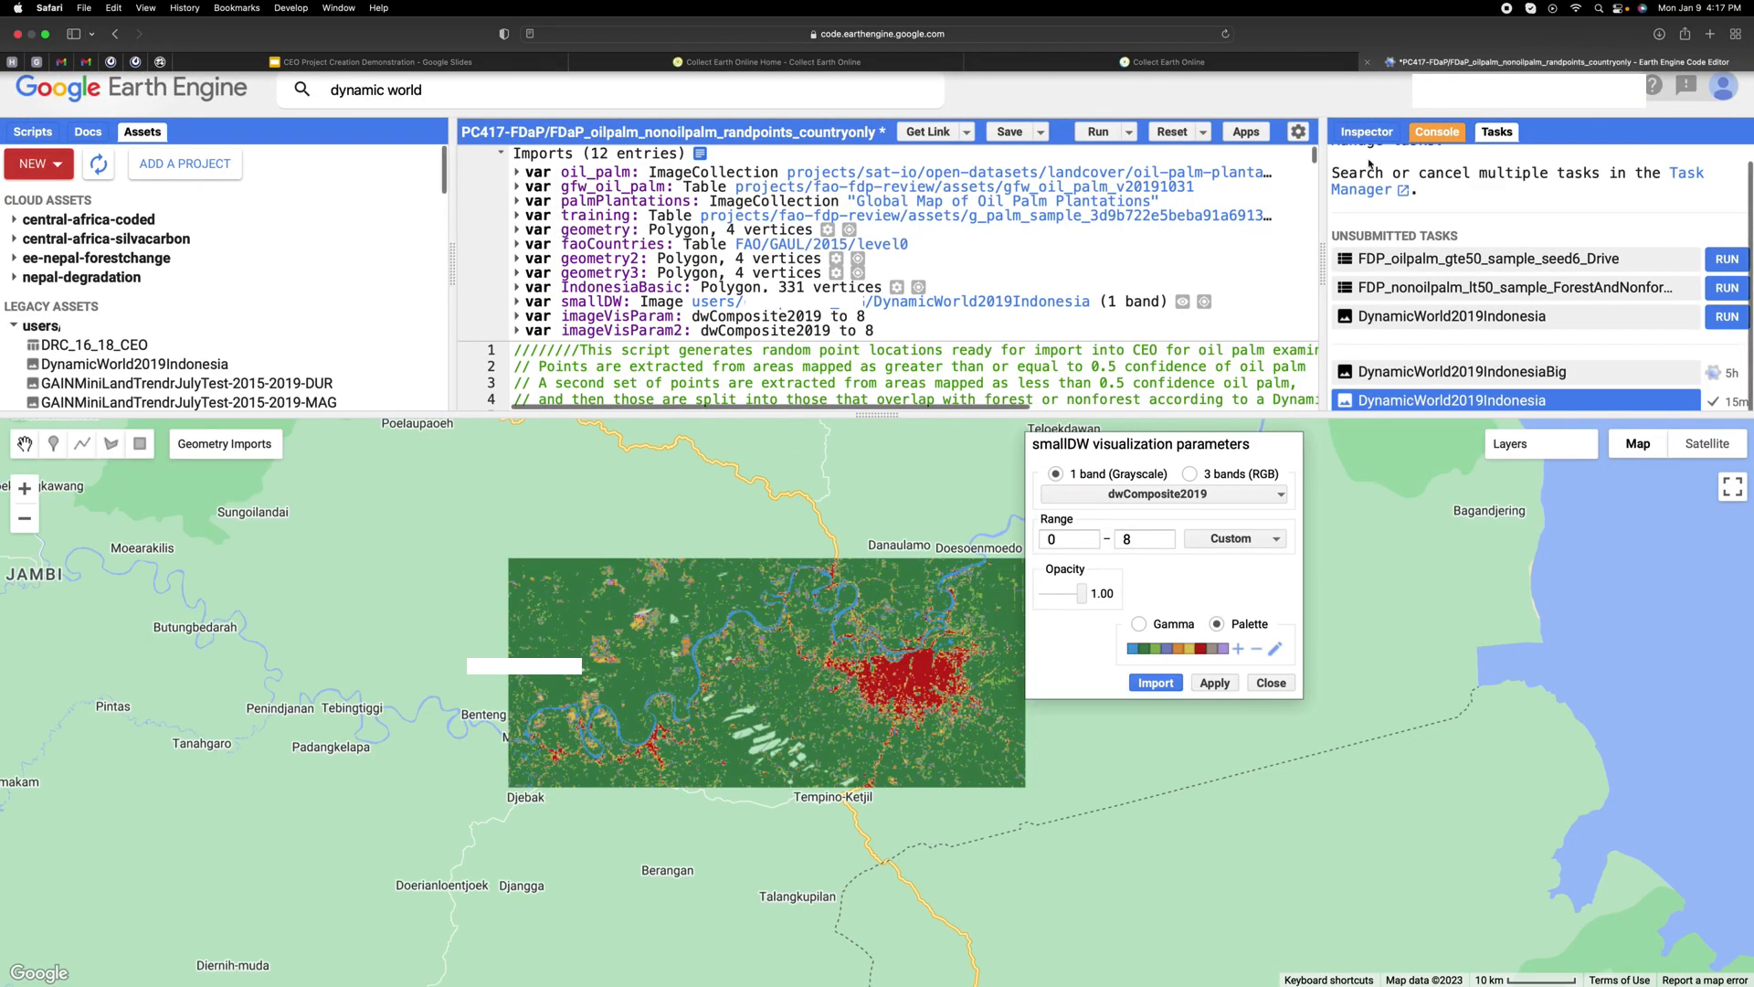
pyautogui.click(1251, 49)
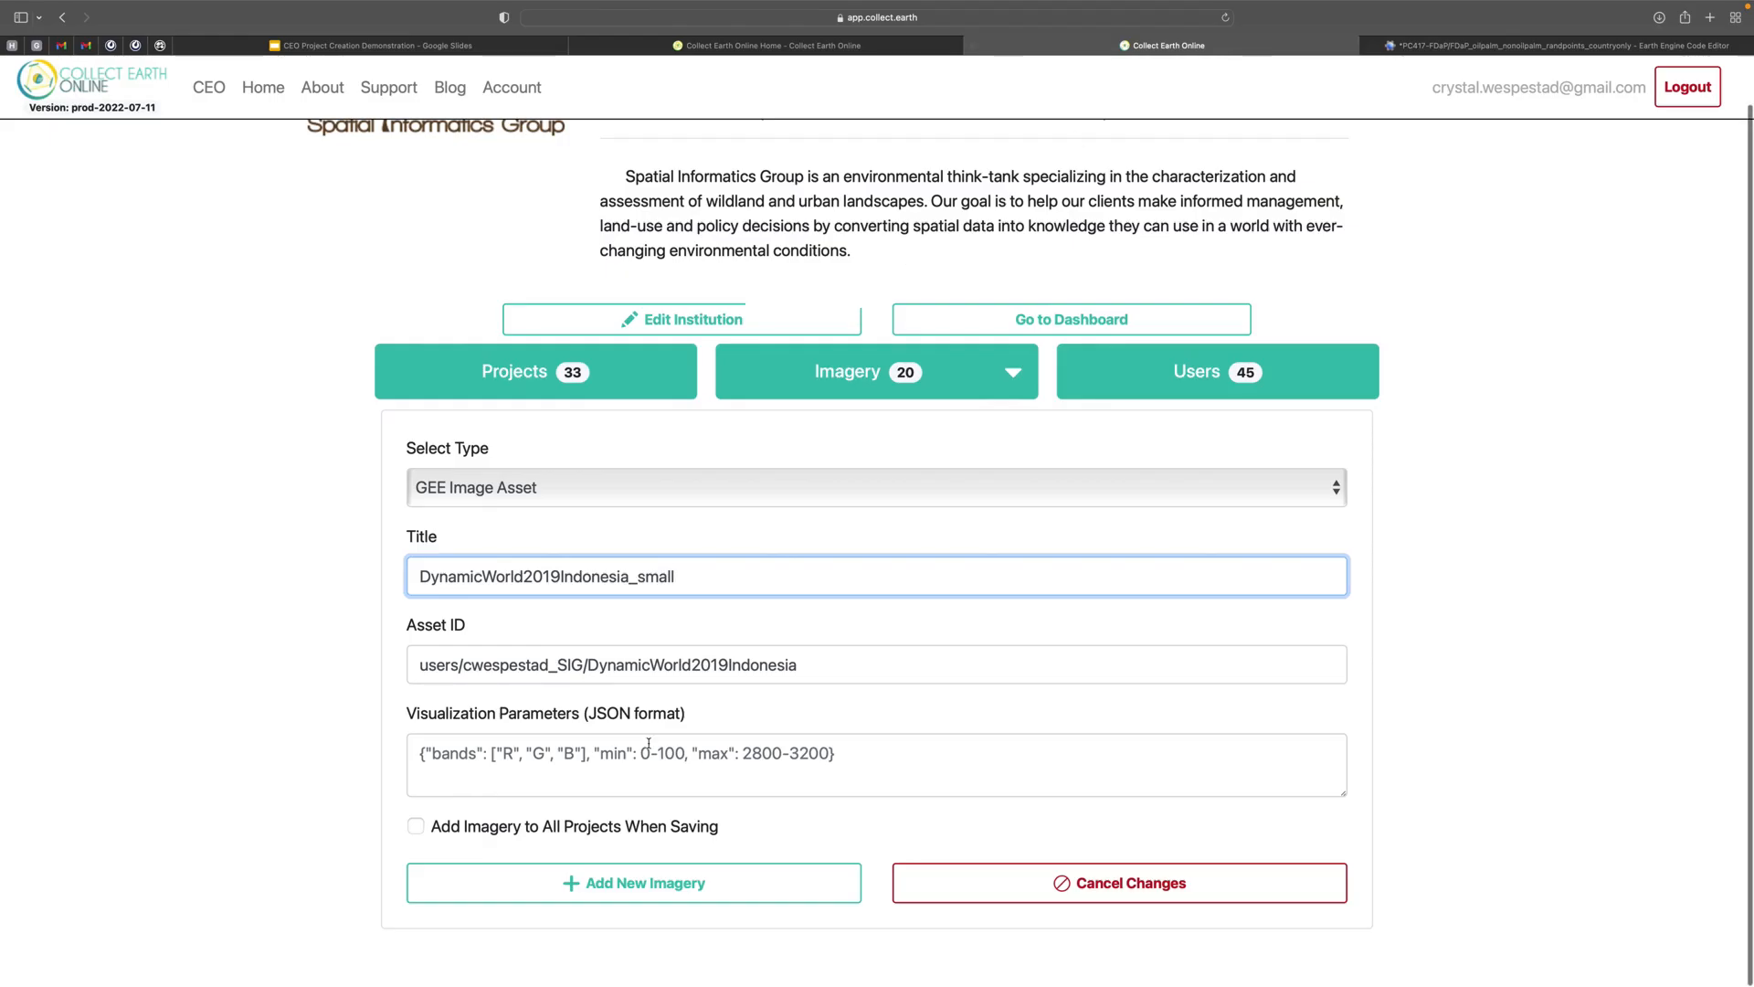
pyautogui.click(1532, 50)
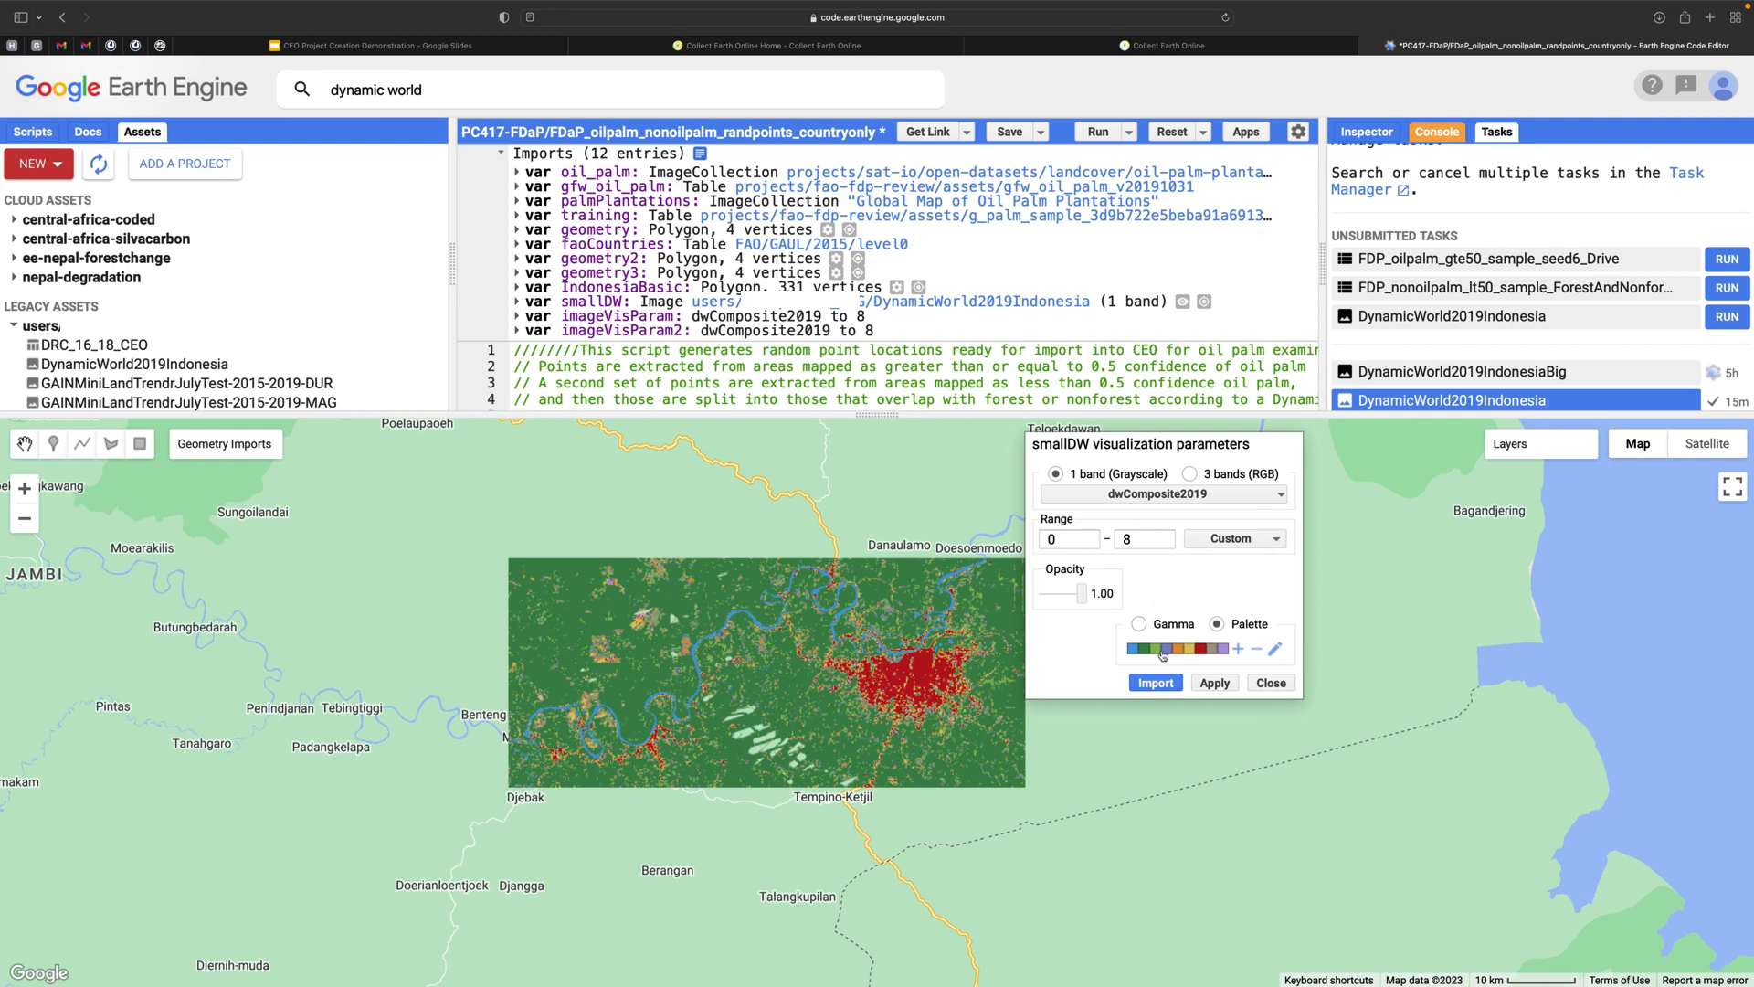
pyautogui.click(1276, 649)
pyautogui.press('super+v')
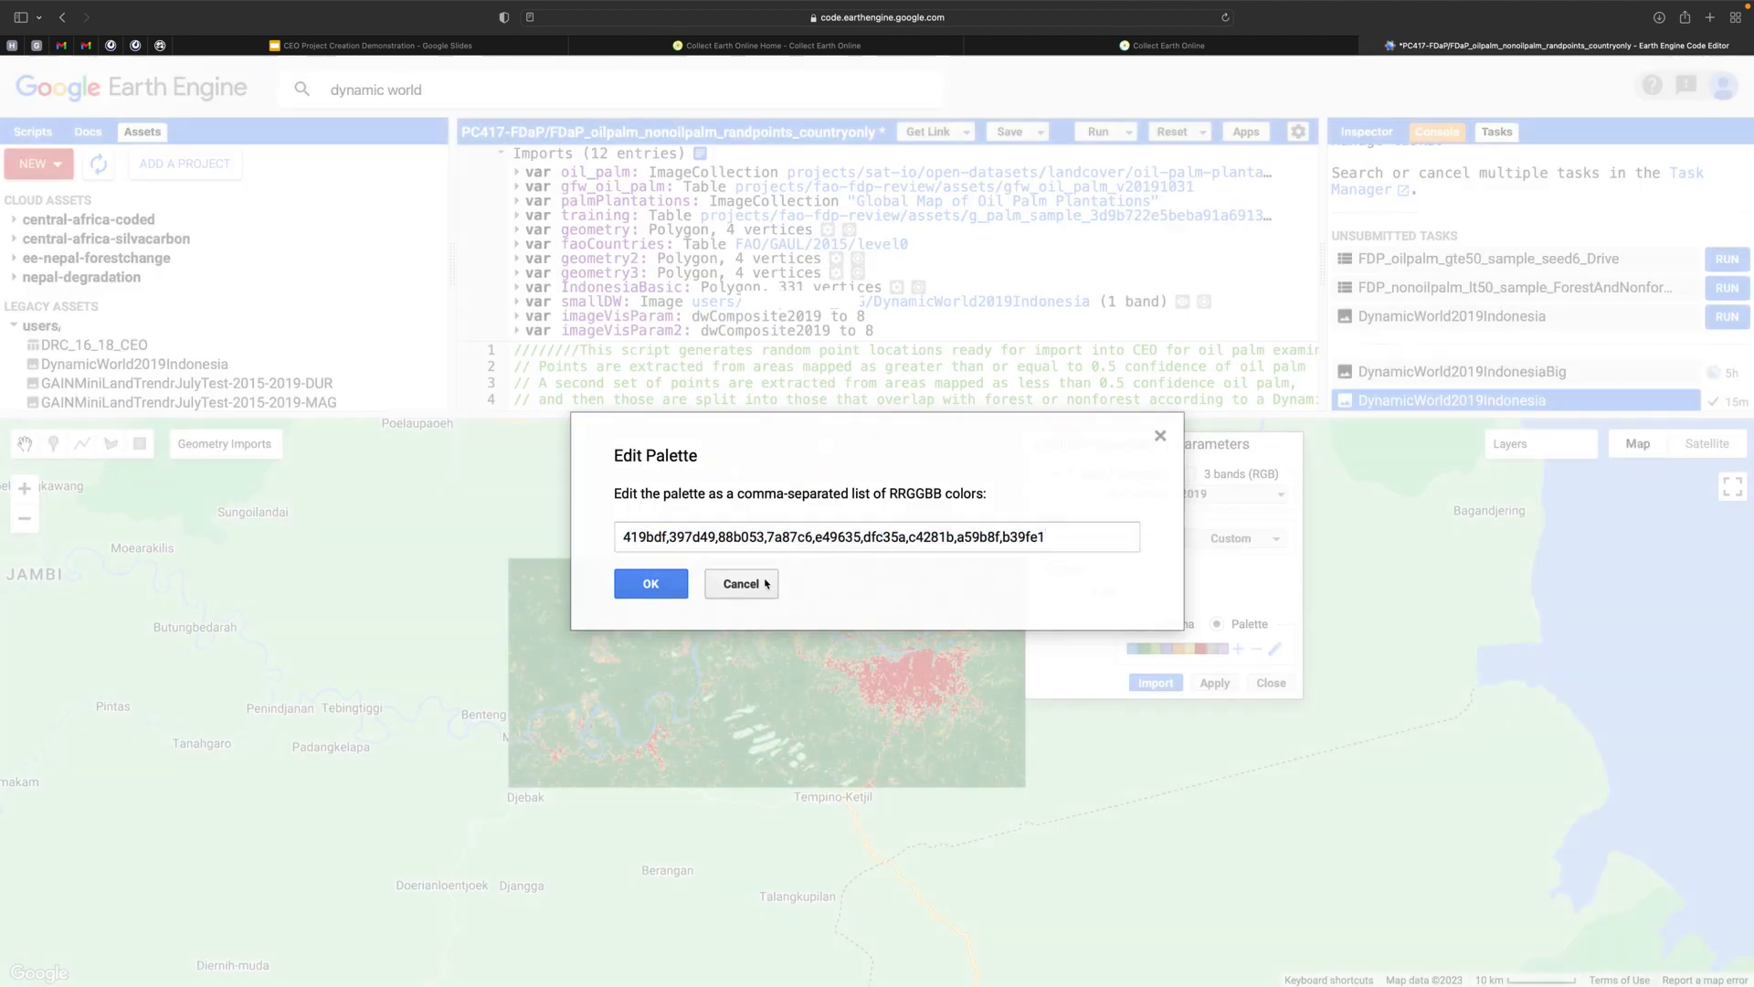
pyautogui.click(651, 583)
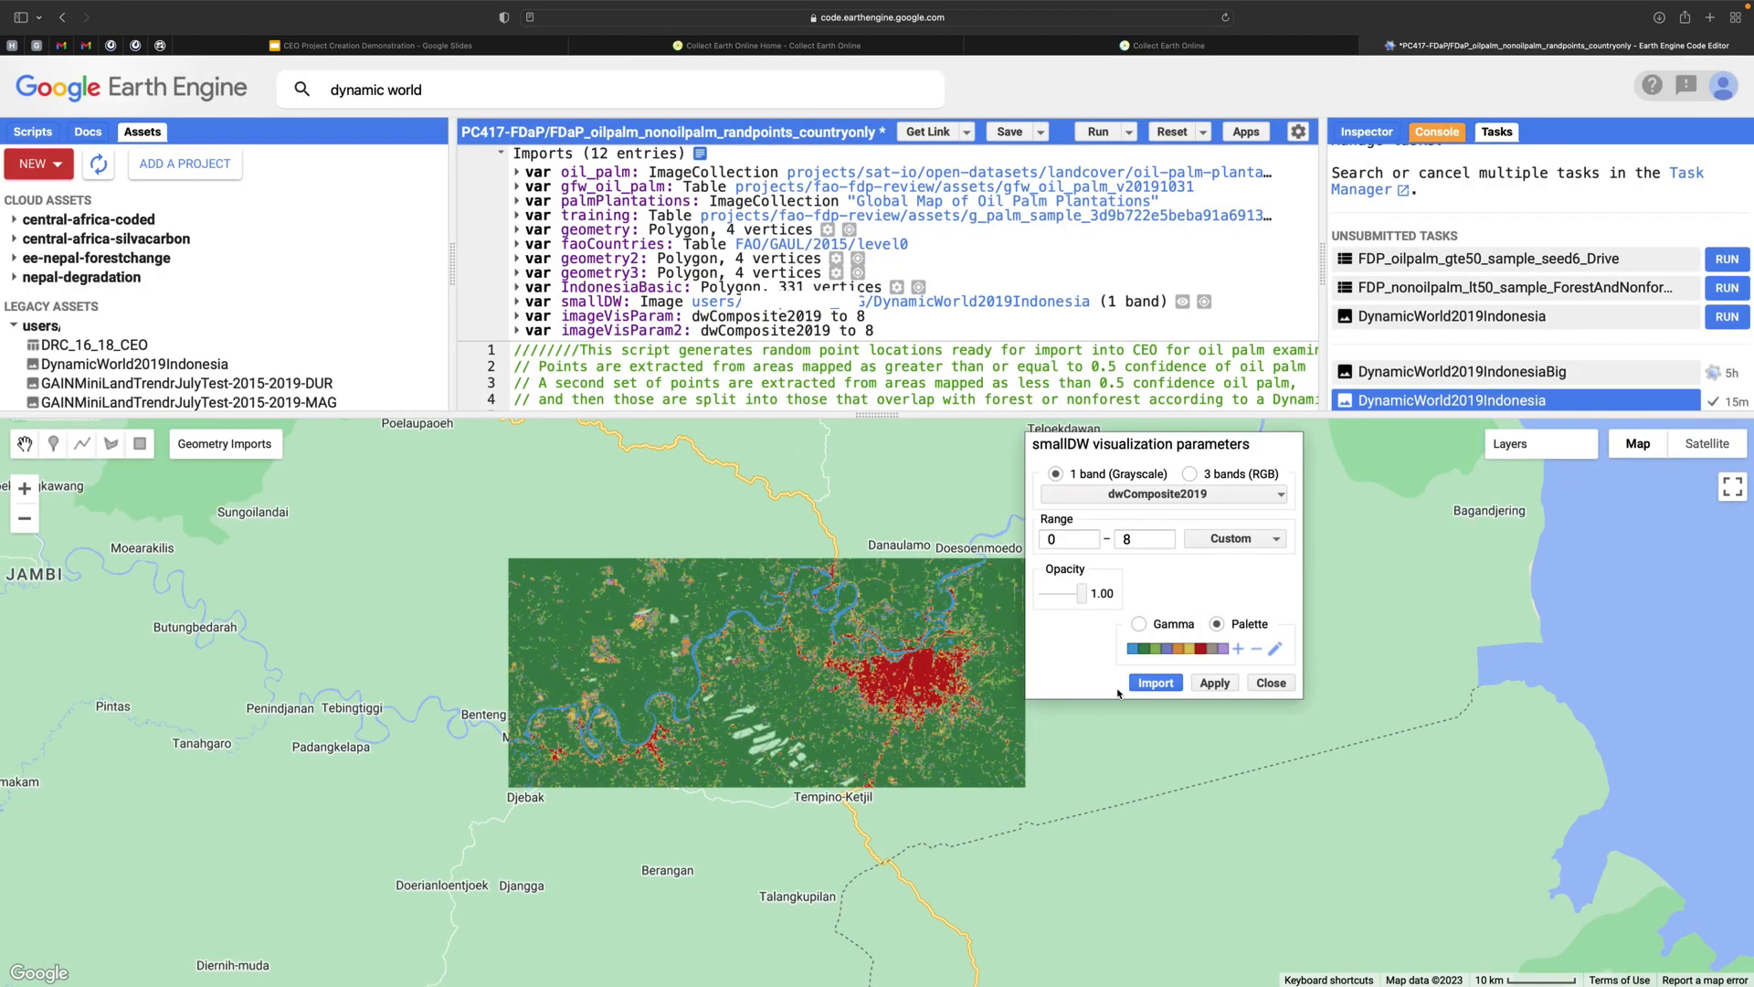
pyautogui.click(1169, 687)
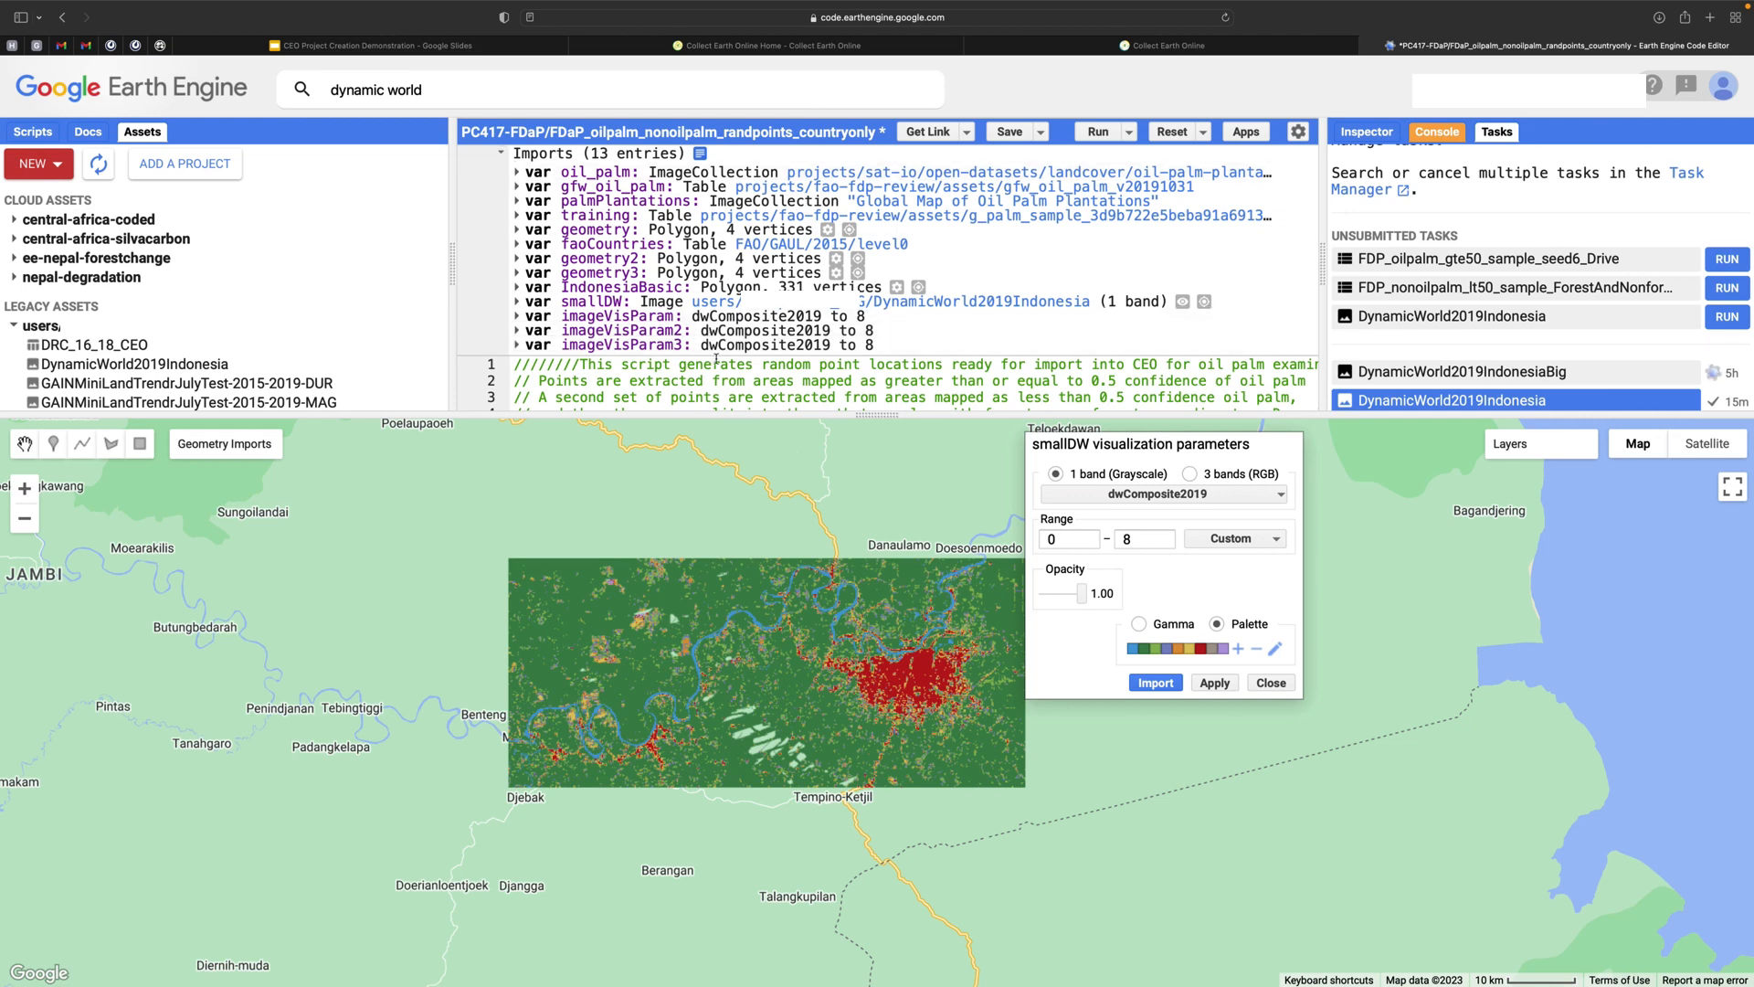
# Step: Return to Collect Earth Online and enter empty braces {} as the new imagery's visualization parameters
pyautogui.click(1211, 46)
pyautogui.click(634, 771)
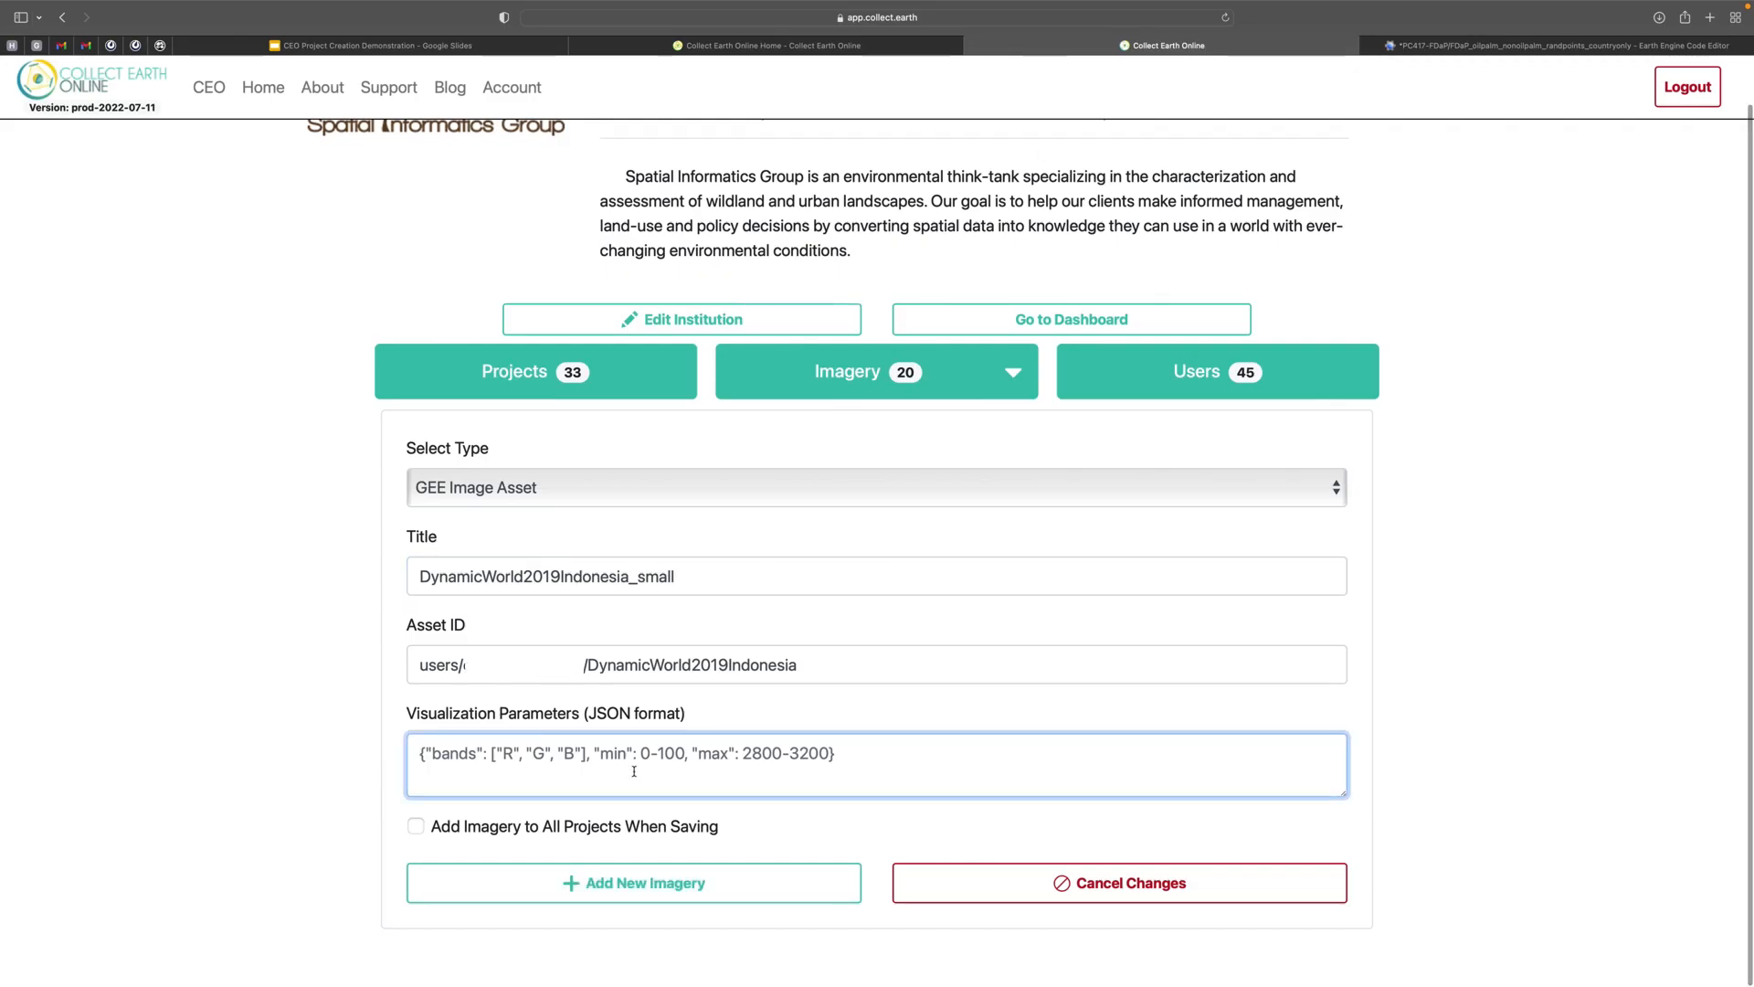
pyautogui.write('{}')
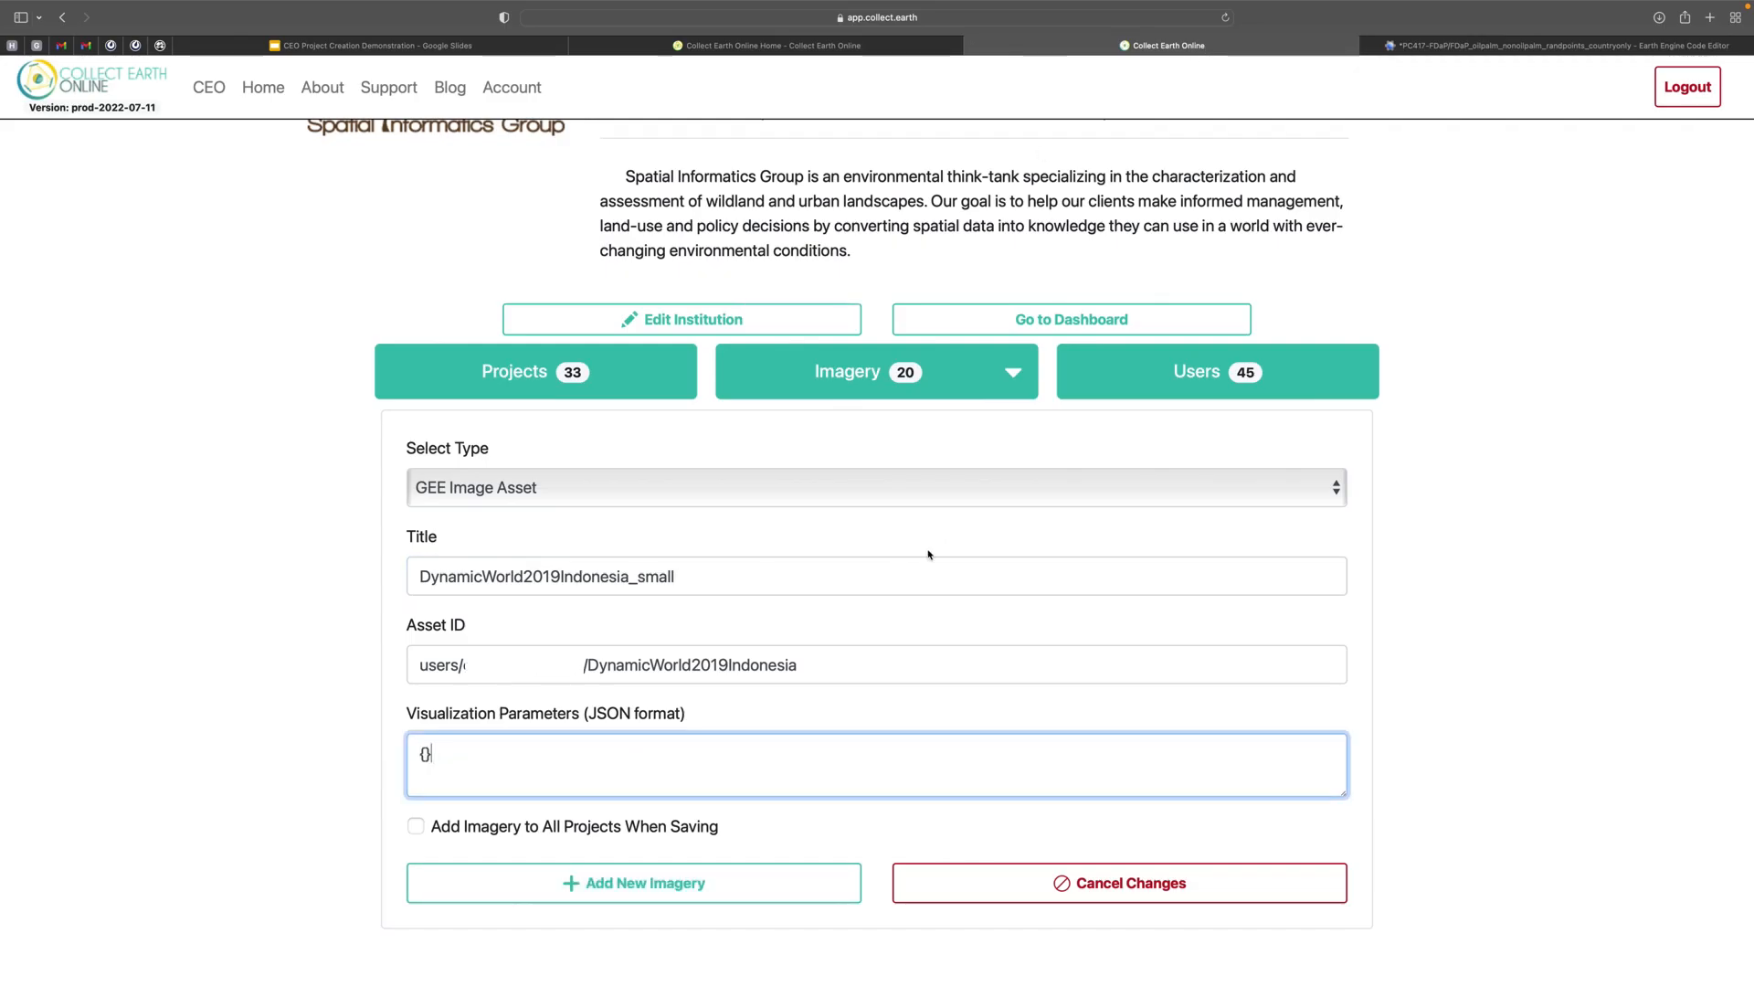
# Step: Look up the Dynamic World V1 dataset description in the Earth Engine Code Editor and close it again
pyautogui.click(1563, 46)
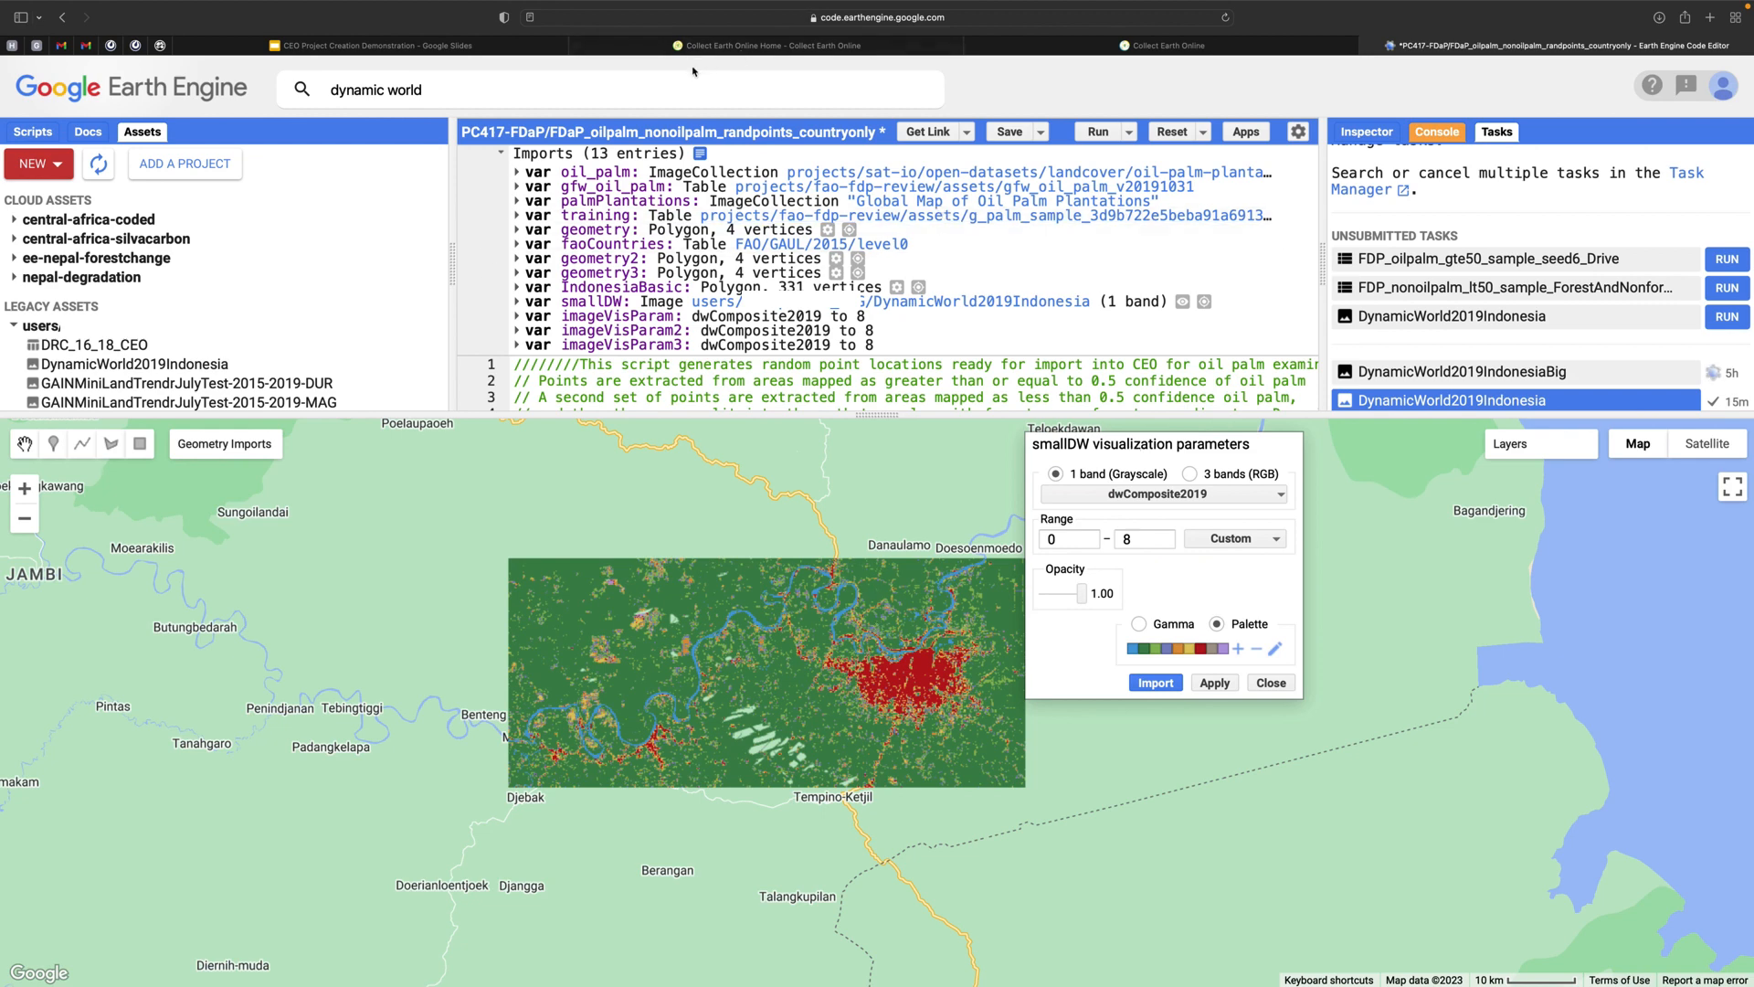
pyautogui.click(647, 89)
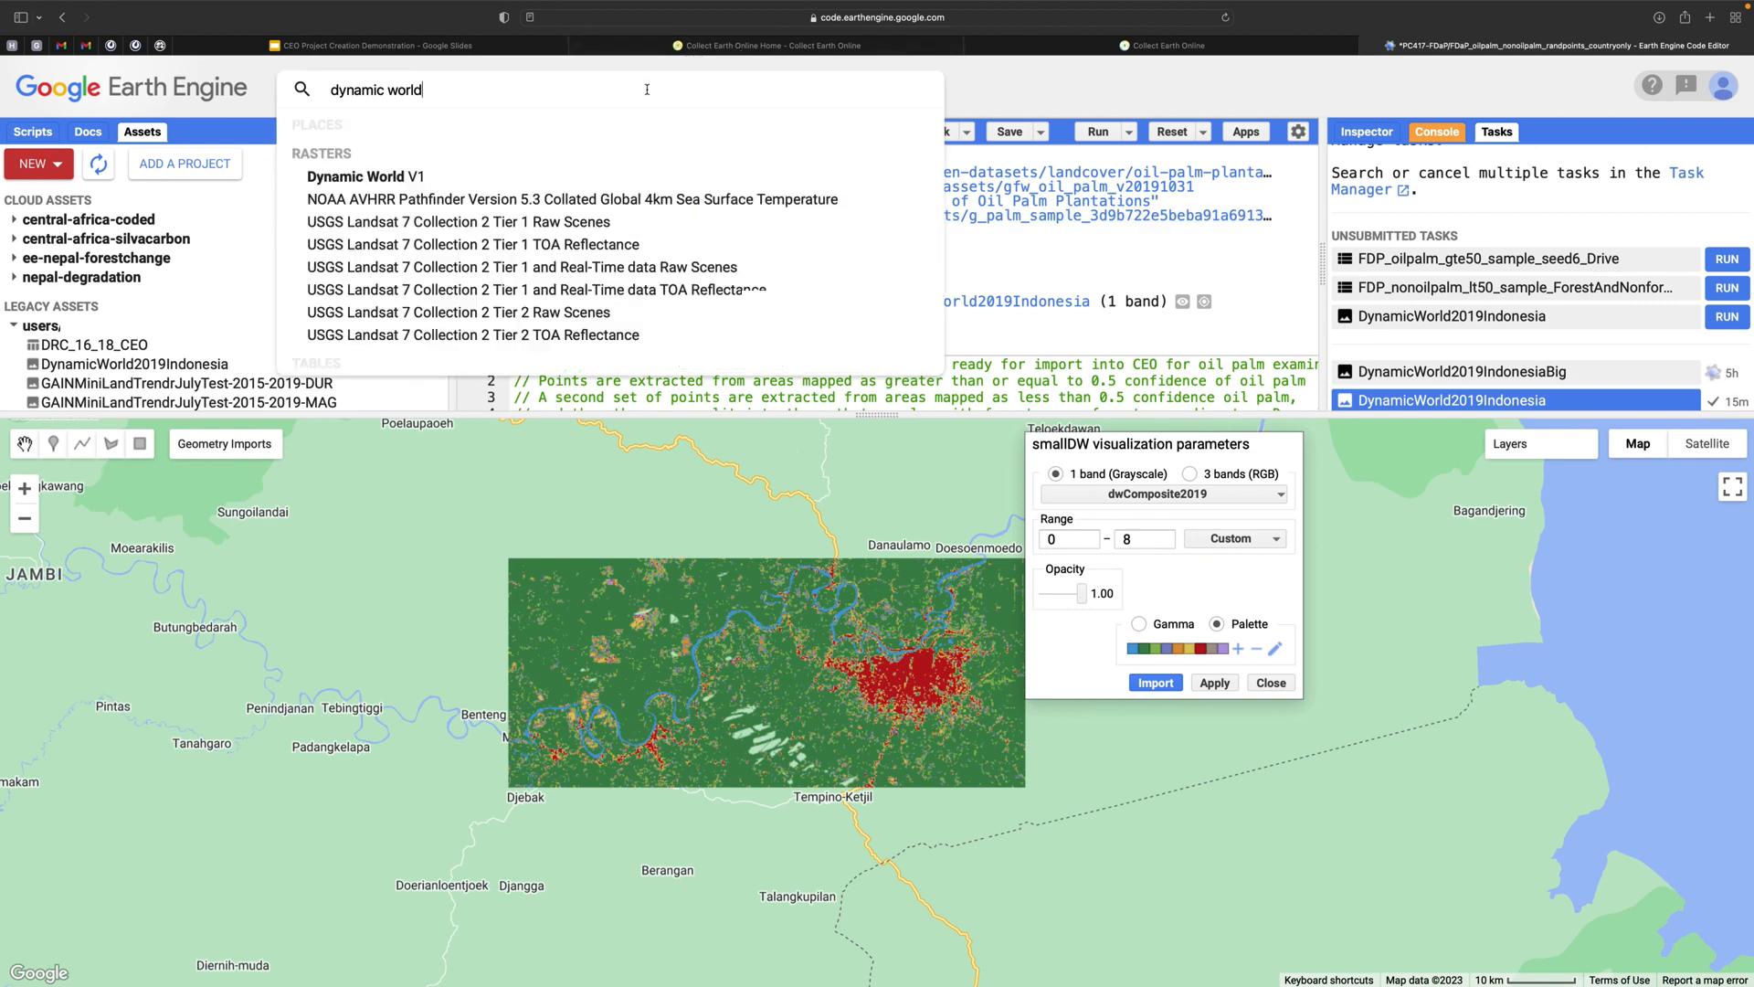
pyautogui.click(426, 178)
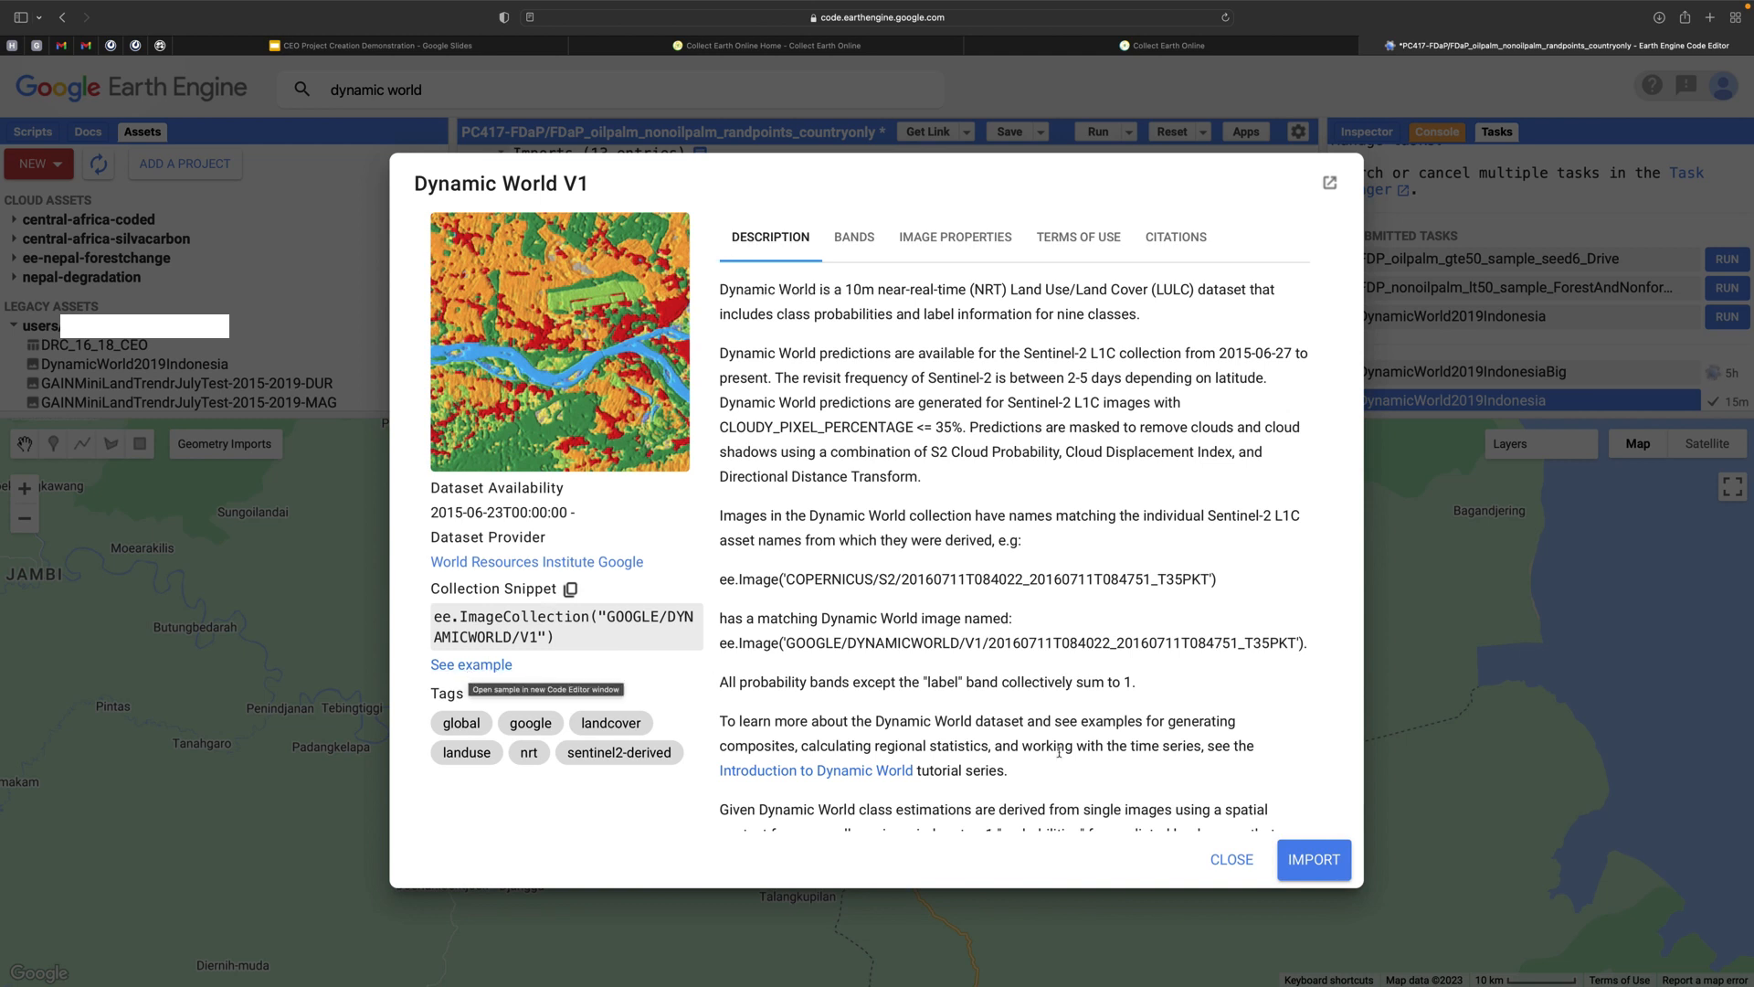
pyautogui.click(1232, 860)
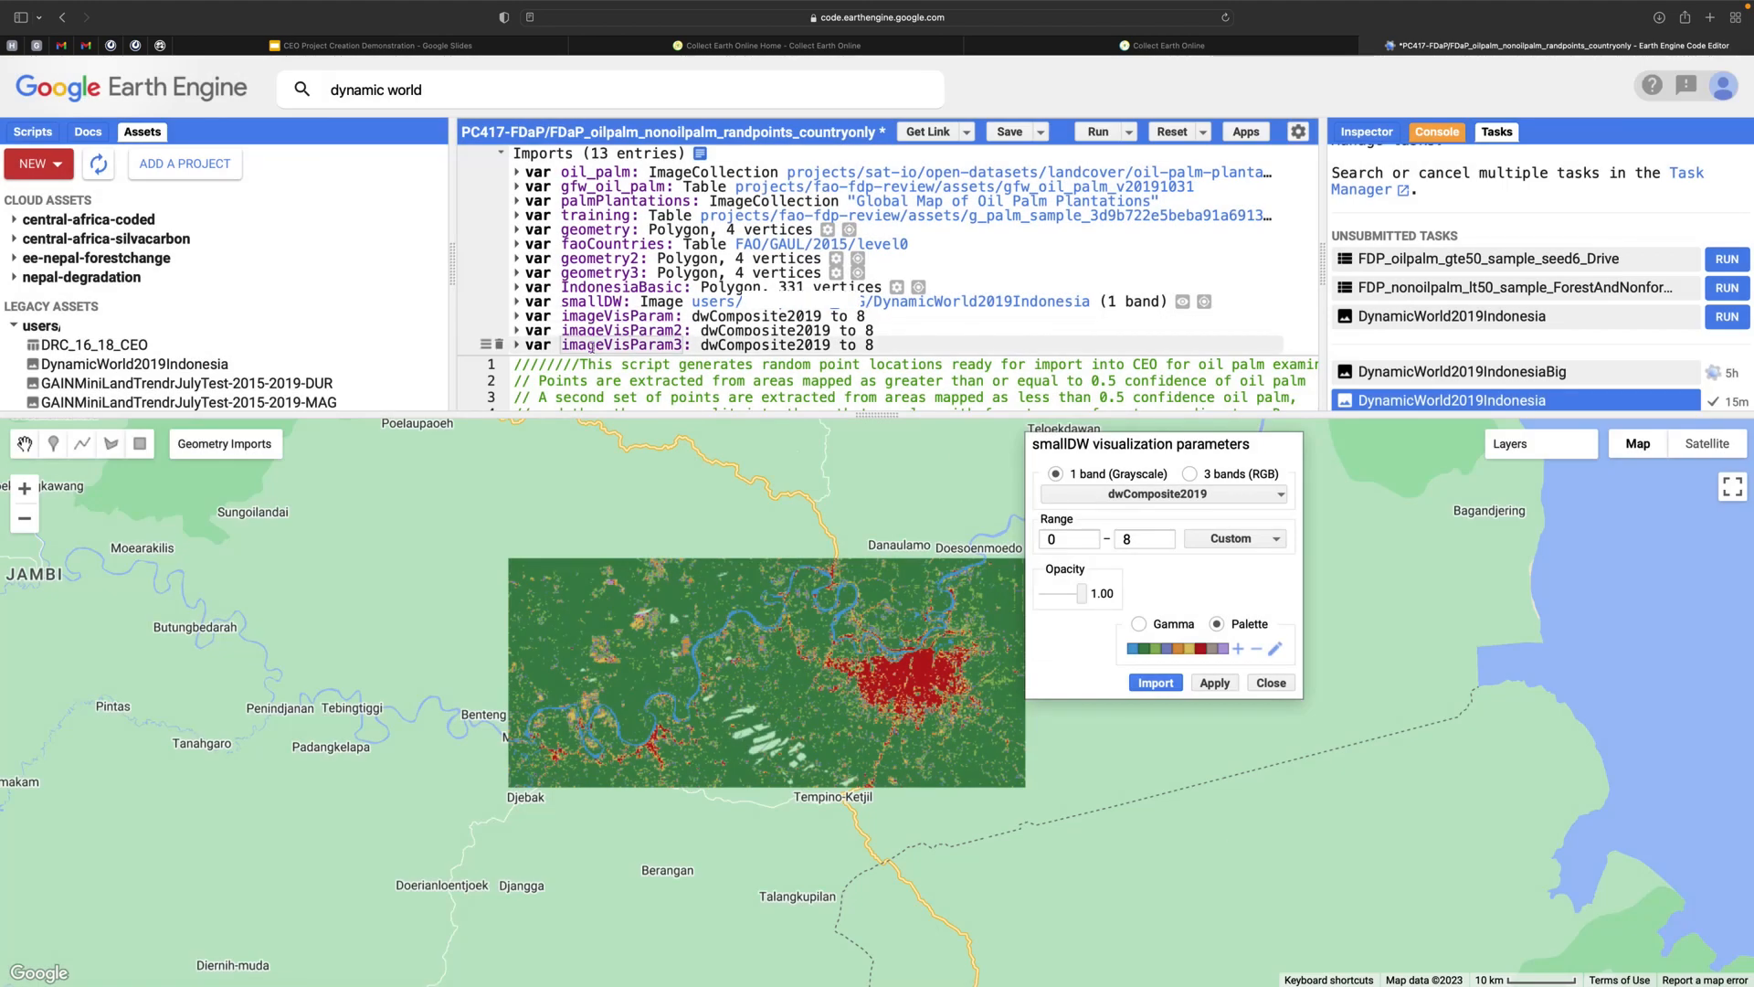
# Step: Copy the imageVisParam3 definition, including its braces, from the script's generated imports code
pyautogui.click(700, 154)
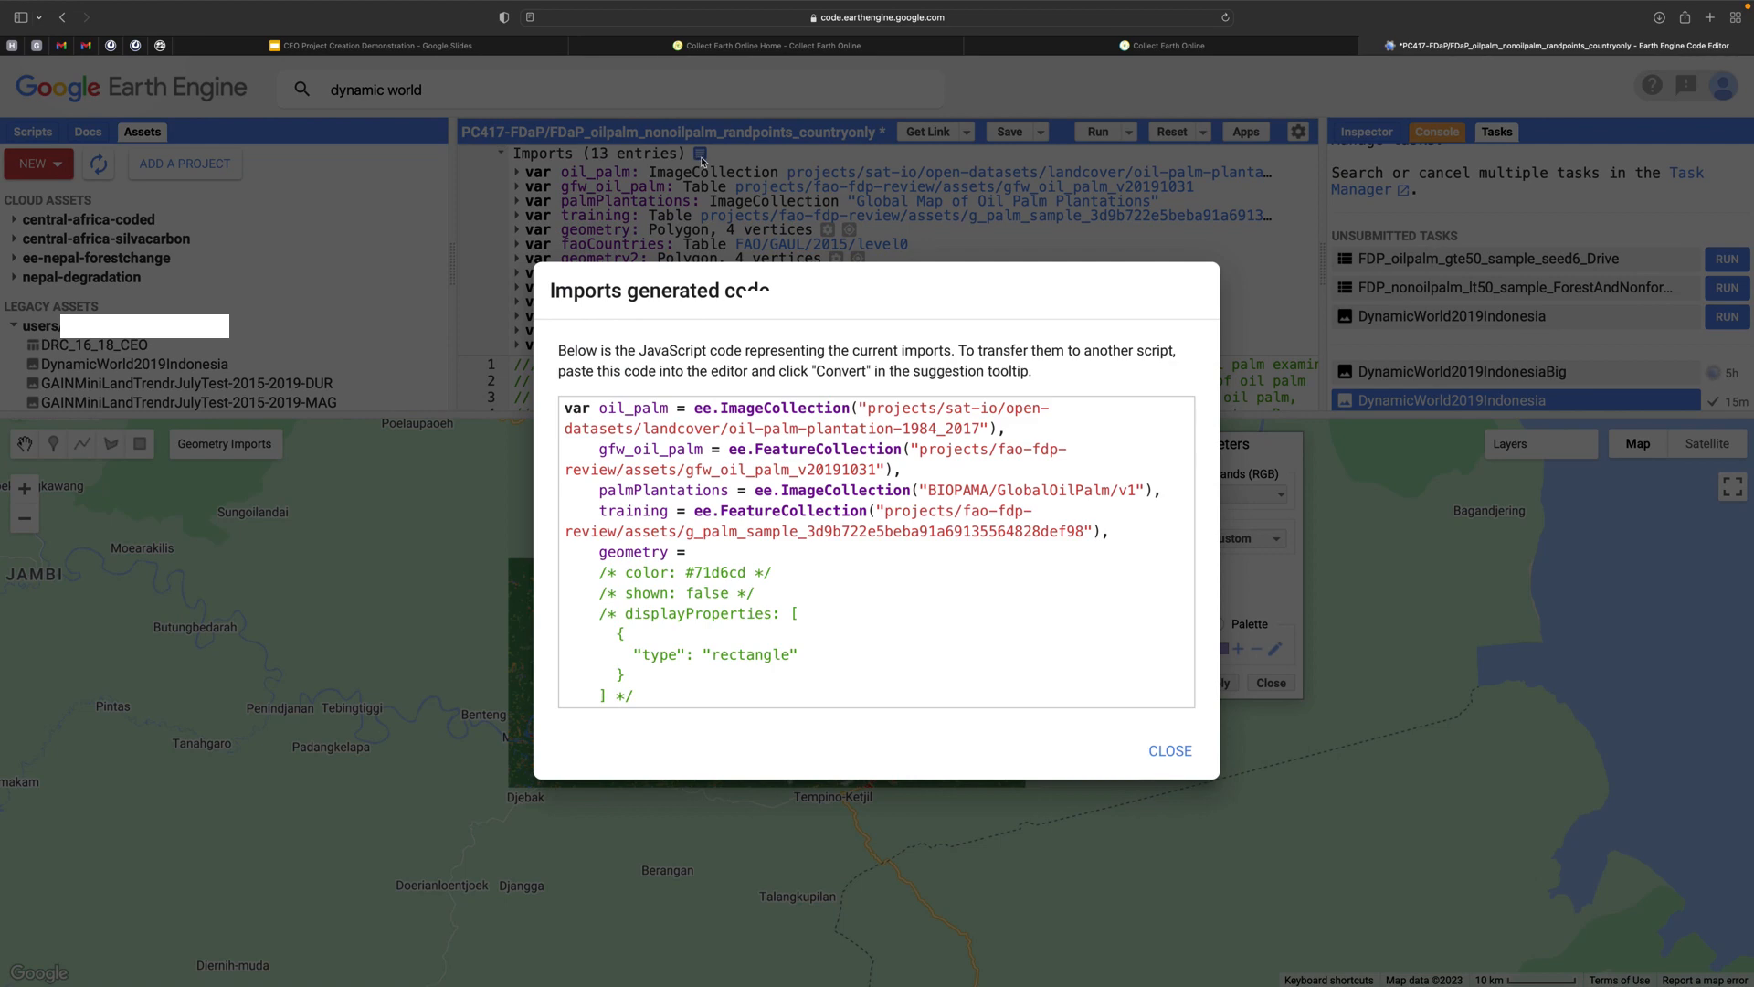
pyautogui.scroll(-20, 736, 644)
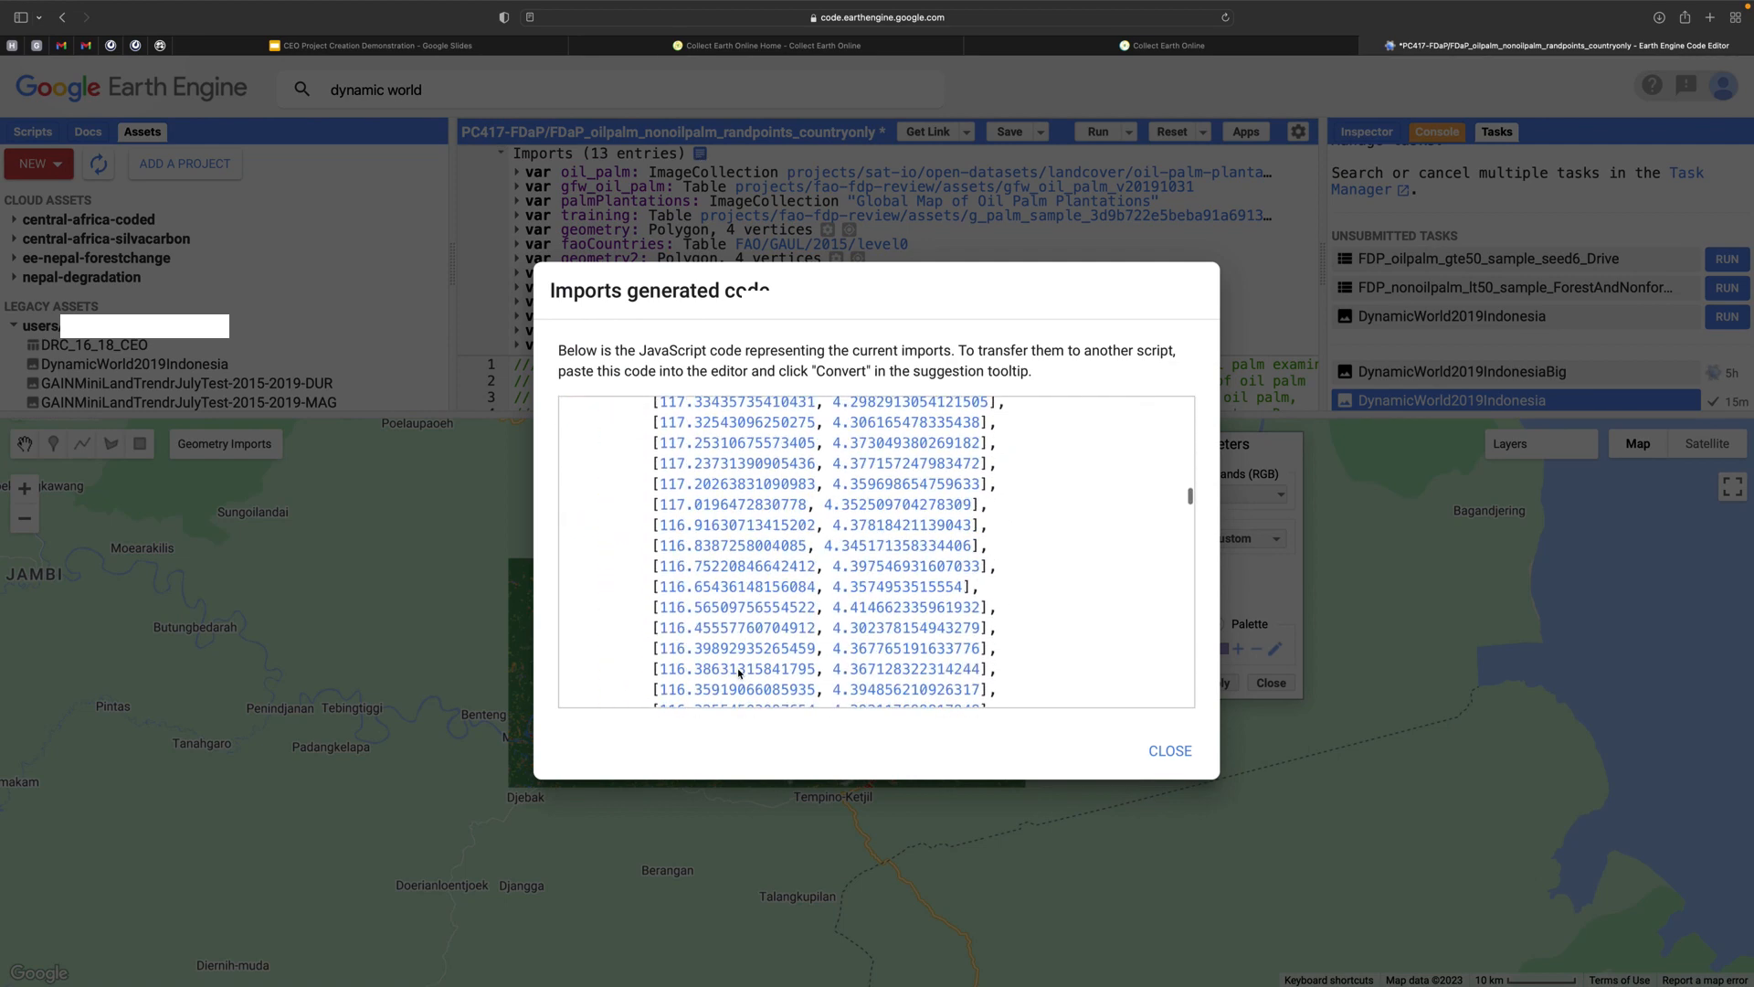
pyautogui.scroll(-15, 739, 674)
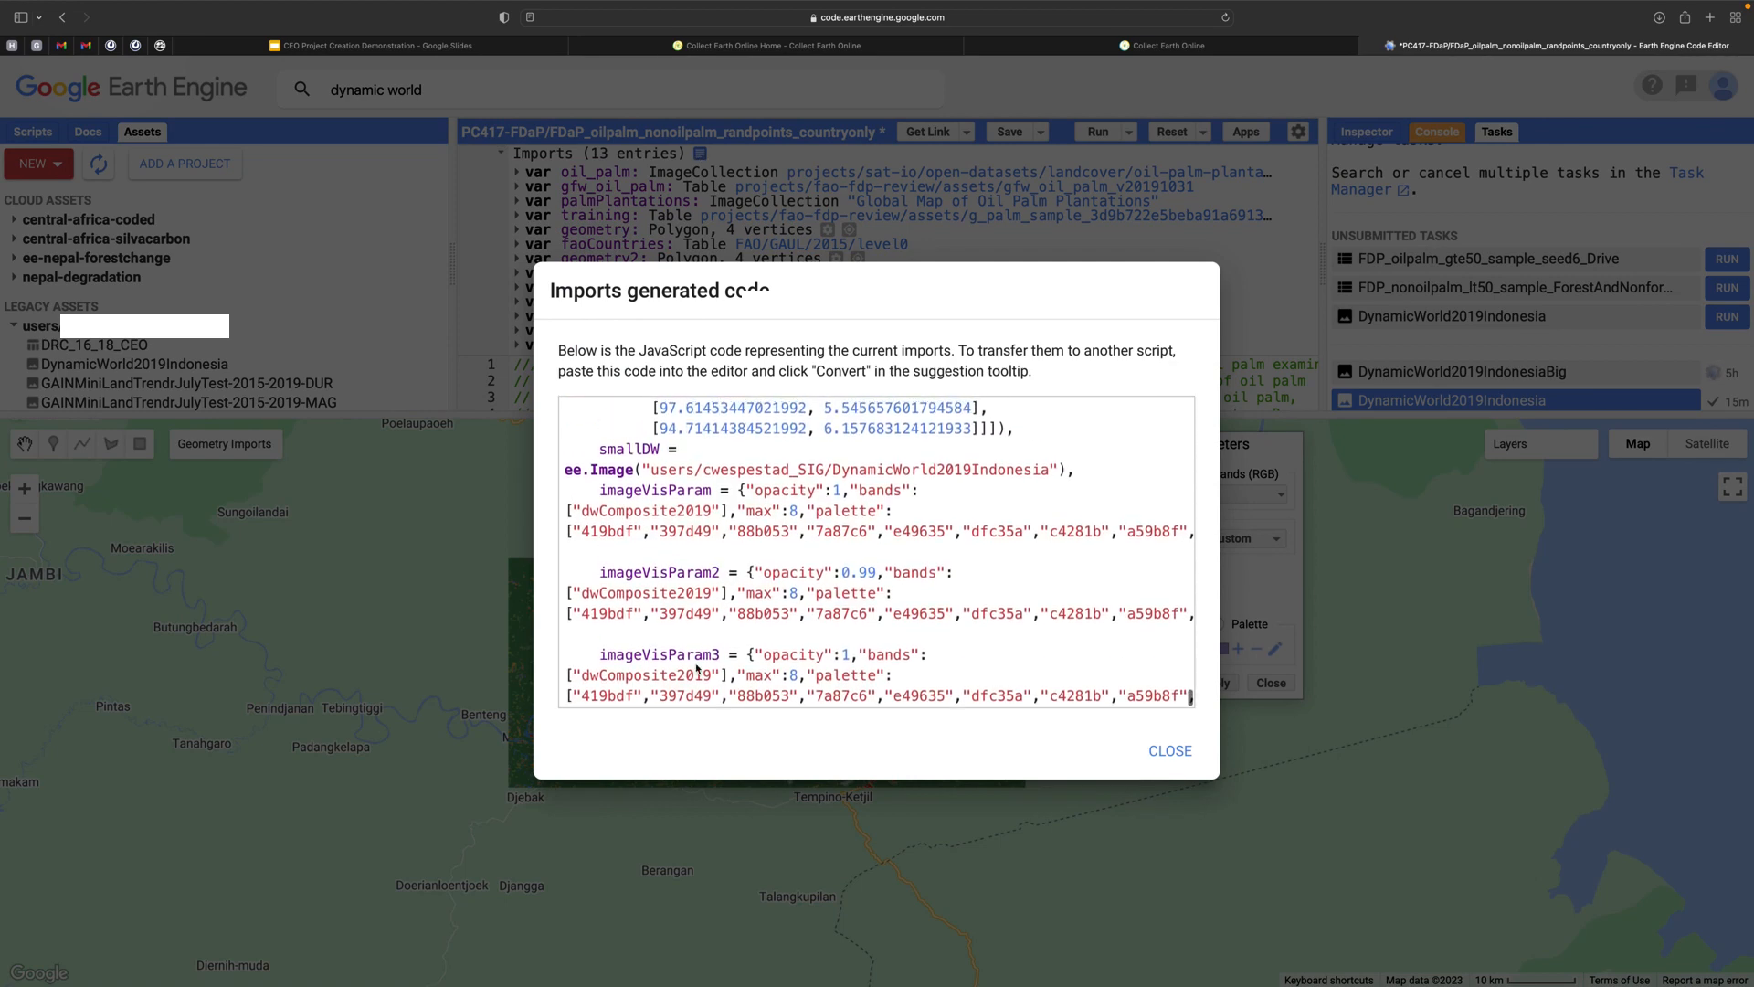
pyautogui.moveTo(749, 654); pyautogui.dragTo(1177, 697)
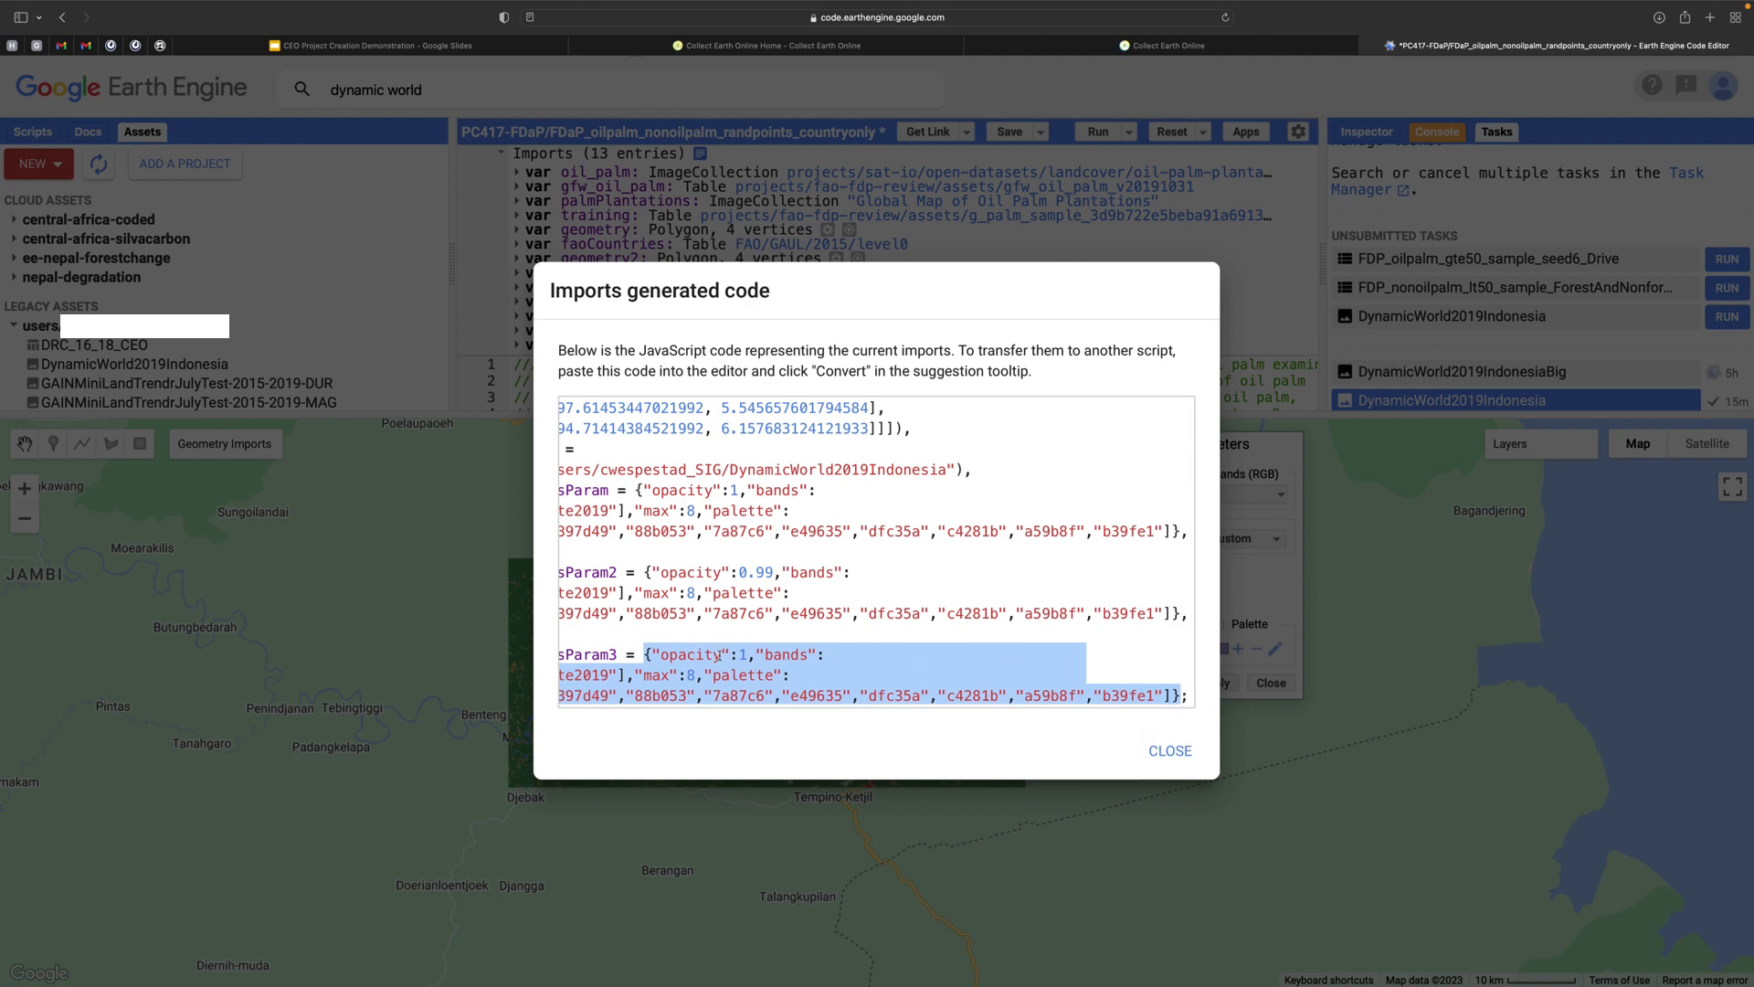
pyautogui.click(1157, 748)
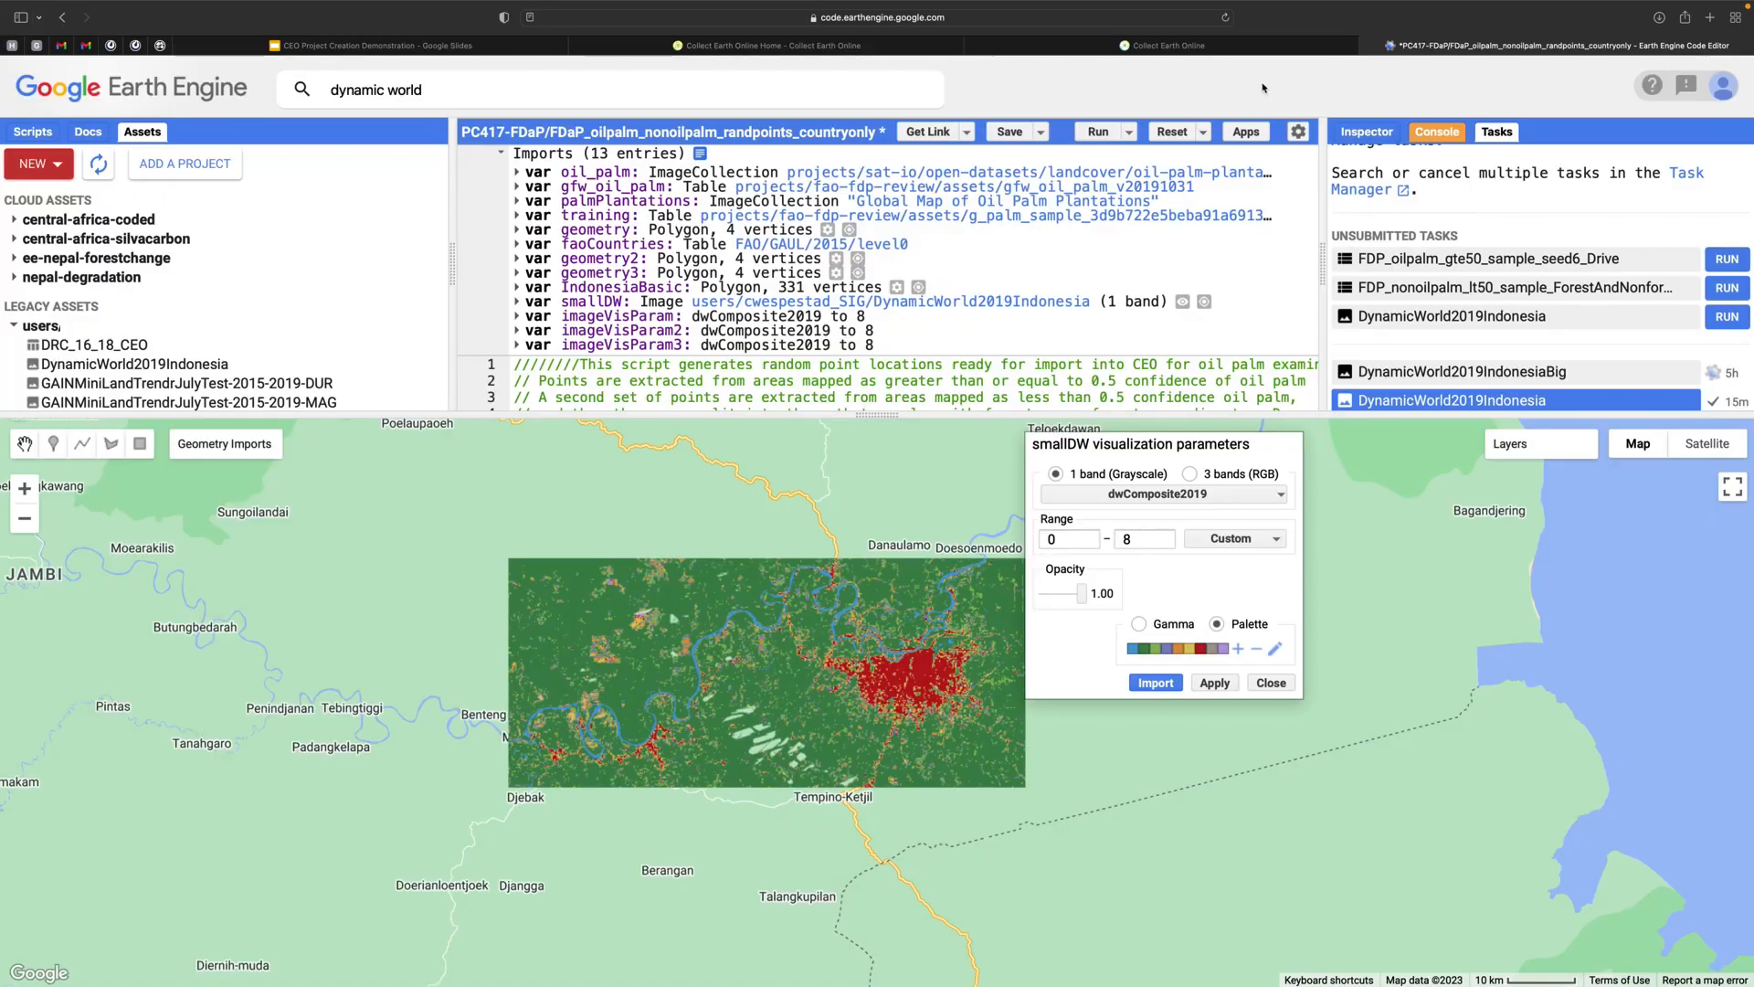
# Step: Replace the imagery's visualization parameters in Collect Earth Online with the copied definition and add the new imagery to the institution
pyautogui.click(1255, 50)
pyautogui.press('super+a')
pyautogui.press('super+v')
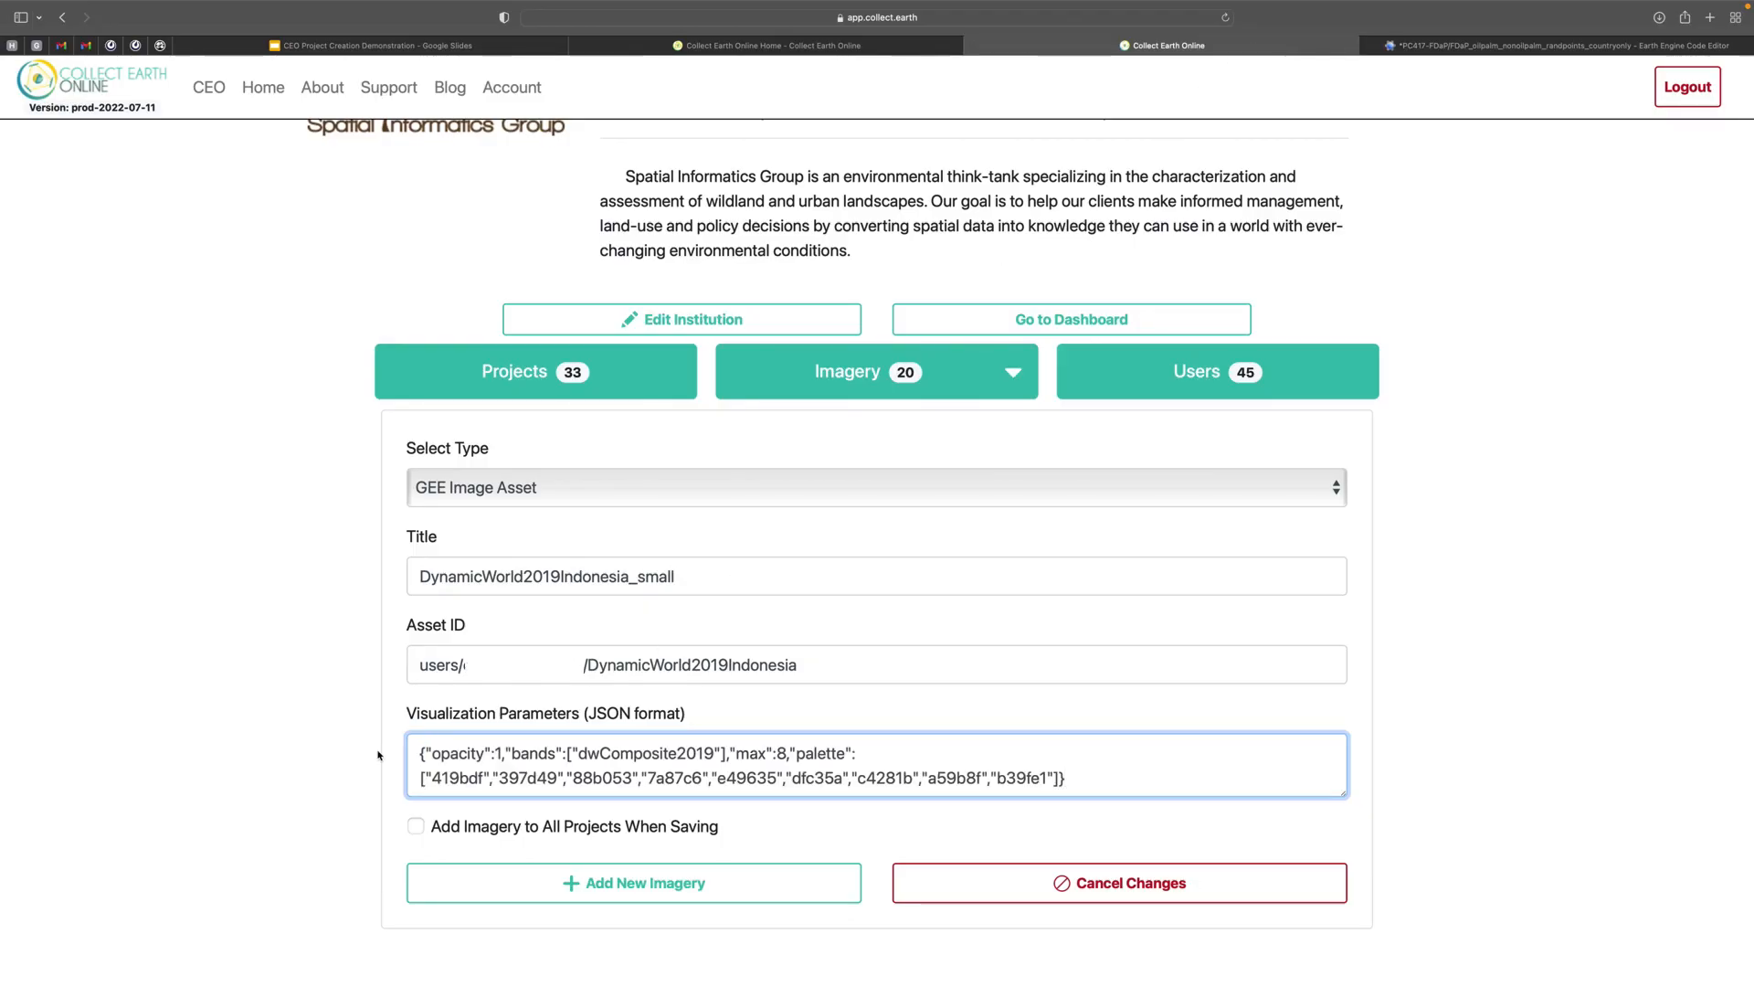
pyautogui.click(662, 893)
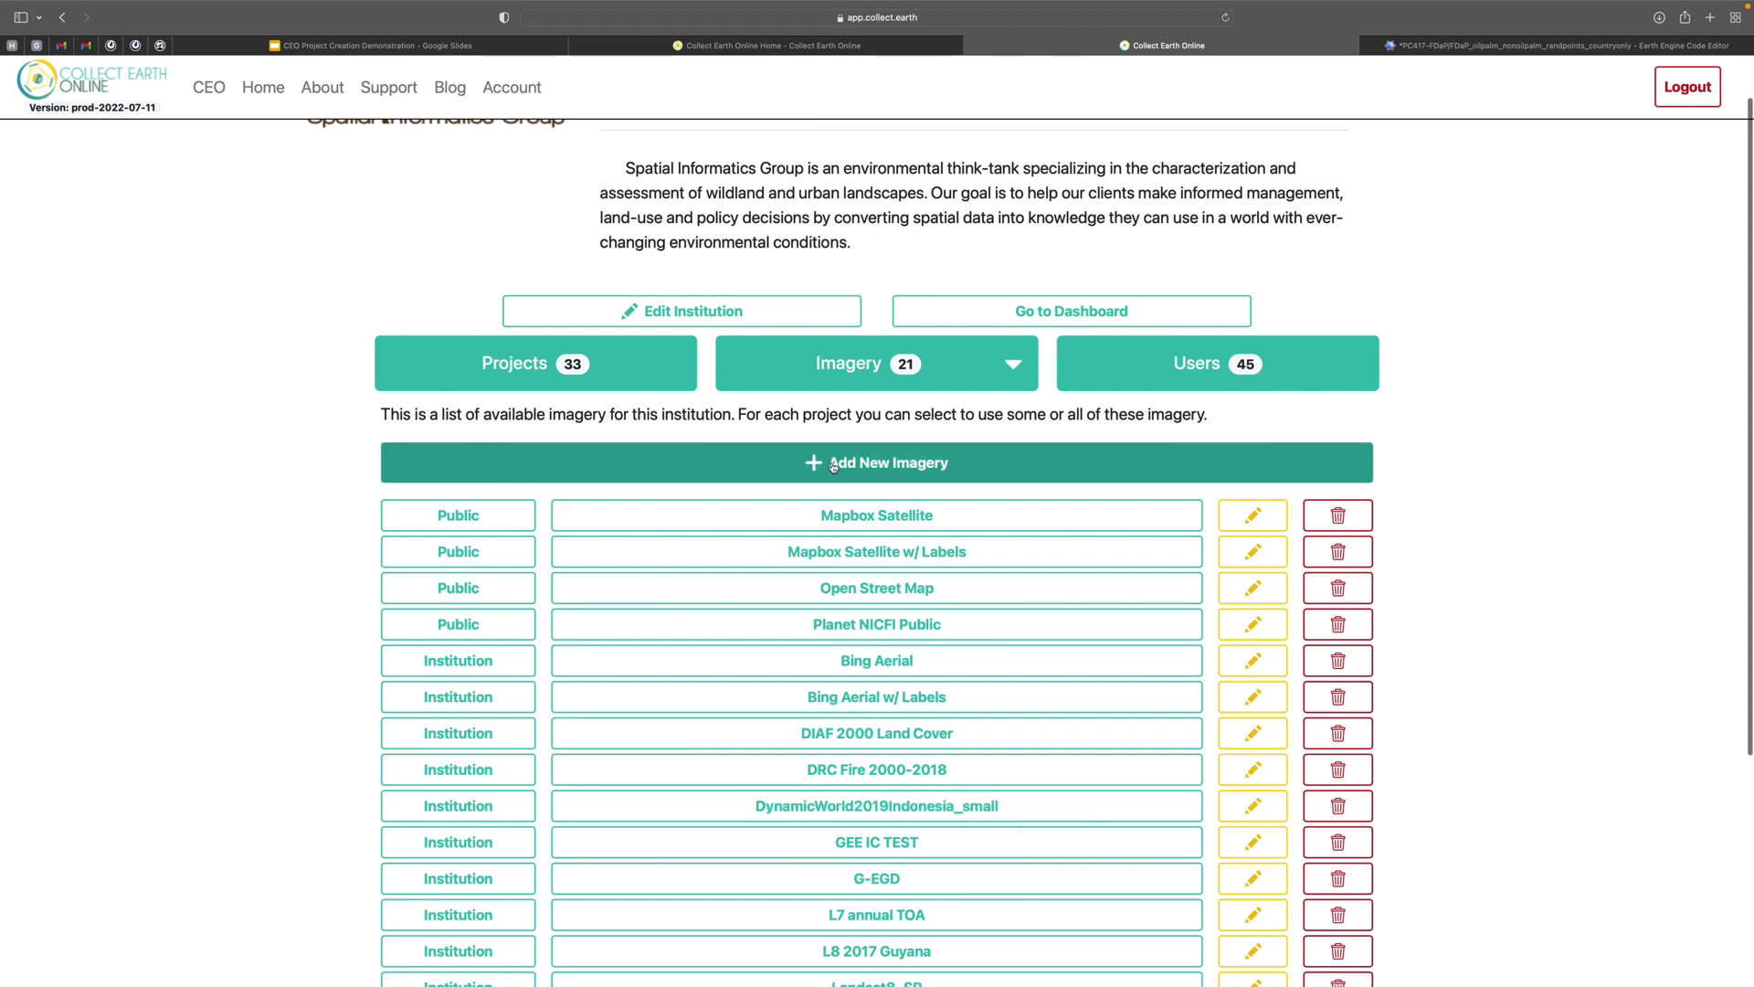
# Step: Start creating a new project from the institution's project list
pyautogui.click(645, 382)
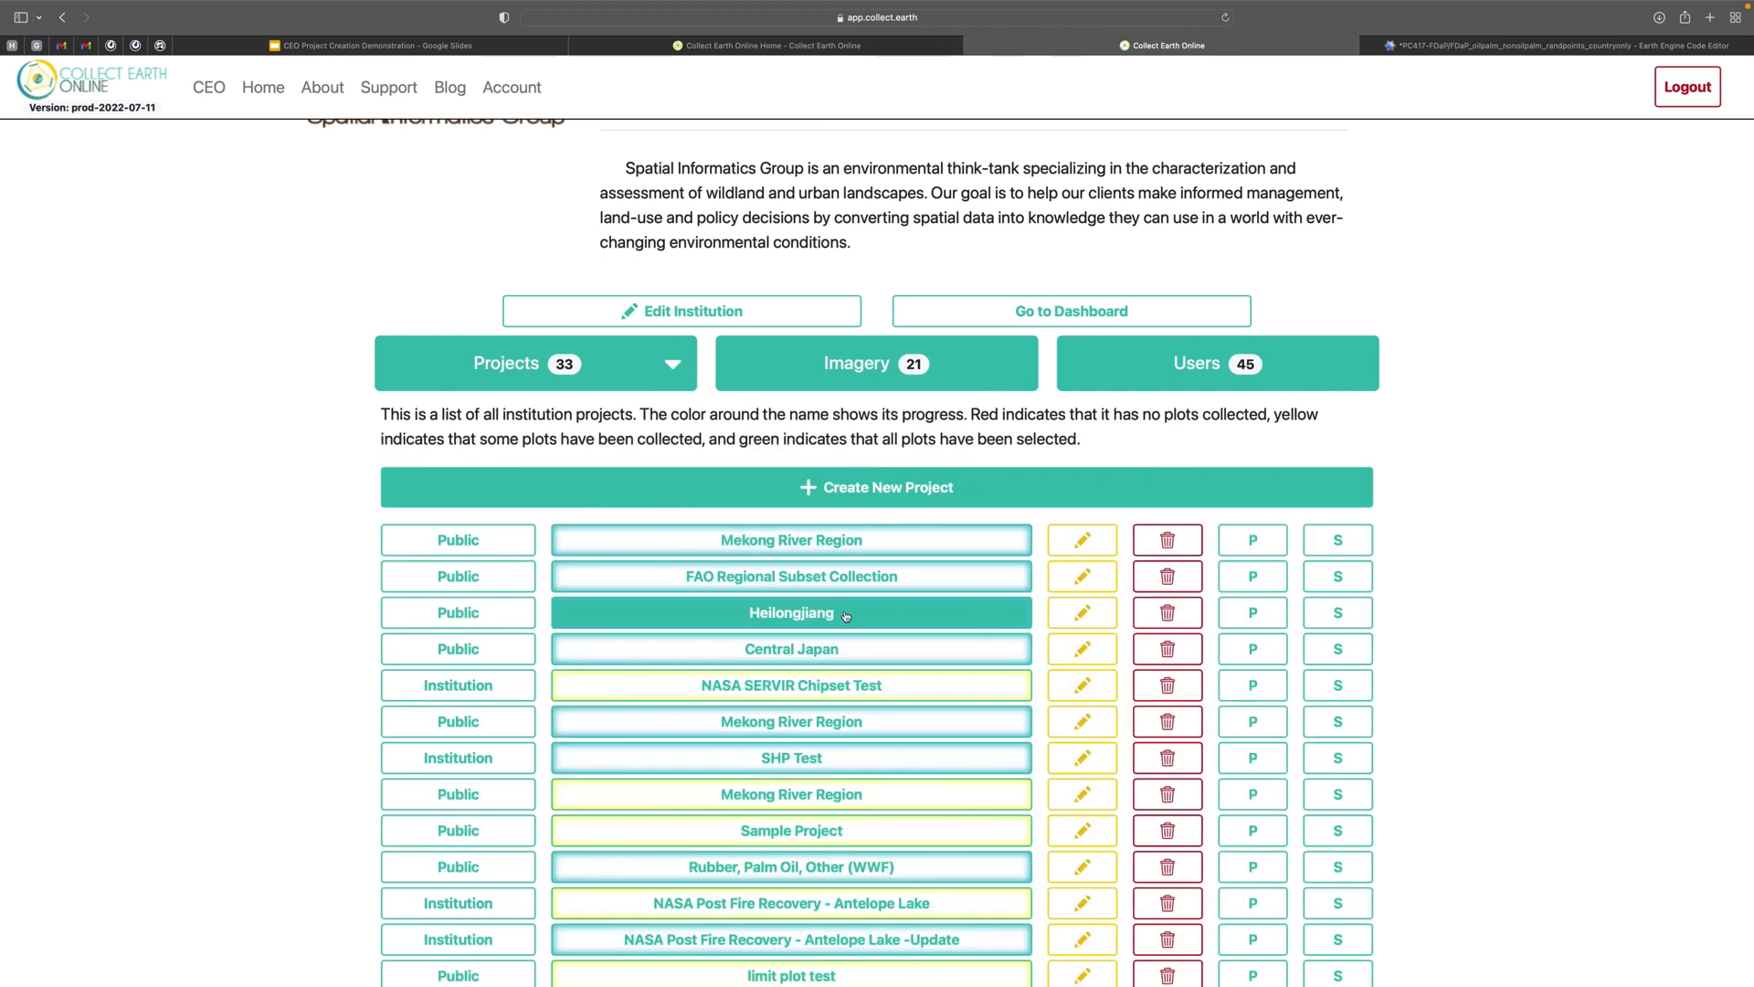
pyautogui.scroll(-10, 845, 617)
pyautogui.scroll(6, 845, 617)
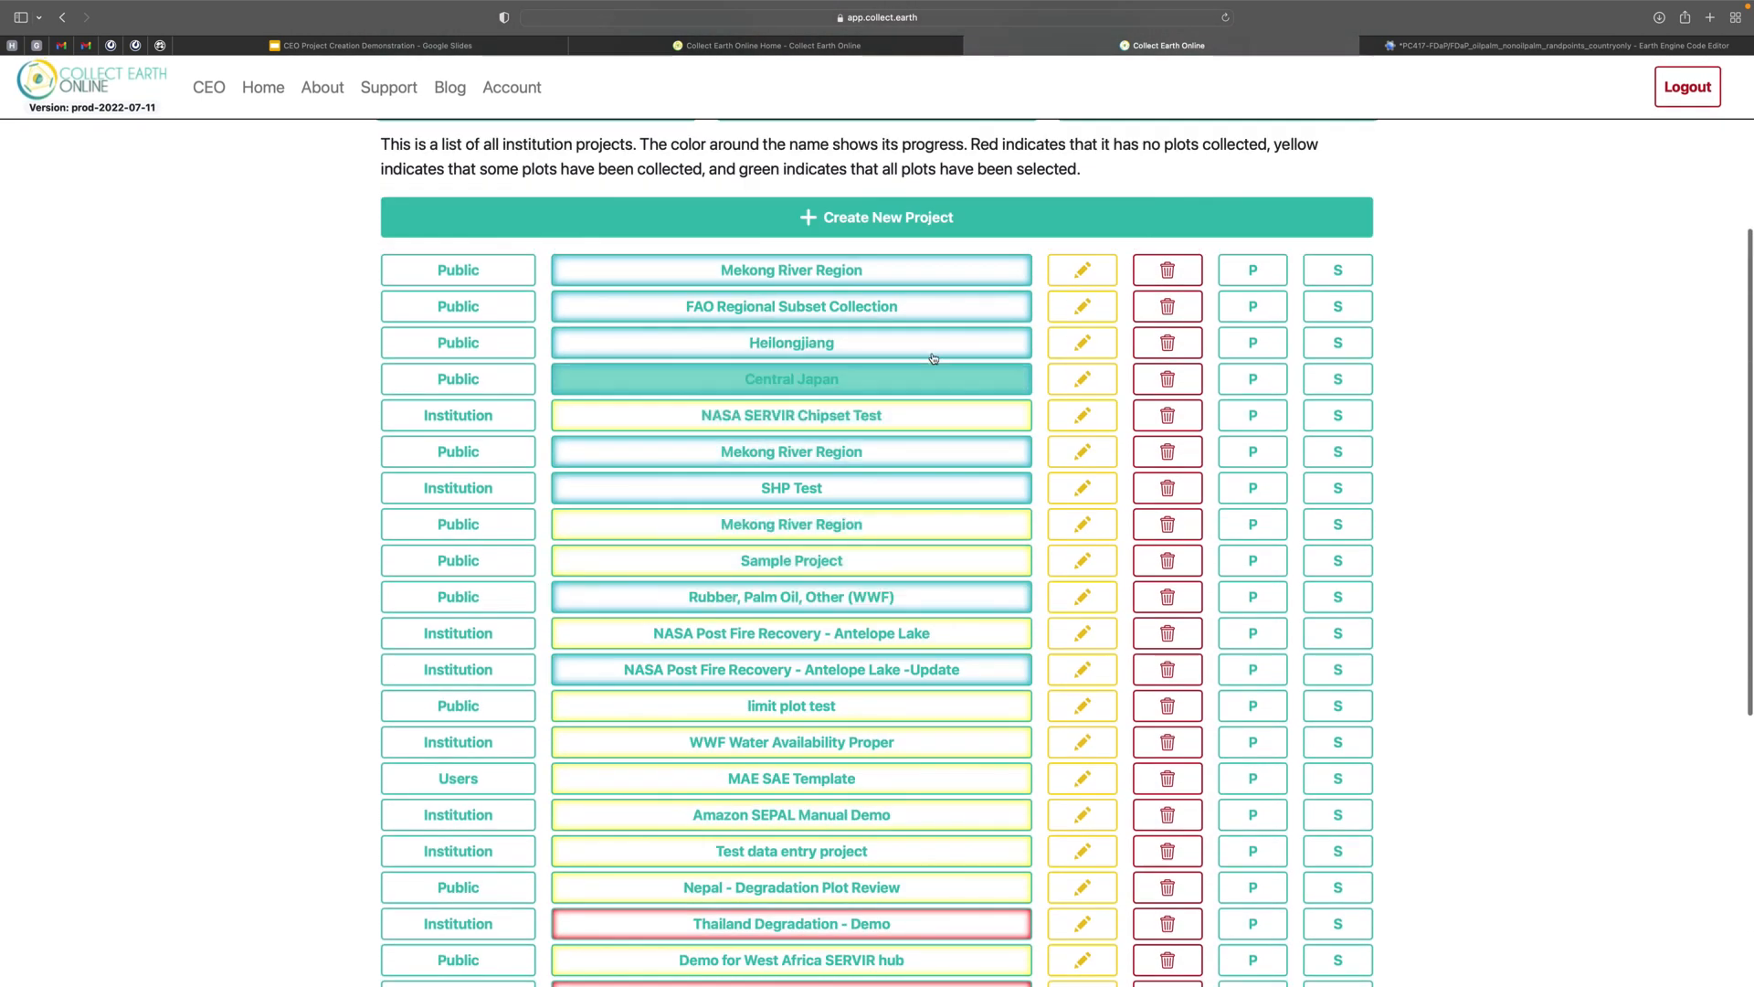
pyautogui.click(968, 221)
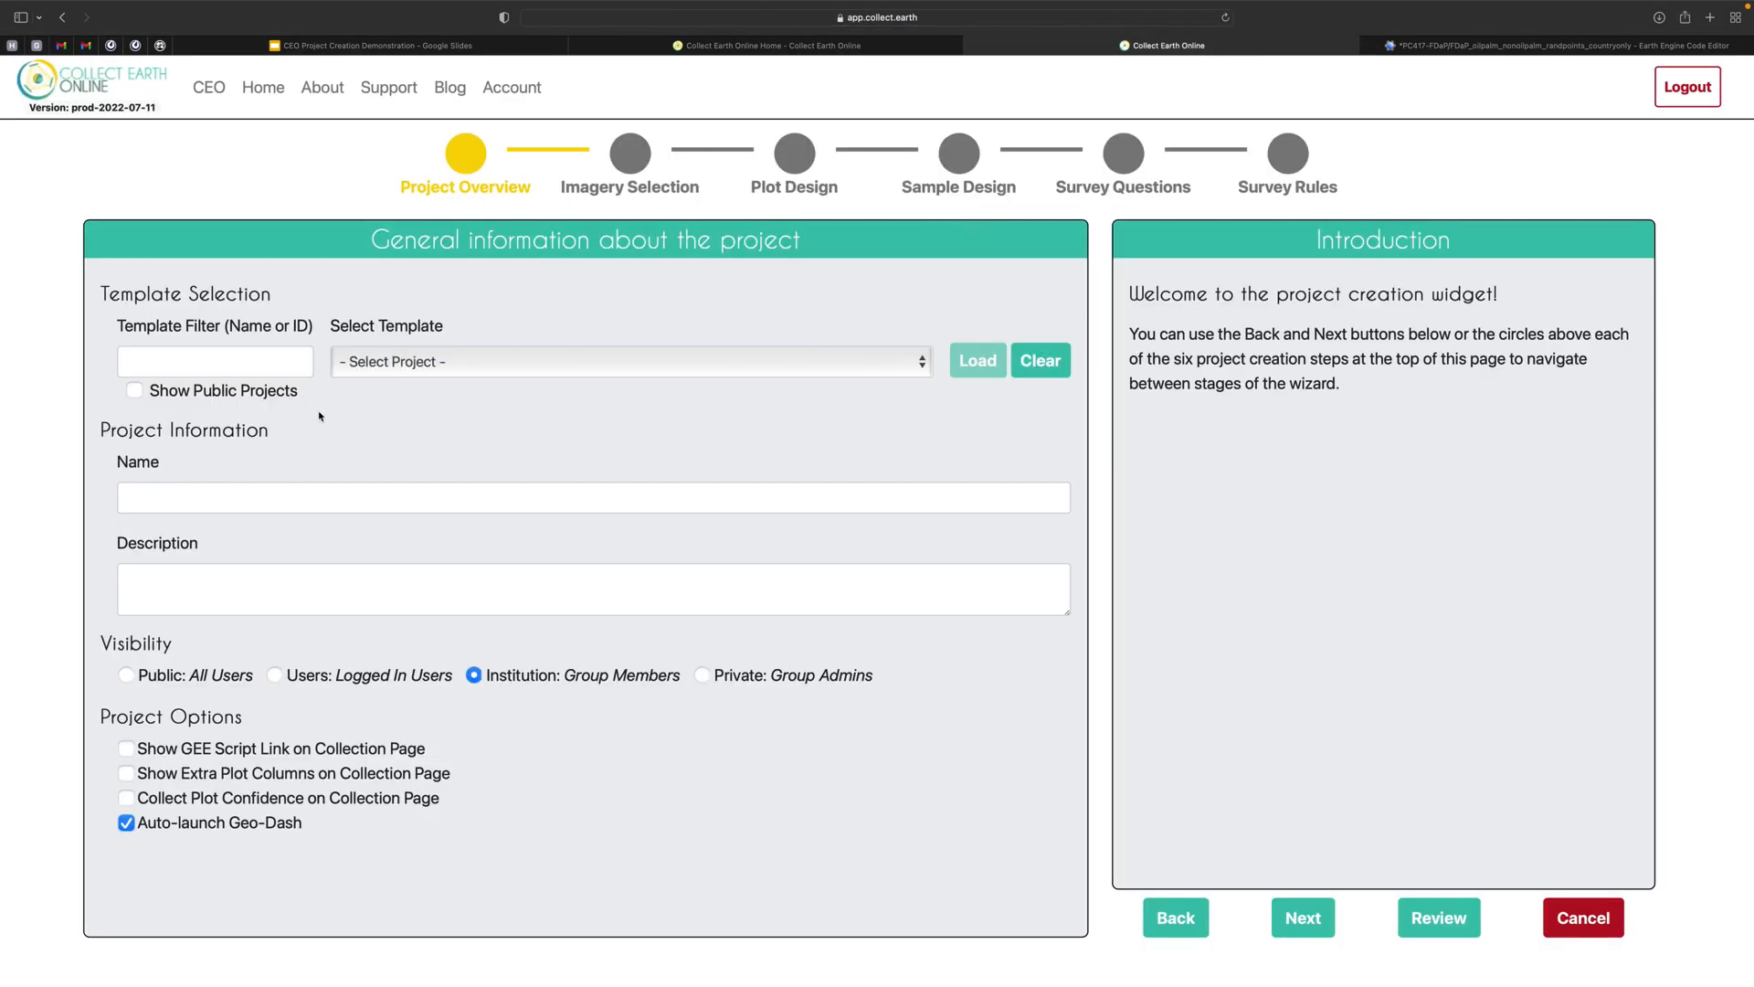
# Step: Enter CEO Demo as both the name and the description of the project
pyautogui.click(314, 486)
pyautogui.write('CEO Demo')
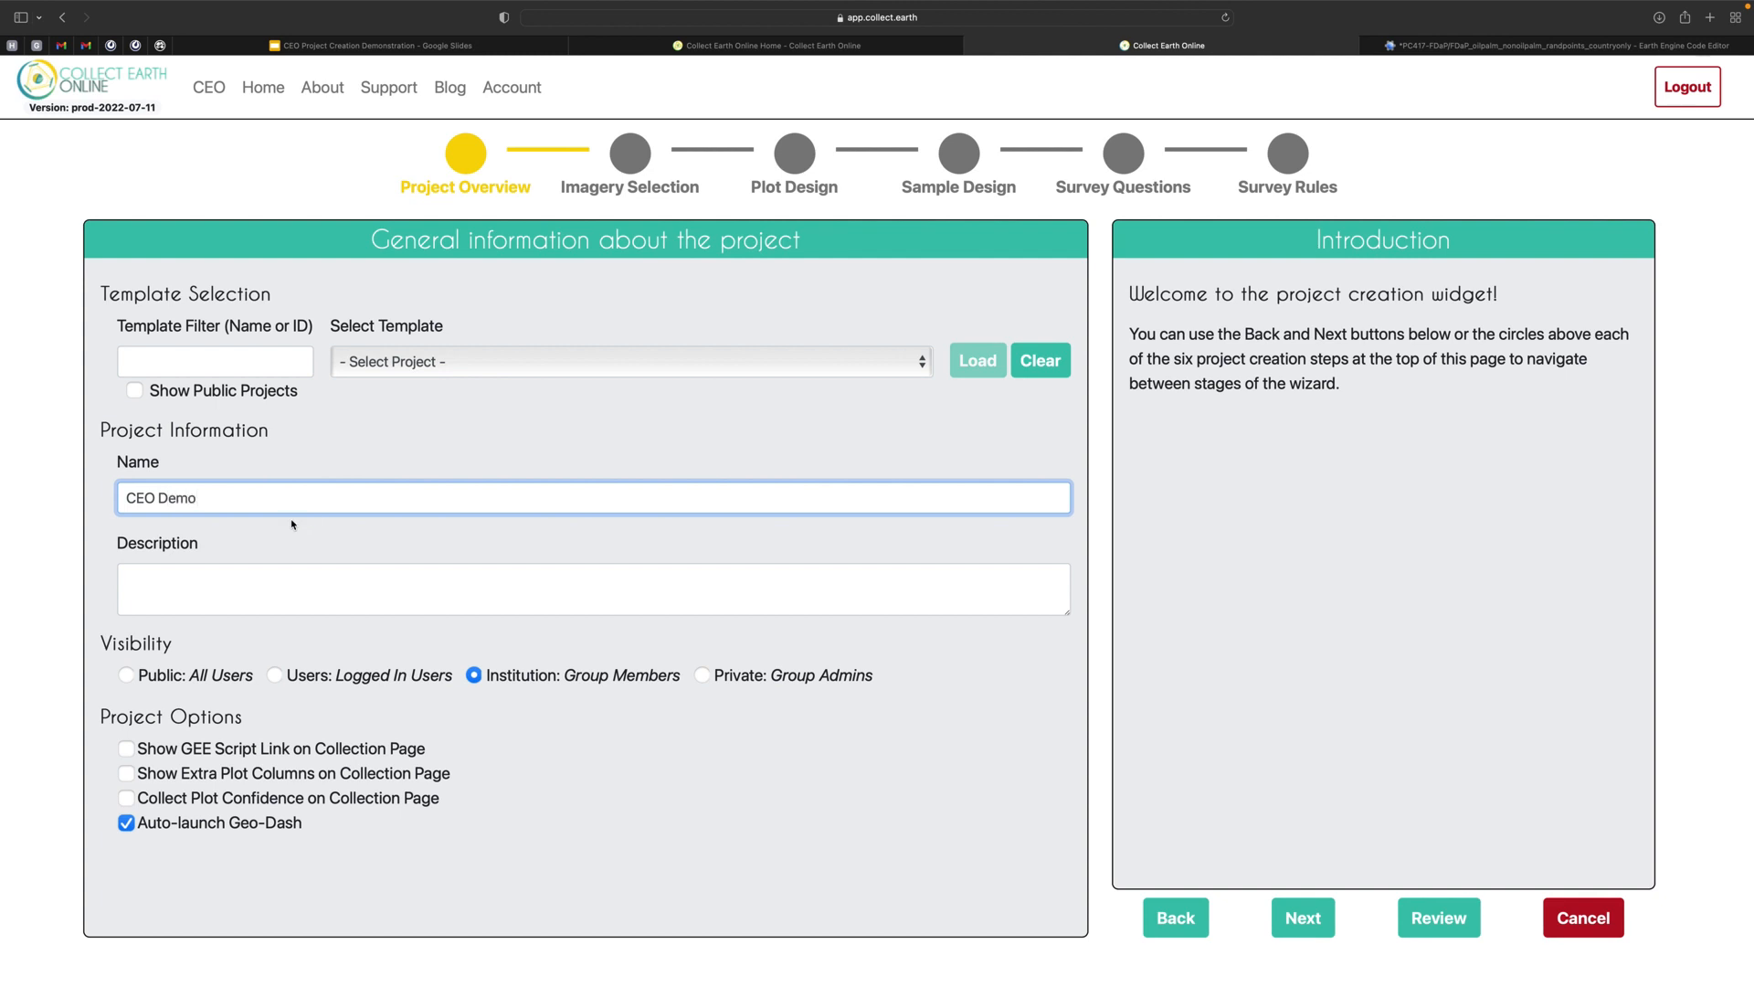
pyautogui.moveTo(235, 497); pyautogui.dragTo(12, 492)
pyautogui.press('super+c')
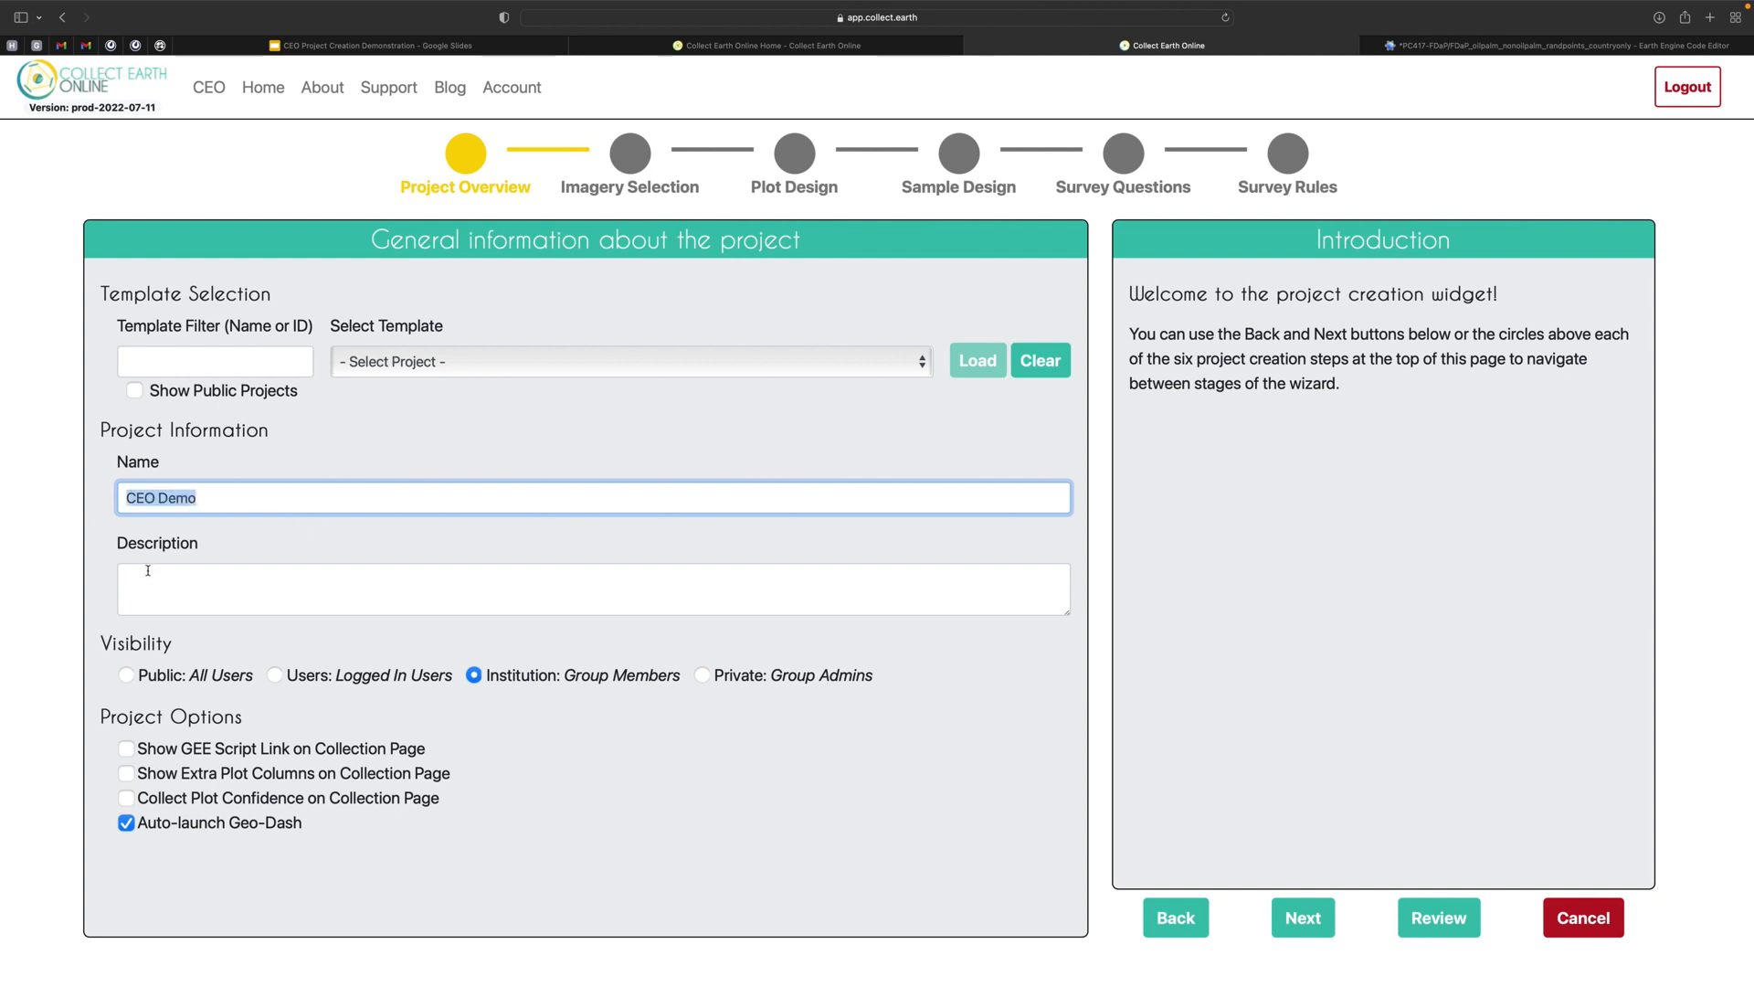
pyautogui.click(147, 576)
pyautogui.press('super+v')
# Step: Enable the GEE script link and plot confidence collection, switch off Auto-launch Geo-Dash, and continue to Imagery Selection
pyautogui.click(126, 748)
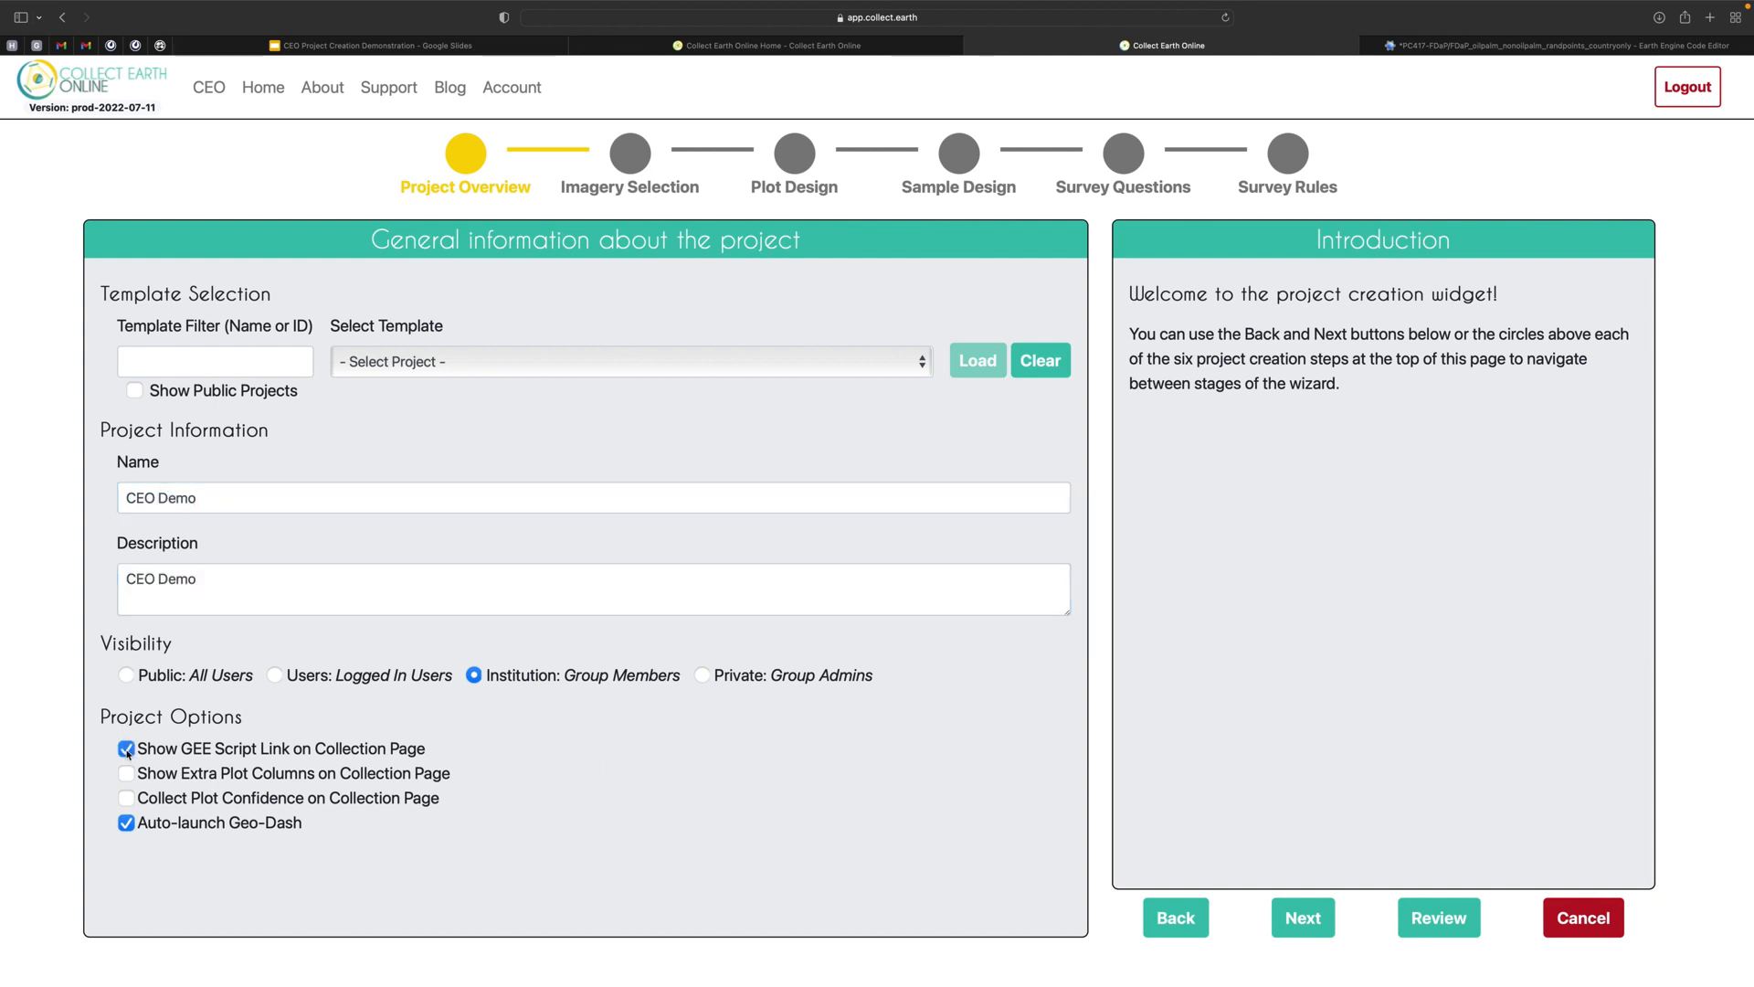
pyautogui.click(126, 798)
pyautogui.click(129, 822)
pyautogui.click(1316, 925)
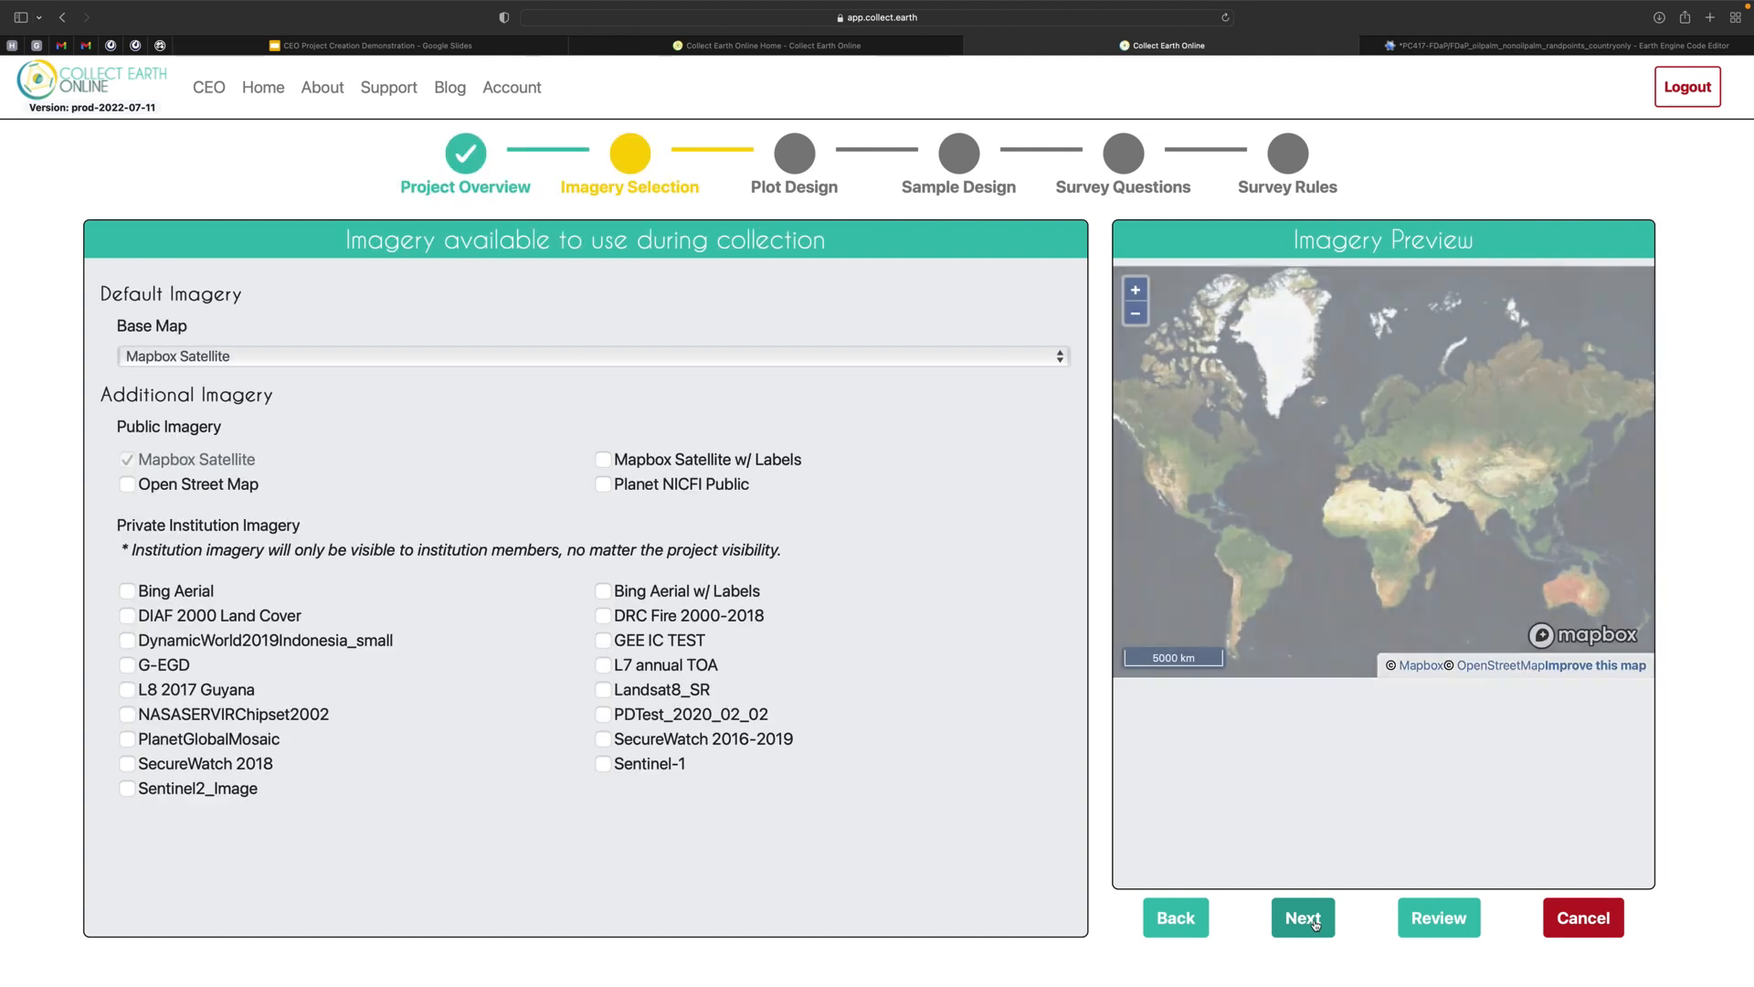
# Step: Add Mapbox Satellite w/ Labels, Planet NICFI Public, Open Street Map and DynamicWorld2019Indonesia_small as project imagery and continue to Plot Design
pyautogui.click(604, 461)
pyautogui.click(603, 484)
pyautogui.click(127, 485)
pyautogui.click(128, 640)
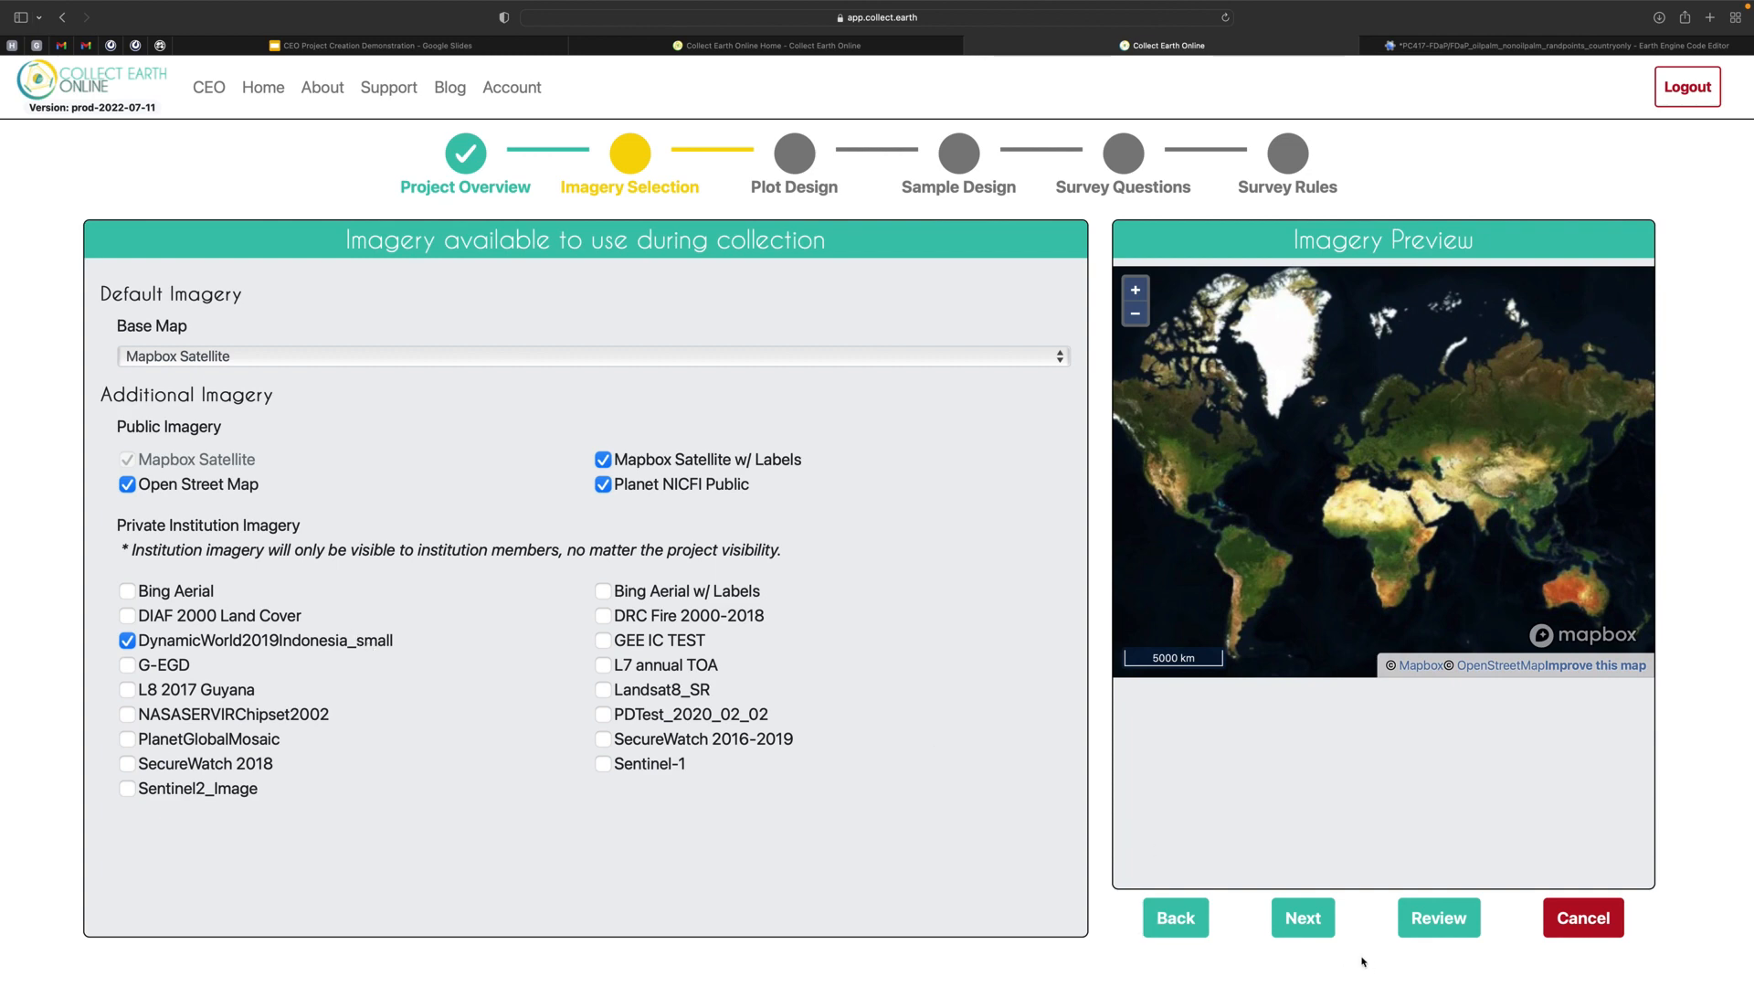
pyautogui.click(1307, 923)
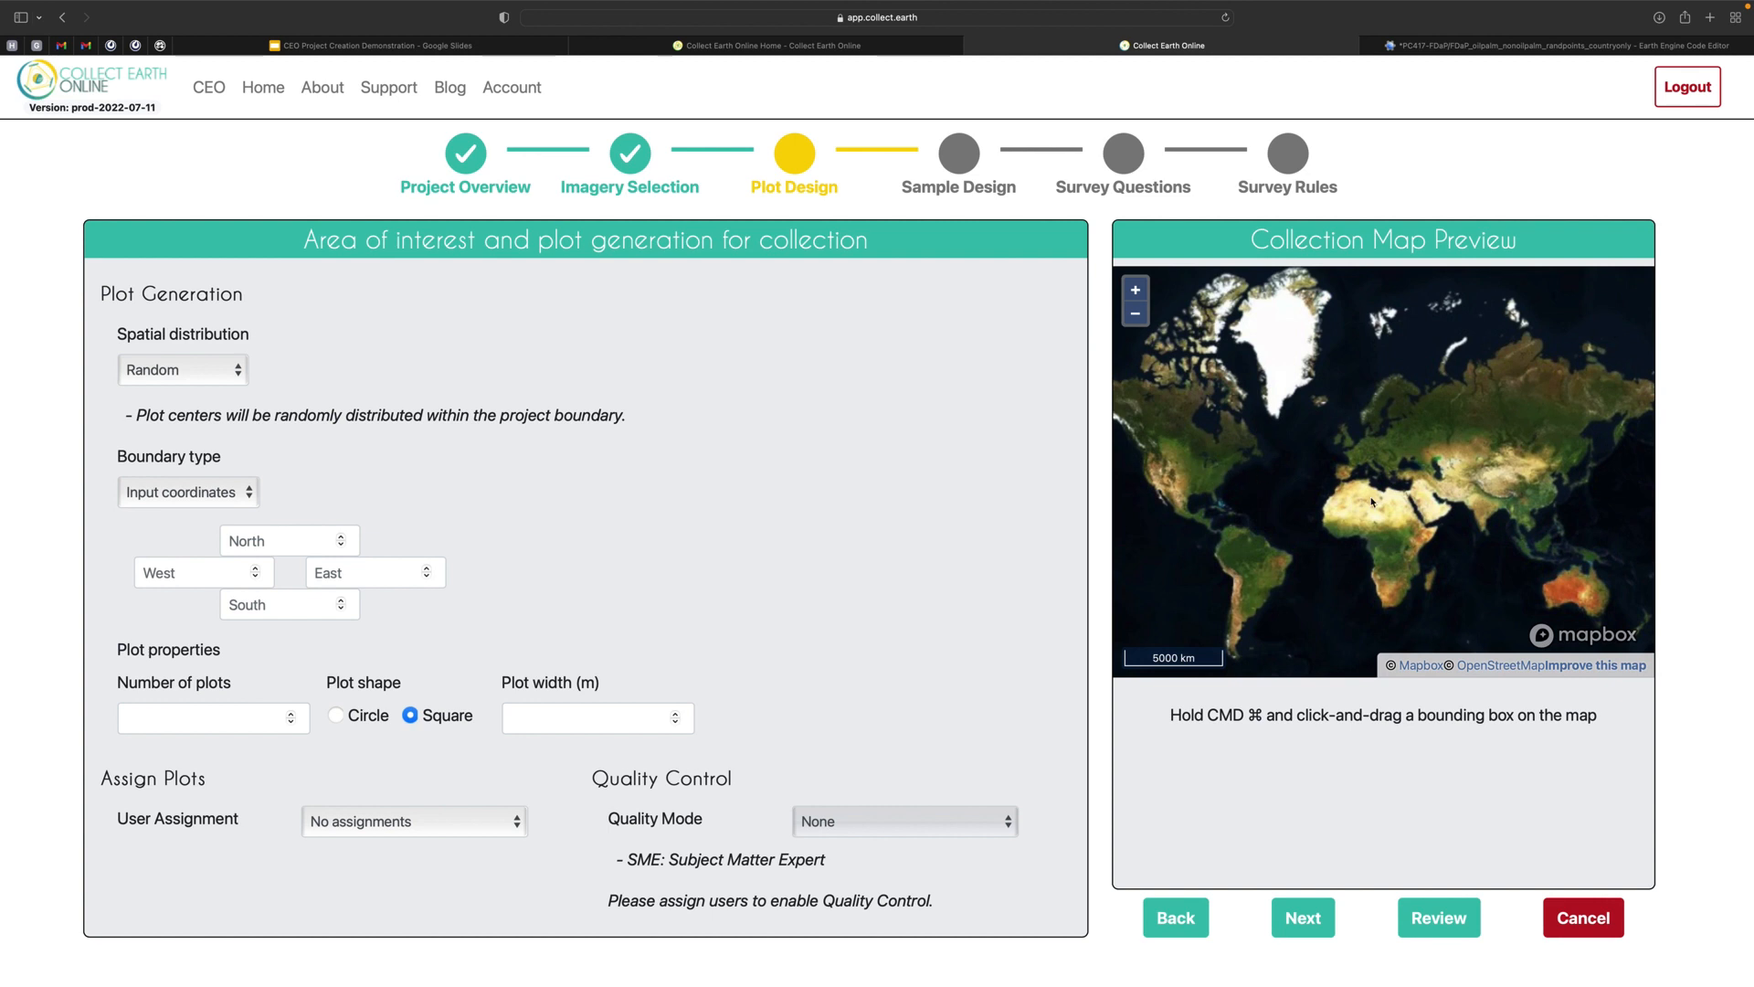
# Step: Draw a bounding box over Borneo as the plot boundary, about longitude 111.26 to 115.70 and latitude -1.84 to 0.70
pyautogui.scroll(5, 1372, 501)
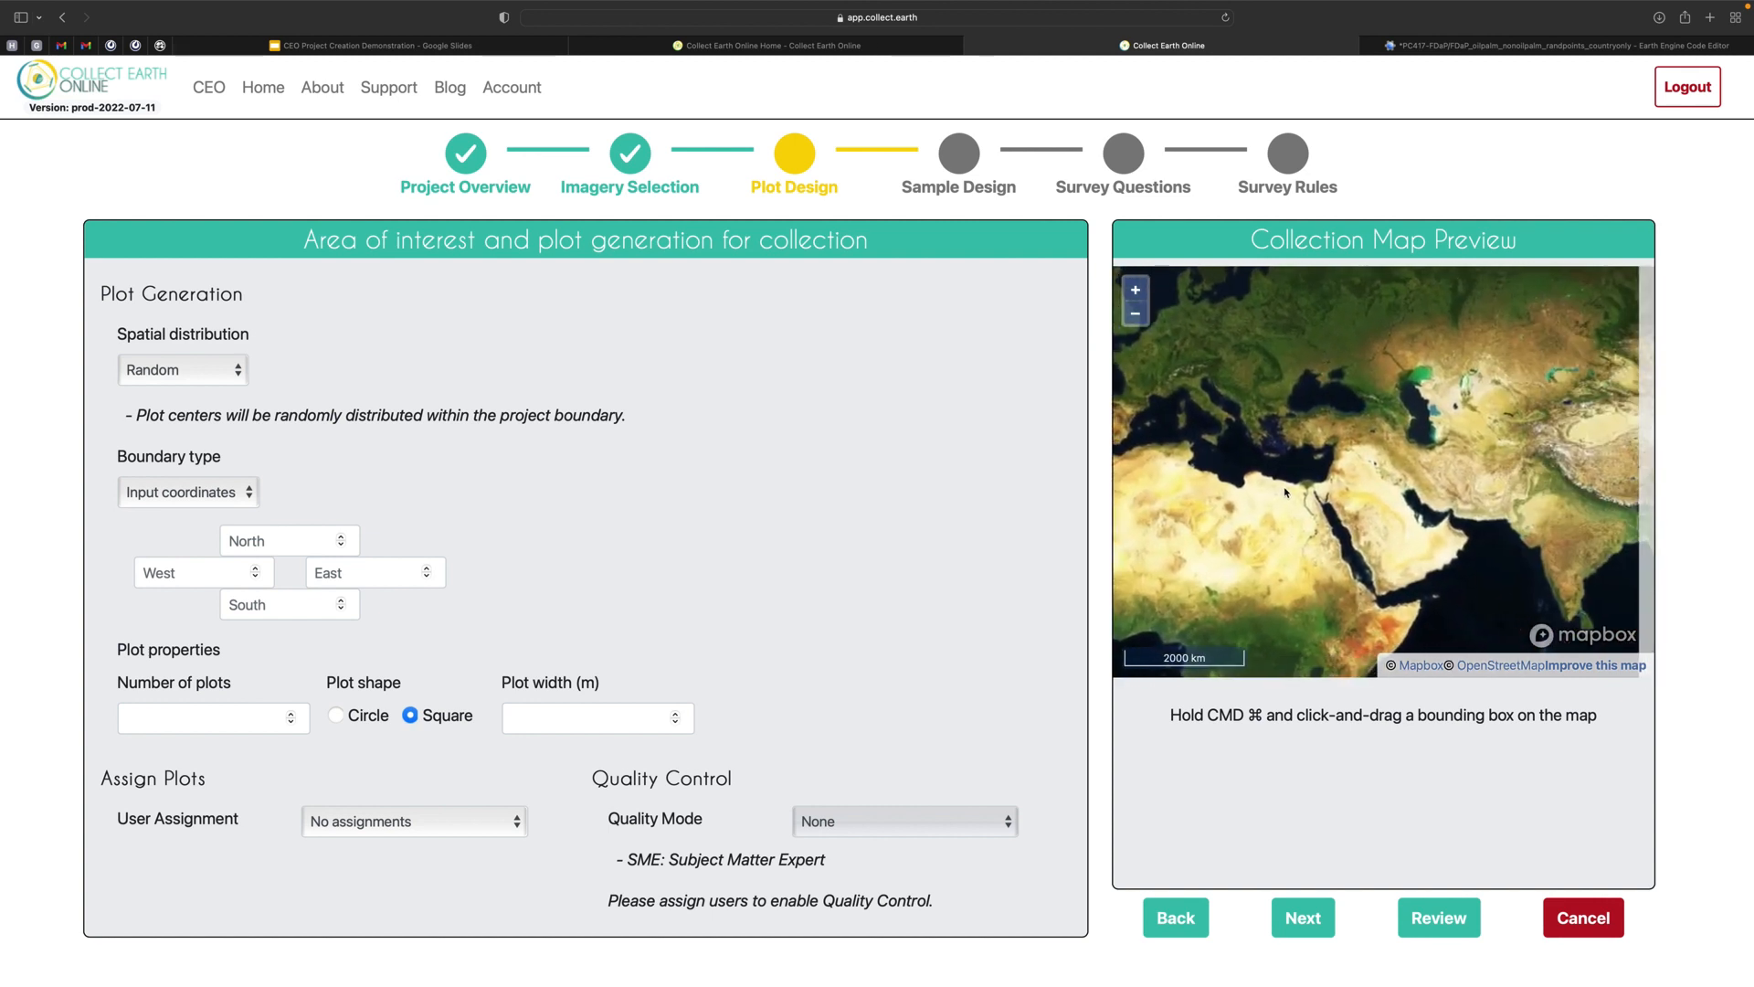
pyautogui.moveTo(1290, 494); pyautogui.dragTo(1197, 514)
pyautogui.moveTo(1435, 567); pyautogui.dragTo(1433, 466)
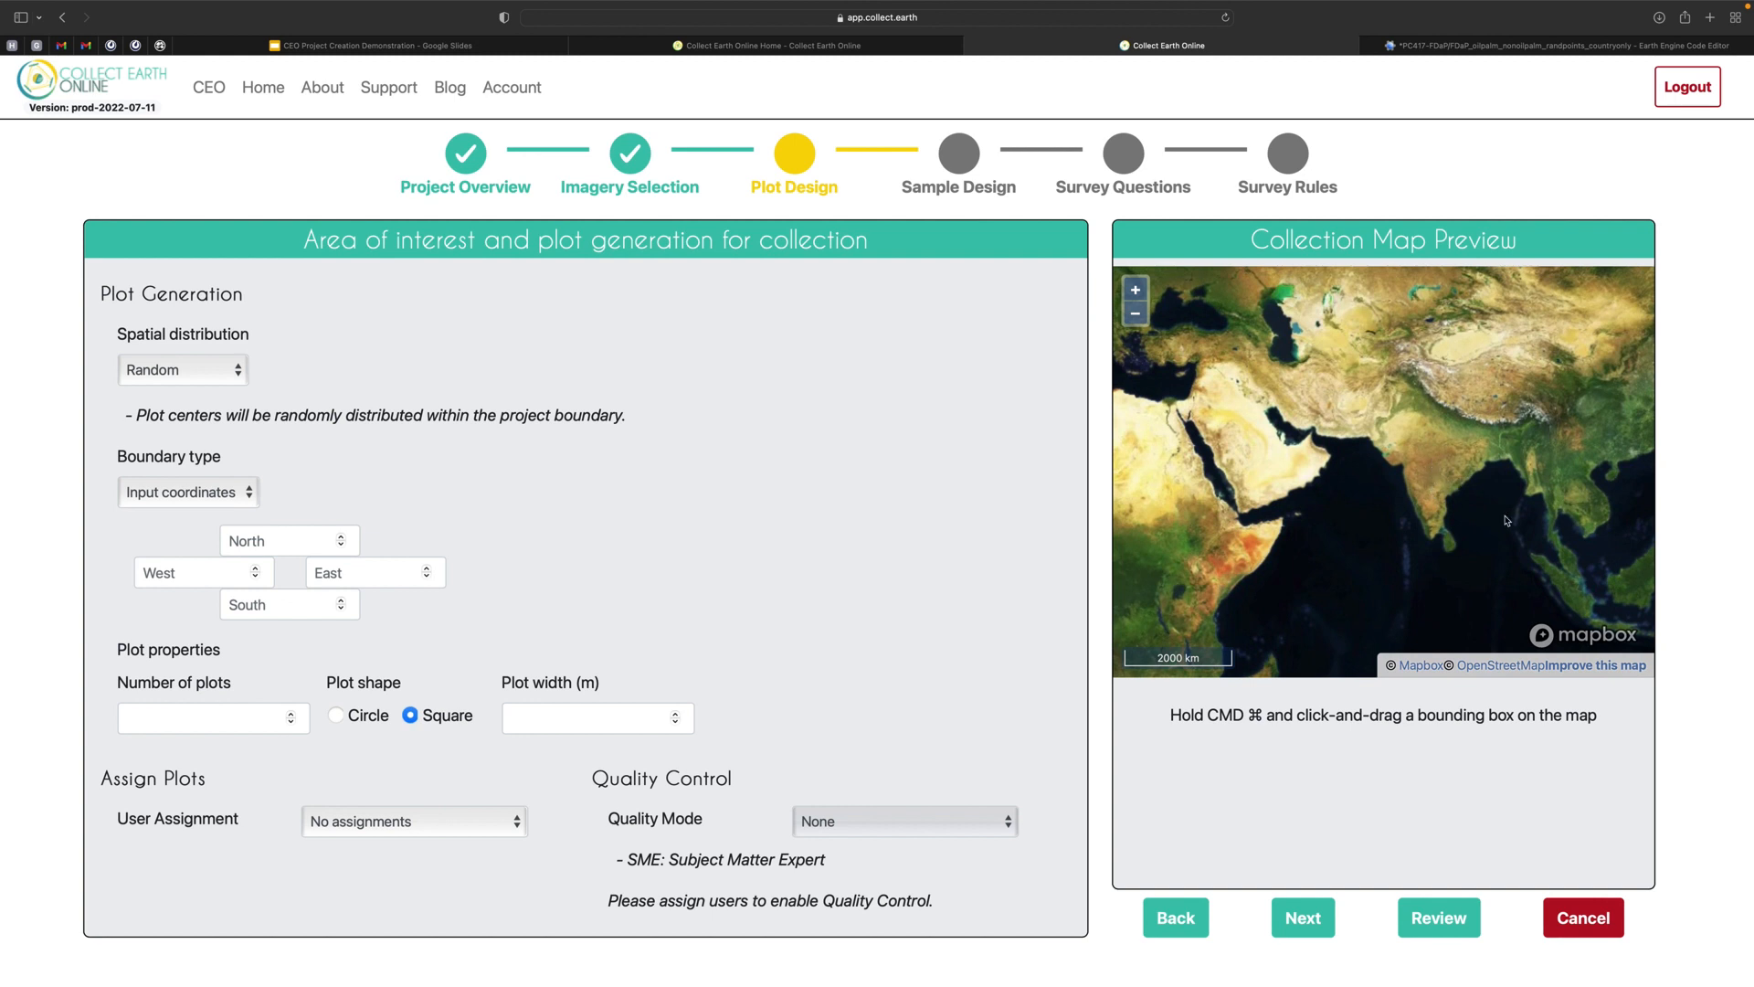
pyautogui.moveTo(1612, 558); pyautogui.dragTo(1467, 473)
pyautogui.scroll(2, 1437, 471)
pyautogui.scroll(3, 1439, 474)
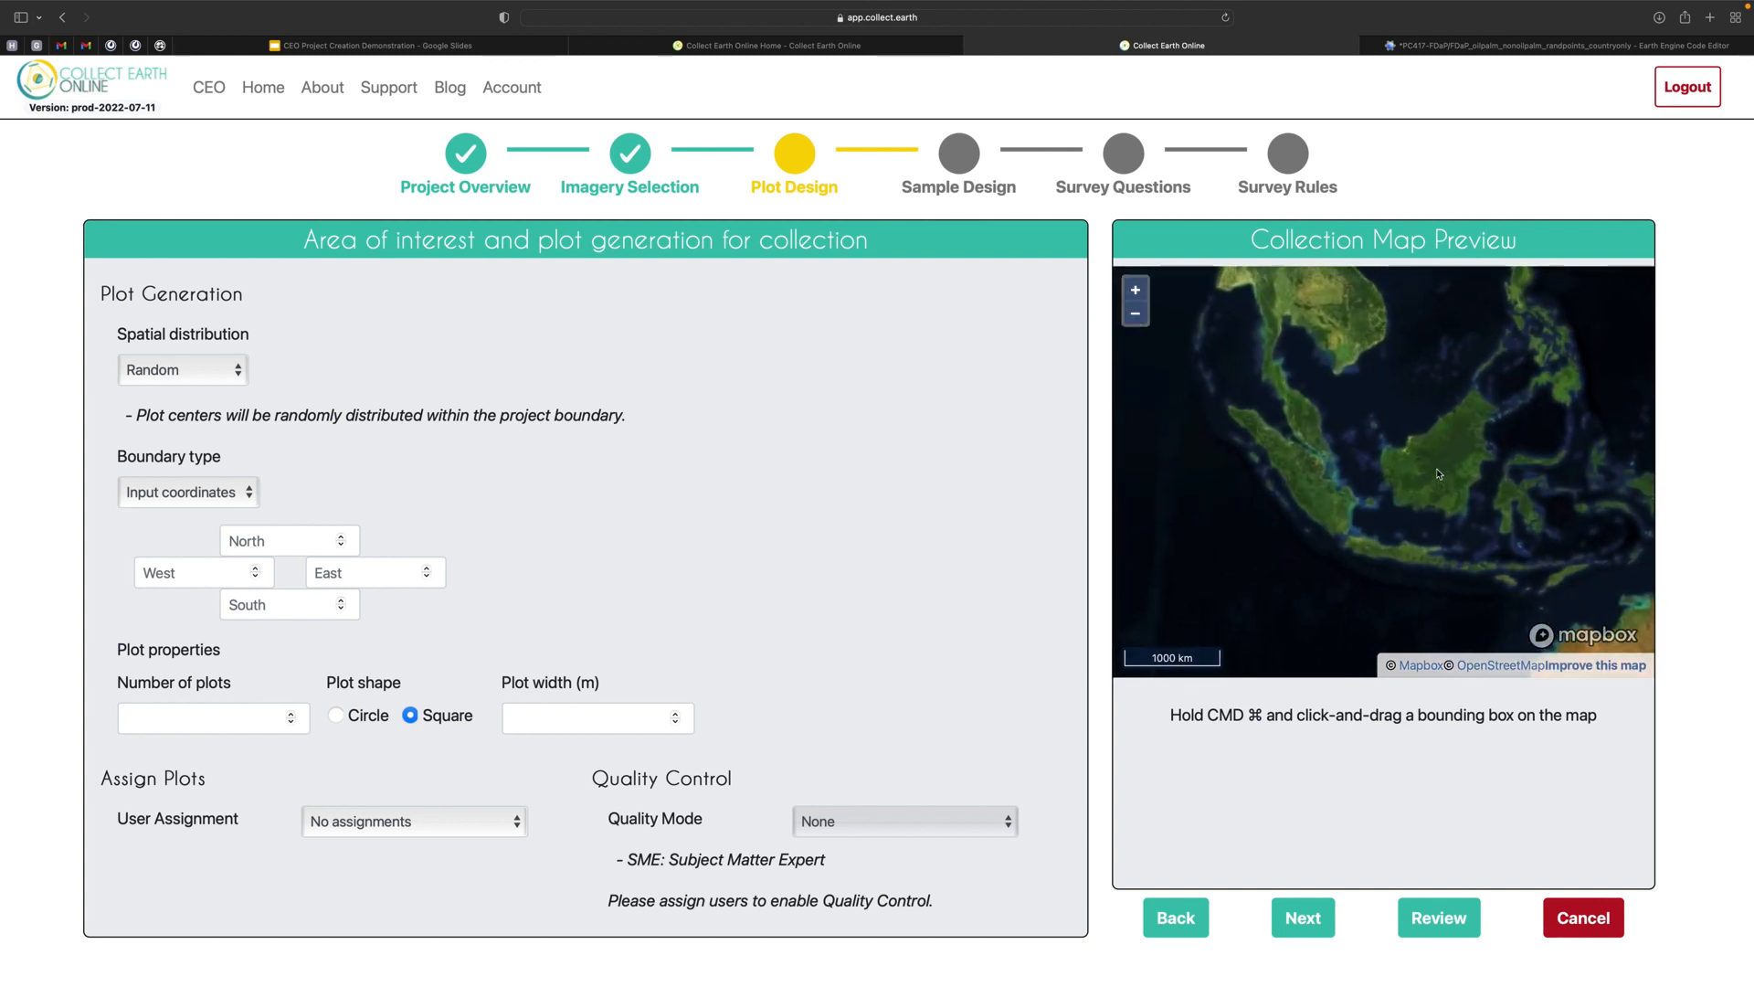
pyautogui.scroll(3, 1439, 474)
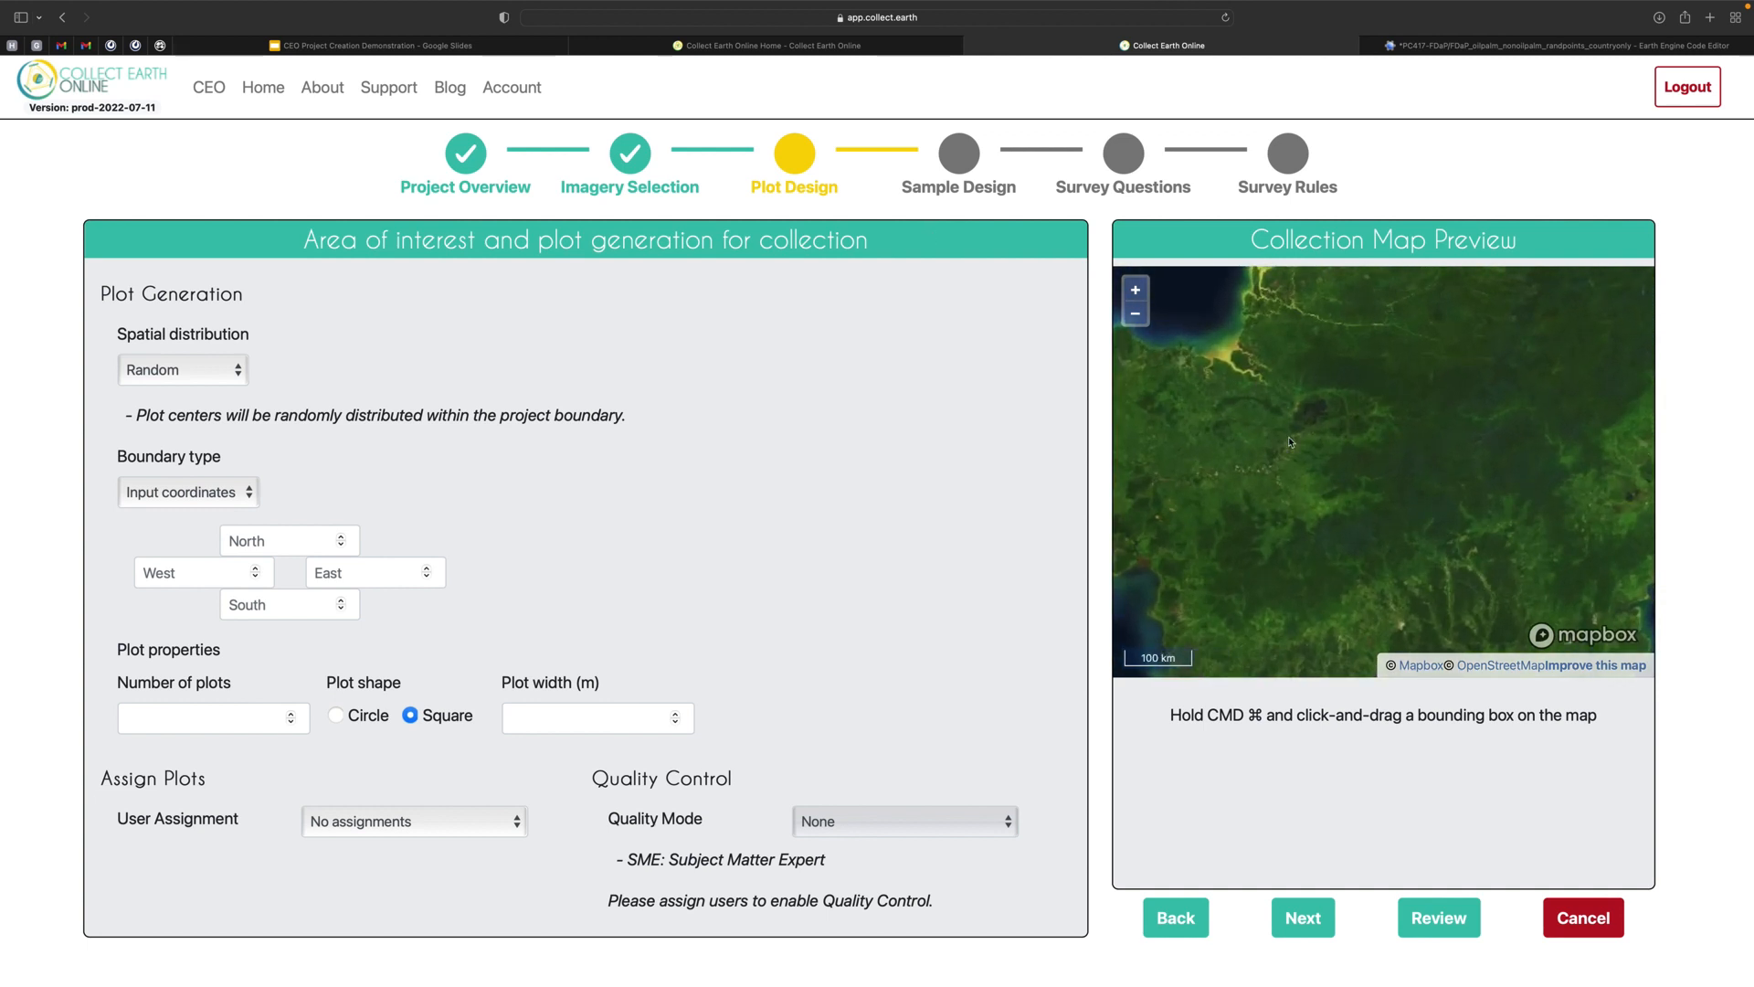
pyautogui.moveTo(1250, 423); pyautogui.dragTo(1586, 620)
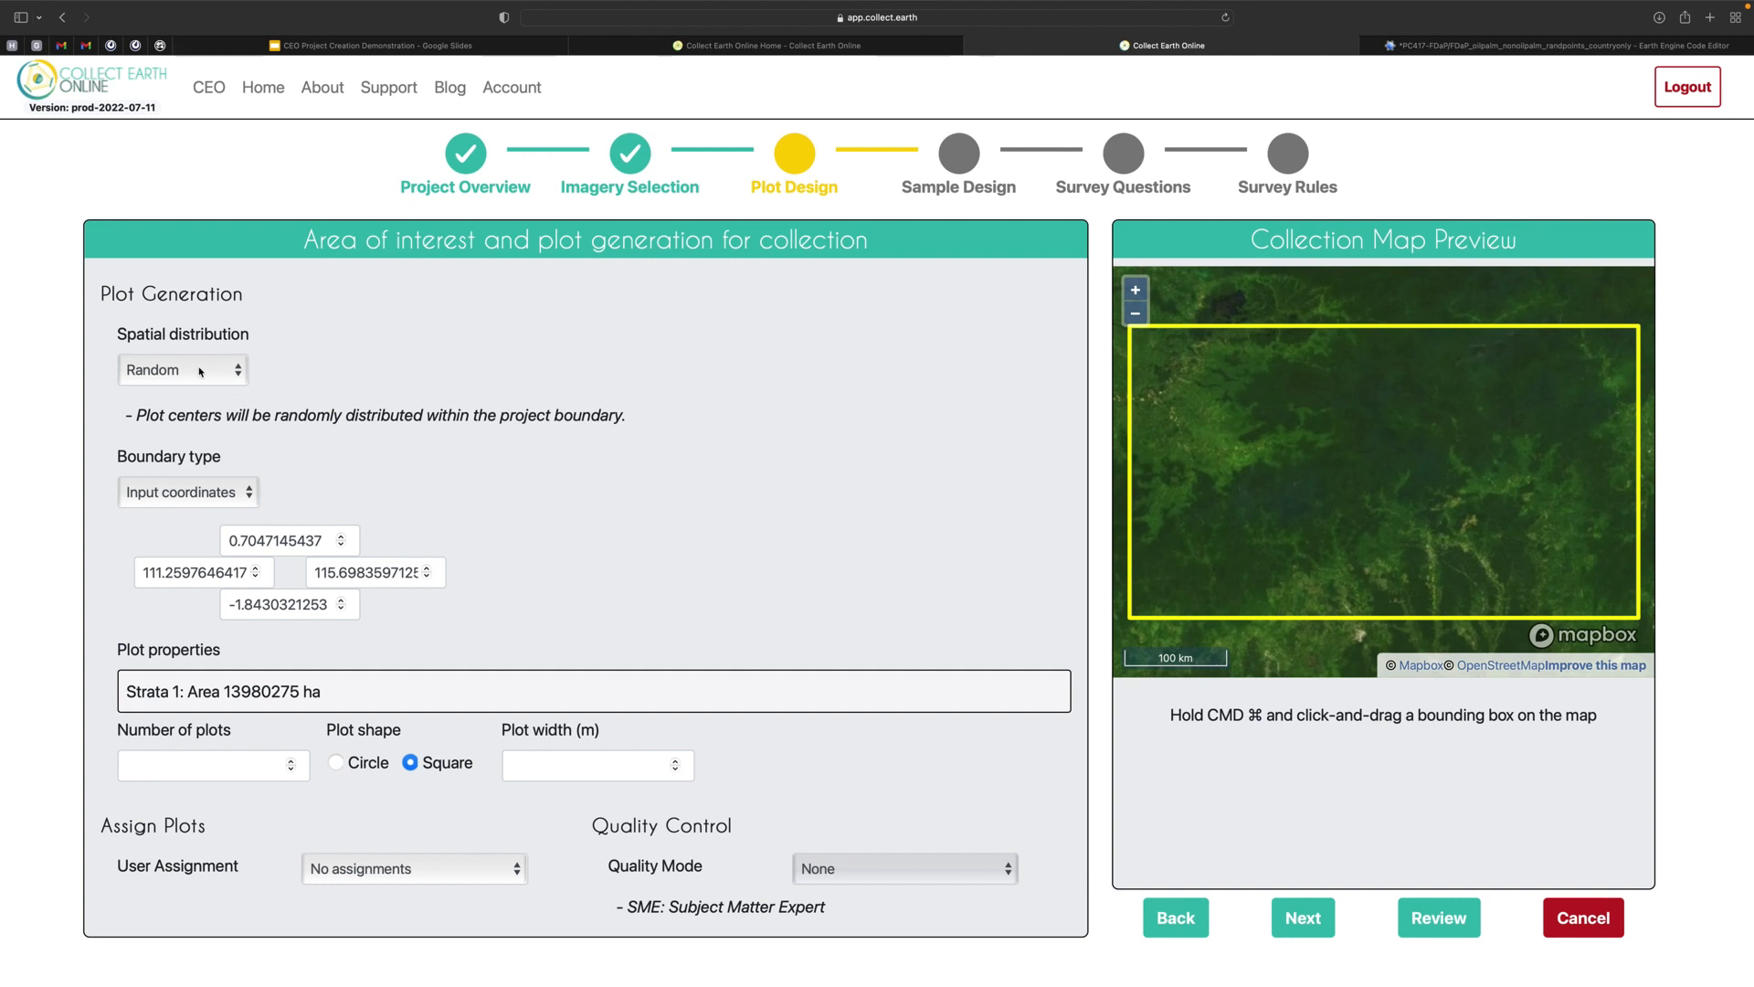
# Step: Set the number of plots to 200 for the random distribution and check the estimated plot total
pyautogui.click(180, 773)
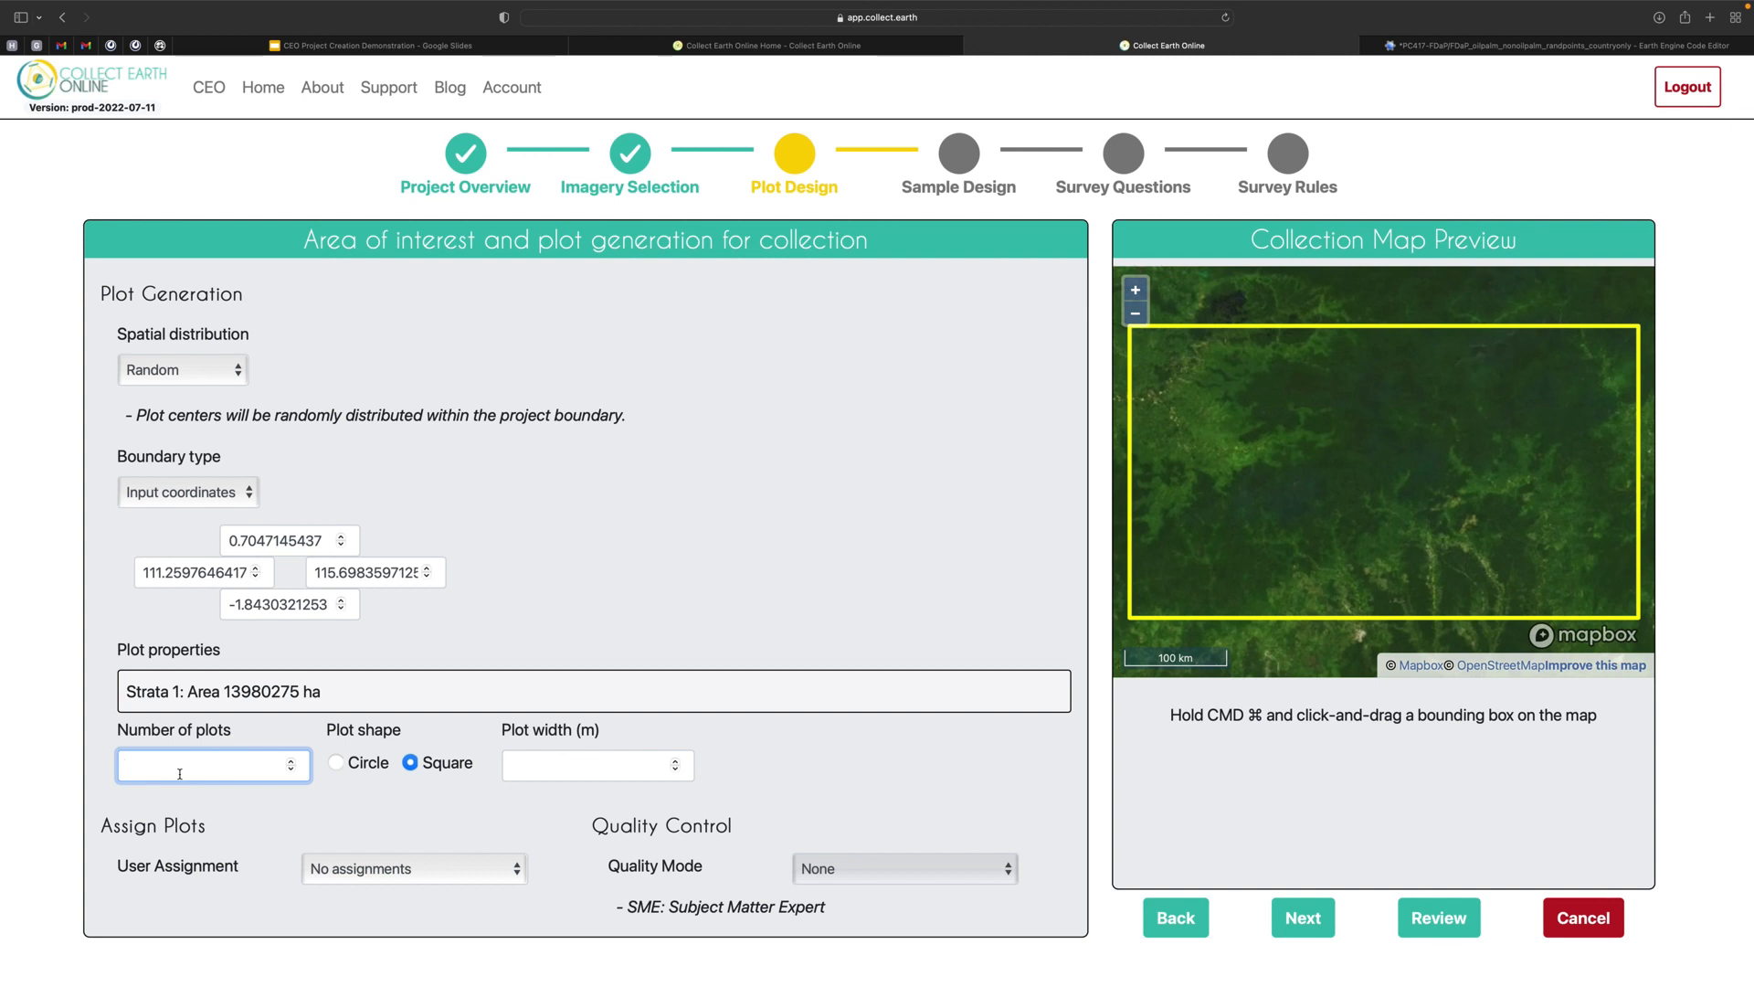
pyautogui.write('200')
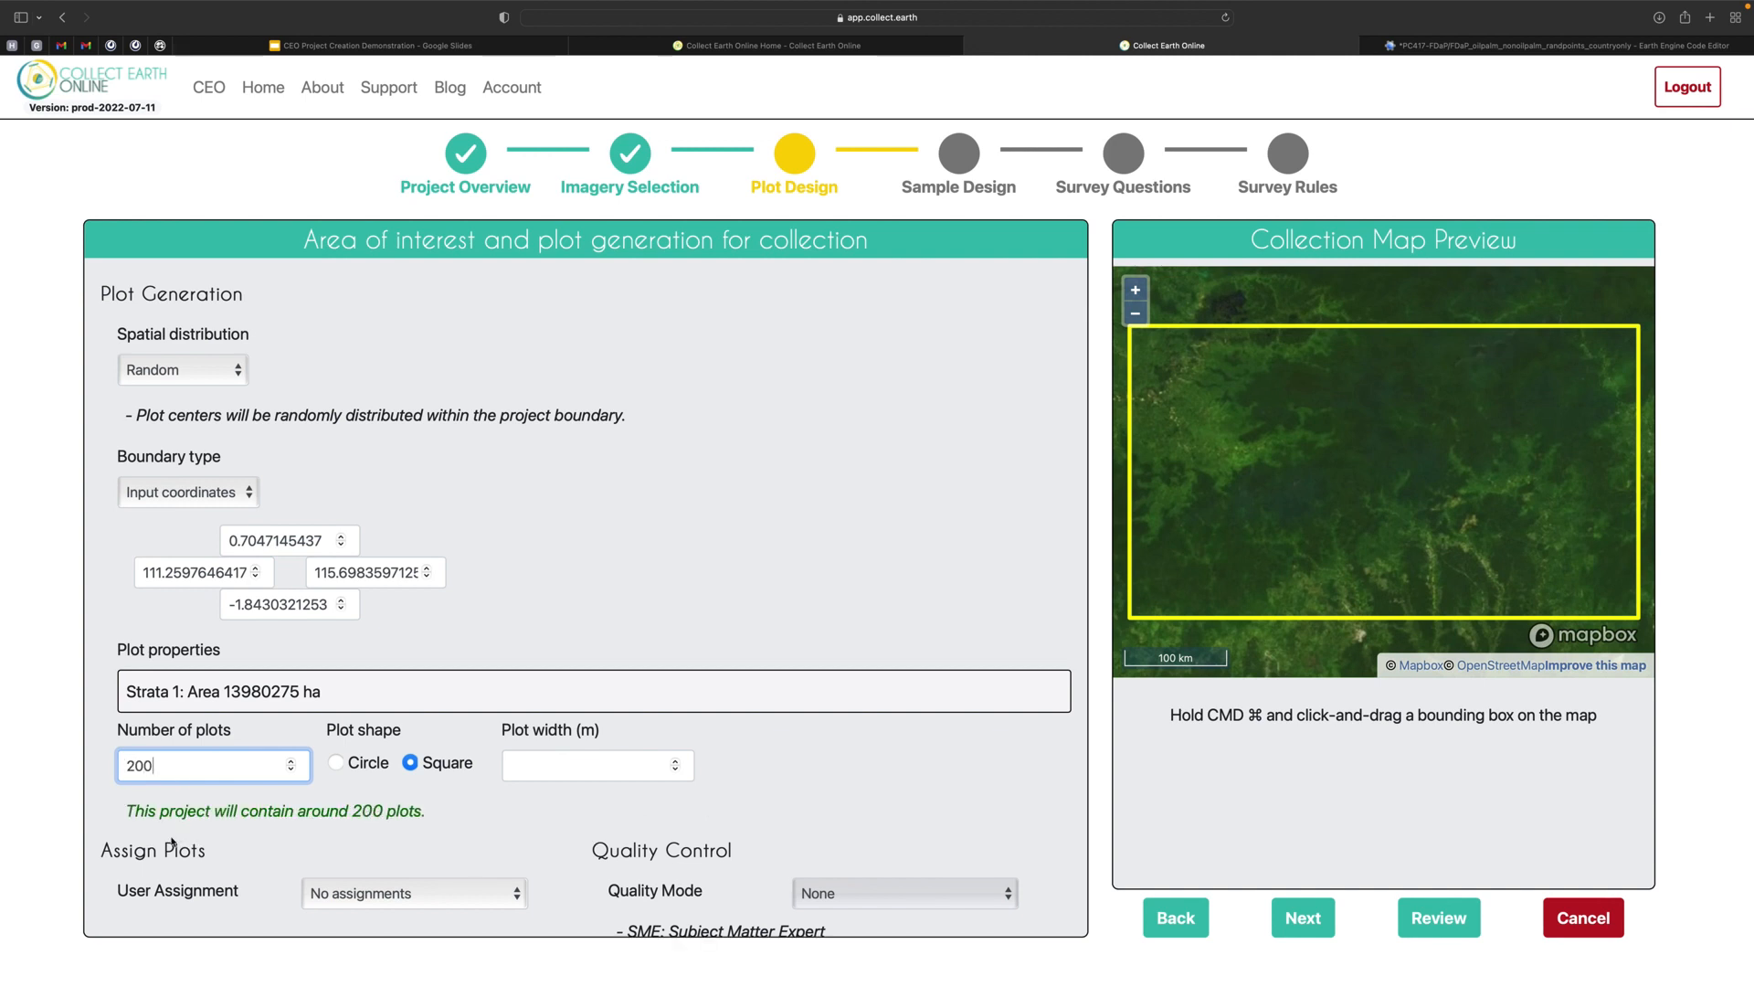
pyautogui.moveTo(125, 810); pyautogui.dragTo(422, 811)
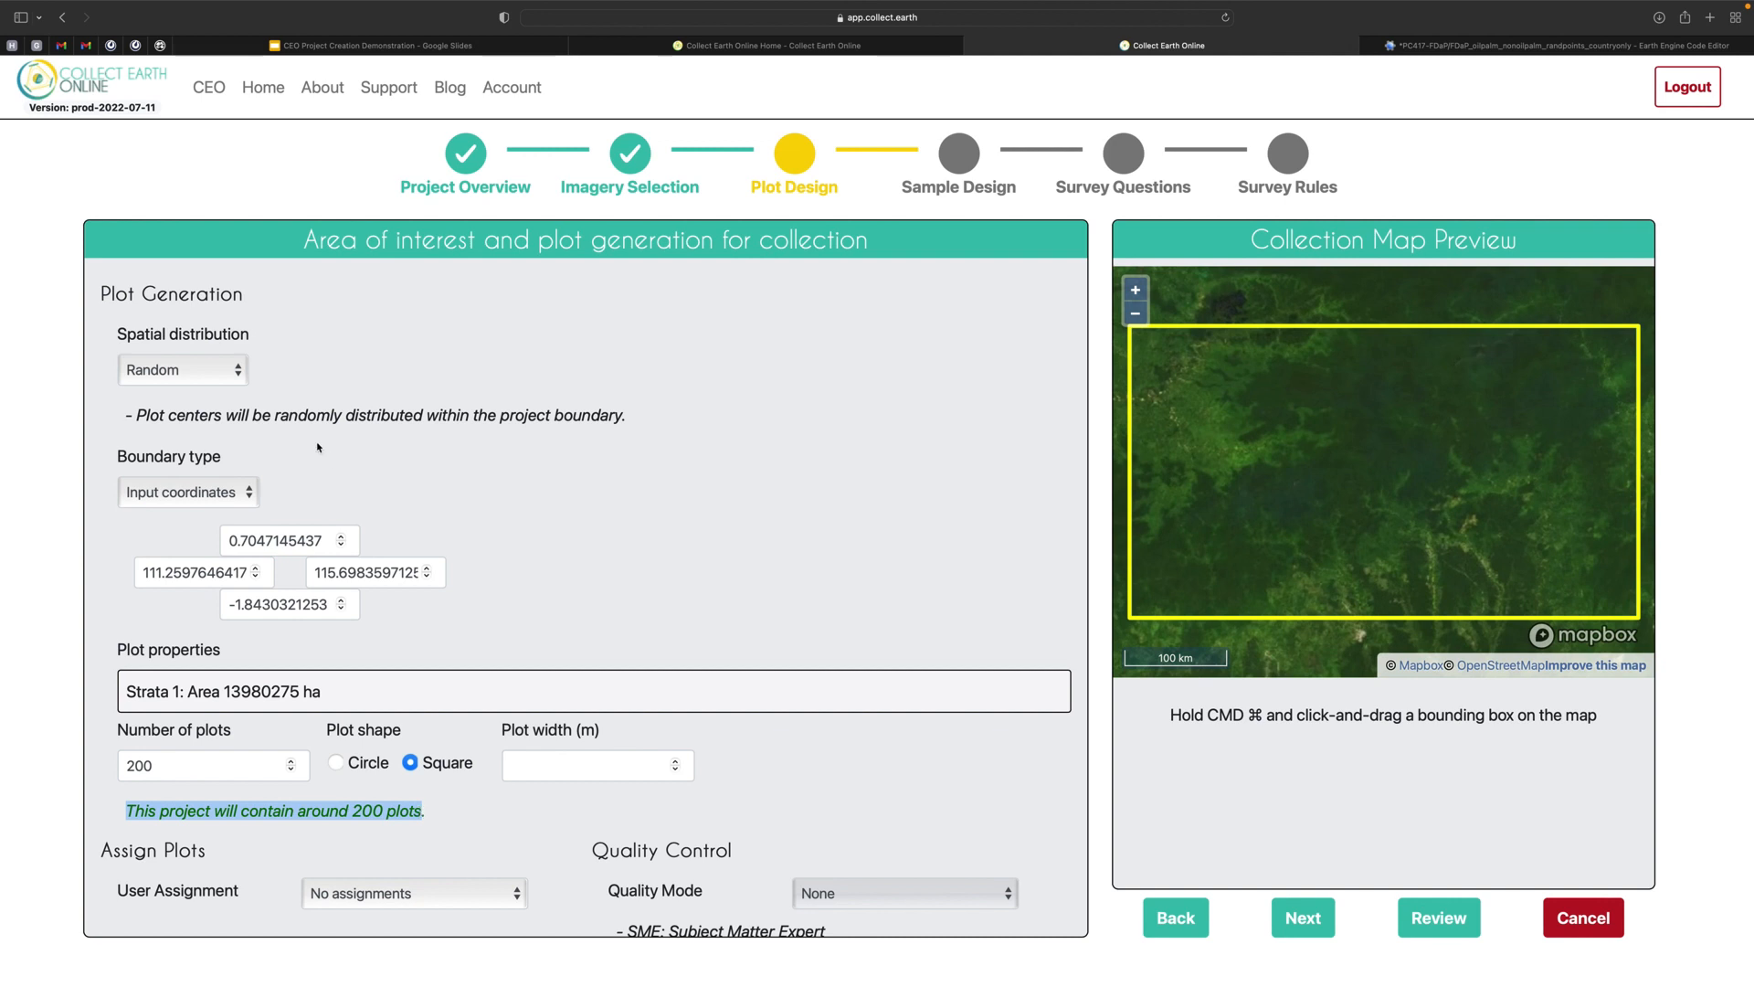
# Step: Change the spatial distribution to Gridded with a plot width of 30 m and a plot spacing of 100 m
pyautogui.click(219, 379)
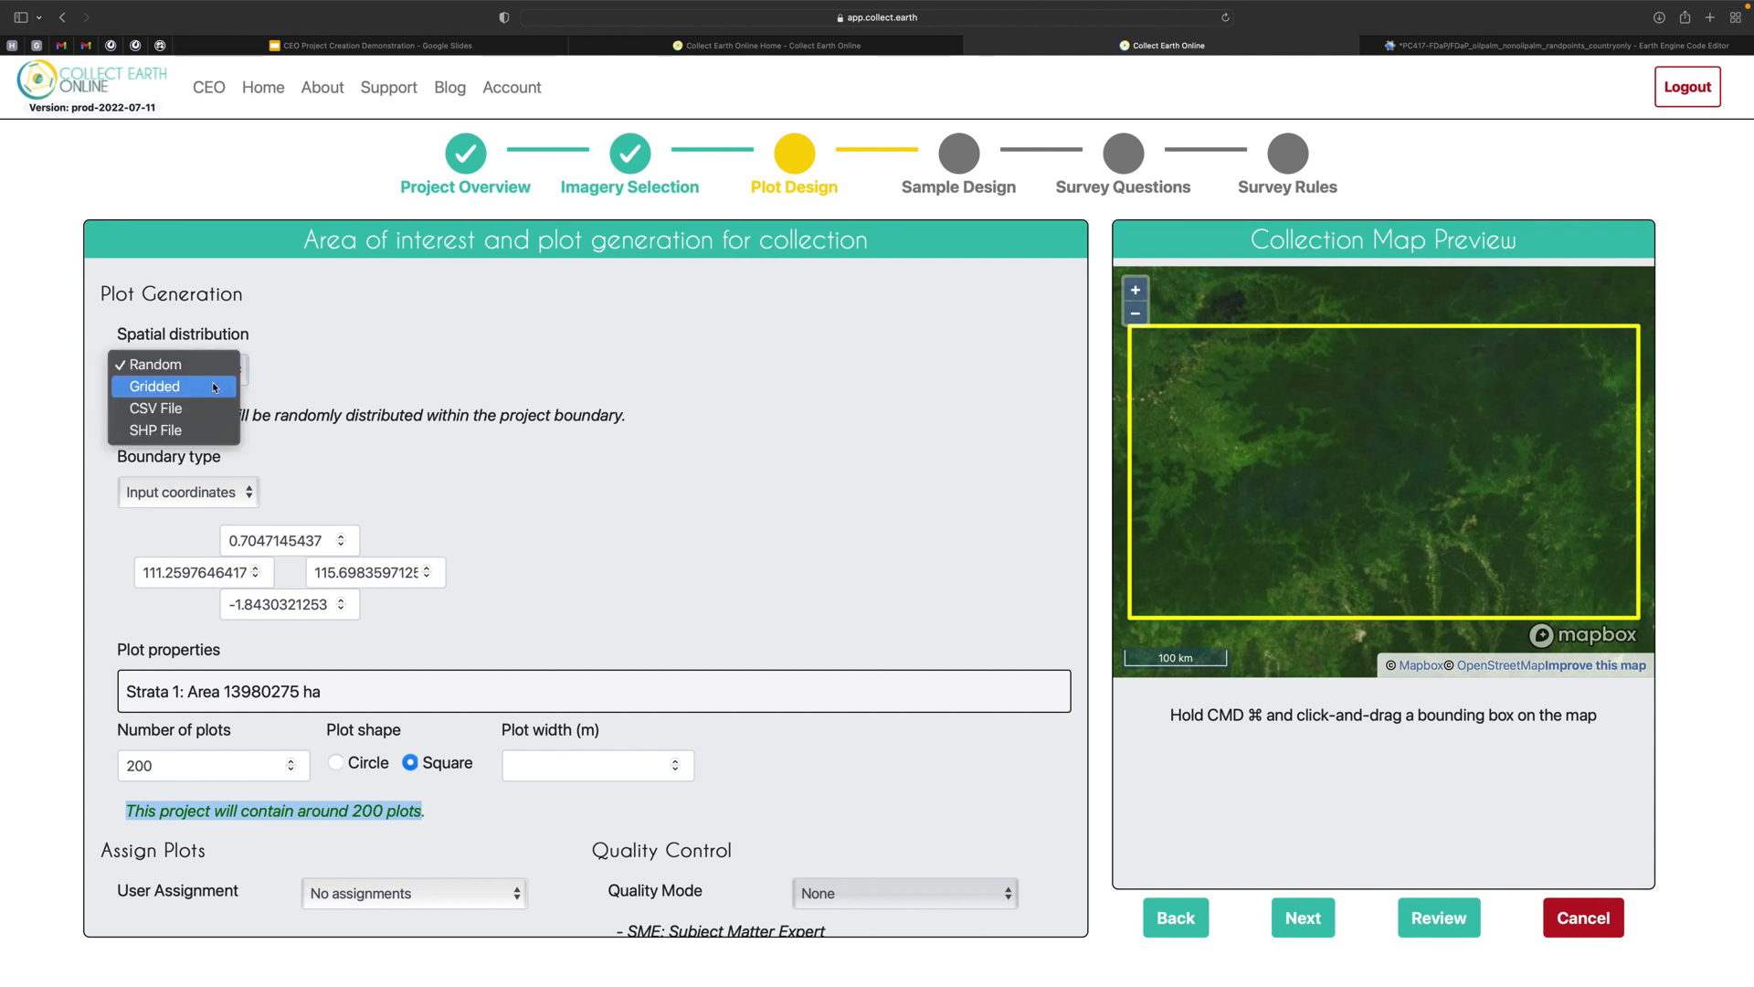
pyautogui.click(214, 386)
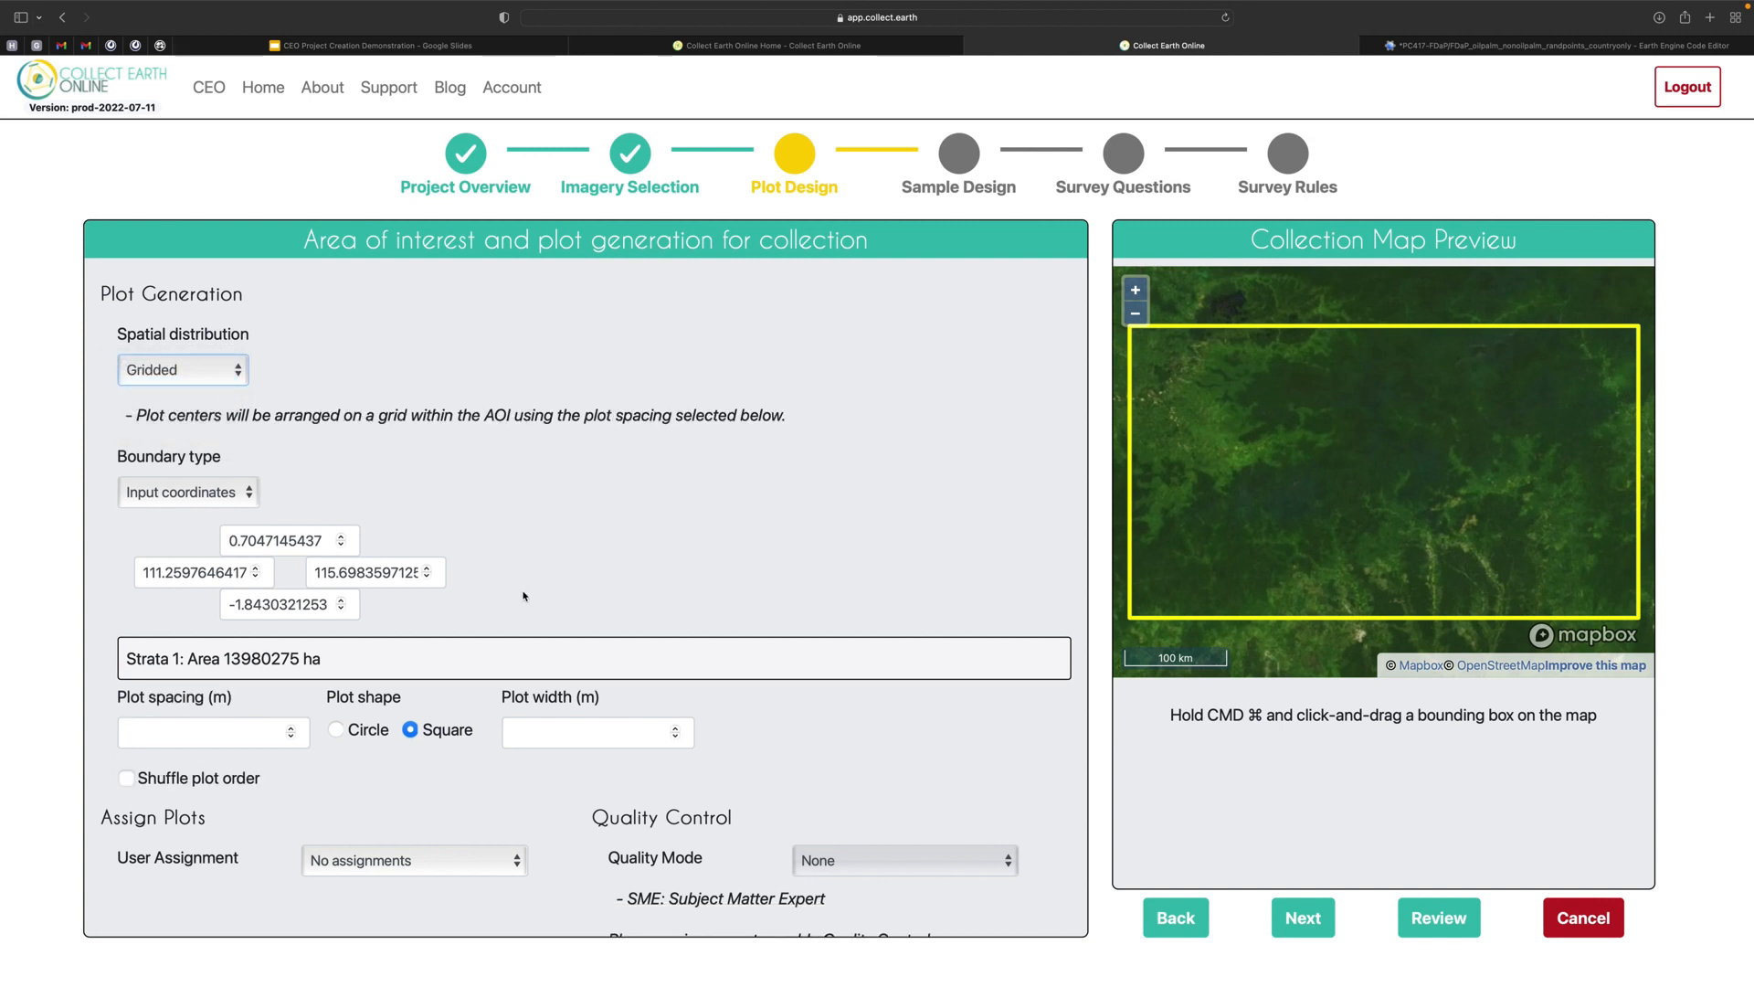
pyautogui.click(542, 734)
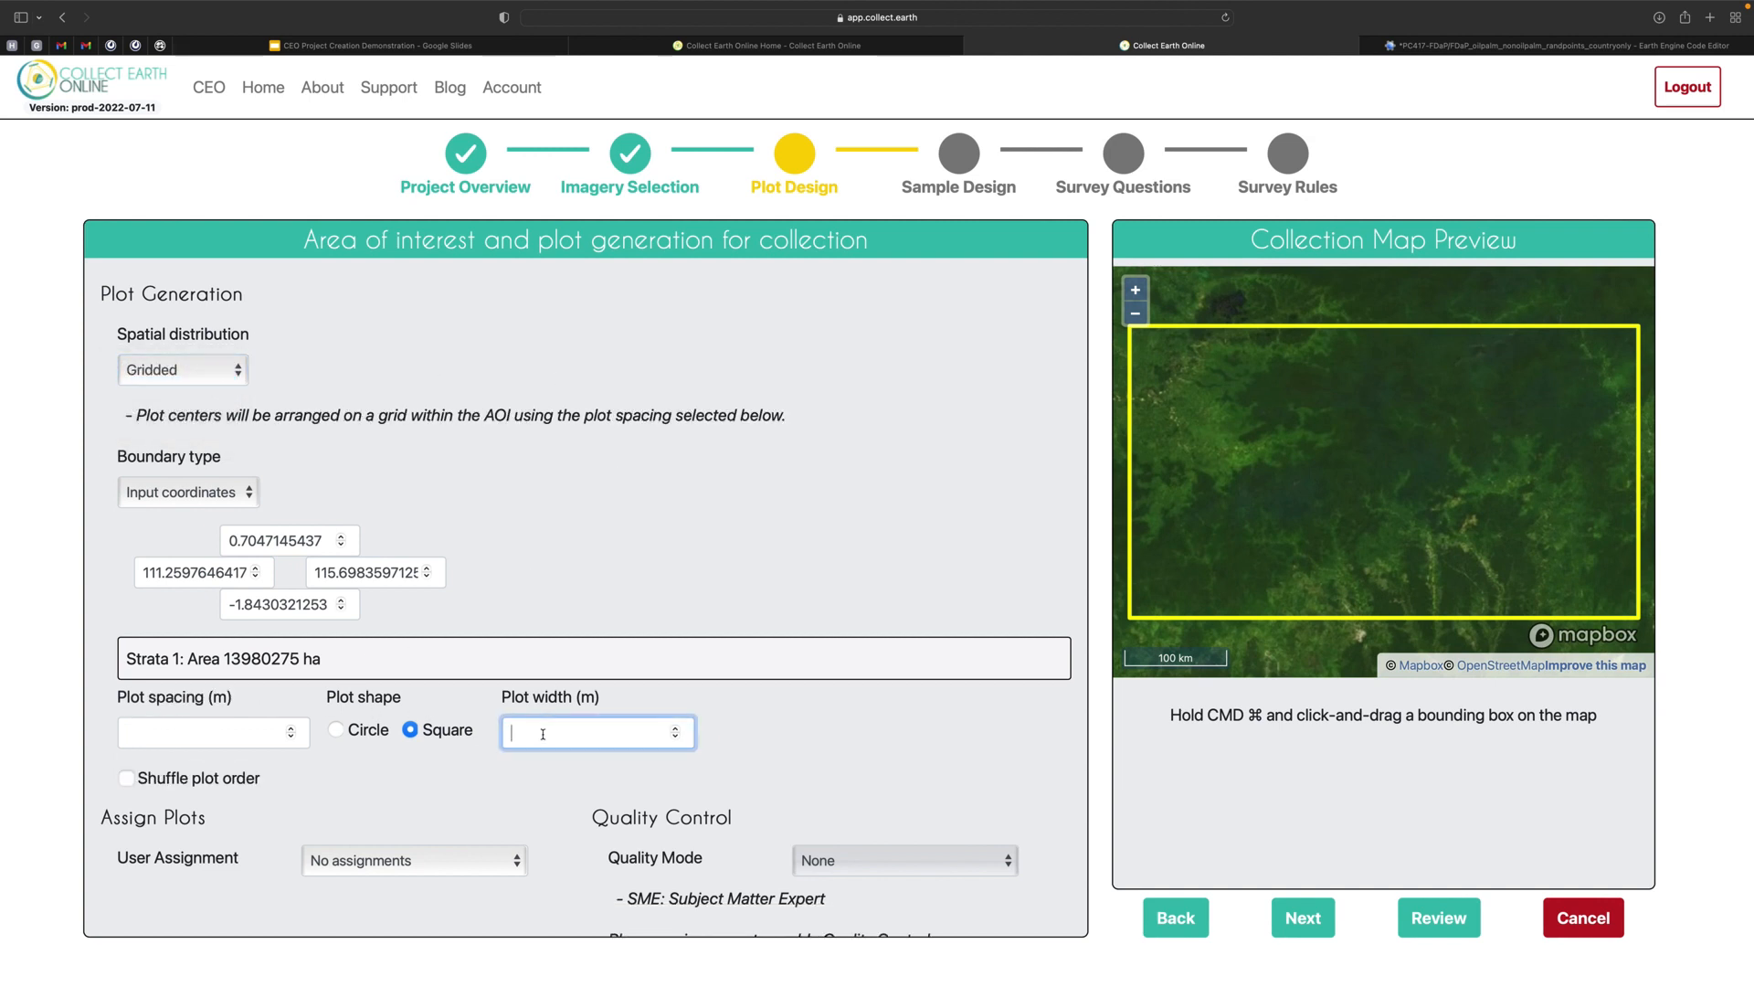
pyautogui.write('30')
pyautogui.click(509, 769)
pyautogui.click(241, 733)
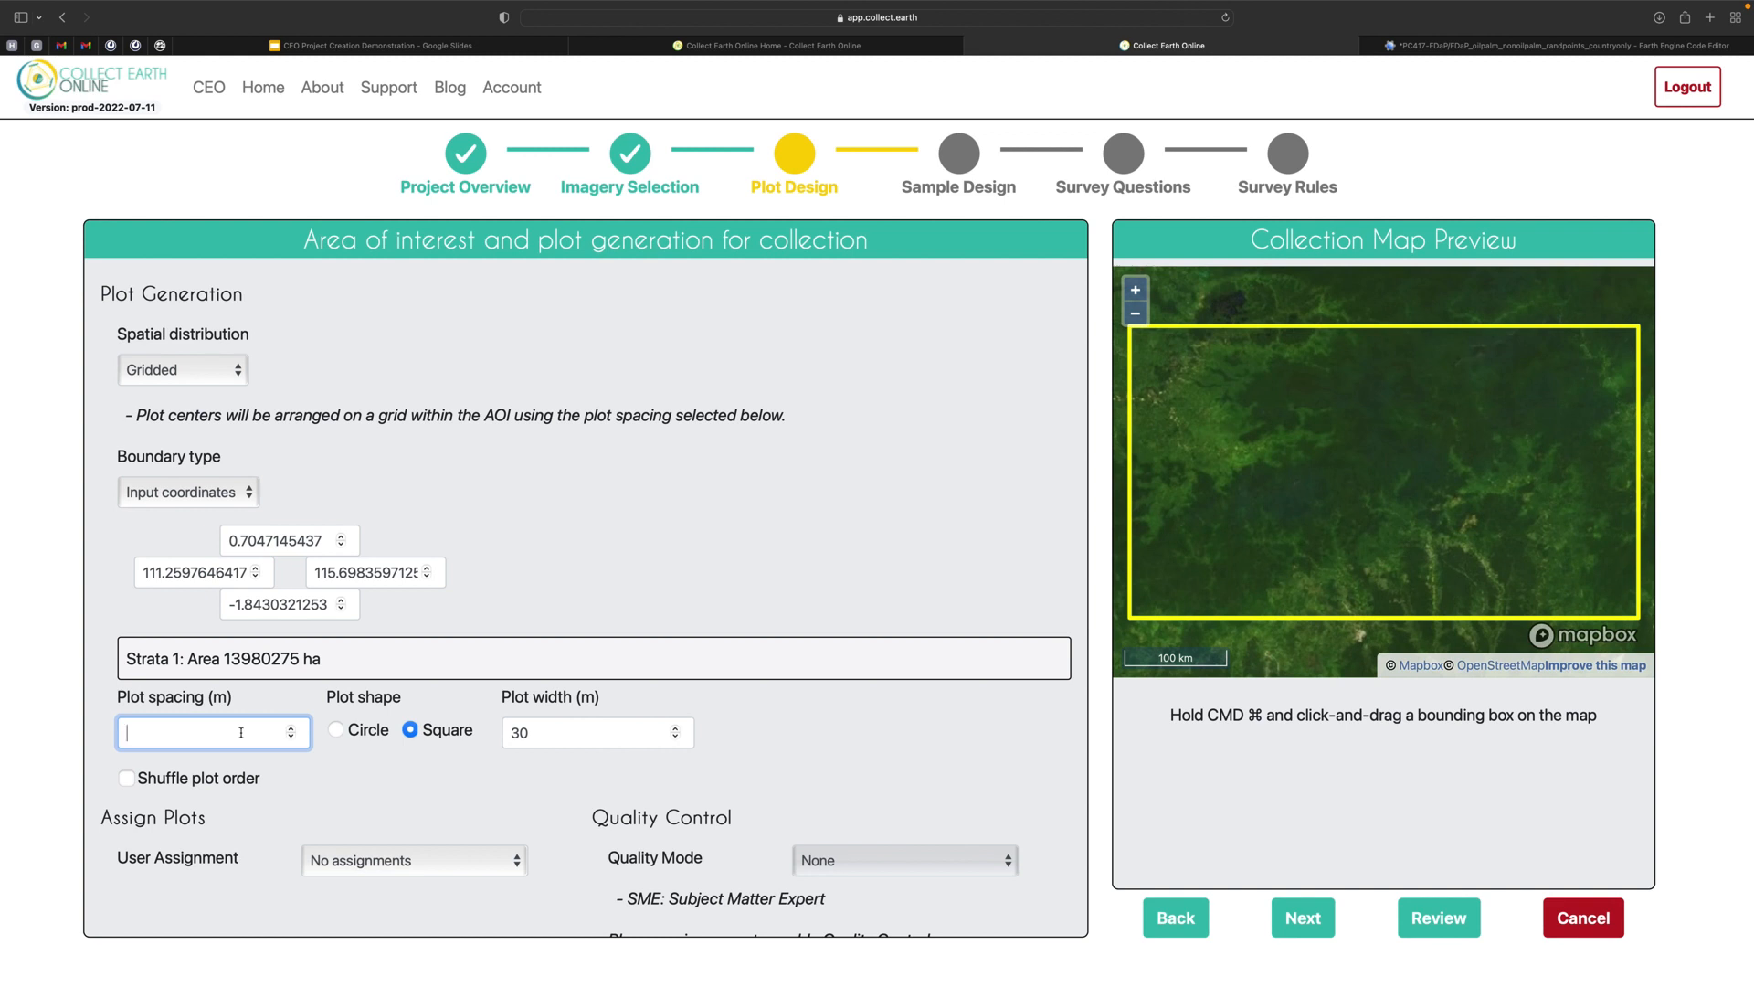
pyautogui.write('100')
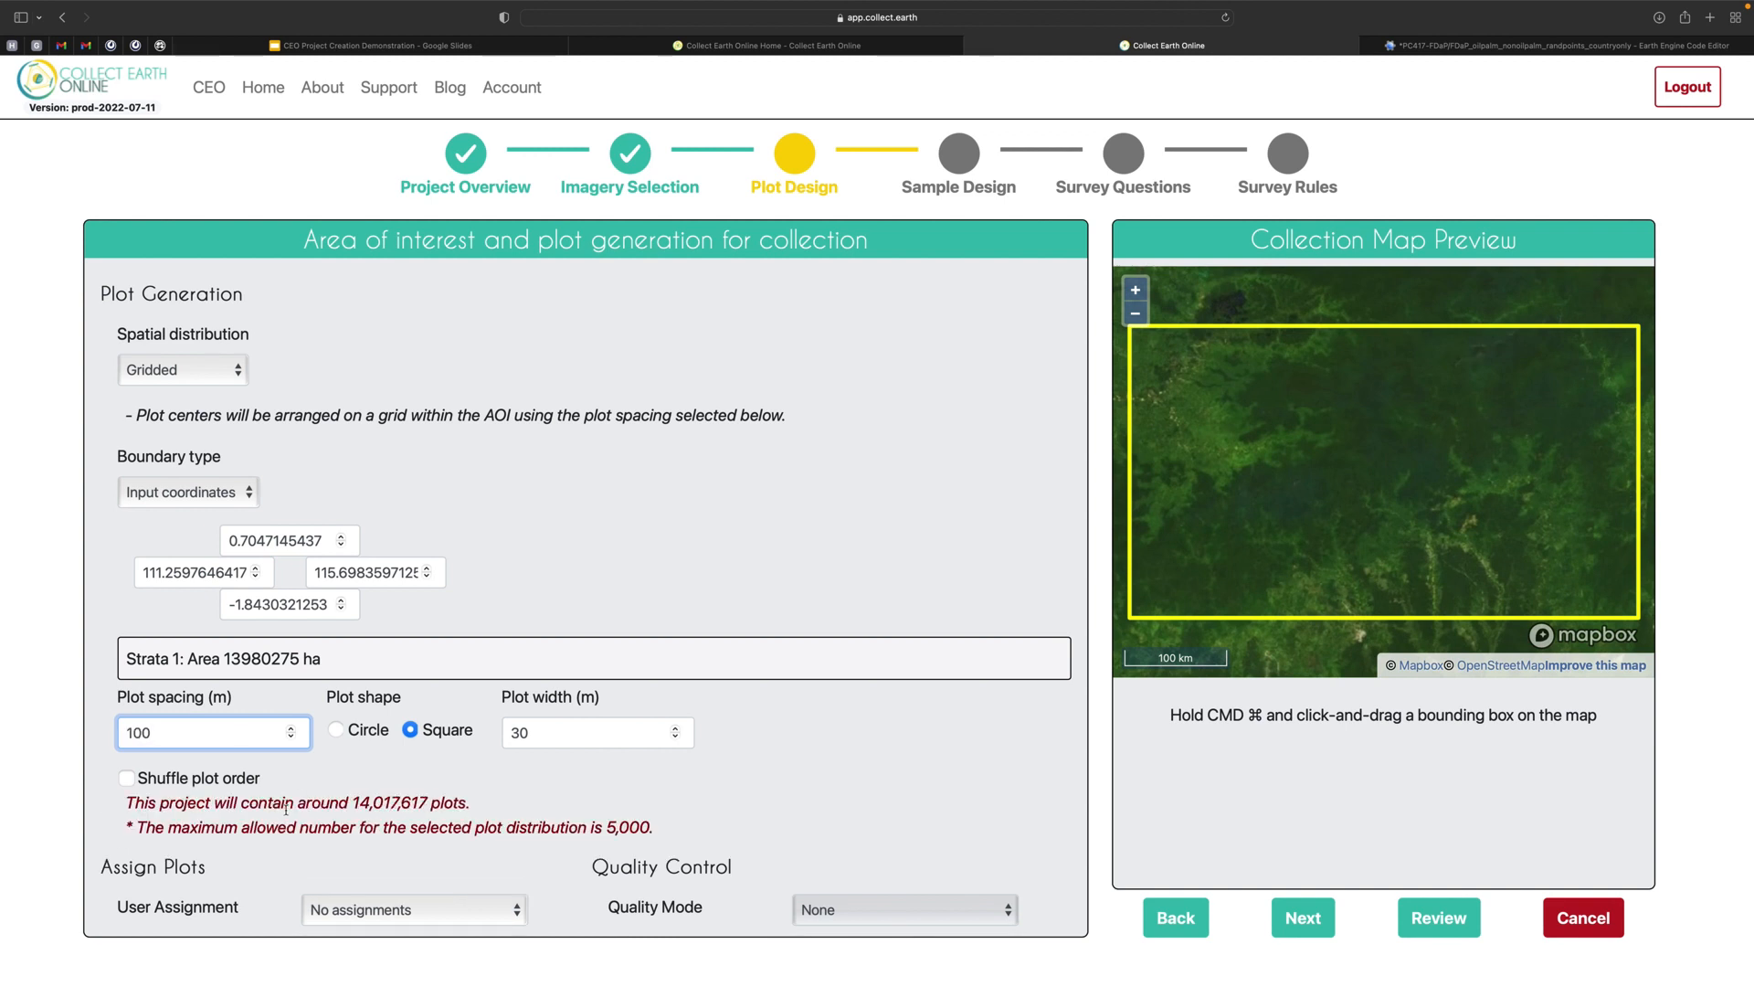
# Step: Check the estimated plot total against the allowed maximum and raise the plot spacing to 10000 m
pyautogui.moveTo(311, 803); pyautogui.dragTo(484, 808)
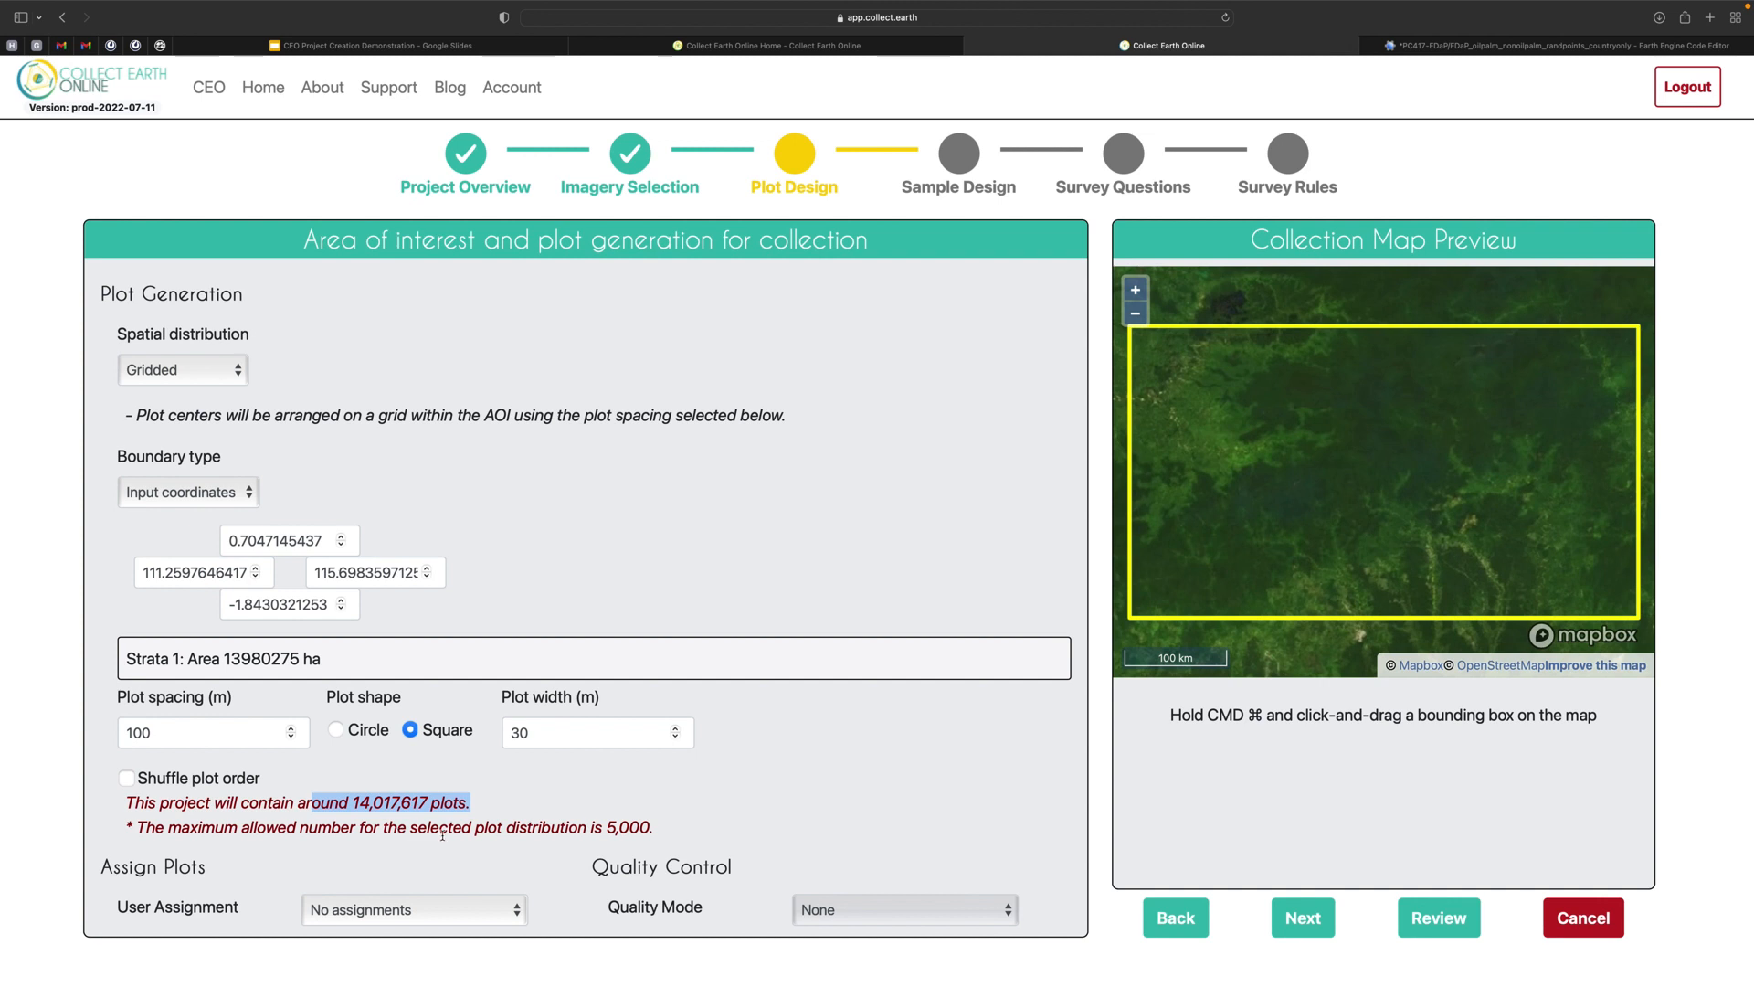
pyautogui.moveTo(601, 829); pyautogui.dragTo(675, 830)
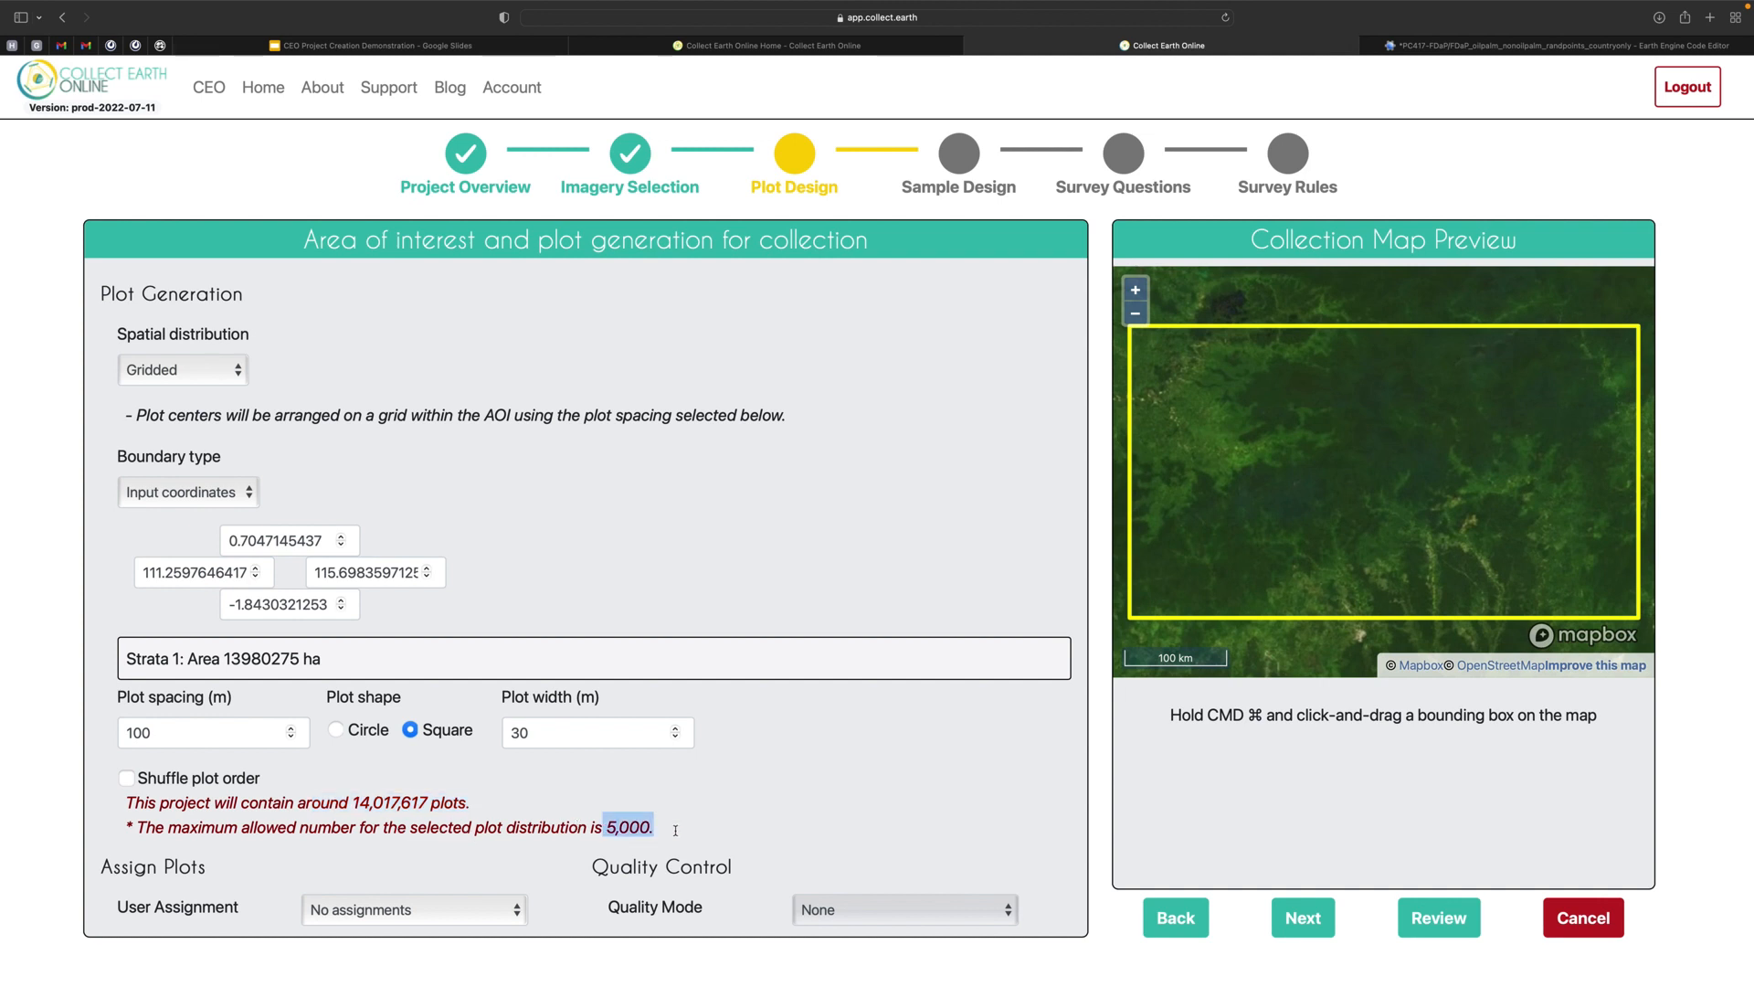
pyautogui.click(169, 731)
pyautogui.write('00')
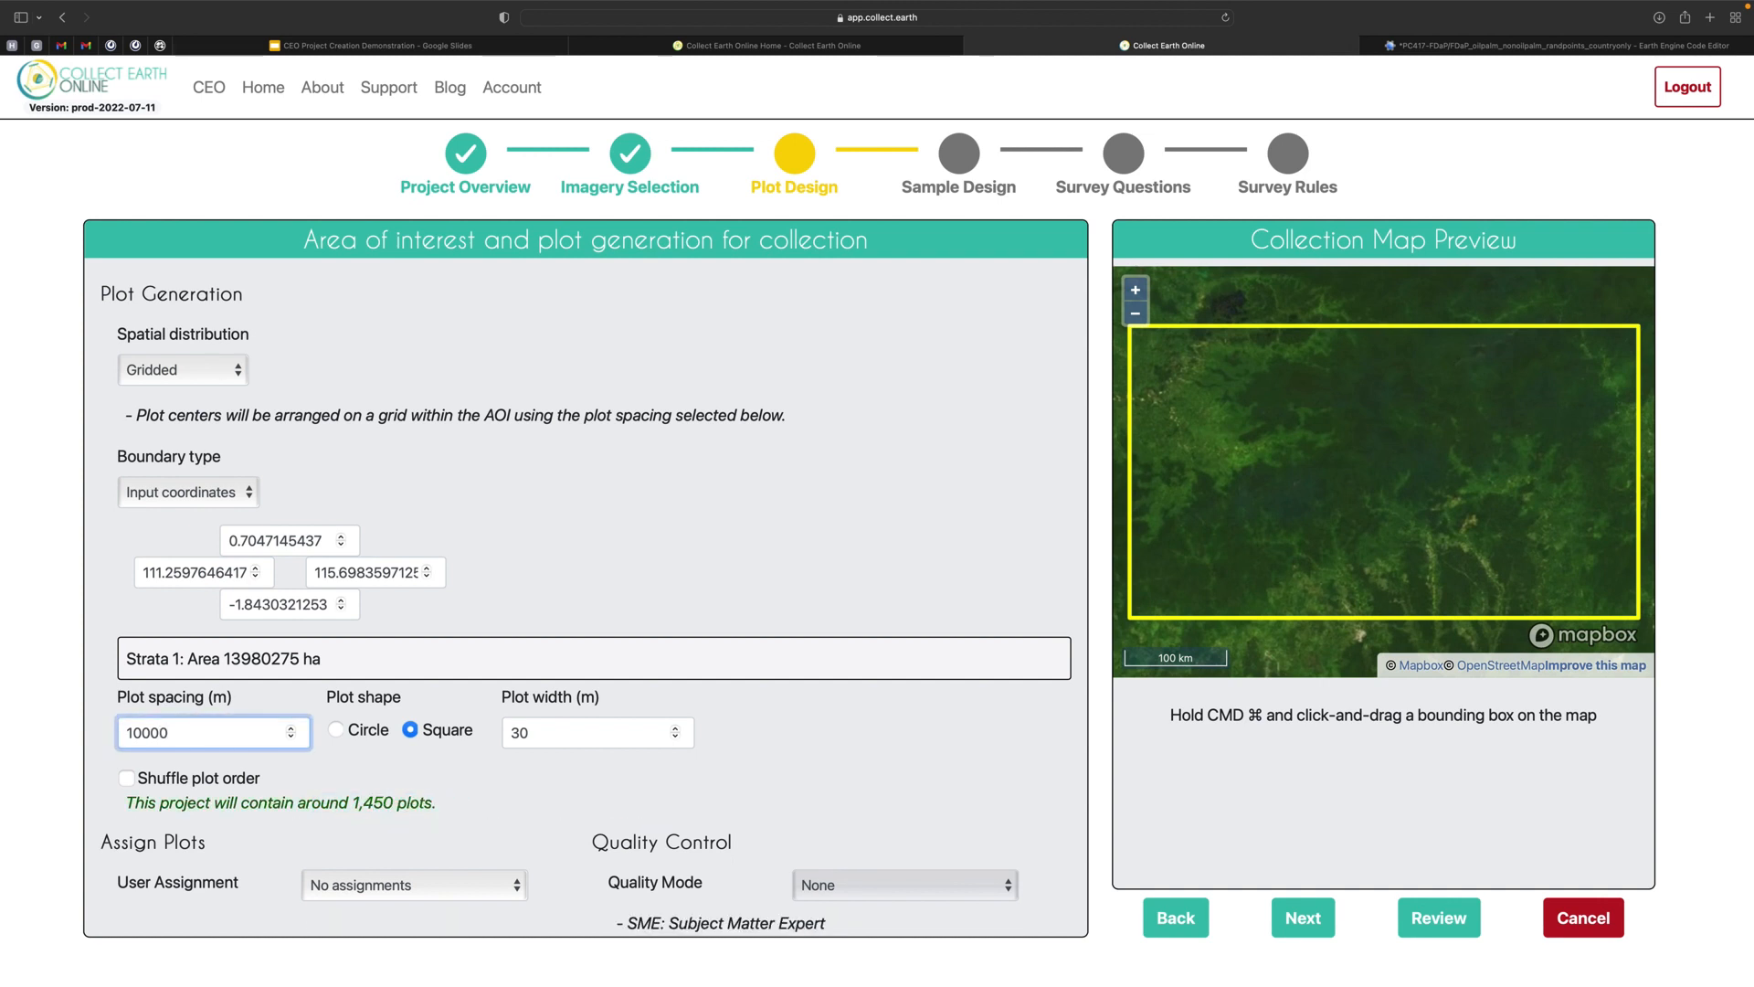
pyautogui.write('0')
pyautogui.press('BackSpace')
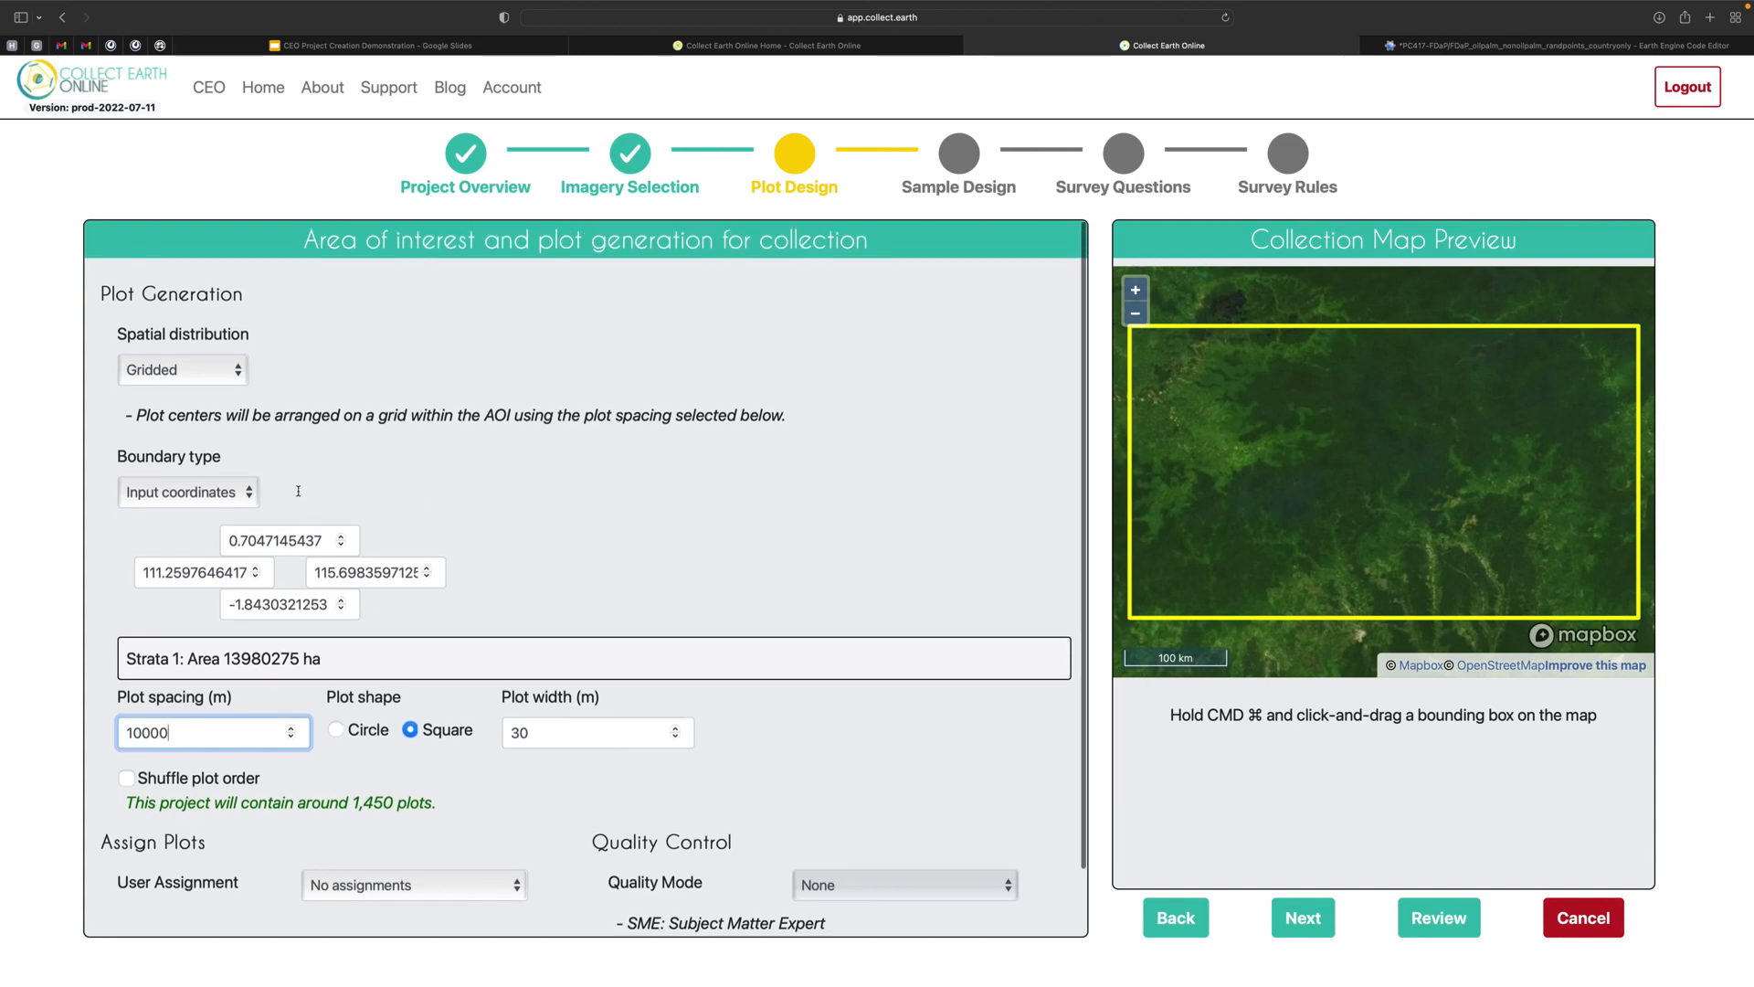
# Step: Change the spatial distribution to CSV File and exit full screen to reach the desktop files
pyautogui.click(212, 382)
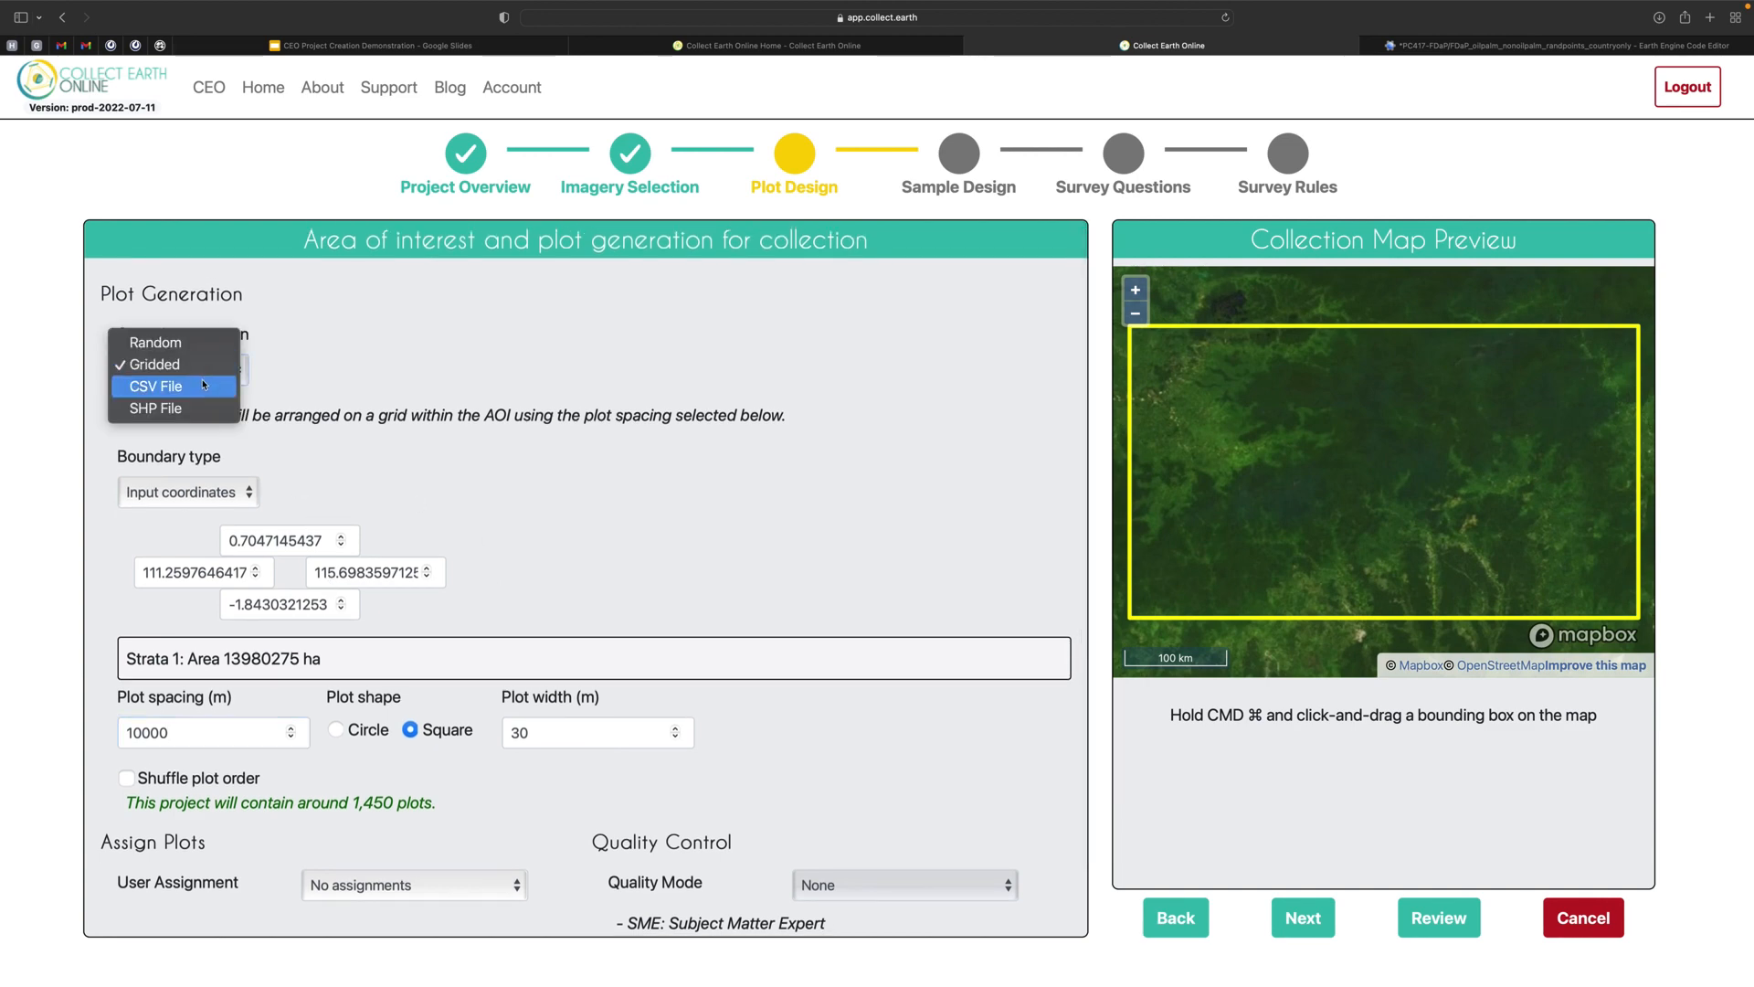
pyautogui.click(203, 382)
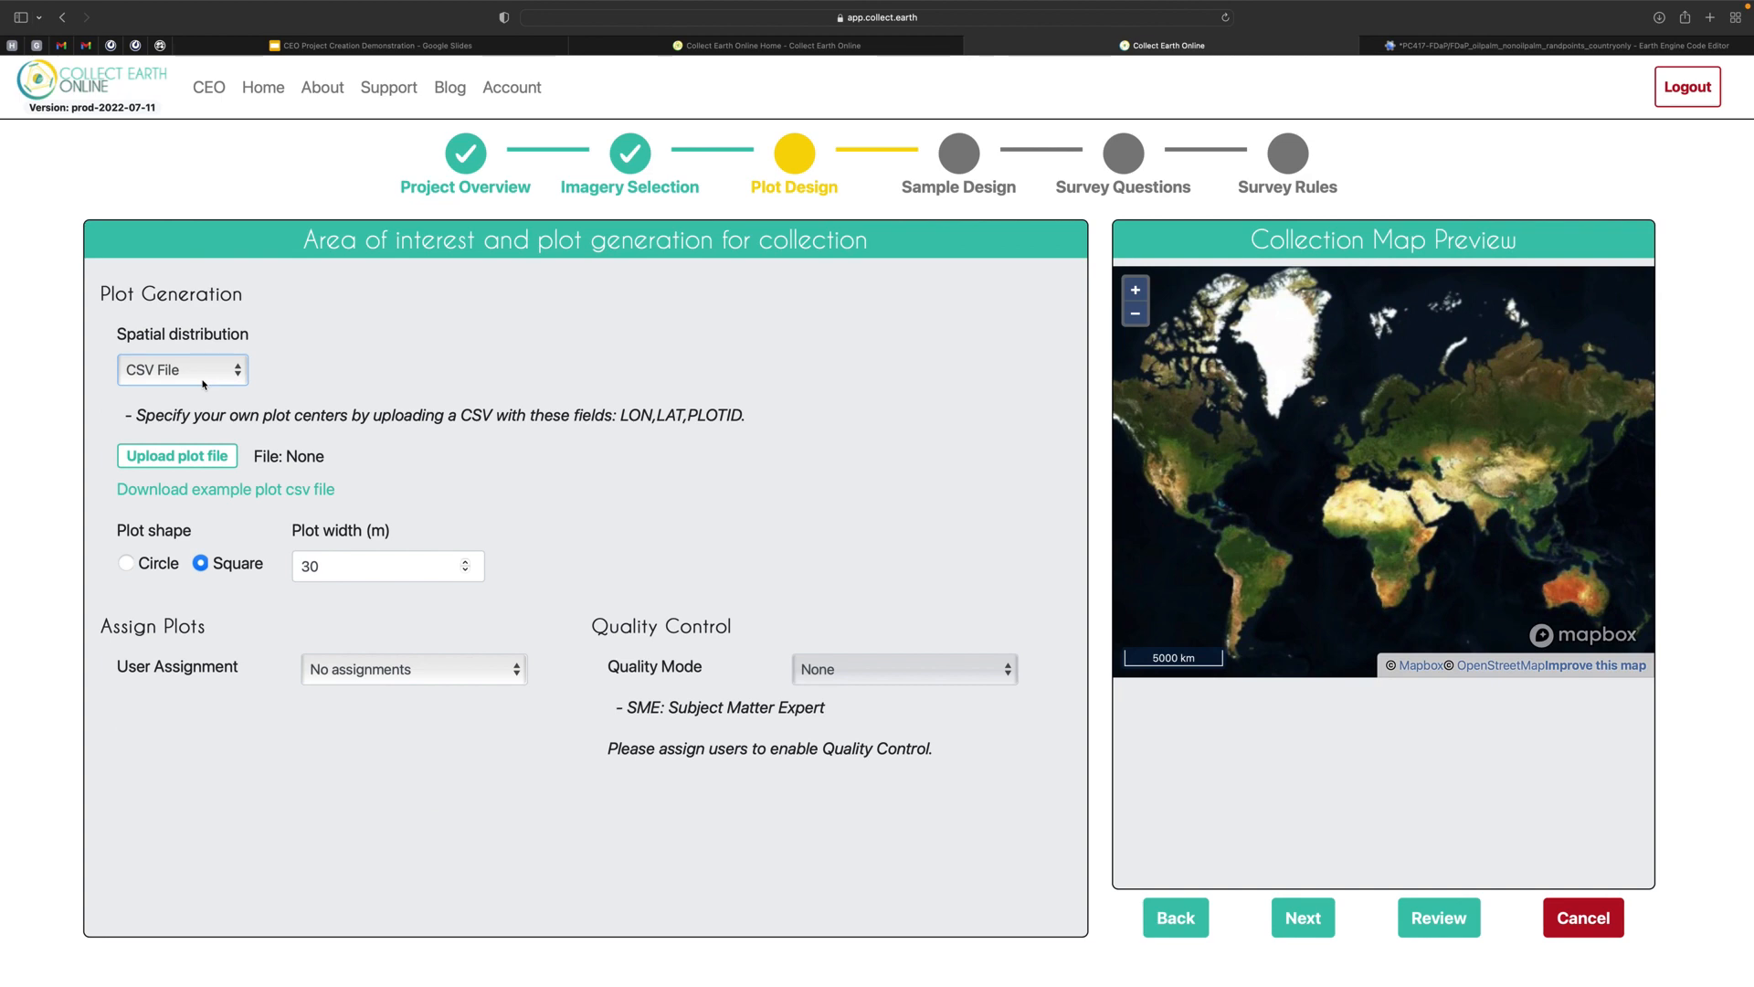
pyautogui.press('Escape')
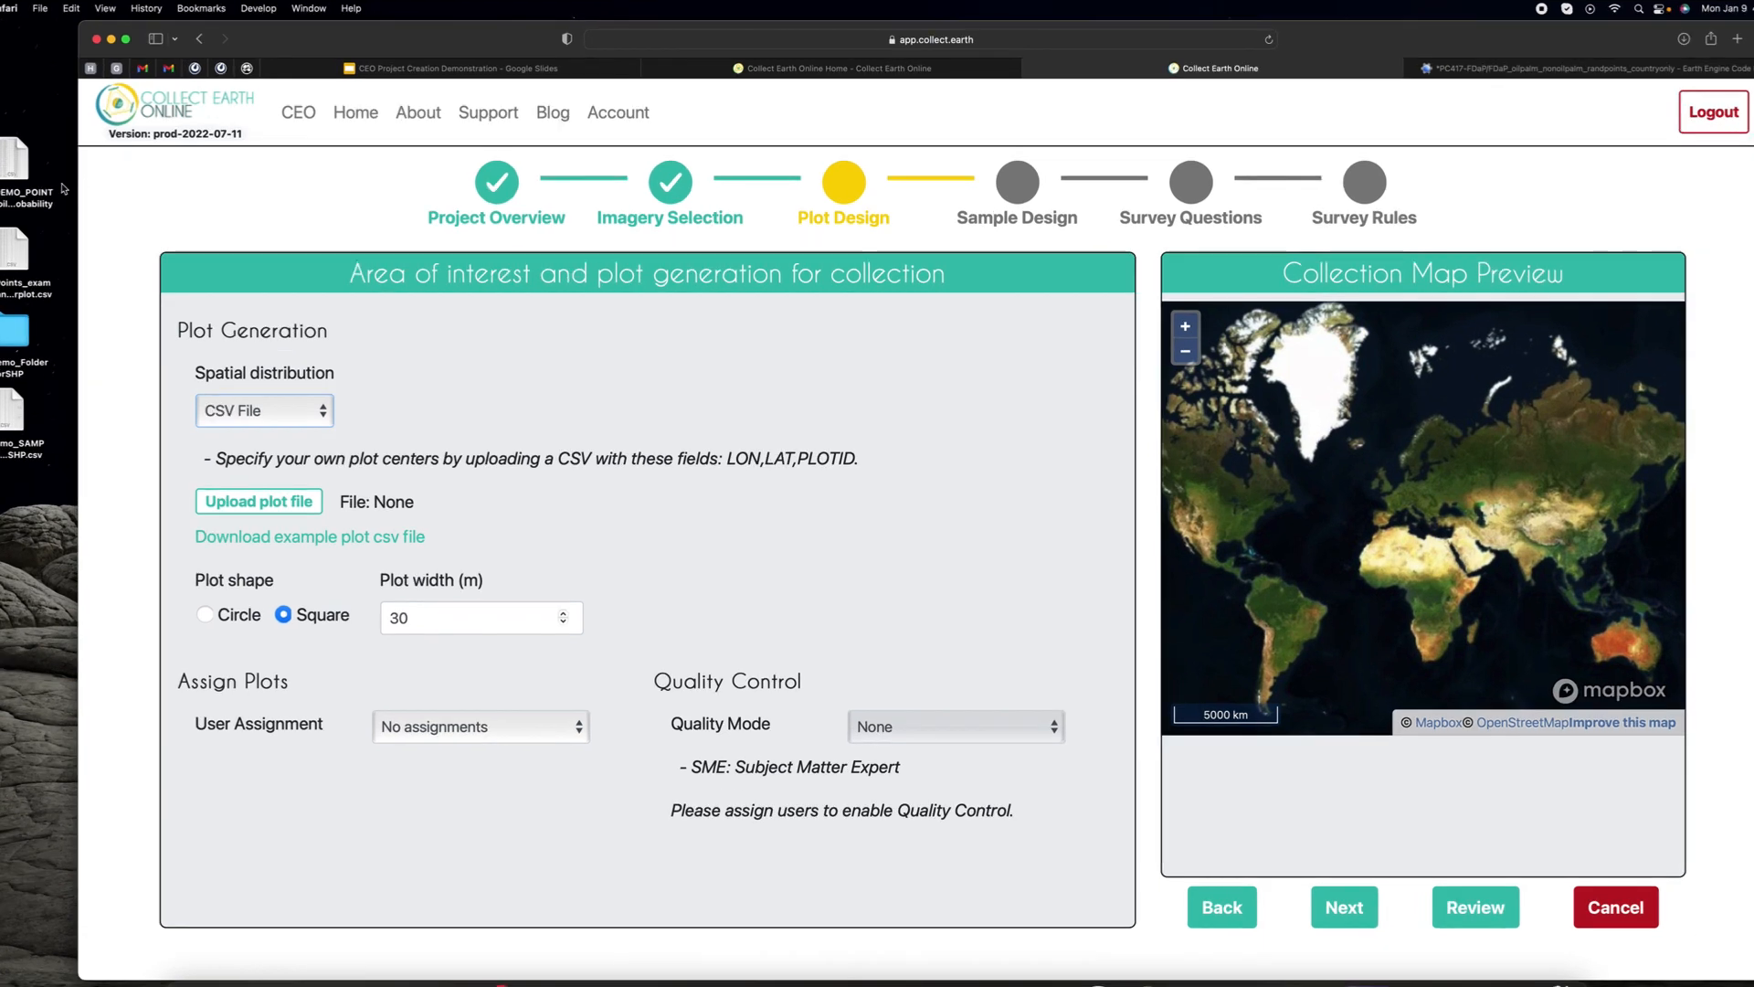
# Step: Open the CEO_DEMO_POINTS_nonoilpalm_lessthan50probability file at 200% zoom, examine its PLOTID and SAMPLEID columns, and close it
pyautogui.doubleClick(15, 161)
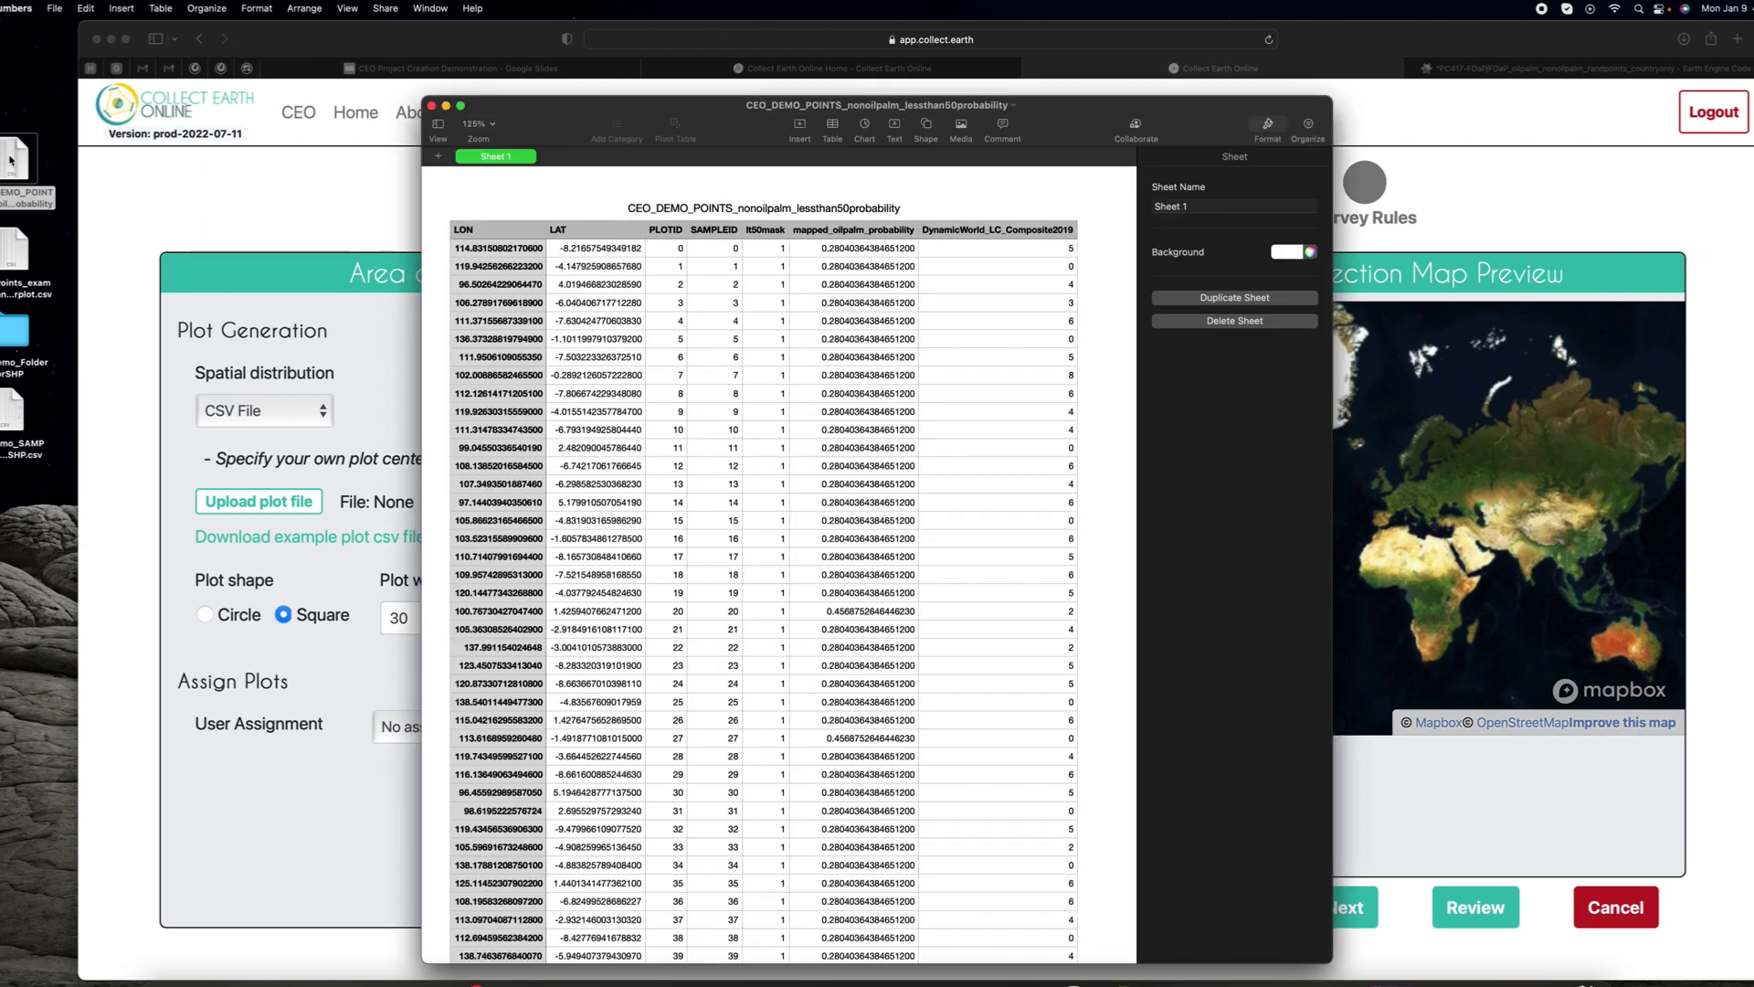
pyautogui.click(479, 124)
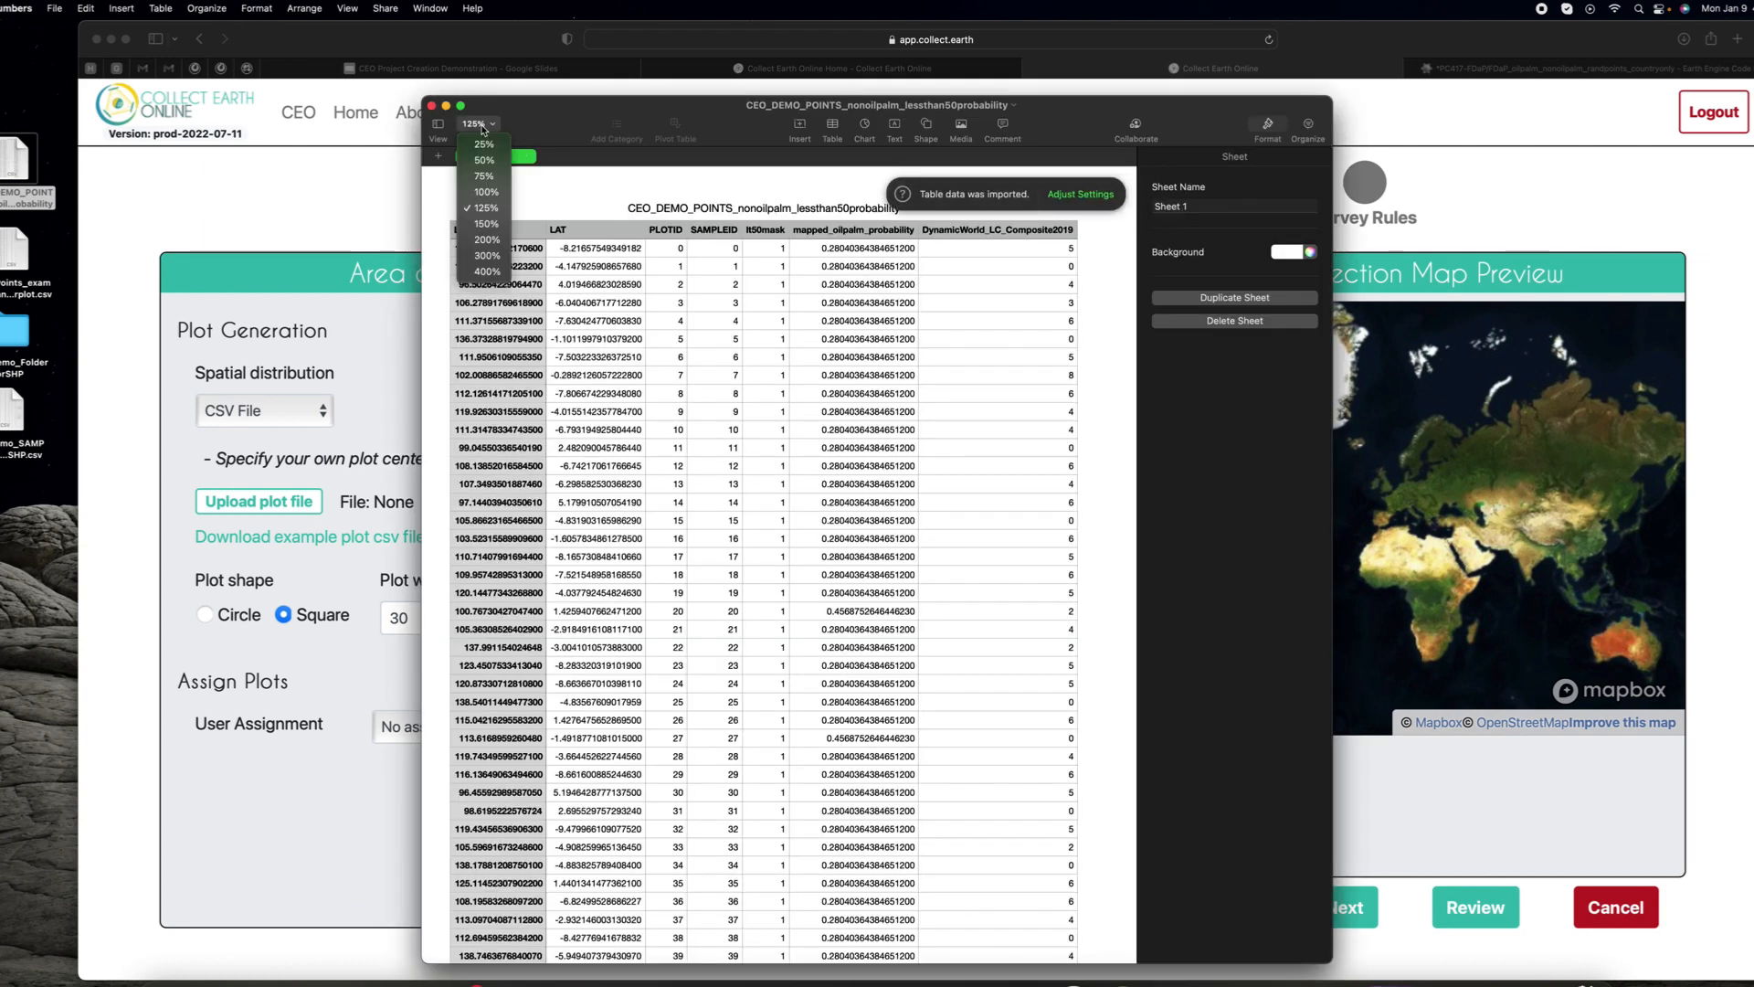
pyautogui.click(485, 239)
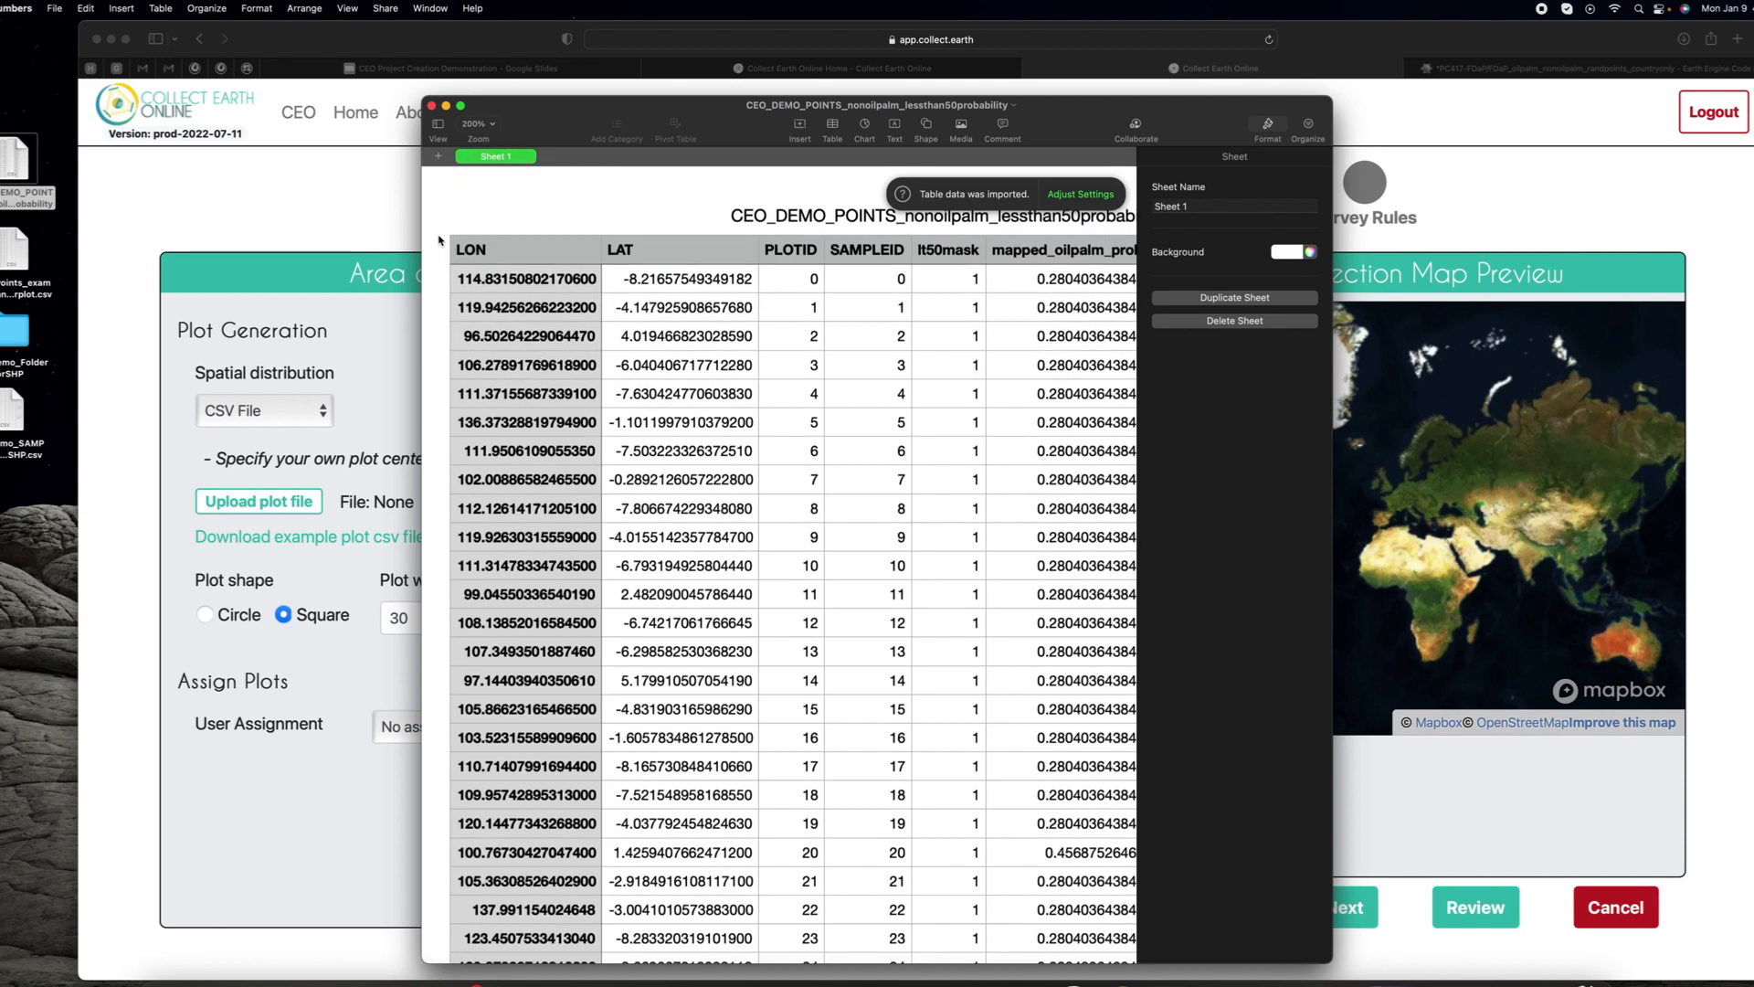
pyautogui.moveTo(422, 228); pyautogui.dragTo(32, 203)
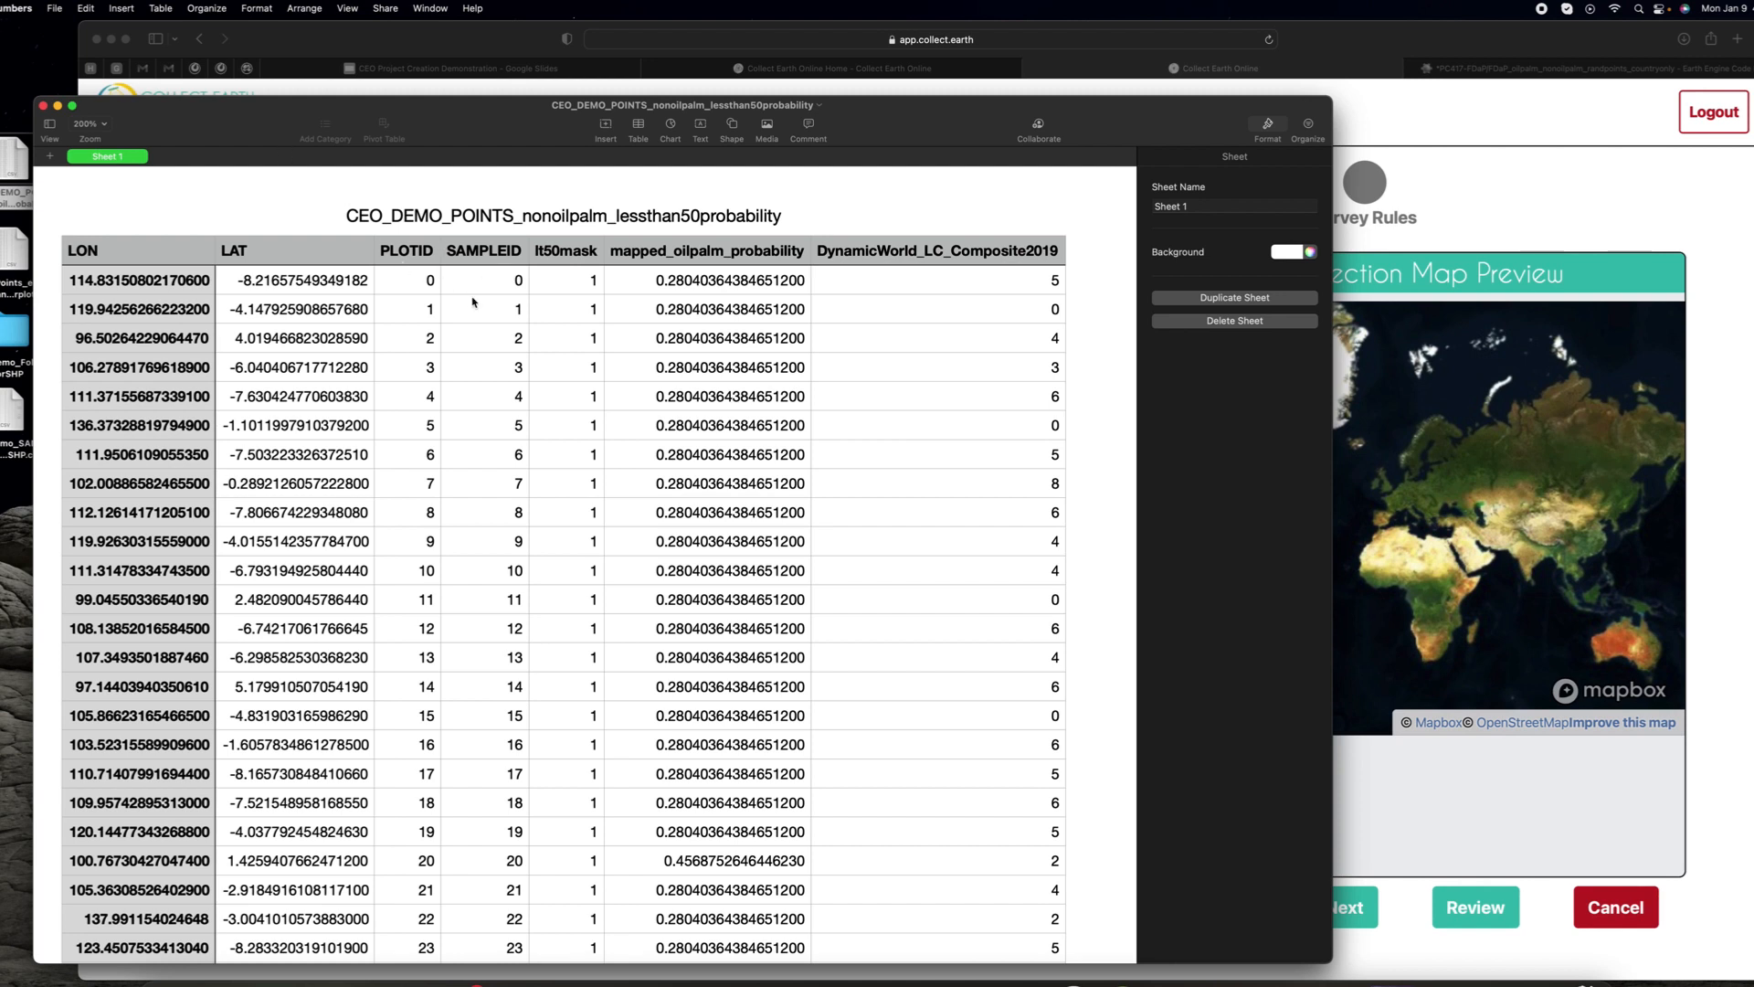
pyautogui.moveTo(424, 288); pyautogui.dragTo(507, 311)
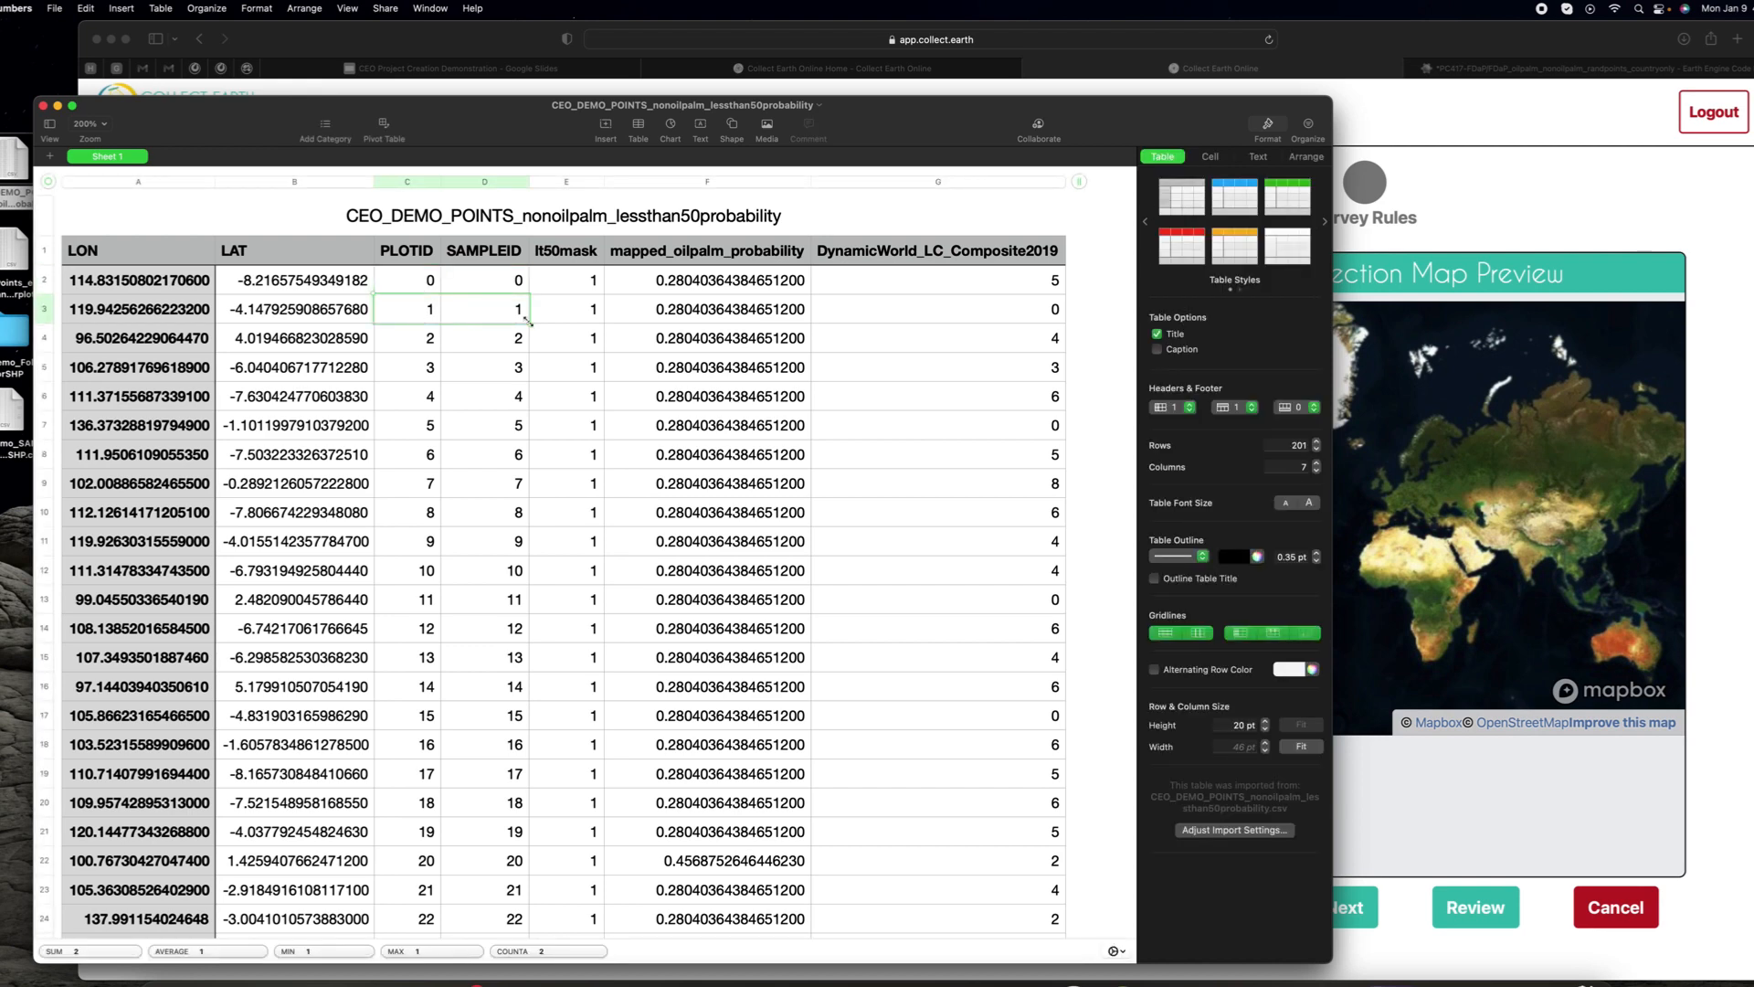
pyautogui.click(43, 106)
# Step: Open the CEO_Points_example_manysamples_perplot file from the desktop at 200% zoom in a widened window, closing the duplicate copy
pyautogui.click(15, 256)
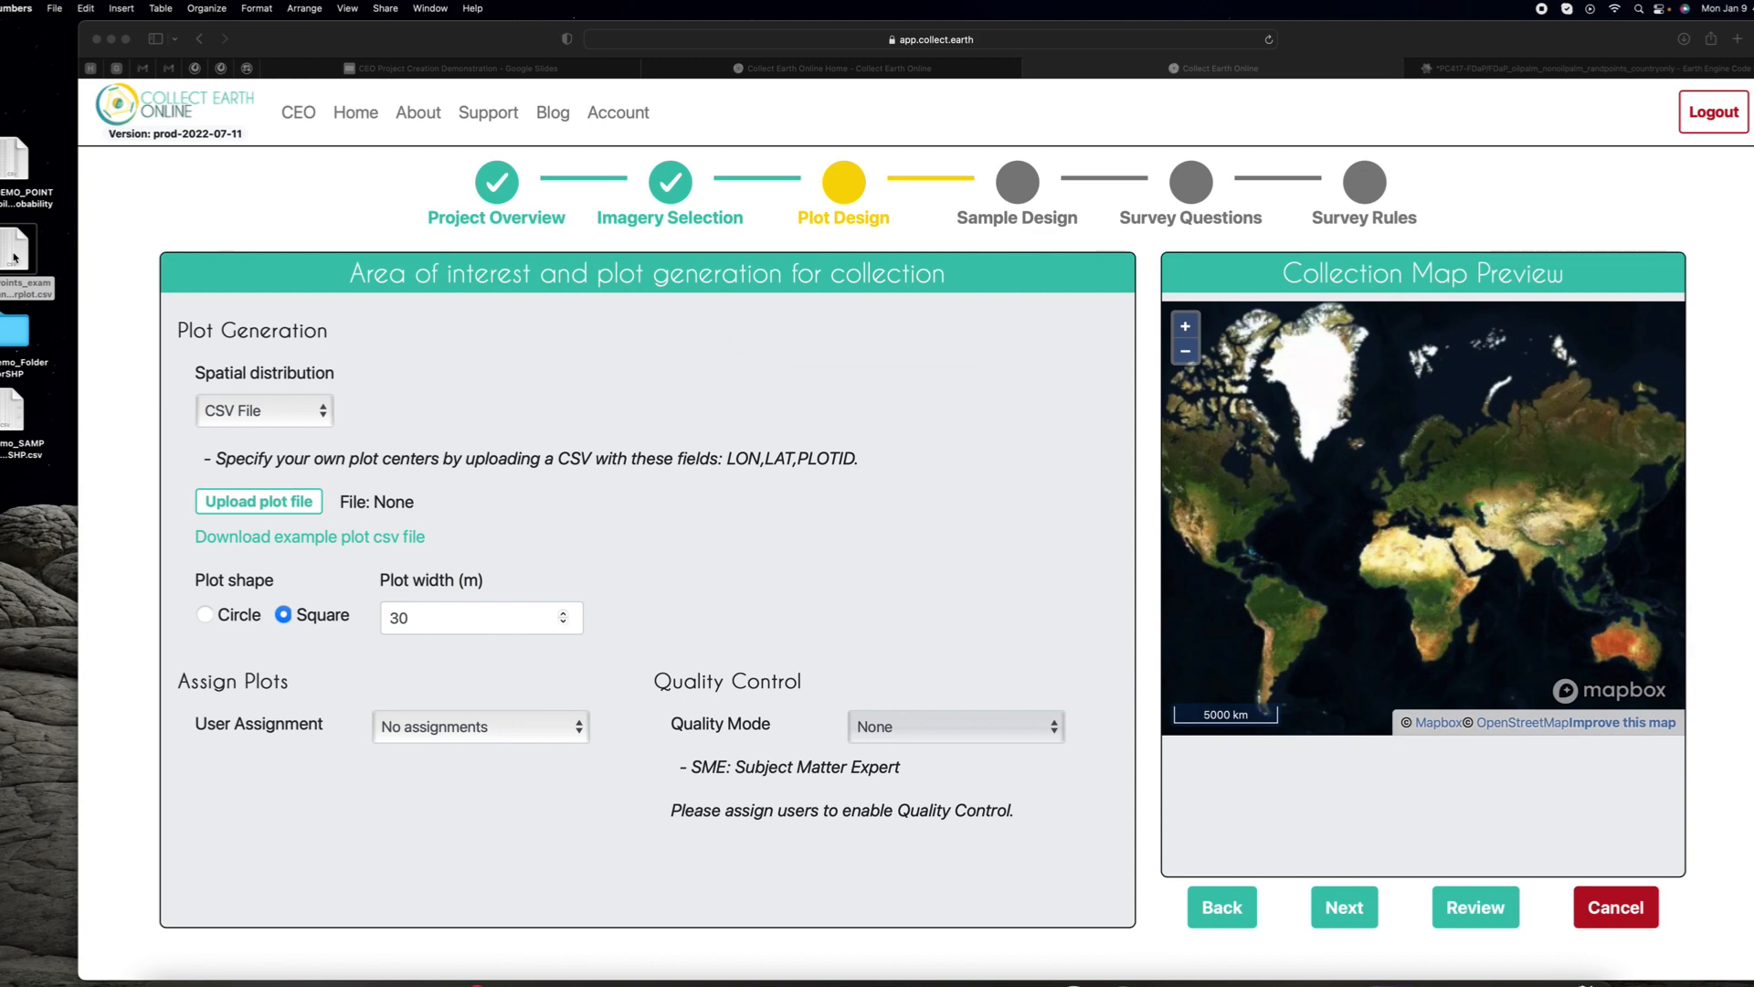
pyautogui.doubleClick(14, 256)
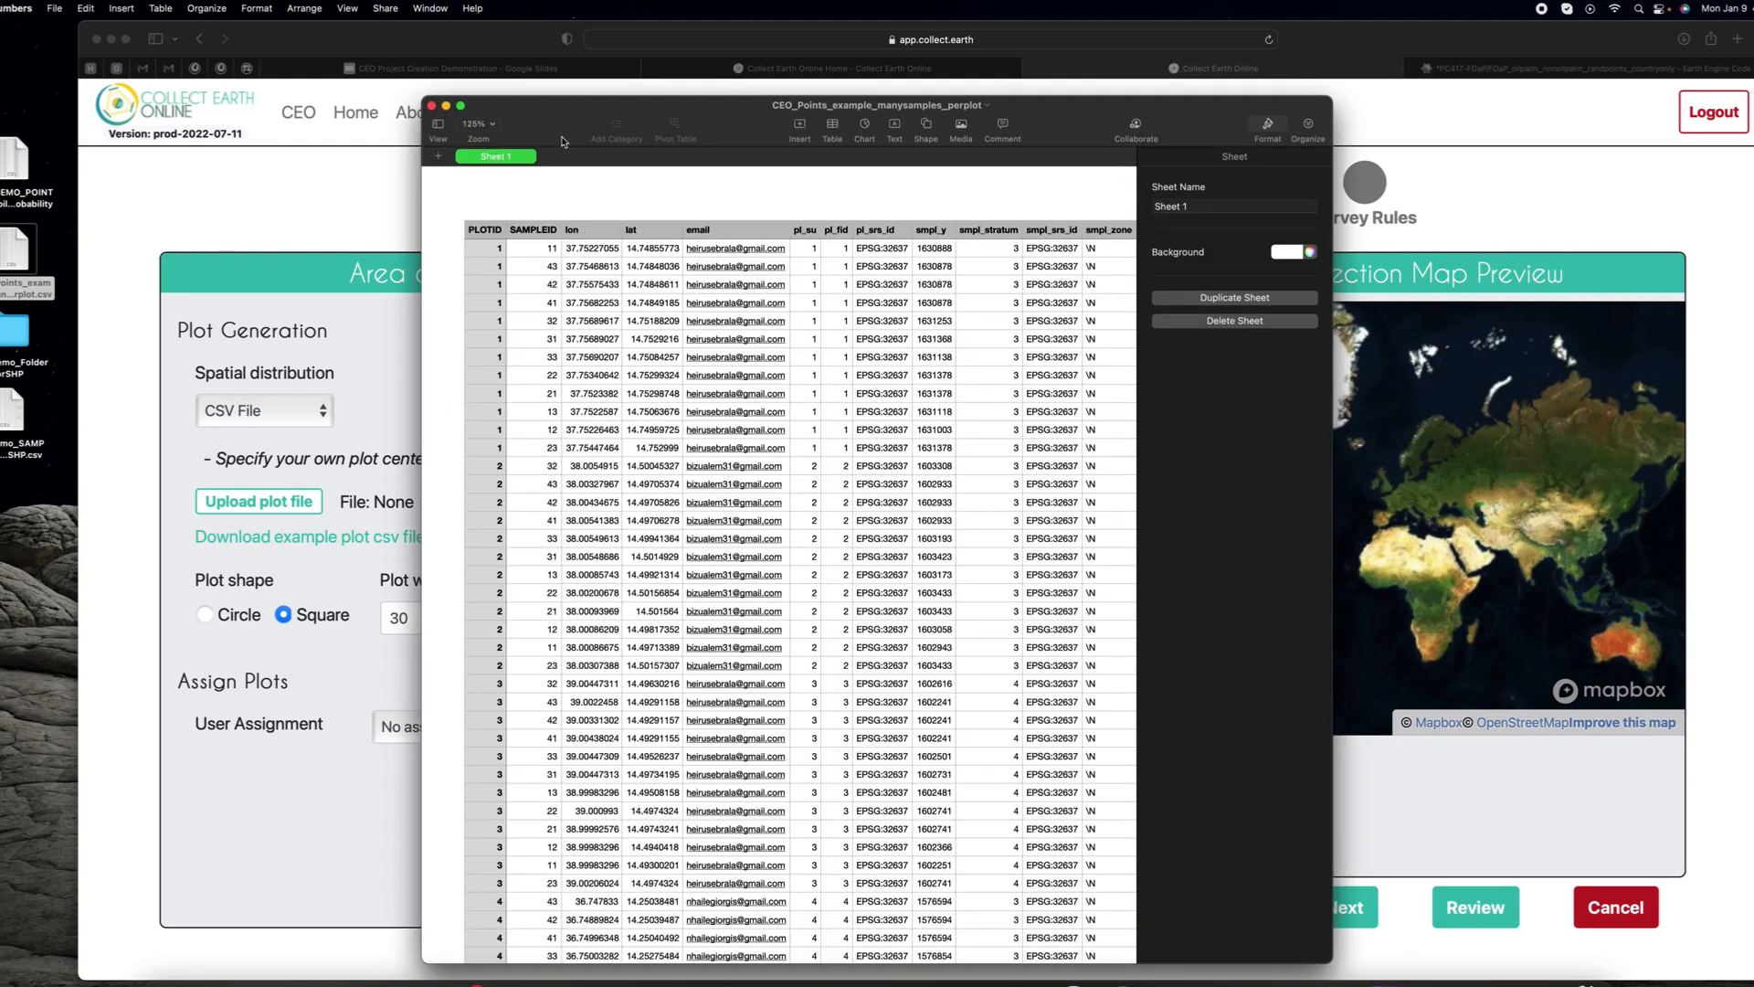
pyautogui.click(494, 127)
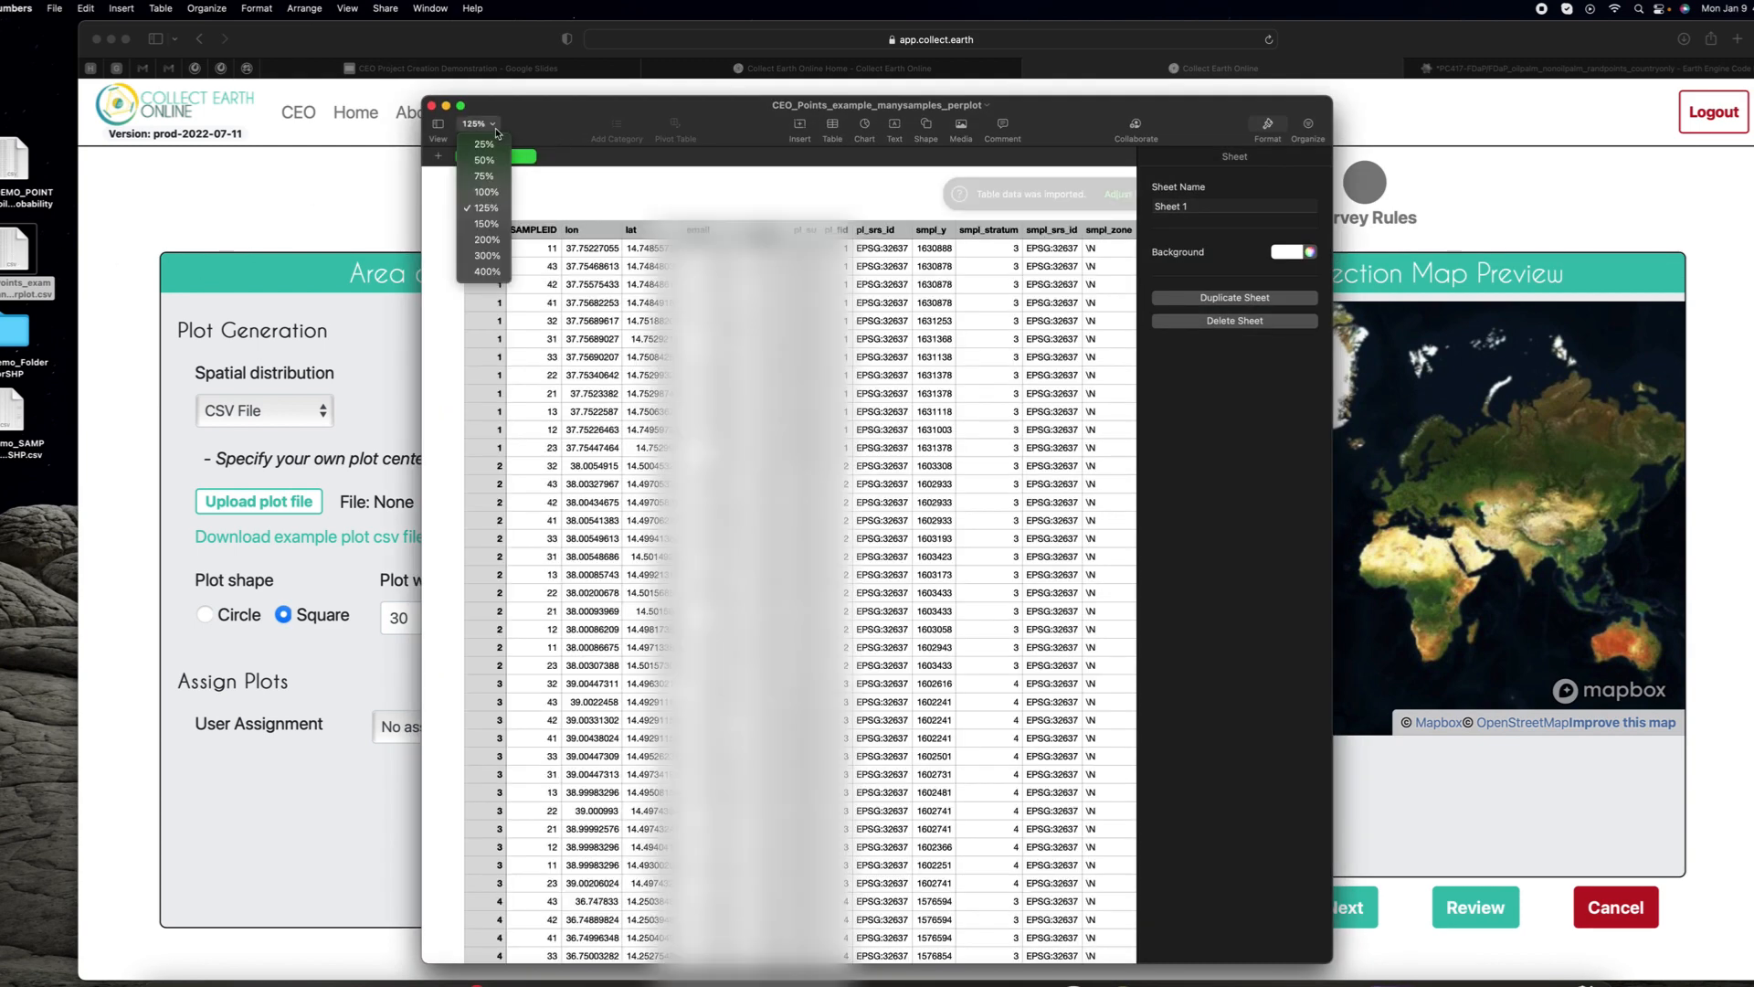
pyautogui.click(485, 239)
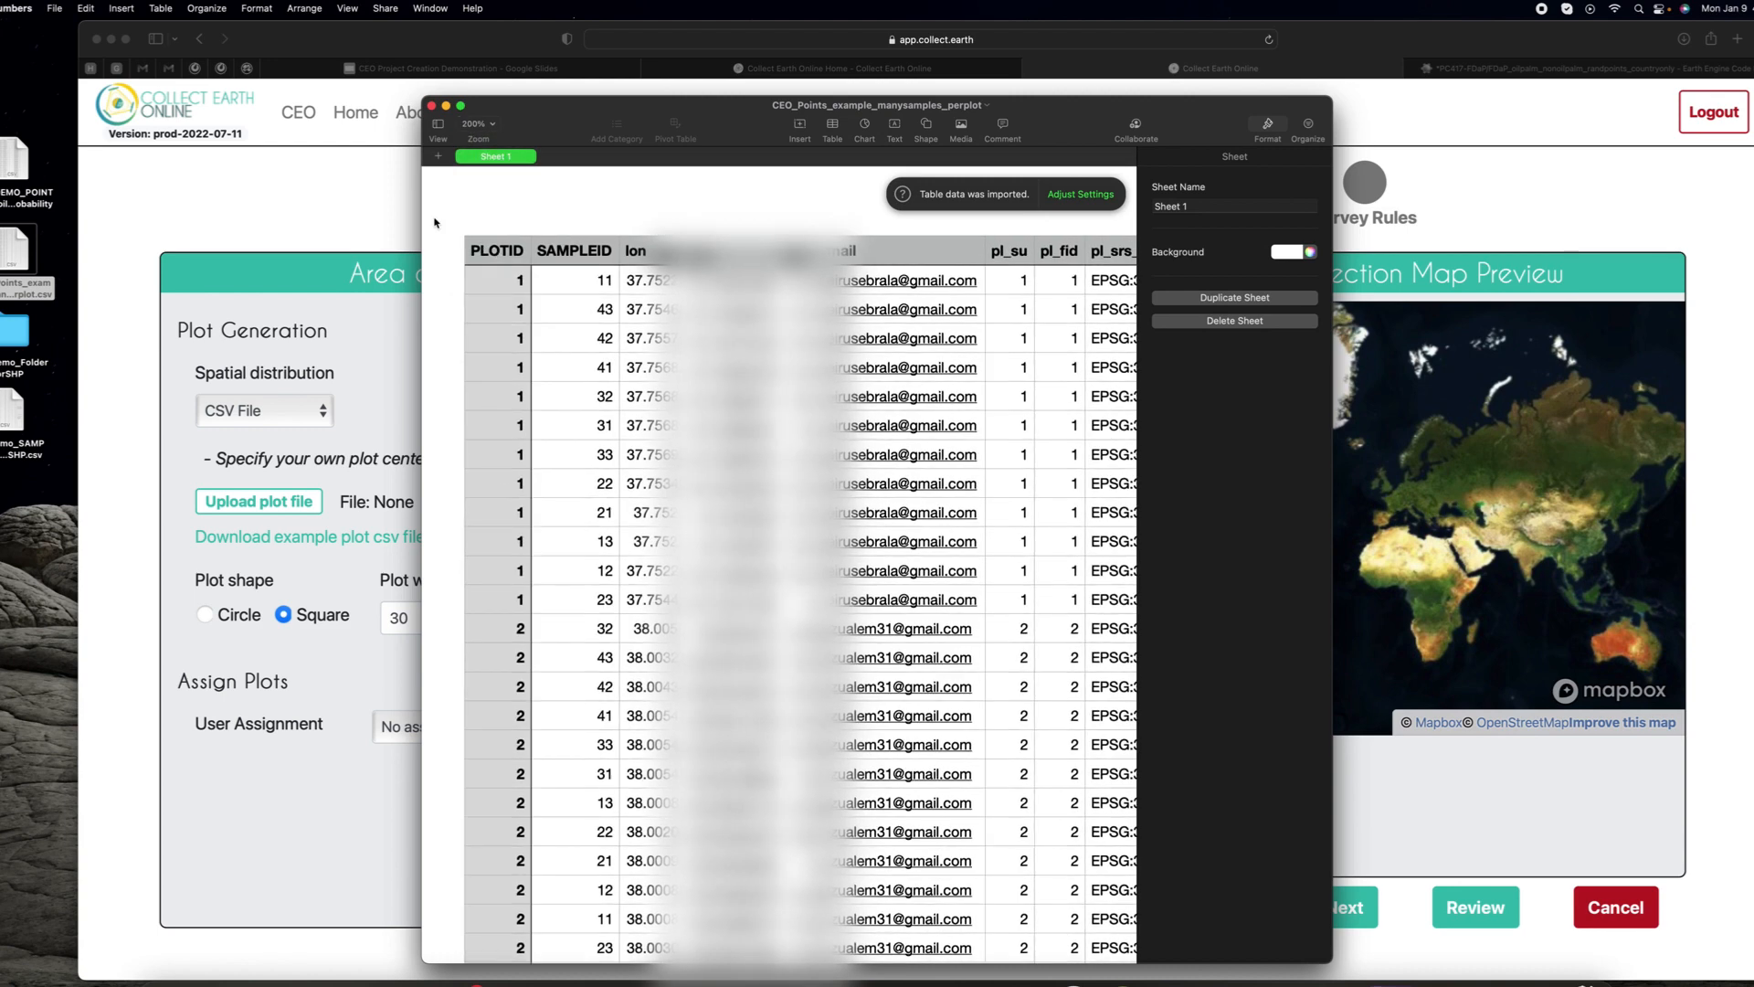
pyautogui.click(420, 221)
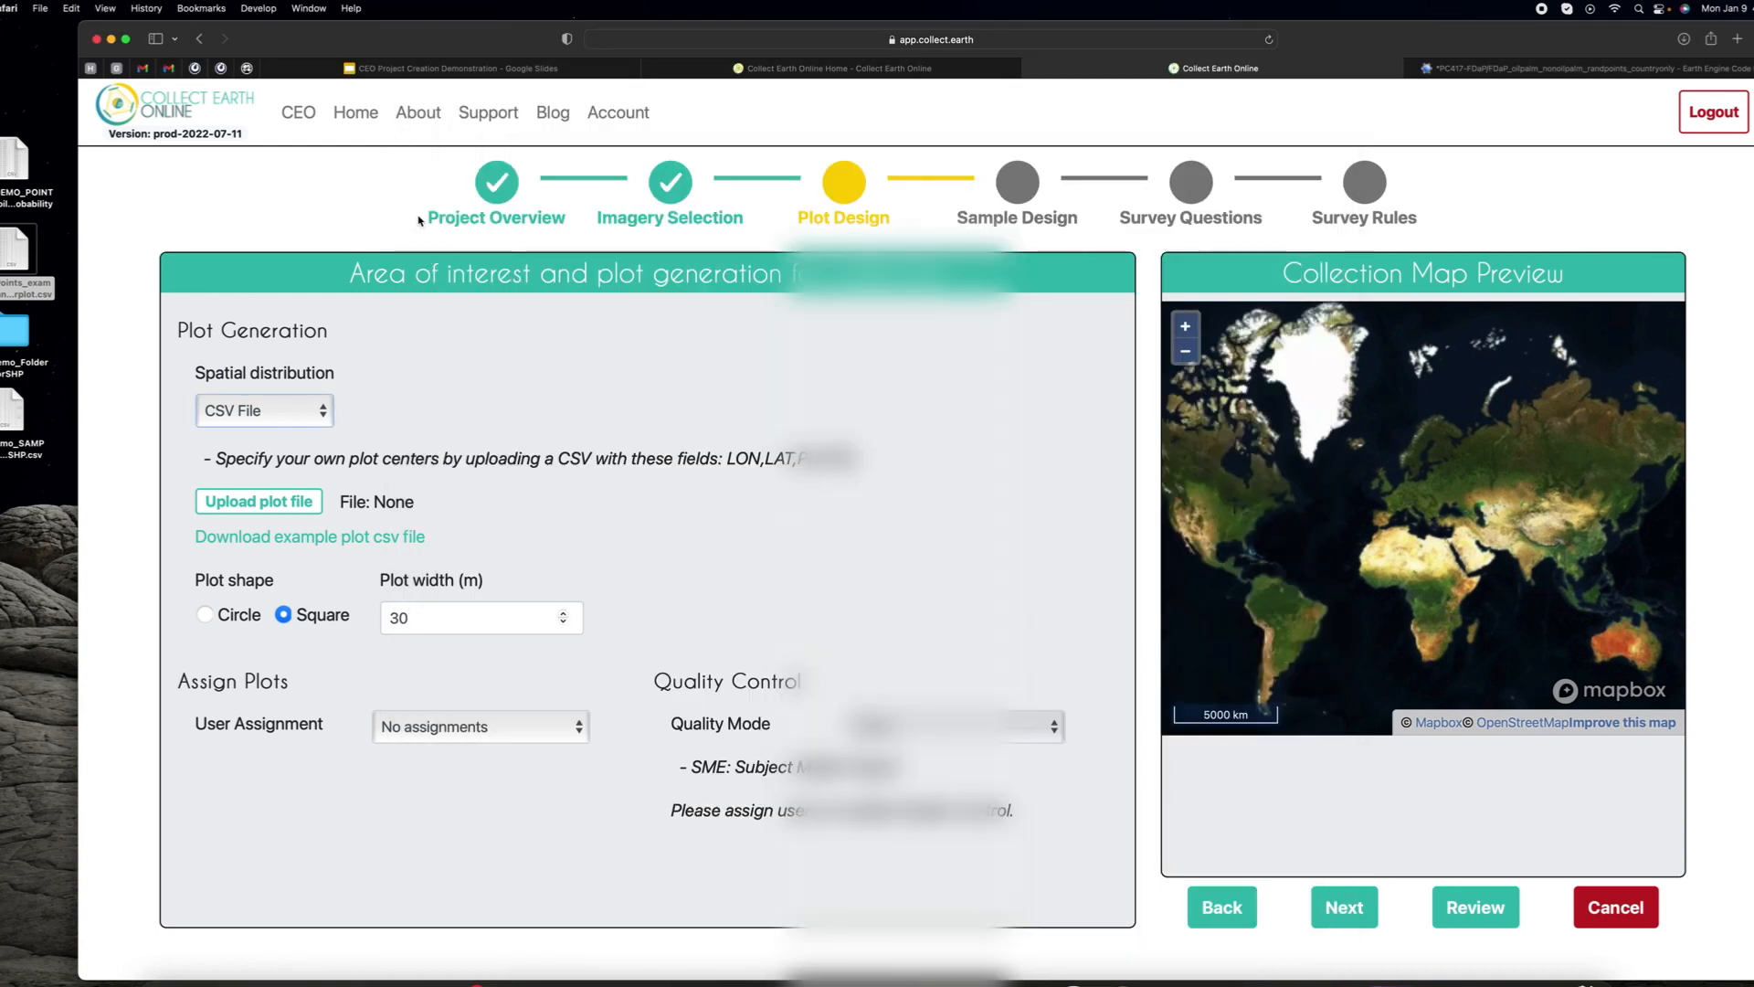
pyautogui.doubleClick(51, 298)
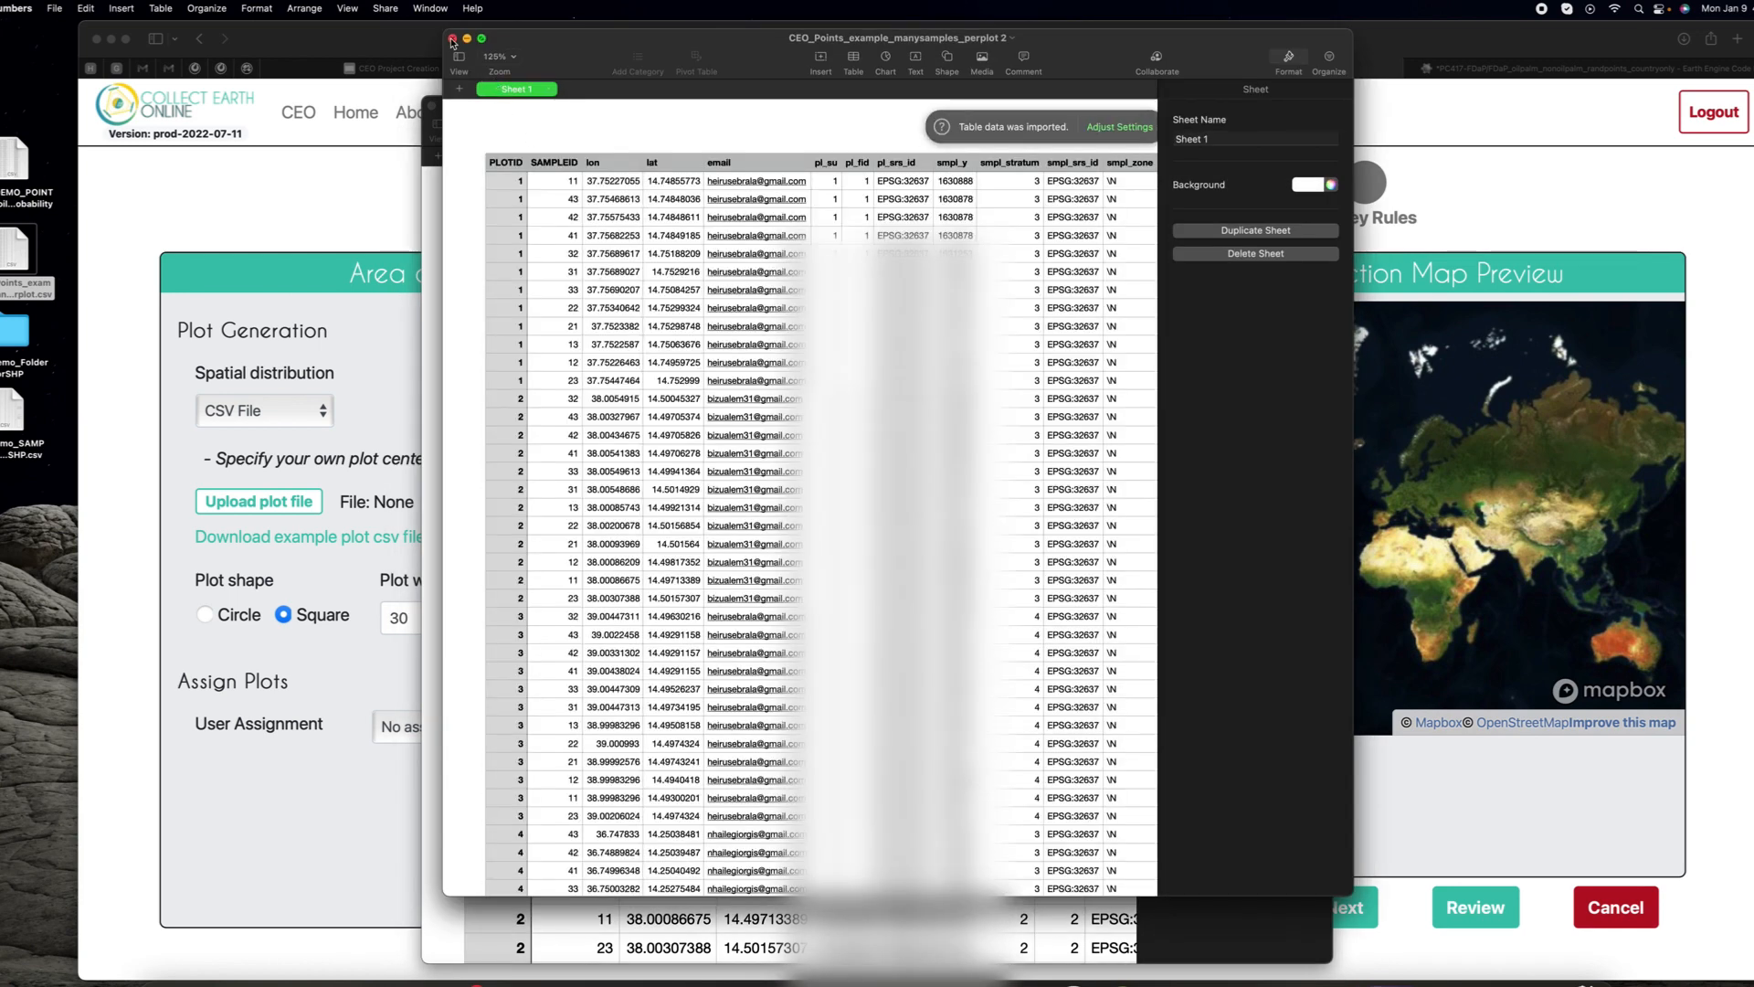
pyautogui.click(452, 39)
pyautogui.moveTo(422, 112); pyautogui.dragTo(98, 103)
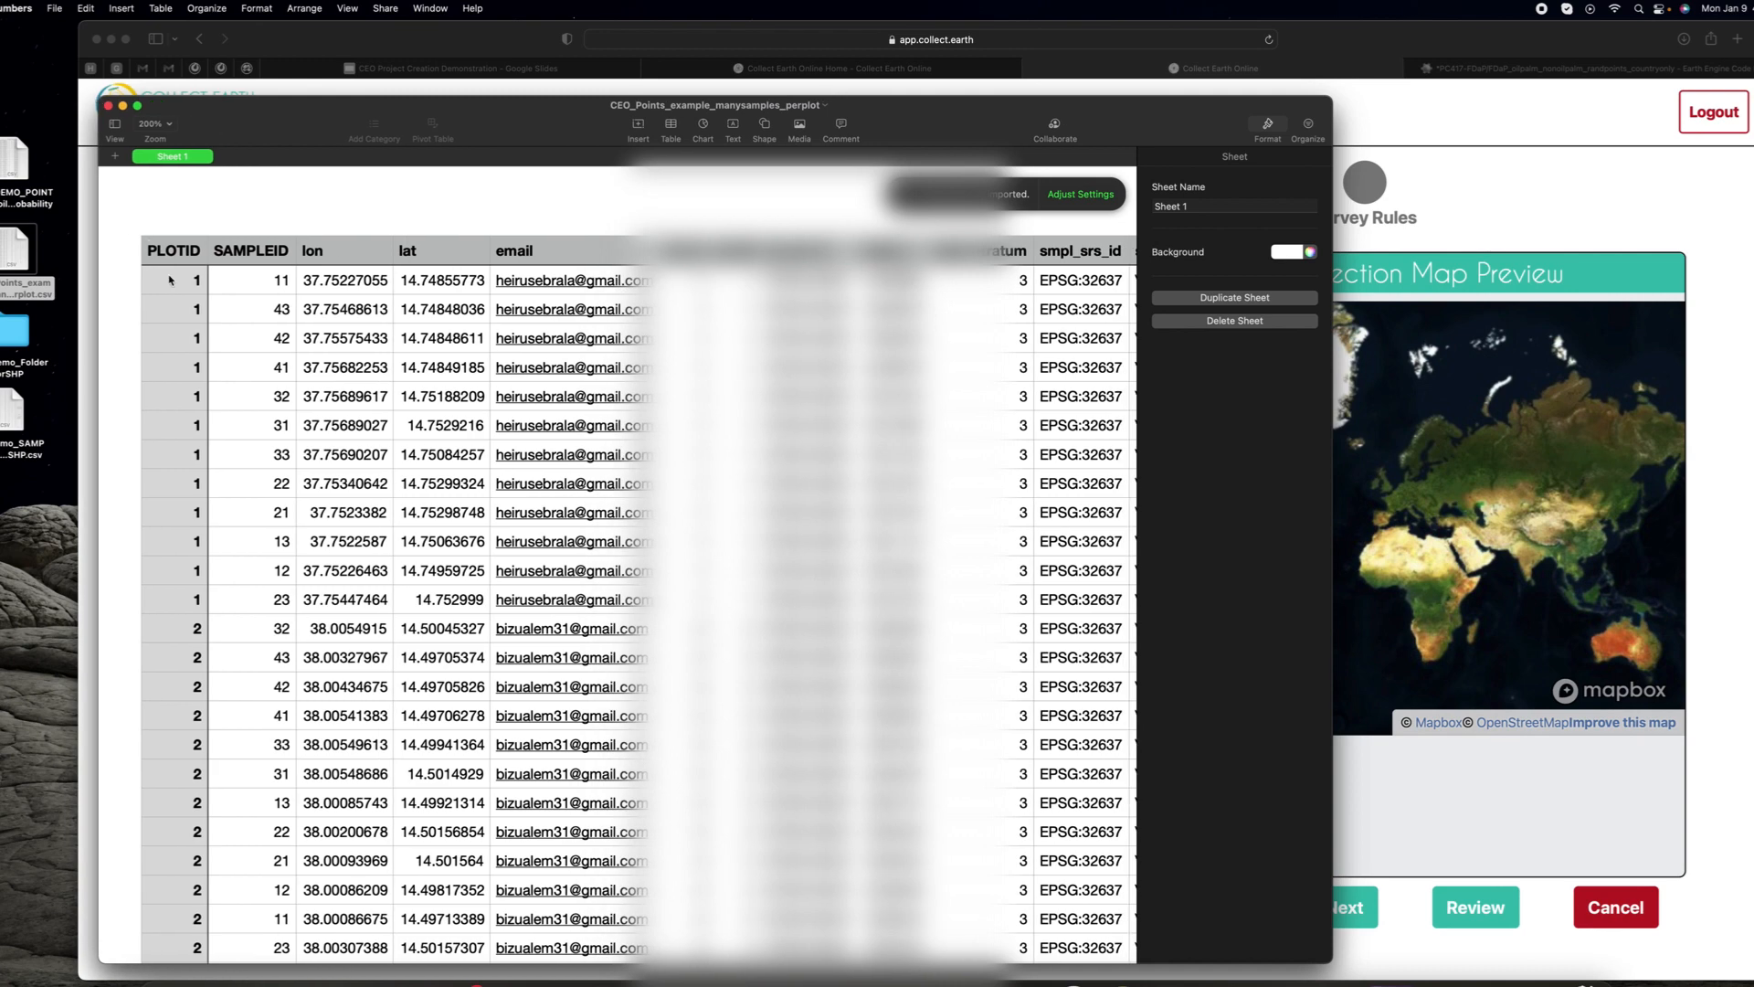
# Step: Examine how the SAMPLEID values are grouped under PLOTID 1 and PLOTID 2, and close the spreadsheet
pyautogui.moveTo(170, 280); pyautogui.dragTo(185, 616)
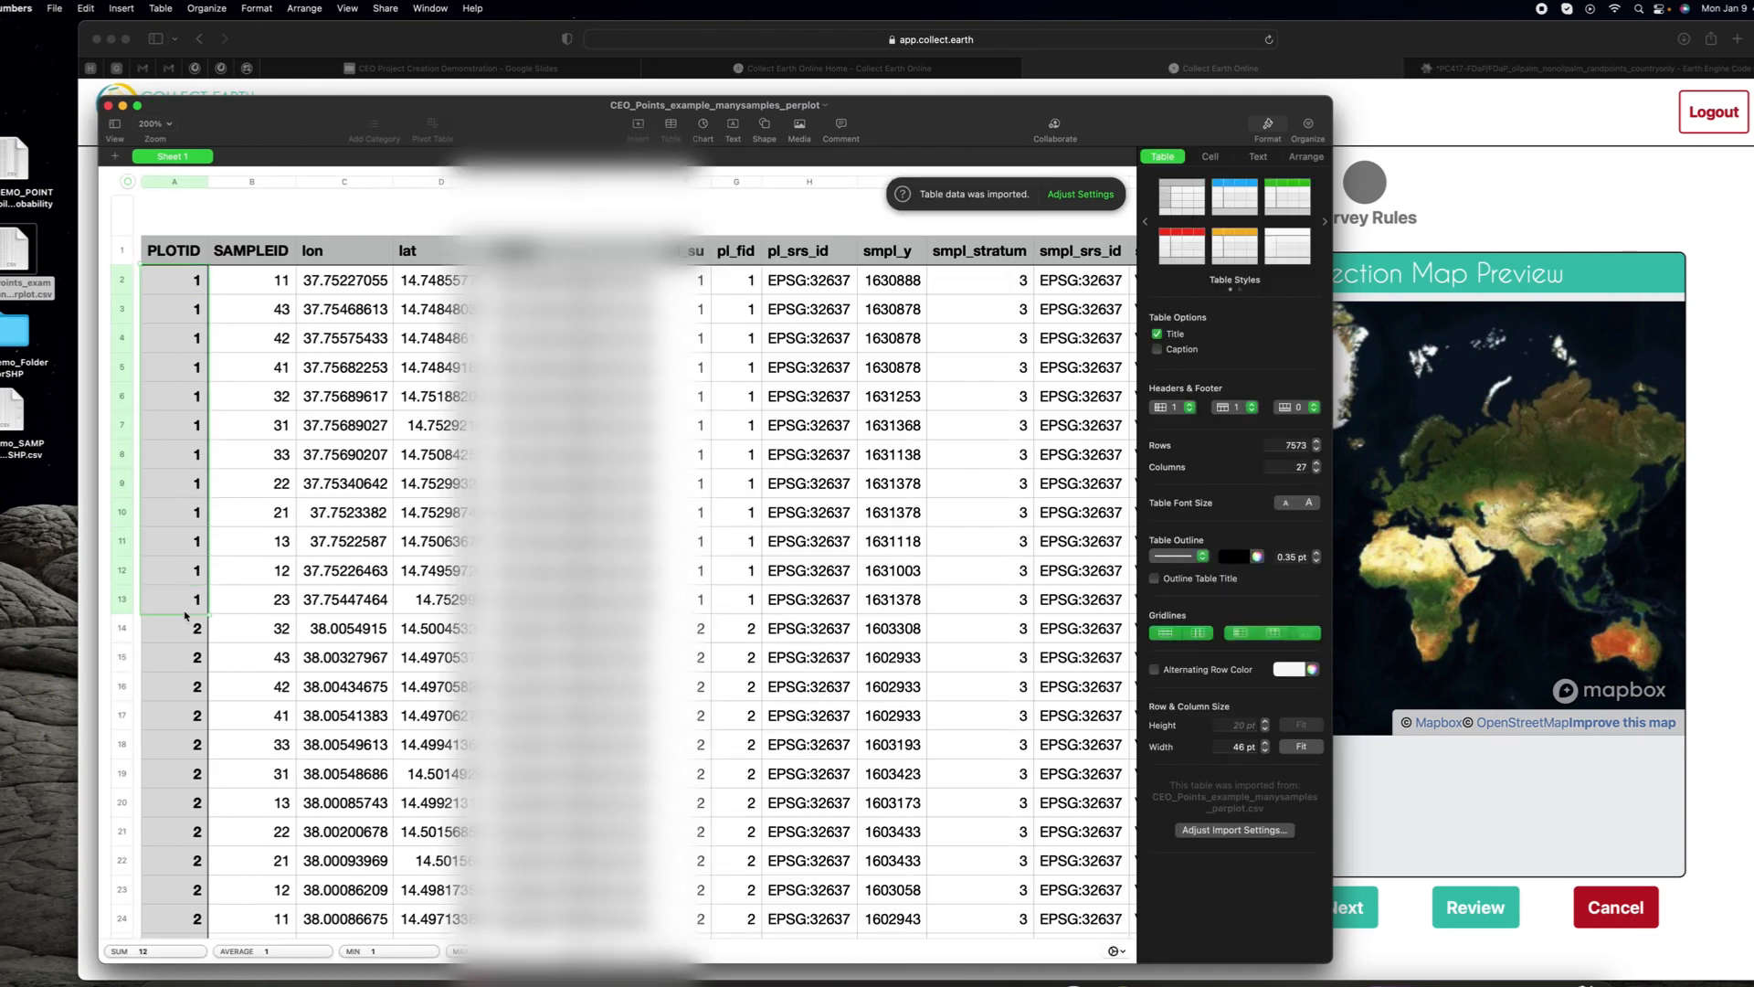
pyautogui.moveTo(252, 279); pyautogui.dragTo(273, 608)
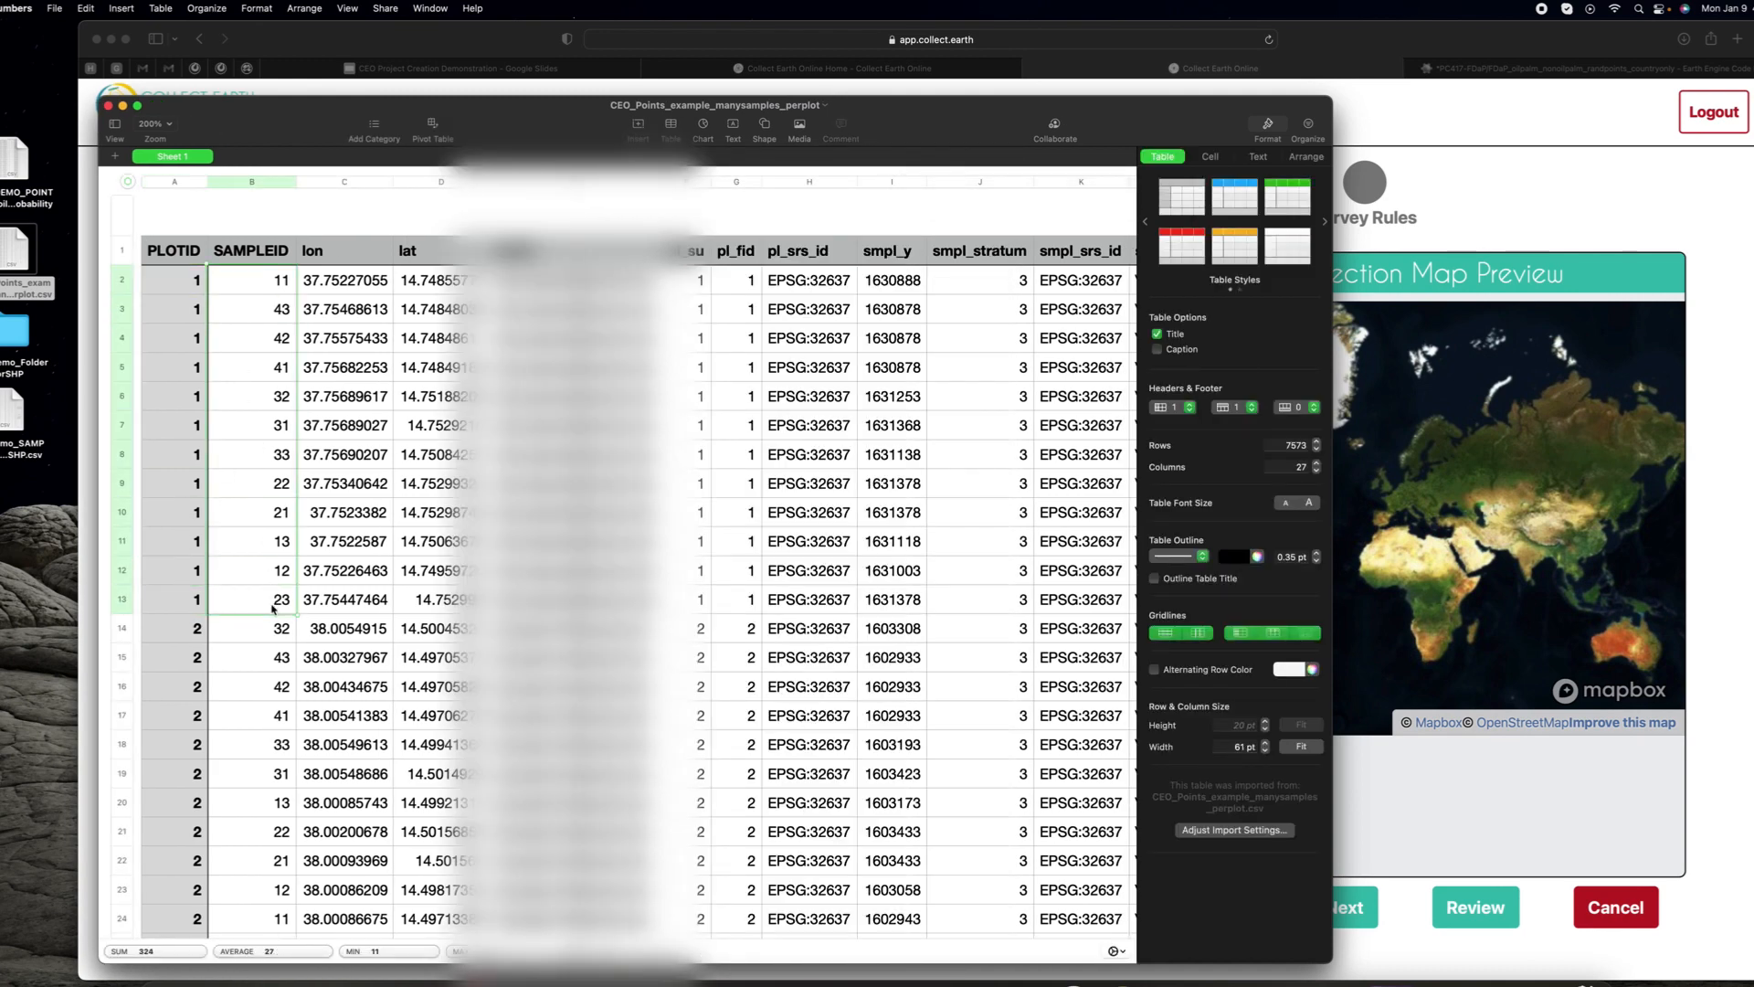
pyautogui.scroll(-1, 272, 608)
pyautogui.click(192, 601)
pyautogui.moveTo(192, 603); pyautogui.dragTo(194, 909)
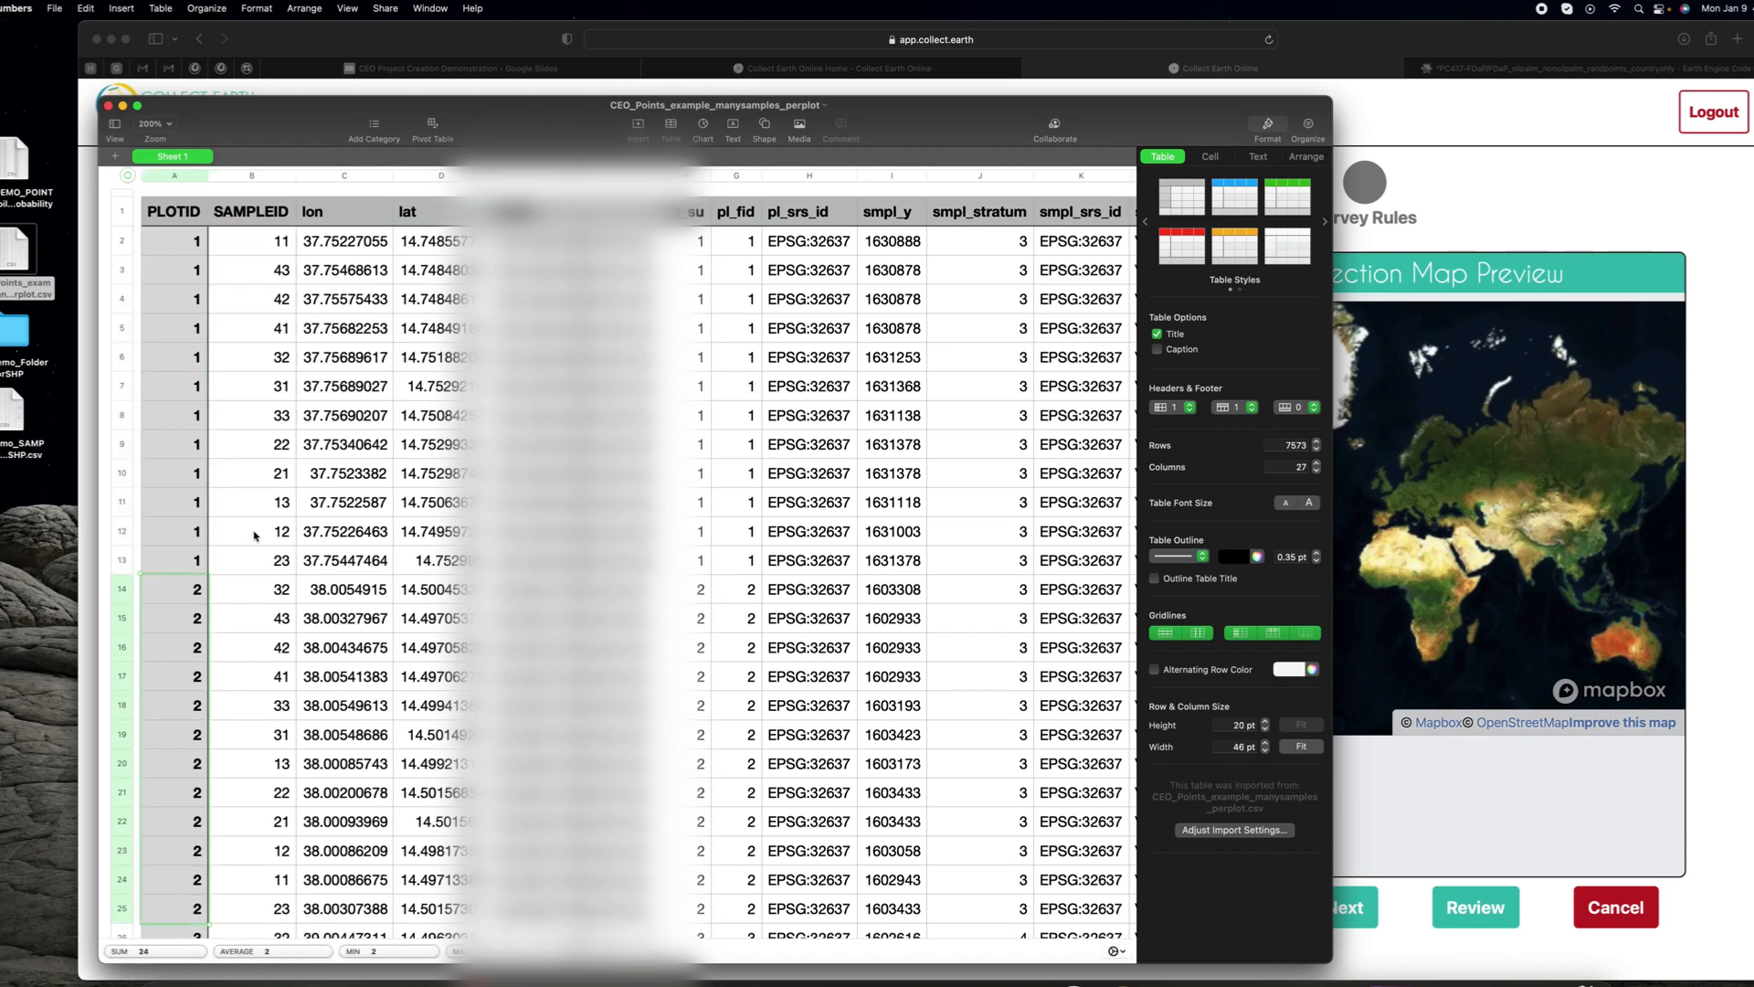
pyautogui.moveTo(276, 591); pyautogui.dragTo(285, 803)
pyautogui.scroll(3, 285, 795)
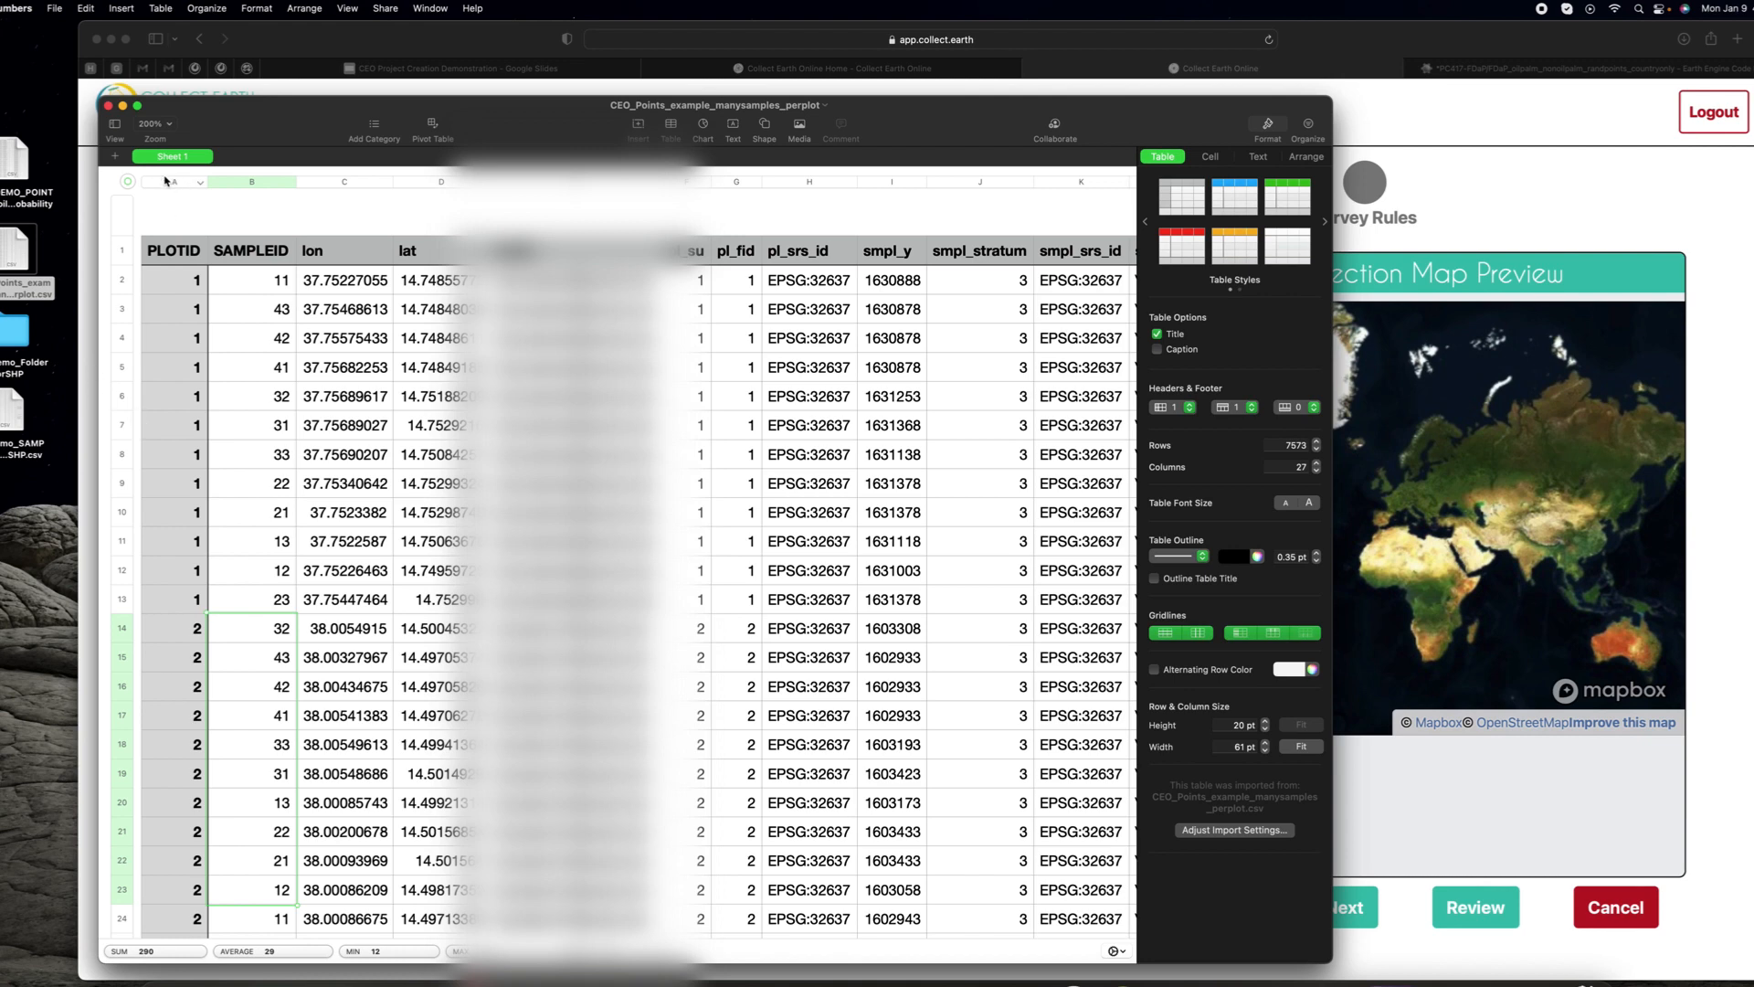
pyautogui.click(108, 107)
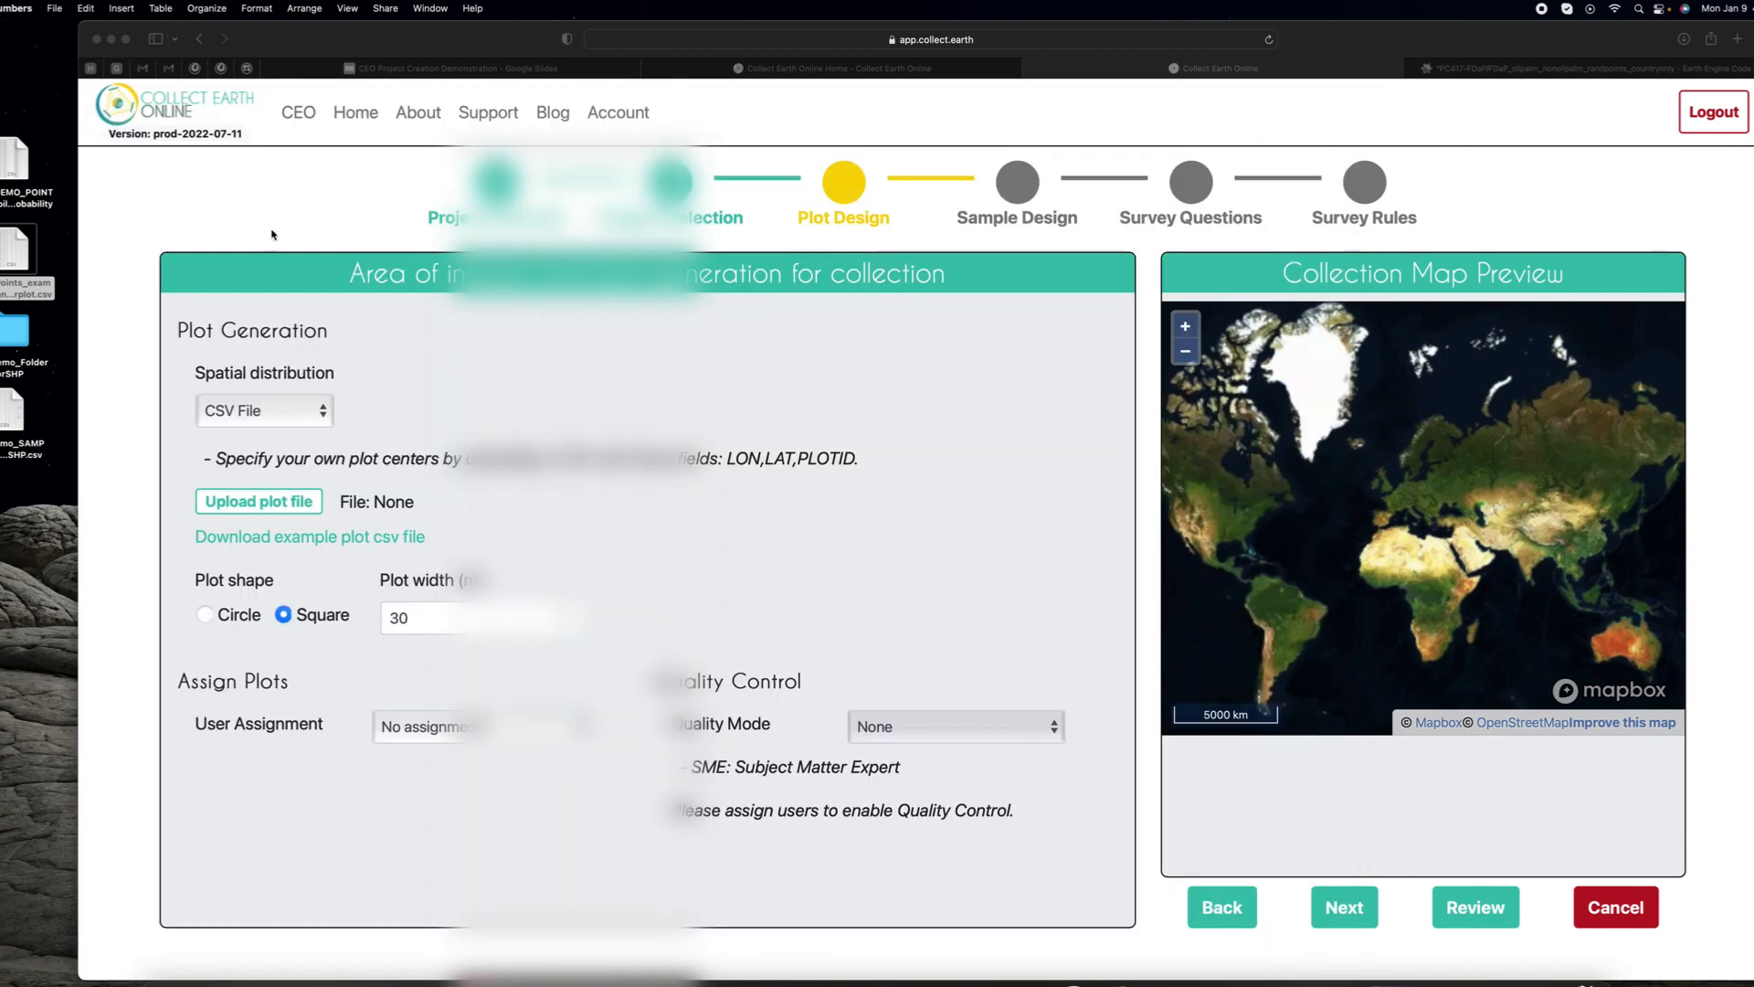
# Step: Change the spatial distribution of the project plots to SHP File
pyautogui.click(277, 414)
pyautogui.click(277, 414)
pyautogui.click(277, 430)
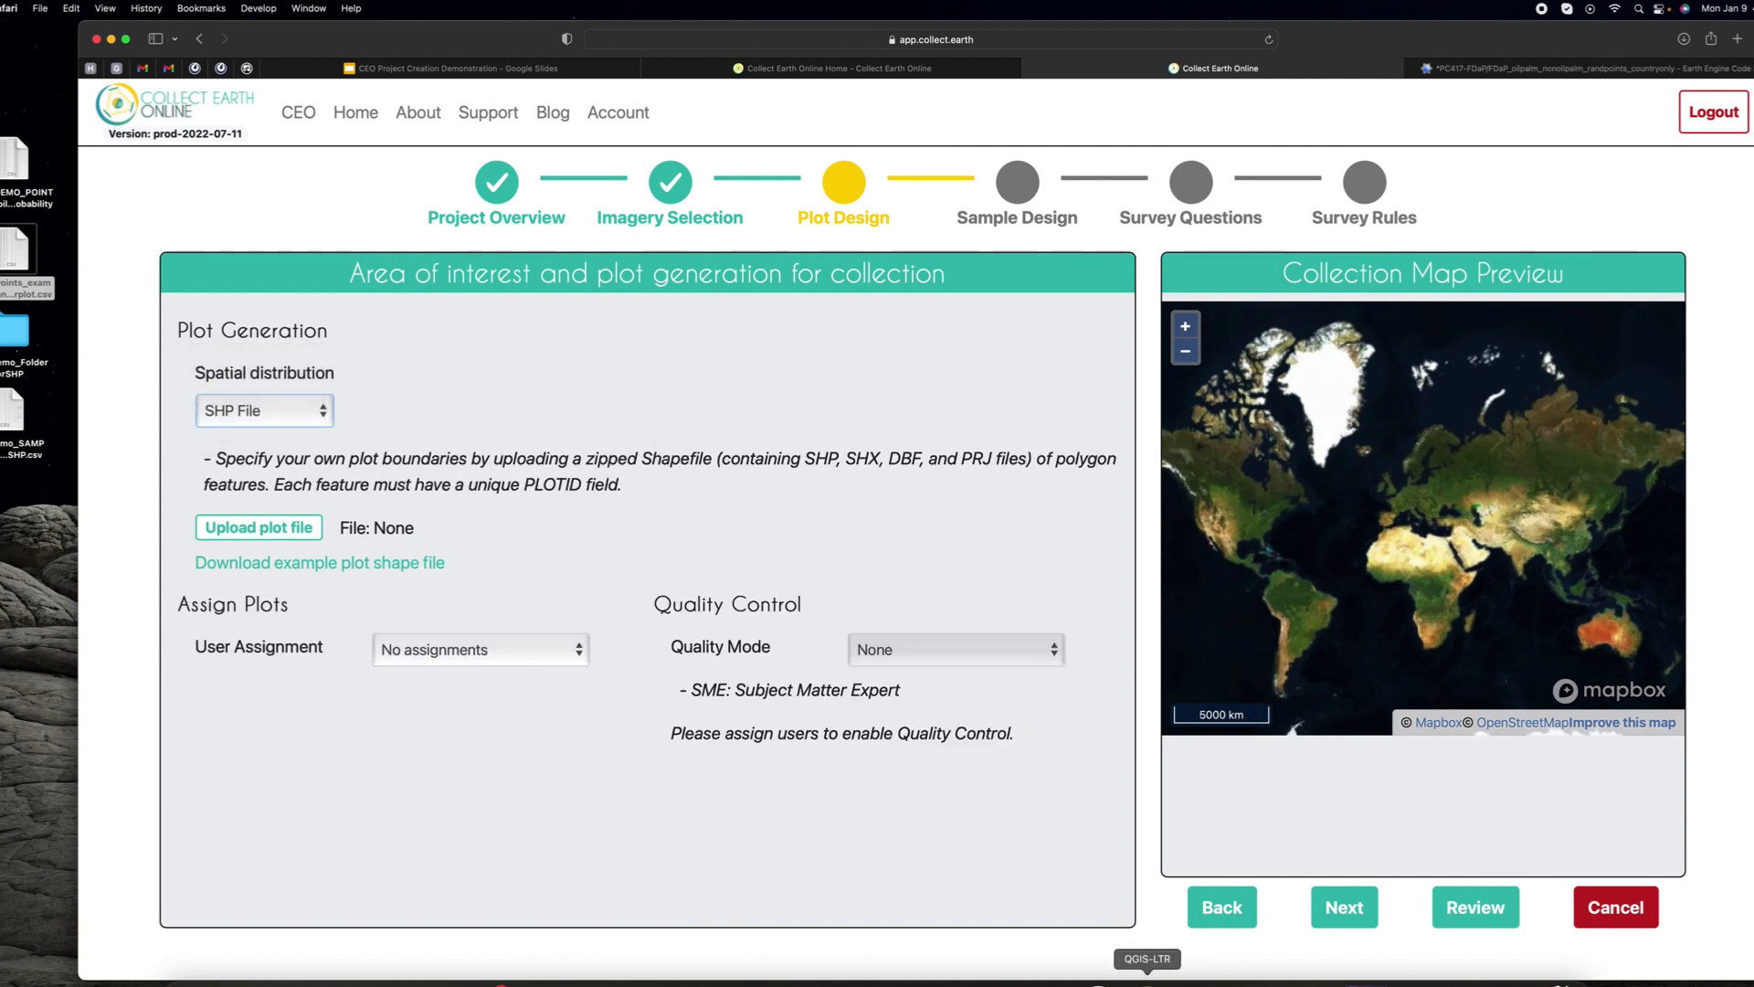
# Step: Switch to QGIS and hide the CEO_Points_example_manysamples_perplot layer to view the Ethiopia plot polygons alone
pyautogui.click(1147, 980)
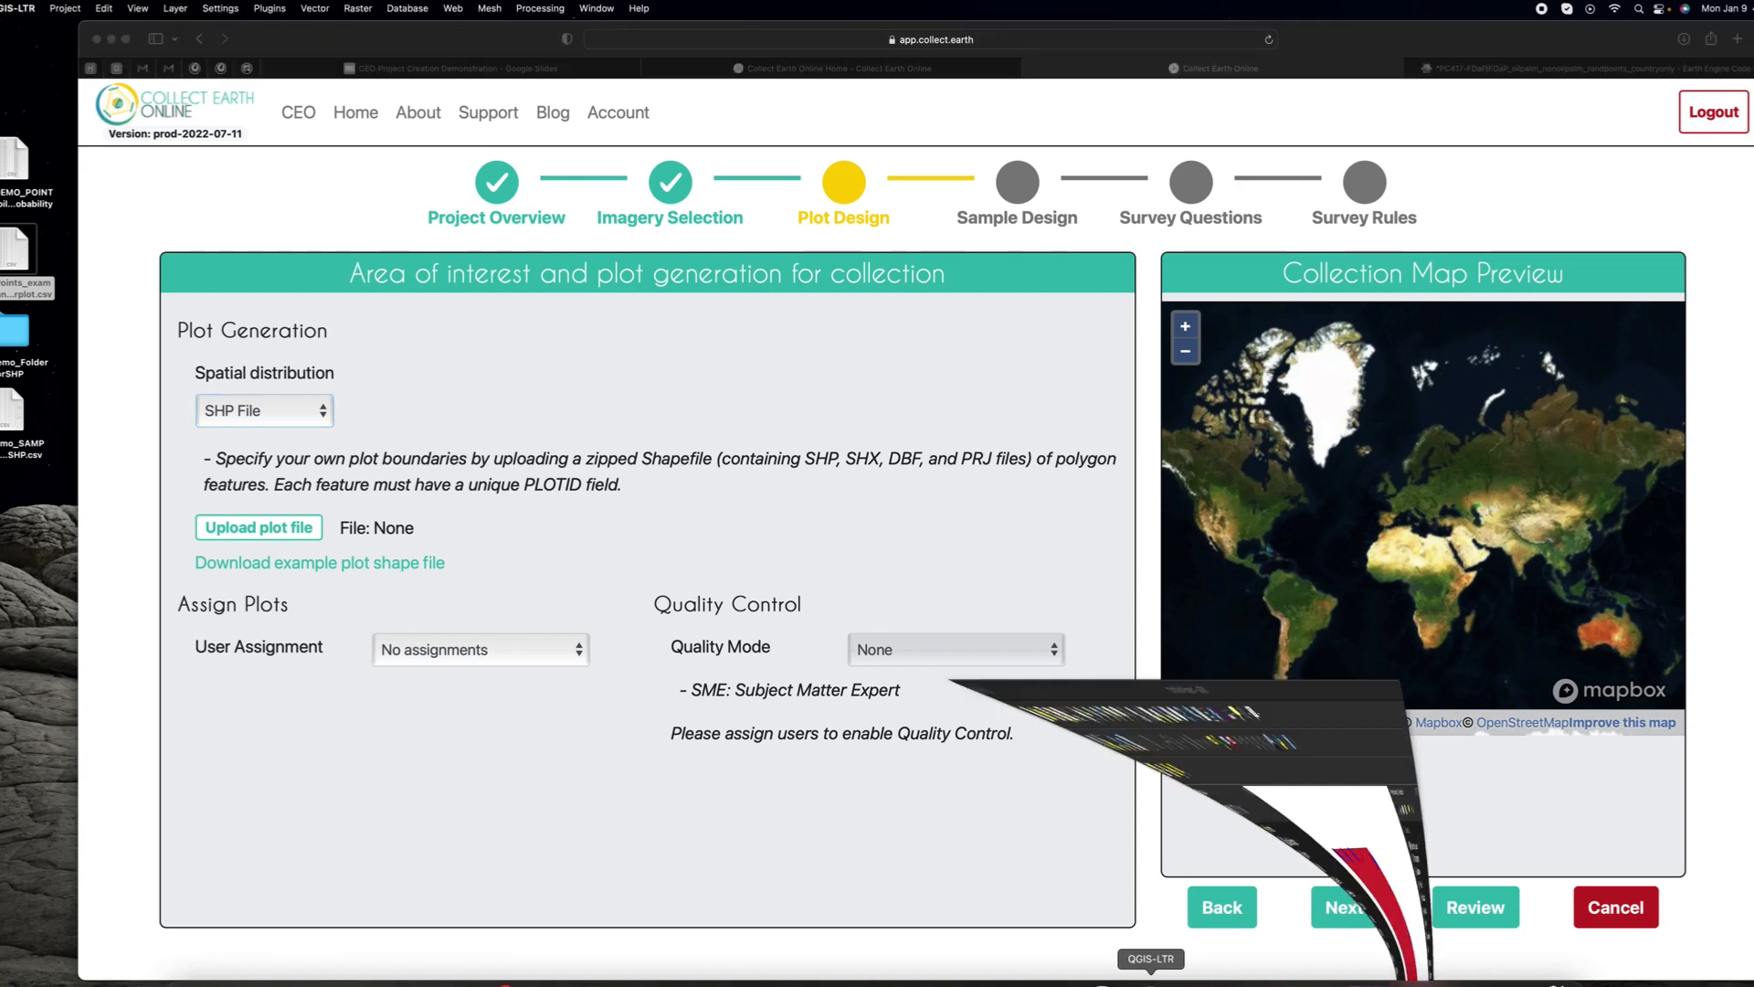
pyautogui.scroll(-8, 756, 778)
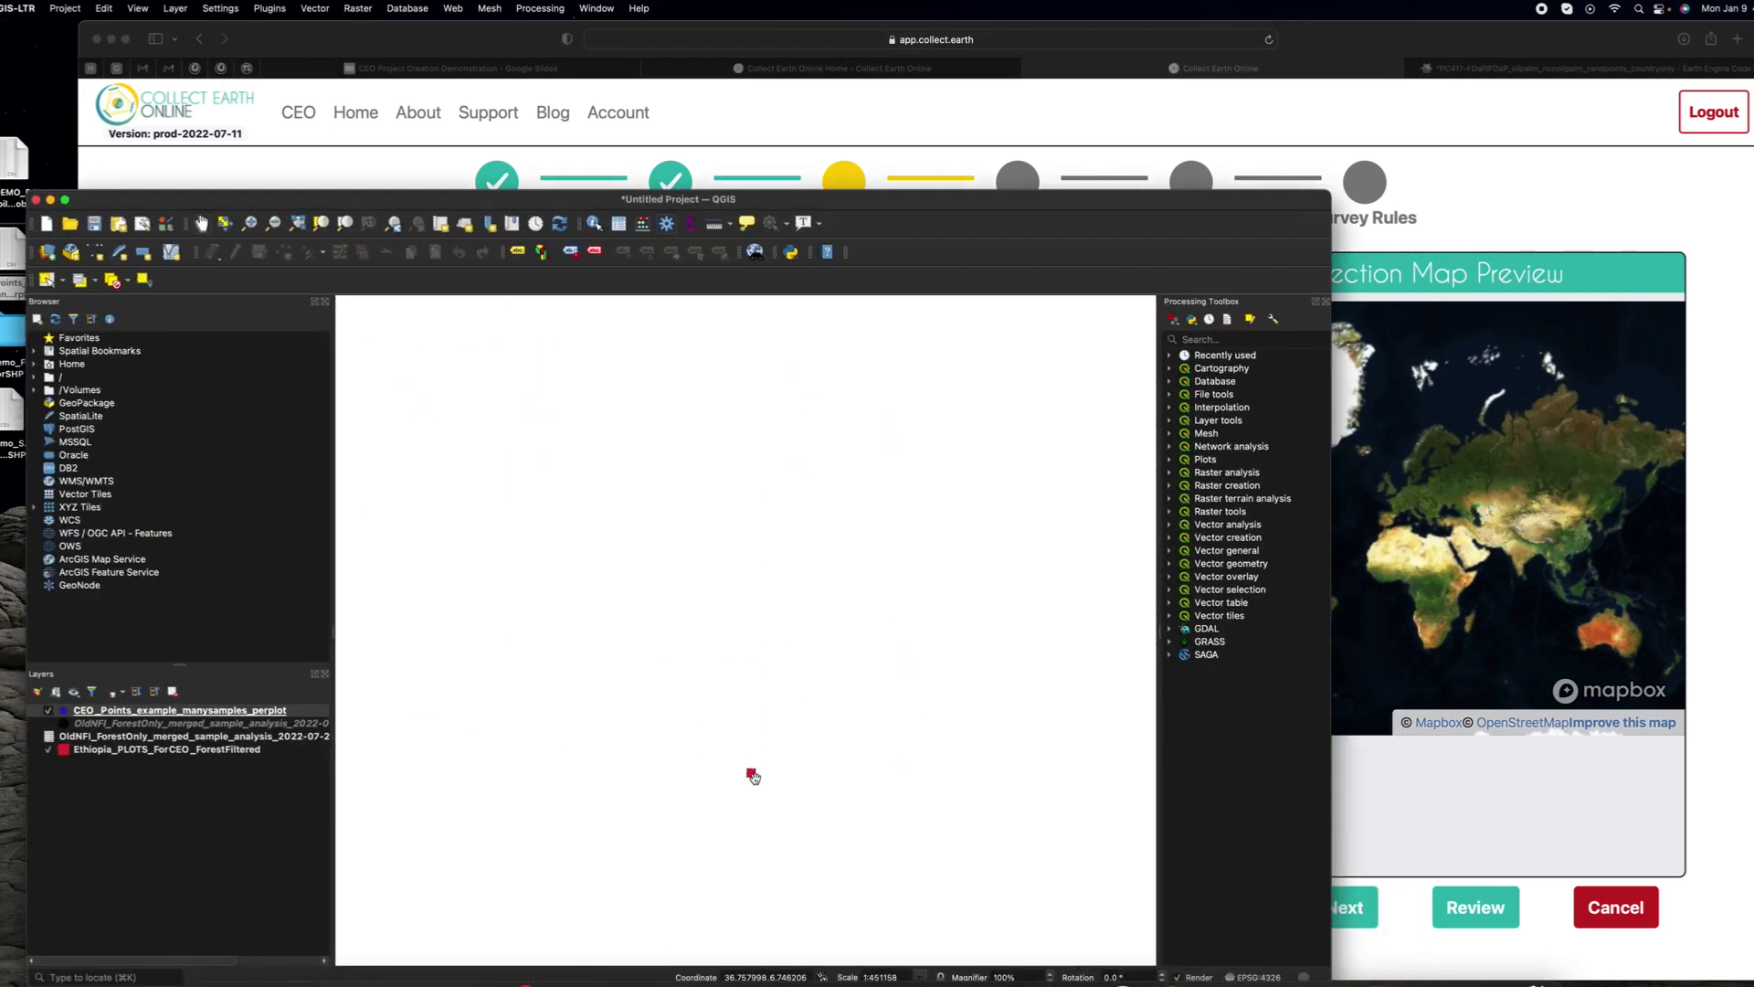
pyautogui.click(47, 710)
pyautogui.scroll(2, 595, 664)
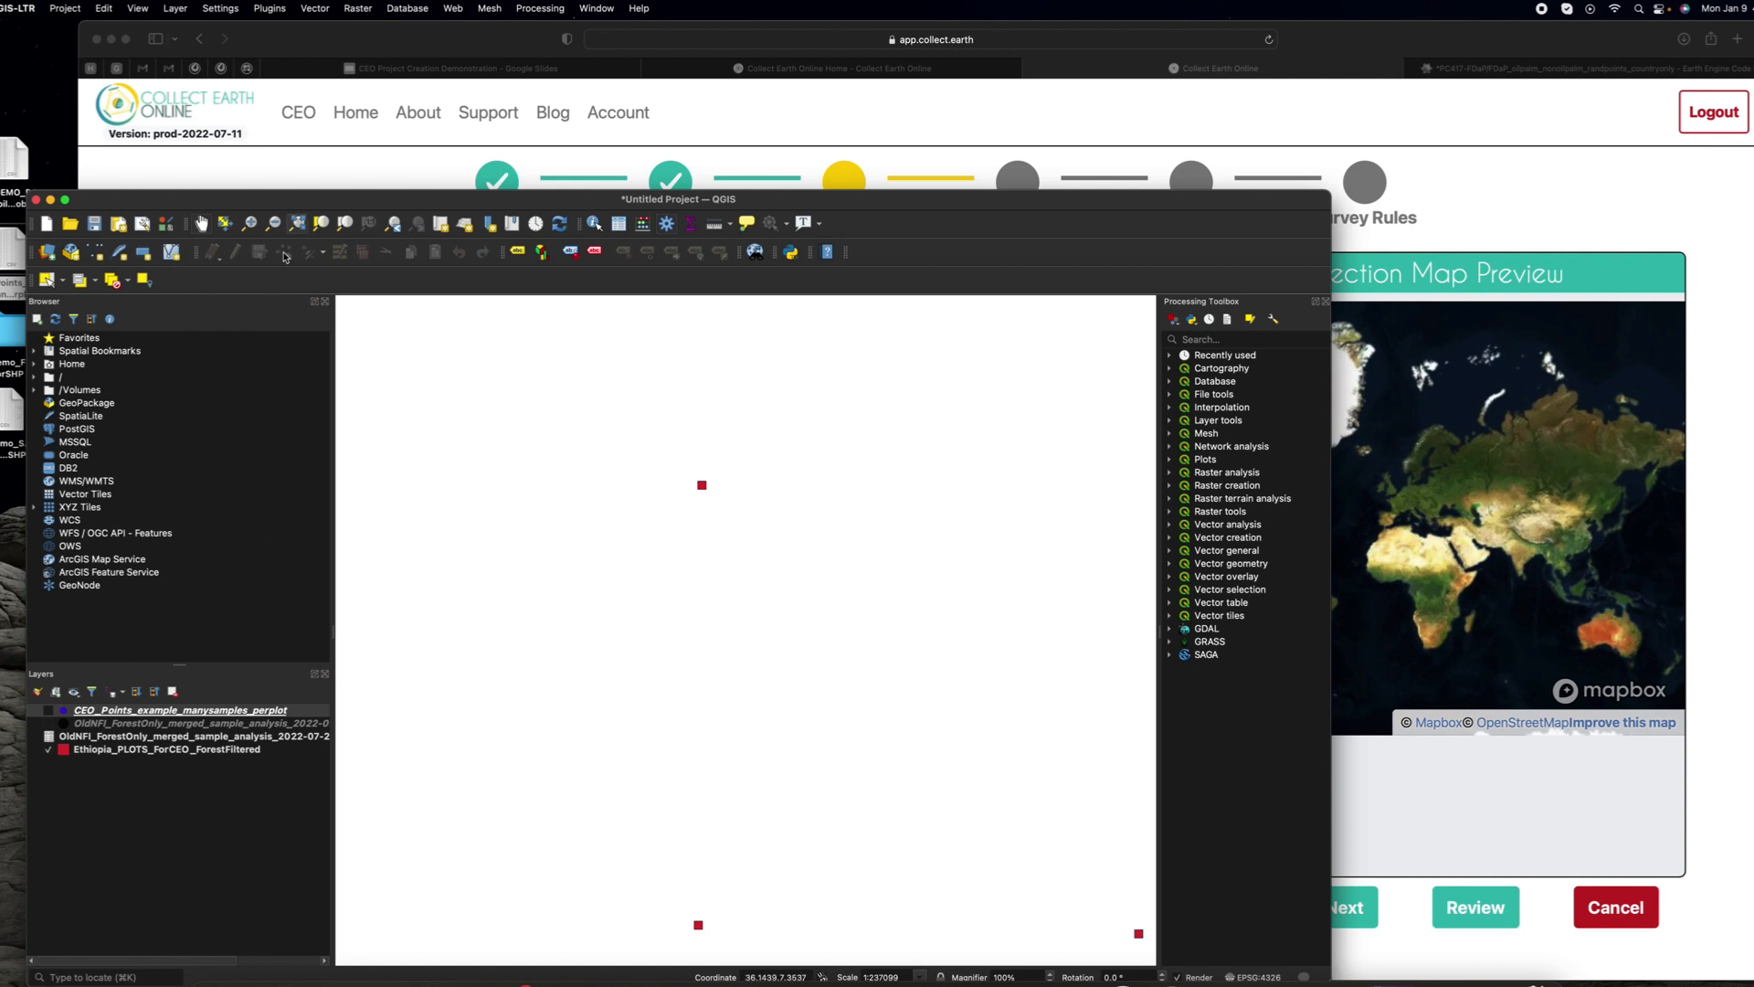
# Step: Open the CEO_Demo_FolderForSHP desktop folder and select the Ethiopia_PLOTS_ForCEO_ForestFiltered component files from .cpg through .shx
pyautogui.click(12, 340)
pyautogui.doubleClick(12, 339)
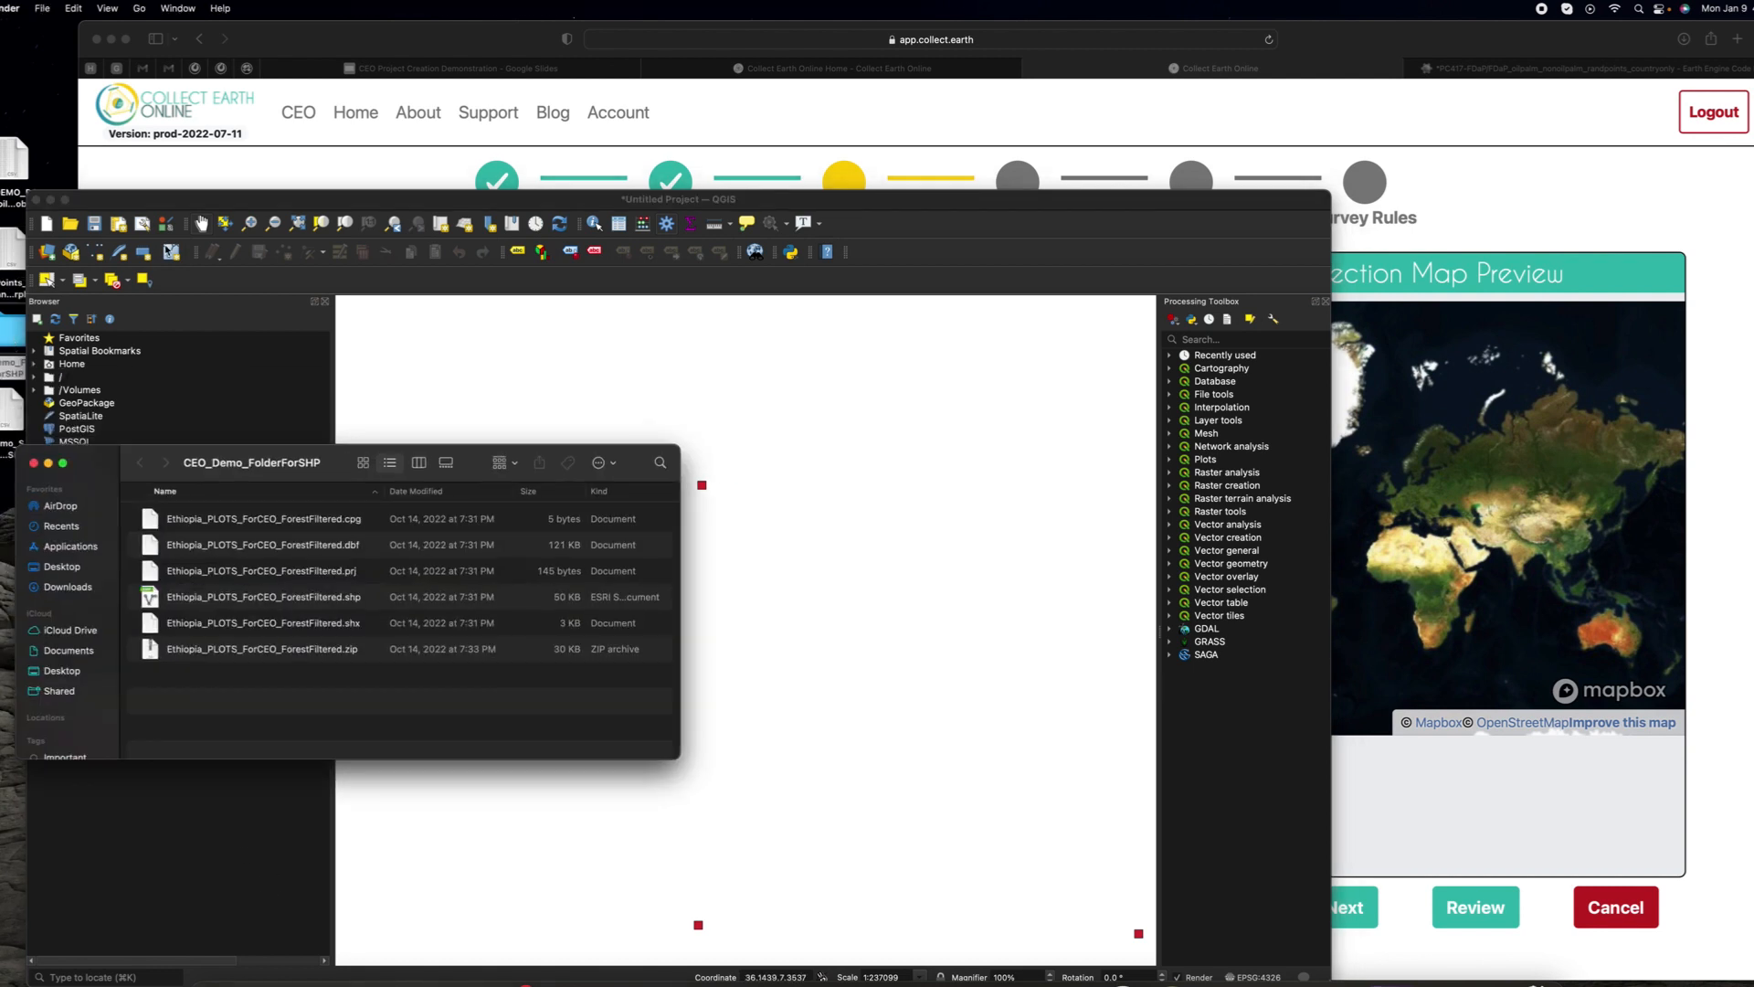
pyautogui.click(203, 521)
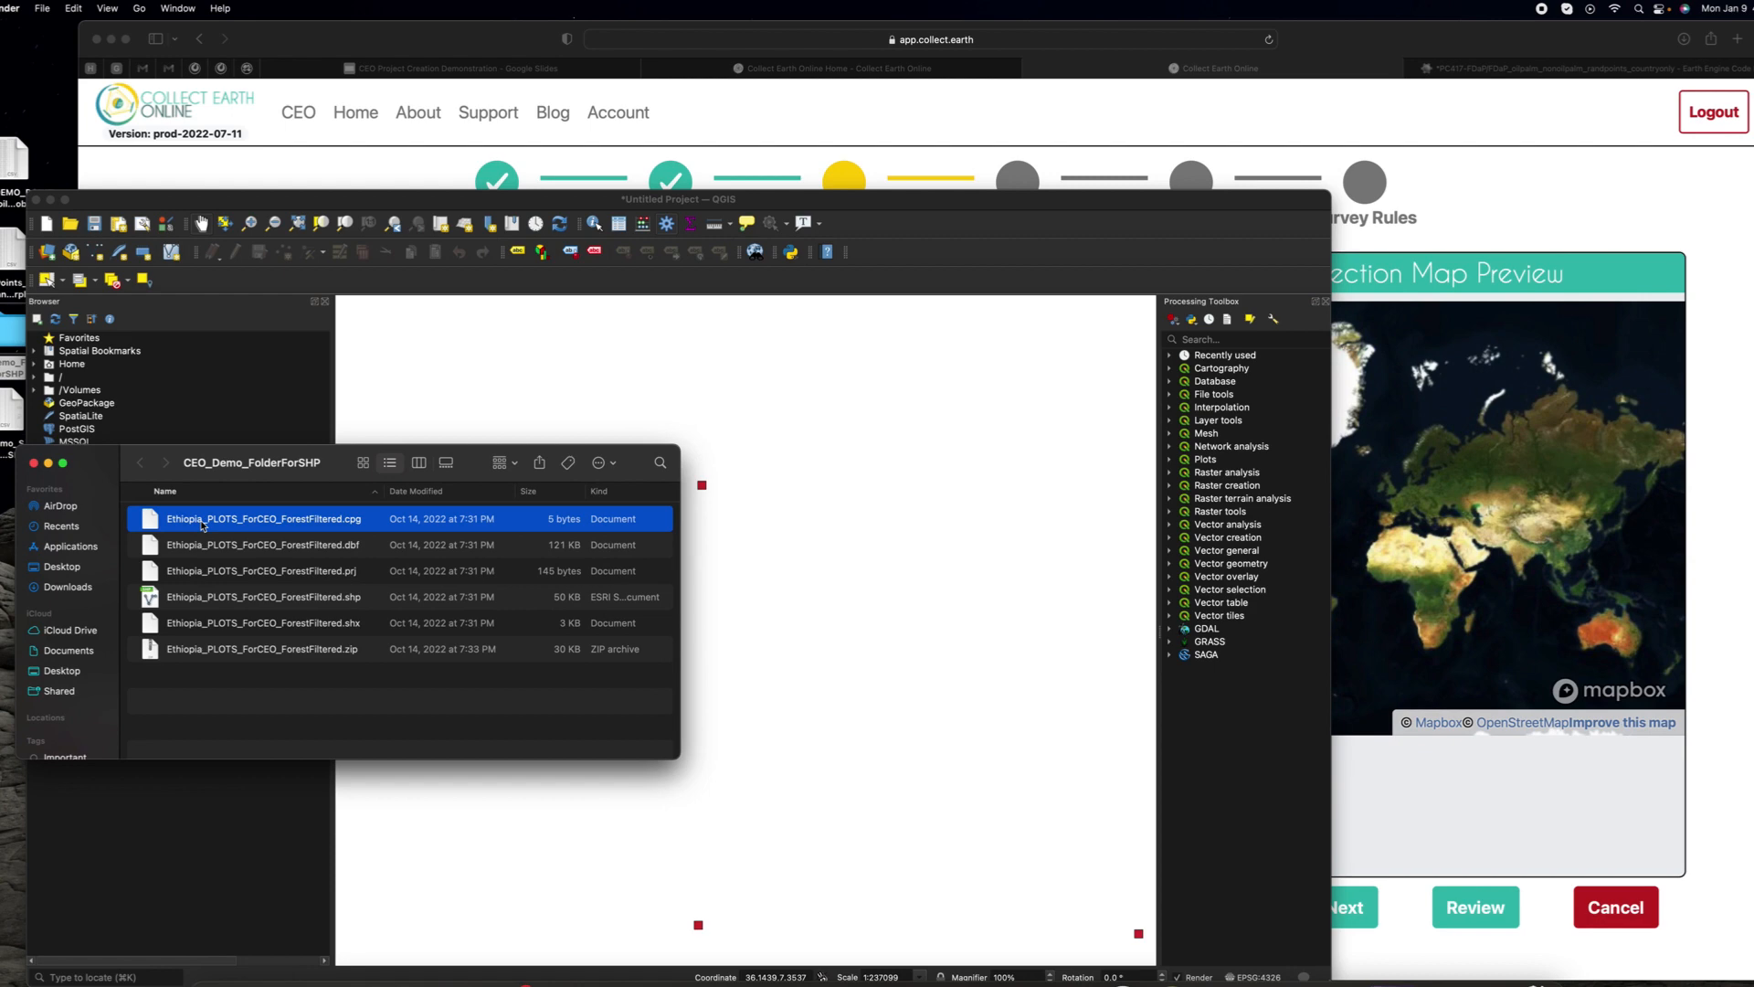
pyautogui.keyDown('shift'); pyautogui.click(222, 626); pyautogui.keyUp('shift')
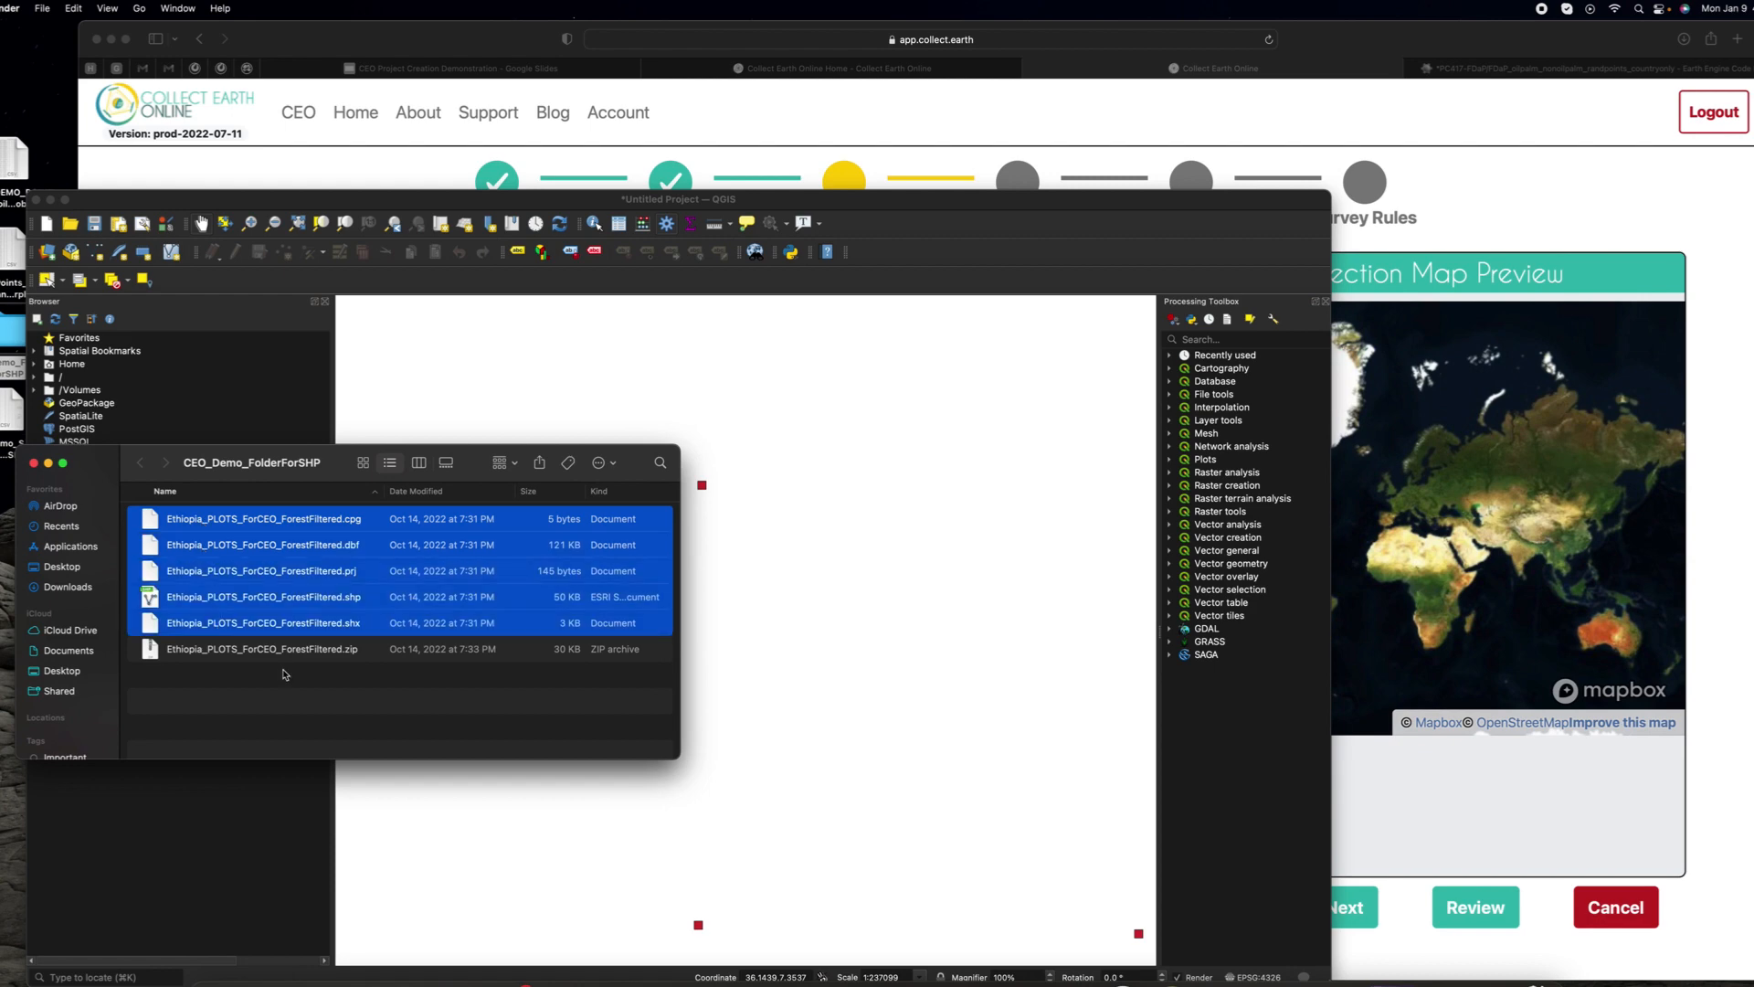
# Step: Highlight the required shapefile components in Collect Earth Online's upload note and bring the CEO_Demo_FolderForSHP folder forward for comparison
pyautogui.click(350, 175)
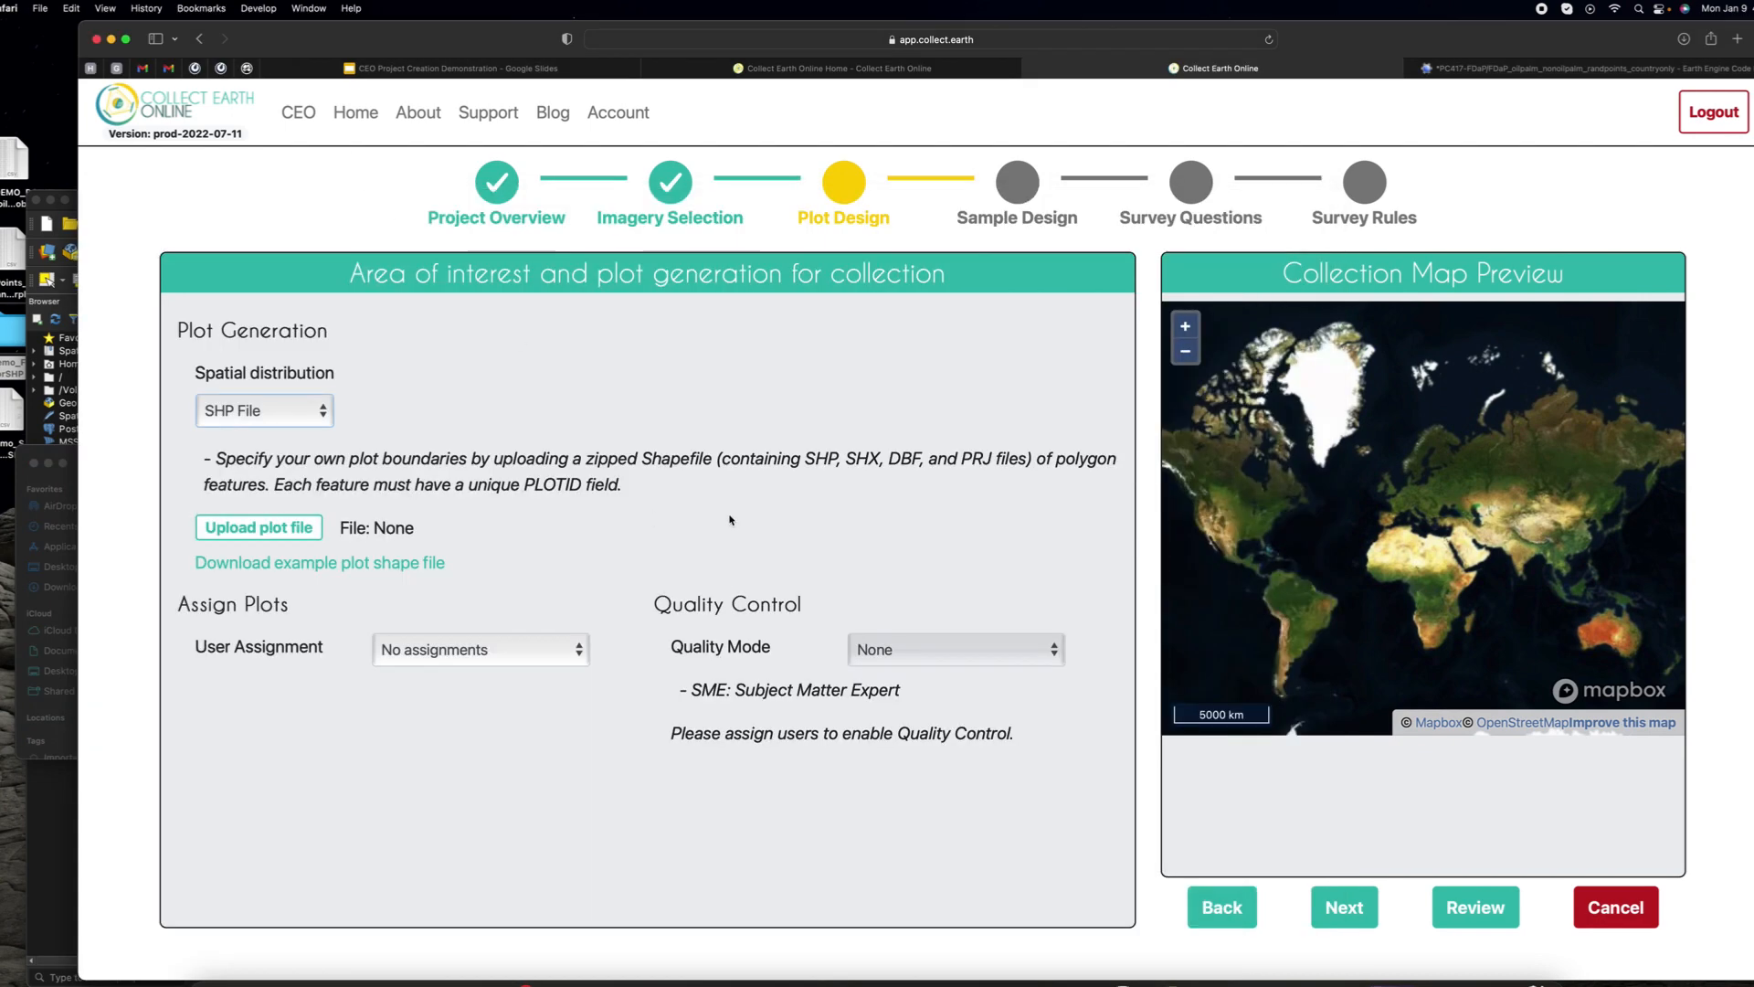
pyautogui.moveTo(721, 459); pyautogui.dragTo(1040, 463)
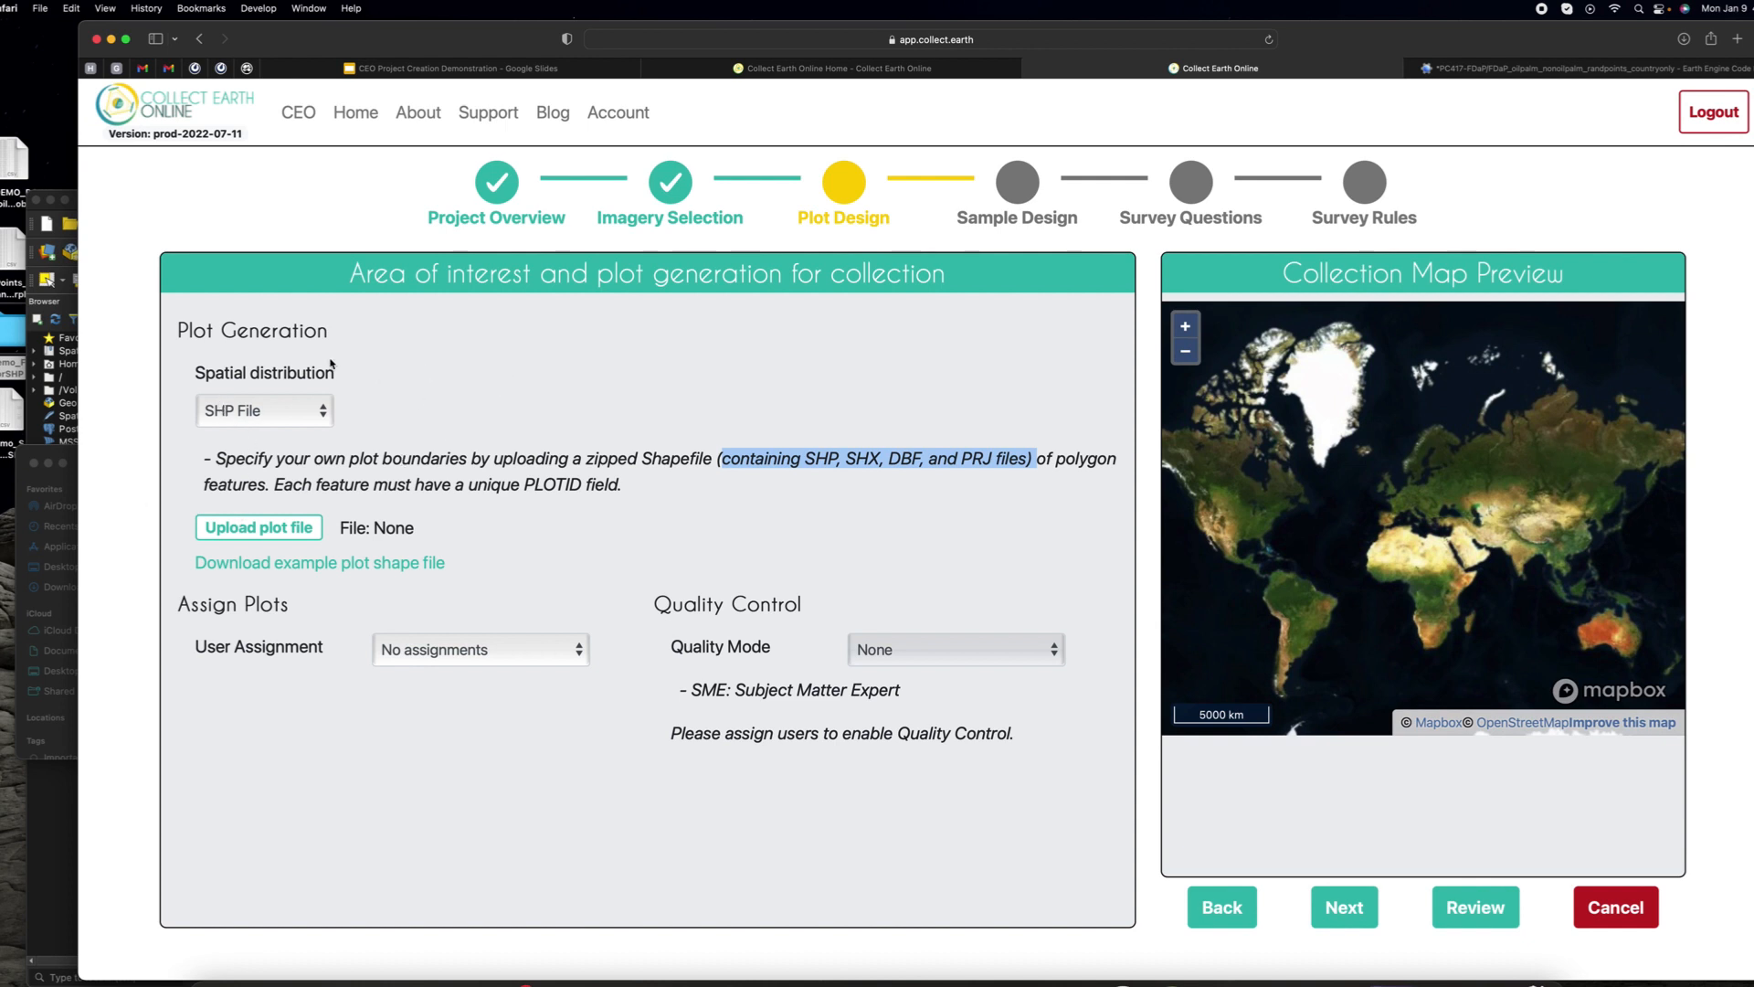
pyautogui.click(64, 481)
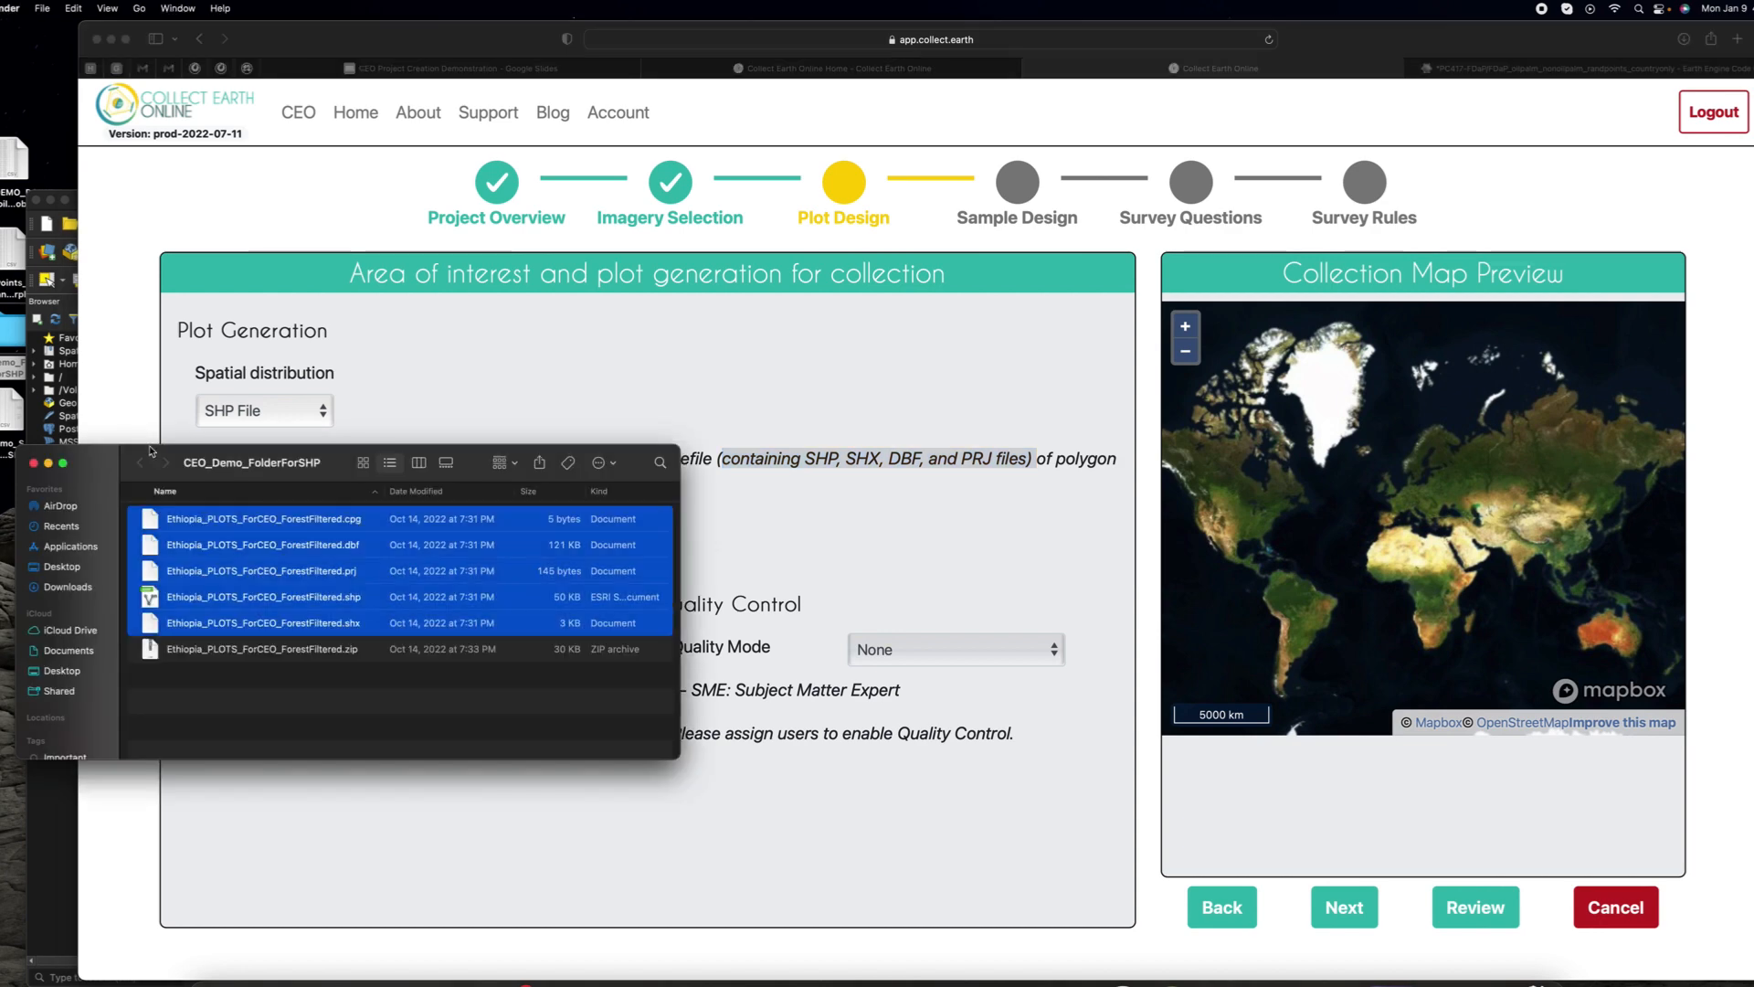
# Step: Switch to QGIS, show the CEO_Points_example_manysamples_perplot layer again, and examine one plot polygon with its sample points up close
pyautogui.click(52, 215)
pyautogui.scroll(3, 721, 500)
pyautogui.scroll(1, 717, 511)
pyautogui.moveTo(705, 536); pyautogui.dragTo(756, 704)
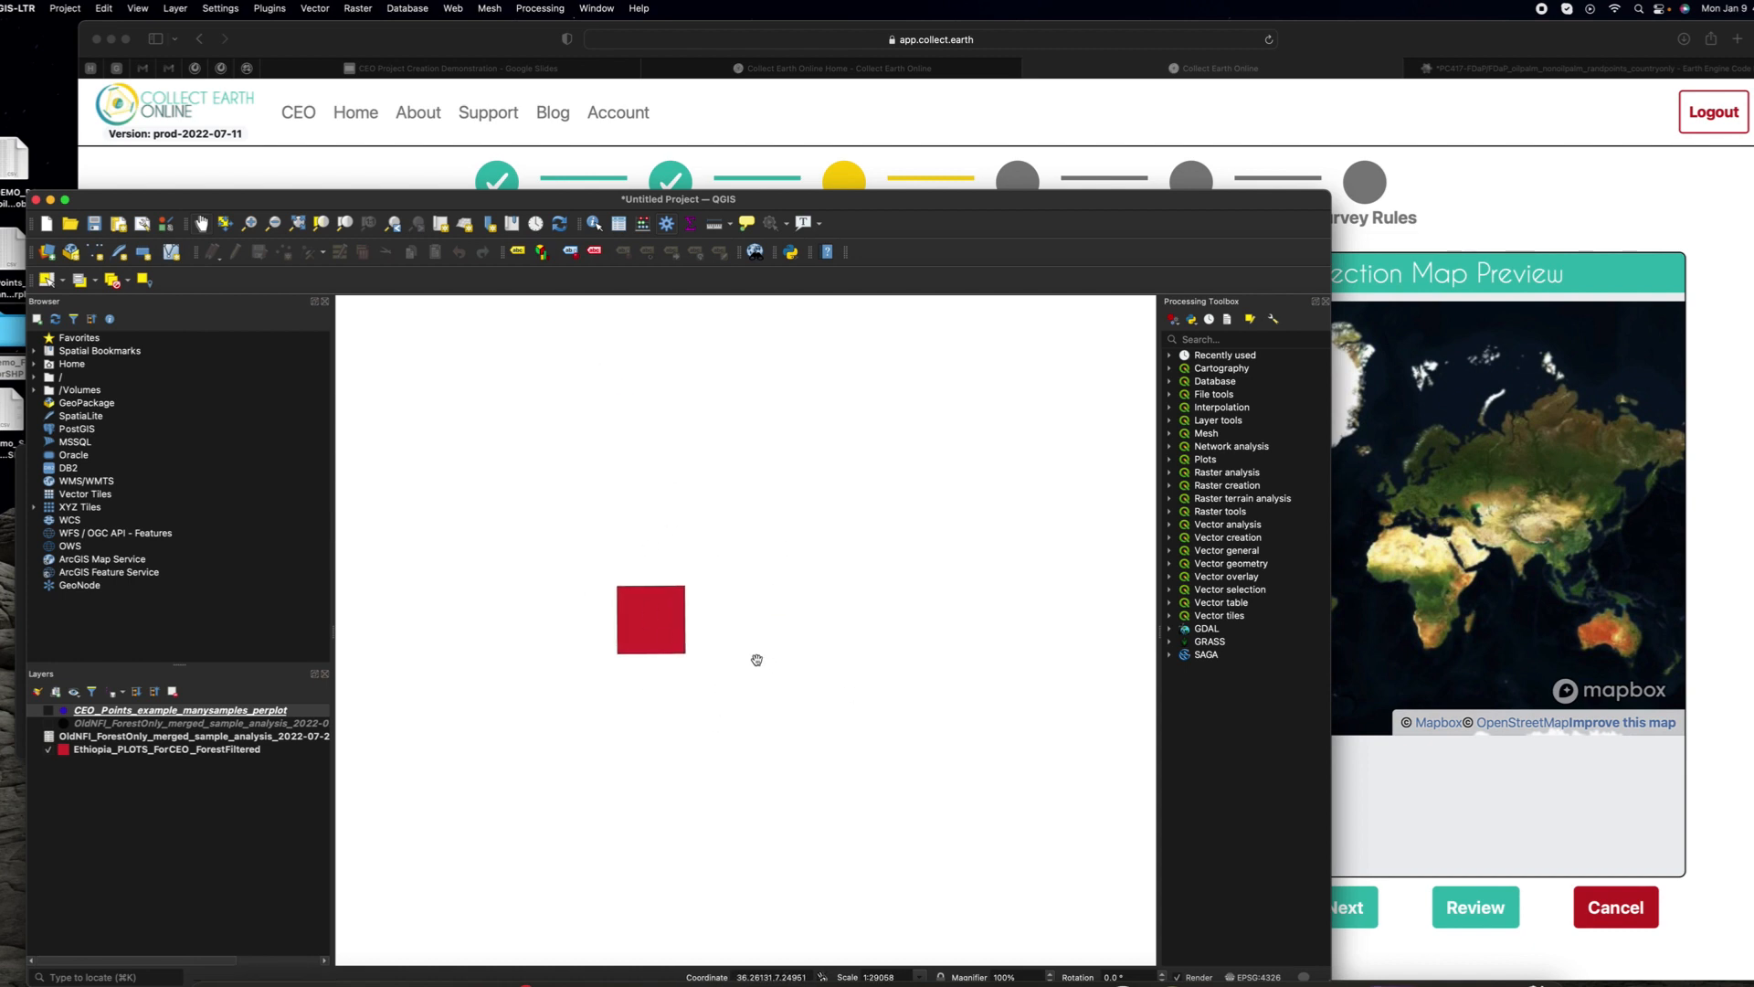
pyautogui.click(48, 711)
pyautogui.scroll(3, 643, 626)
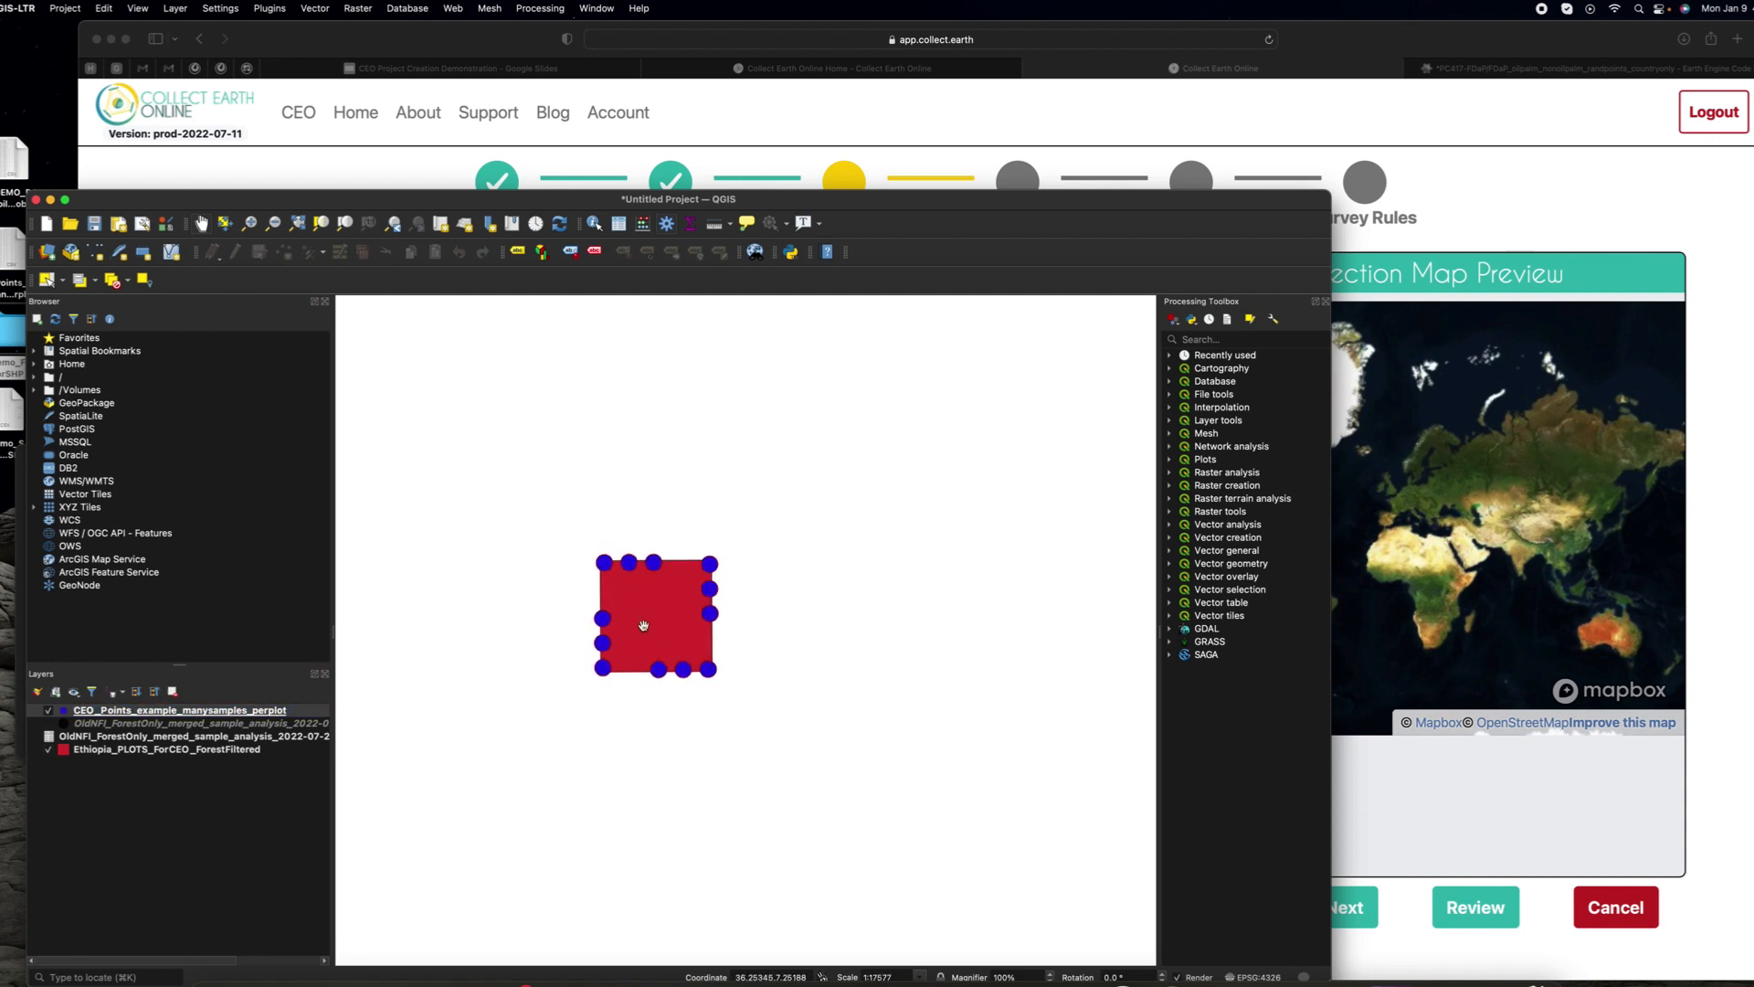
pyautogui.scroll(3, 644, 626)
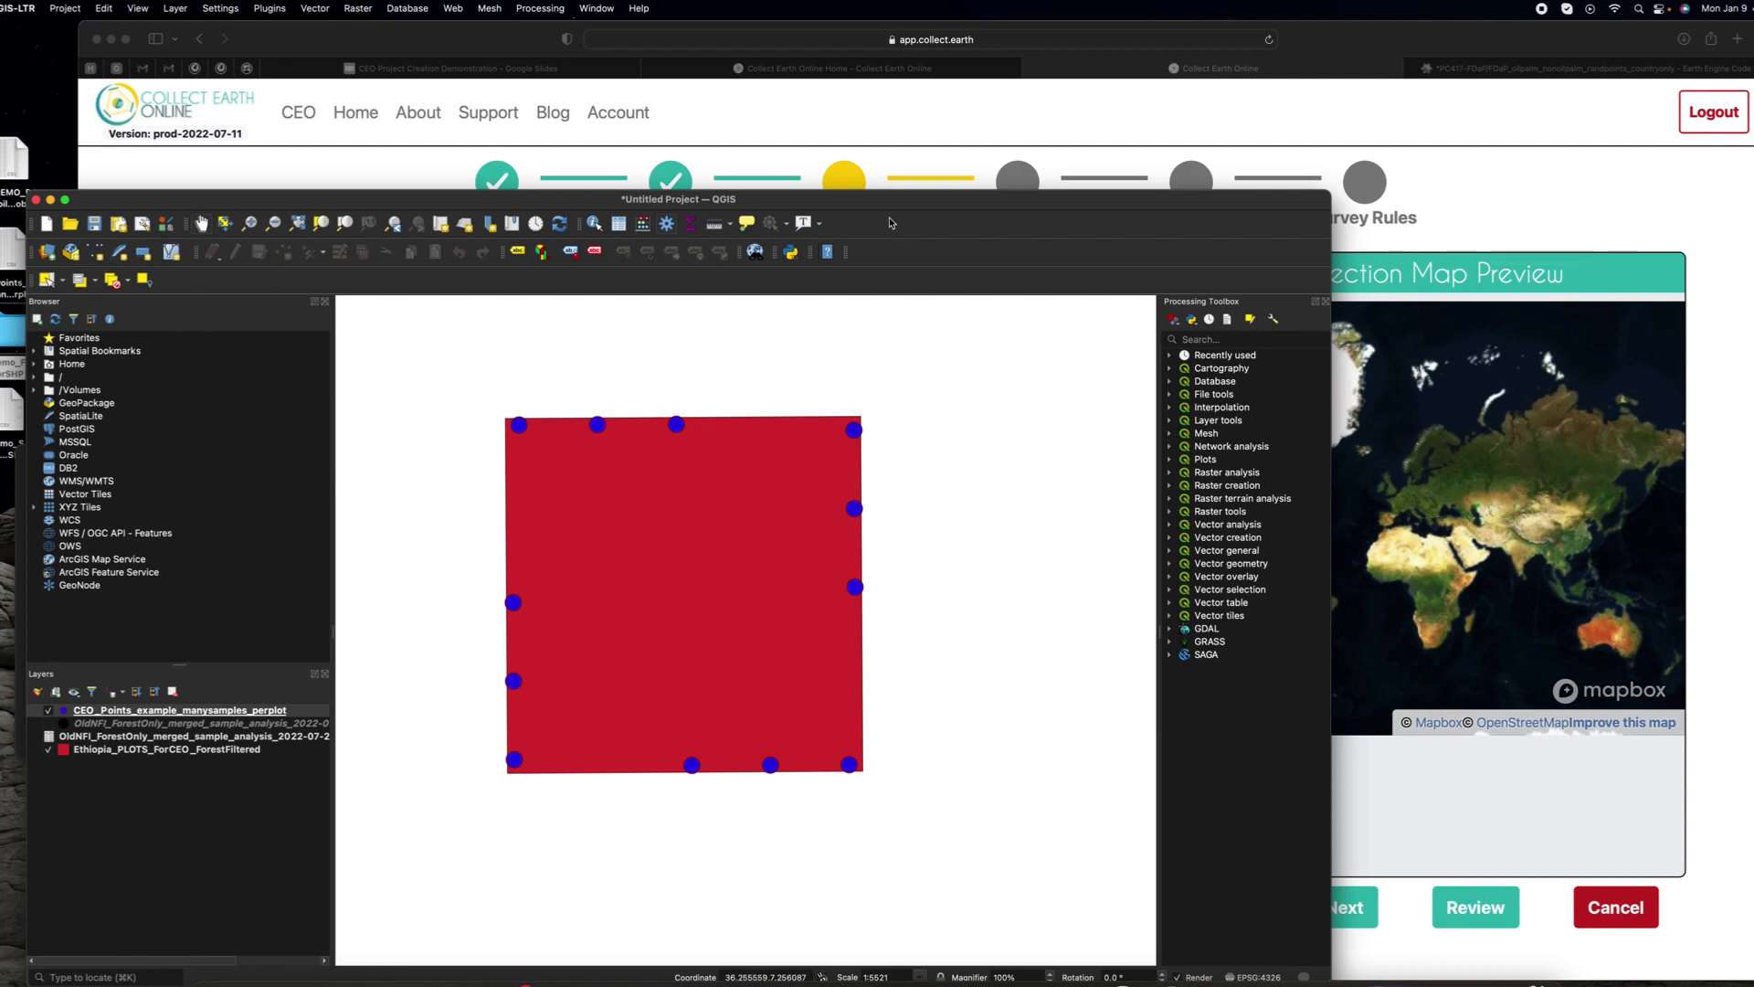
# Step: Switch to Collect Earth Online, review the sample distribution options available for SHP plots, and return to the plot design
pyautogui.press('super+Tab')
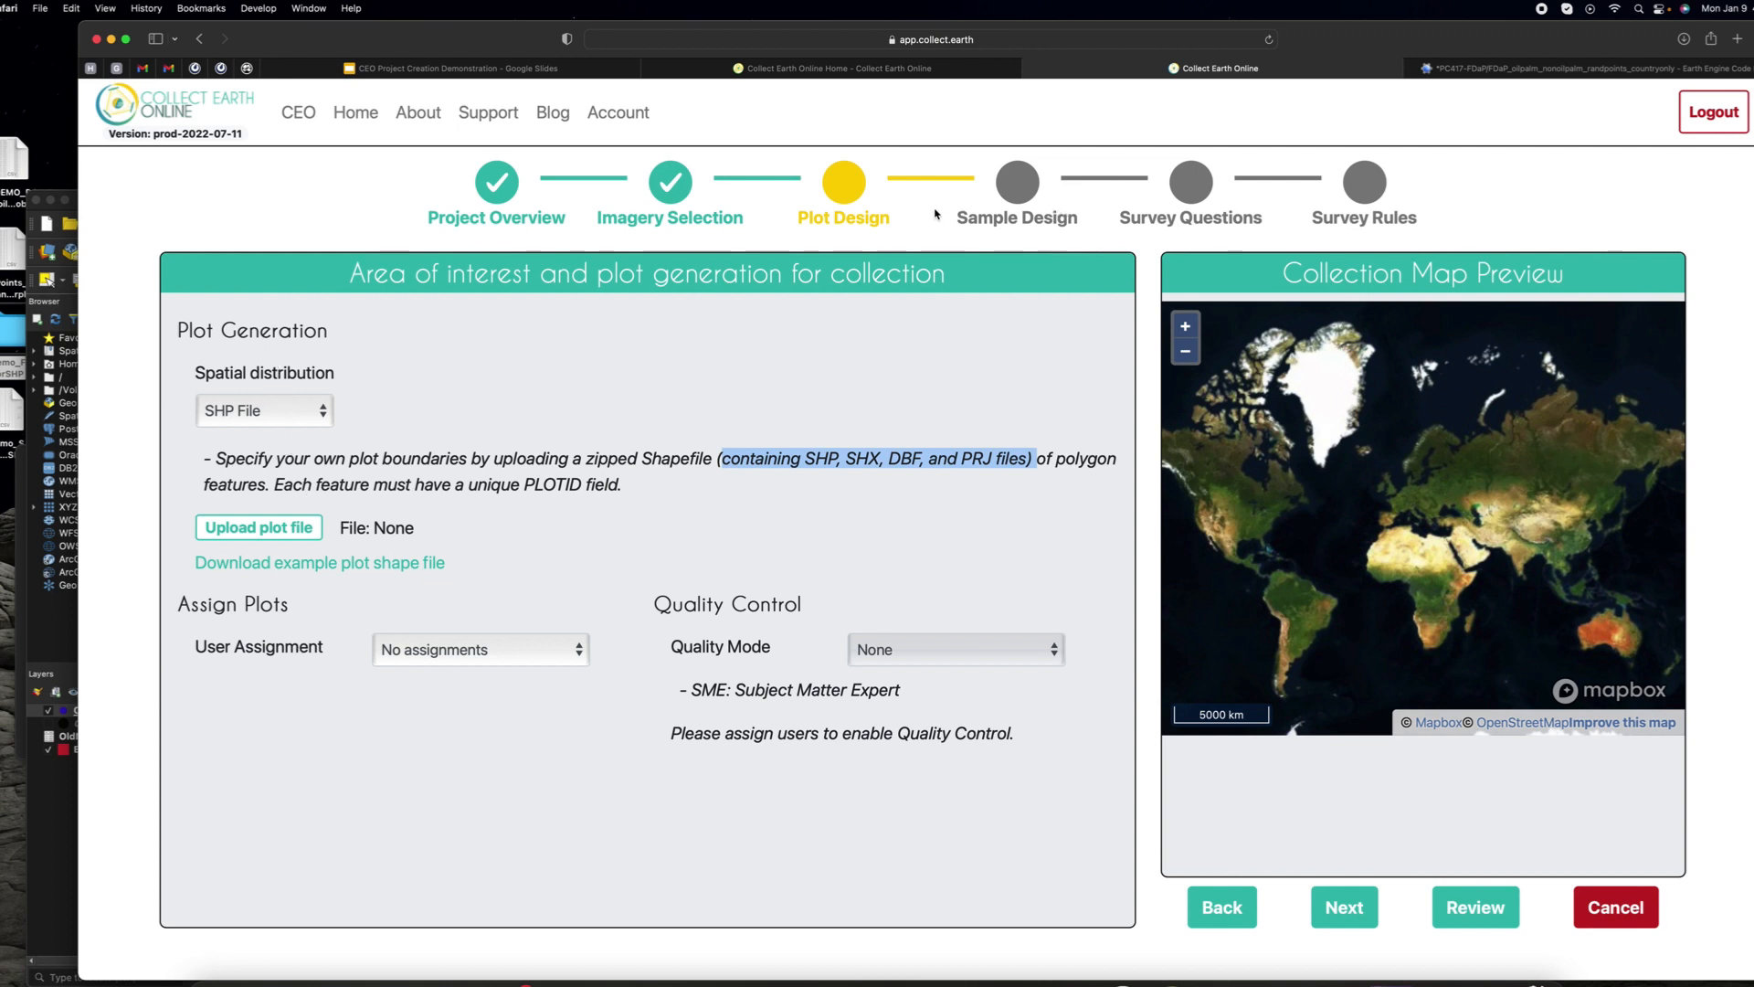
pyautogui.click(1028, 187)
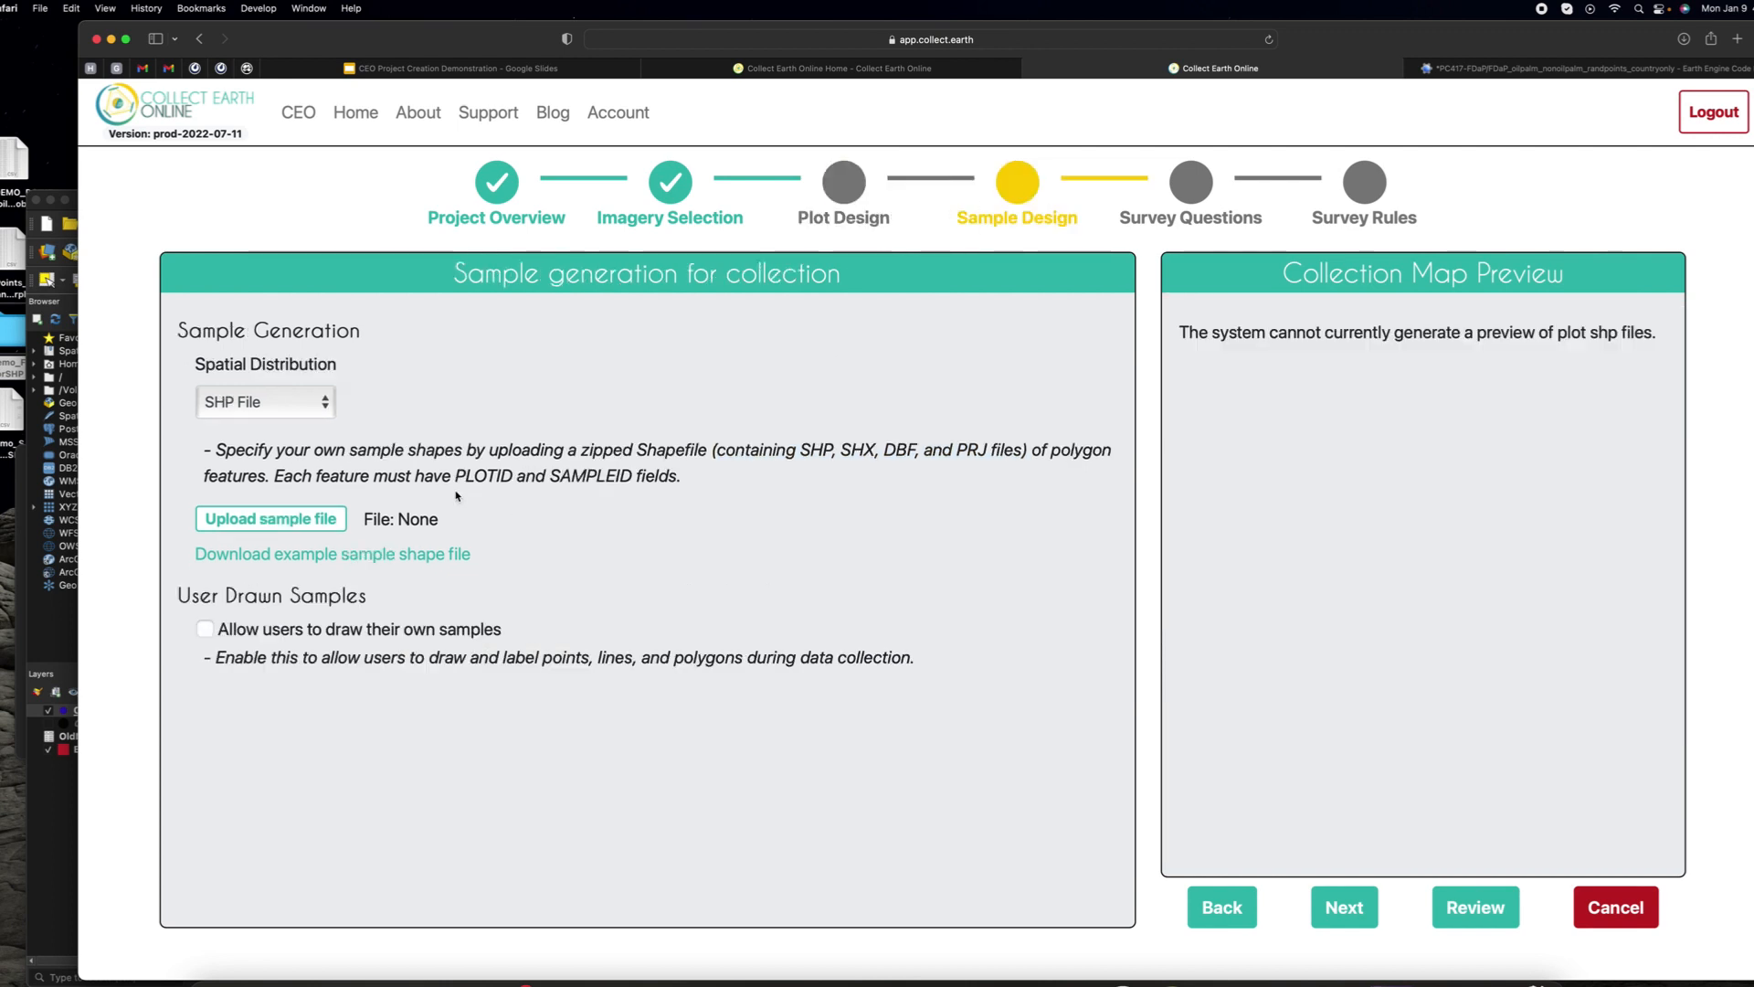
pyautogui.click(267, 406)
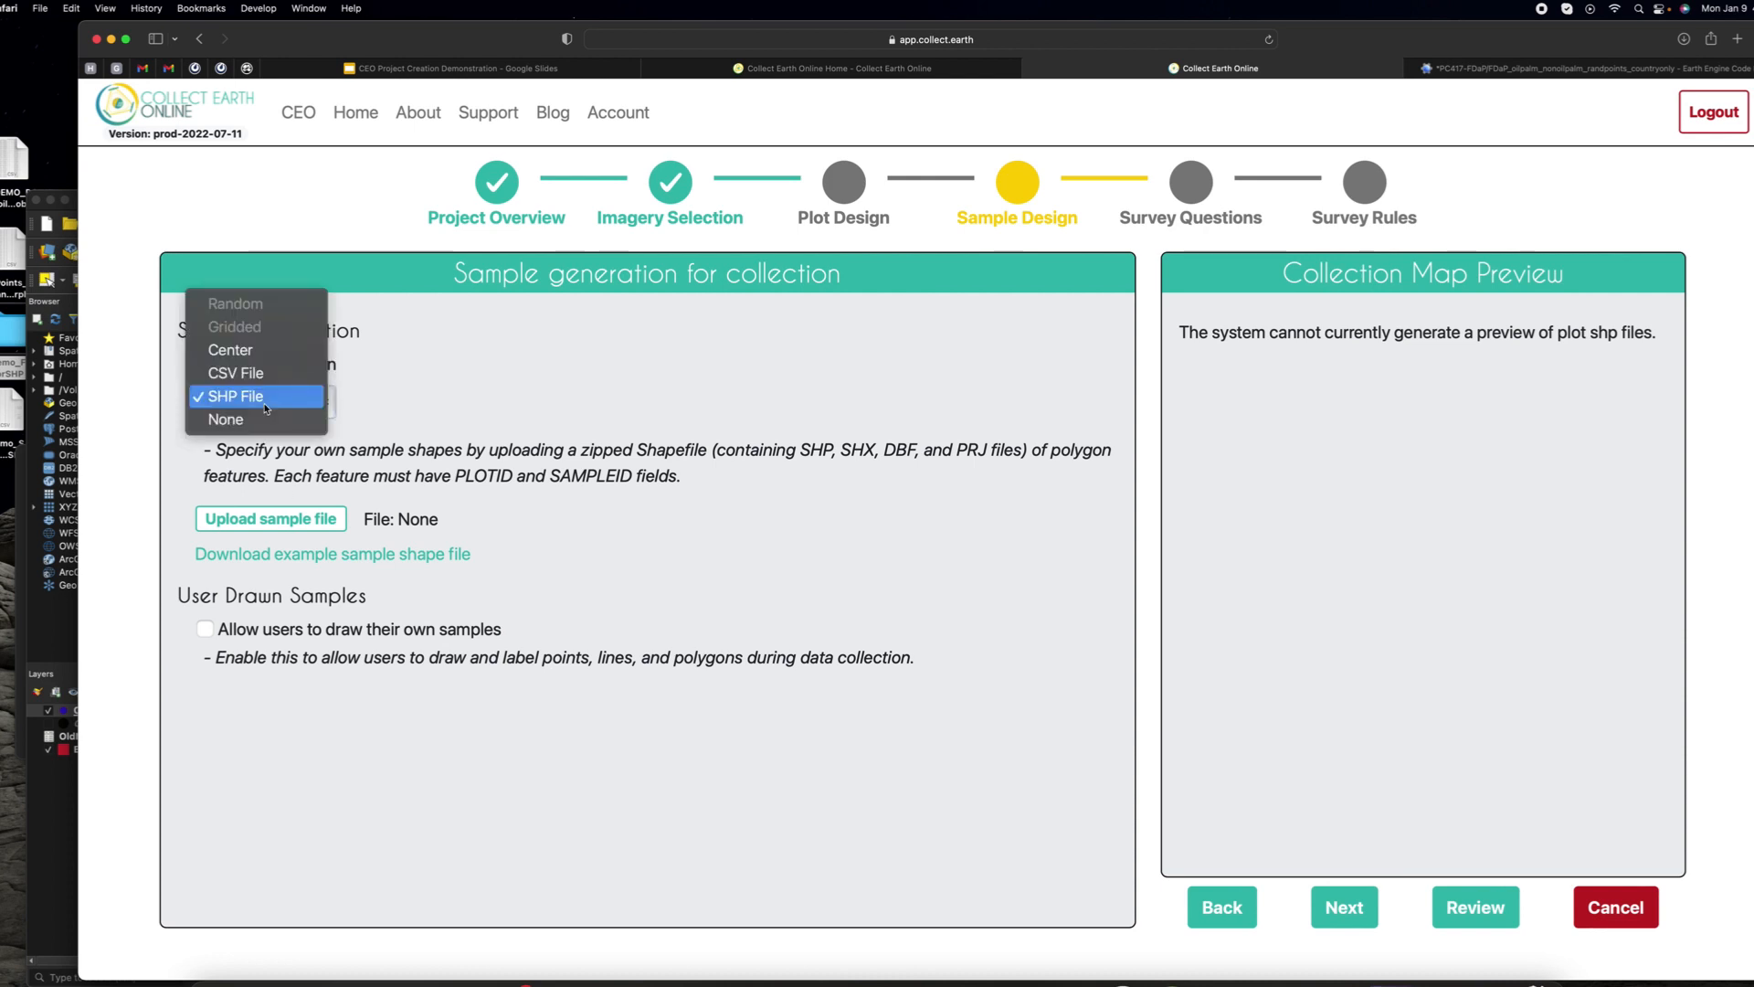
pyautogui.click(825, 180)
pyautogui.click(830, 183)
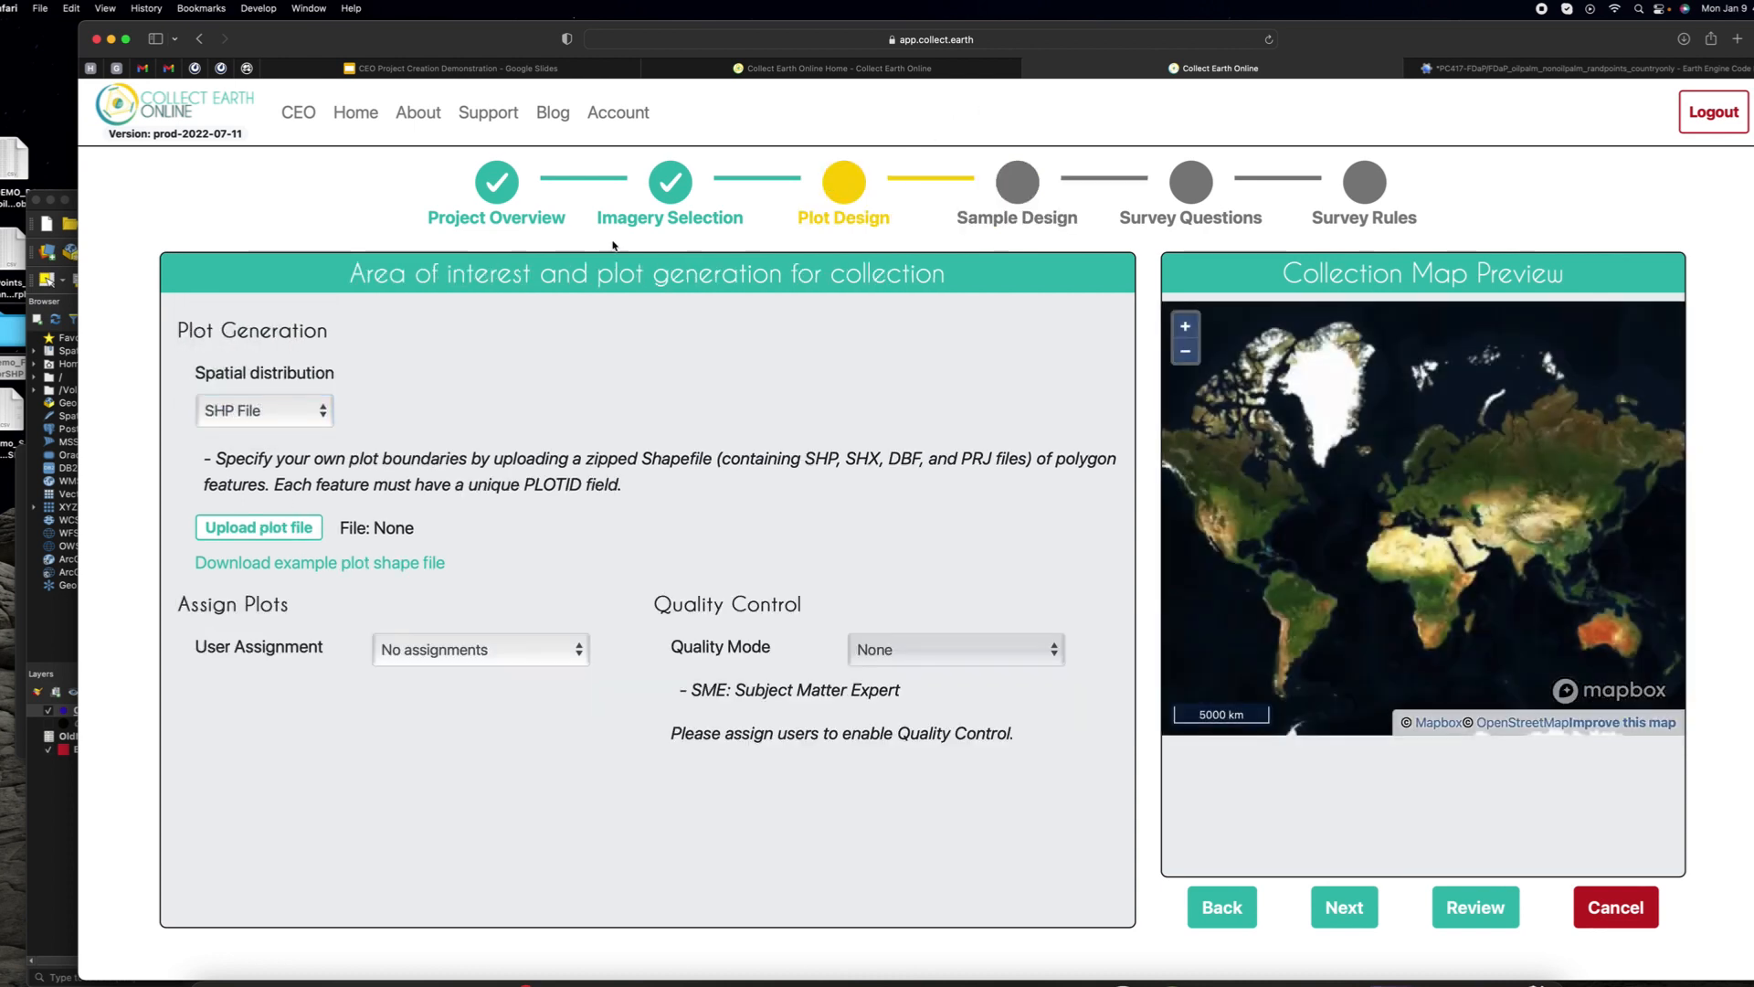
# Step: Try the Gridded and CSV File options for the spatial distribution of the plots
pyautogui.click(289, 412)
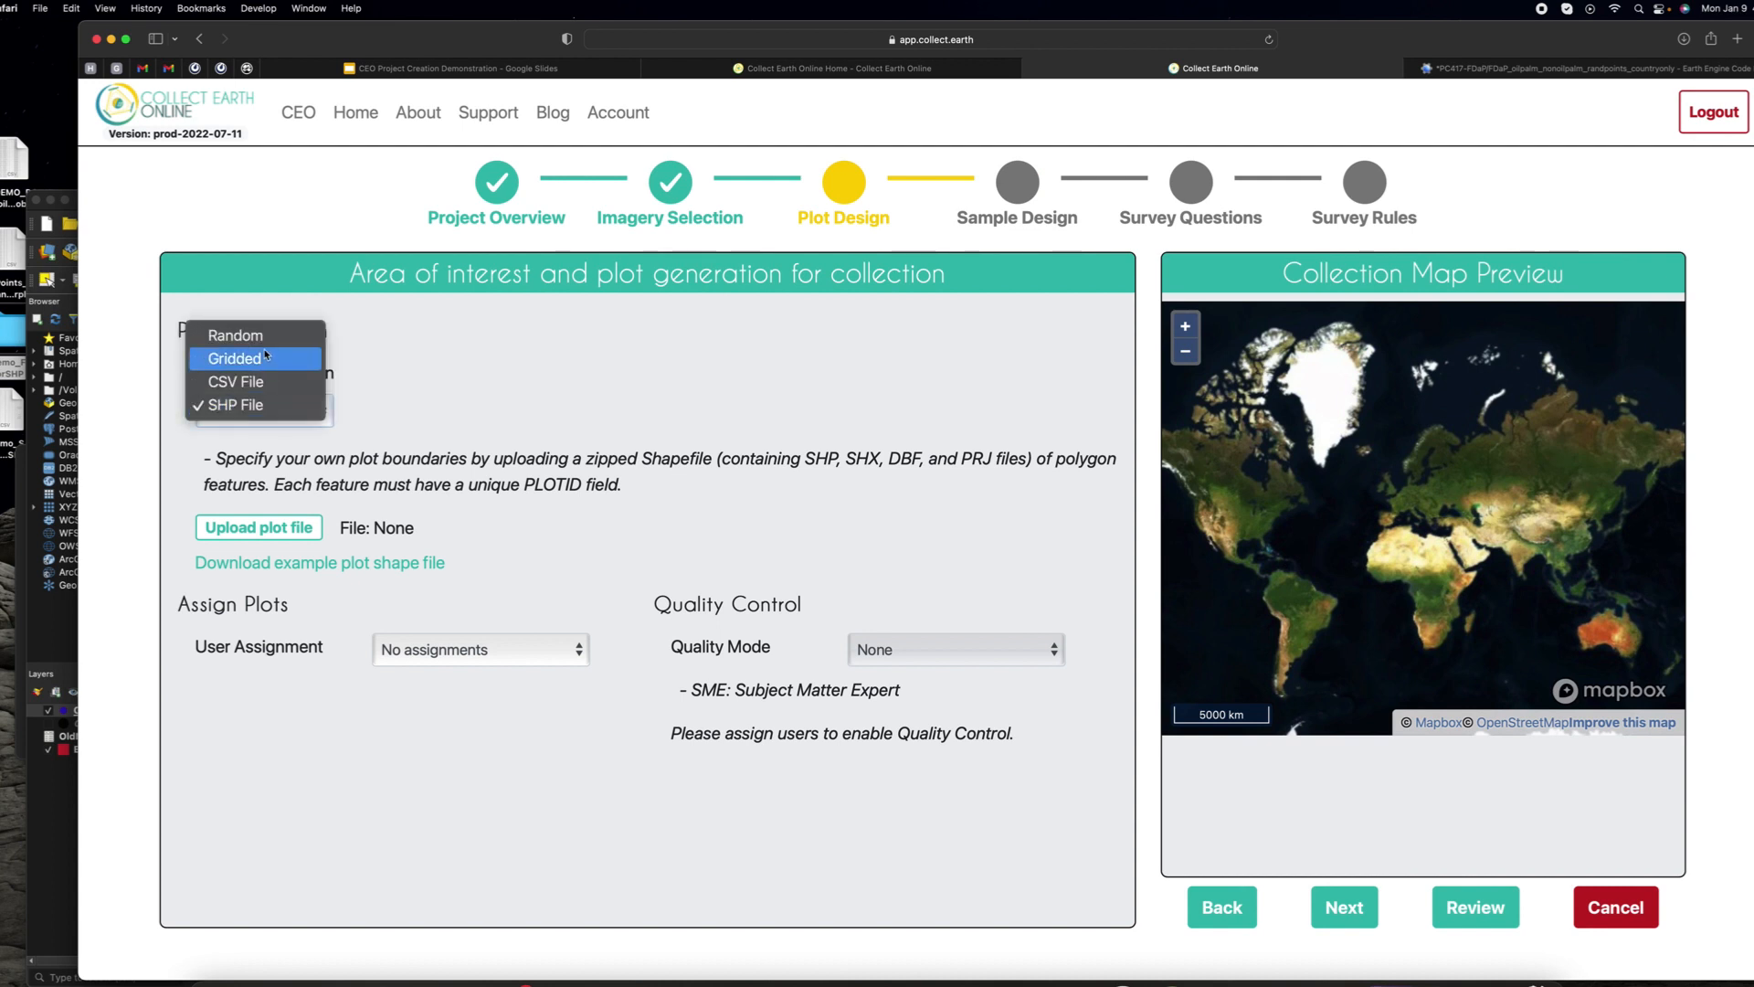
pyautogui.click(266, 358)
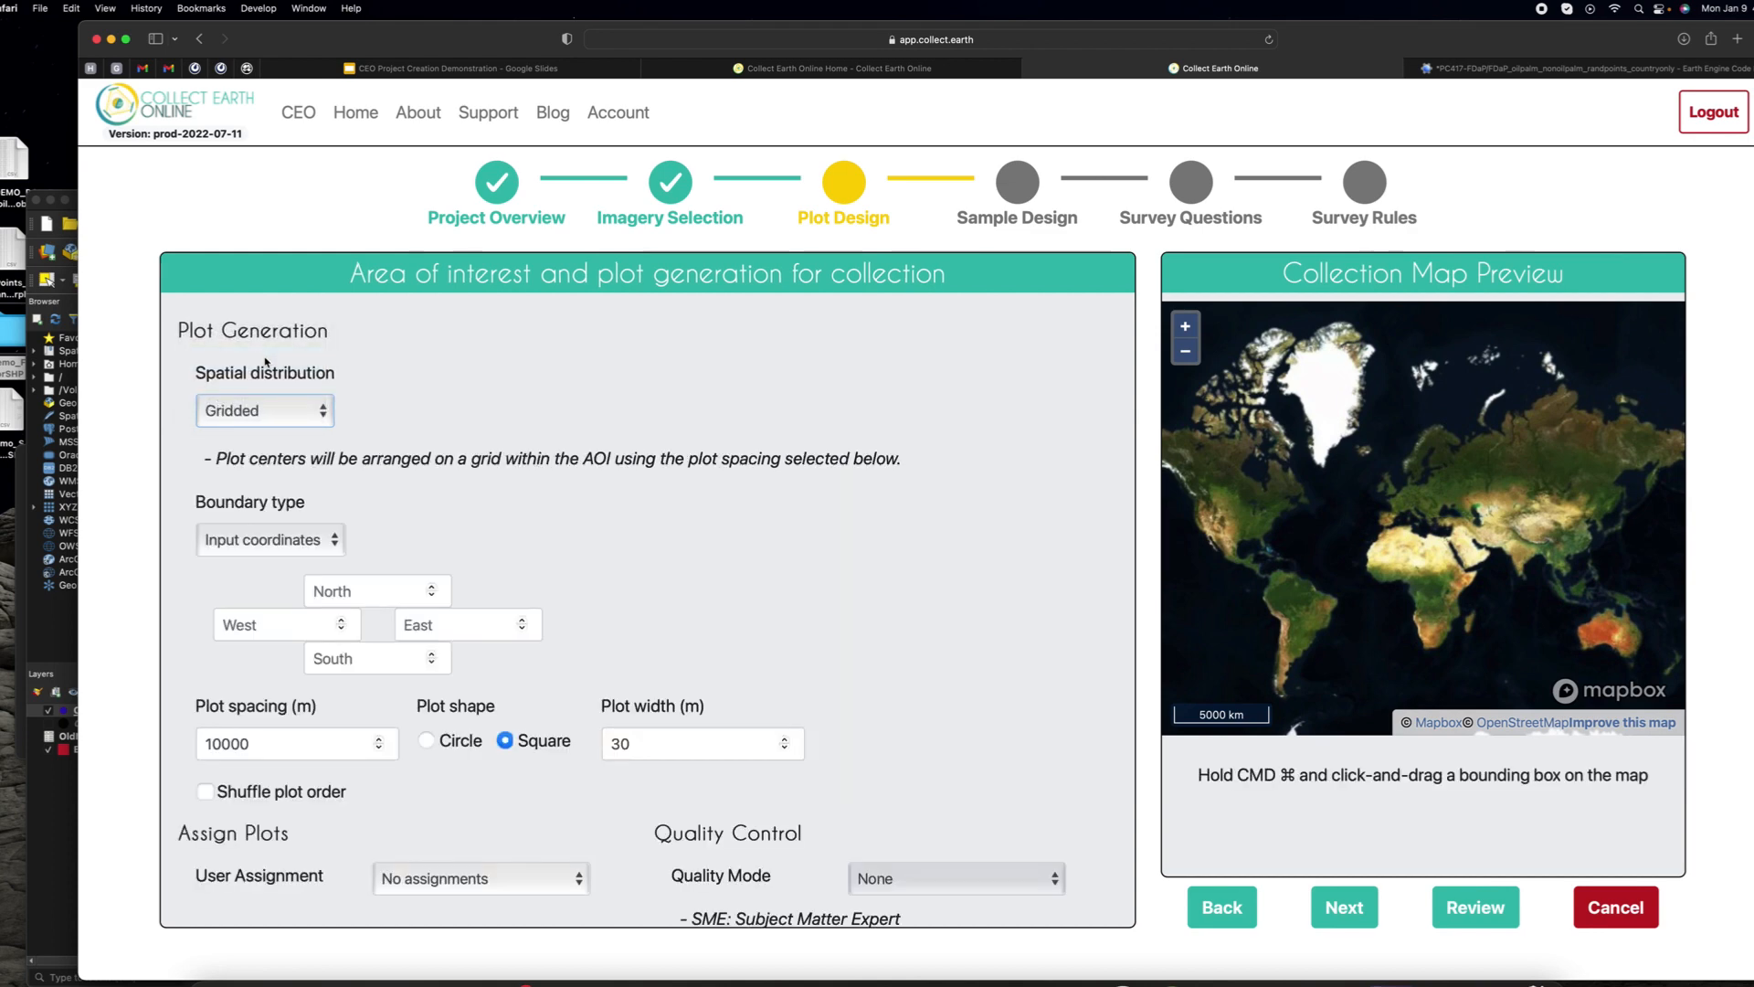
pyautogui.click(256, 409)
pyautogui.click(233, 420)
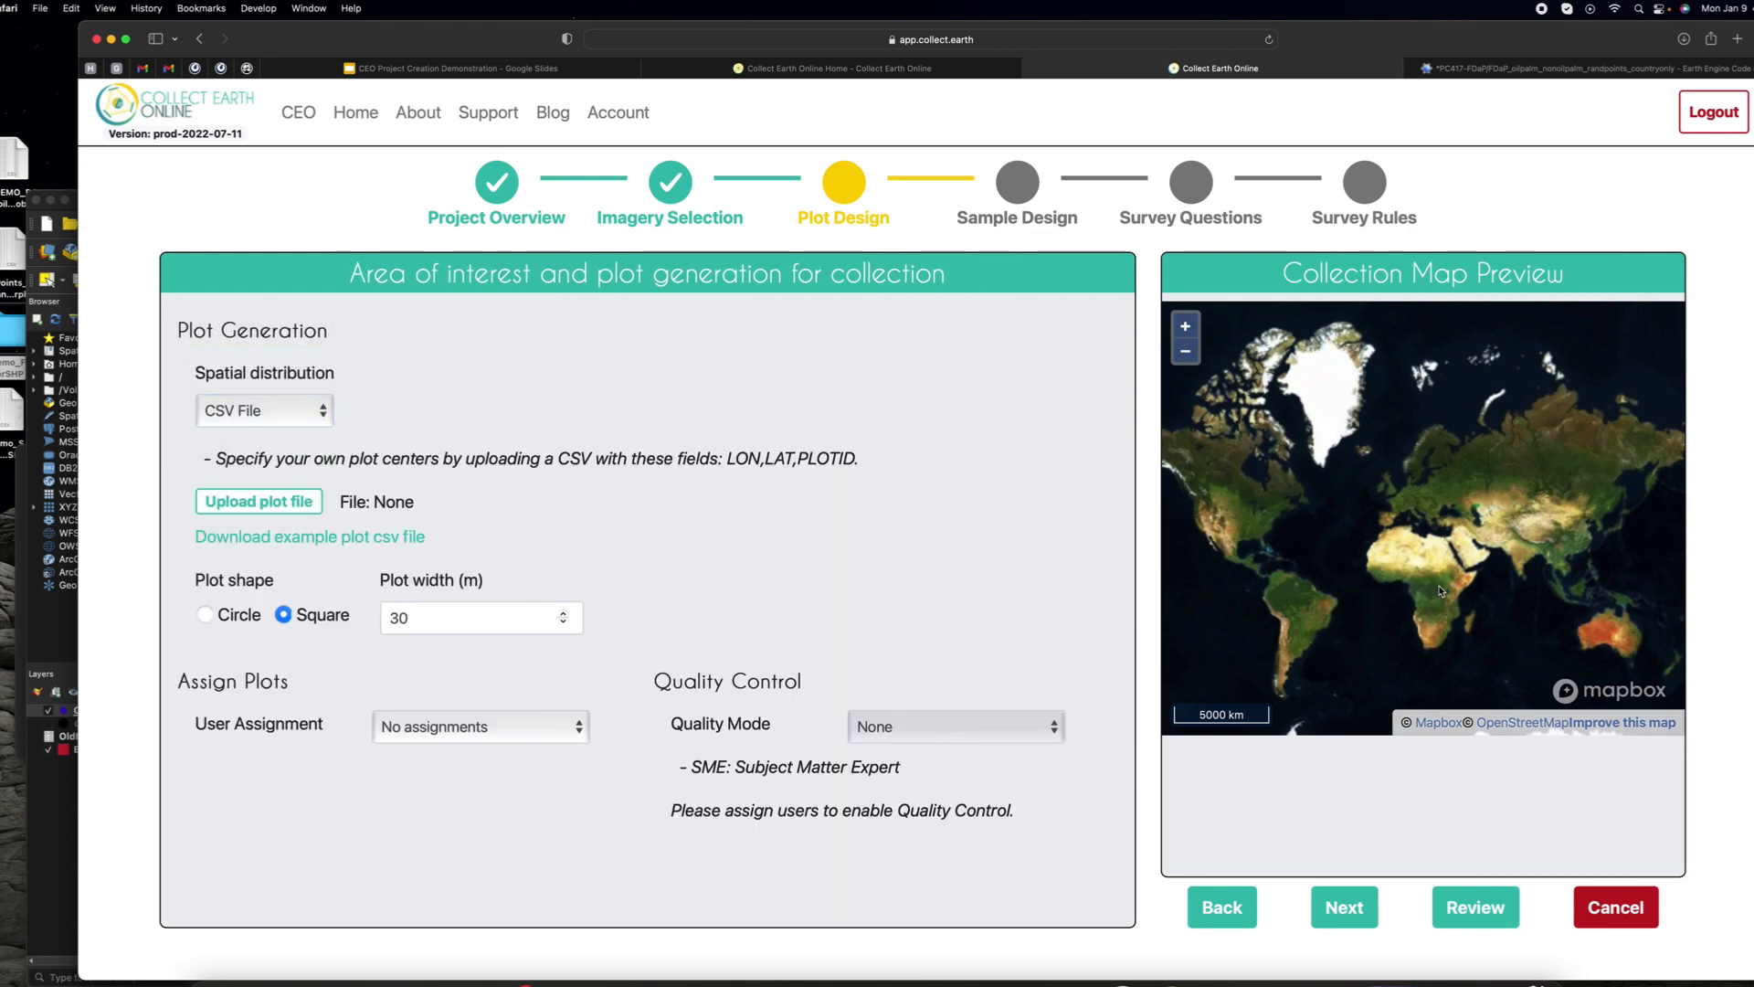
pyautogui.scroll(5, 1440, 591)
pyautogui.scroll(2, 1426, 577)
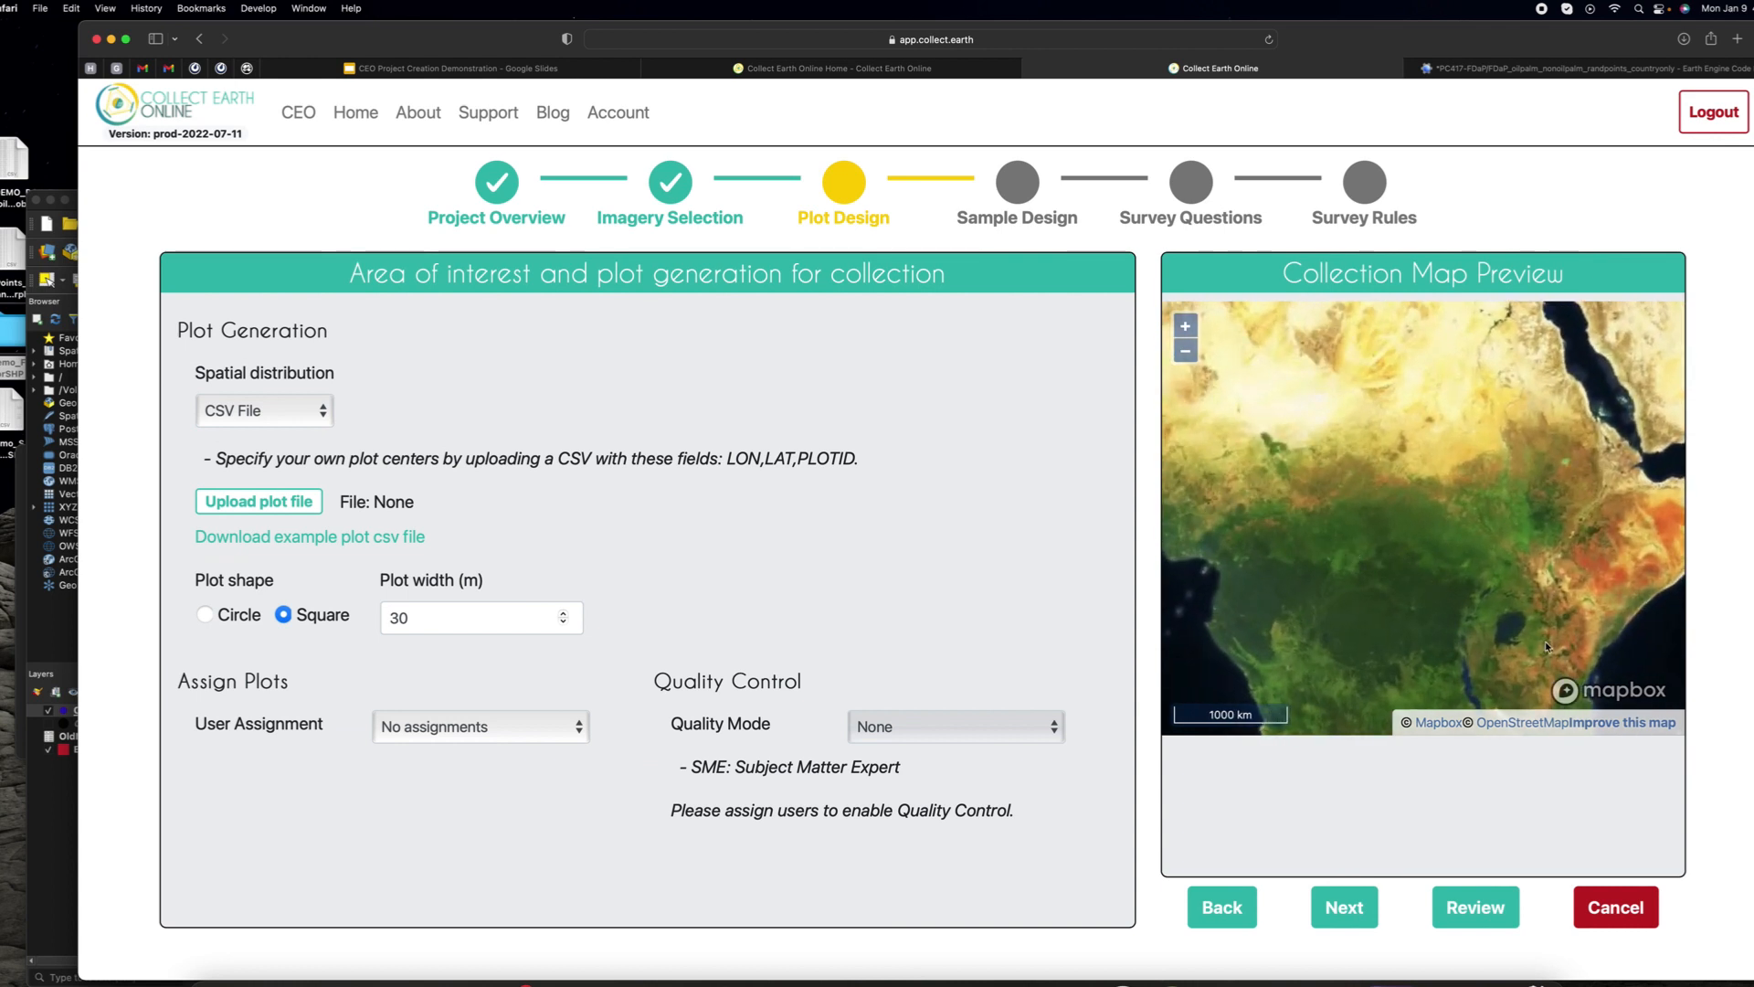
pyautogui.scroll(-6, 1491, 617)
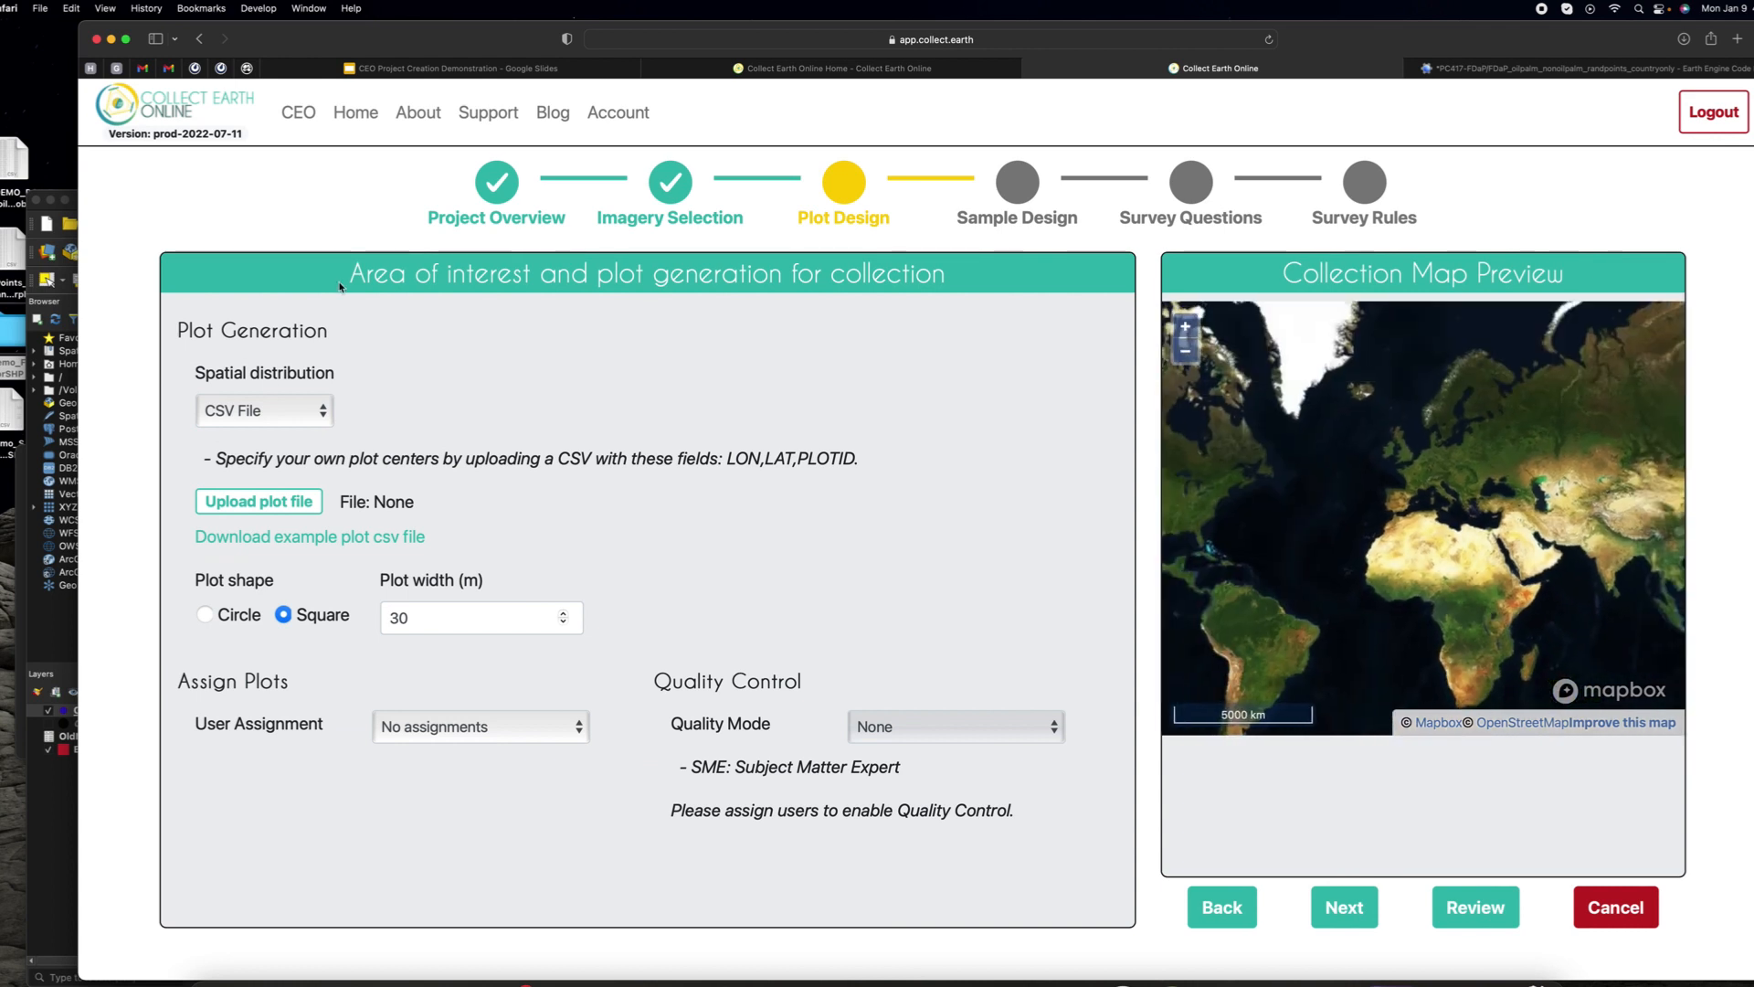
# Step: Set the plot distribution to Gridded and draw a bounding box over Borneo from about 111.44 to 115.14 longitude and -0.92 to 1.08 latitude
pyautogui.click(251, 416)
pyautogui.click(244, 382)
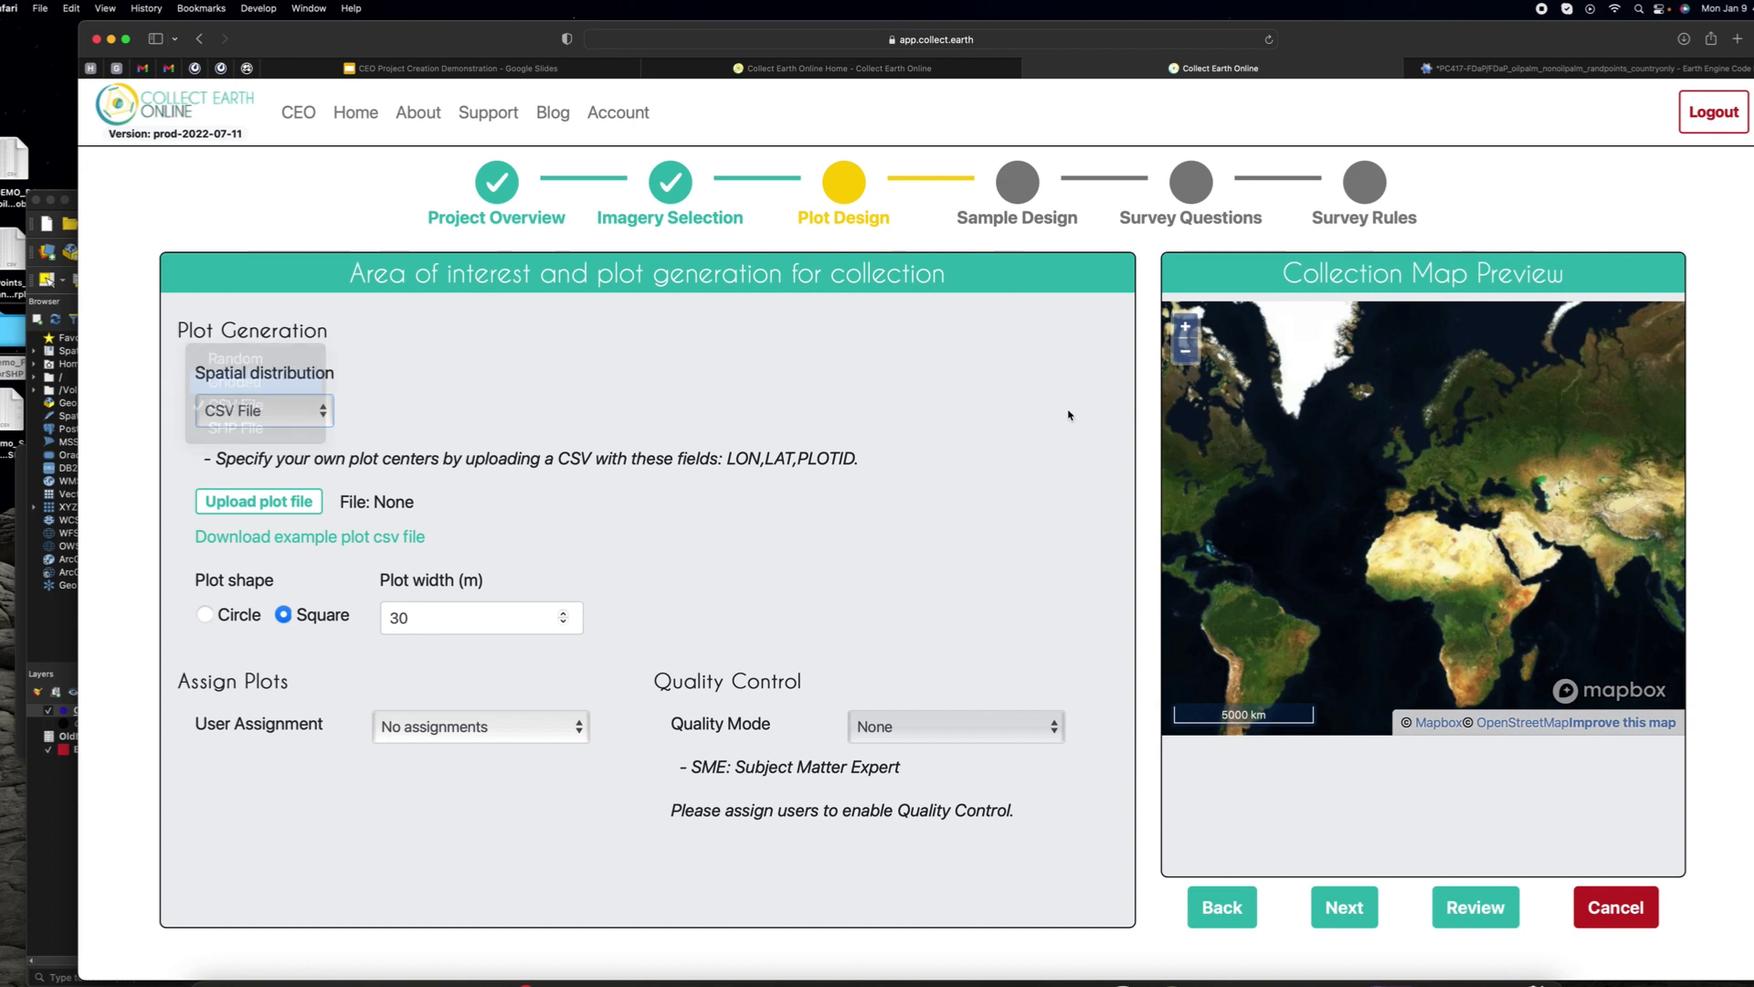
pyautogui.moveTo(1553, 569); pyautogui.dragTo(1385, 568)
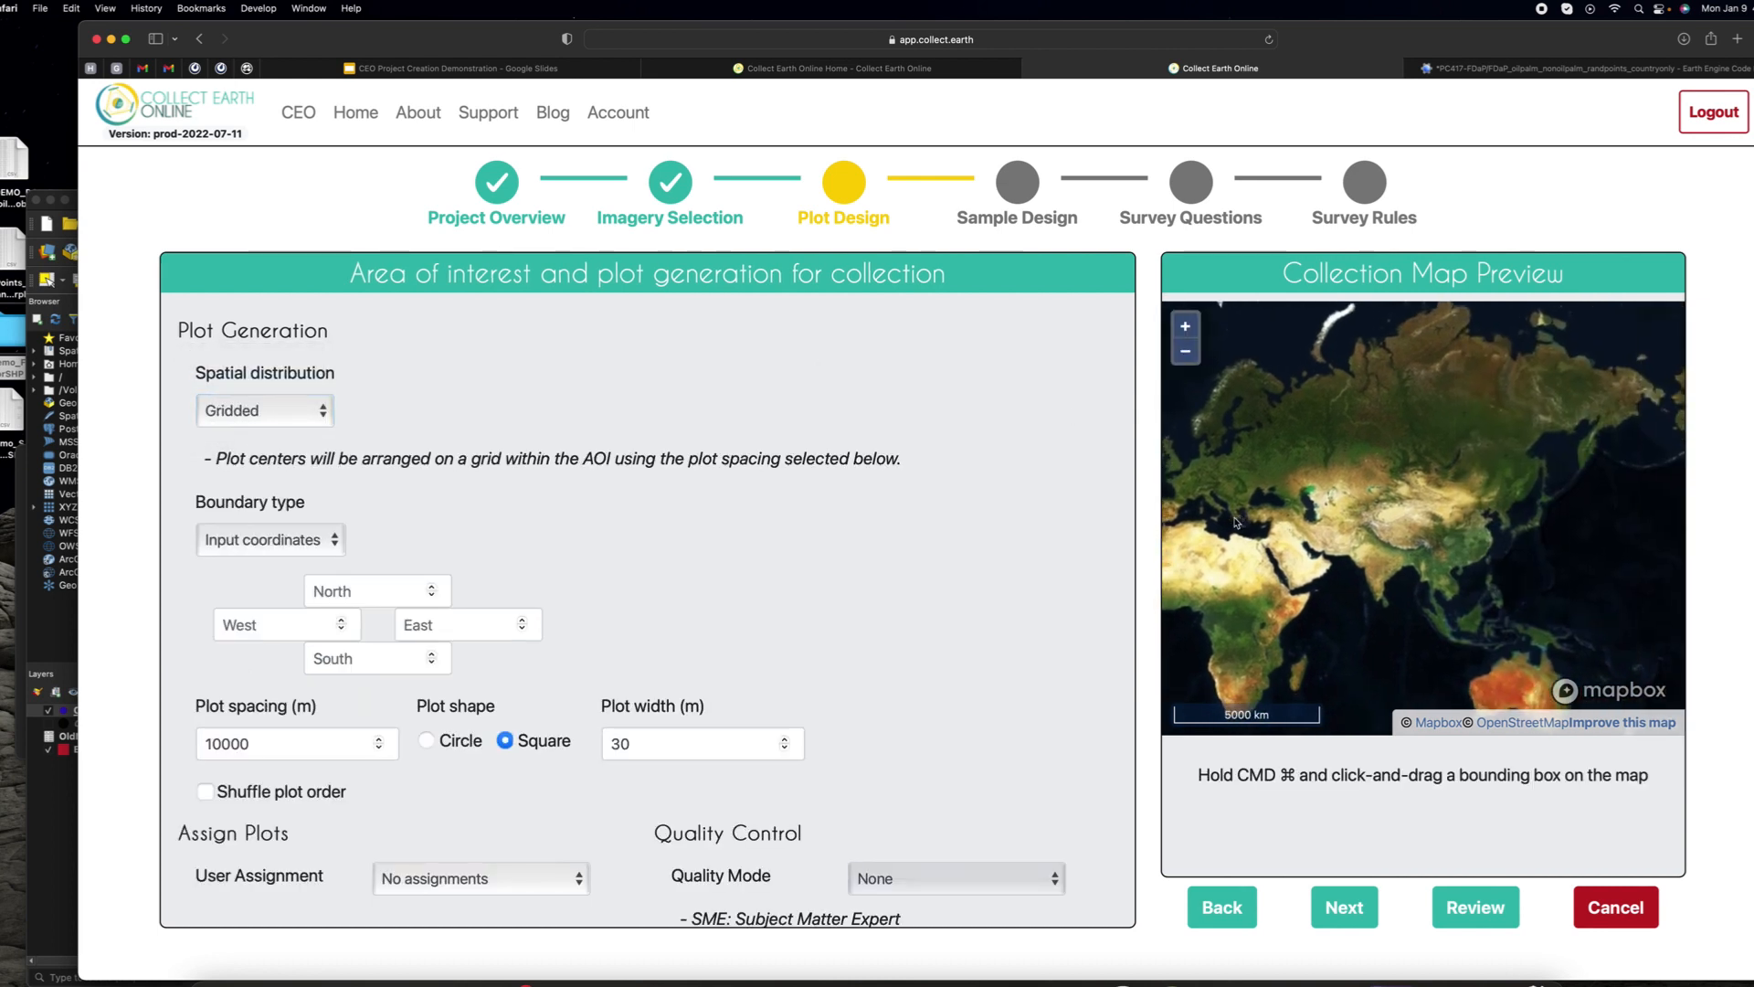
pyautogui.scroll(5, 1438, 568)
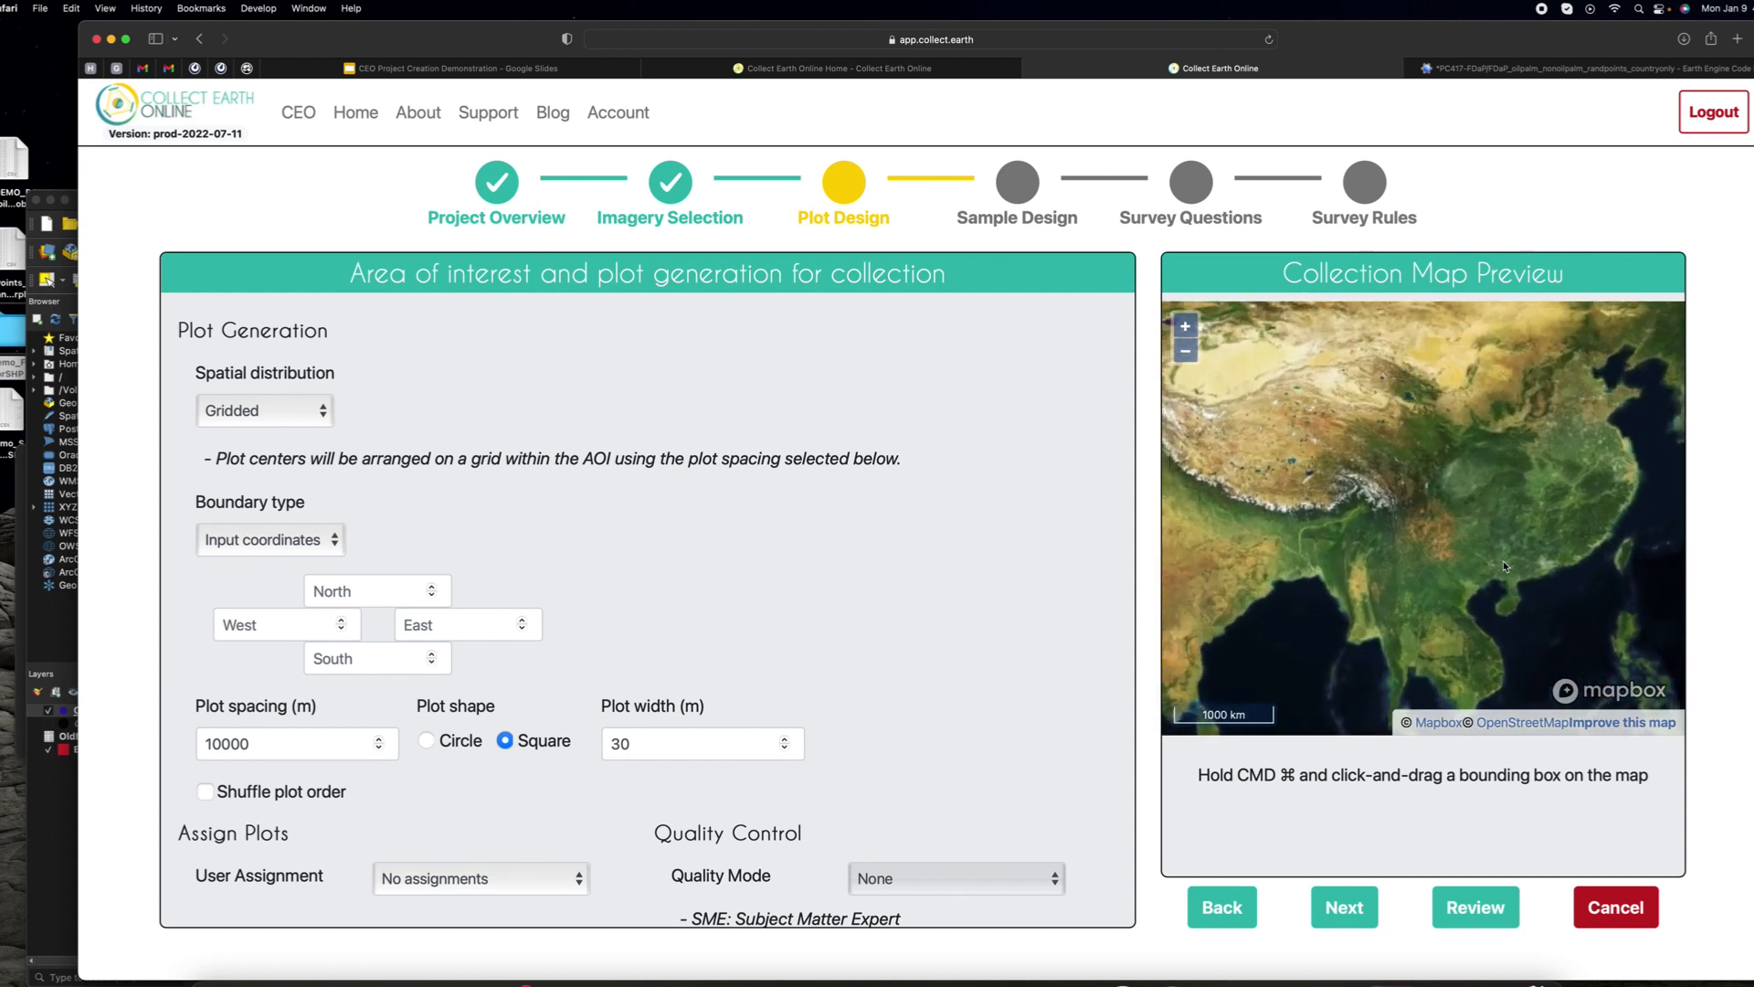
pyautogui.moveTo(1428, 580); pyautogui.dragTo(1370, 356)
pyautogui.scroll(3, 1370, 365)
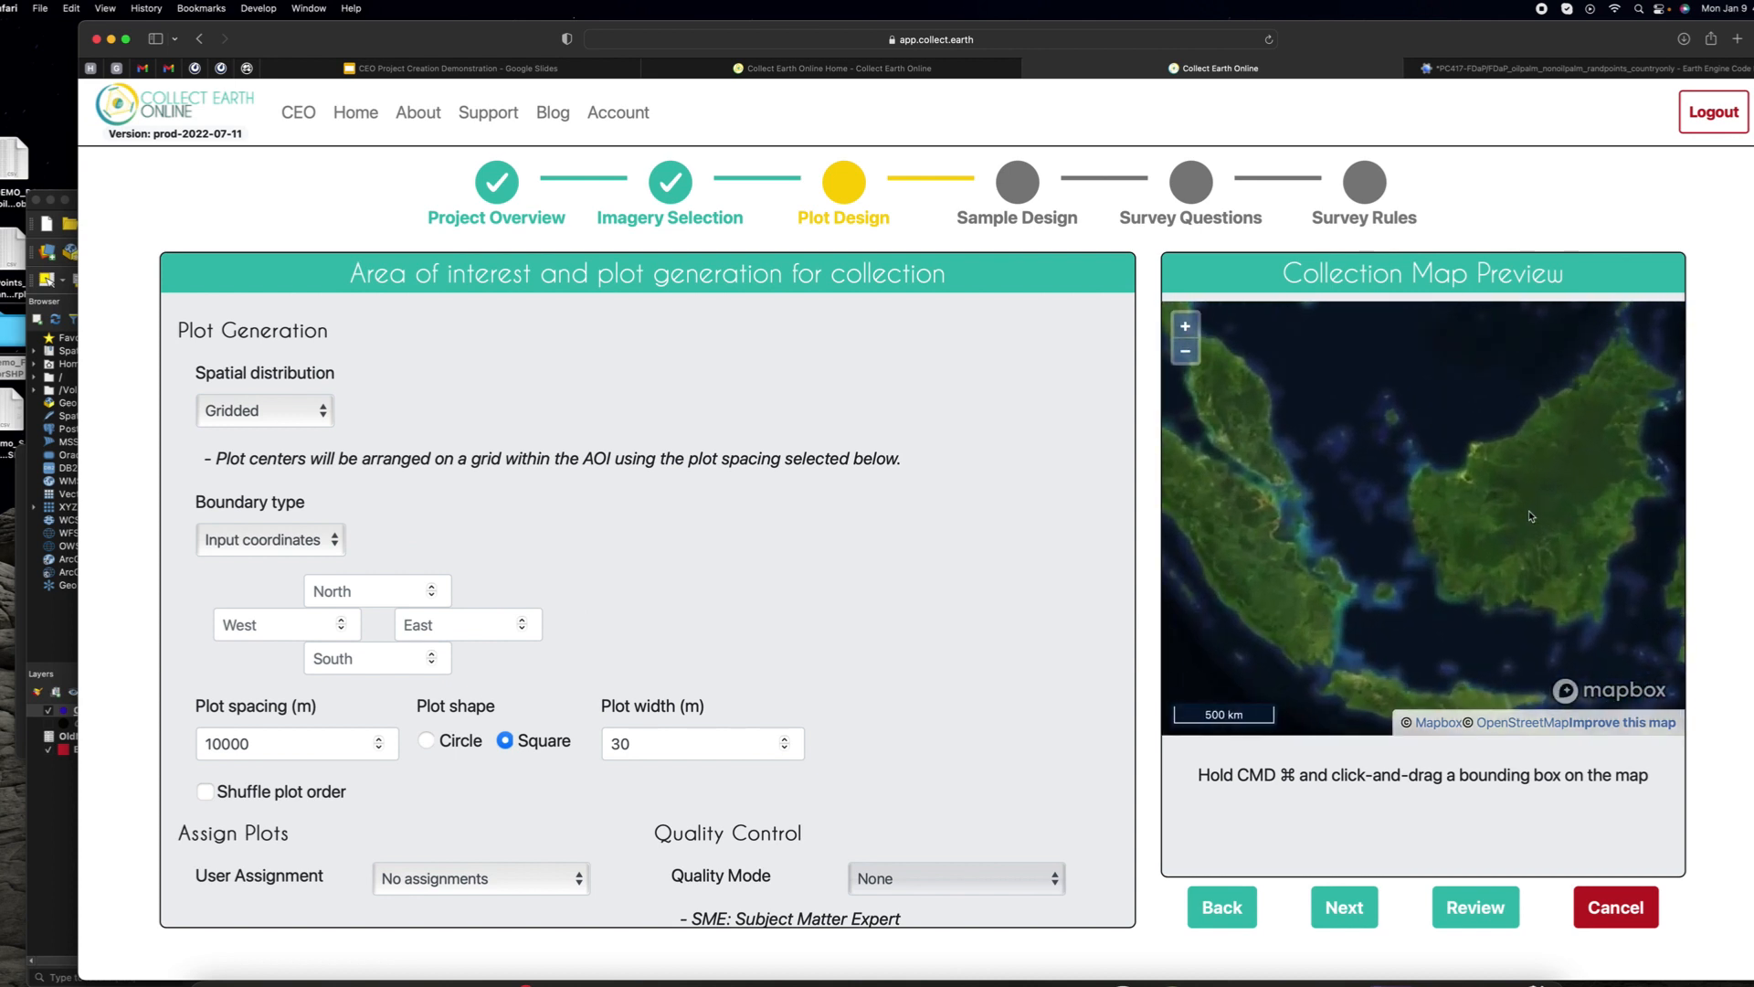
pyautogui.moveTo(1535, 476); pyautogui.dragTo(1368, 517)
pyautogui.scroll(3, 1334, 504)
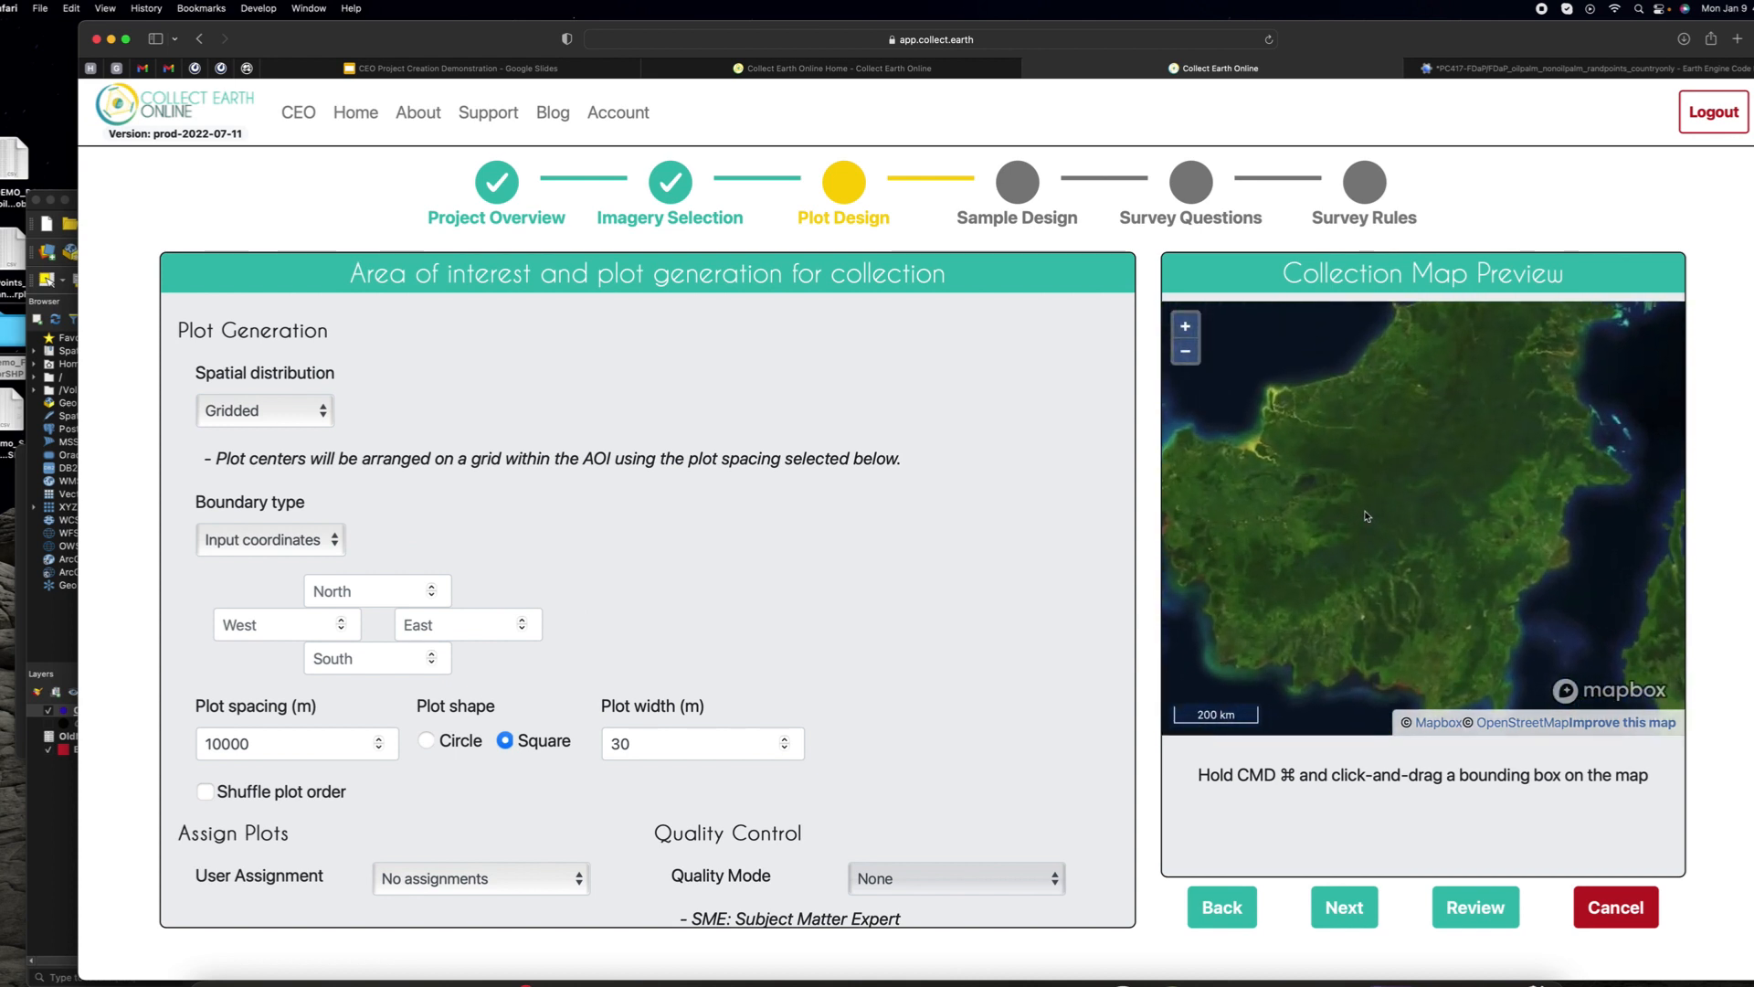
pyautogui.moveTo(1277, 473); pyautogui.dragTo(1453, 571)
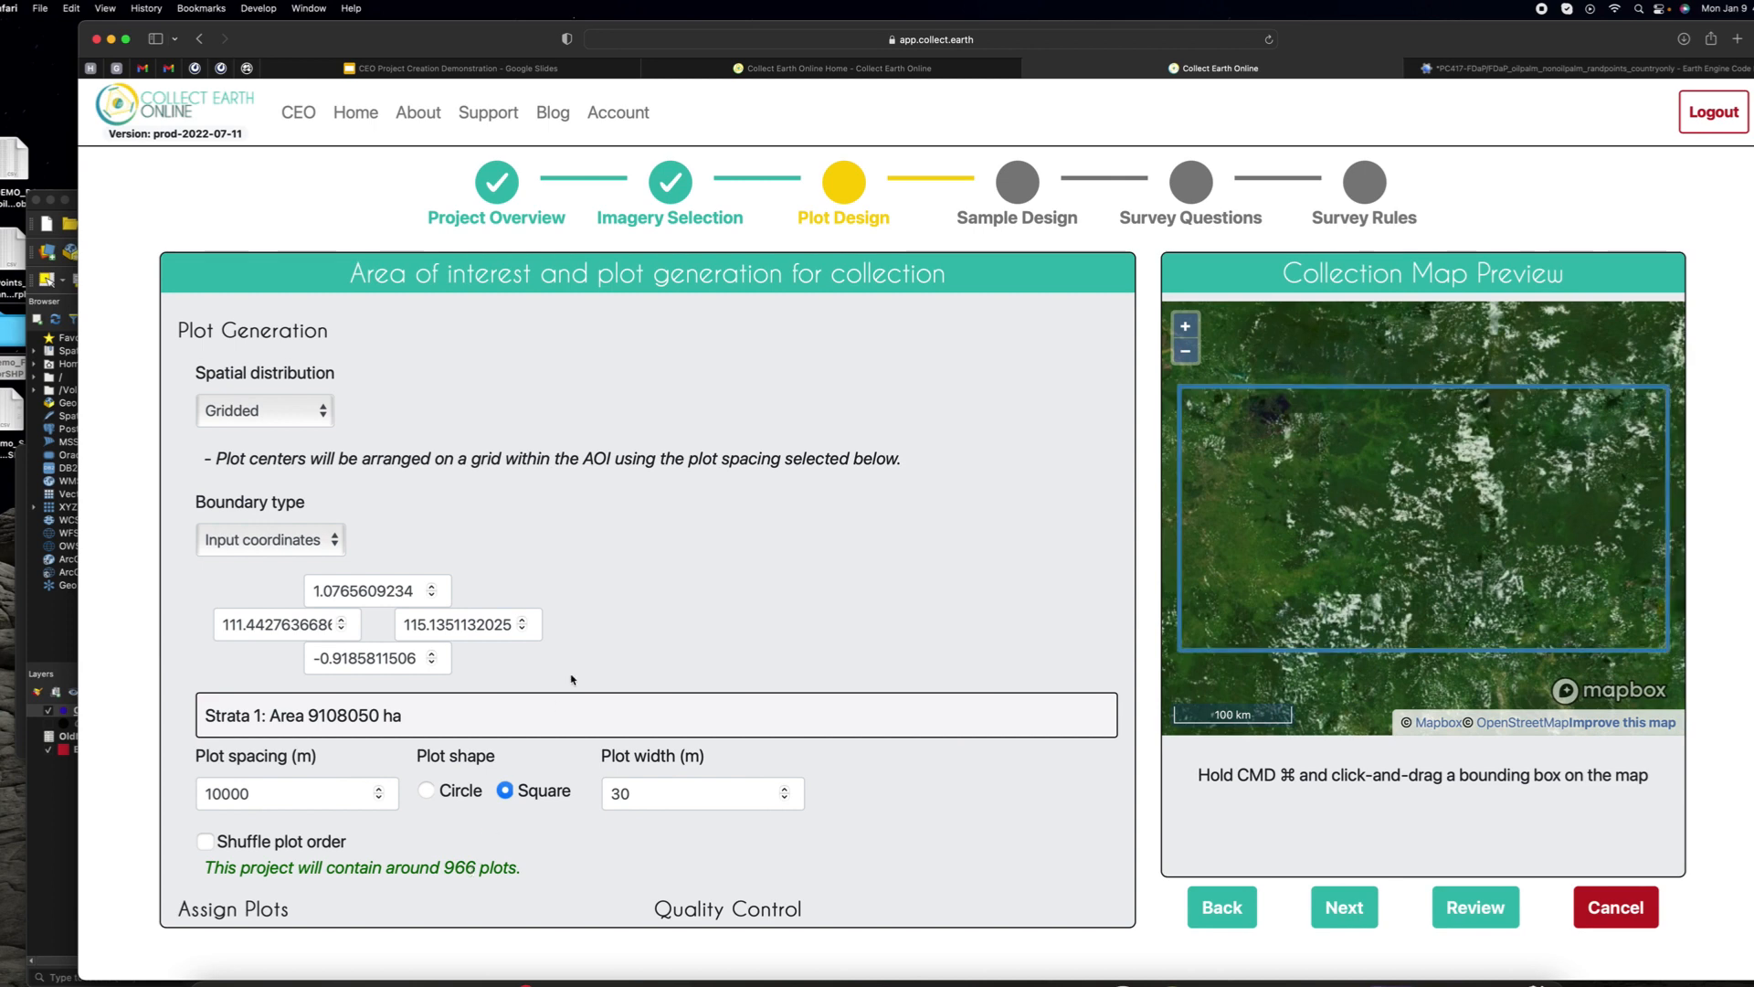
# Step: In the sample design, set the spatial distribution to Gridded with a sample spacing of 10 m
pyautogui.scroll(-3, 574, 674)
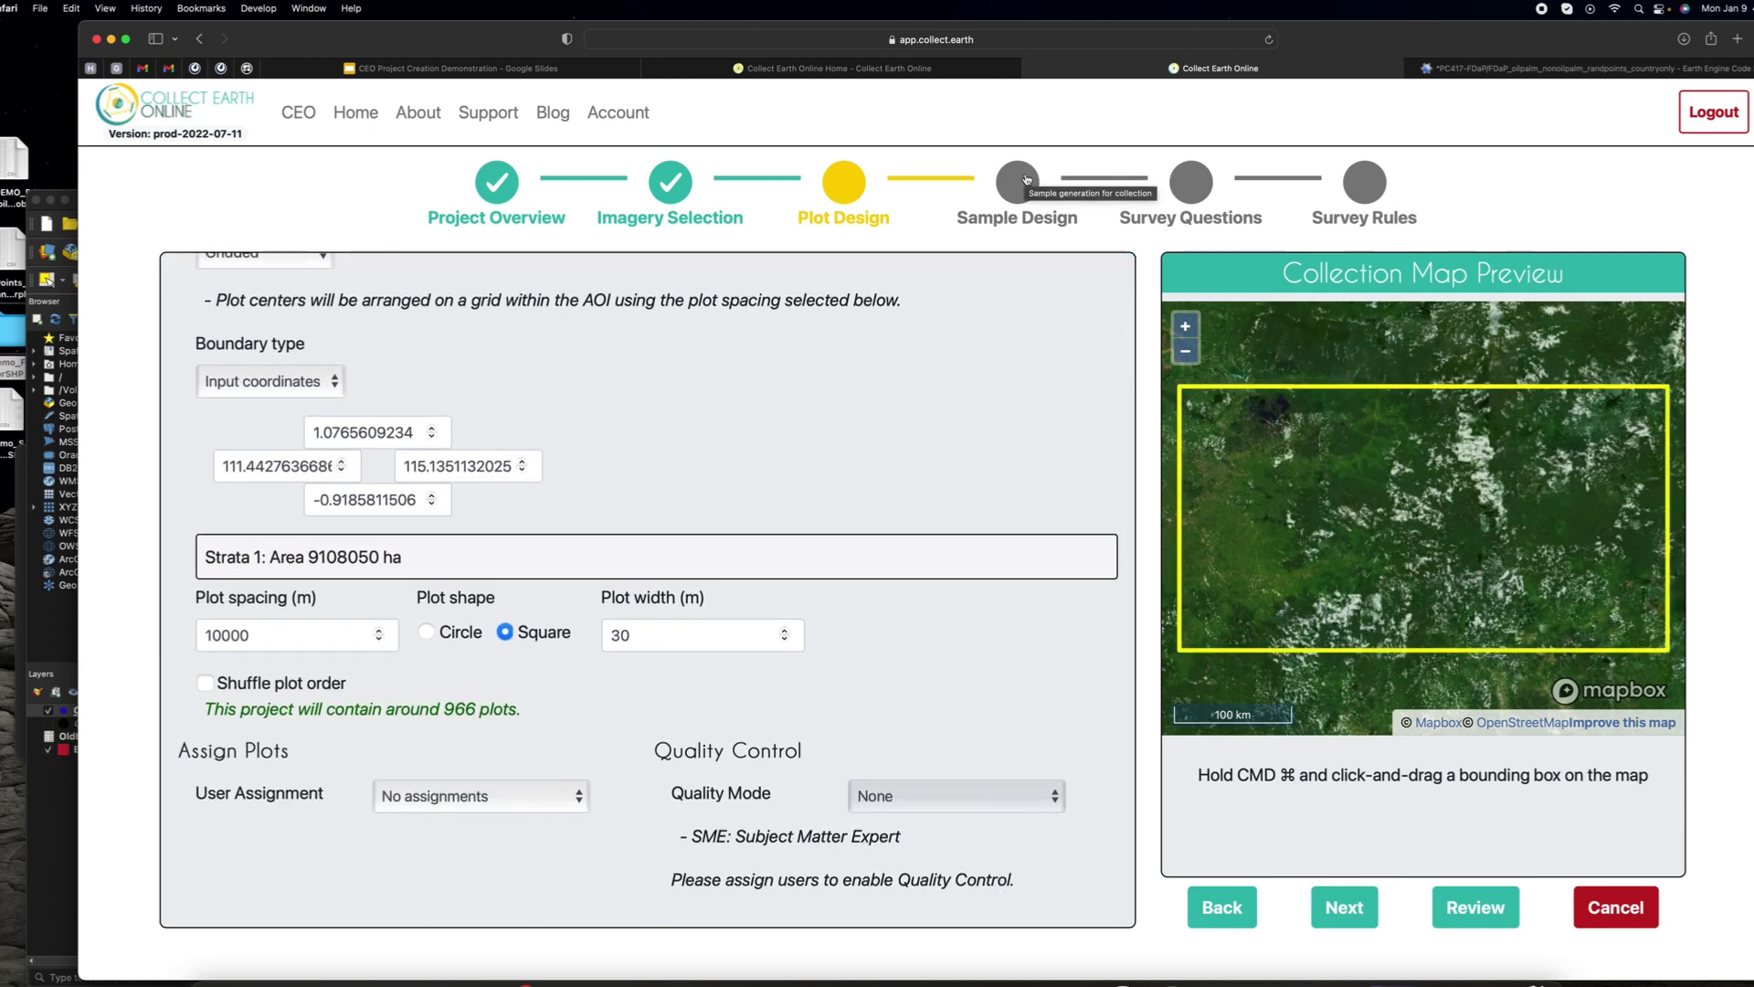
pyautogui.click(1026, 180)
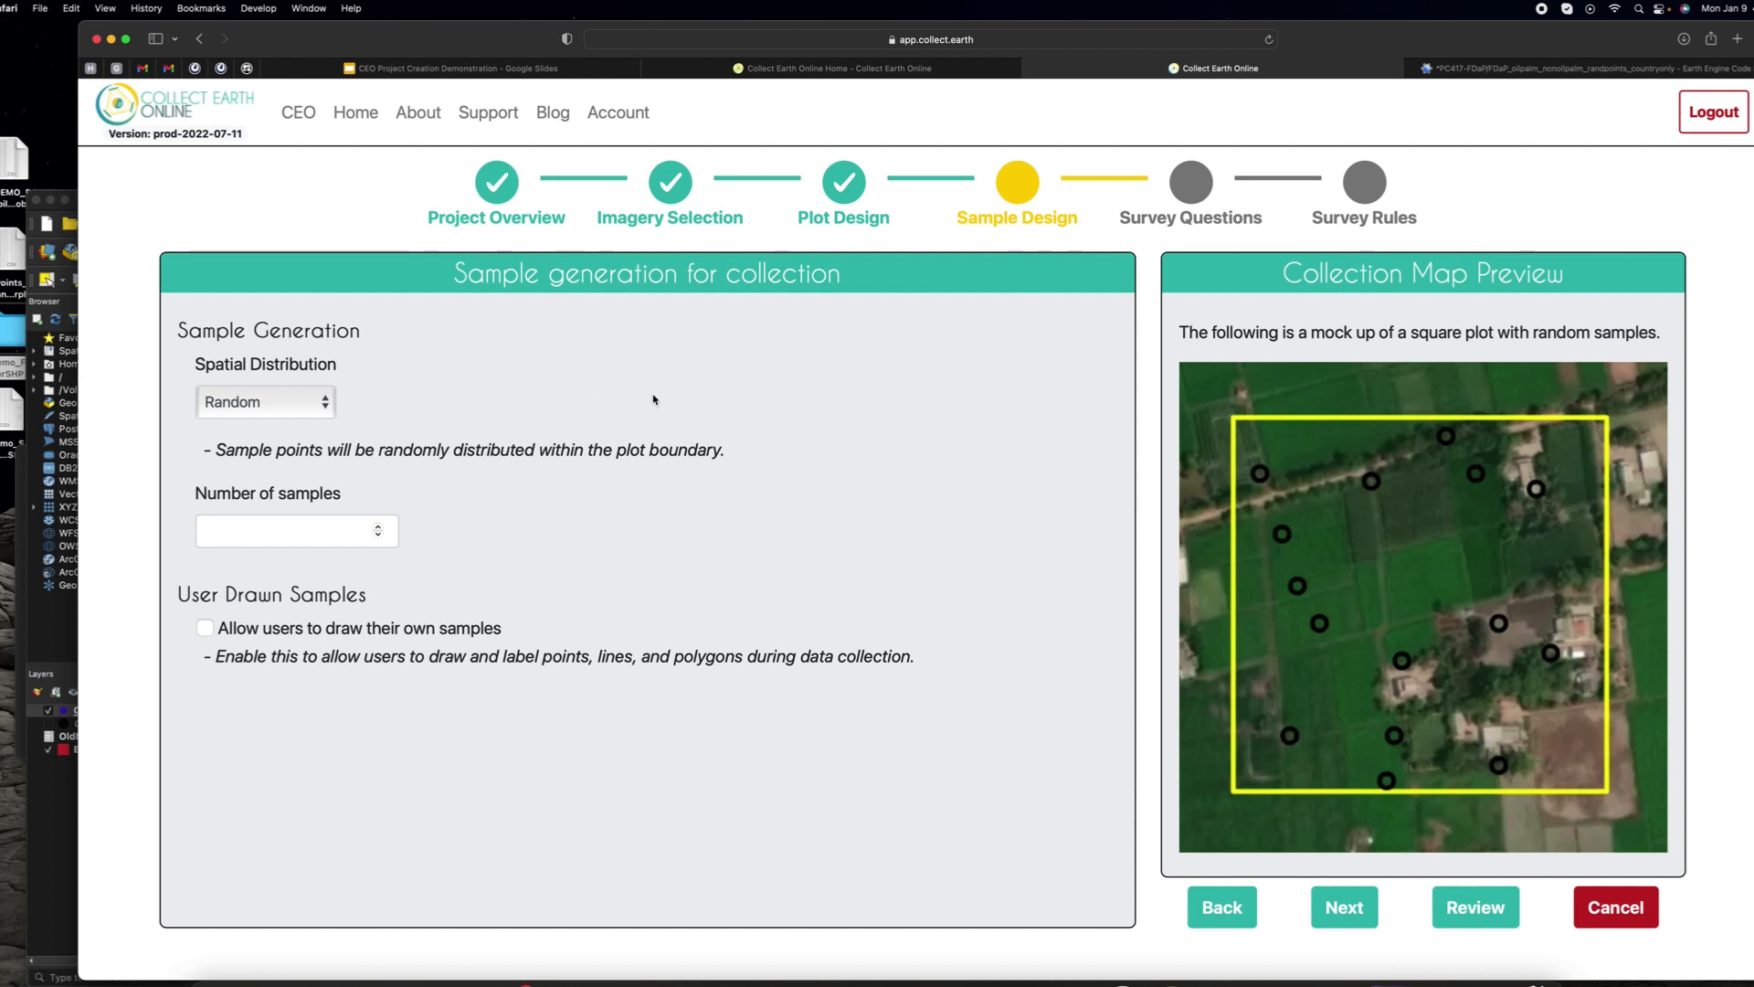
pyautogui.click(298, 405)
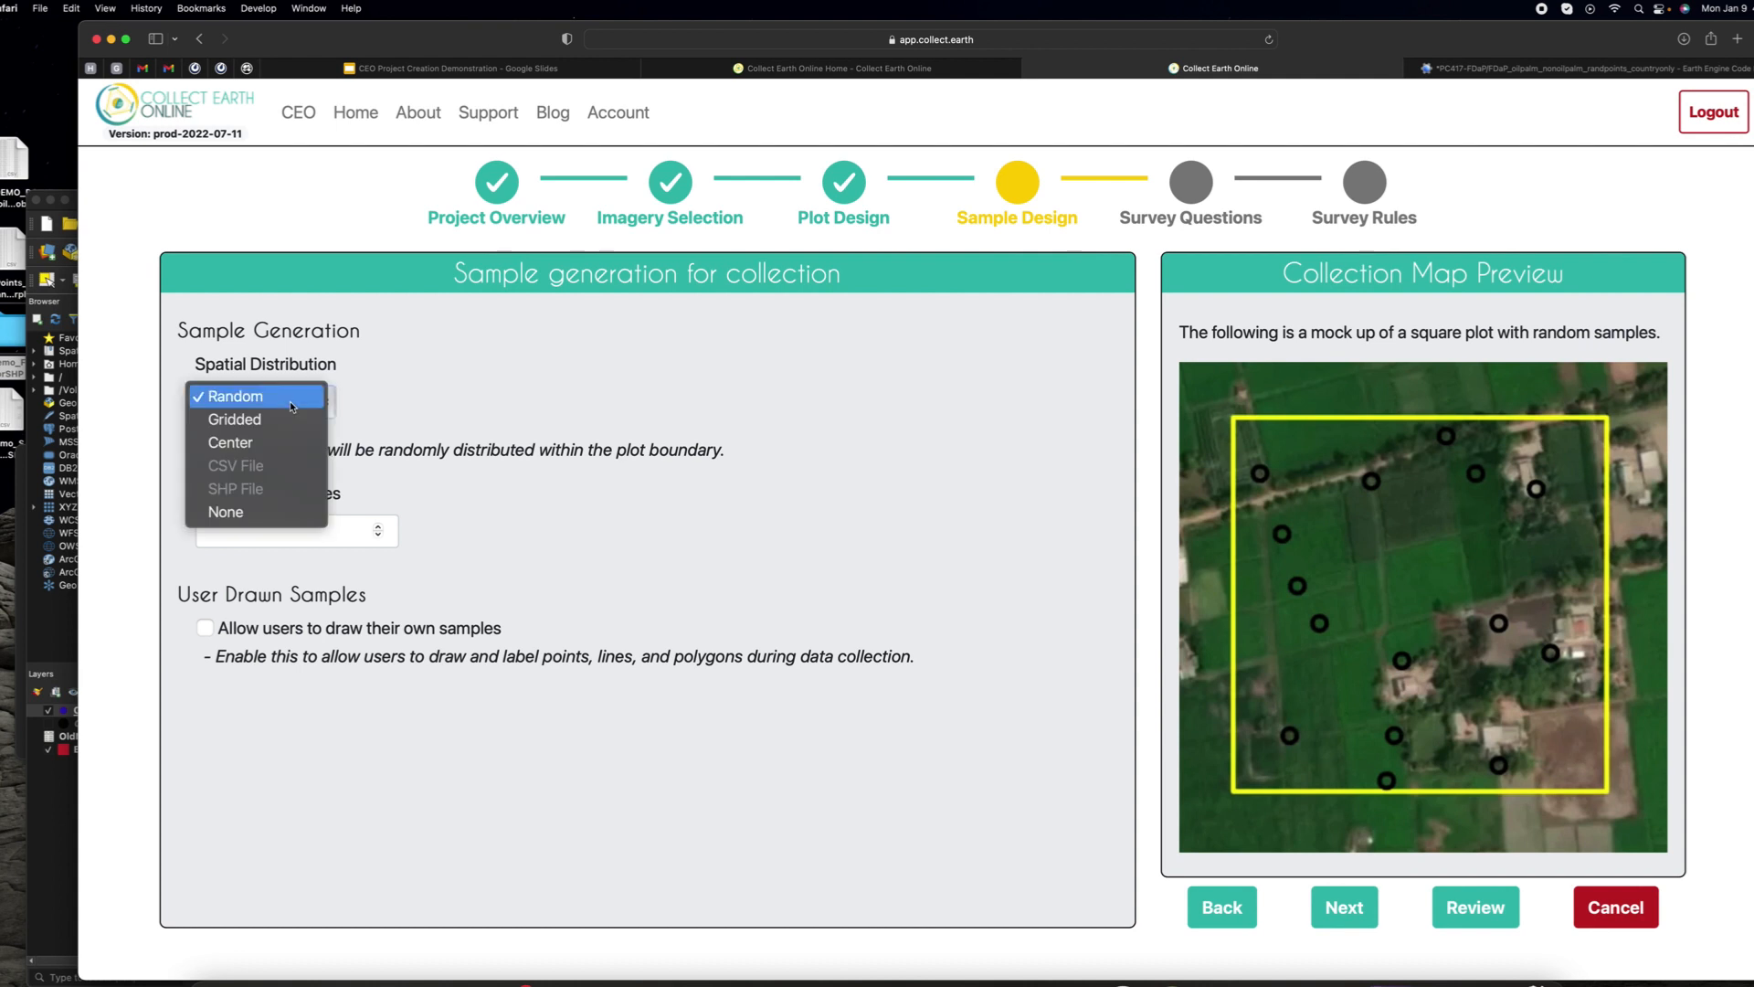
pyautogui.click(290, 419)
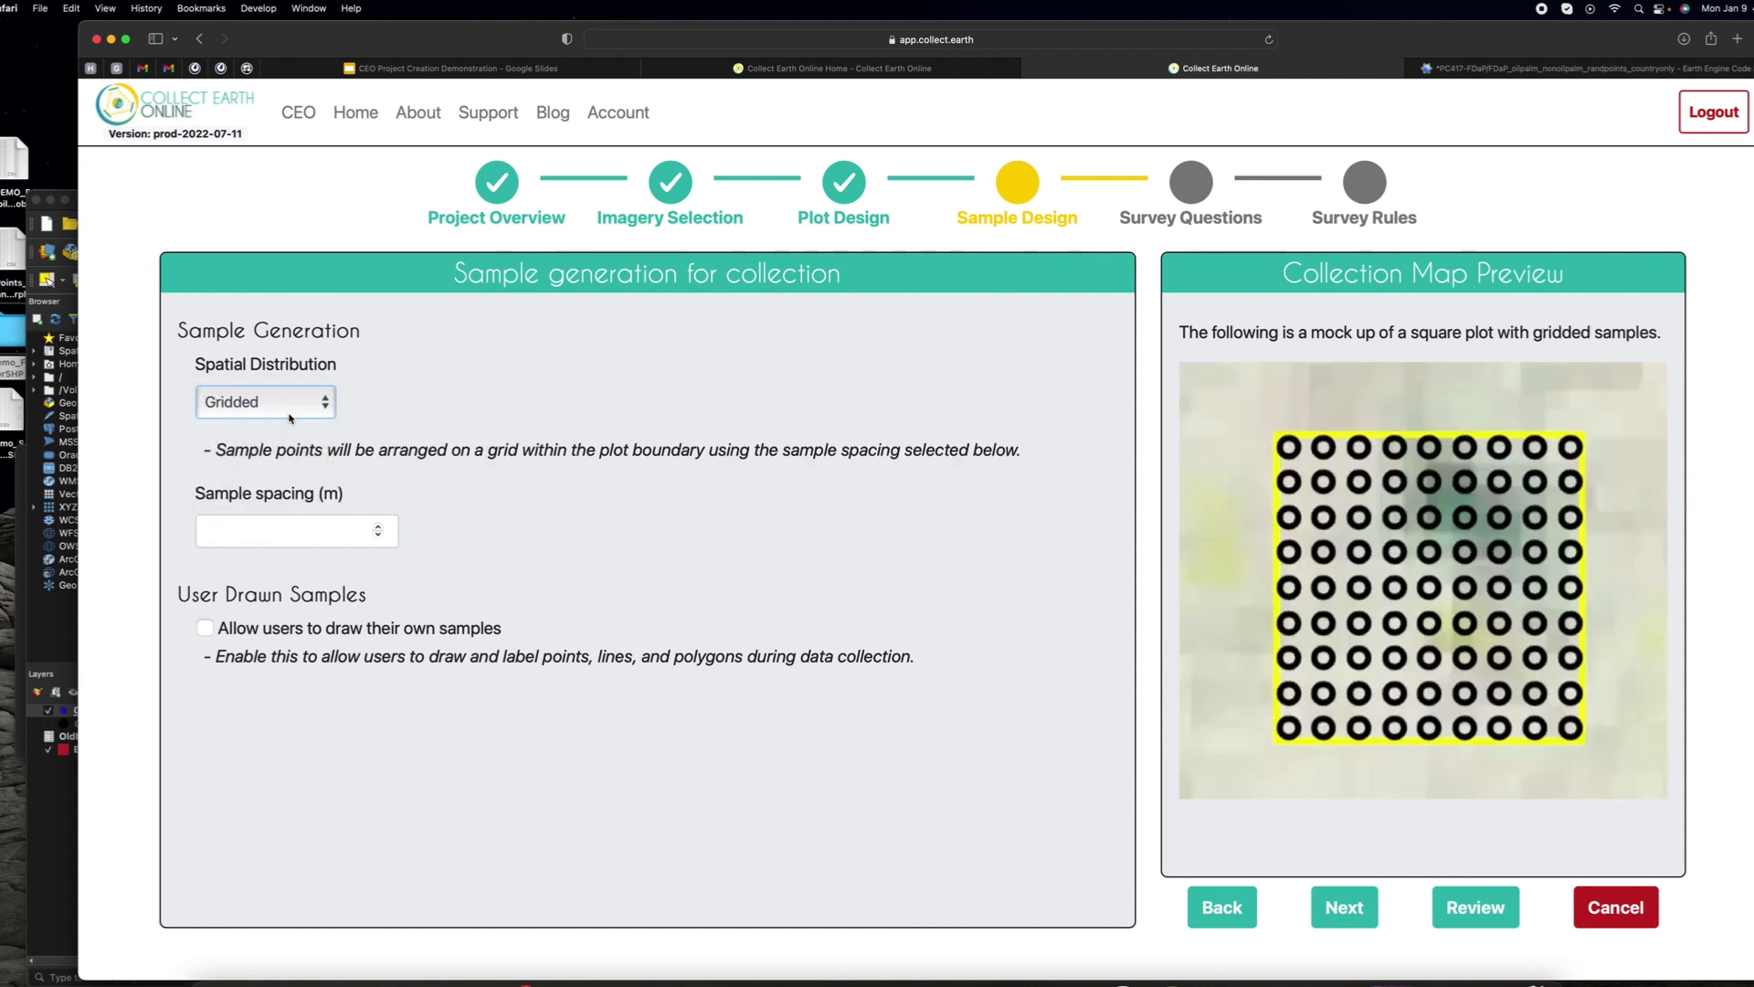
pyautogui.click(302, 521)
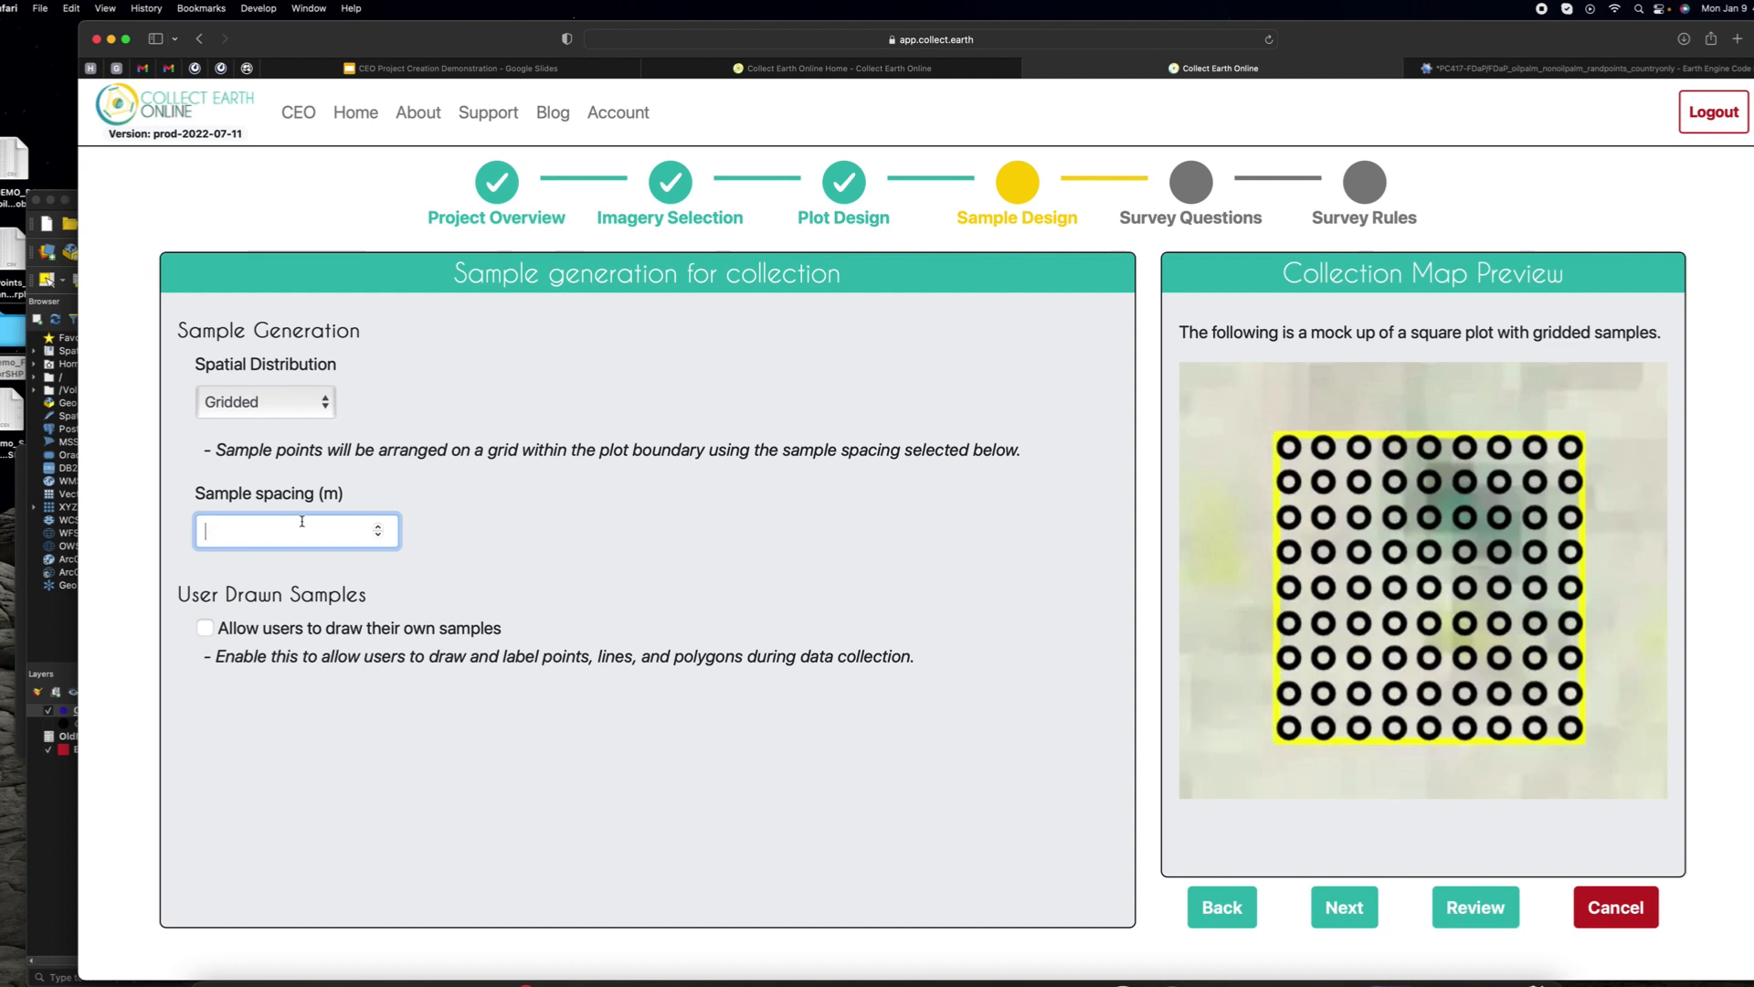
pyautogui.write('10')
pyautogui.click(319, 576)
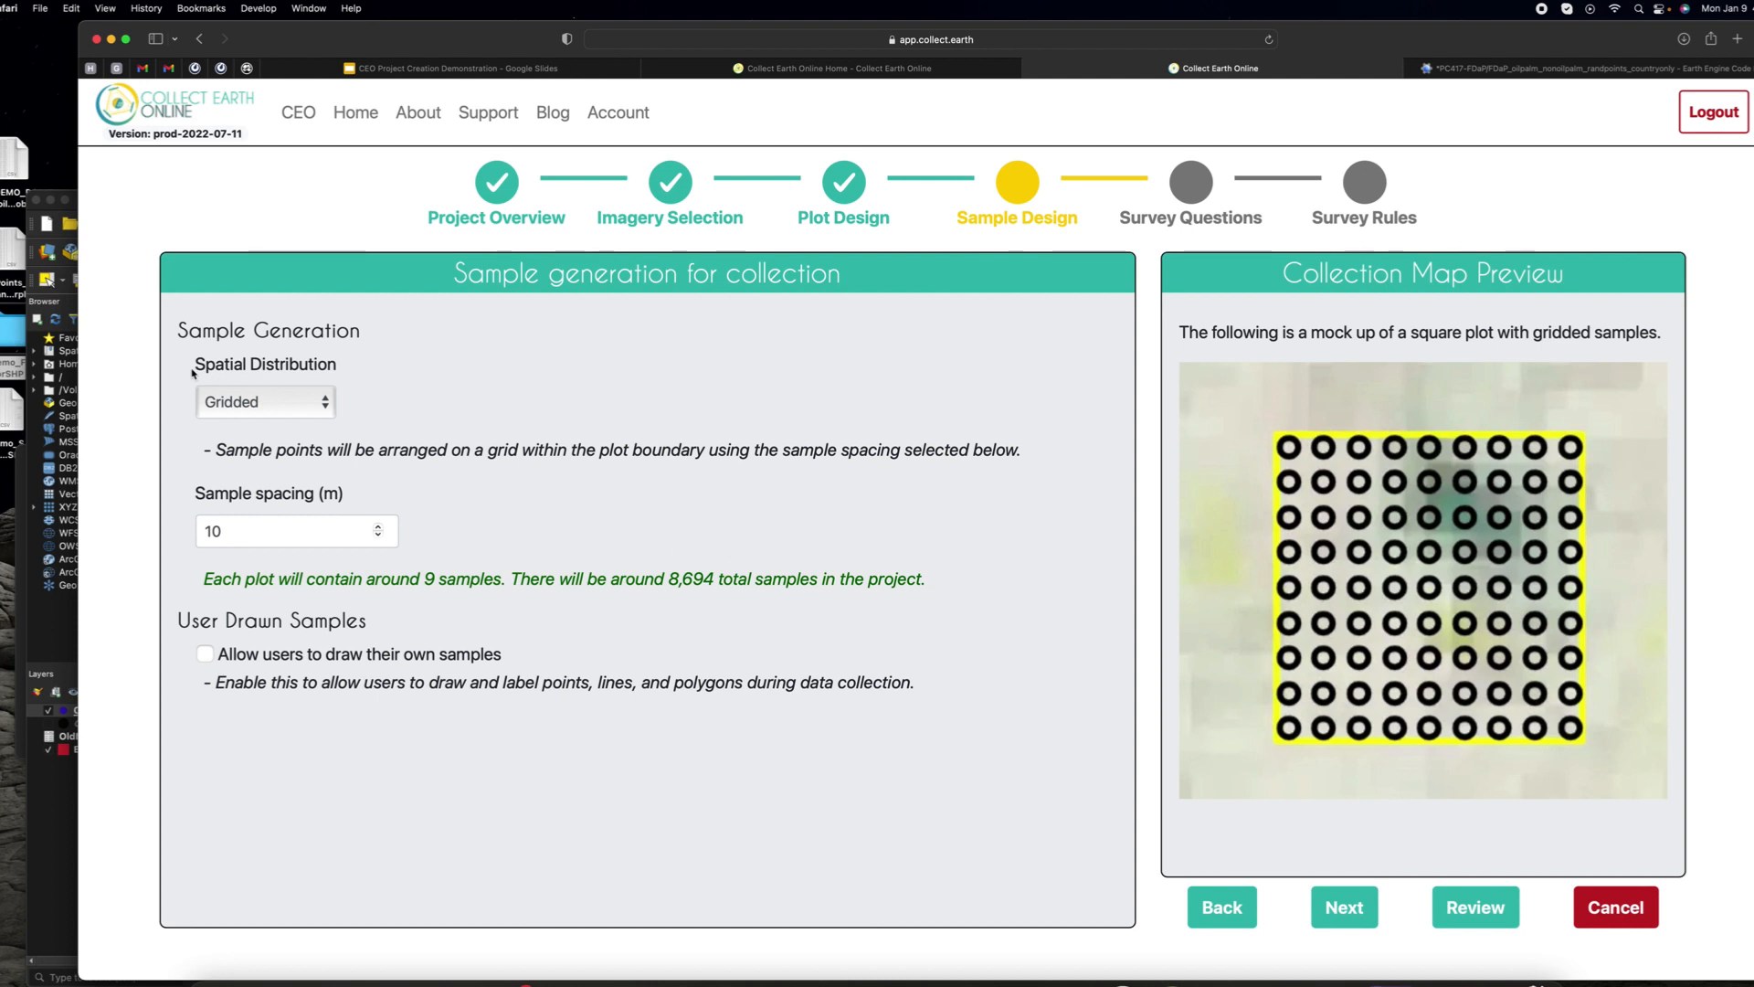
# Step: Change the spatial distribution of the samples to Center and return to the plot design
pyautogui.click(262, 410)
pyautogui.click(259, 416)
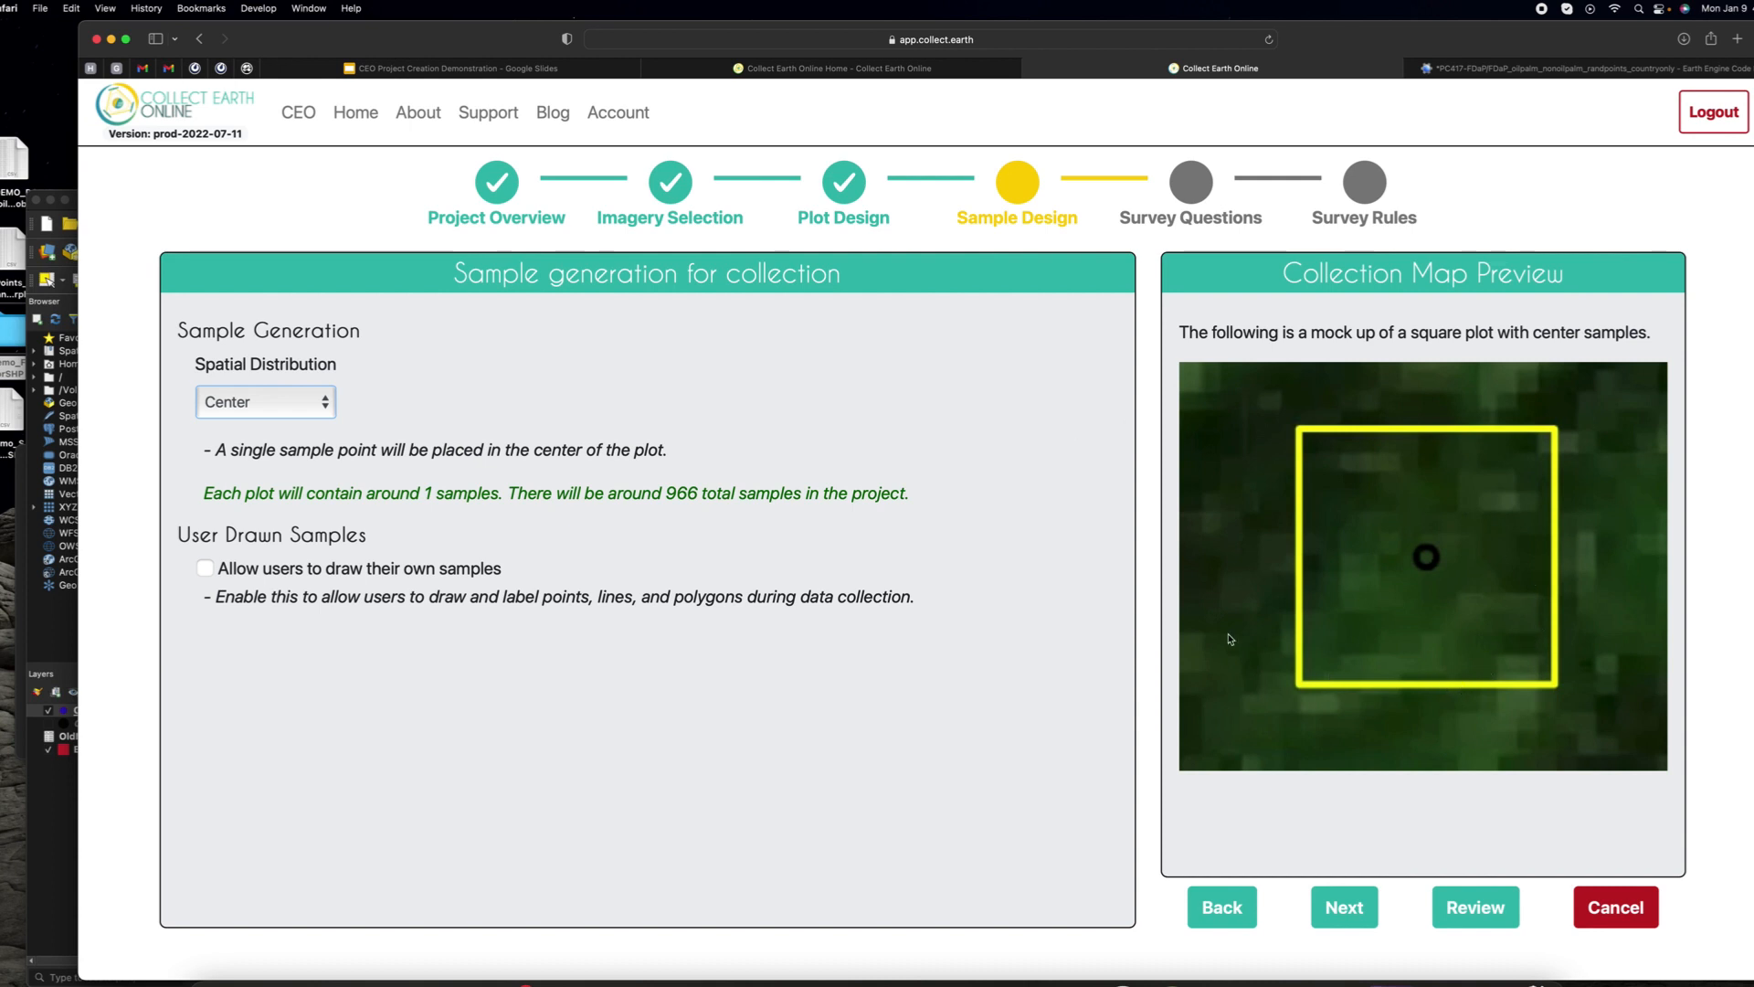
pyautogui.click(1223, 908)
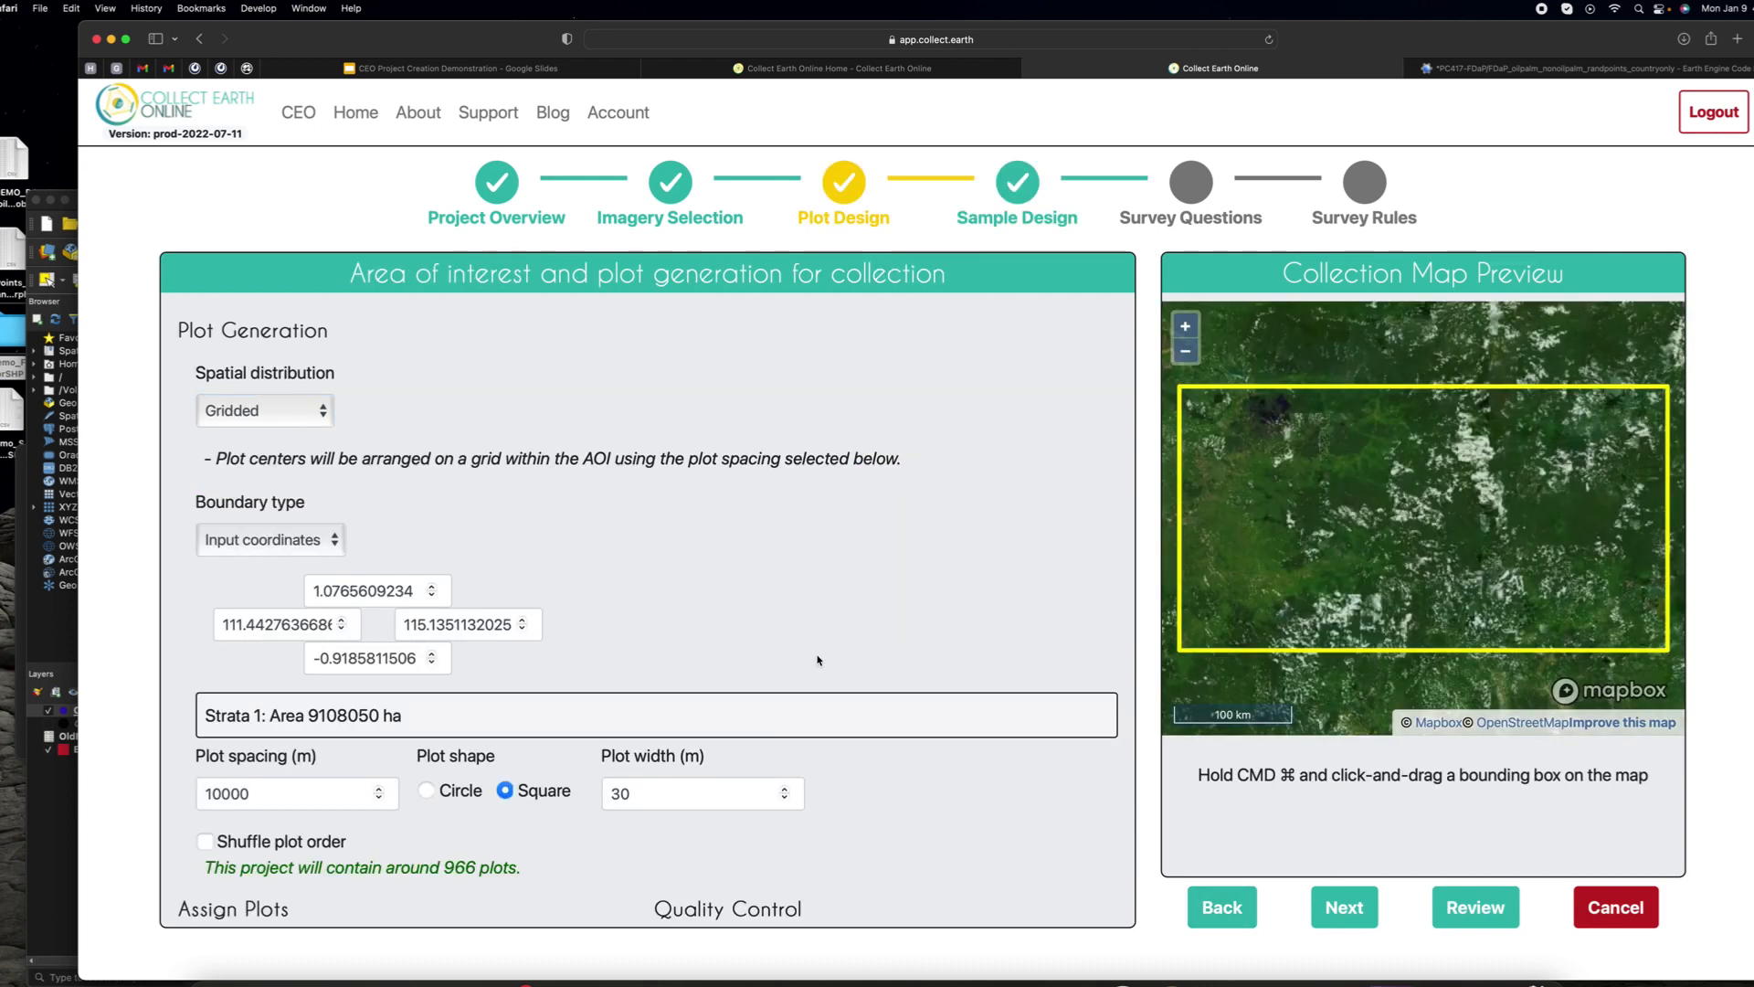
# Step: Set the plot user assignment to Equal assignments and add a first user to the assigned users
pyautogui.scroll(-2, 818, 660)
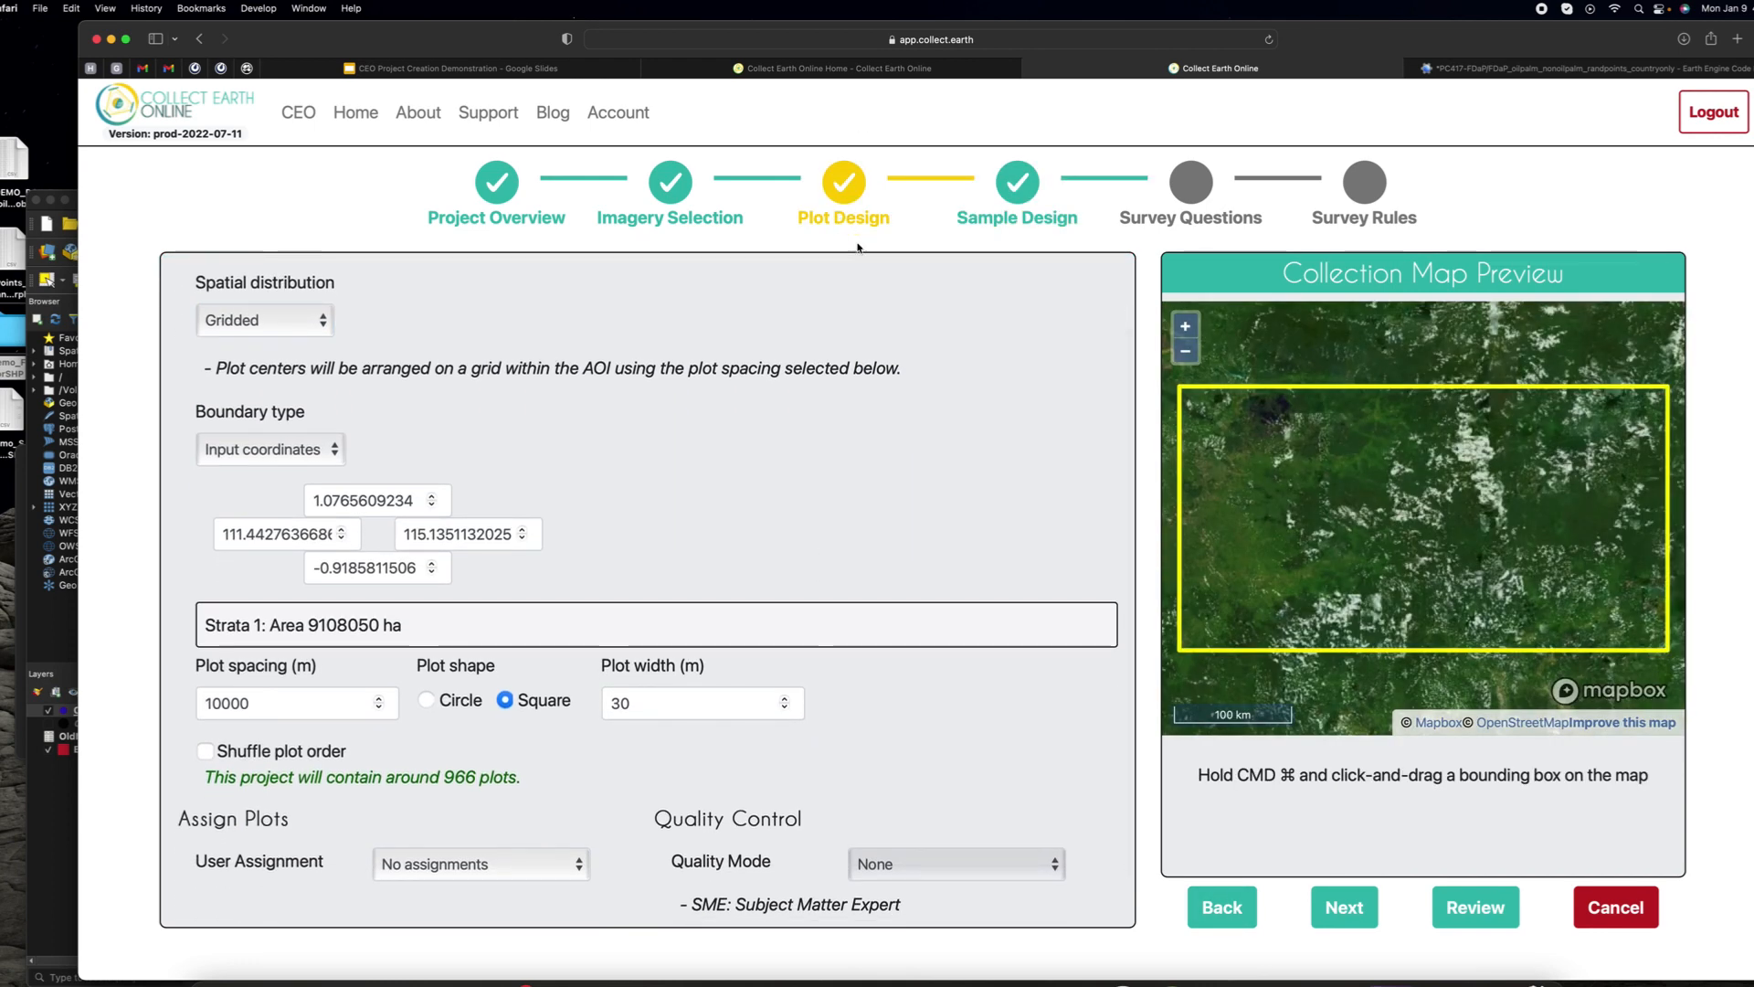
pyautogui.scroll(-2, 834, 431)
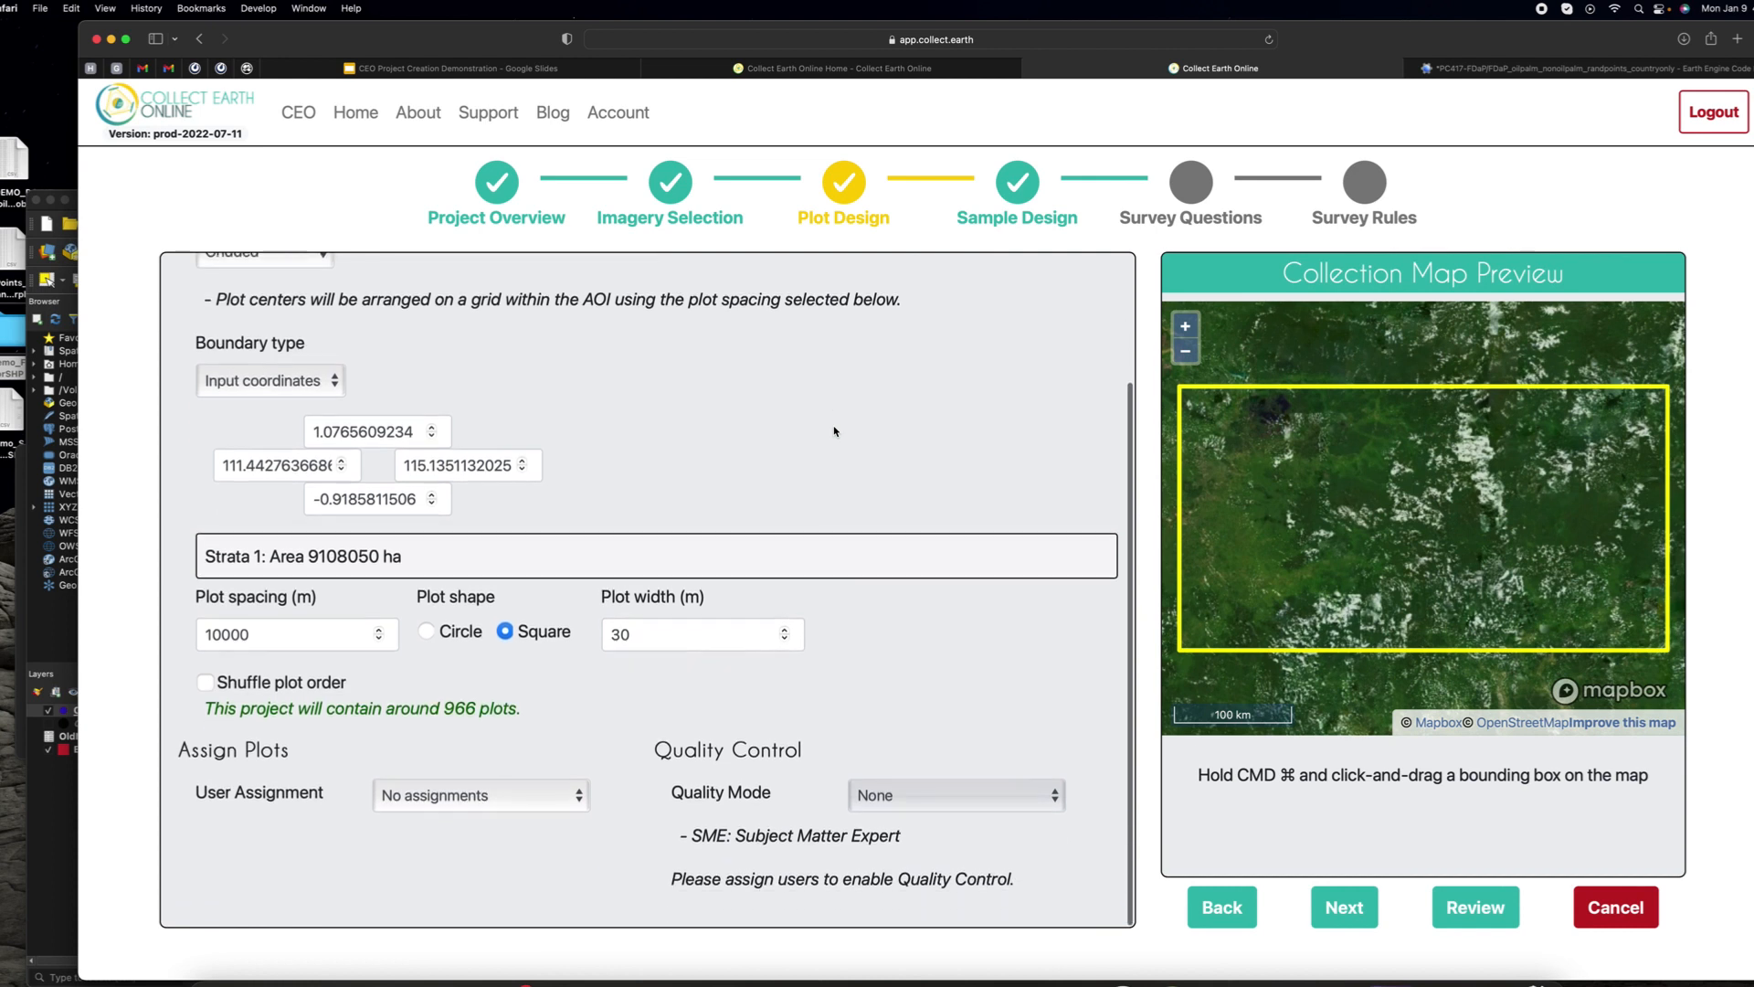
pyautogui.moveTo(179, 756); pyautogui.dragTo(982, 895)
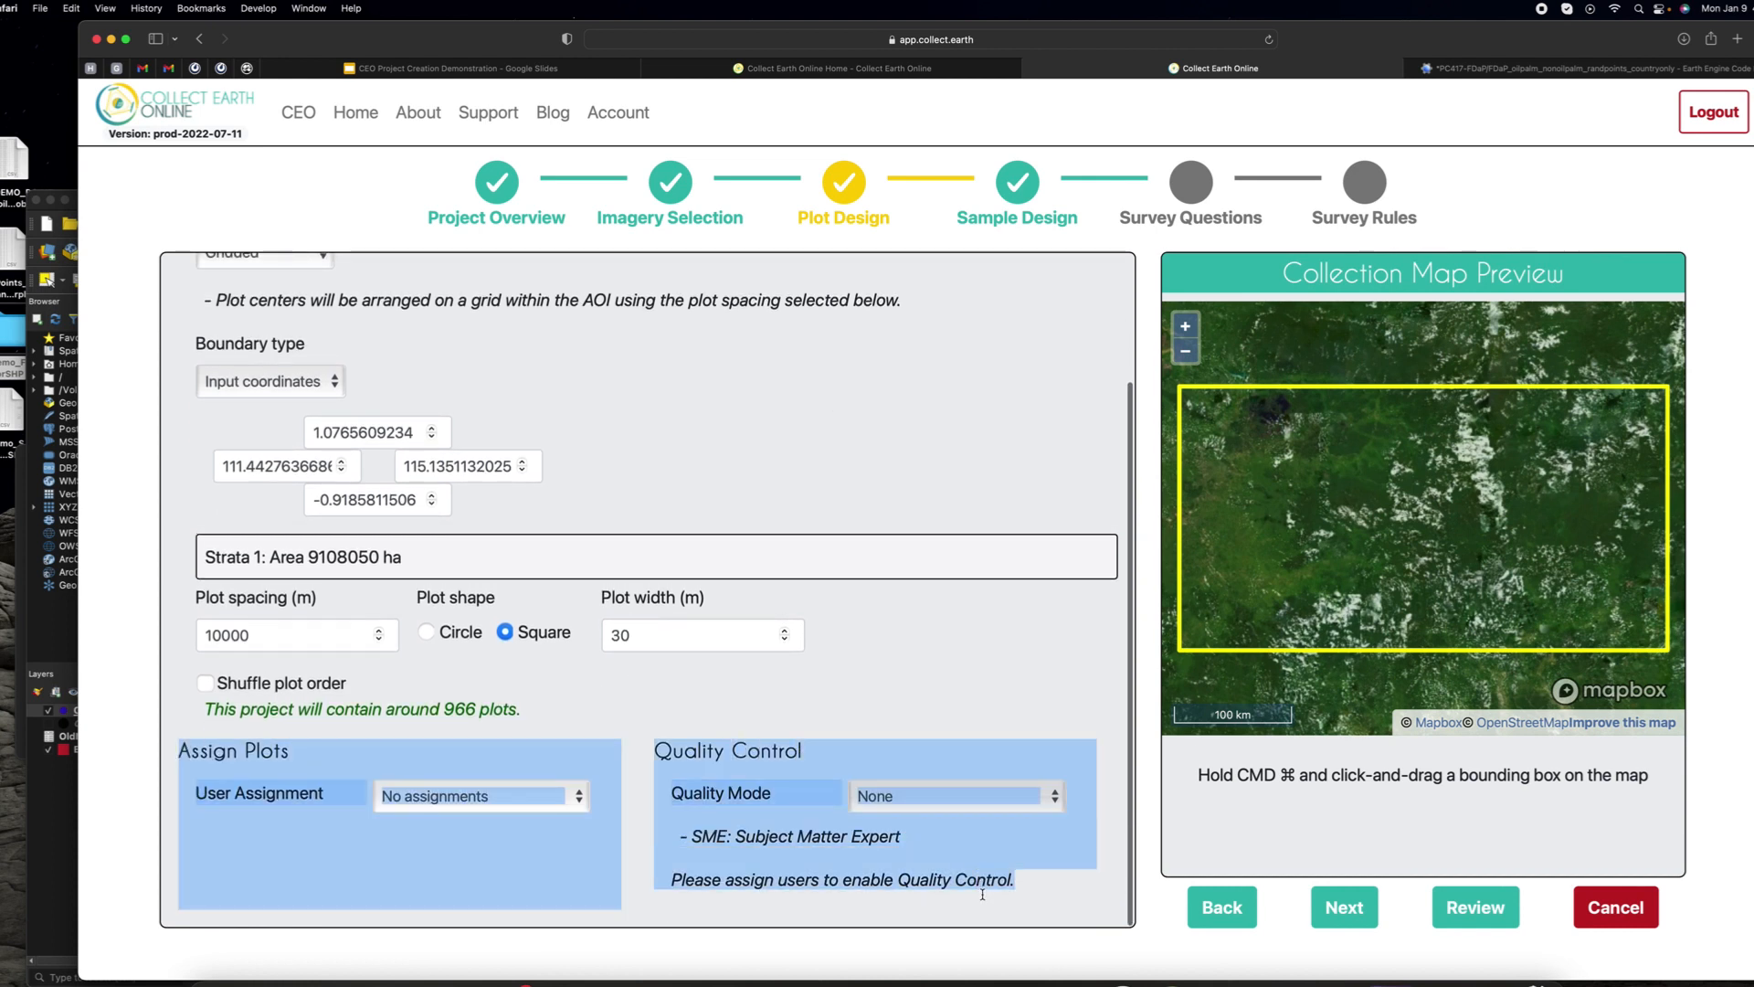
pyautogui.click(948, 746)
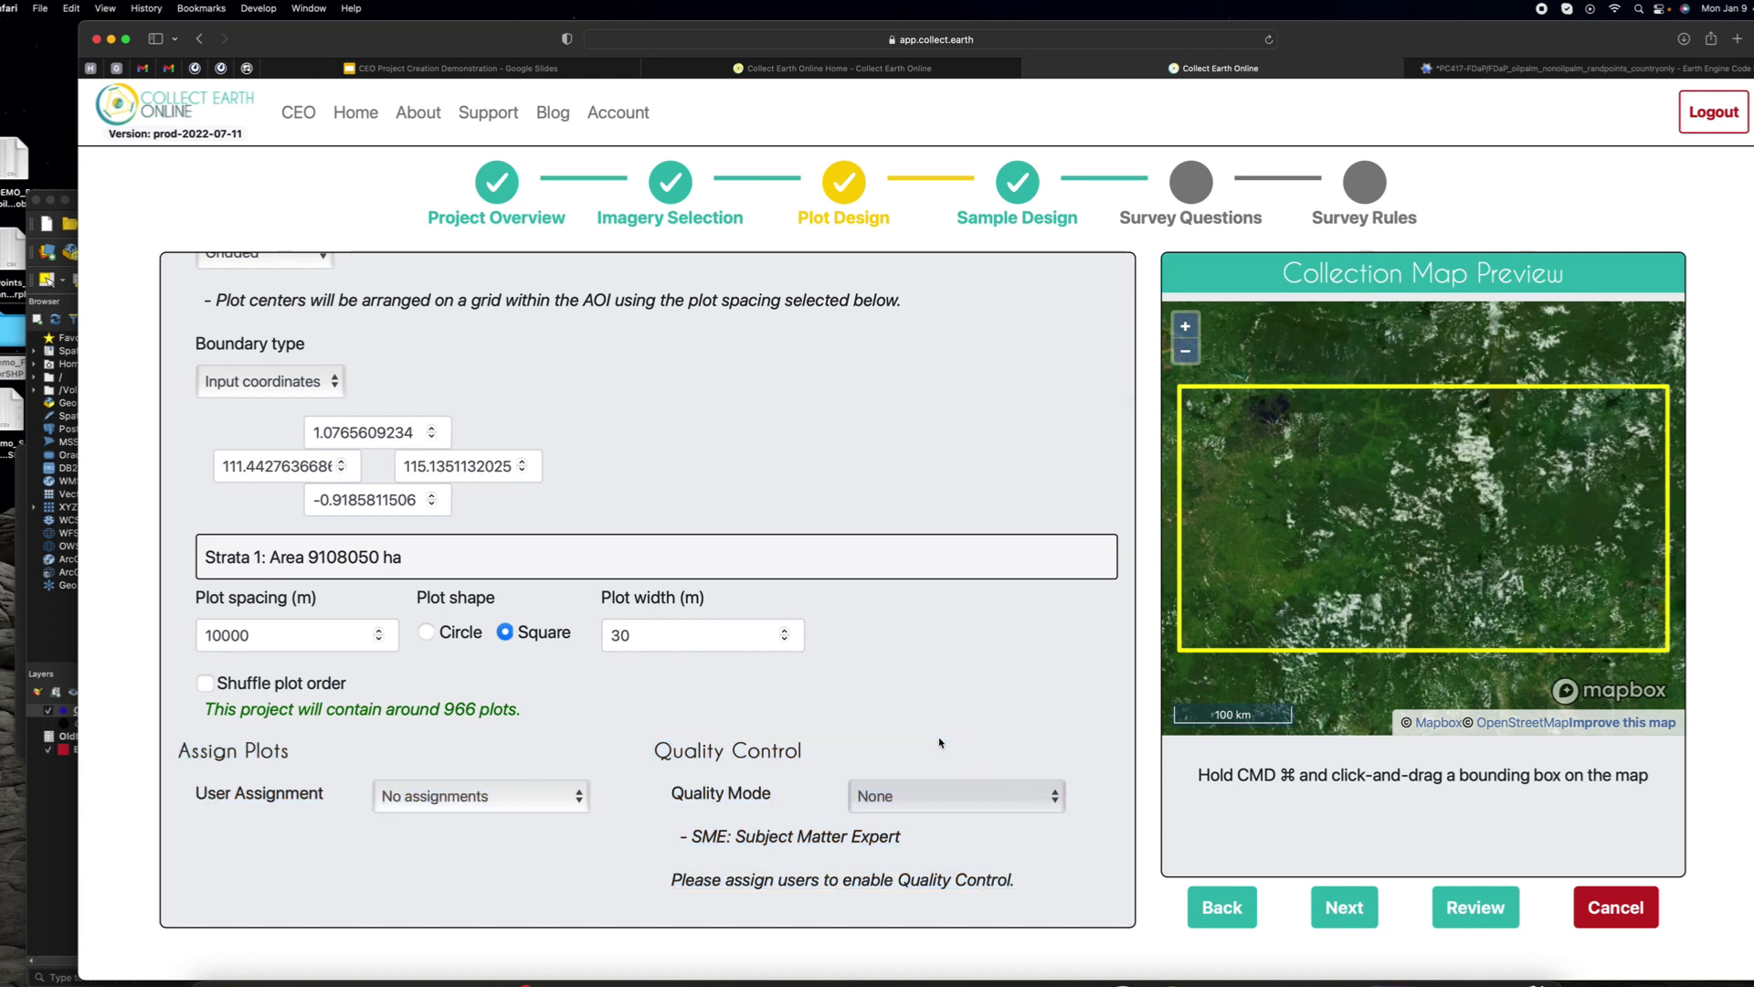
pyautogui.click(509, 796)
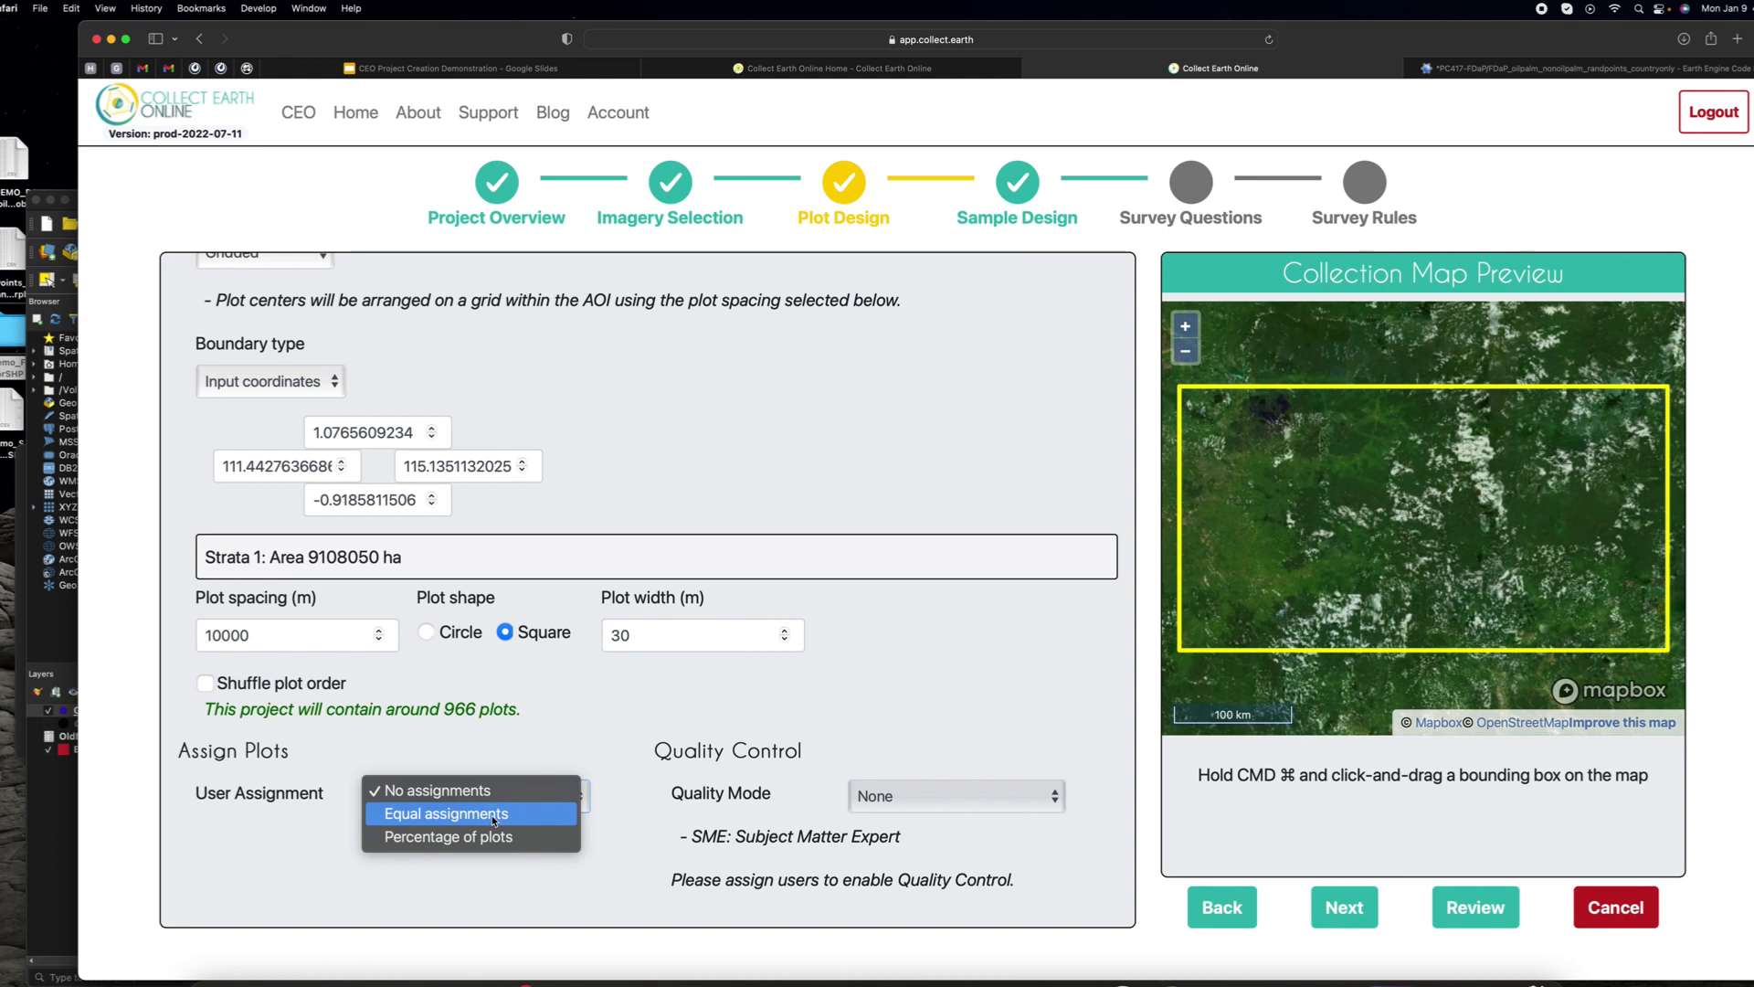
pyautogui.click(492, 815)
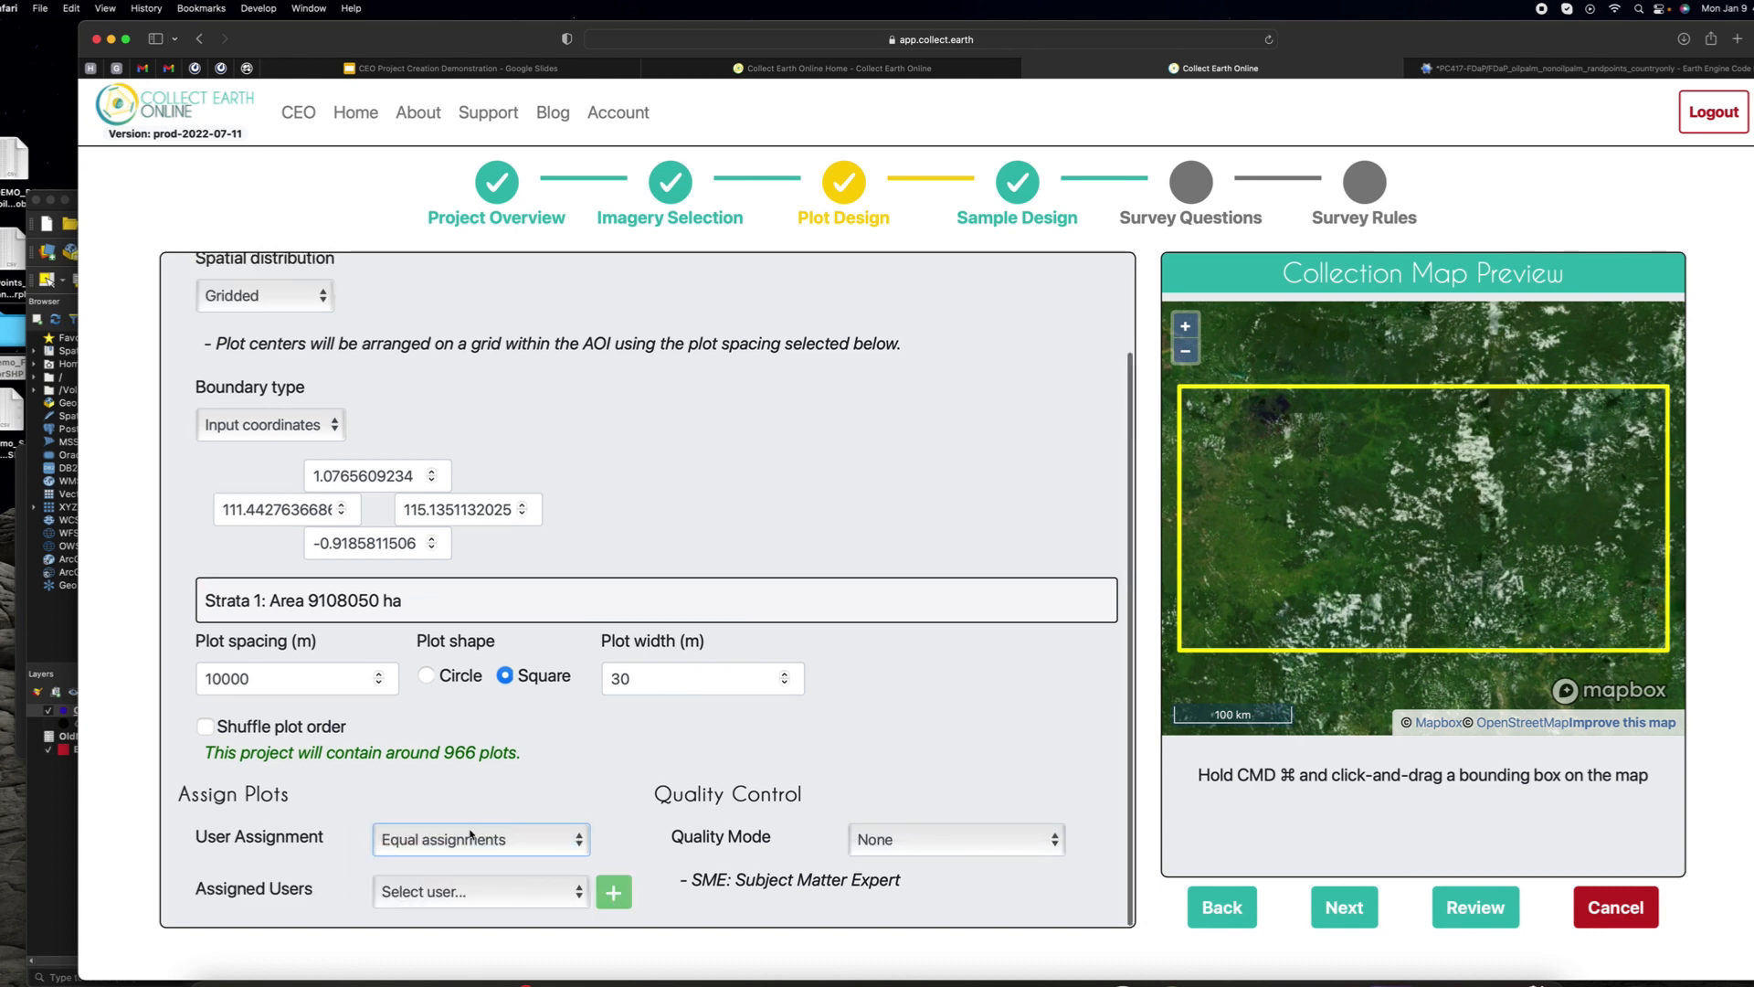
pyautogui.click(481, 892)
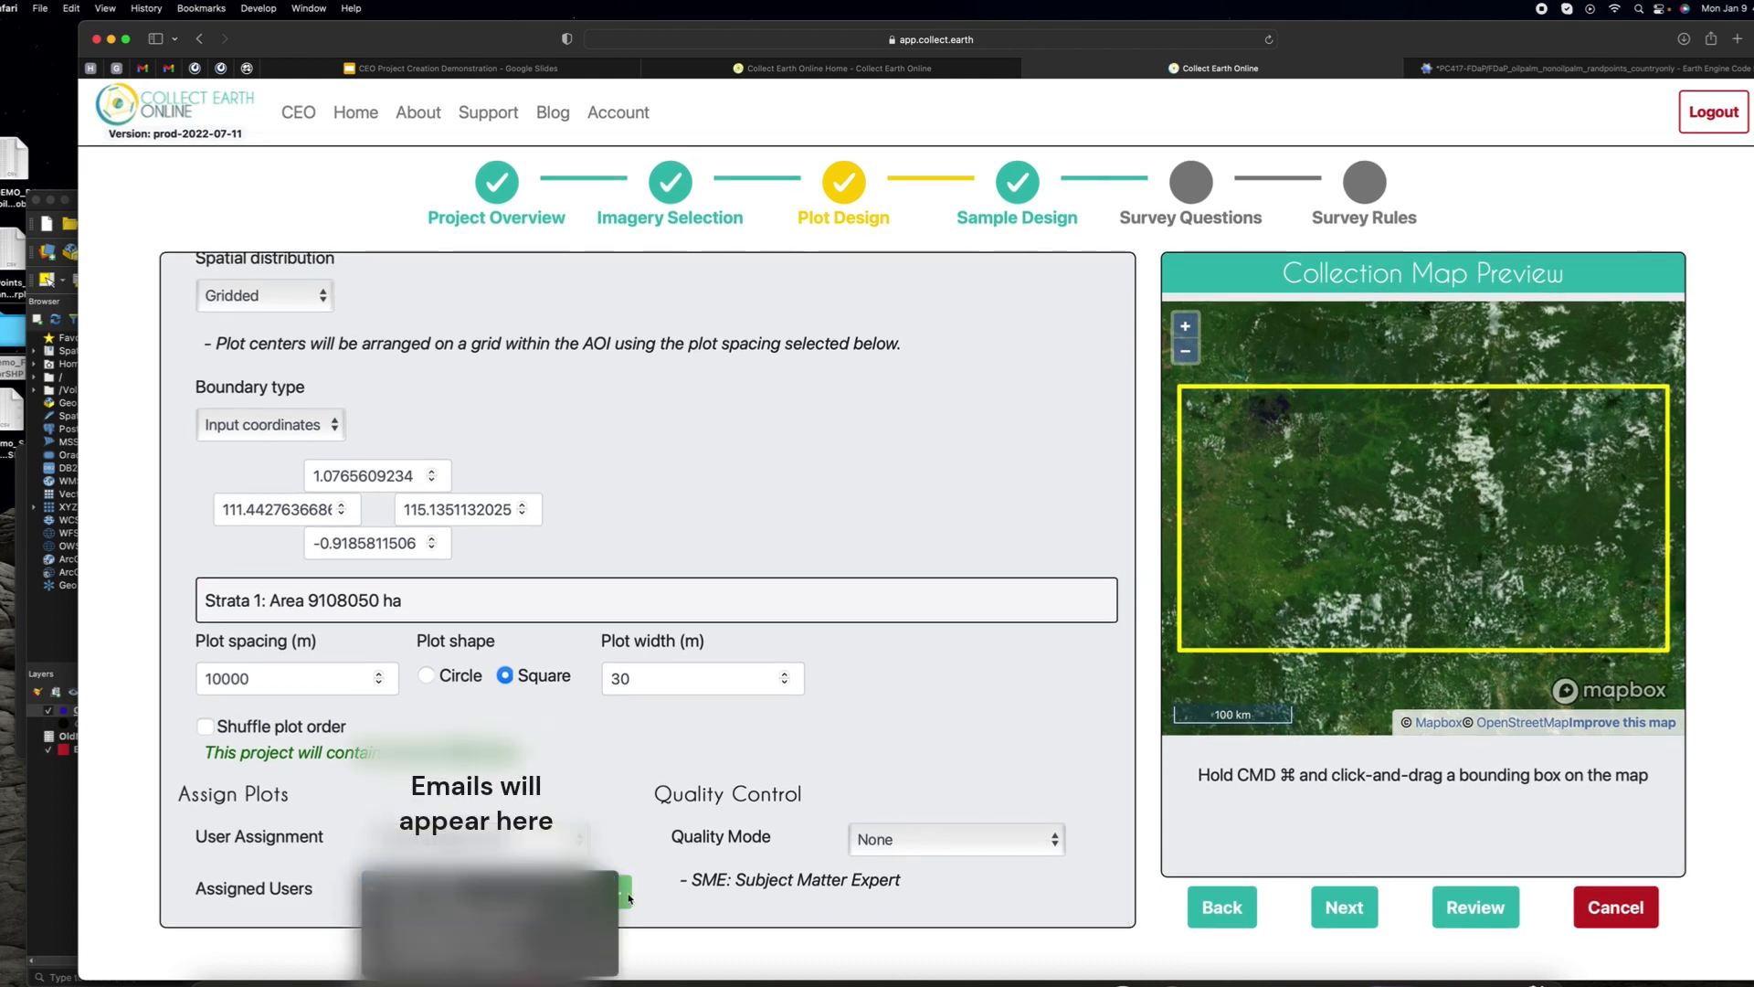
pyautogui.click(492, 952)
pyautogui.click(613, 894)
# Step: Add two more users to the assigned users for the plots
pyautogui.scroll(-1, 549, 896)
pyautogui.scroll(-2, 501, 894)
pyautogui.click(492, 806)
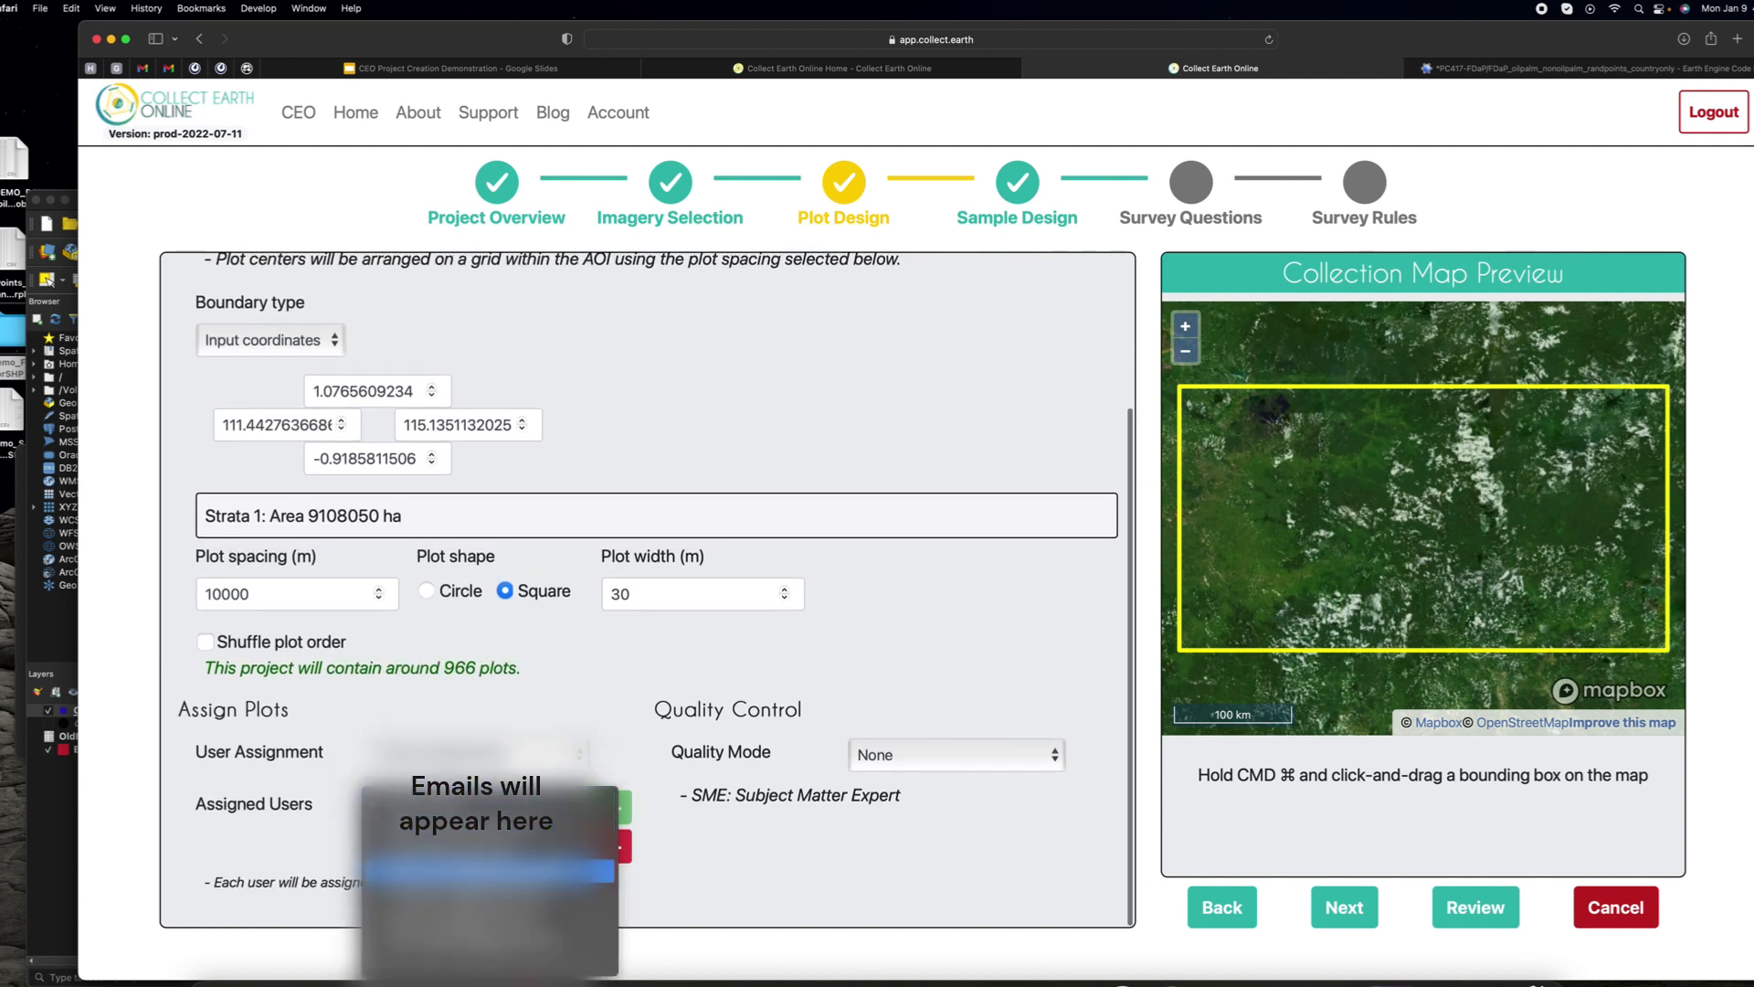
pyautogui.click(491, 917)
pyautogui.click(614, 808)
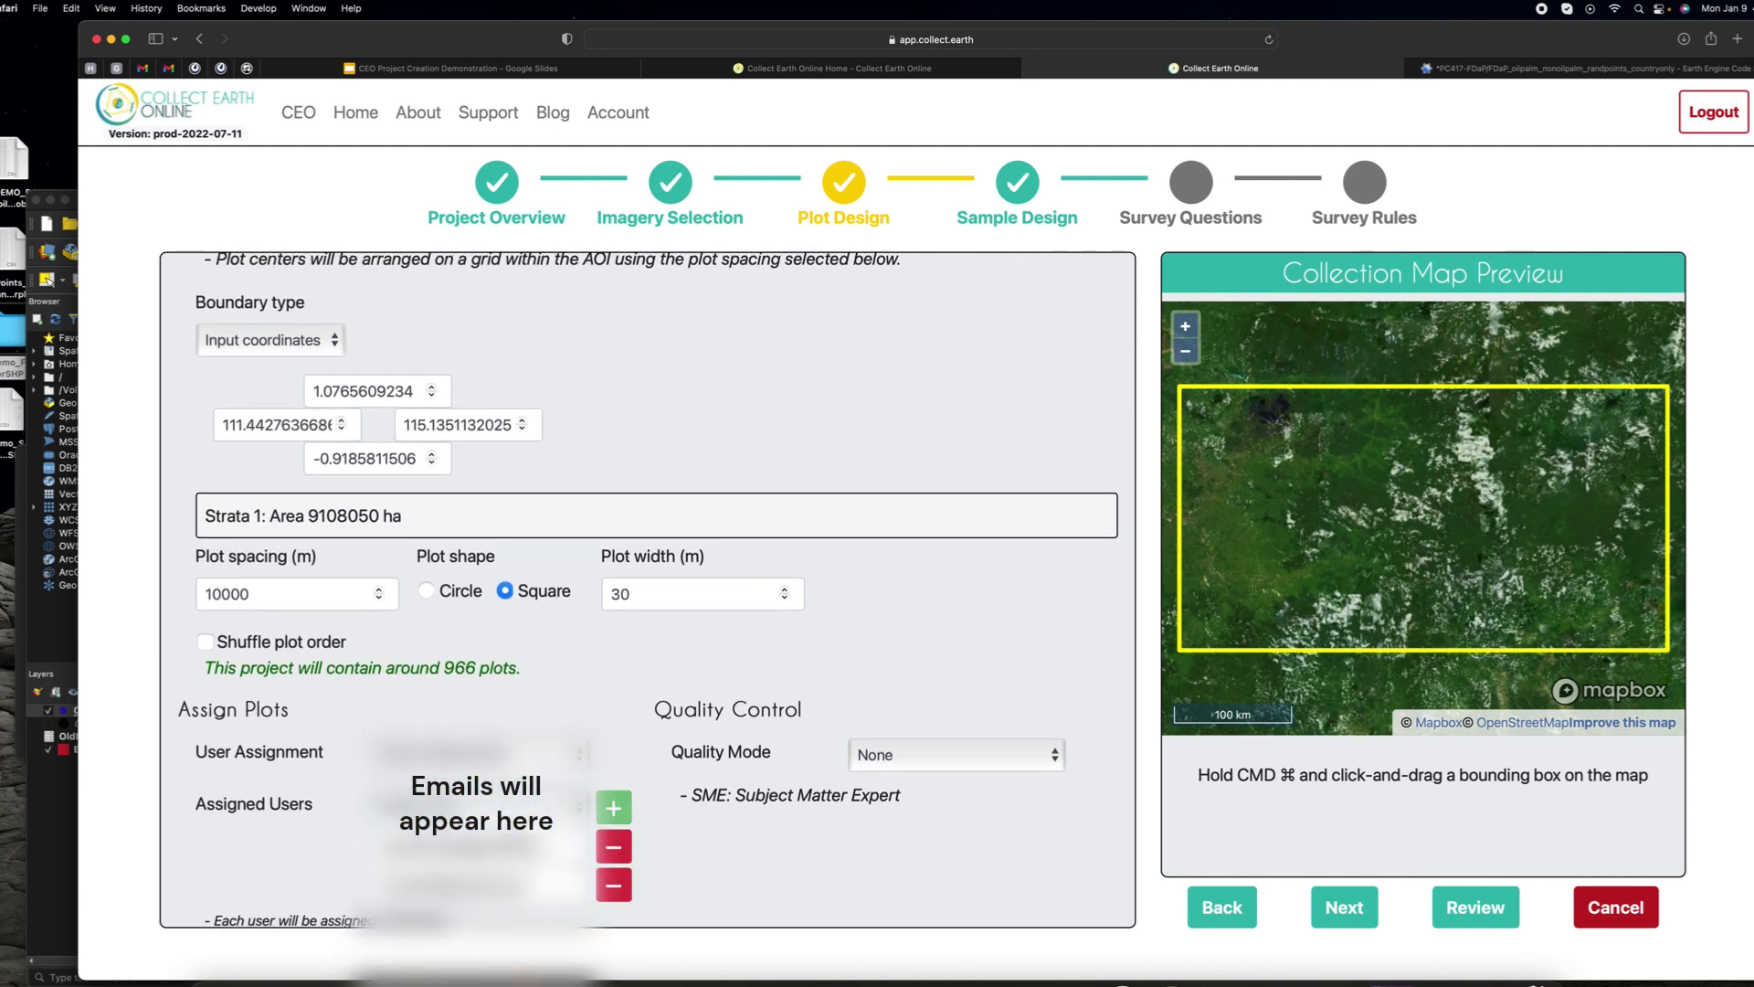
pyautogui.scroll(-1, 613, 808)
pyautogui.click(491, 768)
pyautogui.click(492, 925)
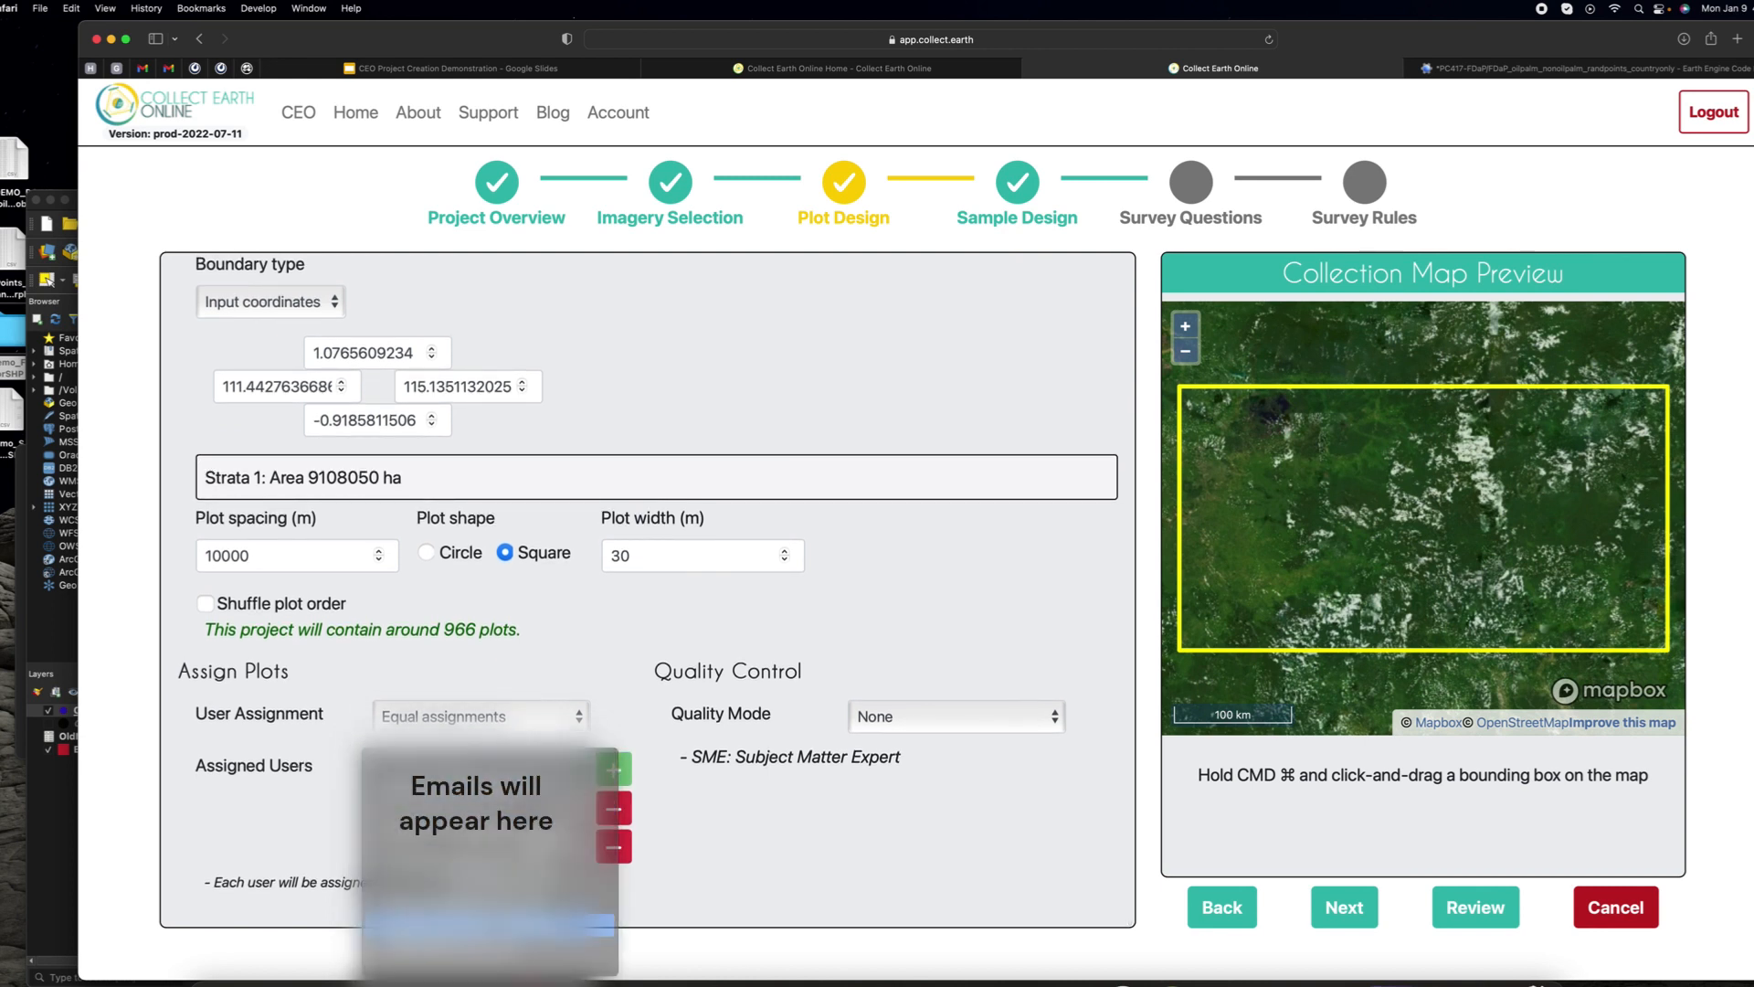
pyautogui.click(609, 775)
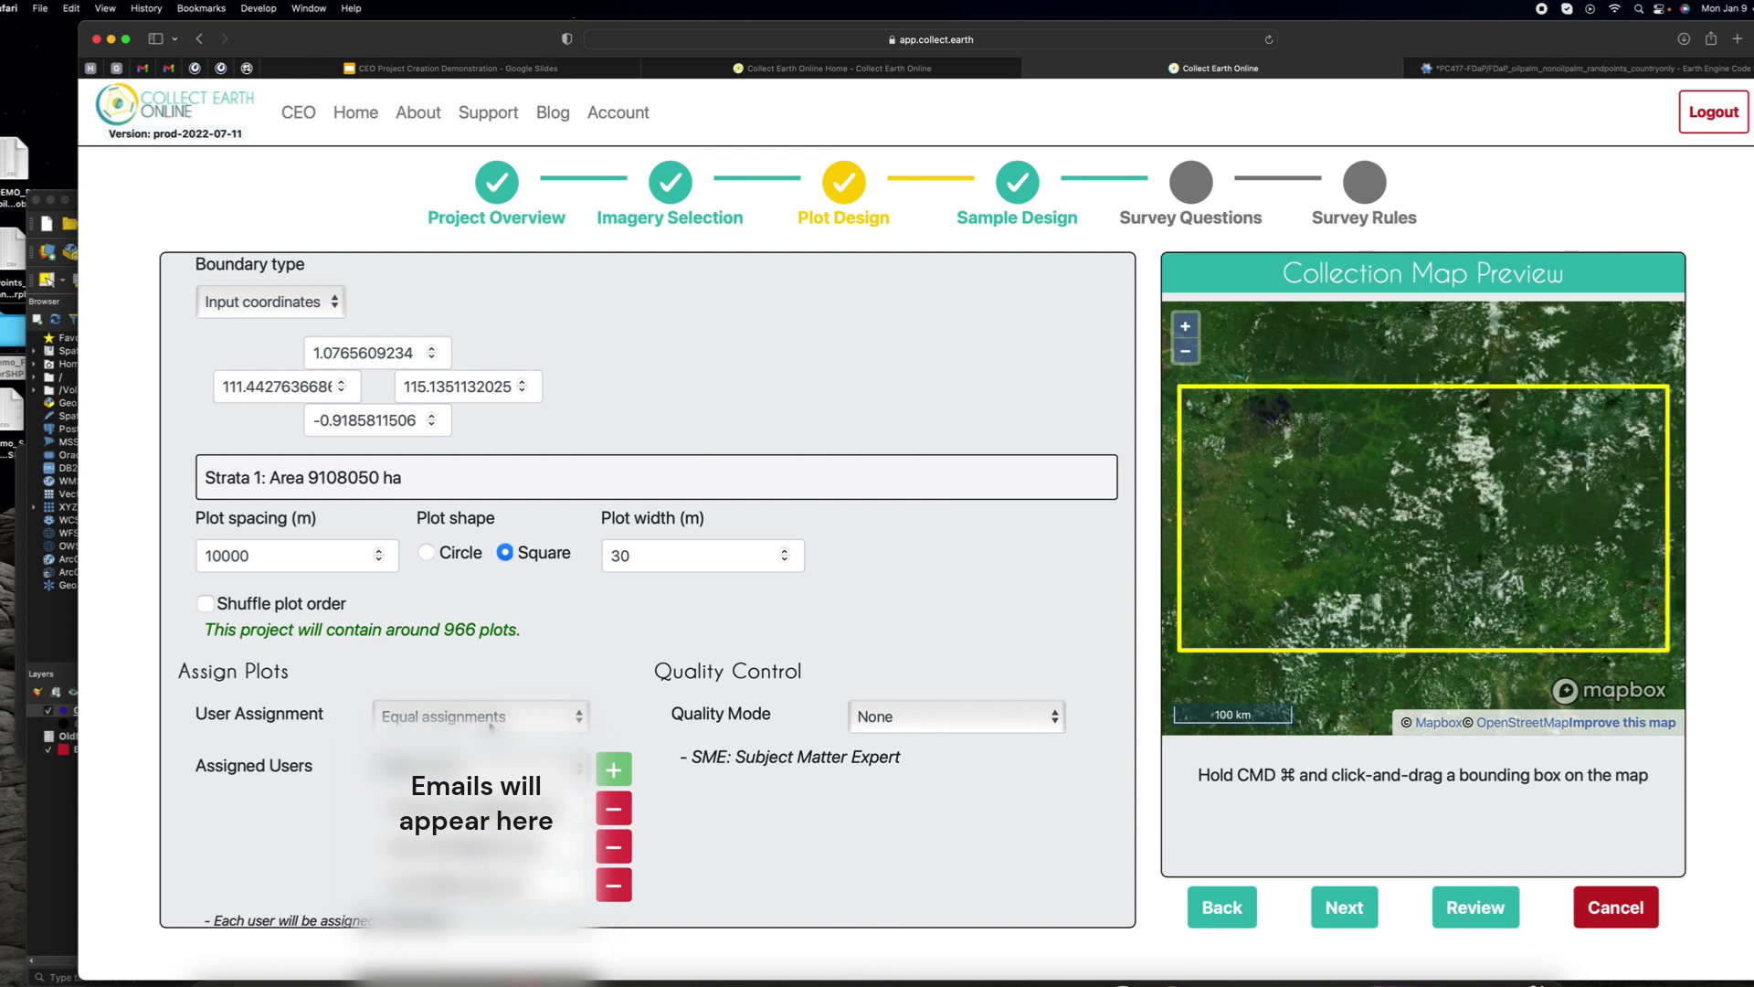
# Step: Change the user assignment to Percentage of plots and give the three assigned users 50%, 25% and 25%
pyautogui.click(490, 725)
pyautogui.click(484, 736)
pyautogui.scroll(-3, 240, 825)
pyautogui.click(216, 711)
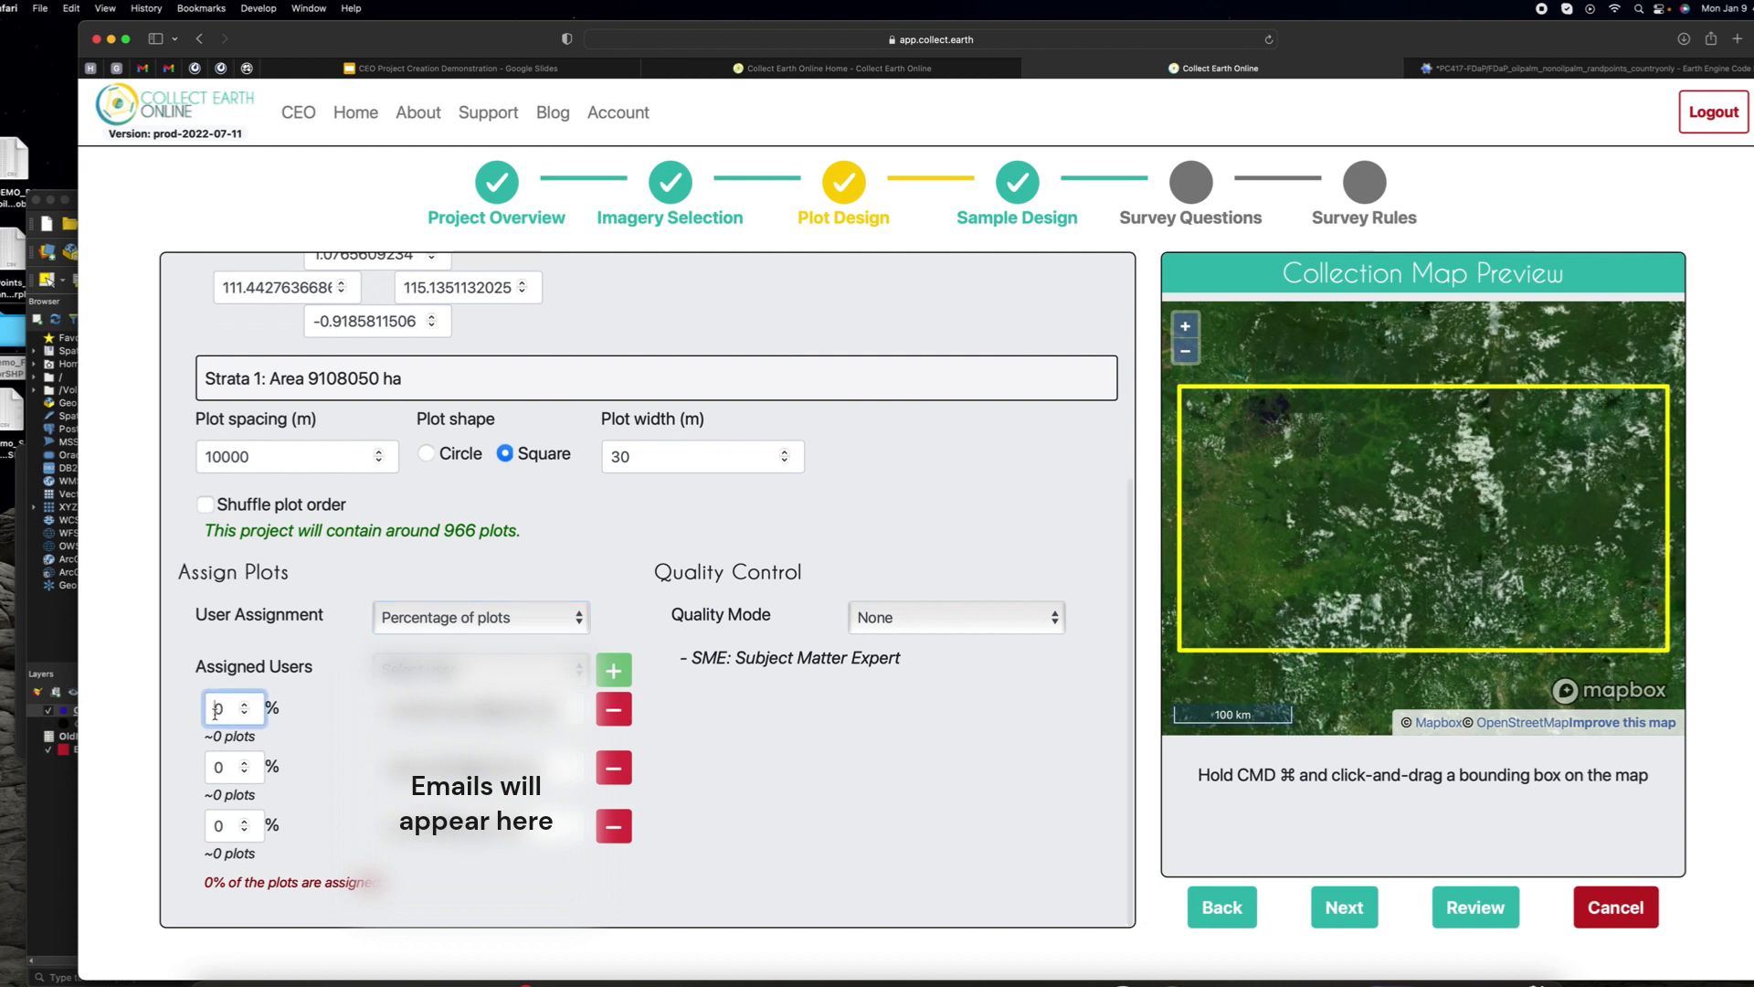
pyautogui.write('5')
pyautogui.click(218, 766)
pyautogui.write('25')
pyautogui.click(219, 830)
pyautogui.write('25')
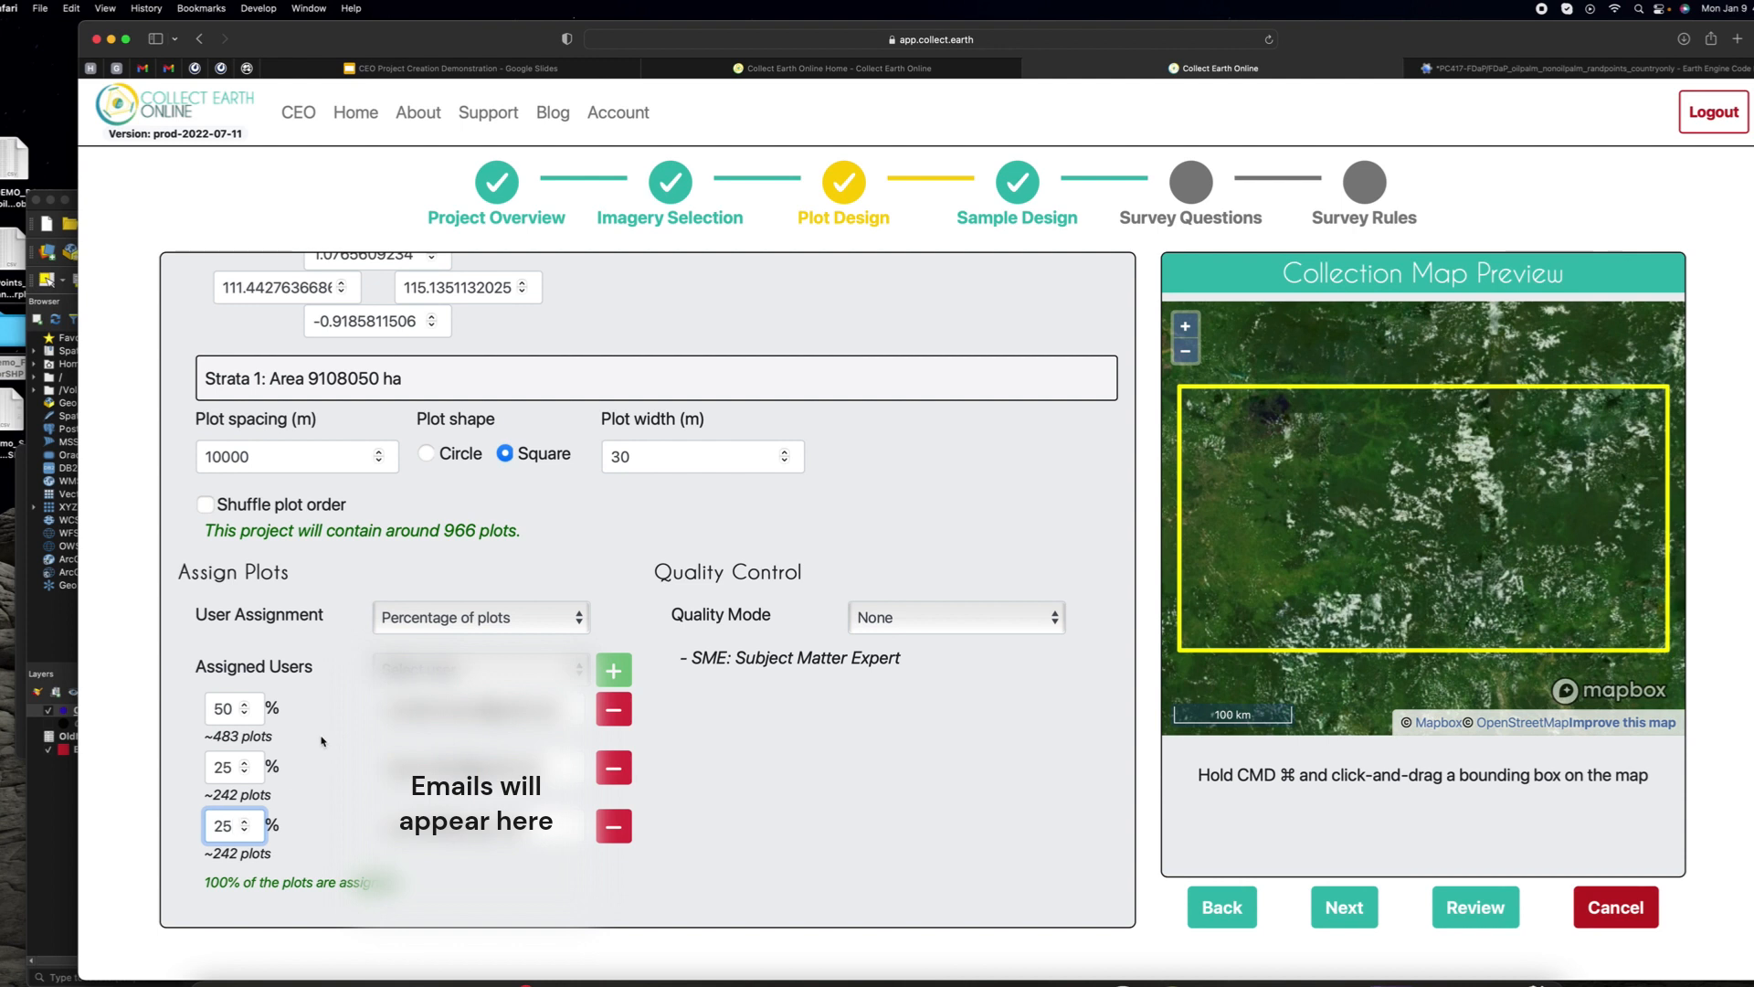
pyautogui.scroll(1, 750, 691)
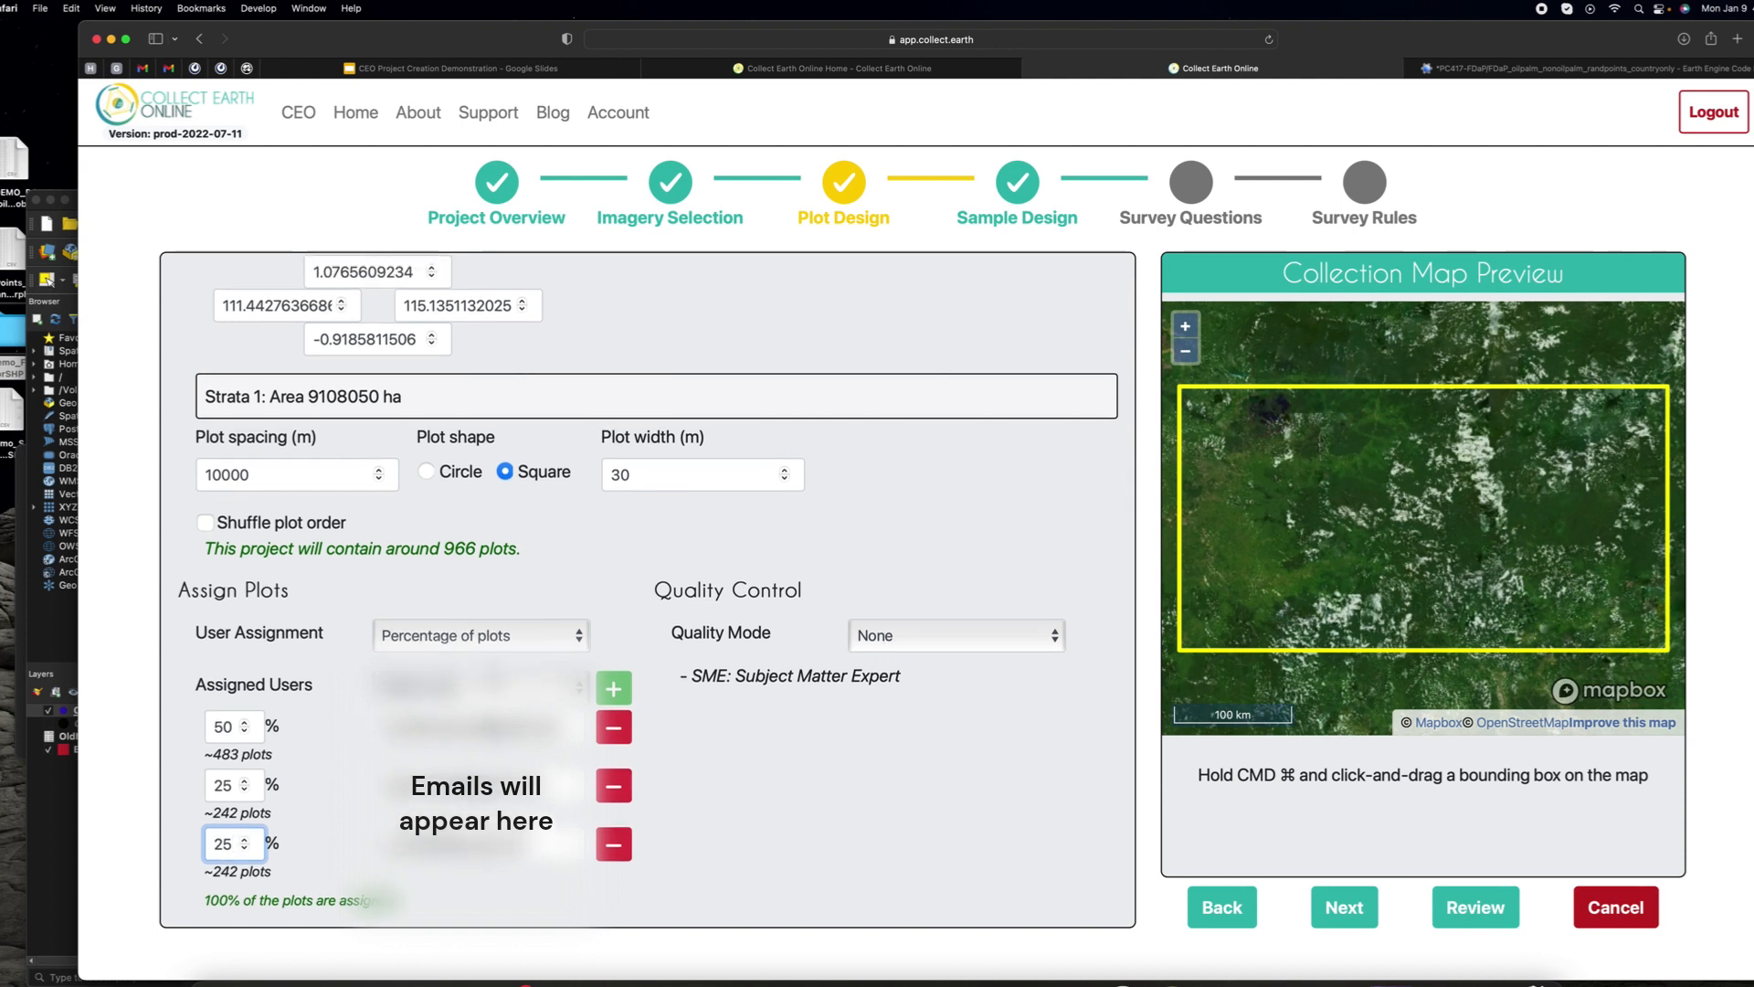
pyautogui.scroll(-1, 656, 588)
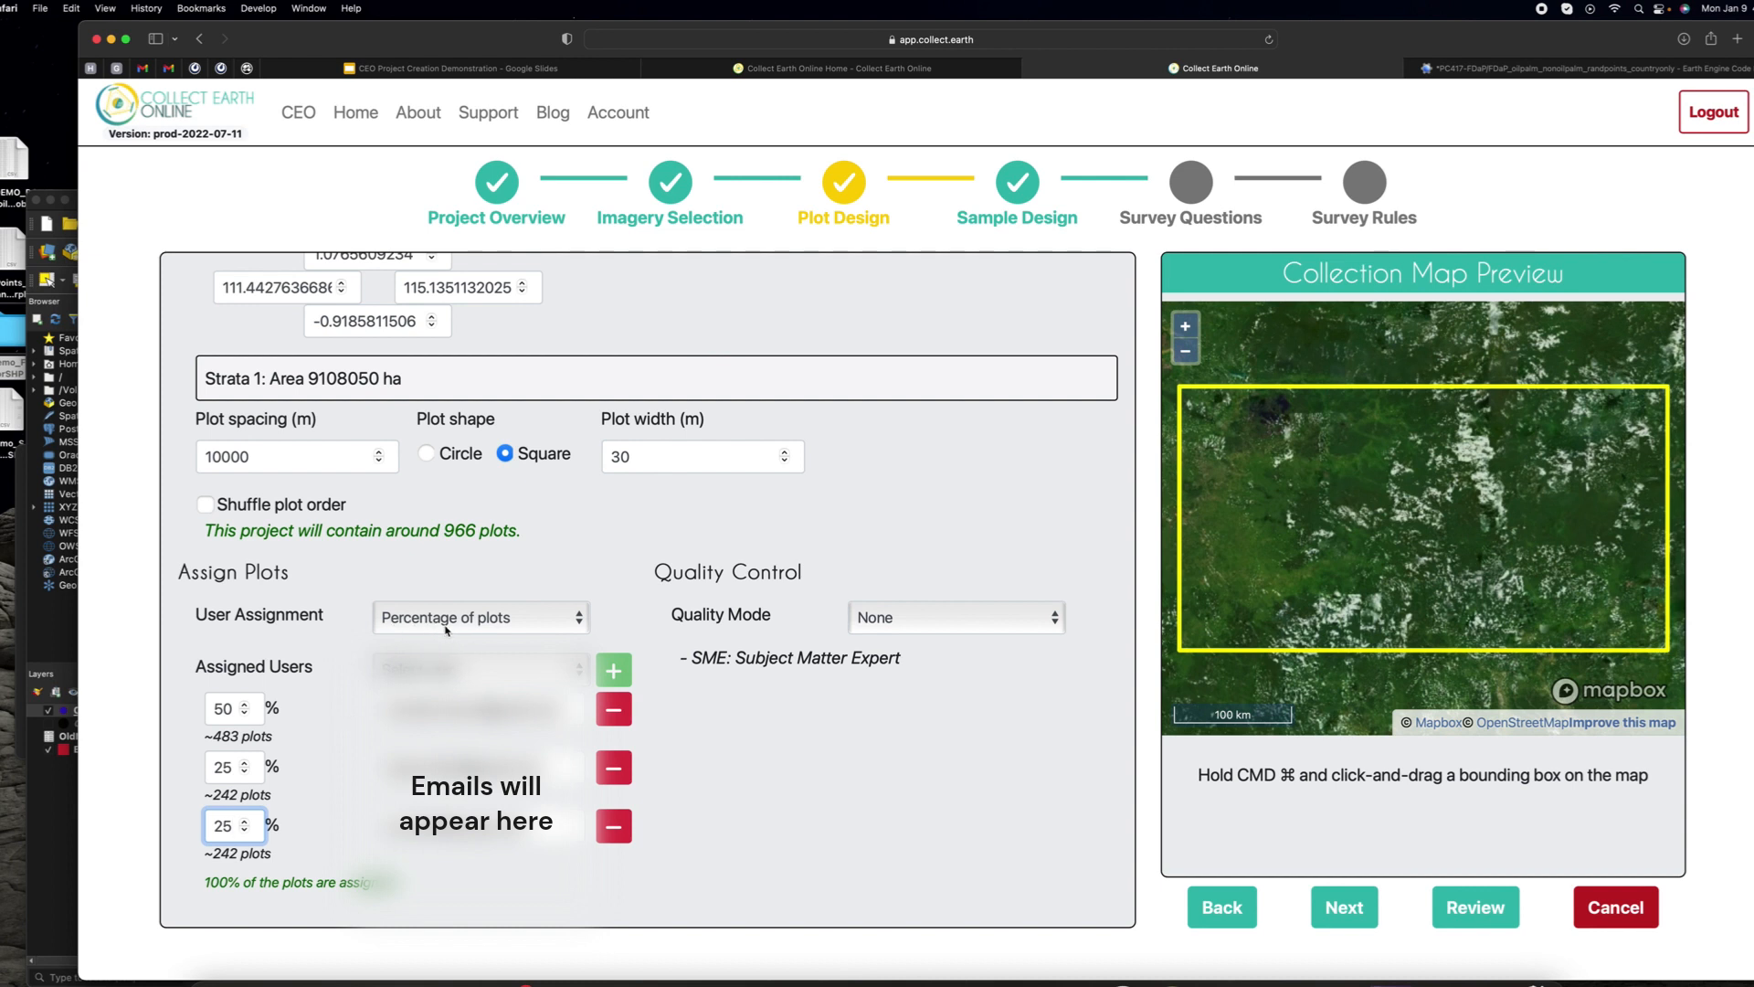
# Step: Set the quality control mode to Overlap with 50% of each user's plots and 3 reviews
pyautogui.click(1000, 630)
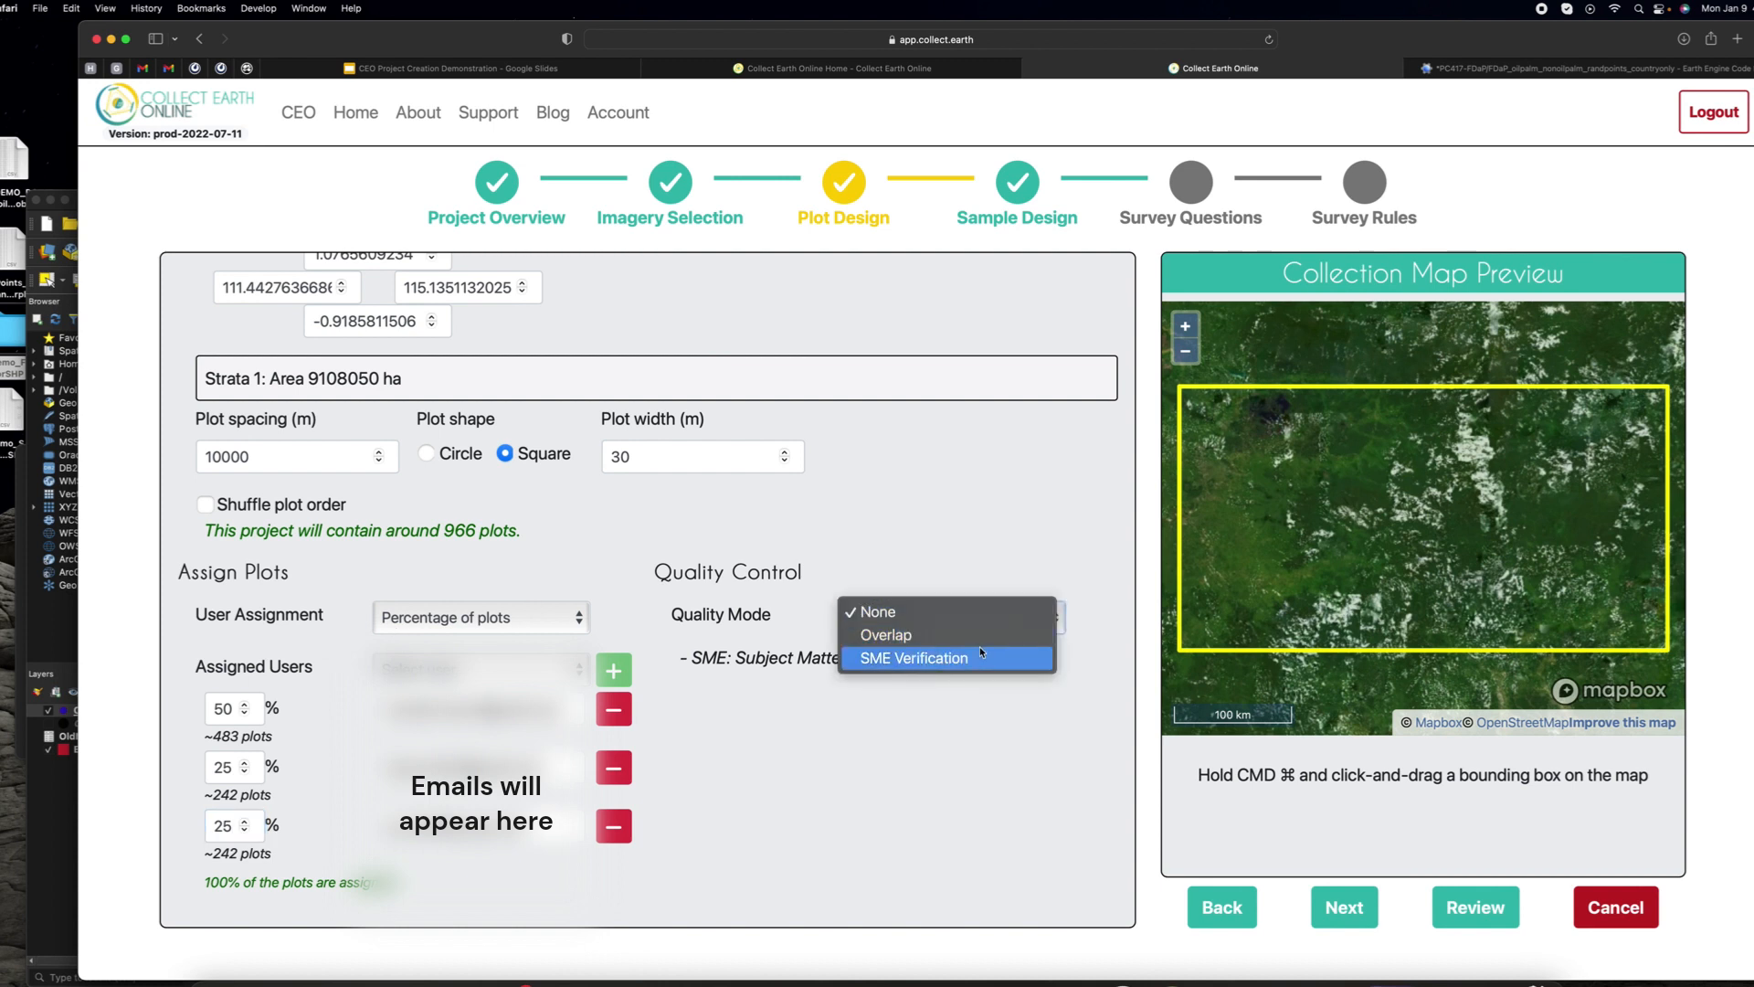
pyautogui.click(980, 644)
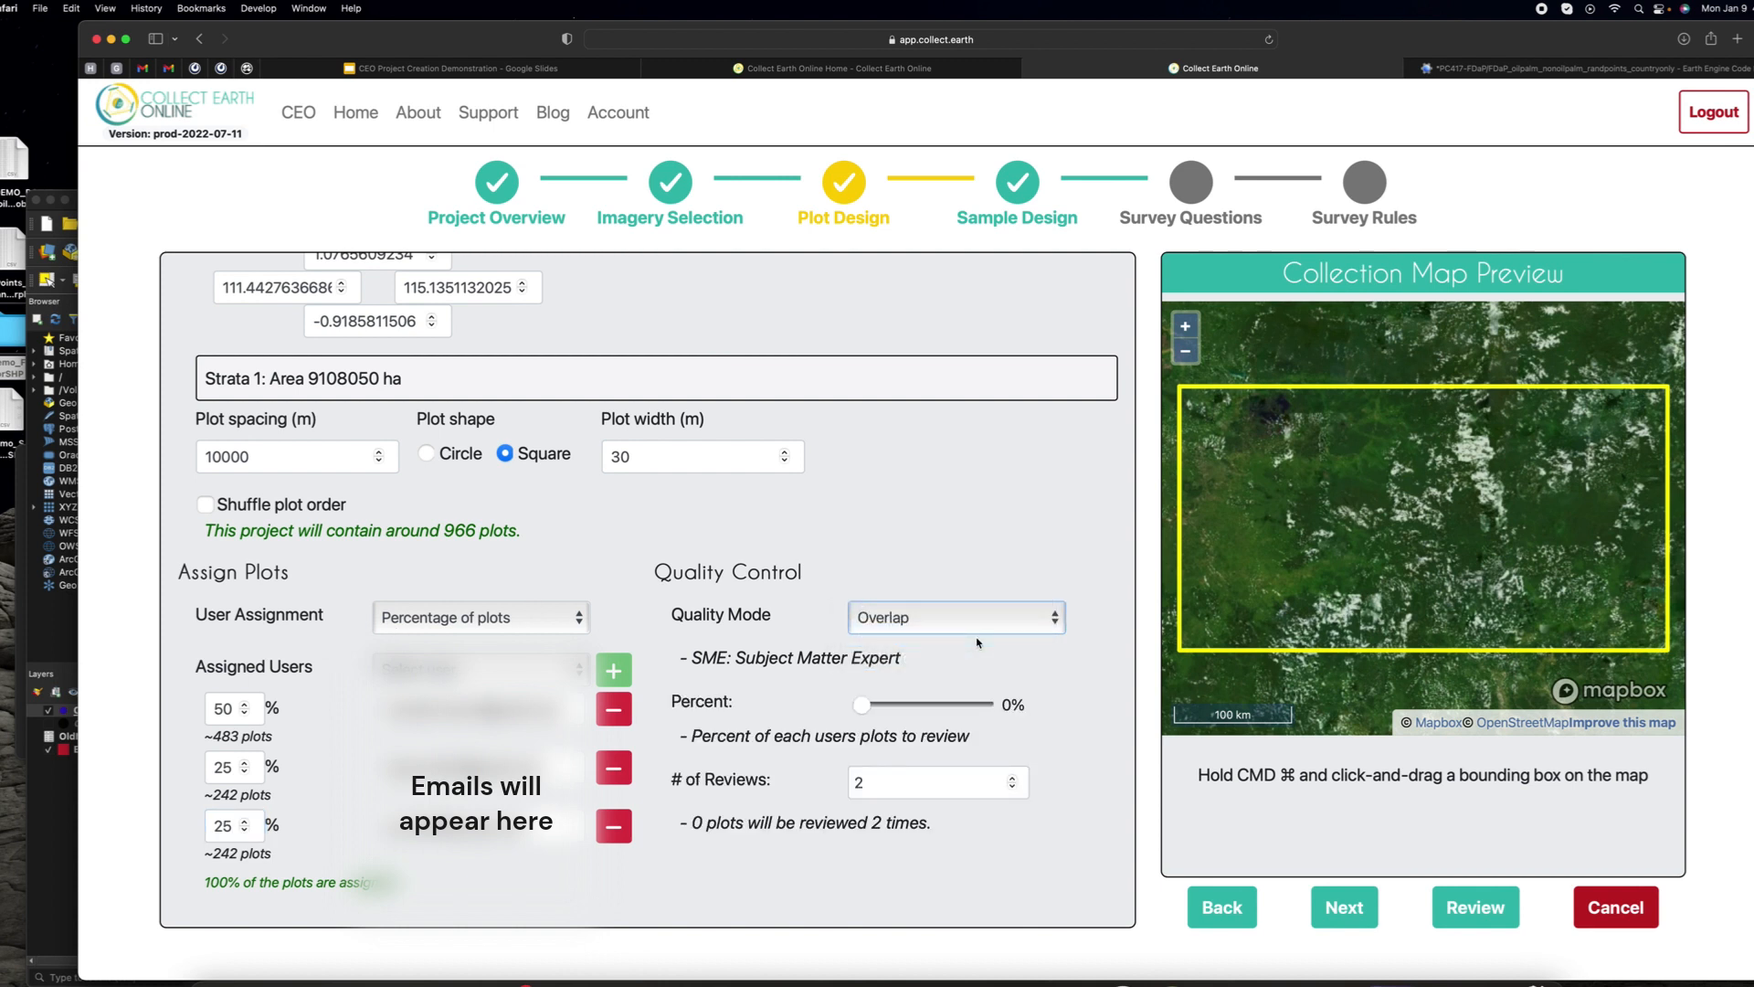
pyautogui.moveTo(864, 713); pyautogui.dragTo(926, 714)
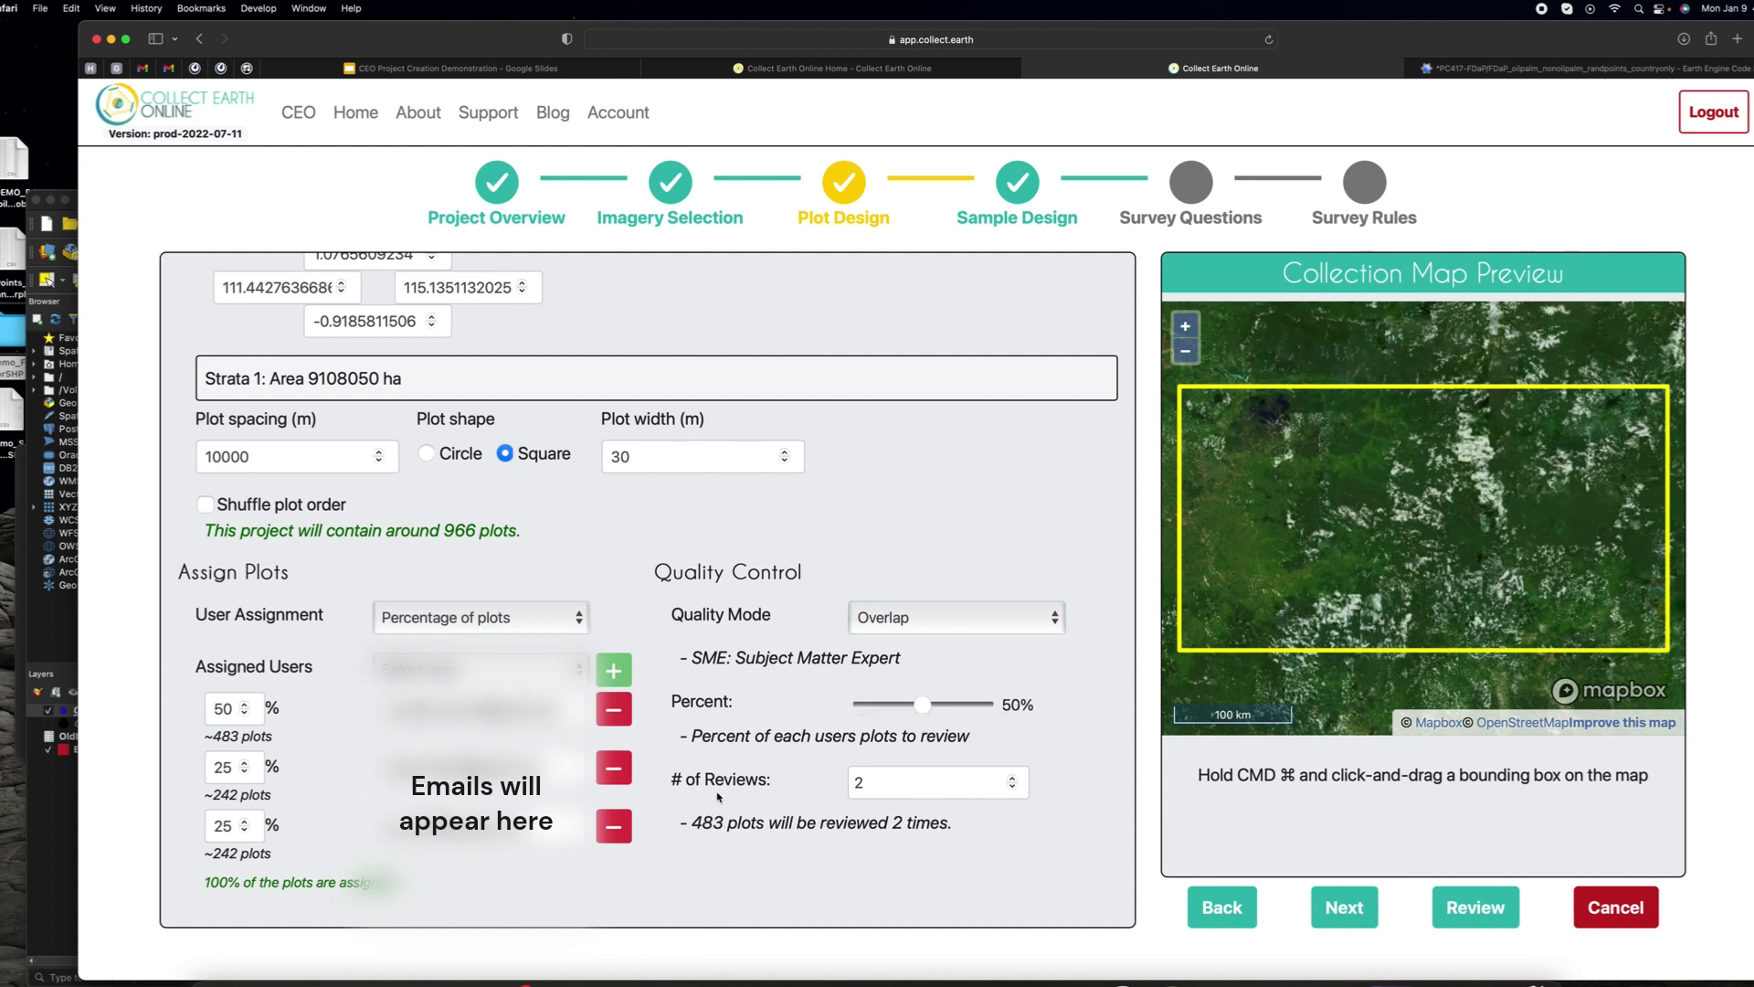
pyautogui.click(1013, 779)
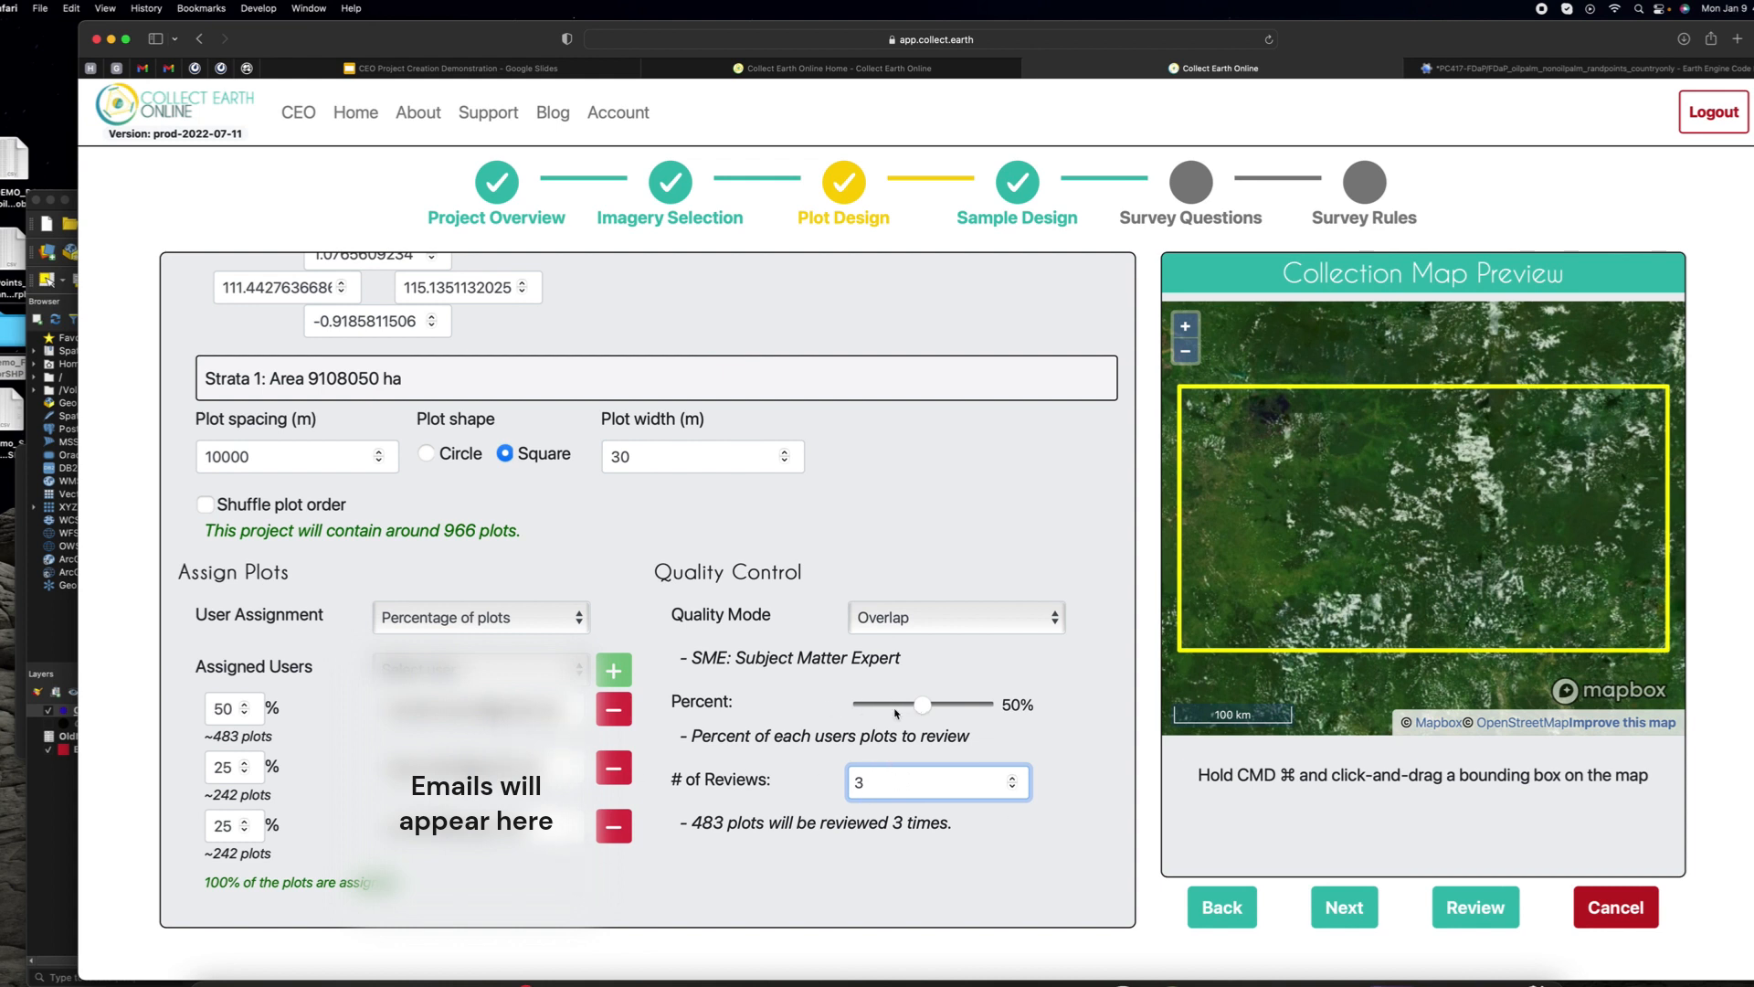
# Step: Switch the quality mode to SME Verification and assign one user as the subject matter expert
pyautogui.click(884, 606)
pyautogui.click(894, 635)
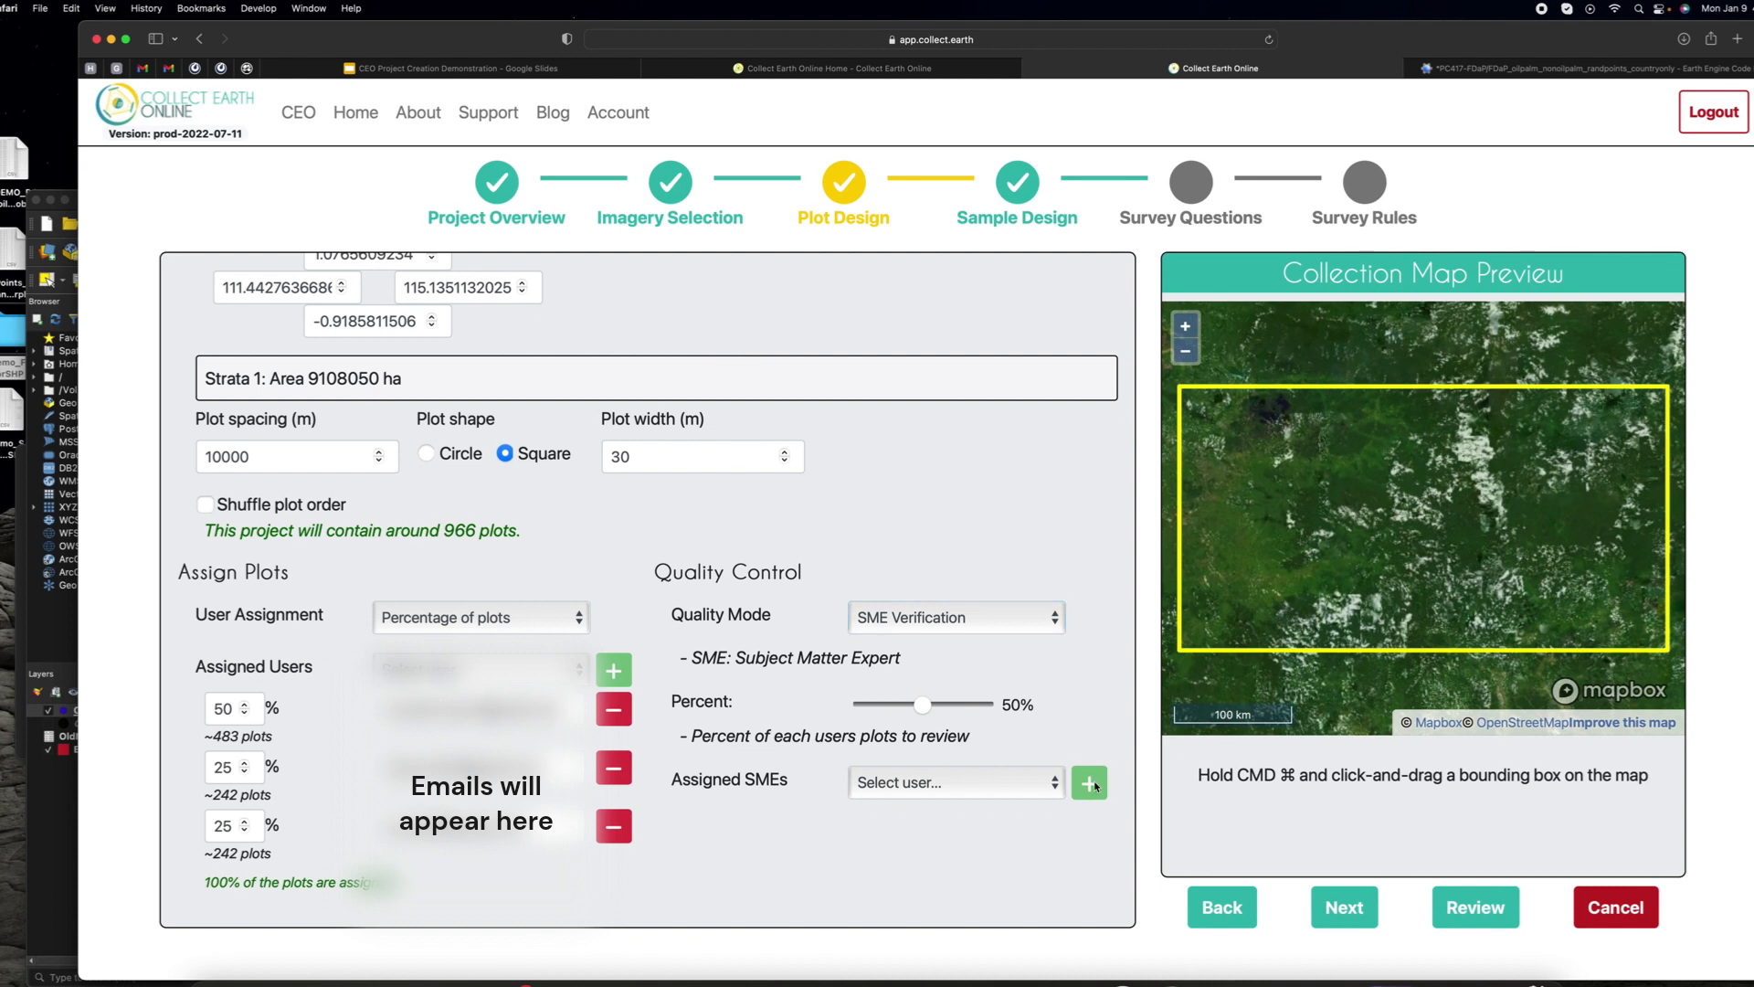
pyautogui.click(1033, 784)
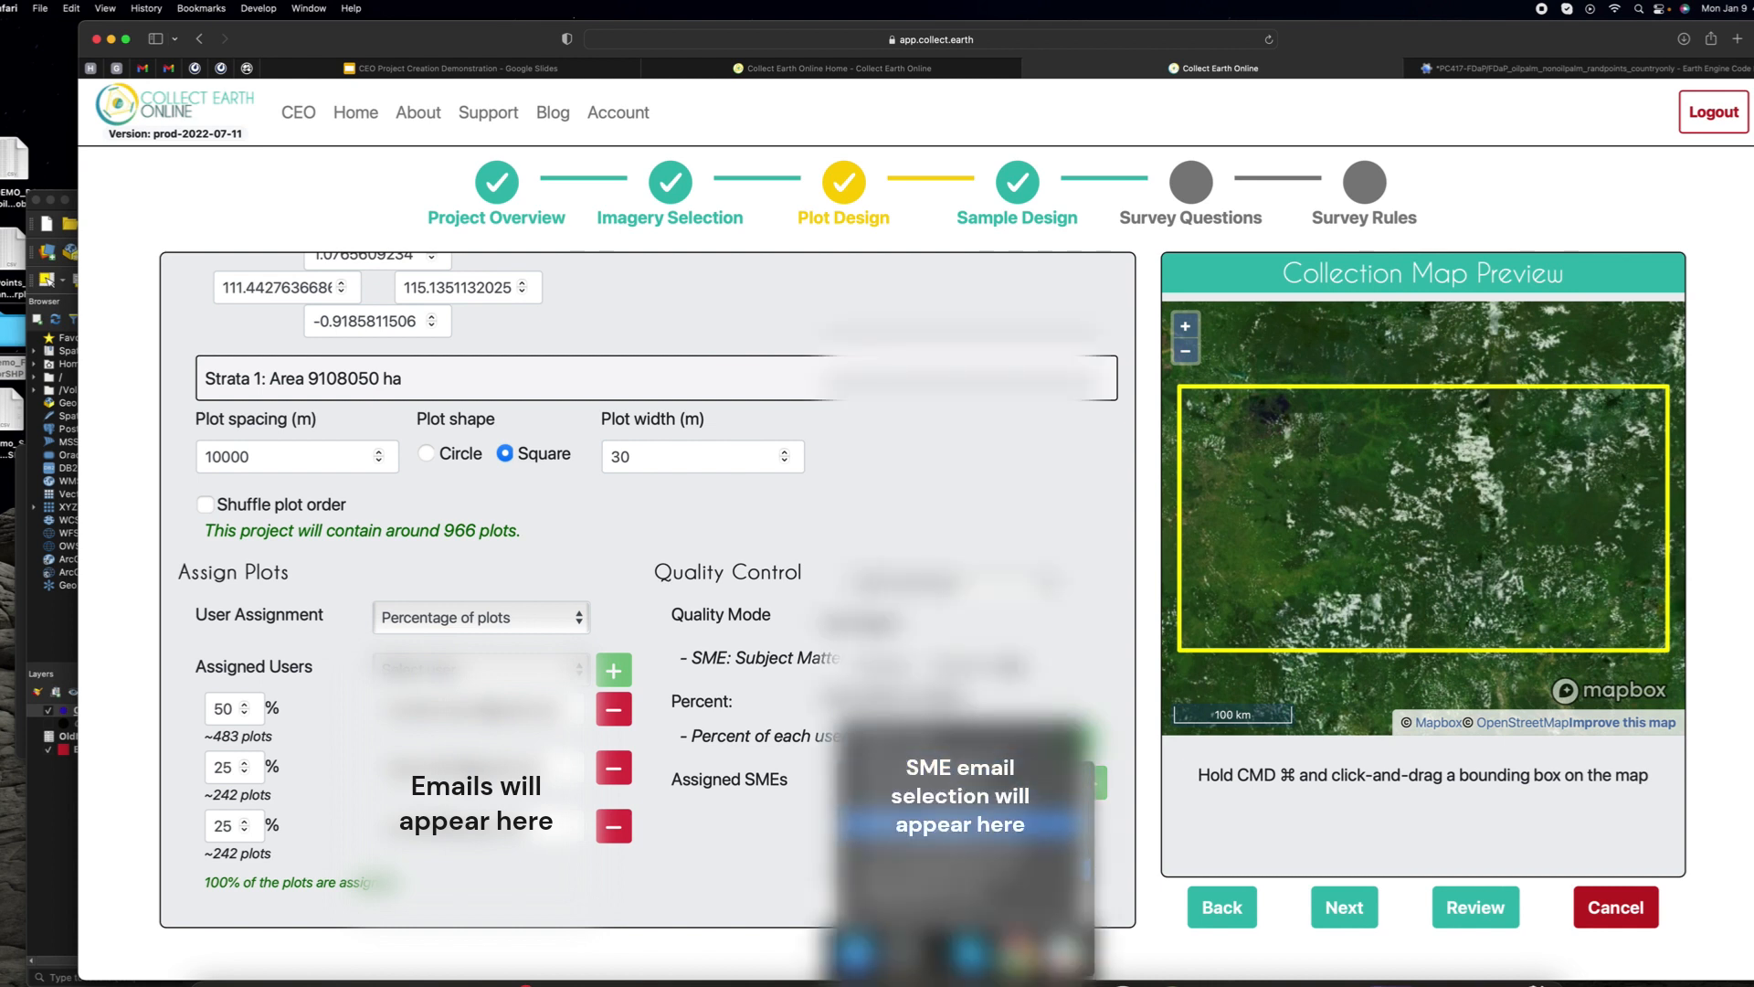
pyautogui.scroll(-8, 962, 824)
pyautogui.click(962, 825)
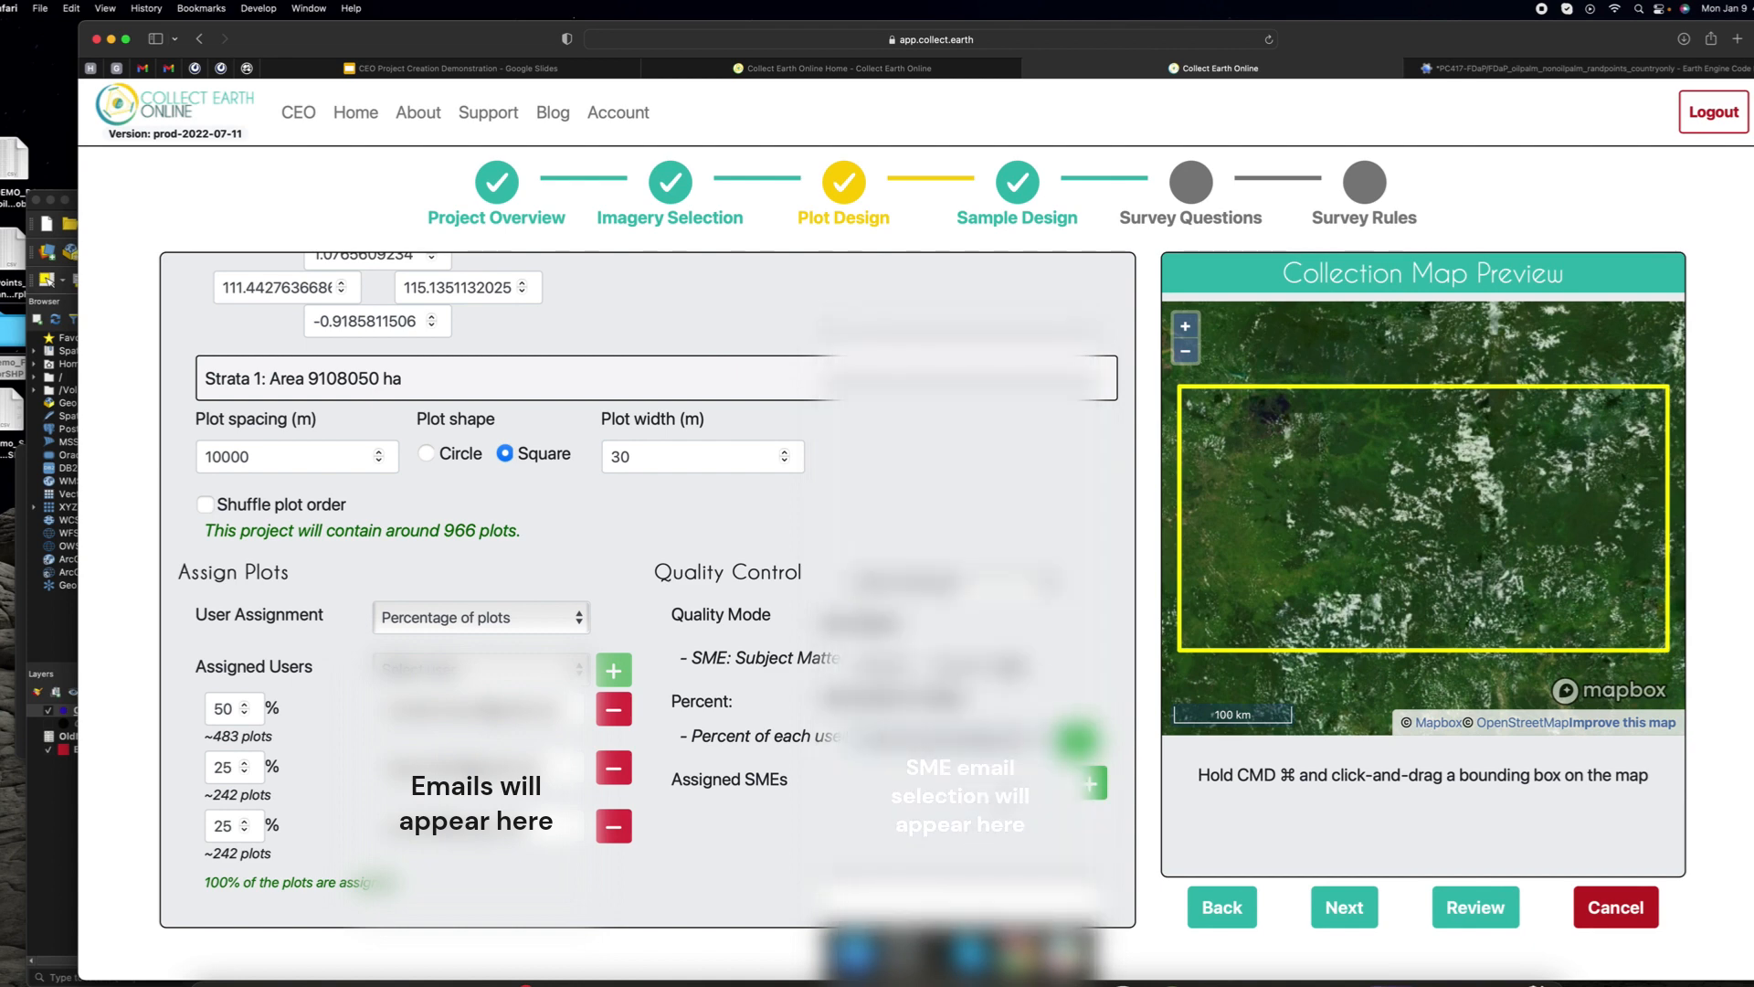
pyautogui.click(1101, 789)
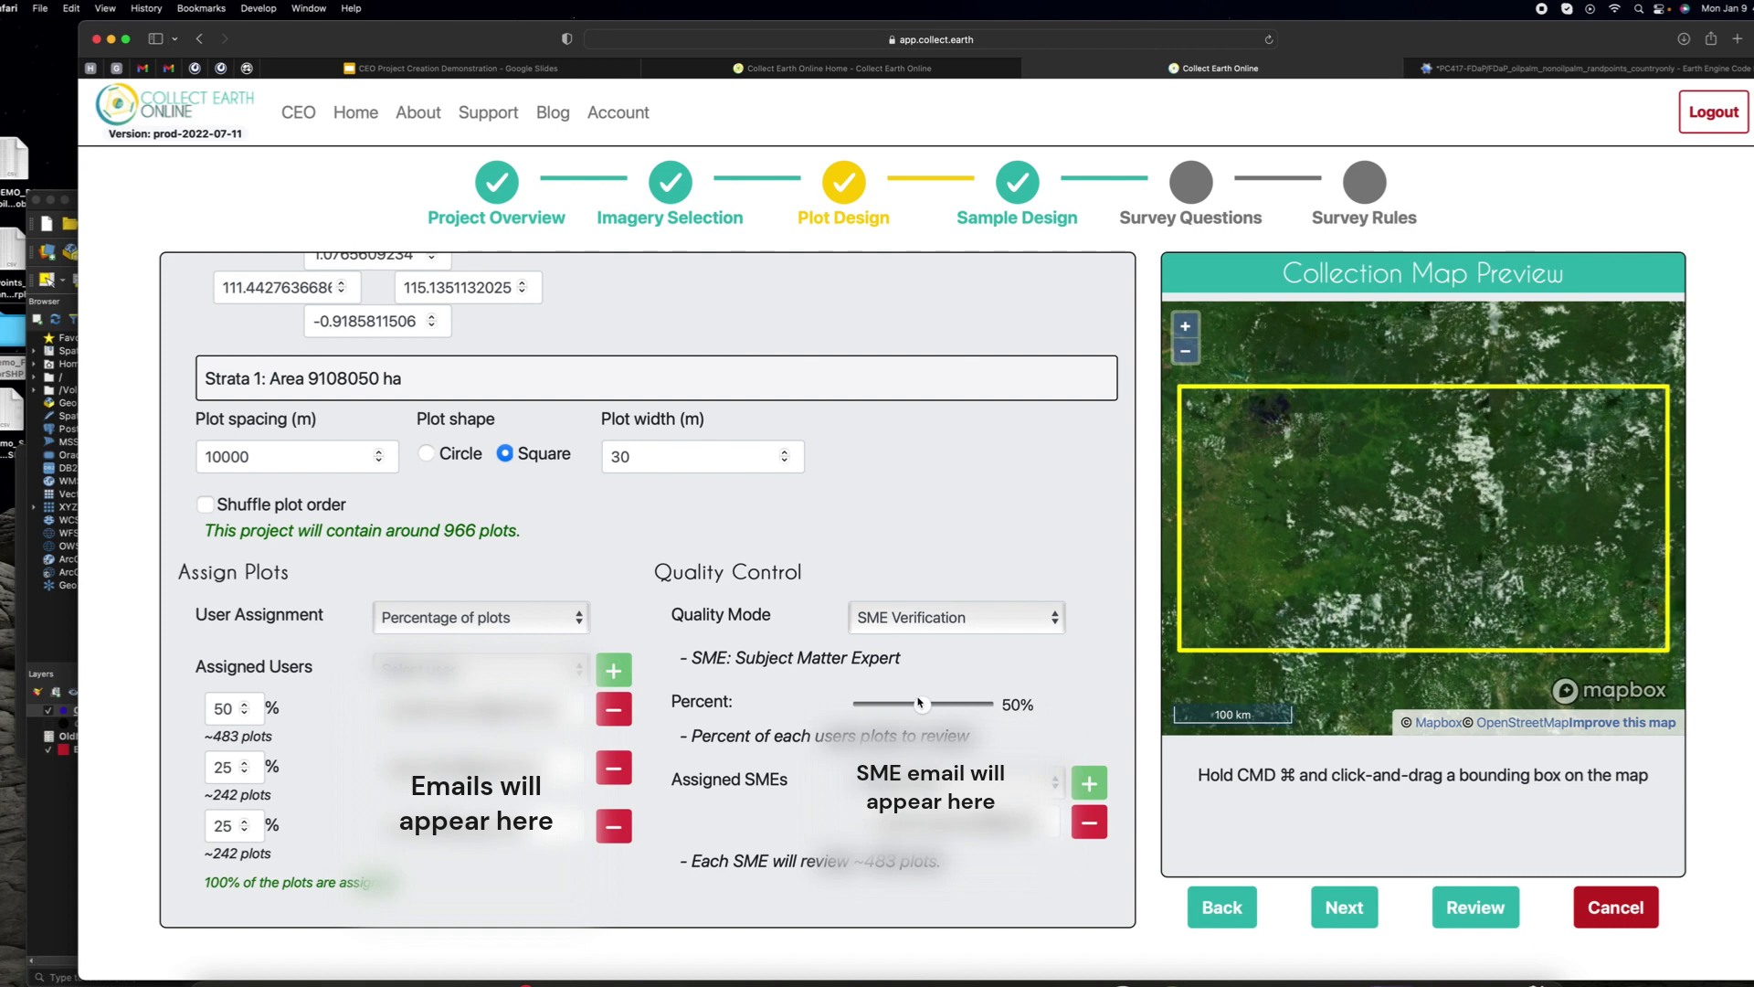
# Step: Set the review percentage to 20% and return the quality mode to Overlap, adjusting the number of reviews
pyautogui.moveTo(920, 704); pyautogui.dragTo(886, 704)
pyautogui.click(886, 625)
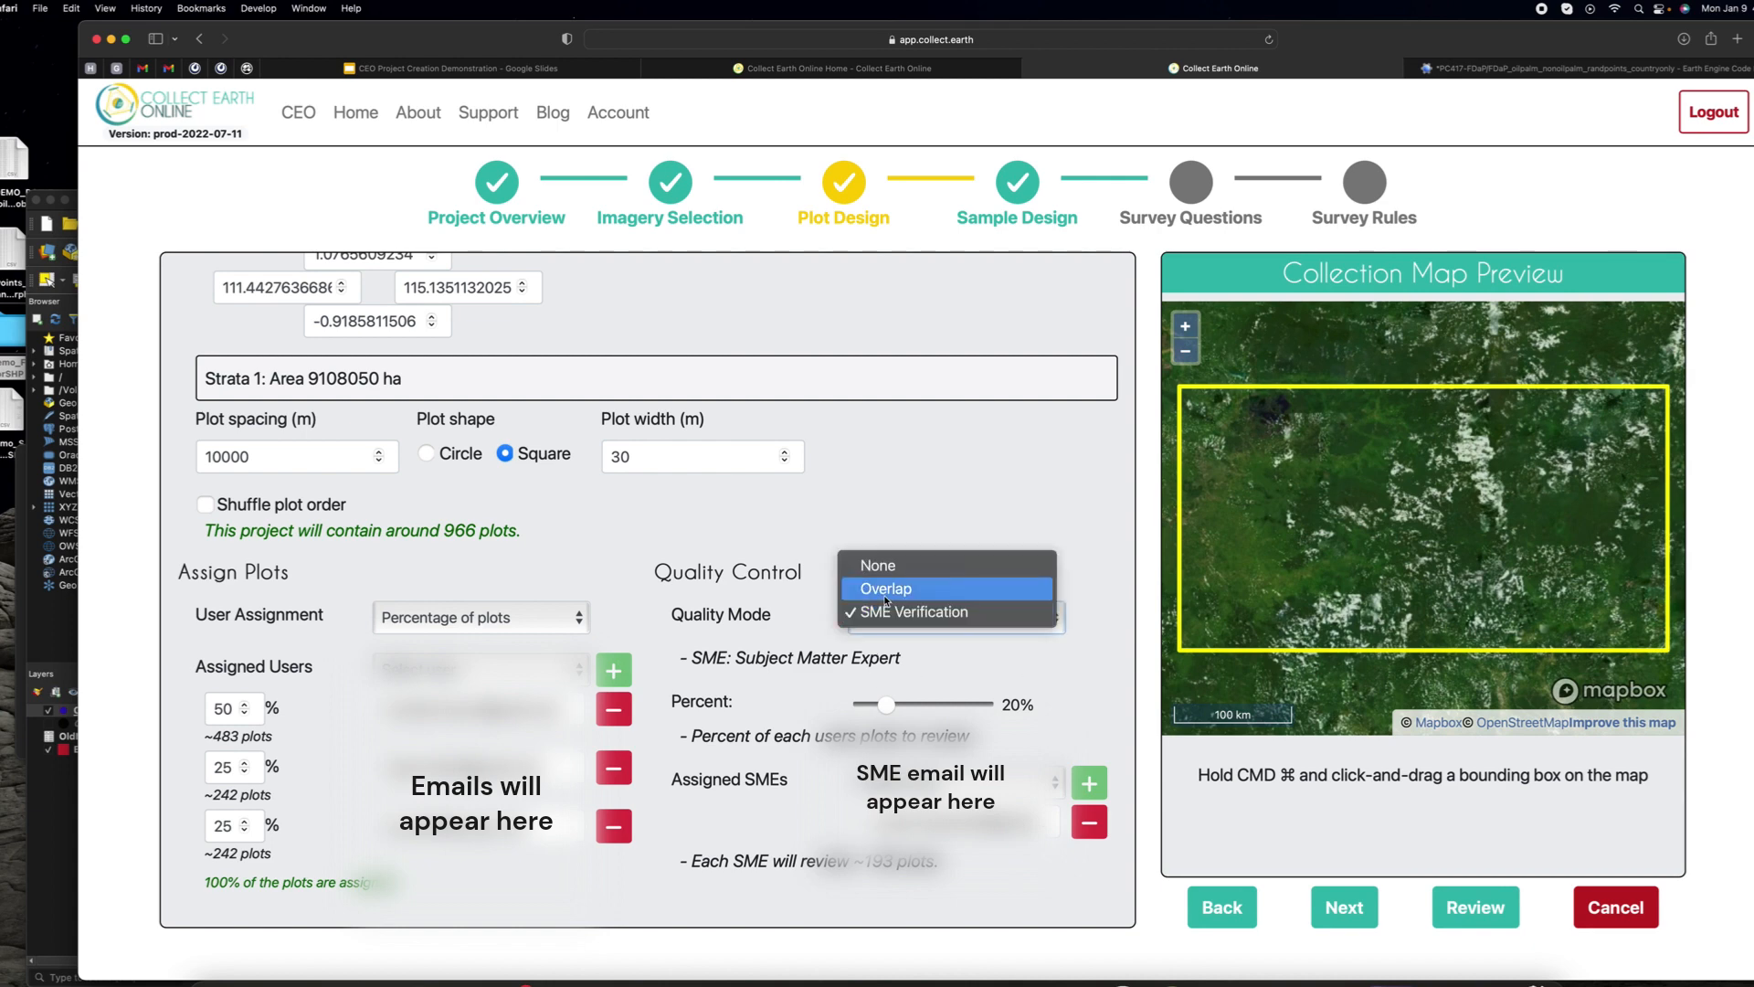
pyautogui.click(889, 587)
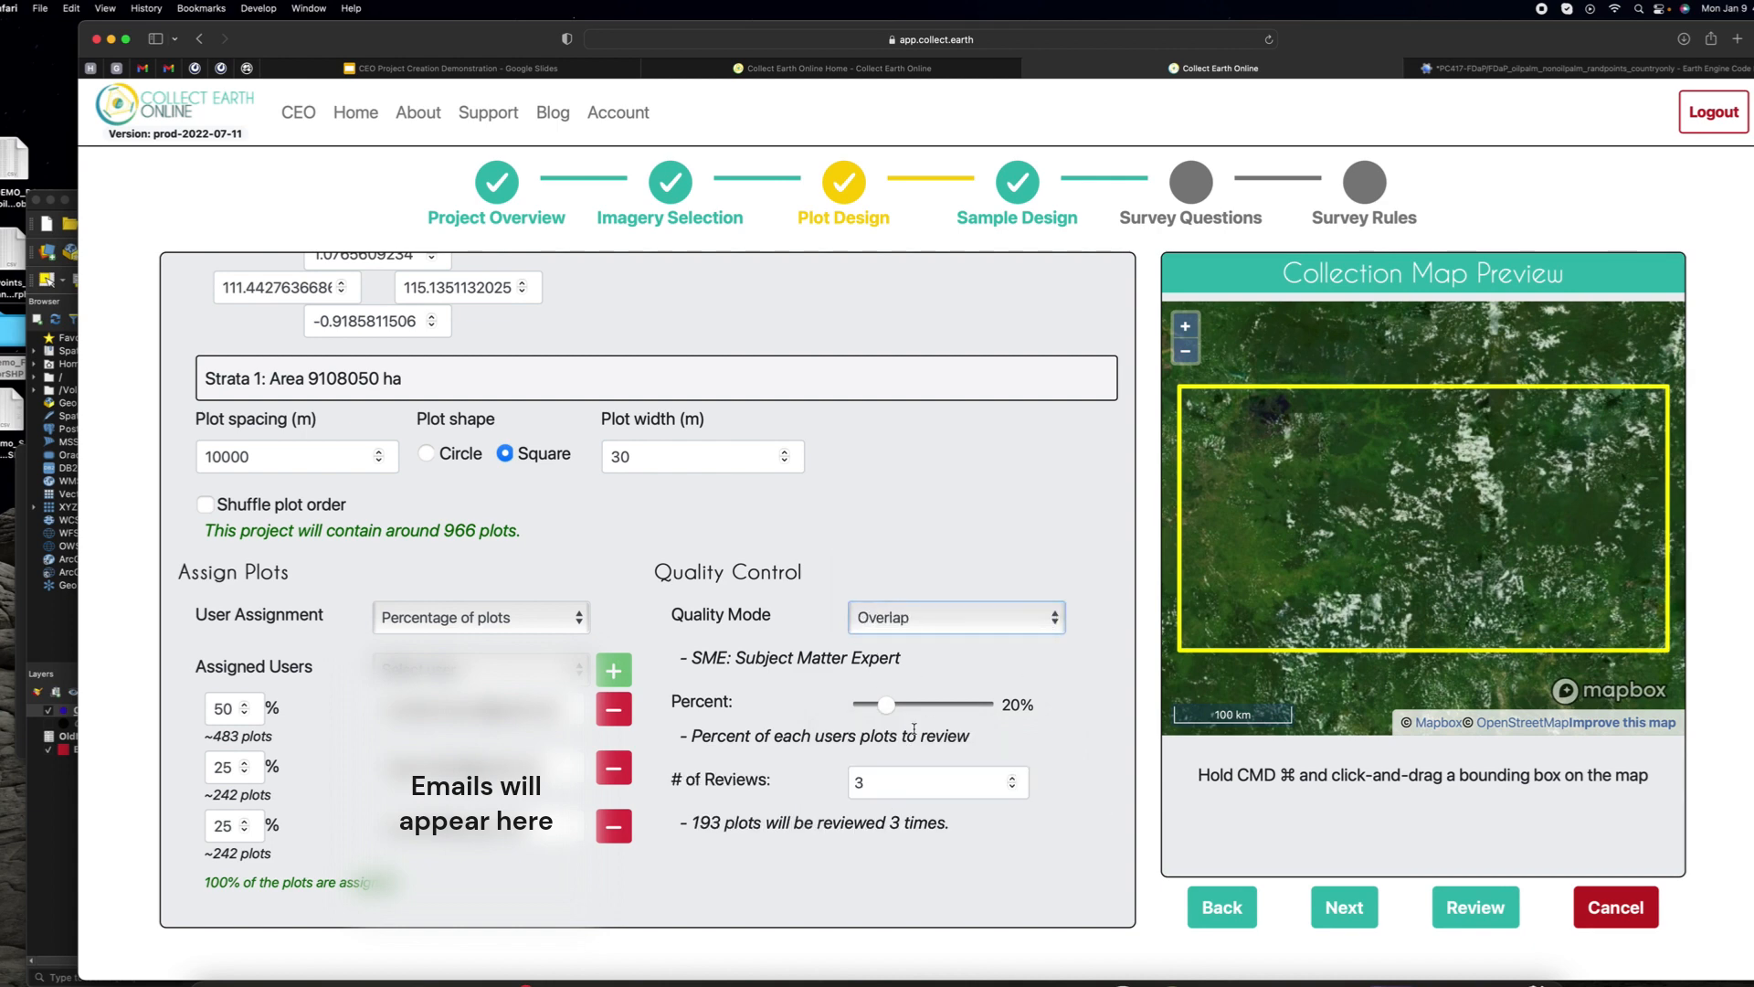
pyautogui.click(1015, 786)
pyautogui.click(1014, 787)
pyautogui.click(1014, 828)
# Step: Continue past the sample design to the survey questions and check the available question types and component types
pyautogui.click(1346, 908)
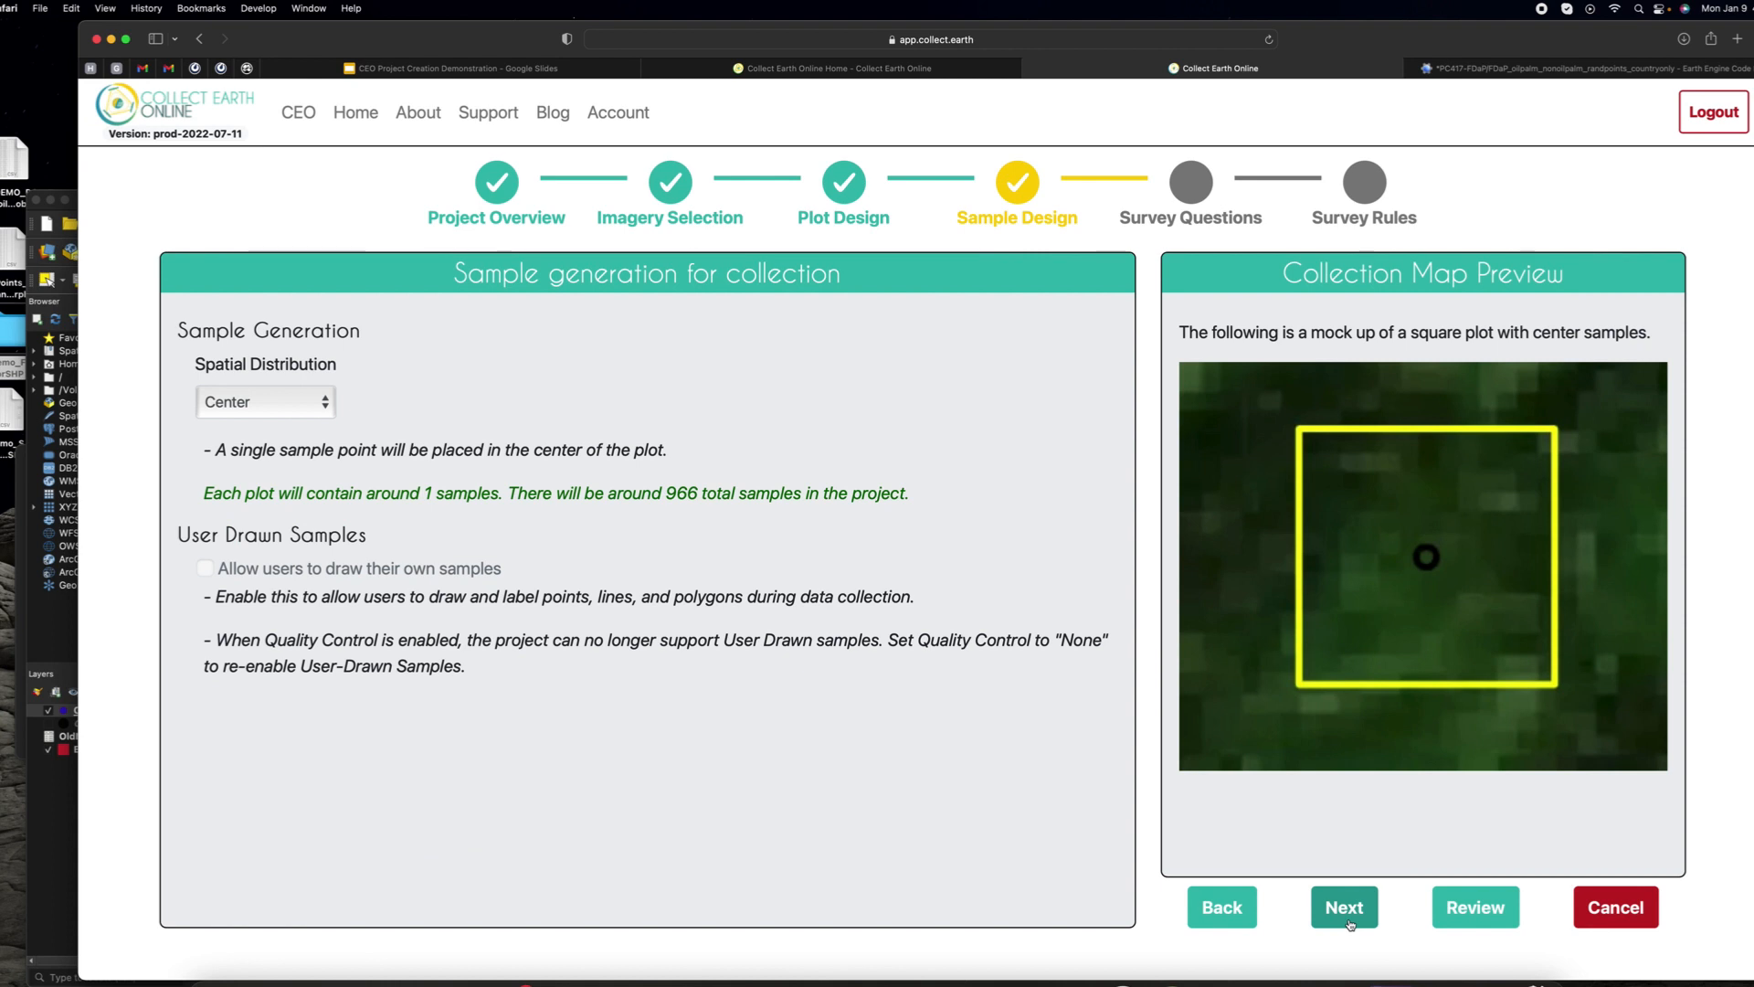
pyautogui.click(1348, 922)
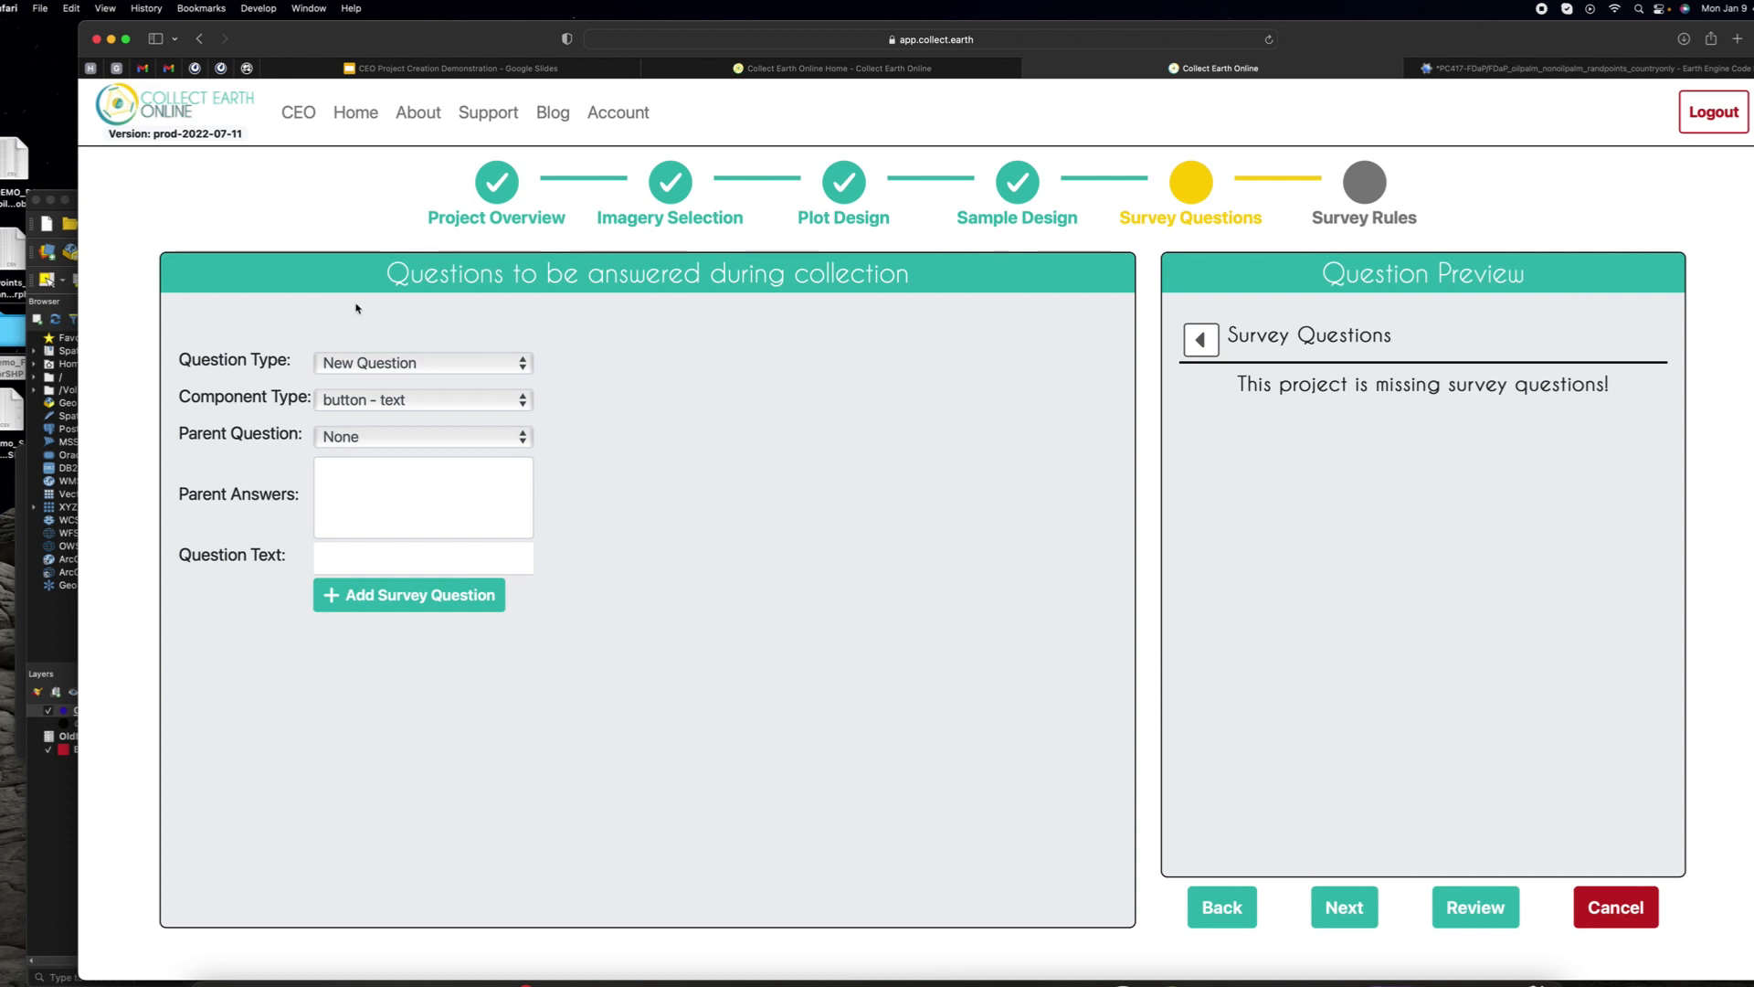
pyautogui.click(376, 360)
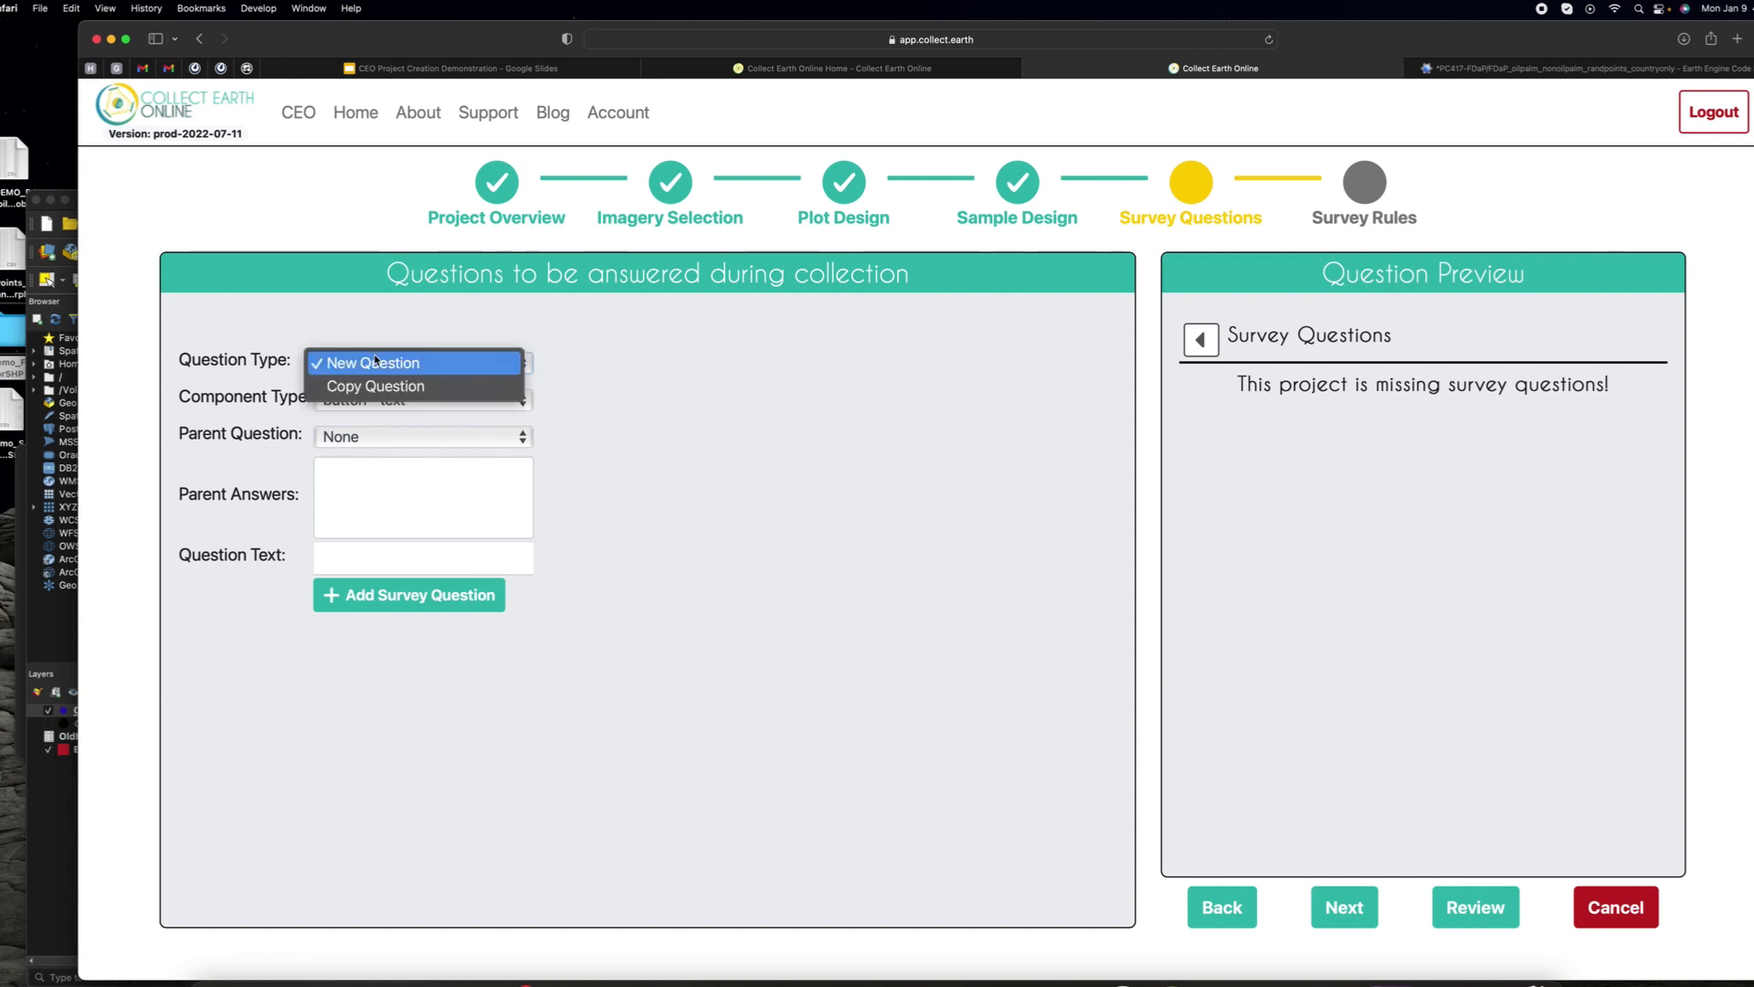
pyautogui.click(457, 445)
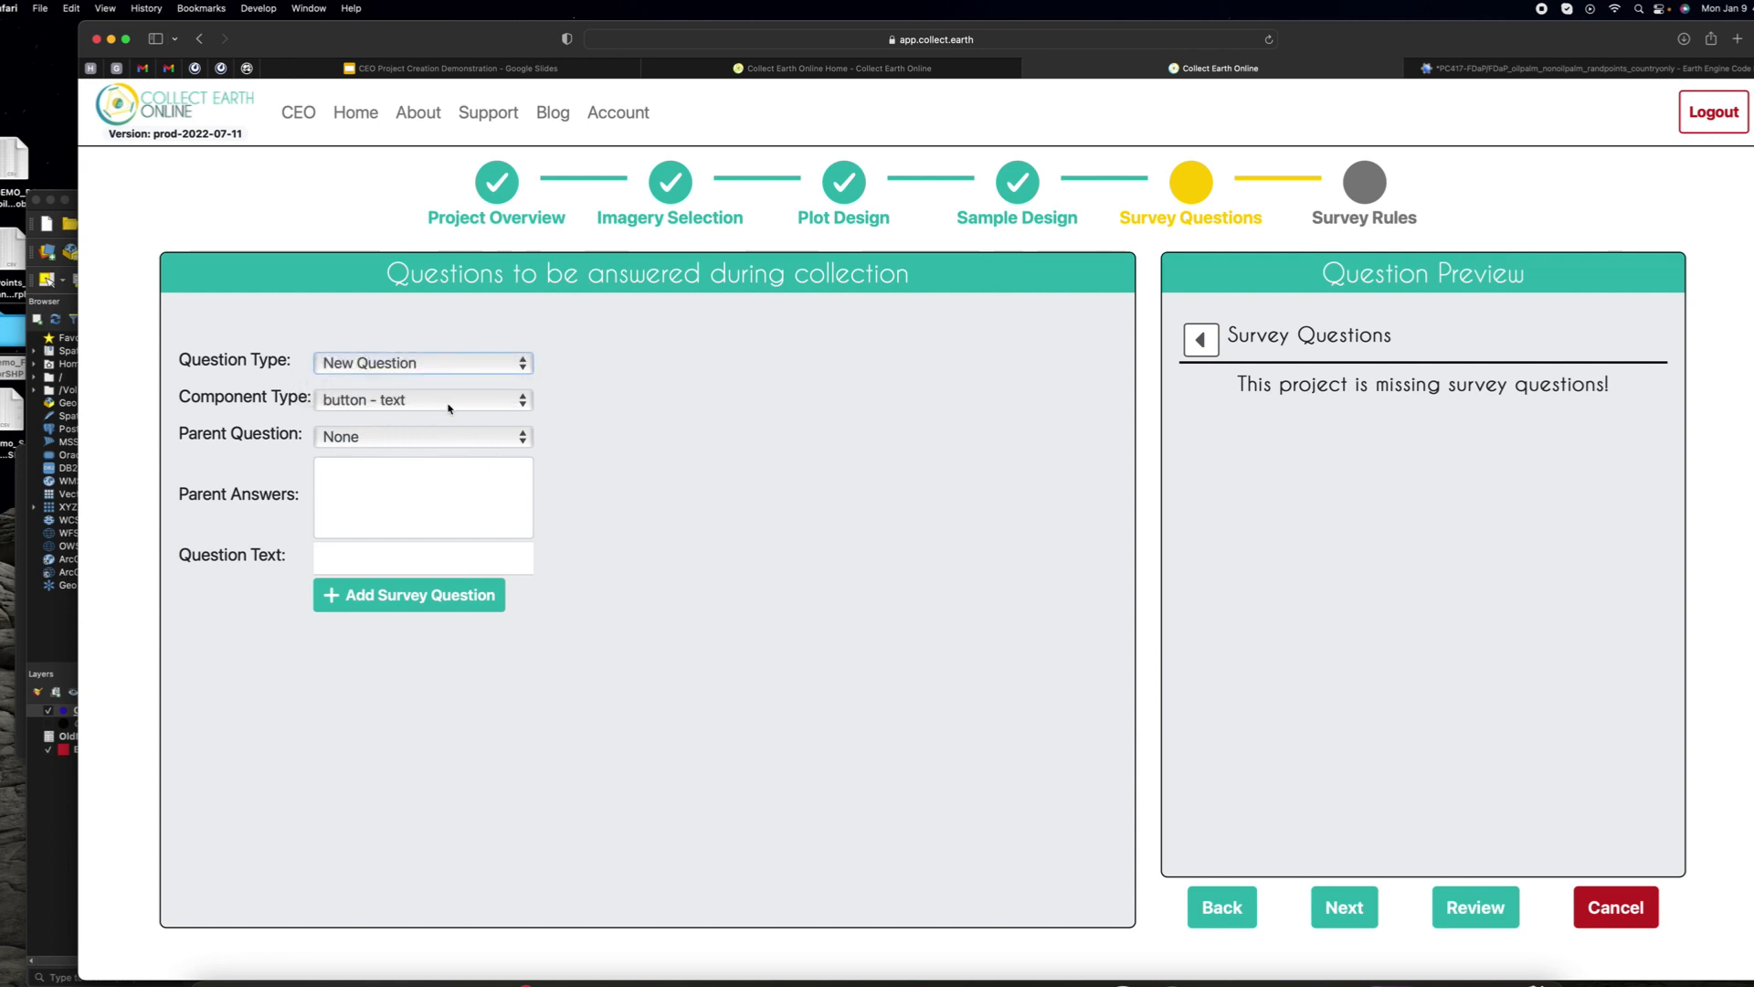
pyautogui.click(449, 405)
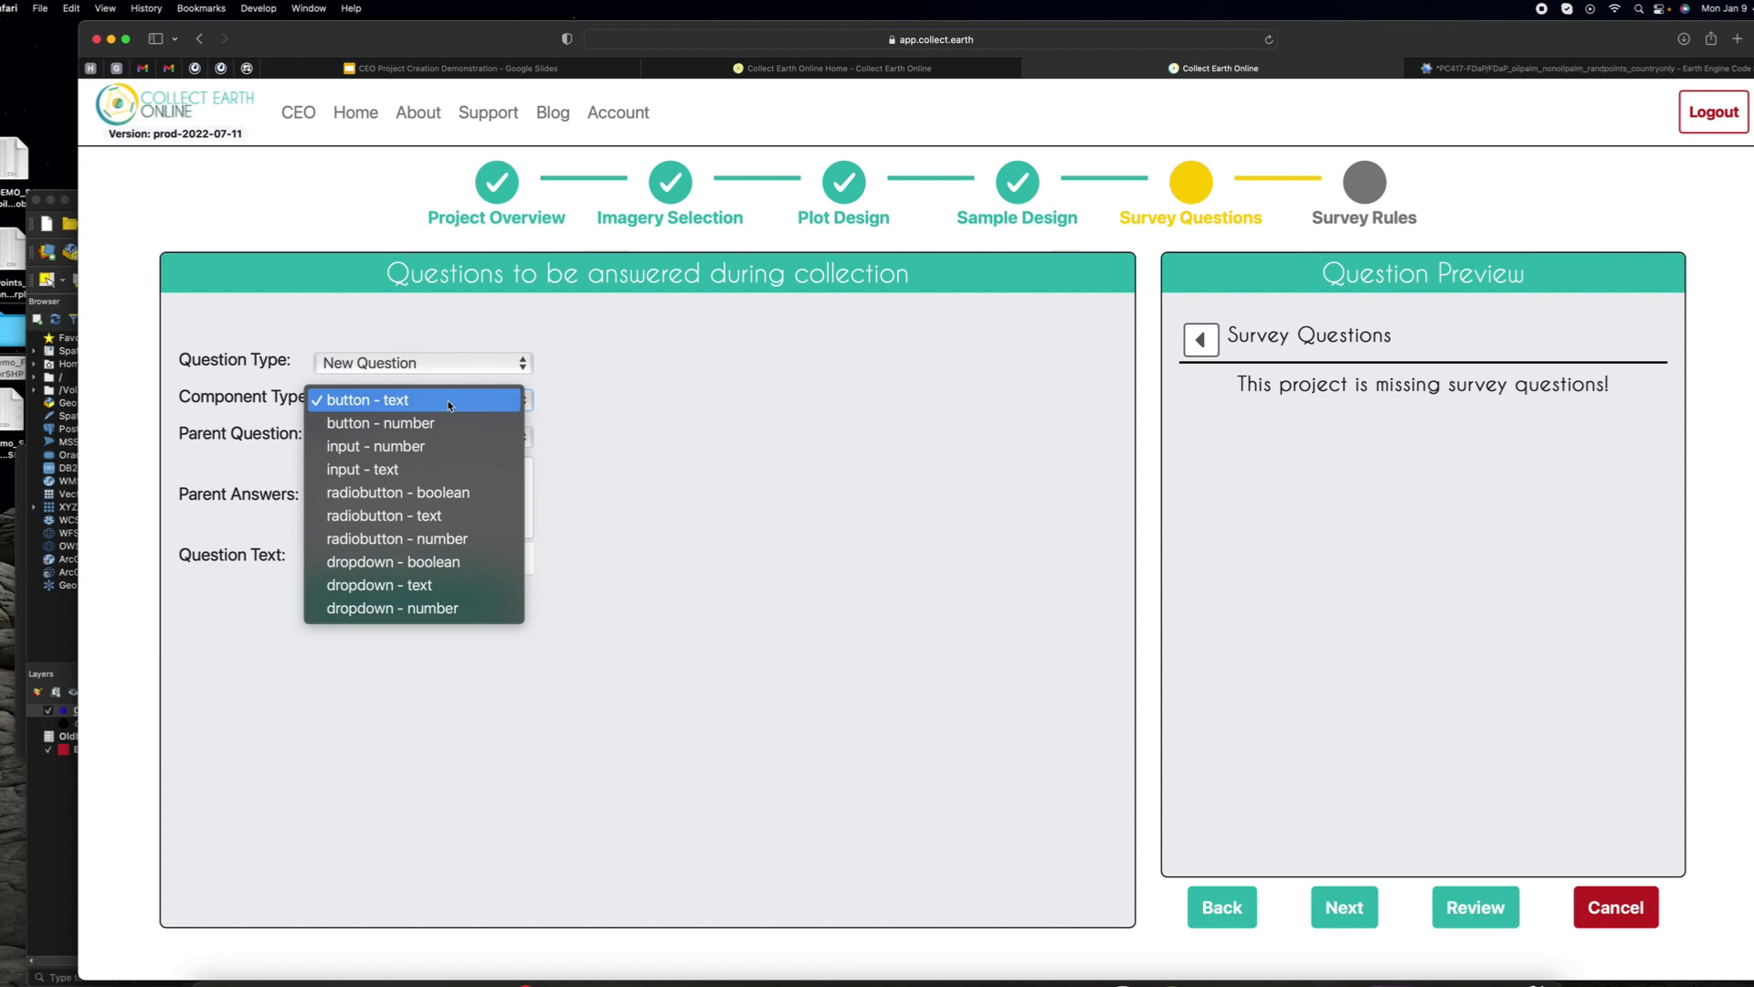
pyautogui.click(568, 442)
# Step: Add a button - text survey question with the text "Is LC forest 2019" and no parent question
pyautogui.click(368, 556)
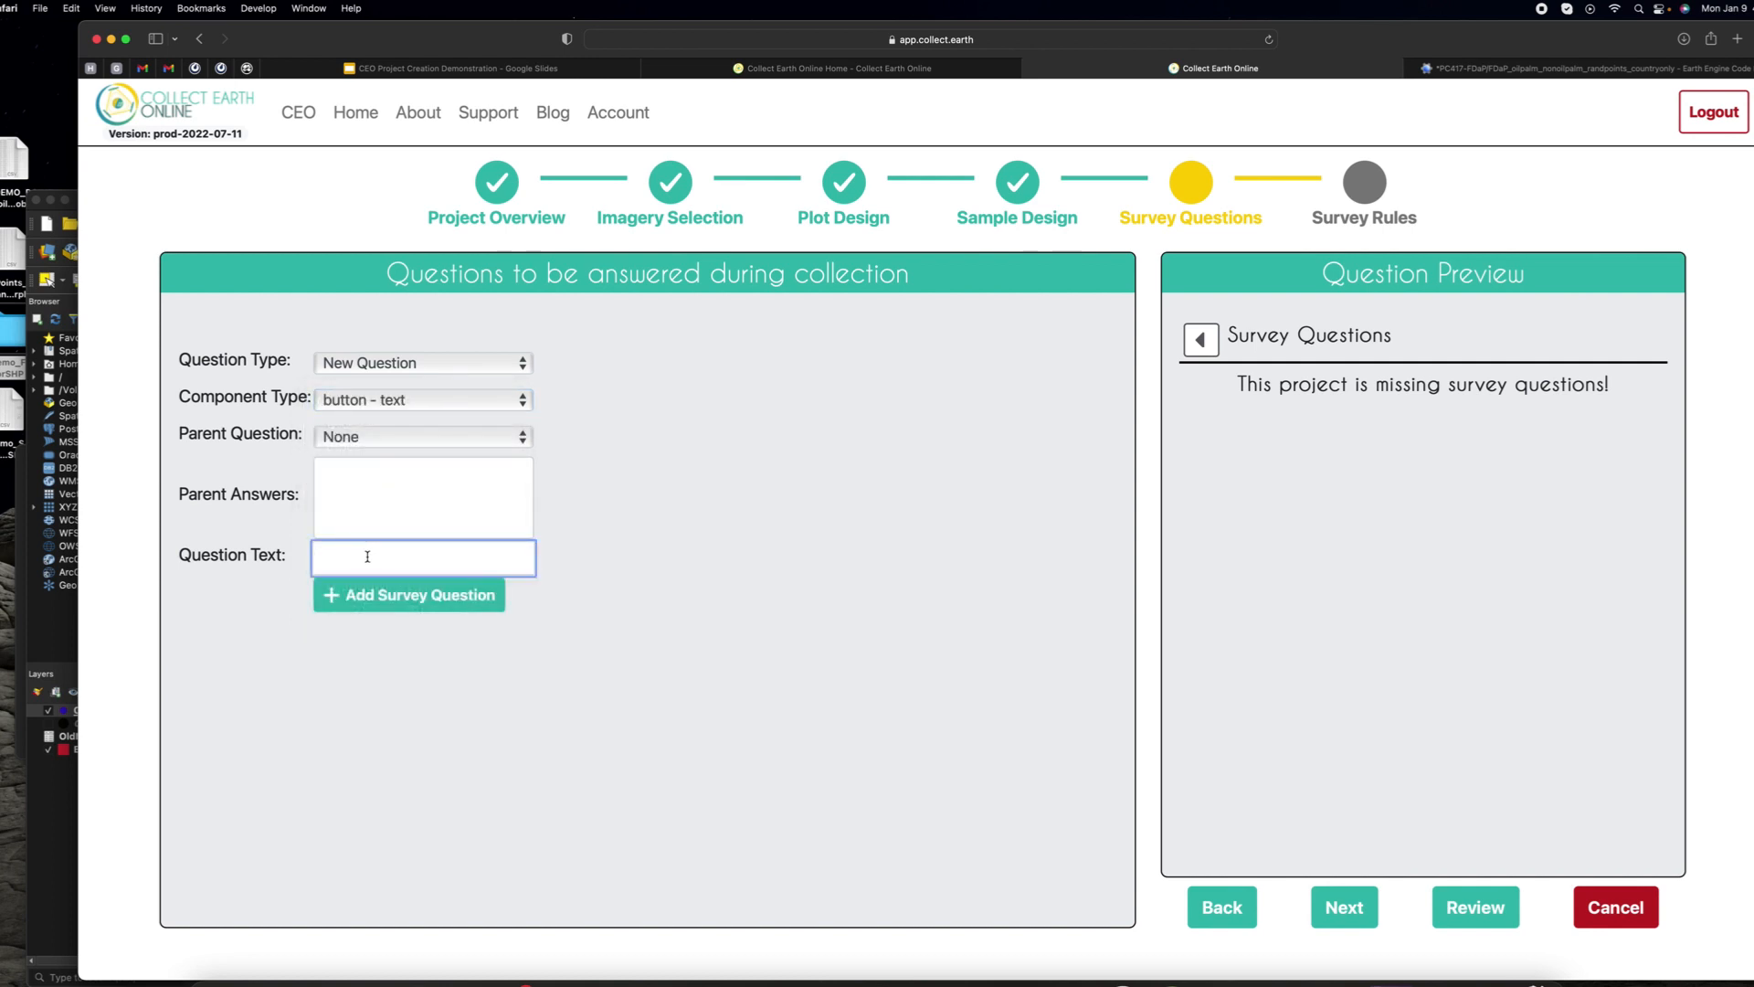
pyautogui.write('Is ')
pyautogui.write('LC fore')
pyautogui.write('st?')
pyautogui.press('BackSpace')
pyautogui.write('2019')
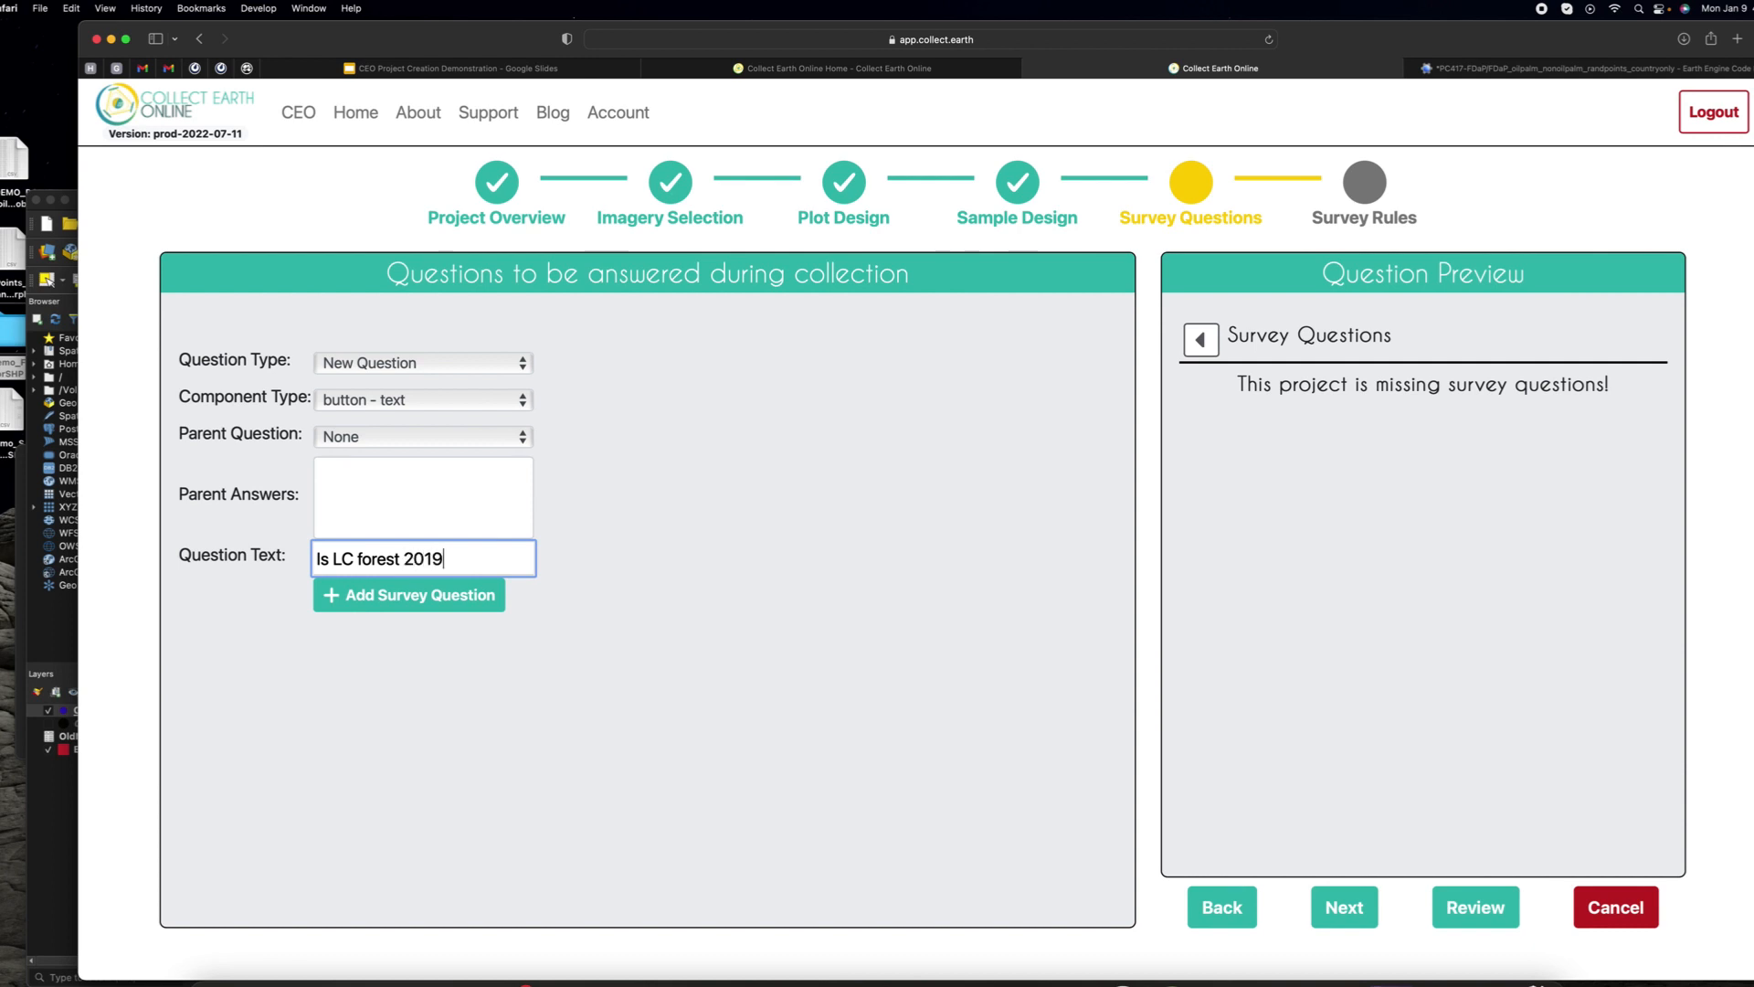
pyautogui.click(441, 600)
# Step: Add the answers Yes and No to the "Is LC forest 2019" question
pyautogui.click(347, 503)
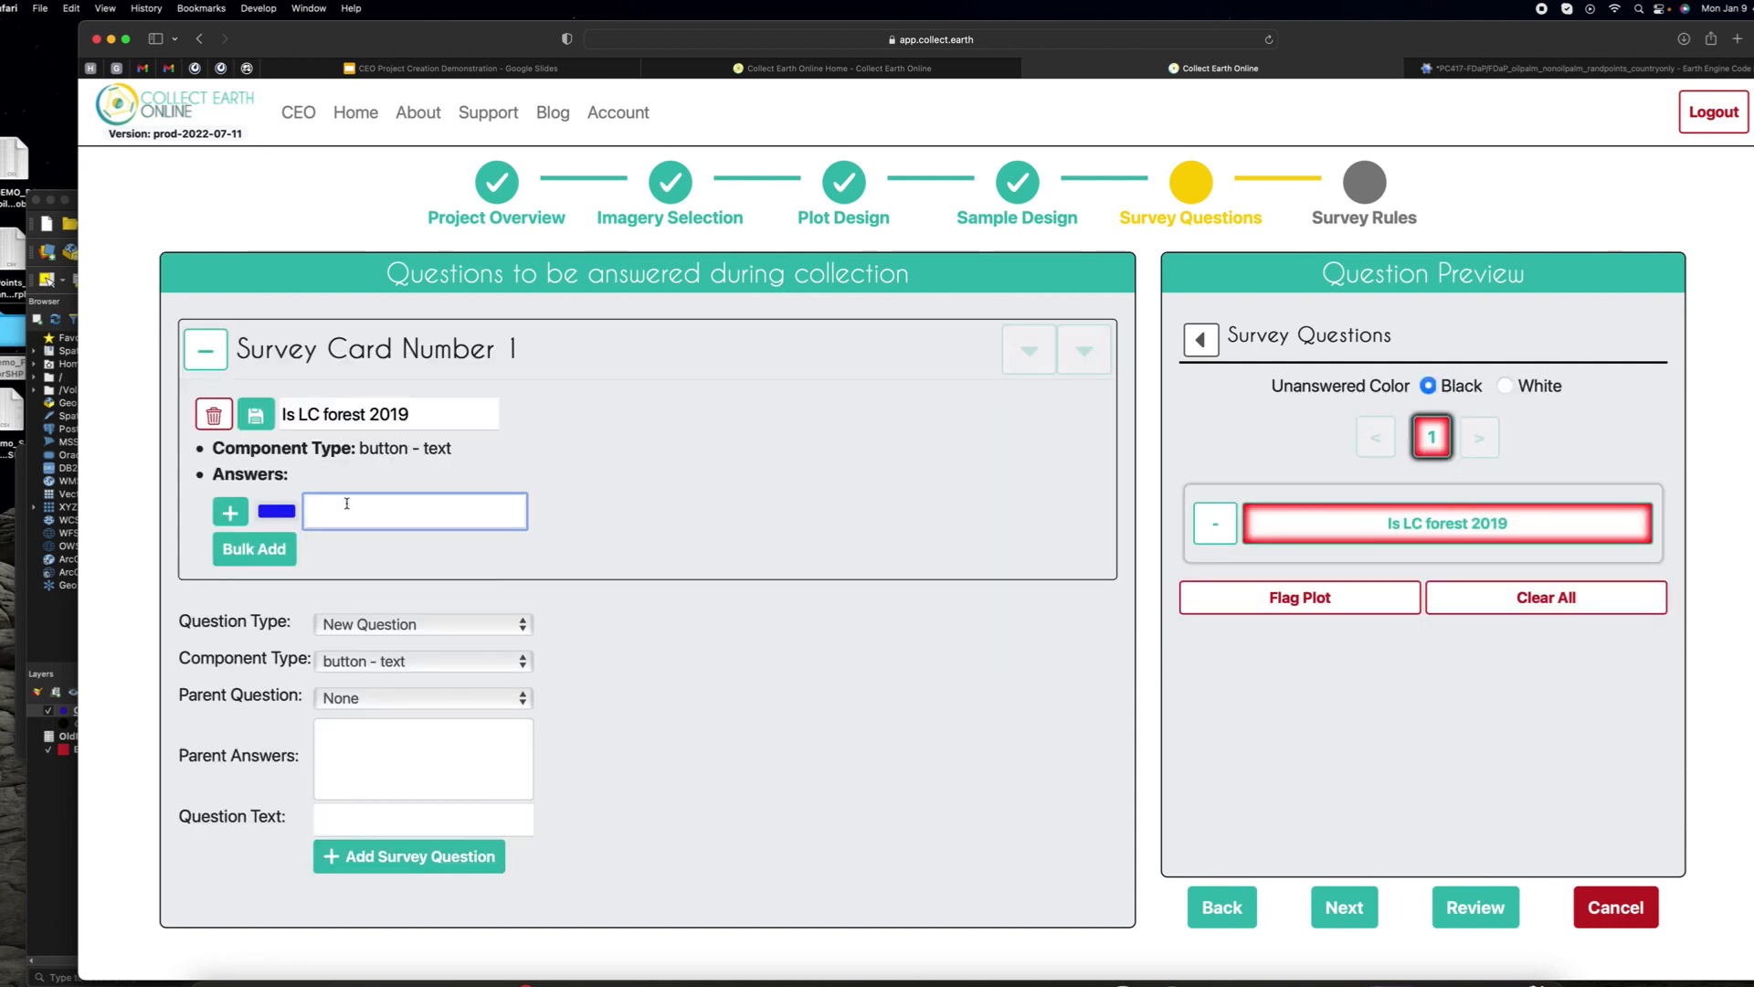
pyautogui.write('Yes')
pyautogui.click(236, 512)
pyautogui.click(365, 548)
pyautogui.write('No')
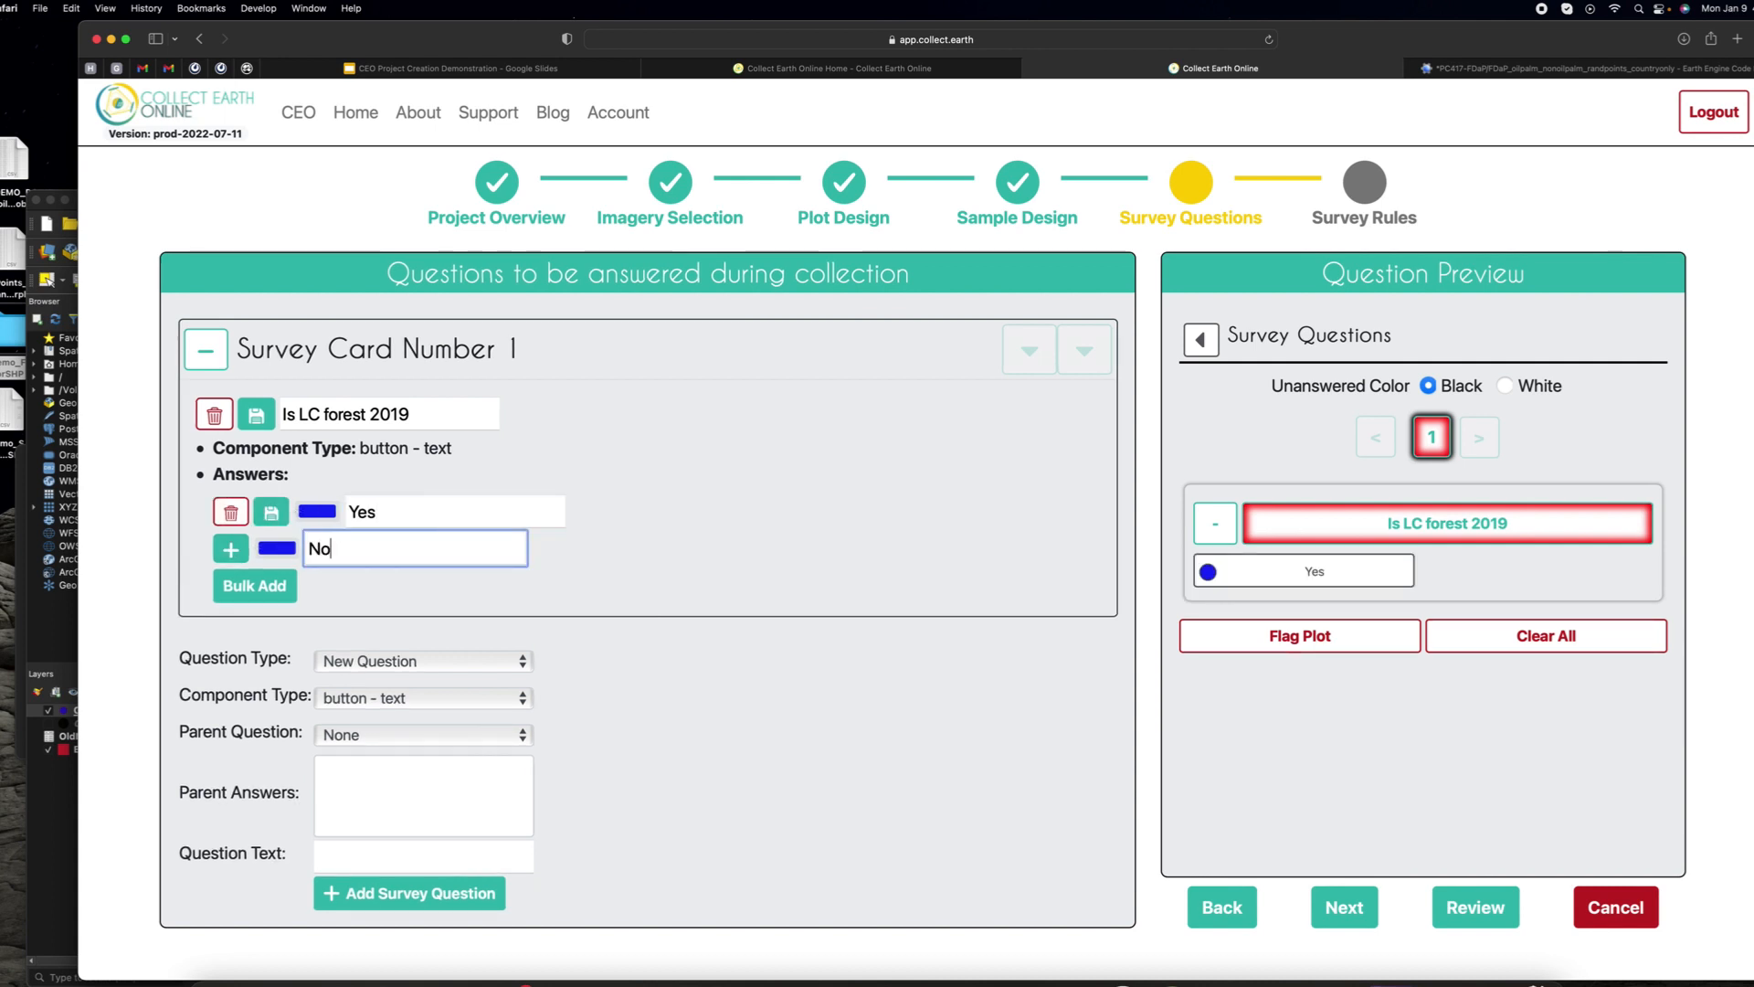
pyautogui.click(232, 549)
pyautogui.scroll(-1, 607, 587)
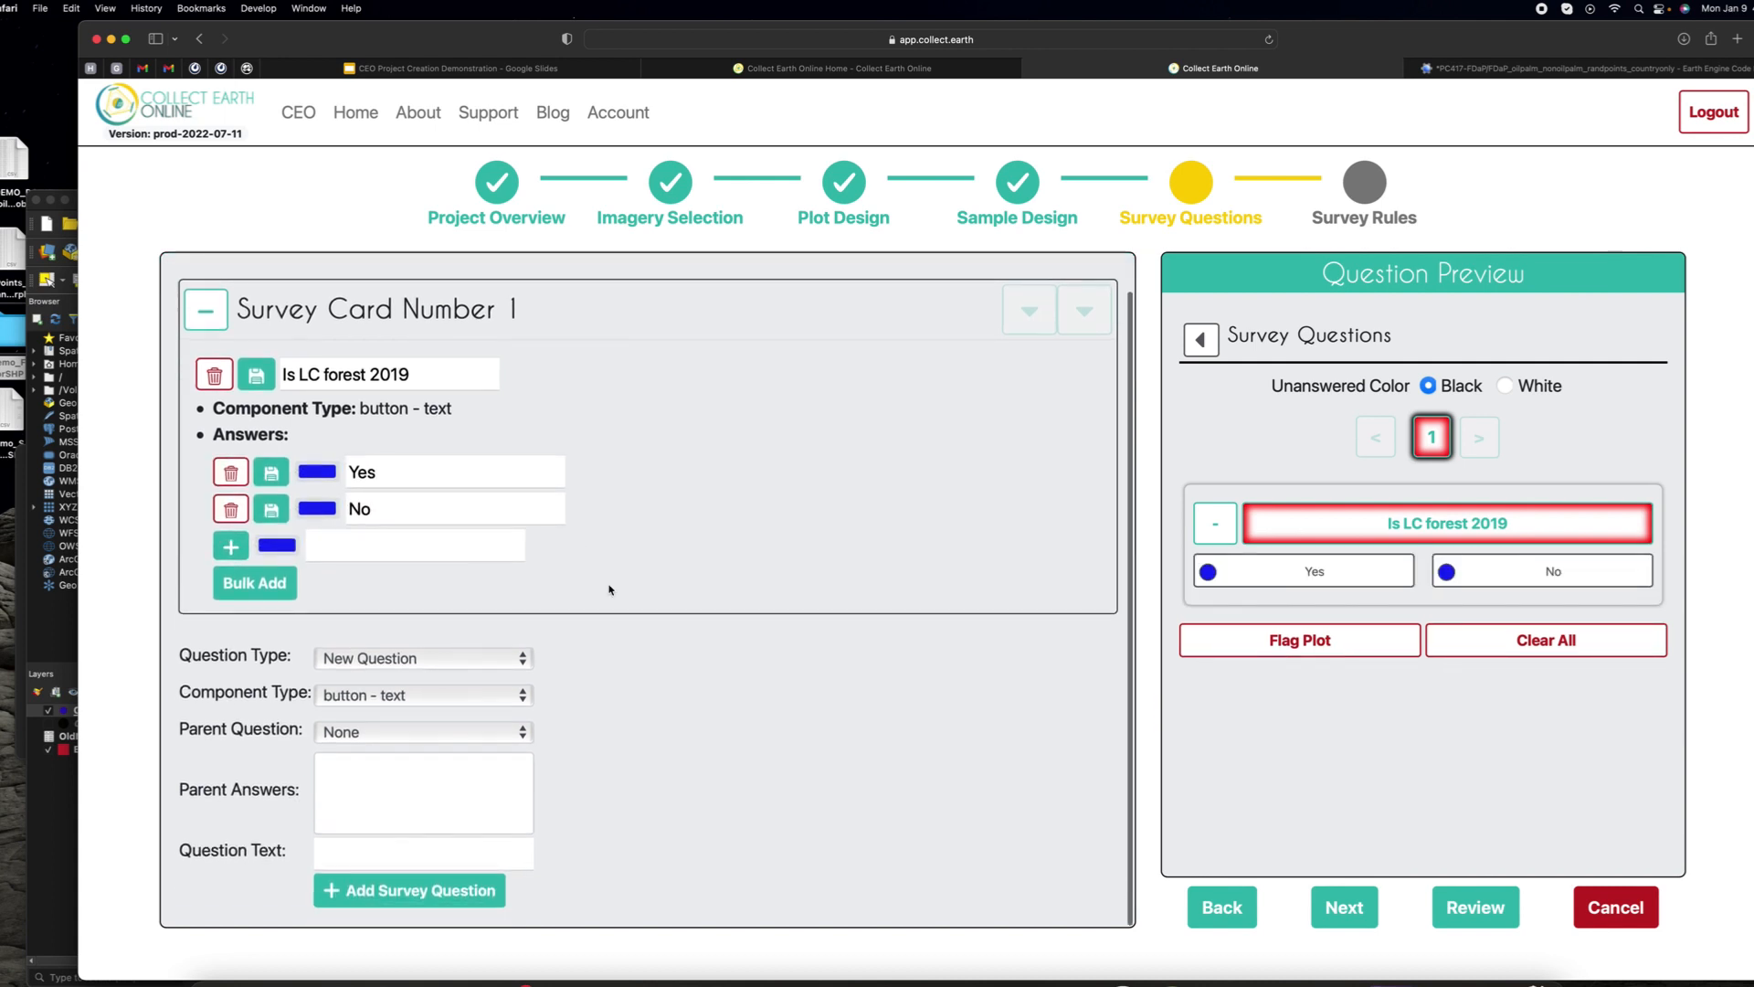
# Step: Add a button - text question "Forest change 2019-2022" under parent question "Is LC forest 2019" with parent answer Yes
pyautogui.click(410, 698)
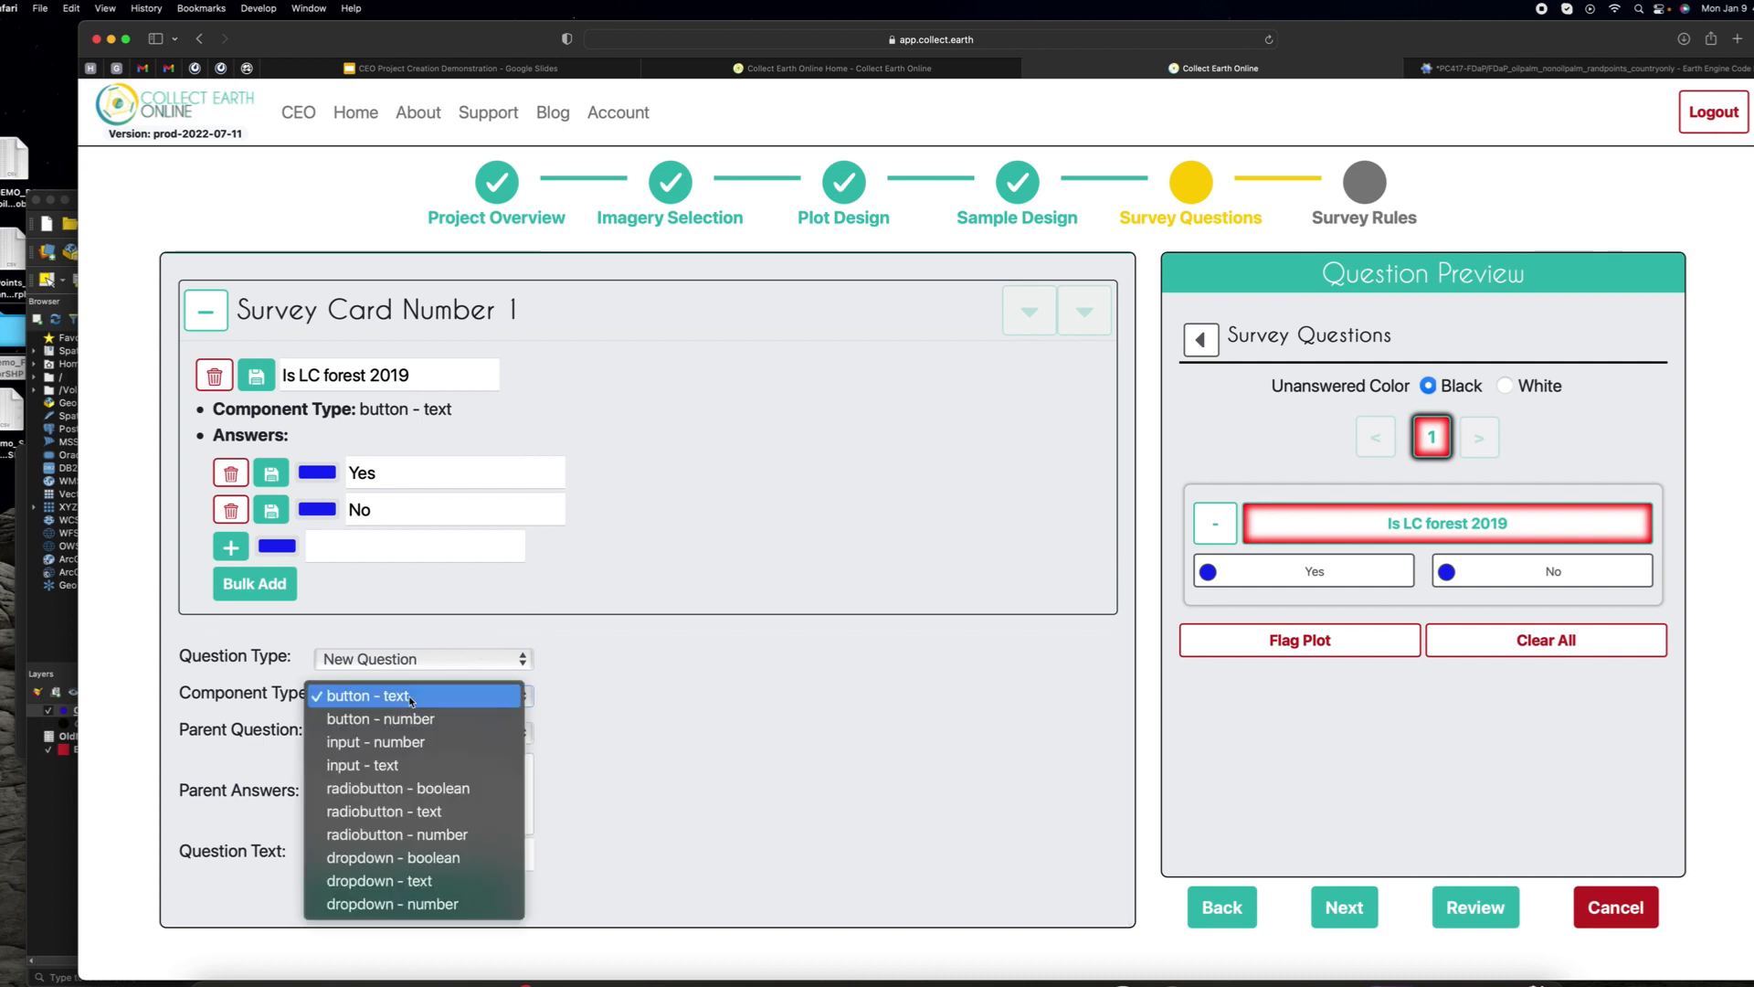
pyautogui.click(726, 743)
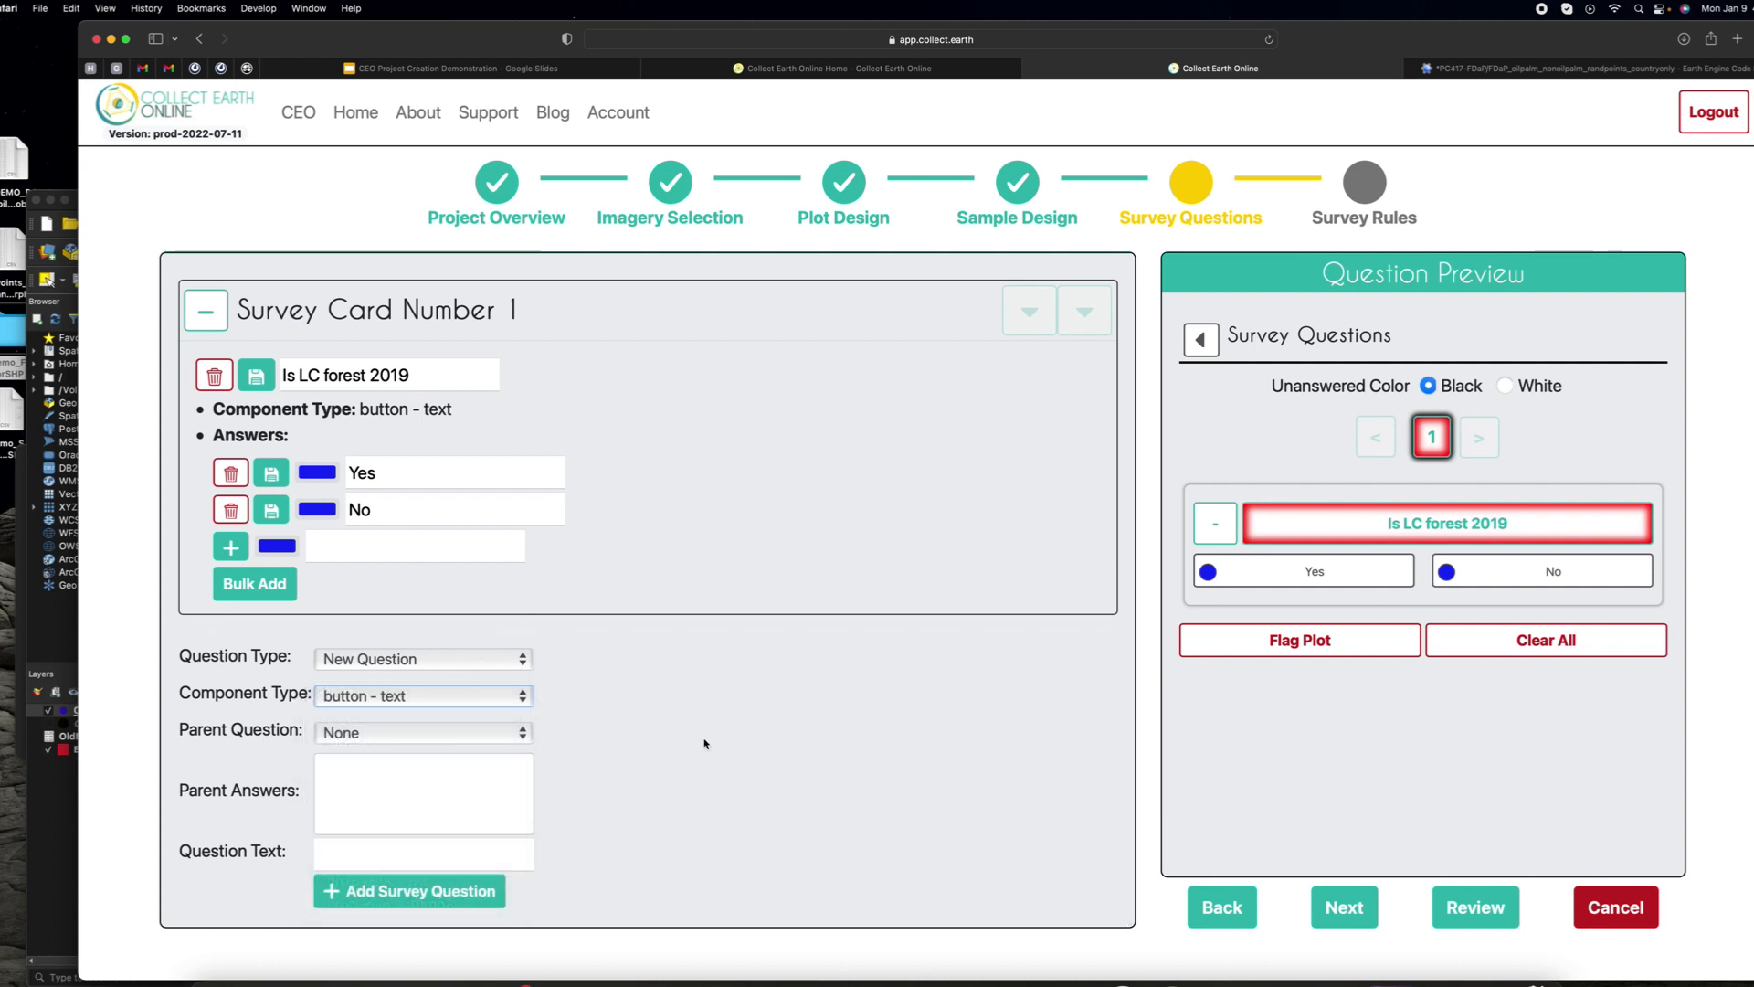
pyautogui.click(365, 733)
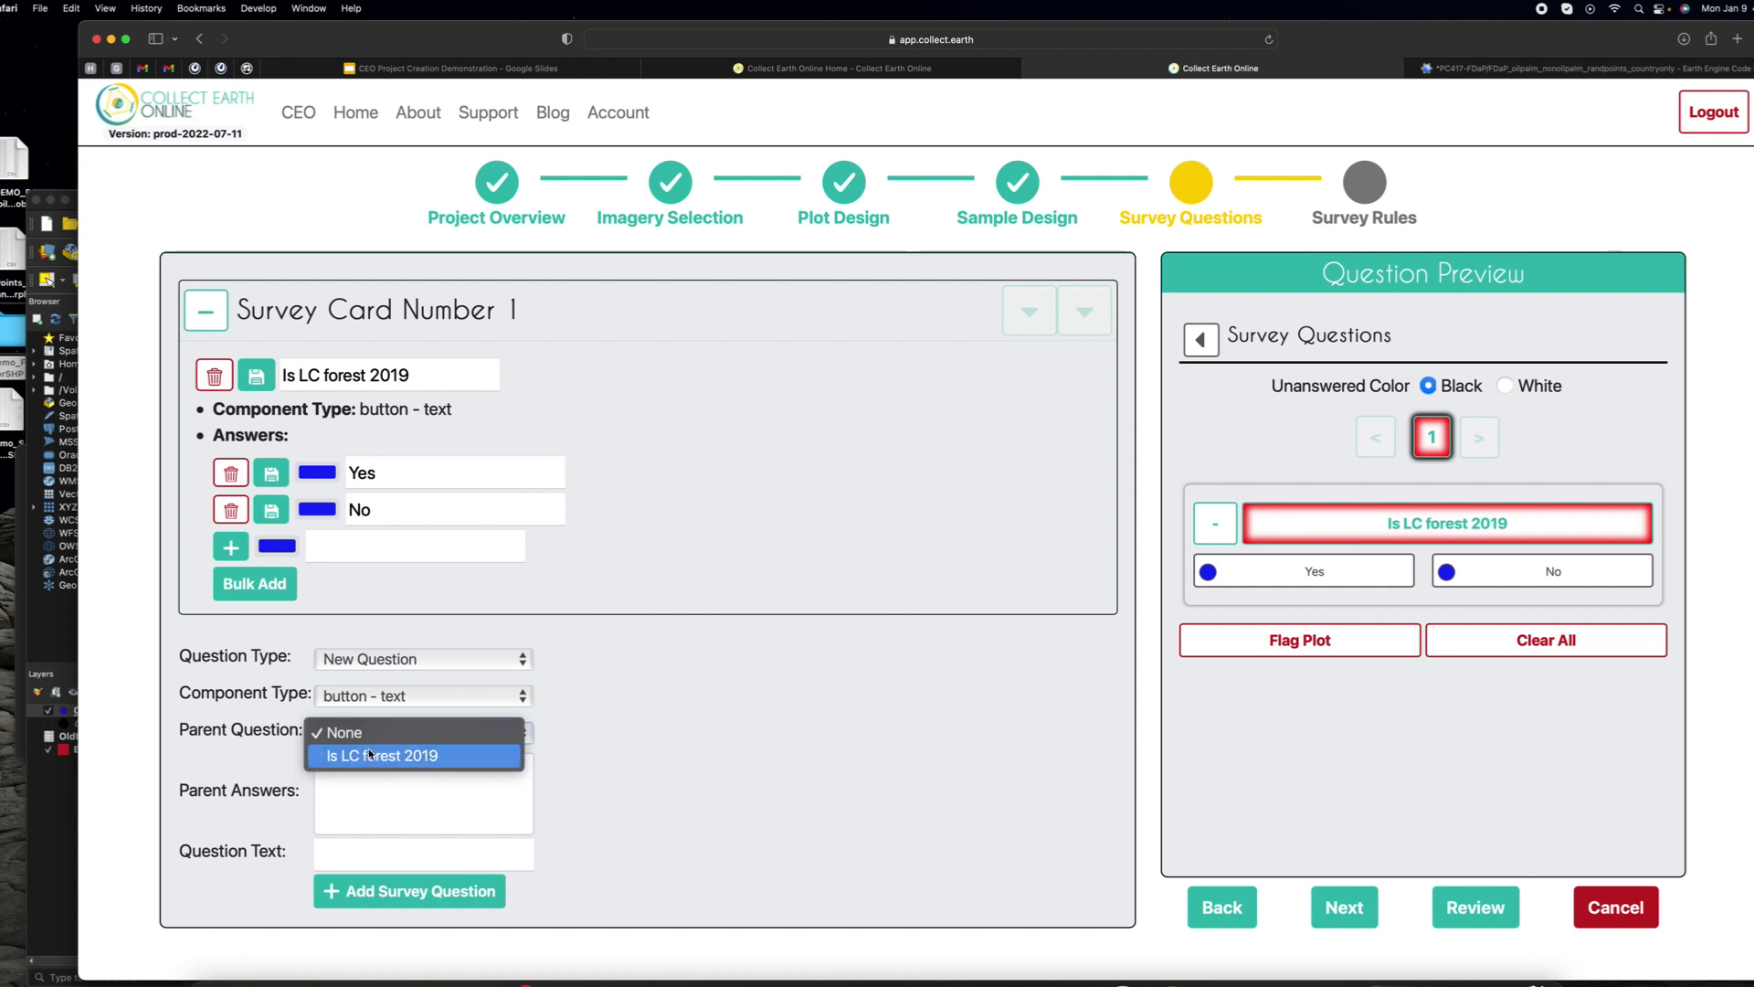
pyautogui.click(369, 758)
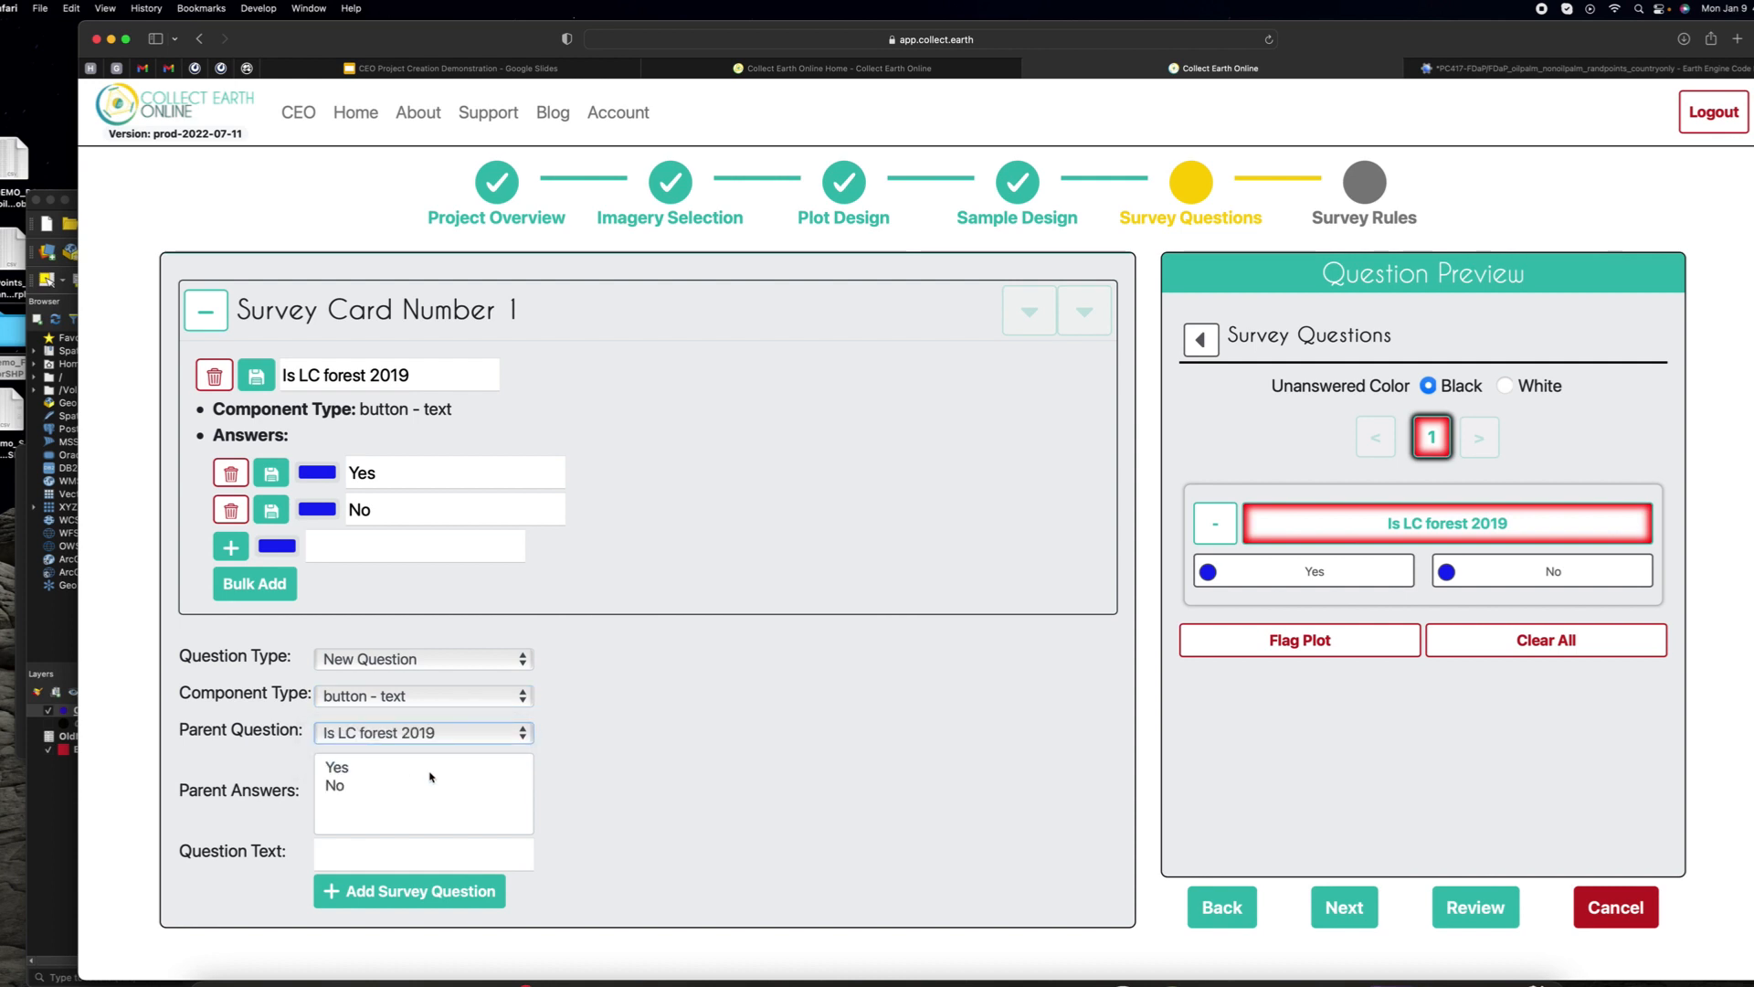
pyautogui.click(337, 769)
pyautogui.click(369, 846)
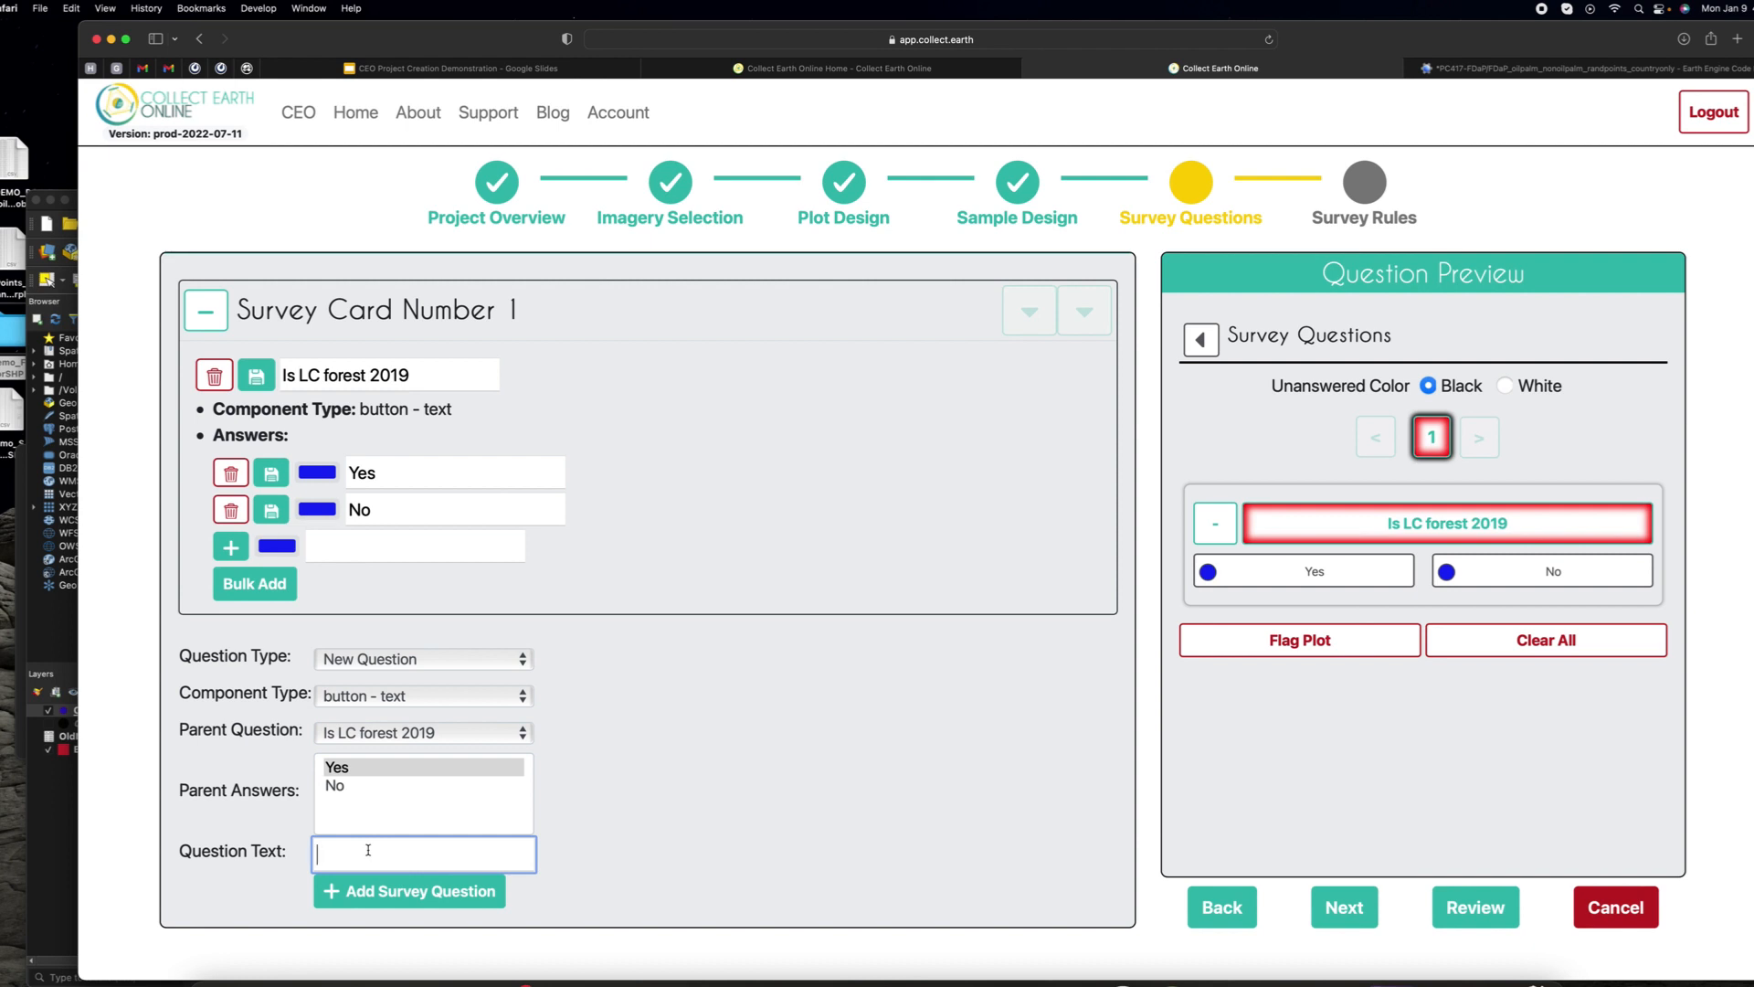
pyautogui.write('Forest C')
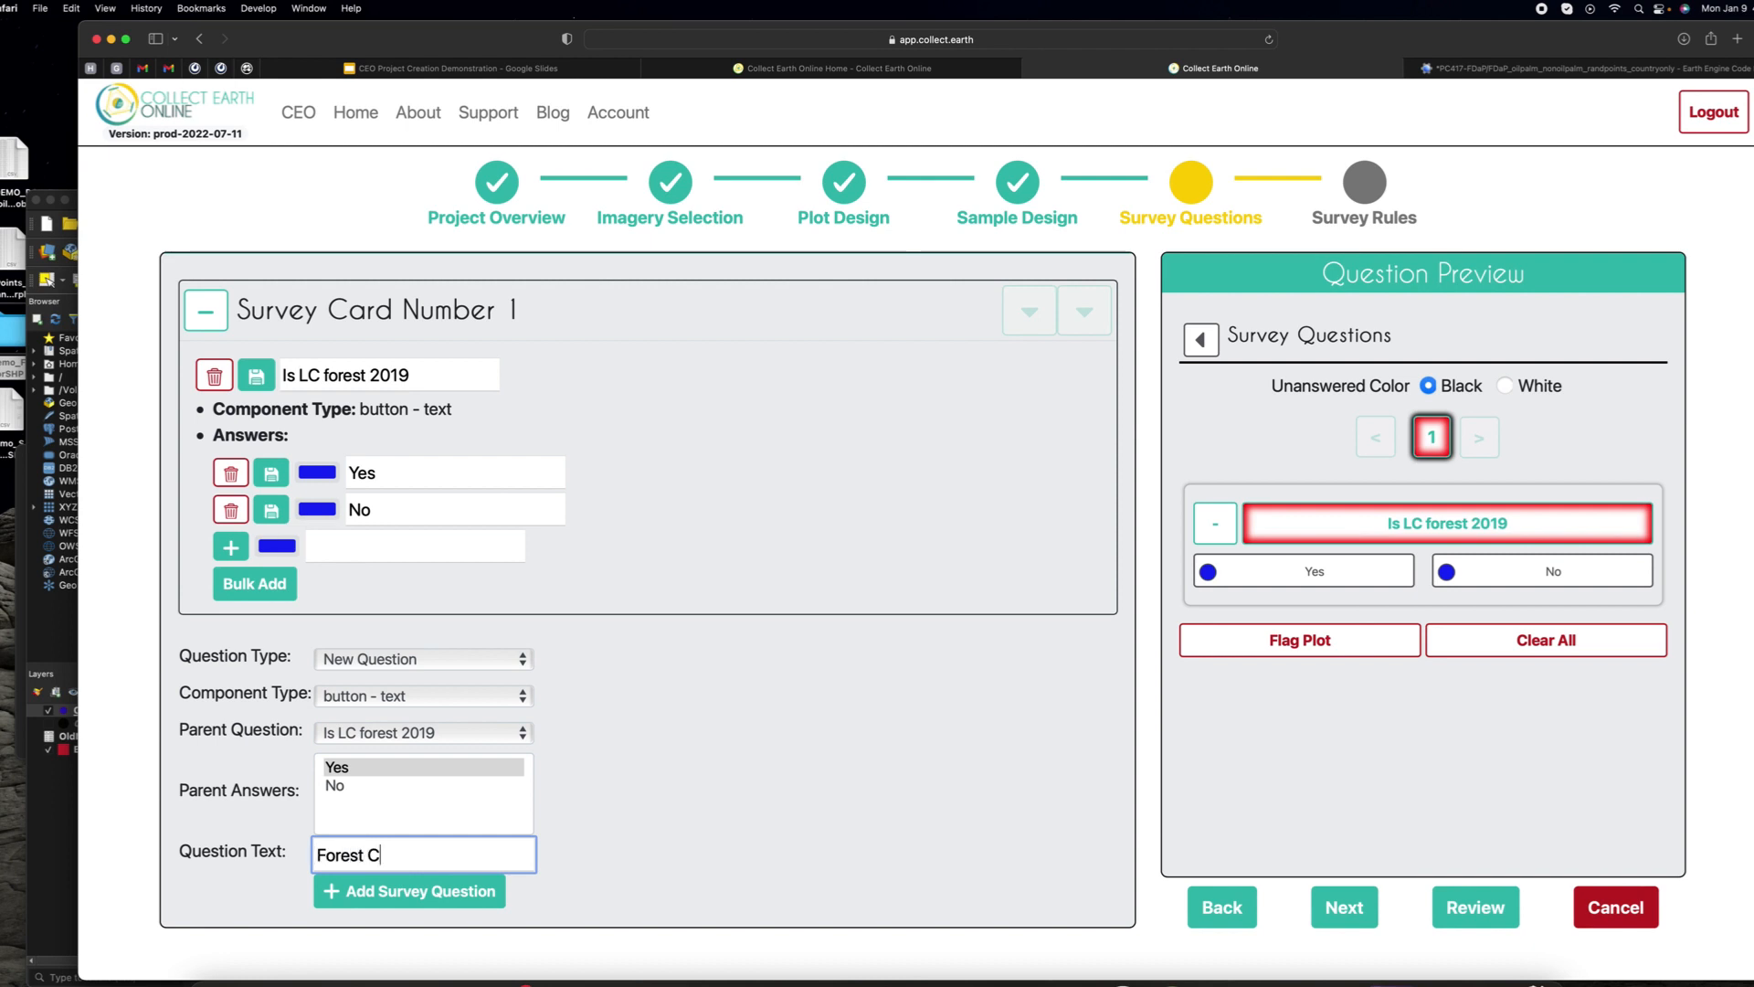
pyautogui.press('BackSpace')
pyautogui.write('ch')
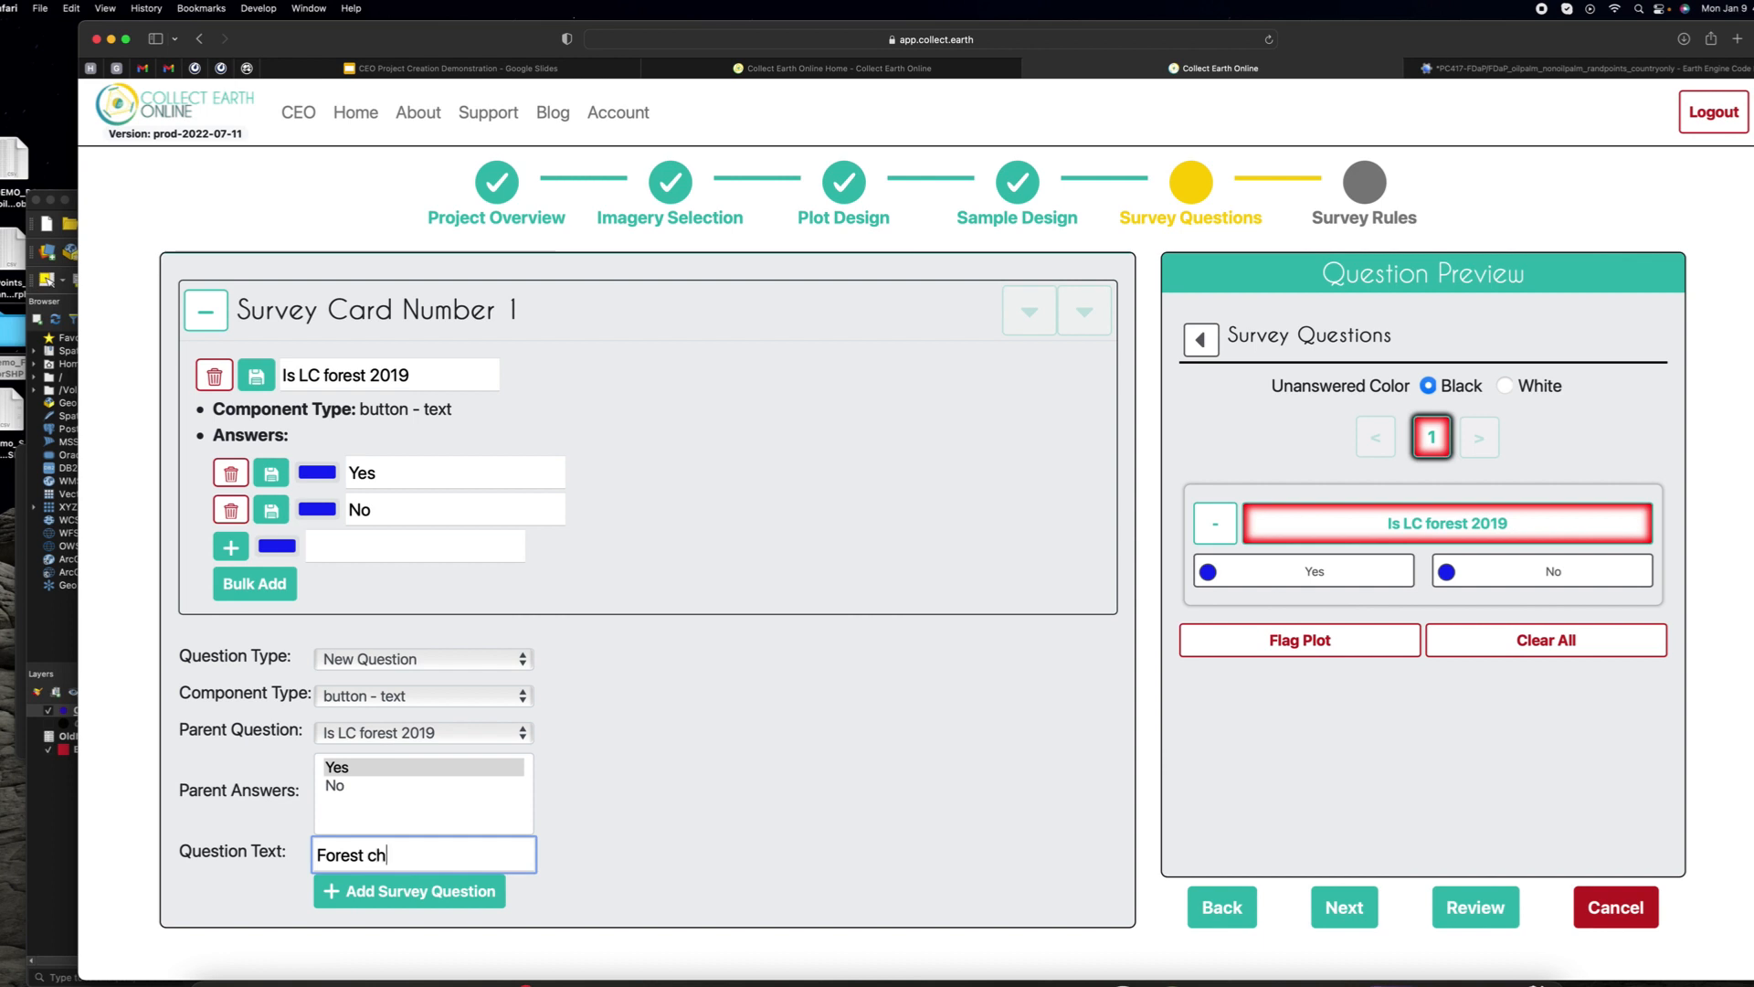
pyautogui.write('ange 2019-2022')
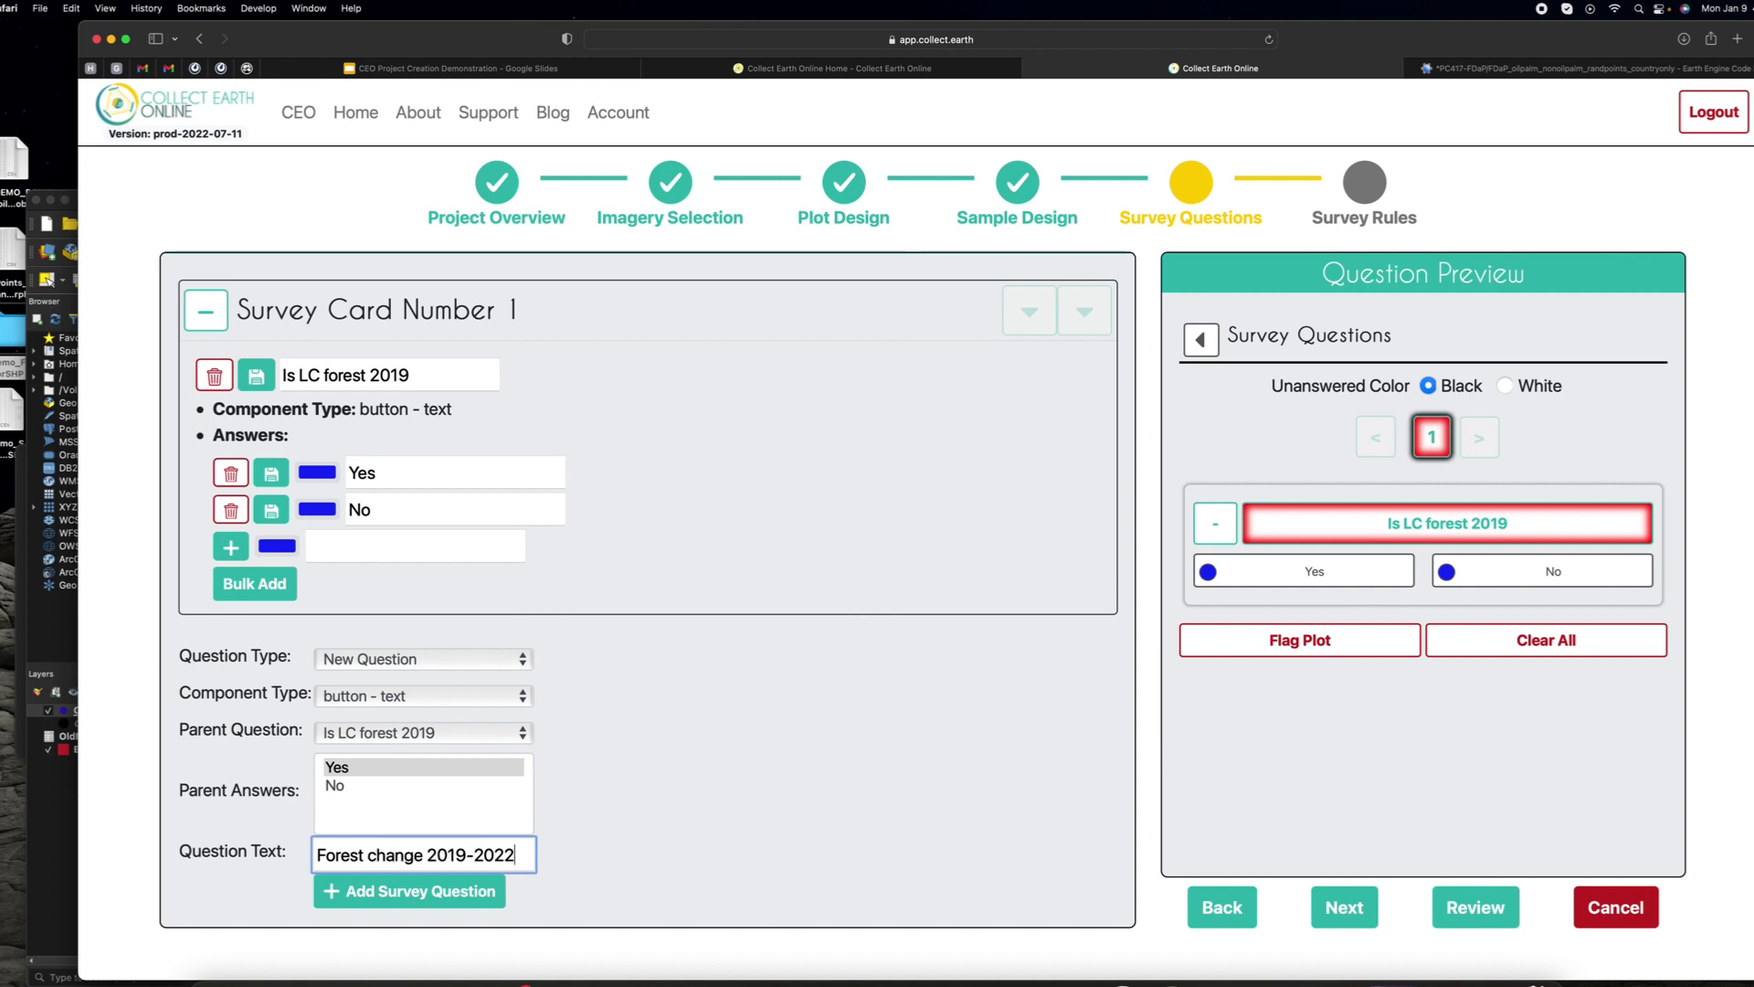
pyautogui.click(421, 891)
# Step: Add the answers Yes and No to the "Forest change 2019-2022" question
pyautogui.scroll(-1, 429, 804)
pyautogui.click(416, 742)
pyautogui.write('Yes')
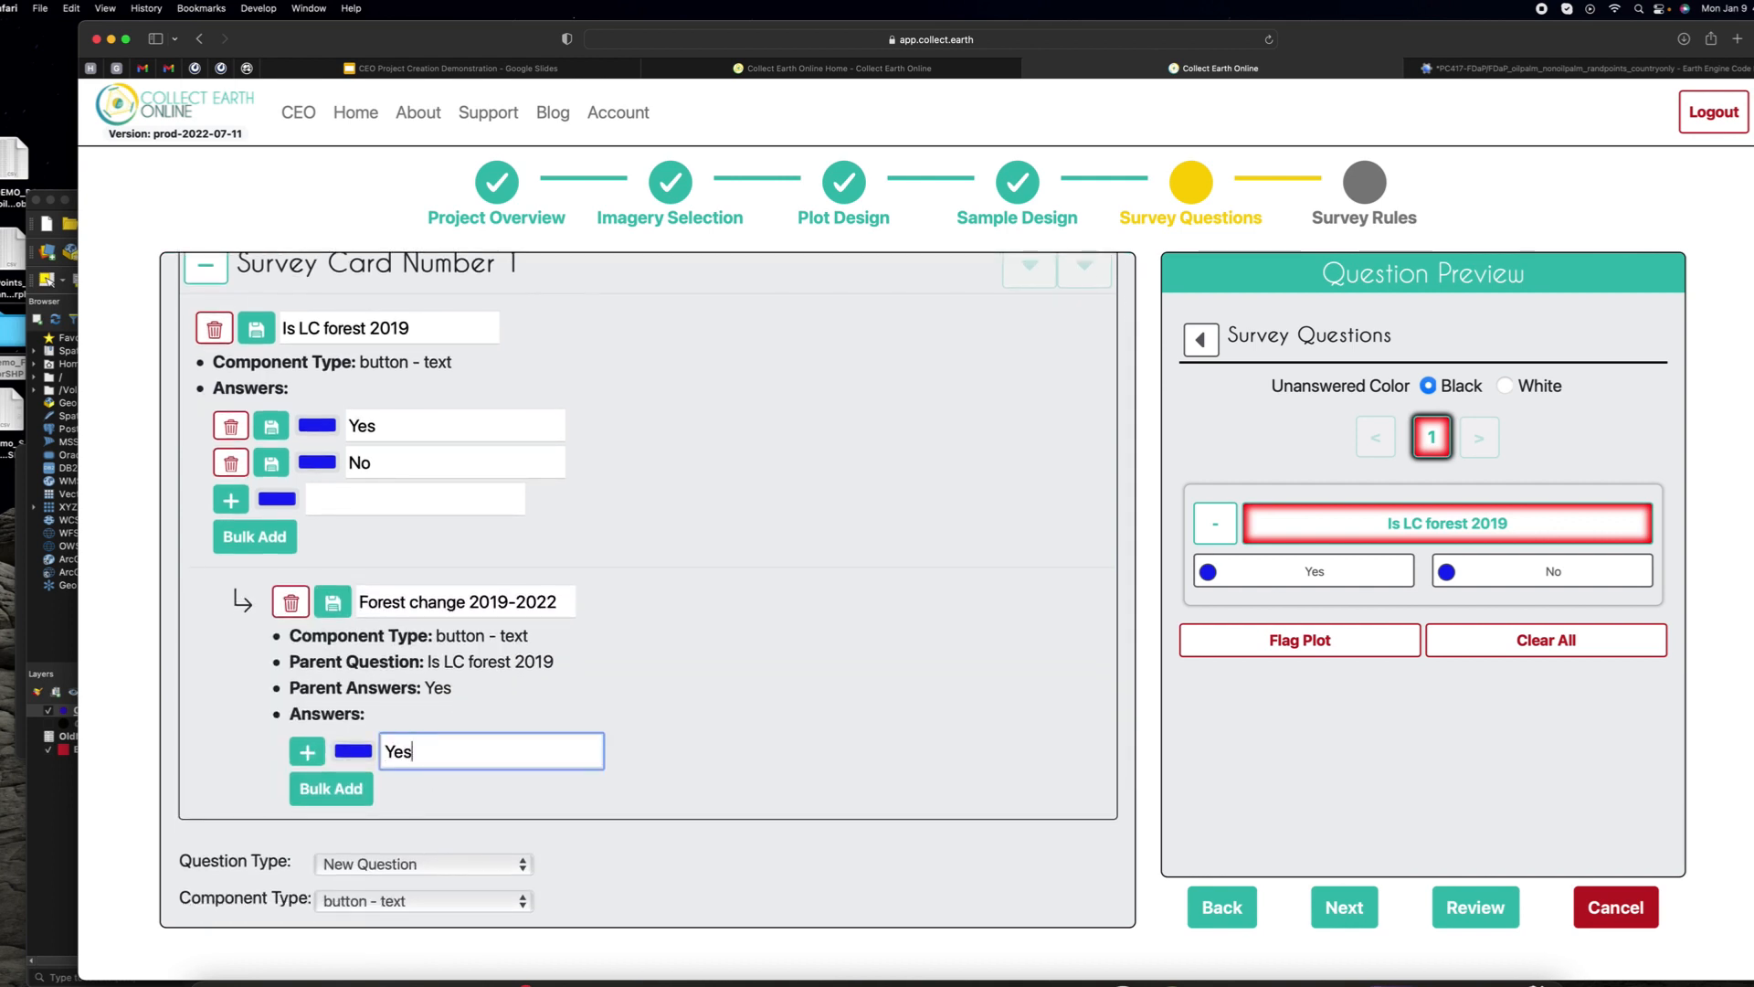
pyautogui.click(309, 752)
pyautogui.click(418, 788)
pyautogui.write('No')
pyautogui.click(308, 789)
# Step: Add a button - text question "type of change" under parent question "Forest change 2019-2022" with parent answer Yes
pyautogui.scroll(-5, 366, 786)
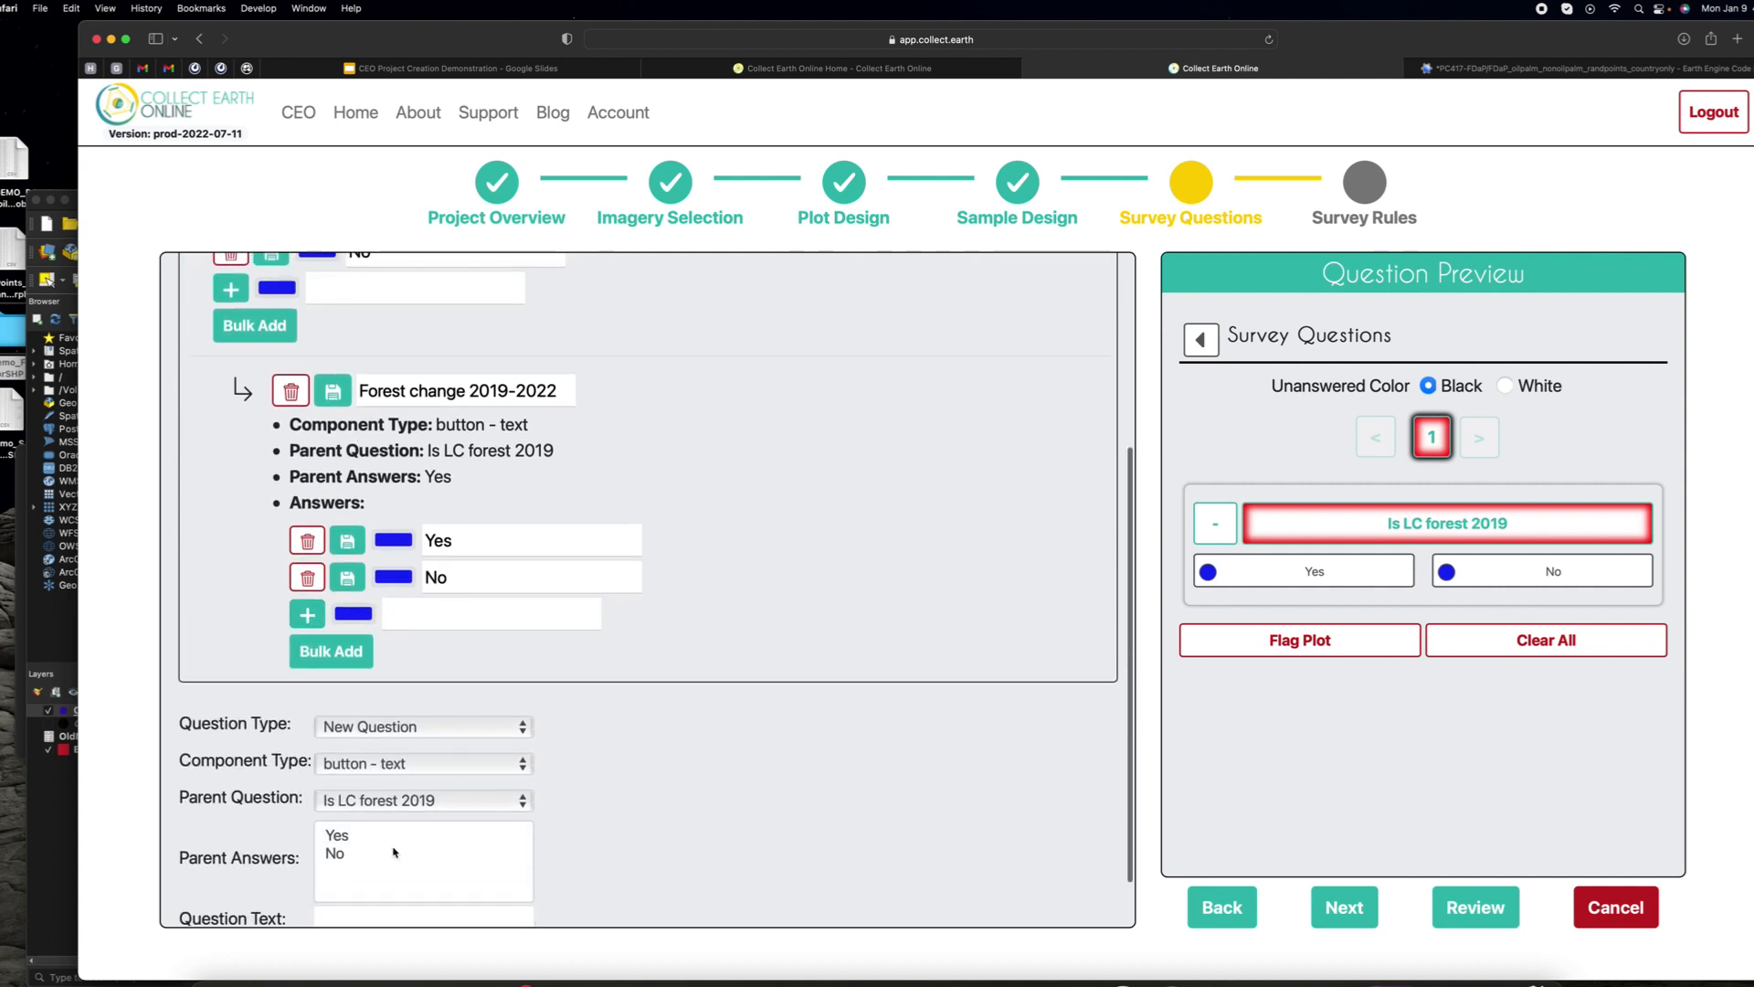
pyautogui.click(395, 802)
pyautogui.click(370, 825)
pyautogui.click(364, 836)
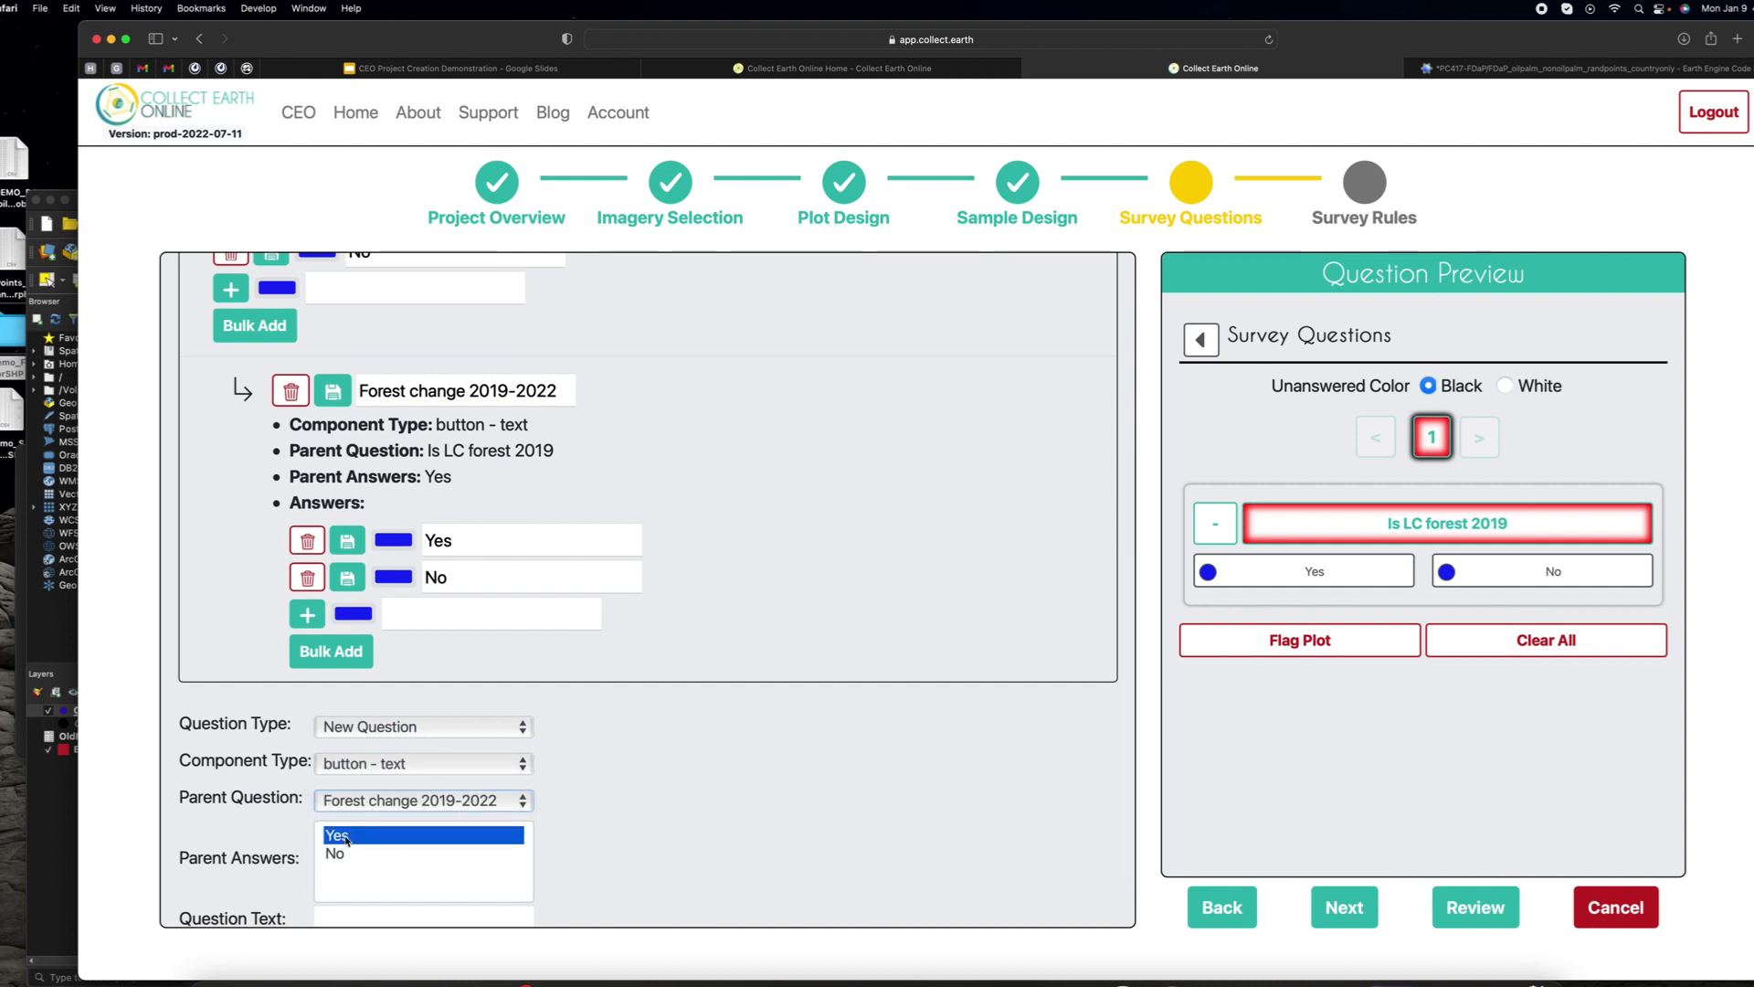
pyautogui.scroll(-2, 361, 845)
pyautogui.click(354, 853)
pyautogui.write('wh')
pyautogui.press('BackSpace')
pyautogui.press('BackSpace')
pyautogui.write('type of change')
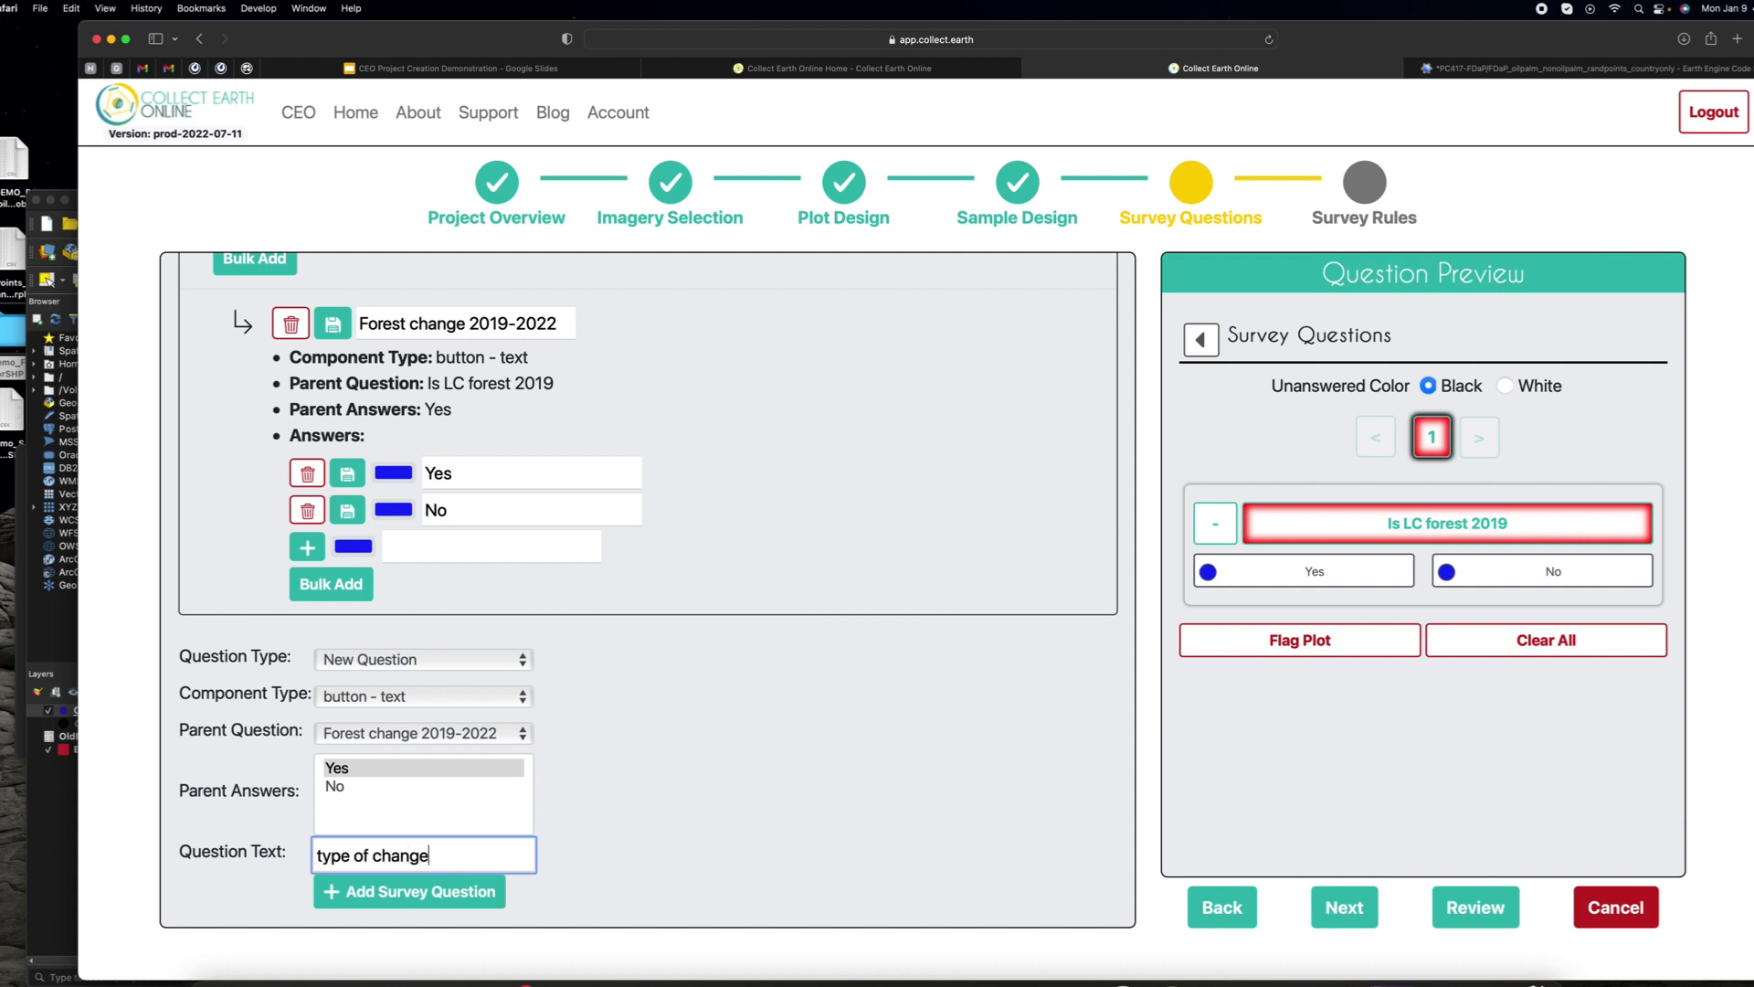
pyautogui.click(355, 894)
# Step: Add the answers "forest loss", "forest gain" and "forest degradation" to the "type of change" question
pyautogui.scroll(-1, 506, 789)
pyautogui.click(500, 752)
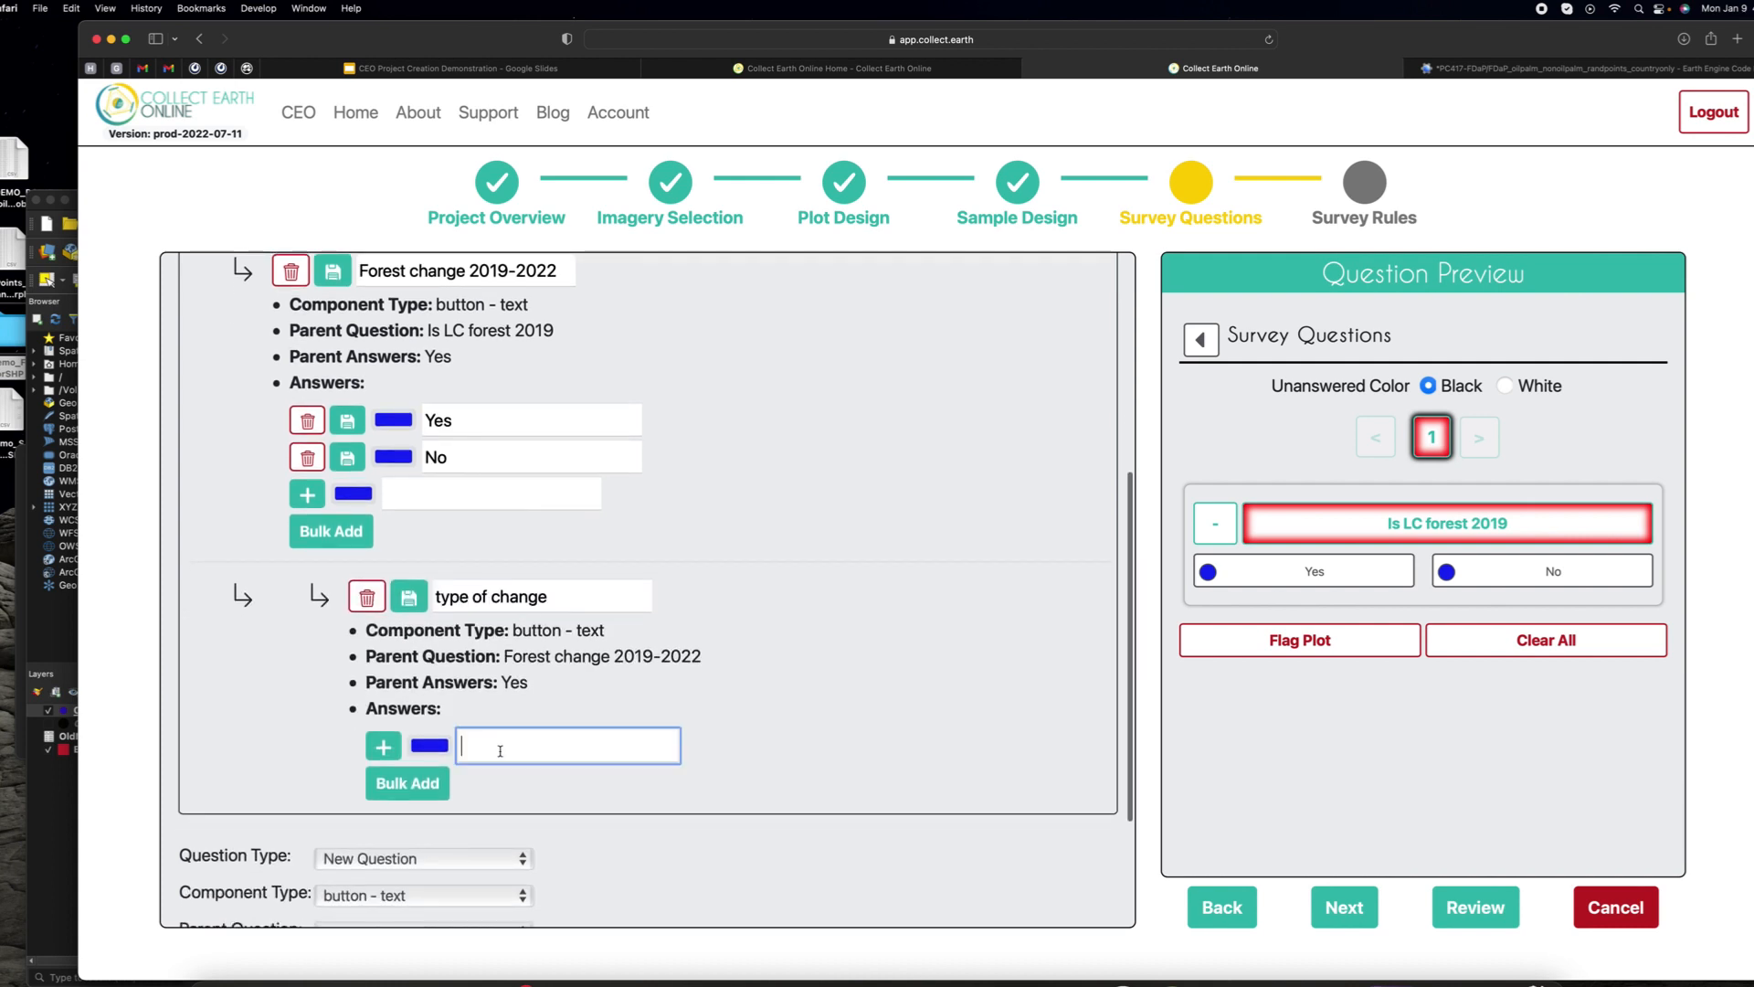
pyautogui.write('forest loss')
pyautogui.click(383, 747)
pyautogui.click(512, 772)
pyautogui.write('f')
pyautogui.press('BackSpace')
pyautogui.write('gores')
pyautogui.press('BackSpace')
pyautogui.press('BackSpace')
pyautogui.press('BackSpace')
pyautogui.press('BackSpace')
pyautogui.press('BackSpace')
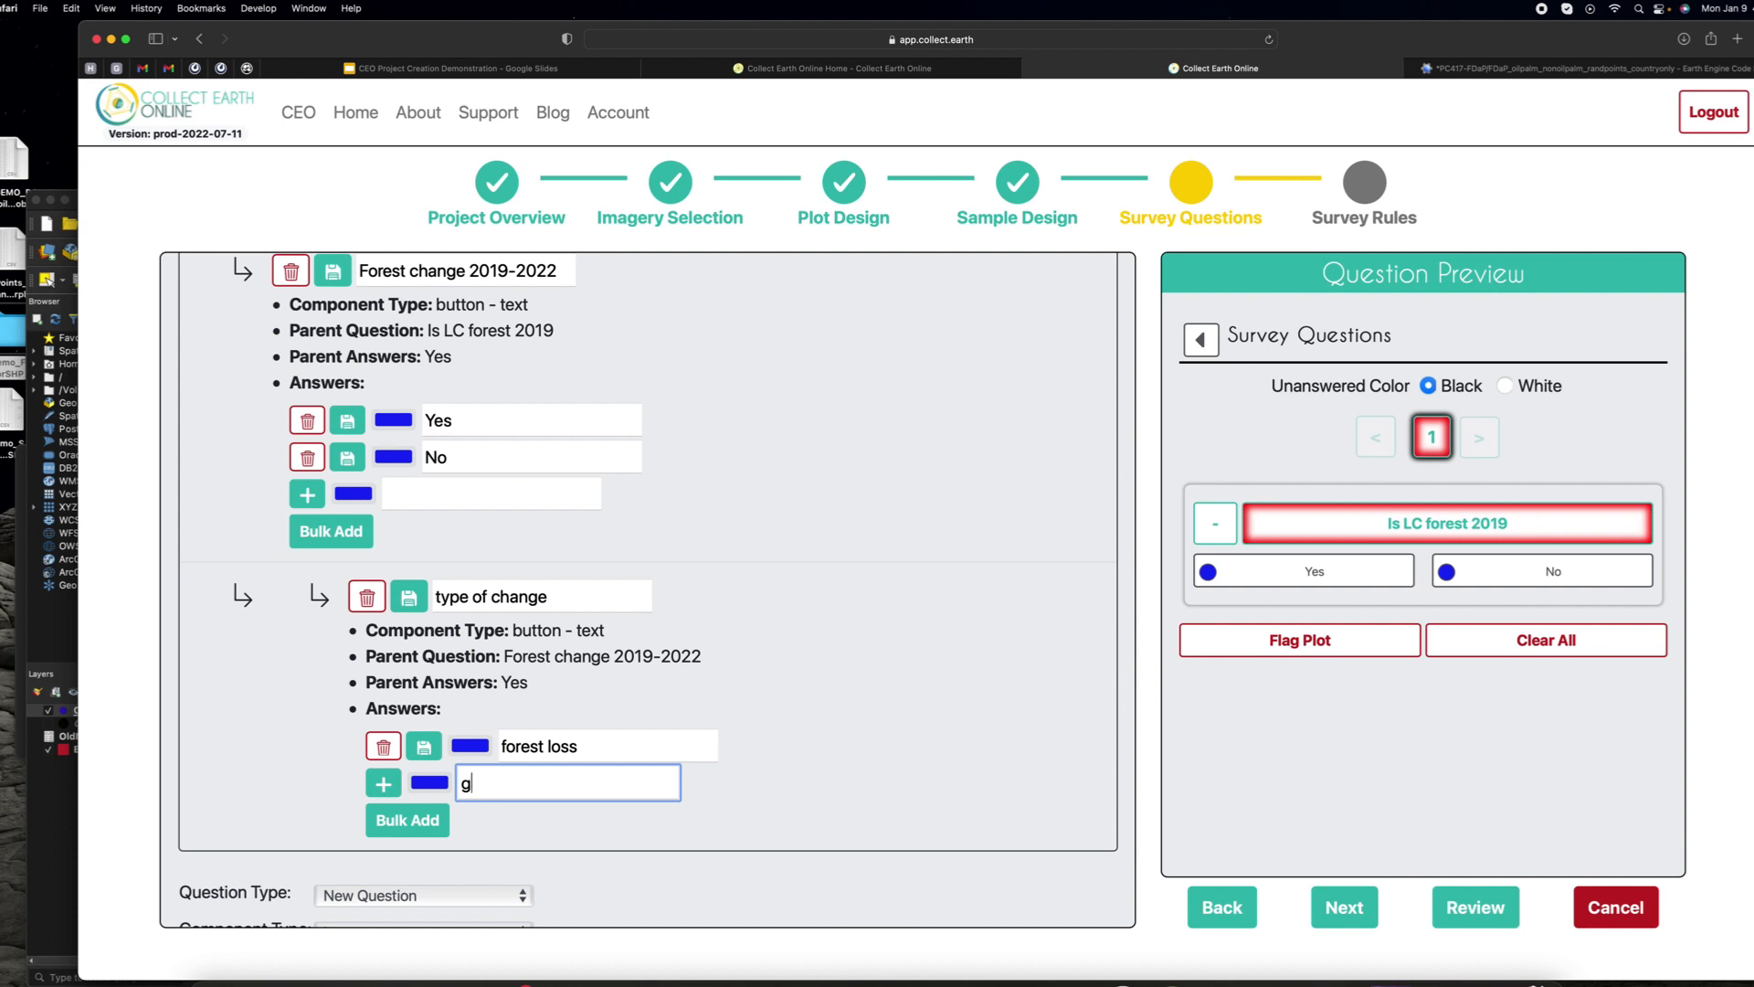
pyautogui.write('forest gain')
pyautogui.click(383, 783)
pyautogui.click(545, 821)
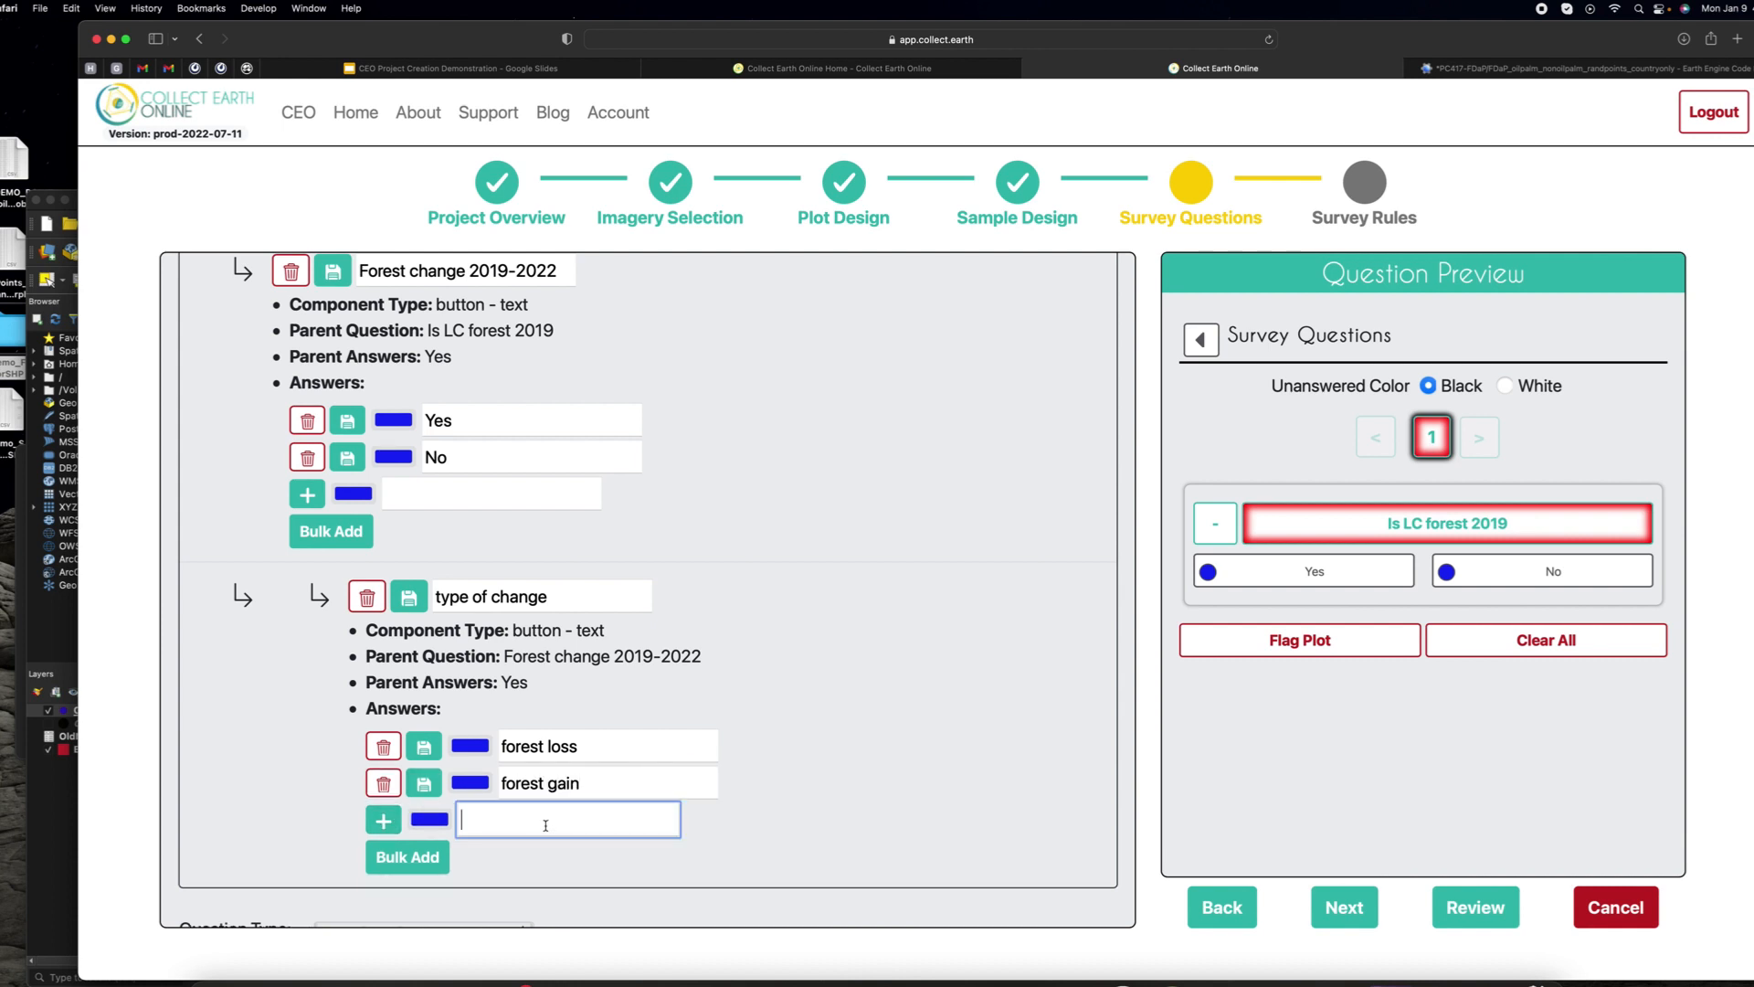
pyautogui.write('forest degradation')
pyautogui.click(384, 820)
# Step: Add an input - text survey question with the text "notes" and no parent question
pyautogui.scroll(-5, 543, 822)
pyautogui.scroll(10, 467, 514)
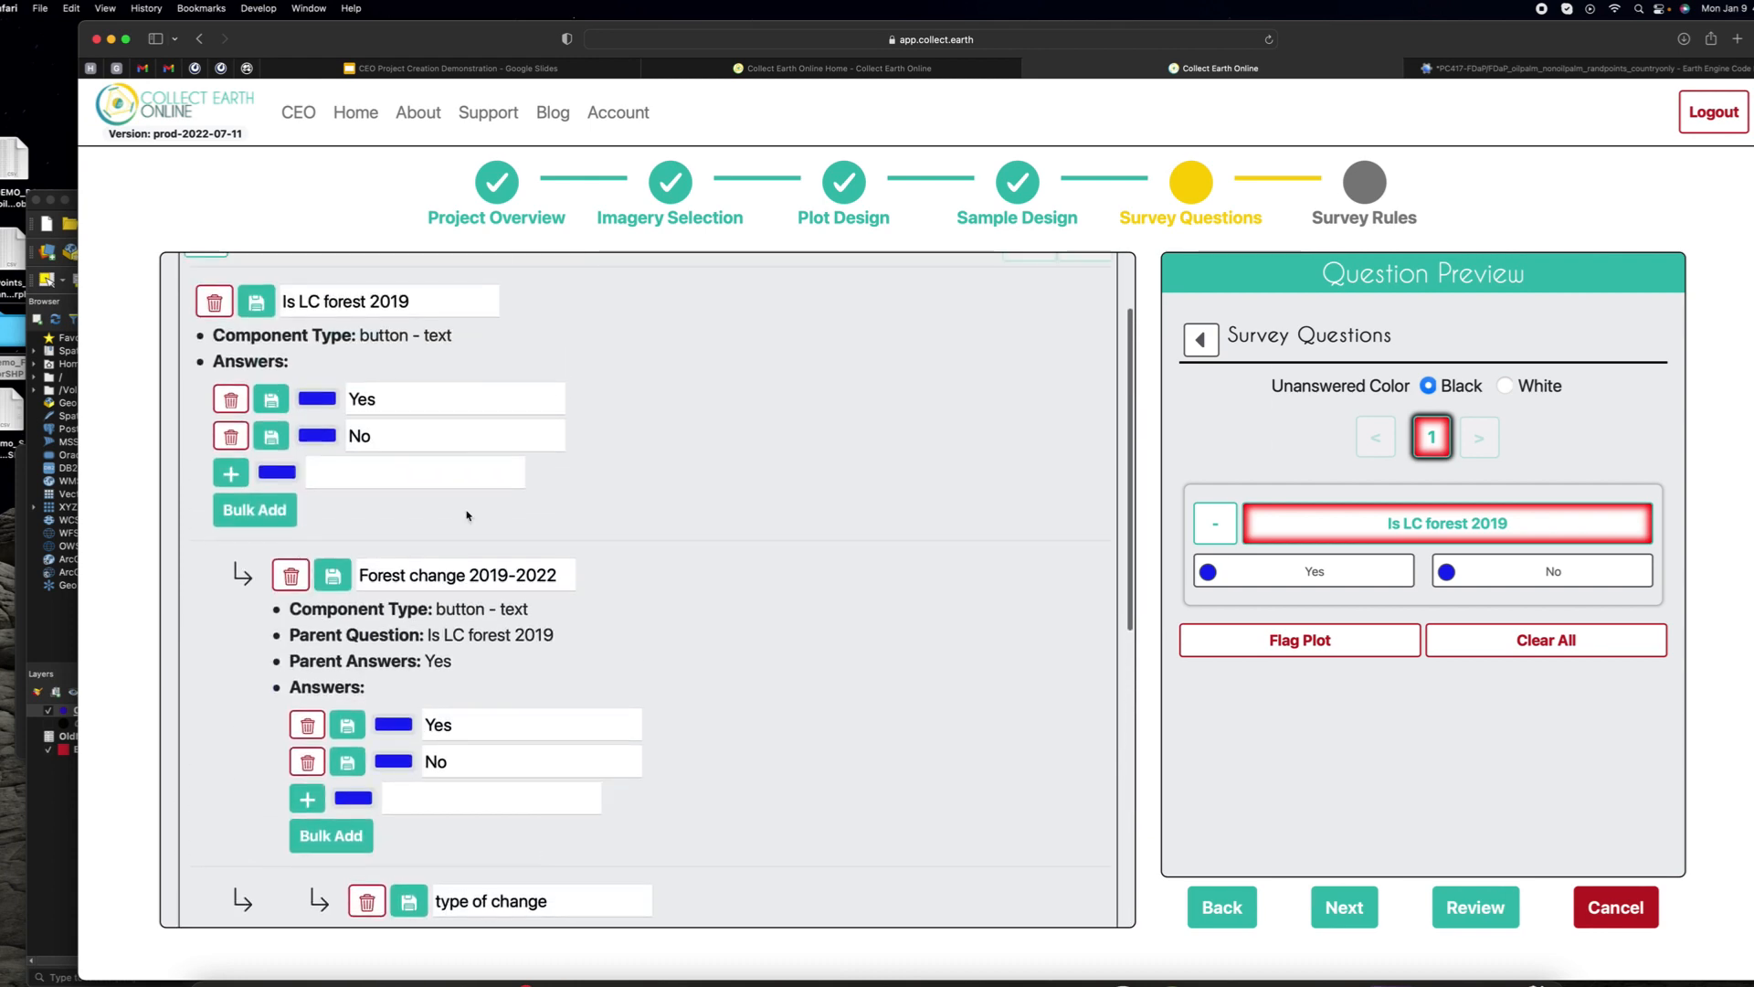
pyautogui.scroll(-10, 467, 514)
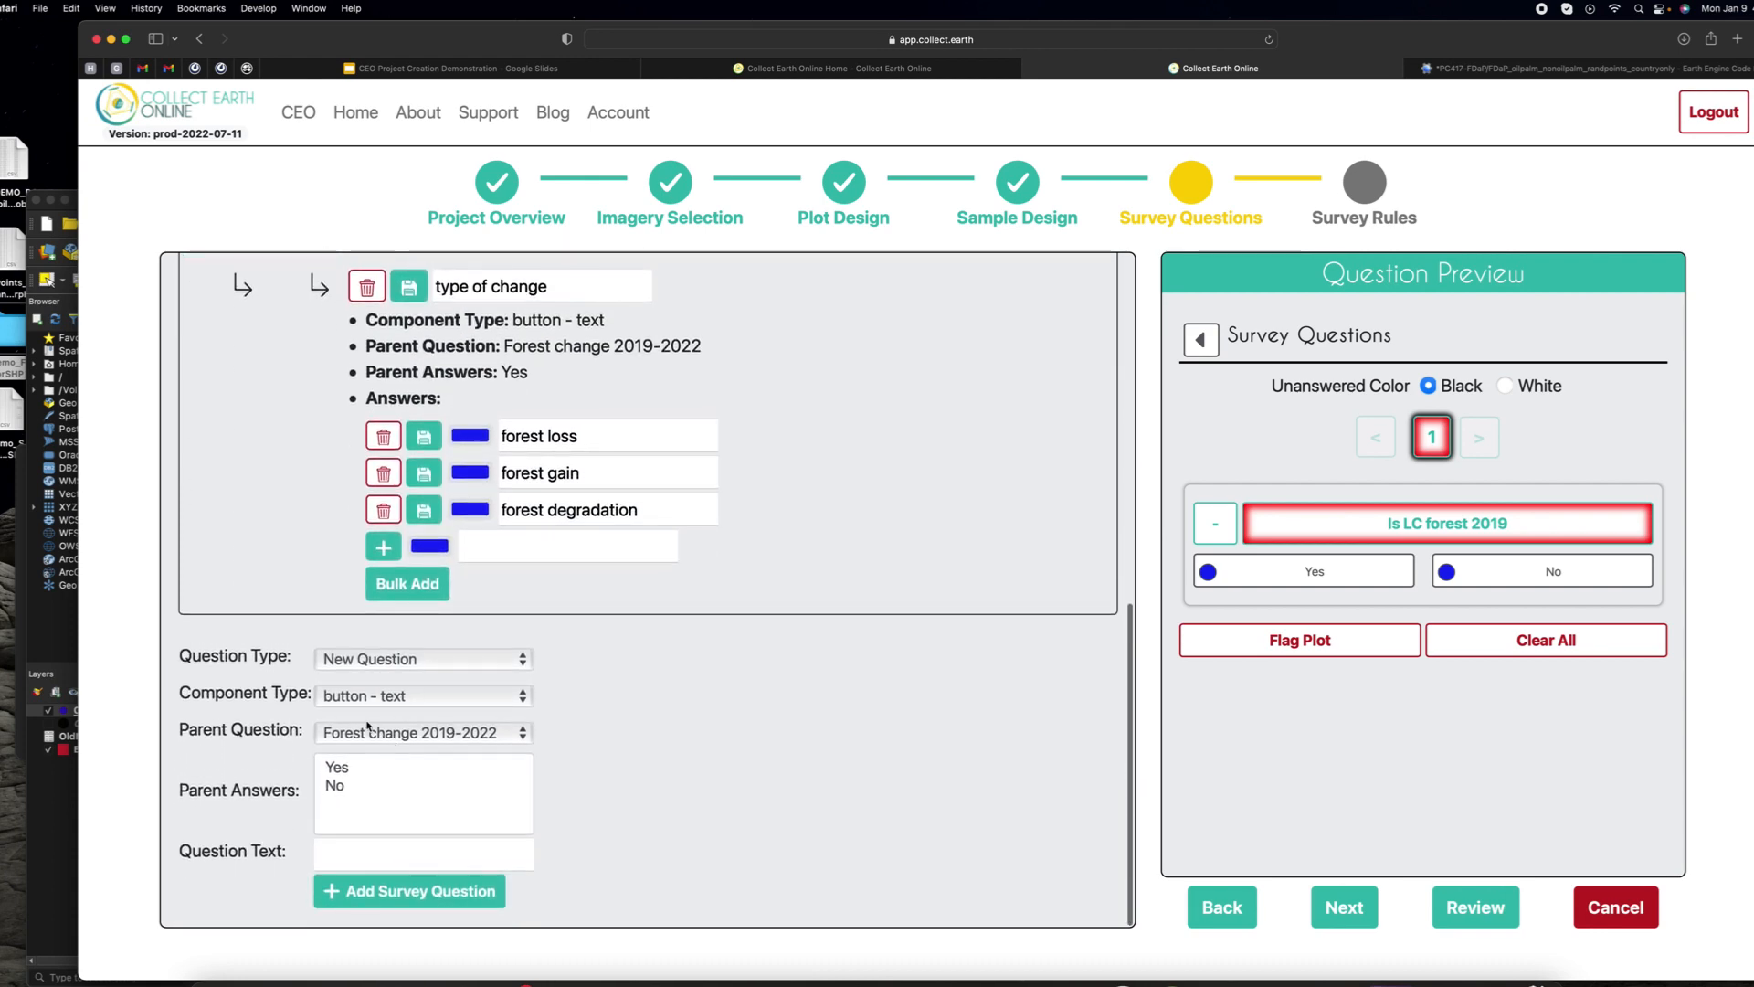
pyautogui.click(337, 743)
pyautogui.click(341, 686)
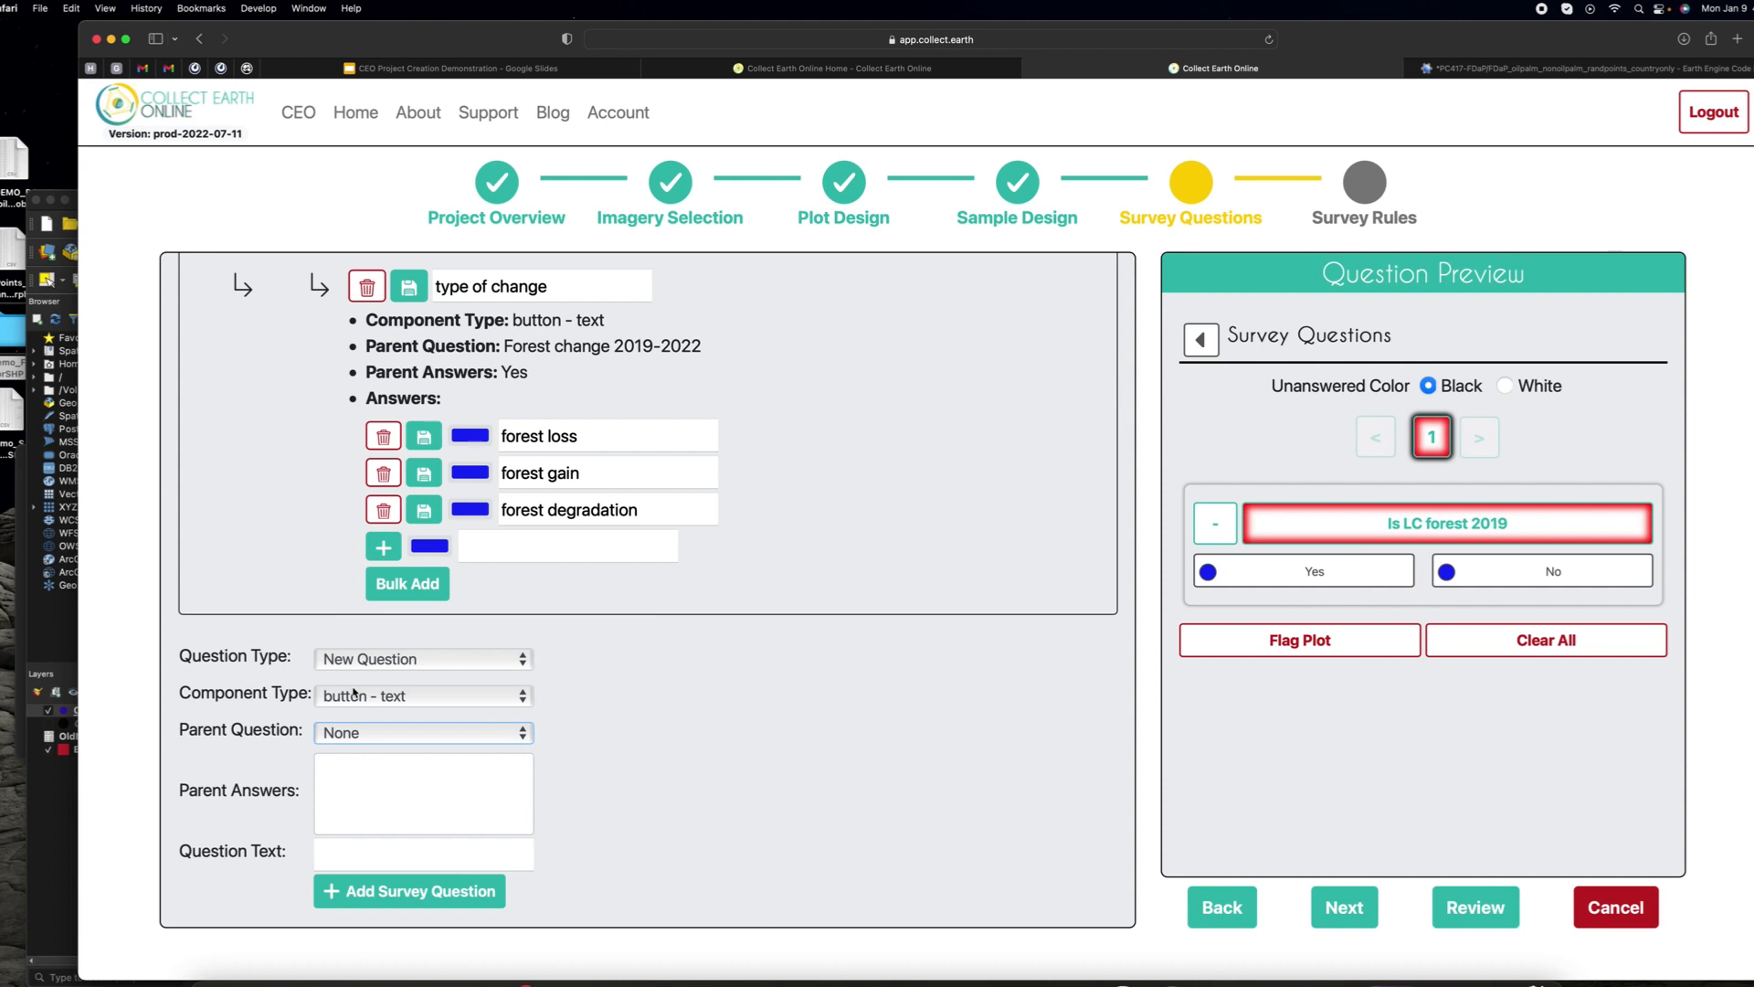
pyautogui.click(354, 694)
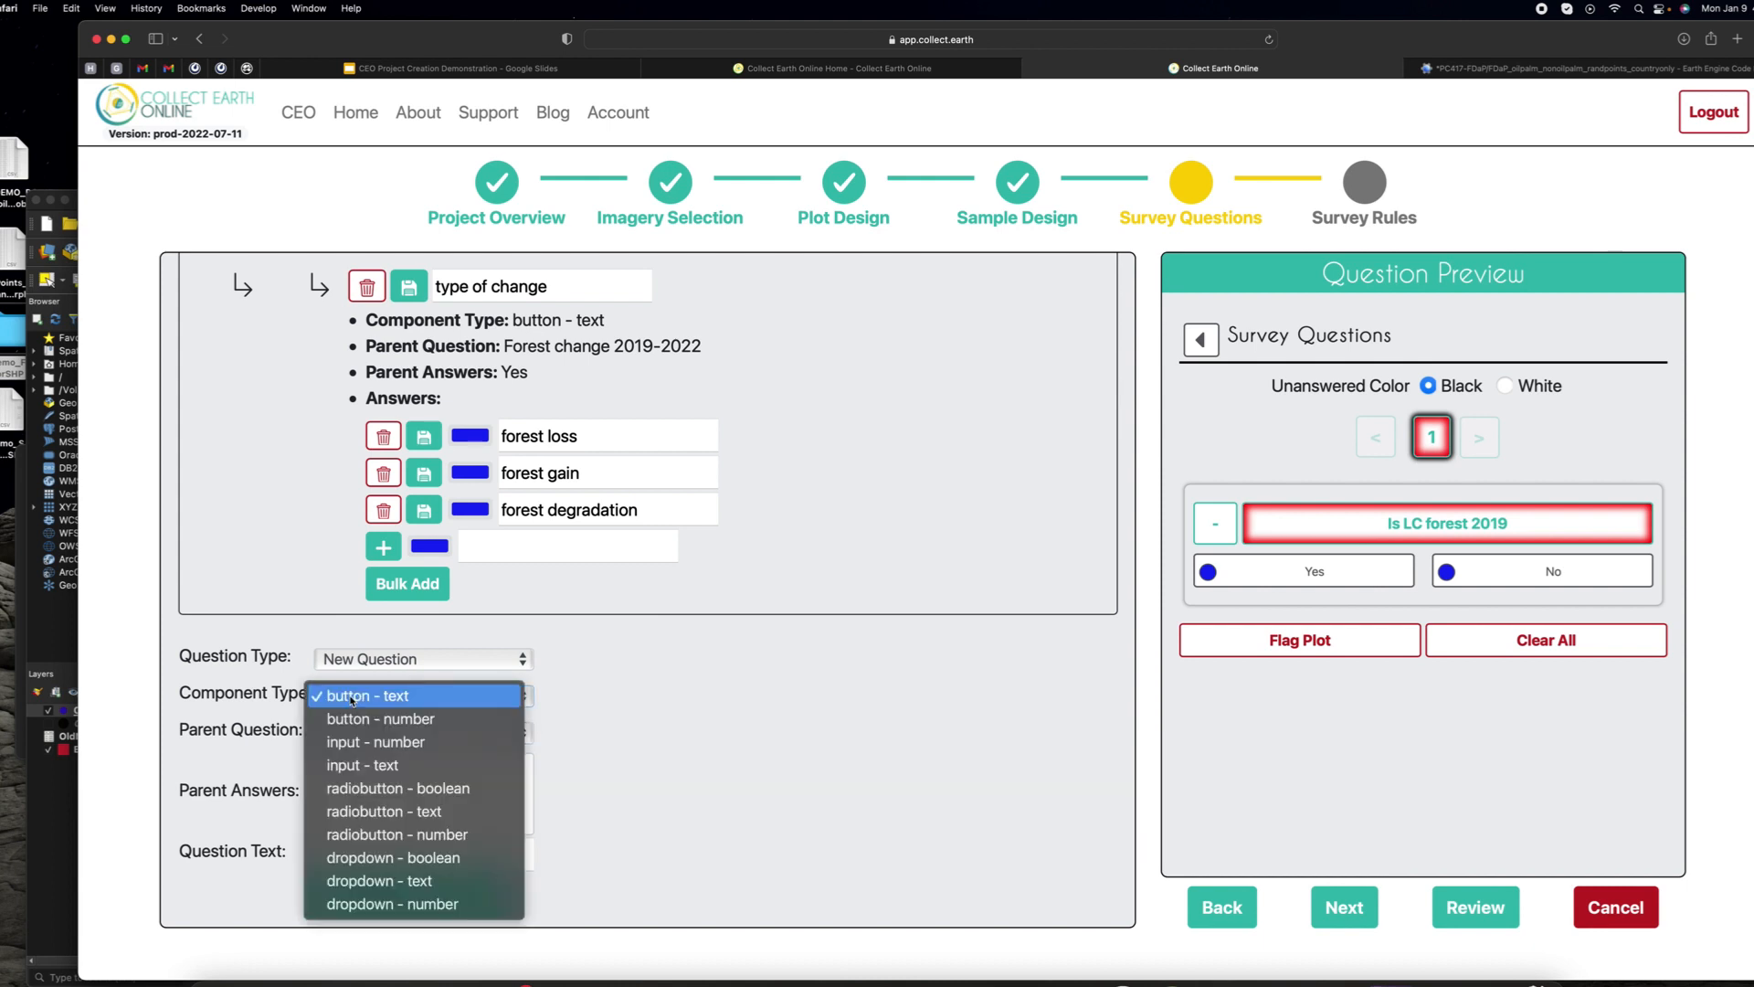
pyautogui.click(338, 770)
pyautogui.click(374, 859)
pyautogui.write('notes')
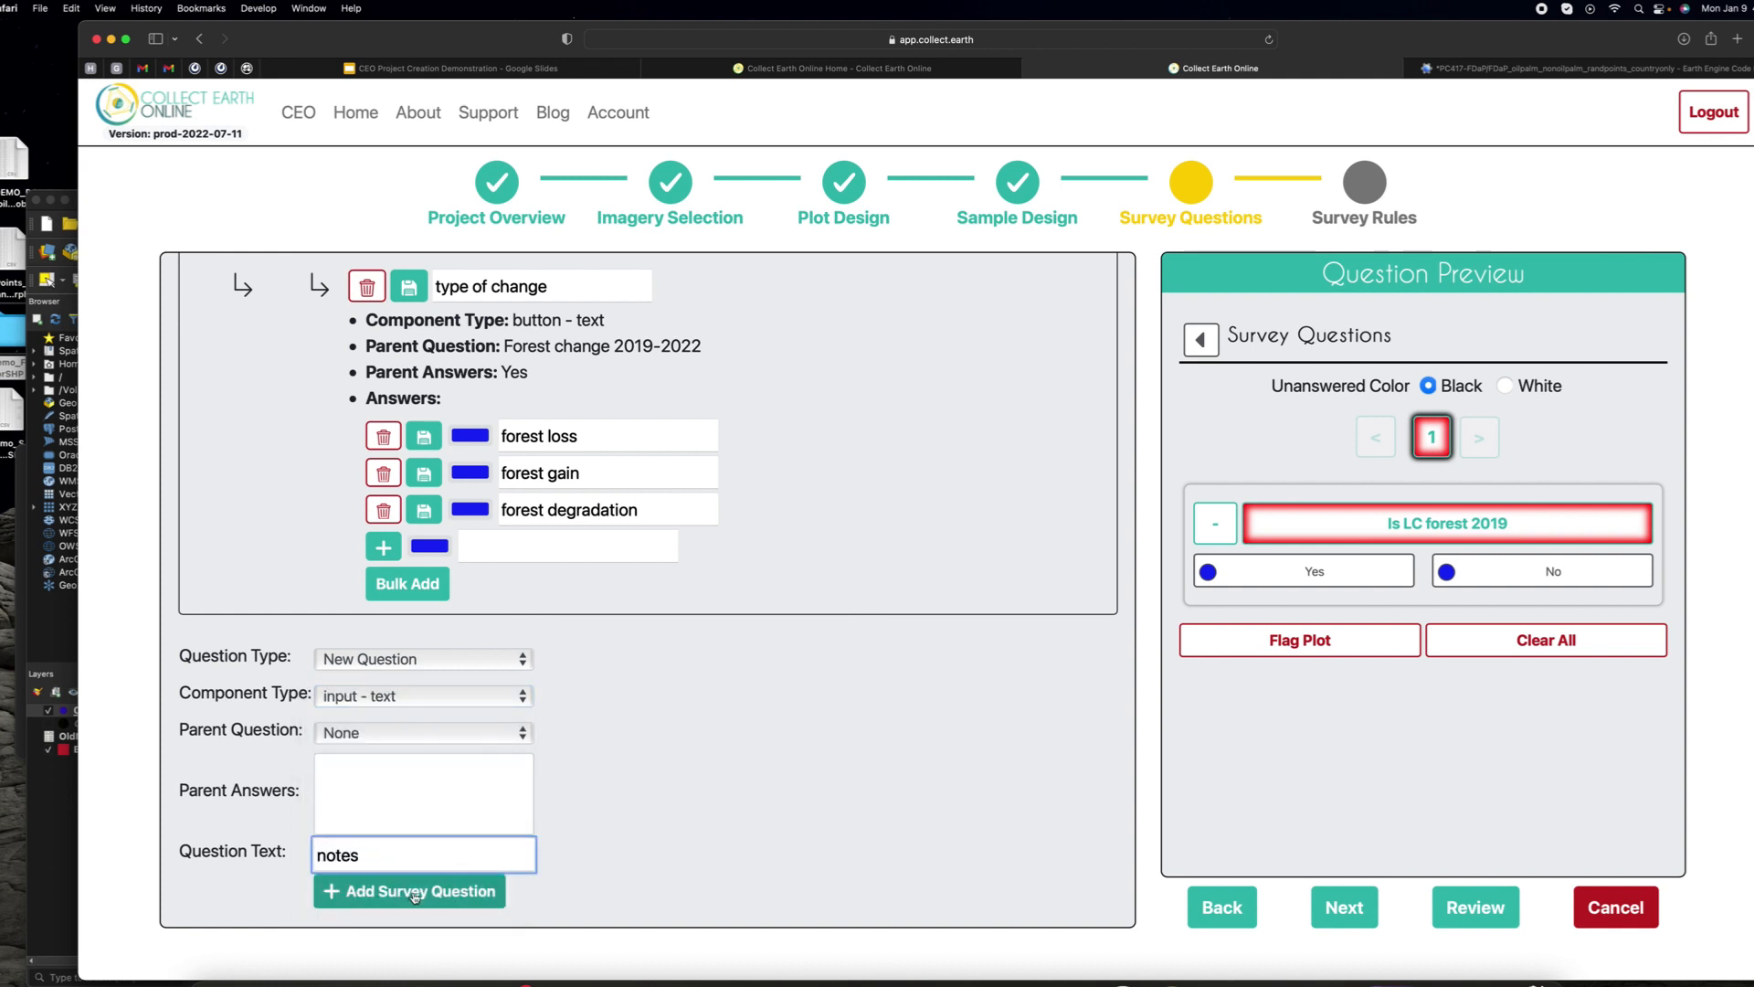
pyautogui.click(414, 895)
# Step: Test the question preview, answering Yes to "Is LC forest 2019" and both Yes and No to "Forest change 2019-2022", and view card 2
pyautogui.scroll(-2, 380, 796)
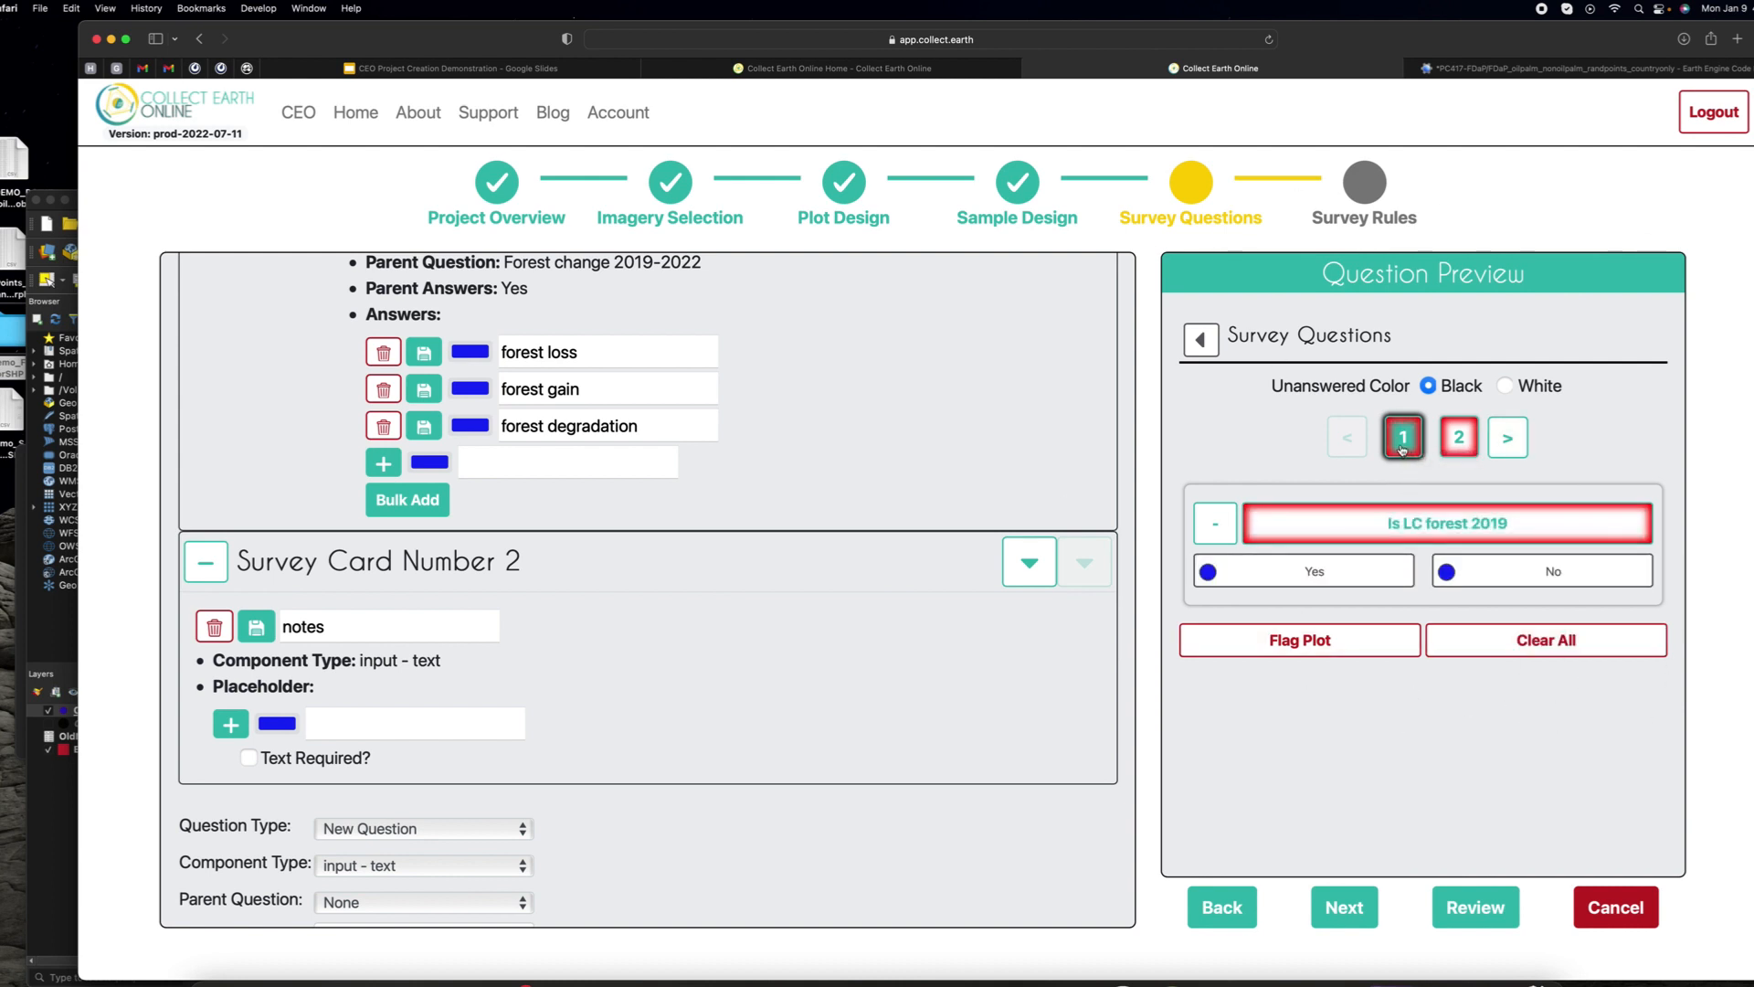
pyautogui.click(1387, 571)
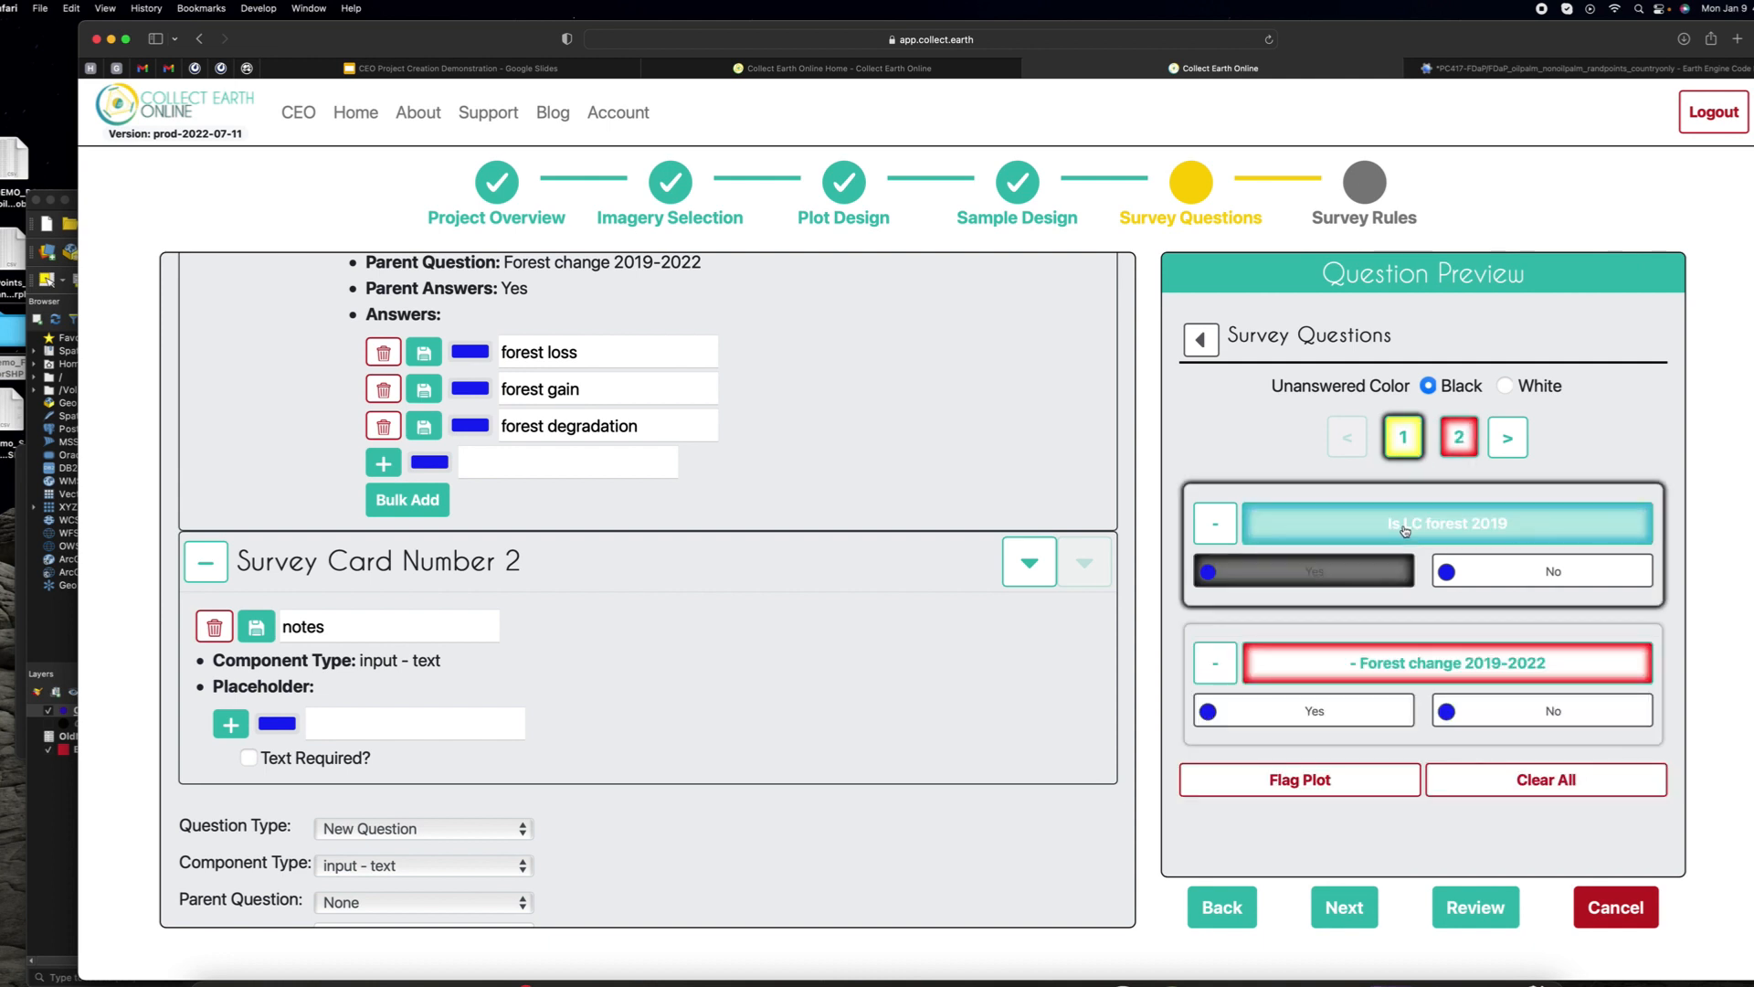
pyautogui.click(1412, 709)
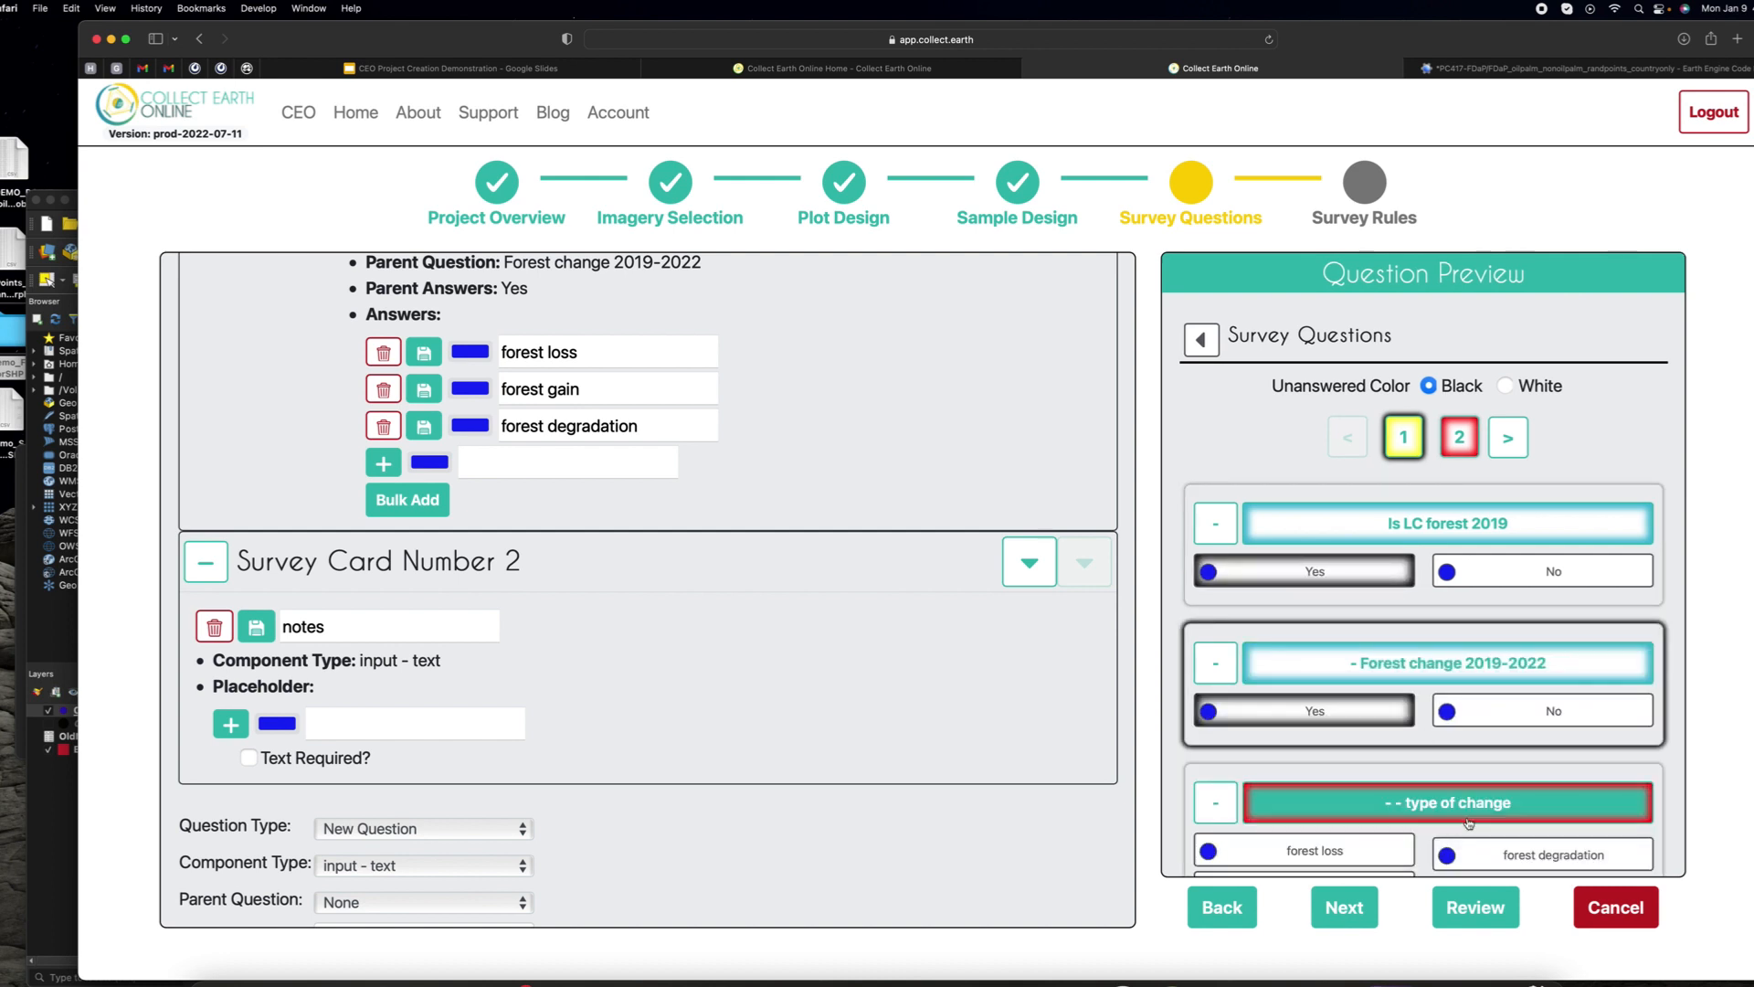
pyautogui.scroll(-2, 1469, 823)
pyautogui.click(1449, 639)
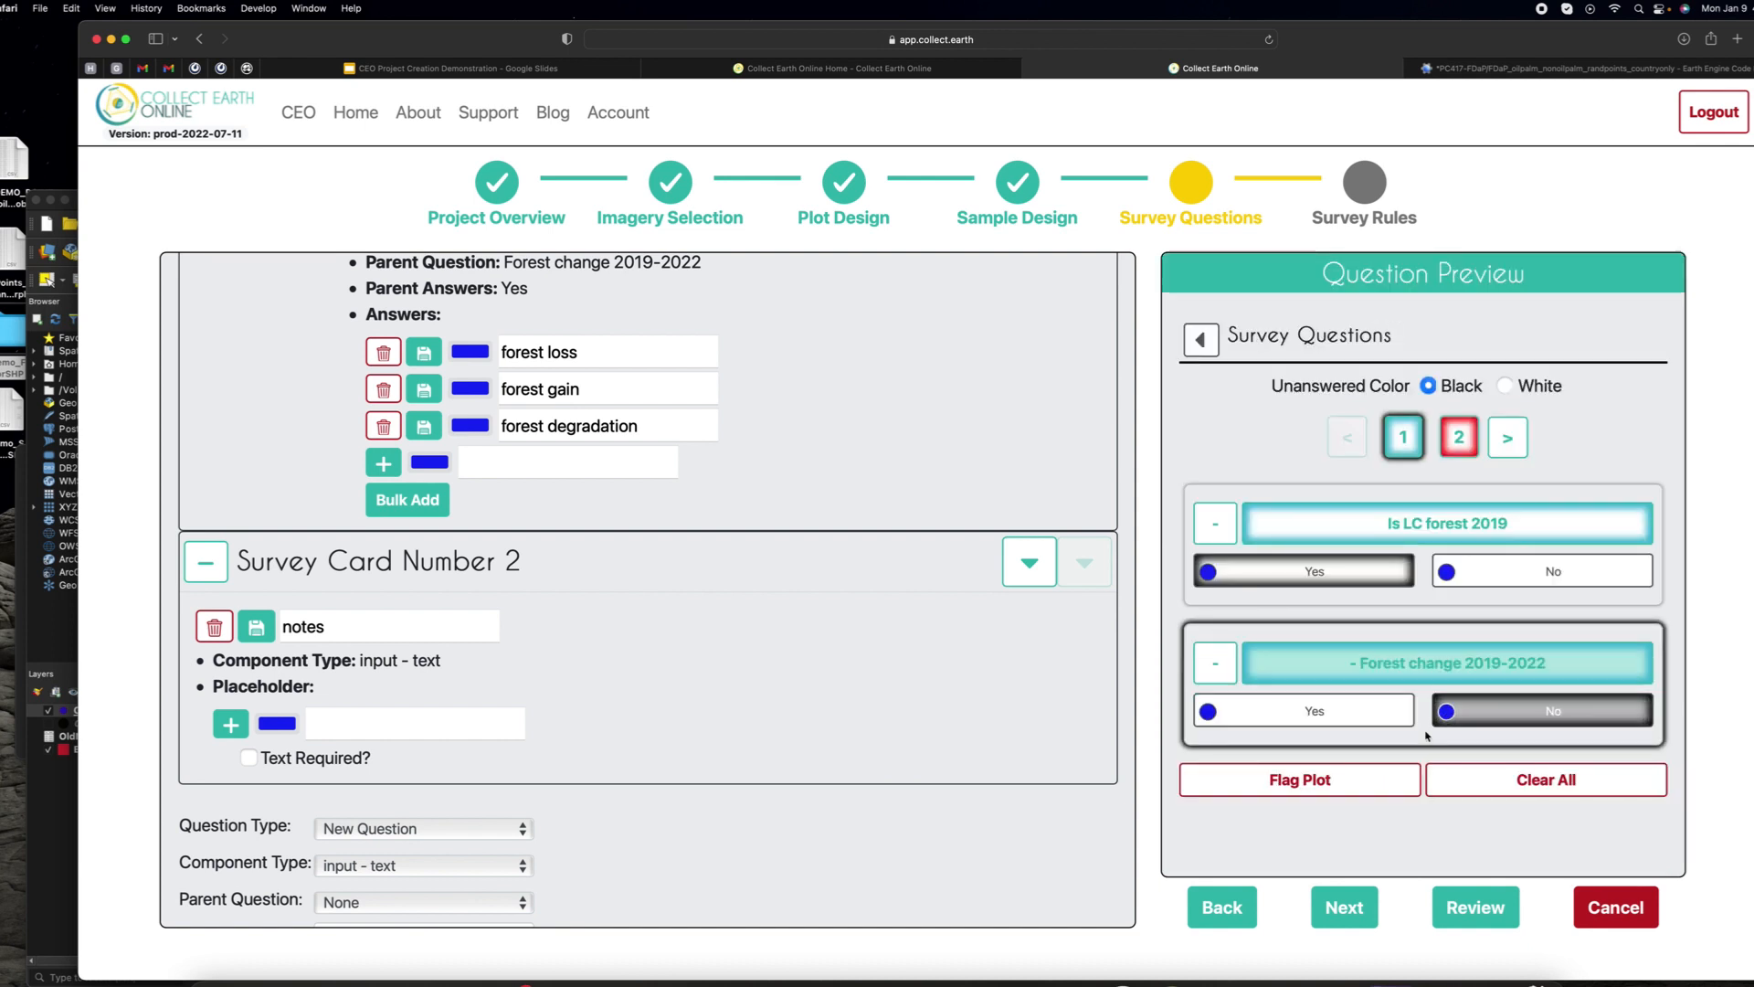
pyautogui.click(1459, 438)
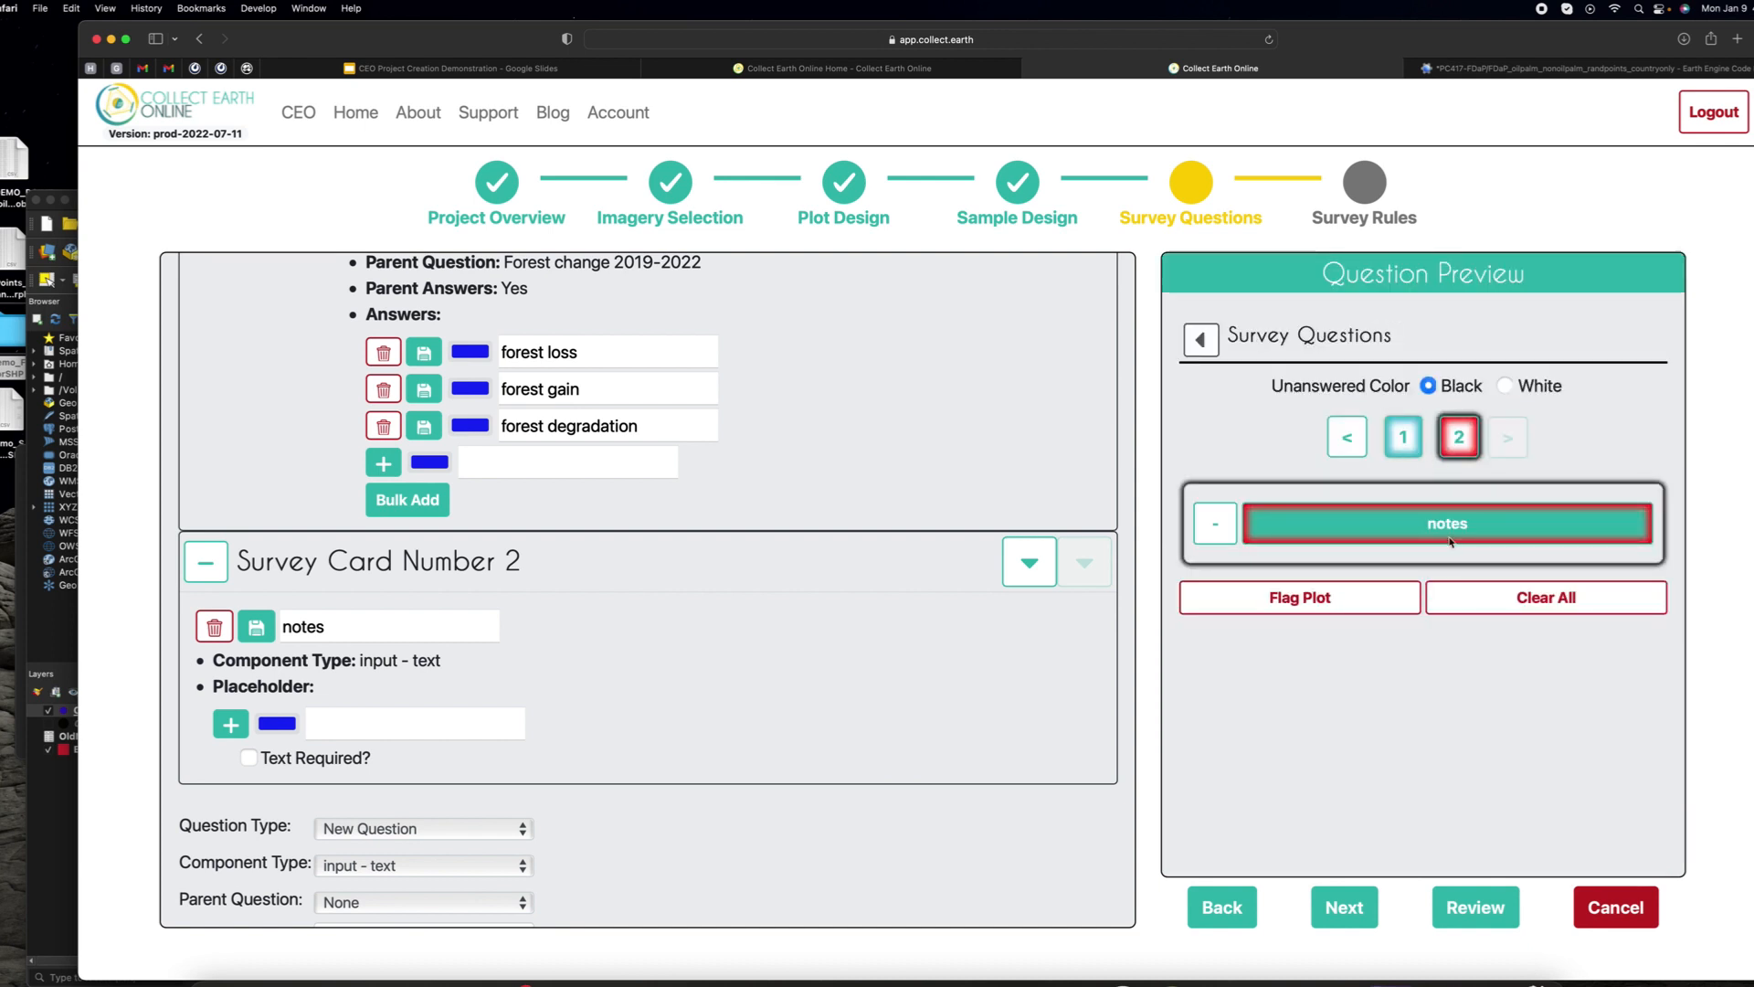
# Step: Add the placeholder "none" to the notes question and make its text required
pyautogui.click(454, 731)
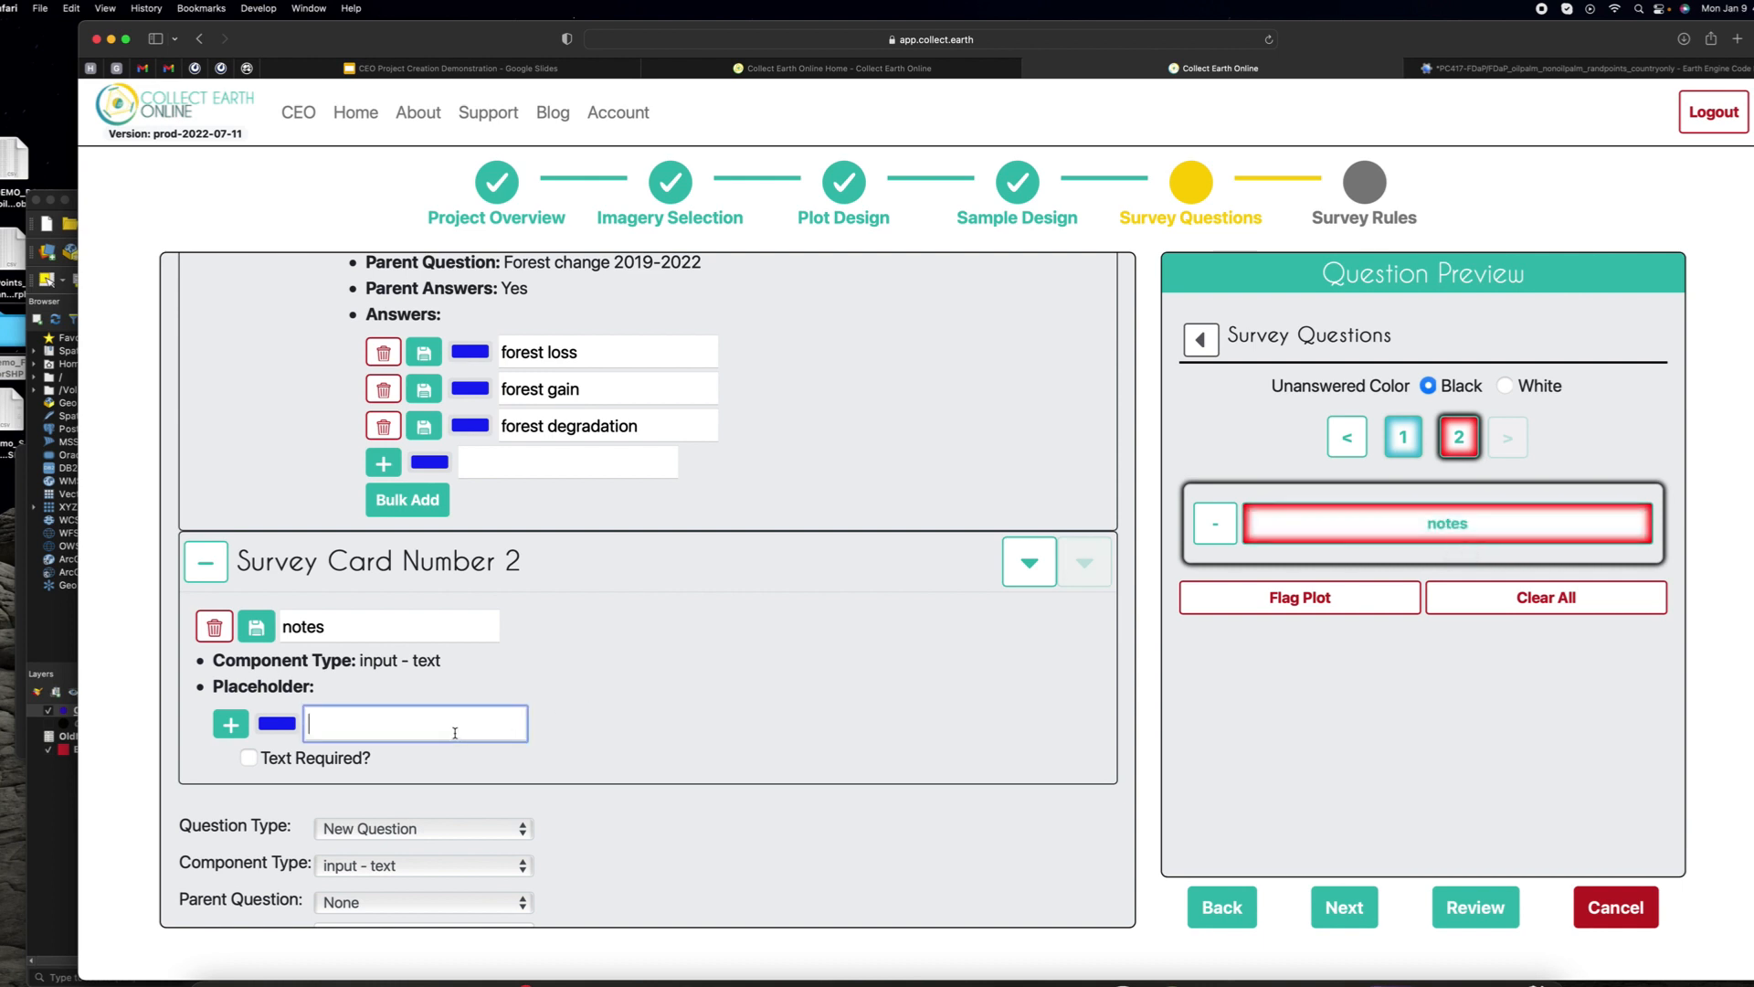
pyautogui.write('none')
pyautogui.click(231, 724)
pyautogui.click(249, 757)
# Step: Add an input - number question "year of change" under parent question "Forest change 2019-2022" with parent answer Yes
pyautogui.scroll(-2, 325, 758)
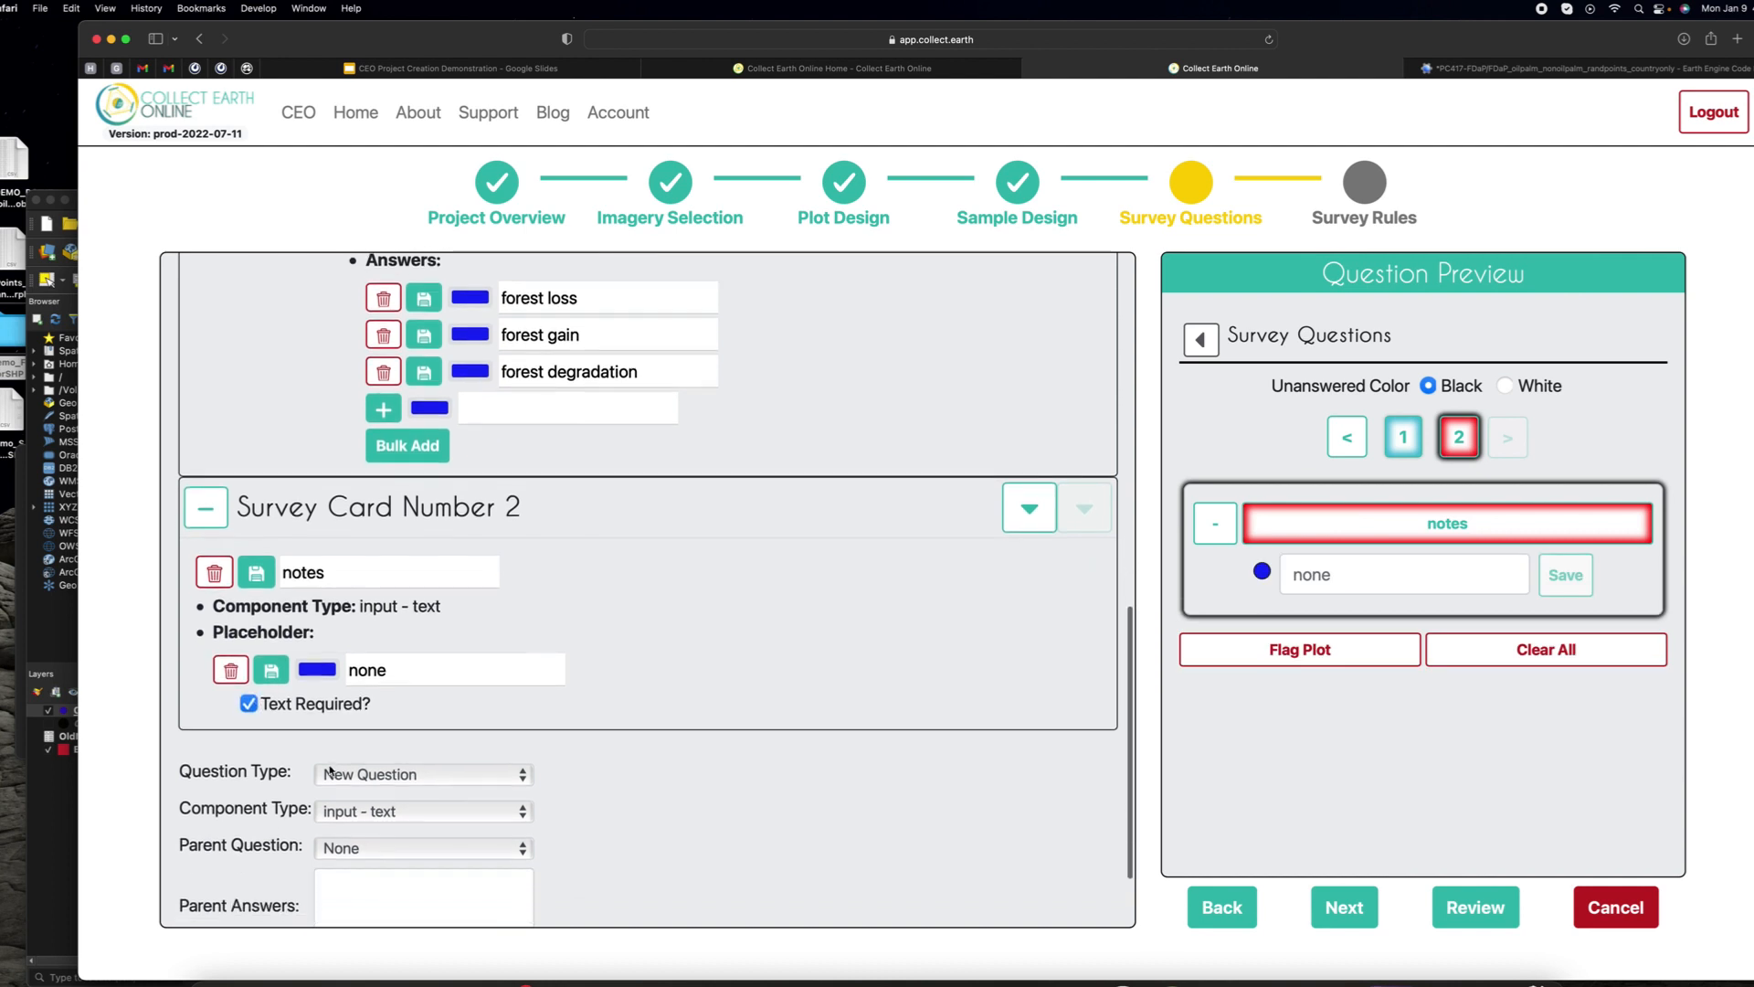
pyautogui.scroll(-1, 309, 727)
pyautogui.scroll(2, 355, 613)
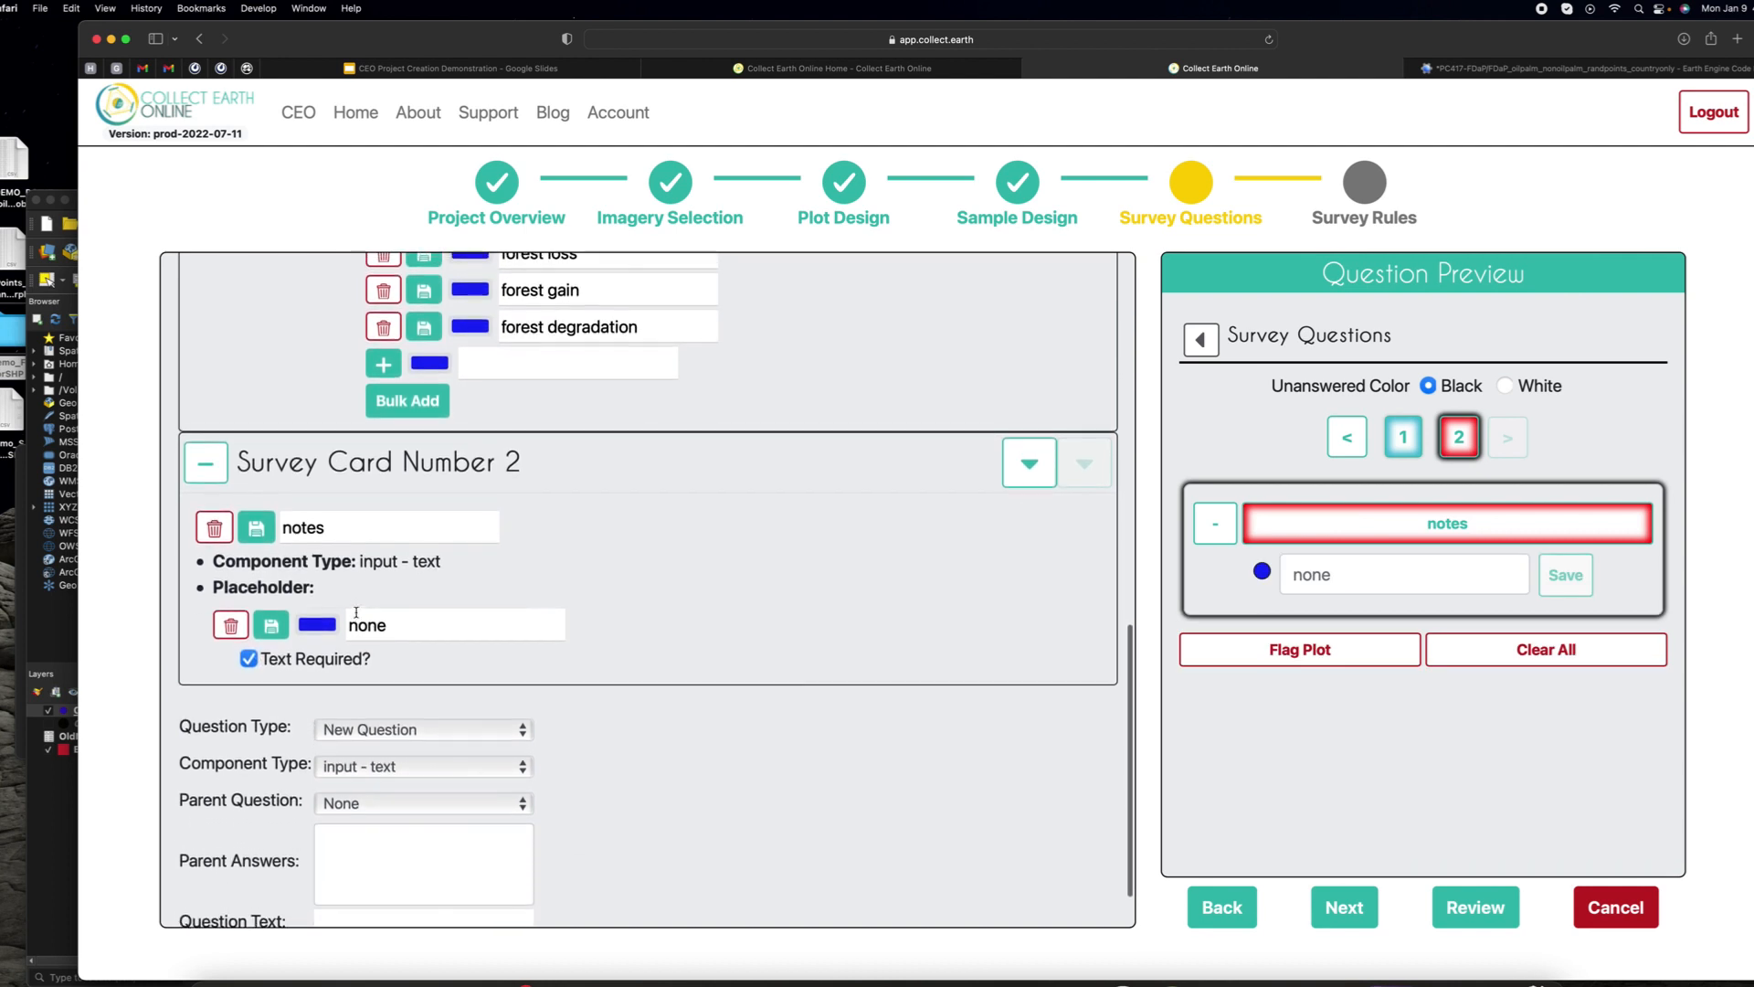
pyautogui.scroll(-1, 357, 613)
pyautogui.scroll(-1, 356, 612)
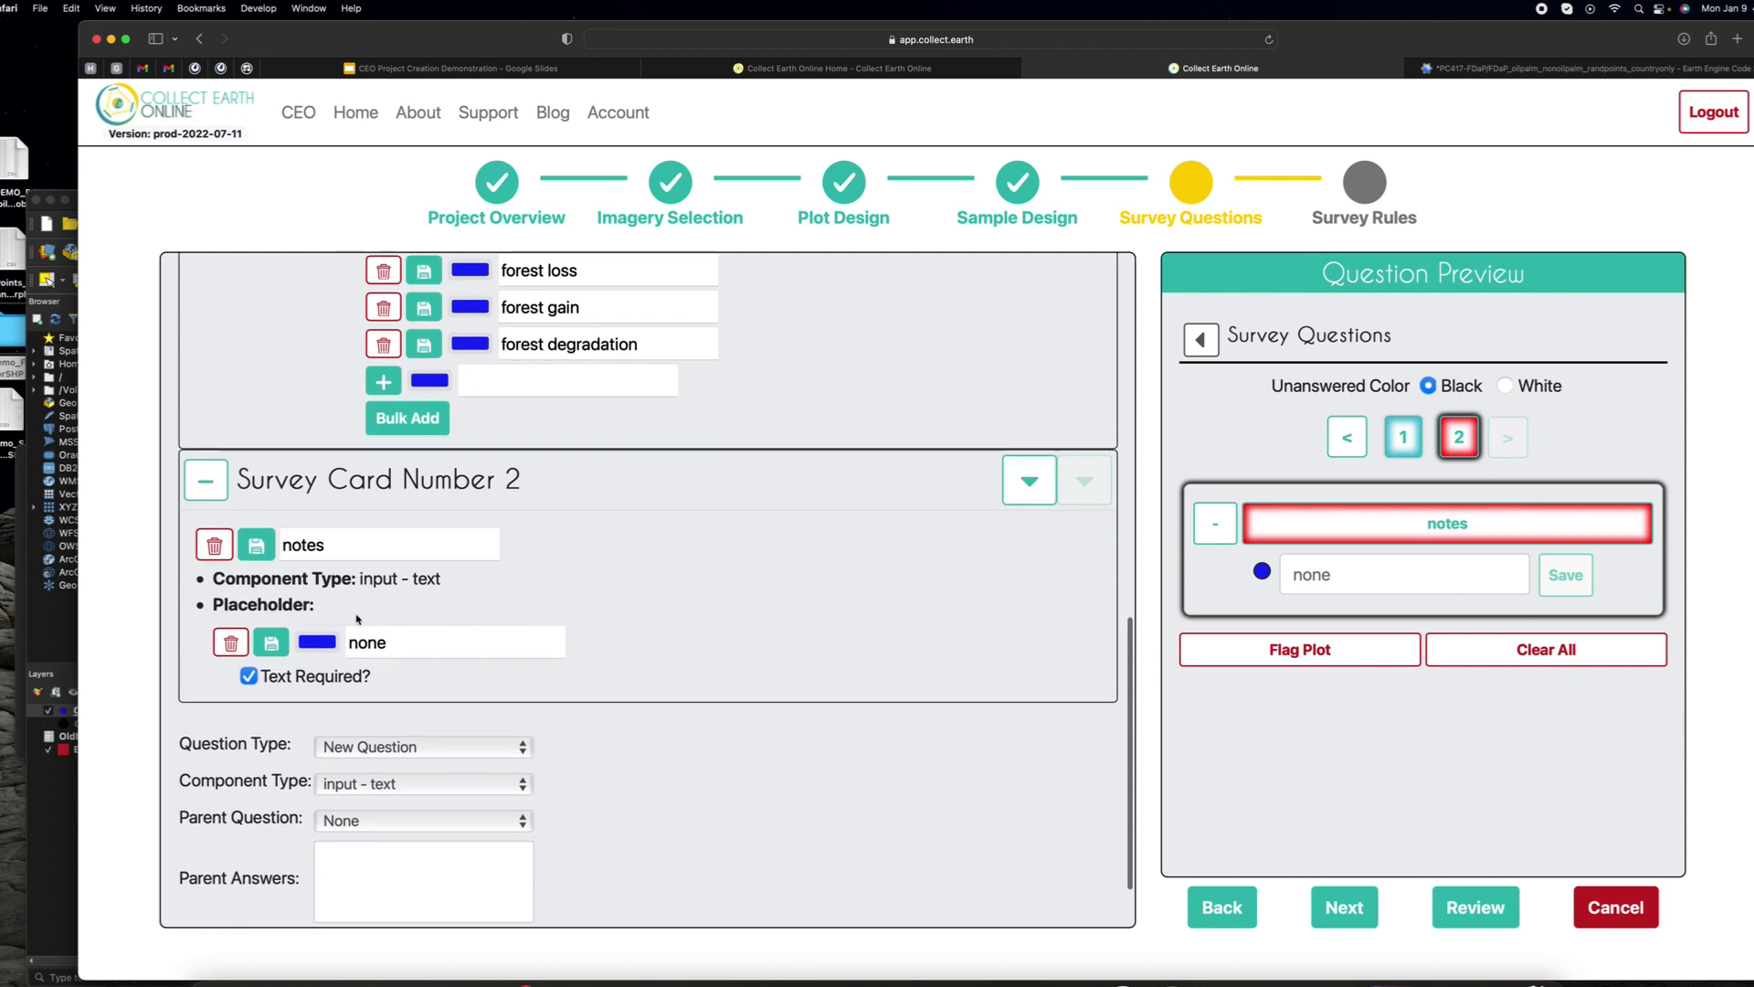
pyautogui.click(369, 785)
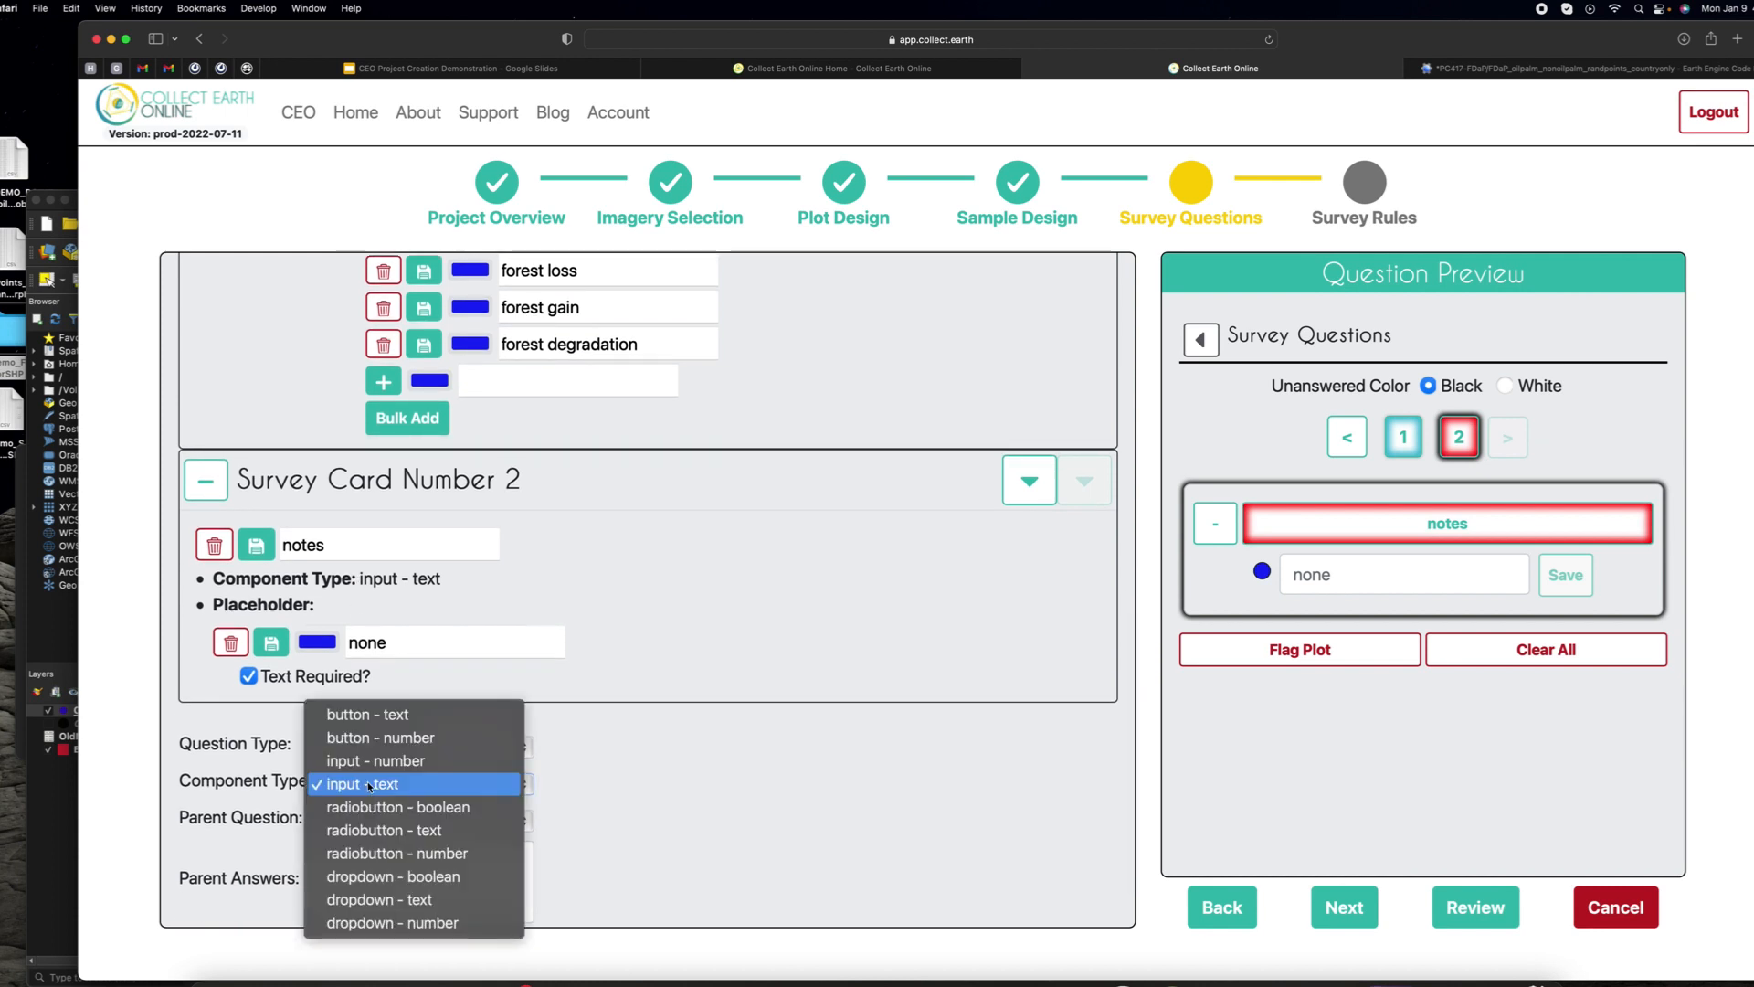
pyautogui.click(367, 783)
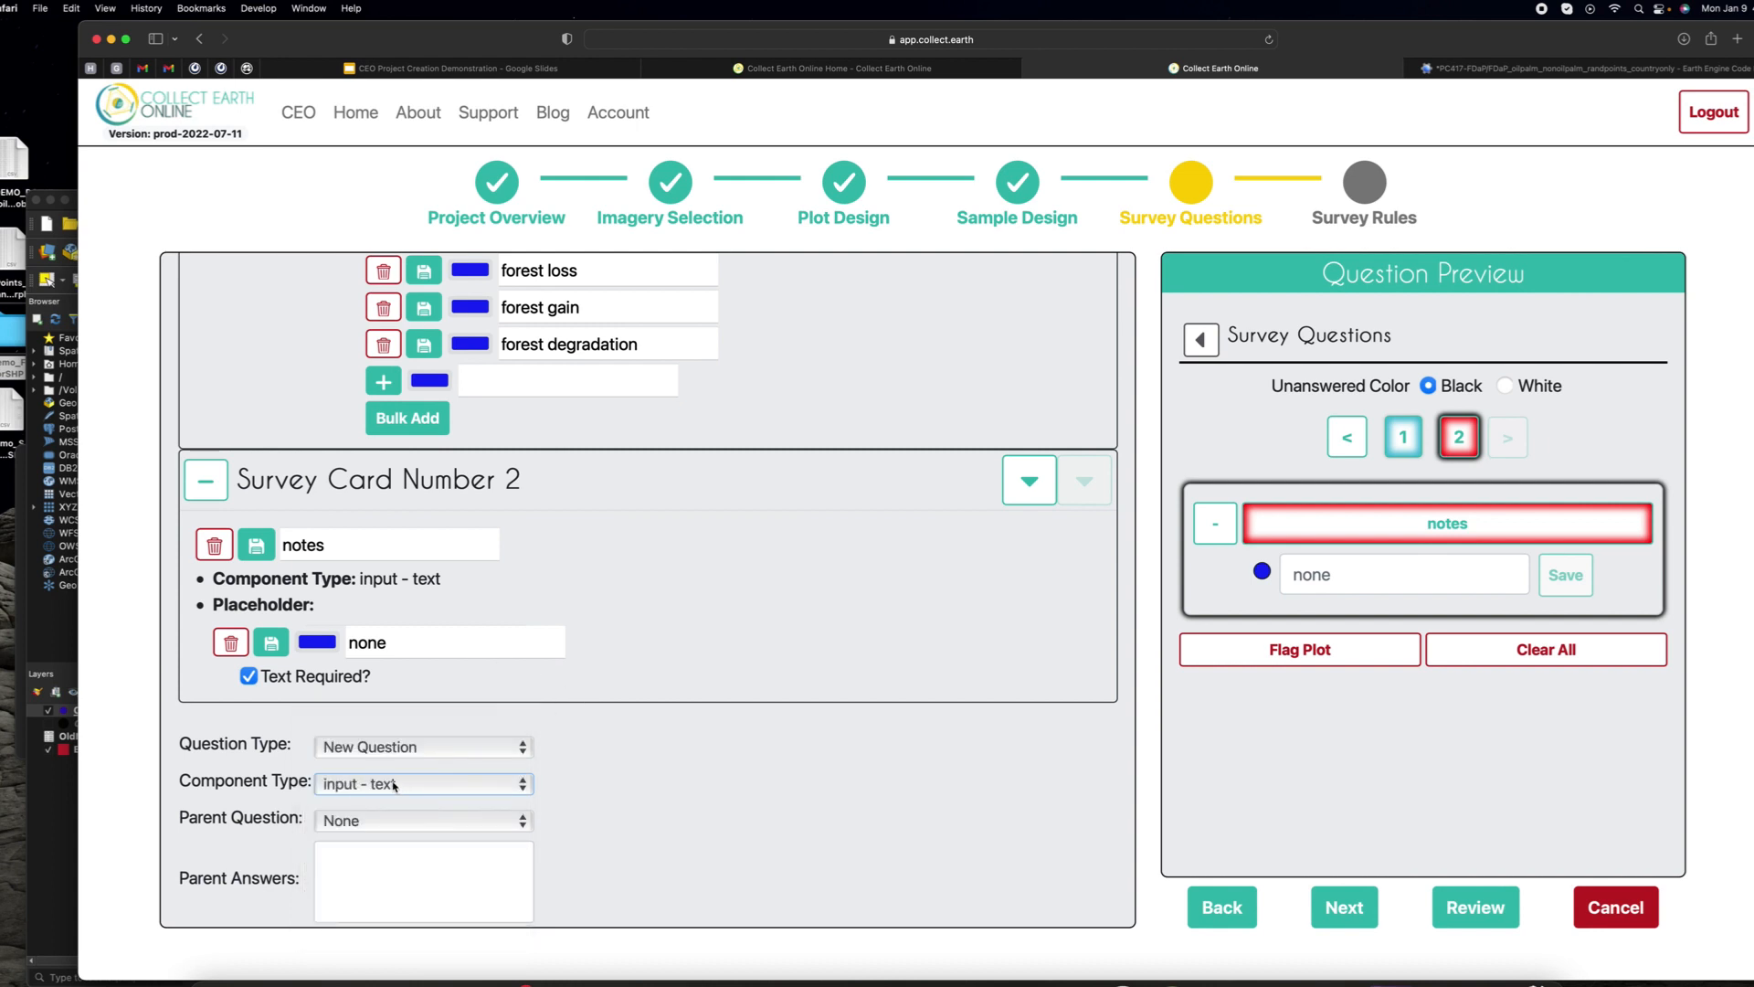
pyautogui.click(393, 785)
pyautogui.click(392, 783)
pyautogui.click(404, 782)
pyautogui.click(403, 764)
pyautogui.click(410, 823)
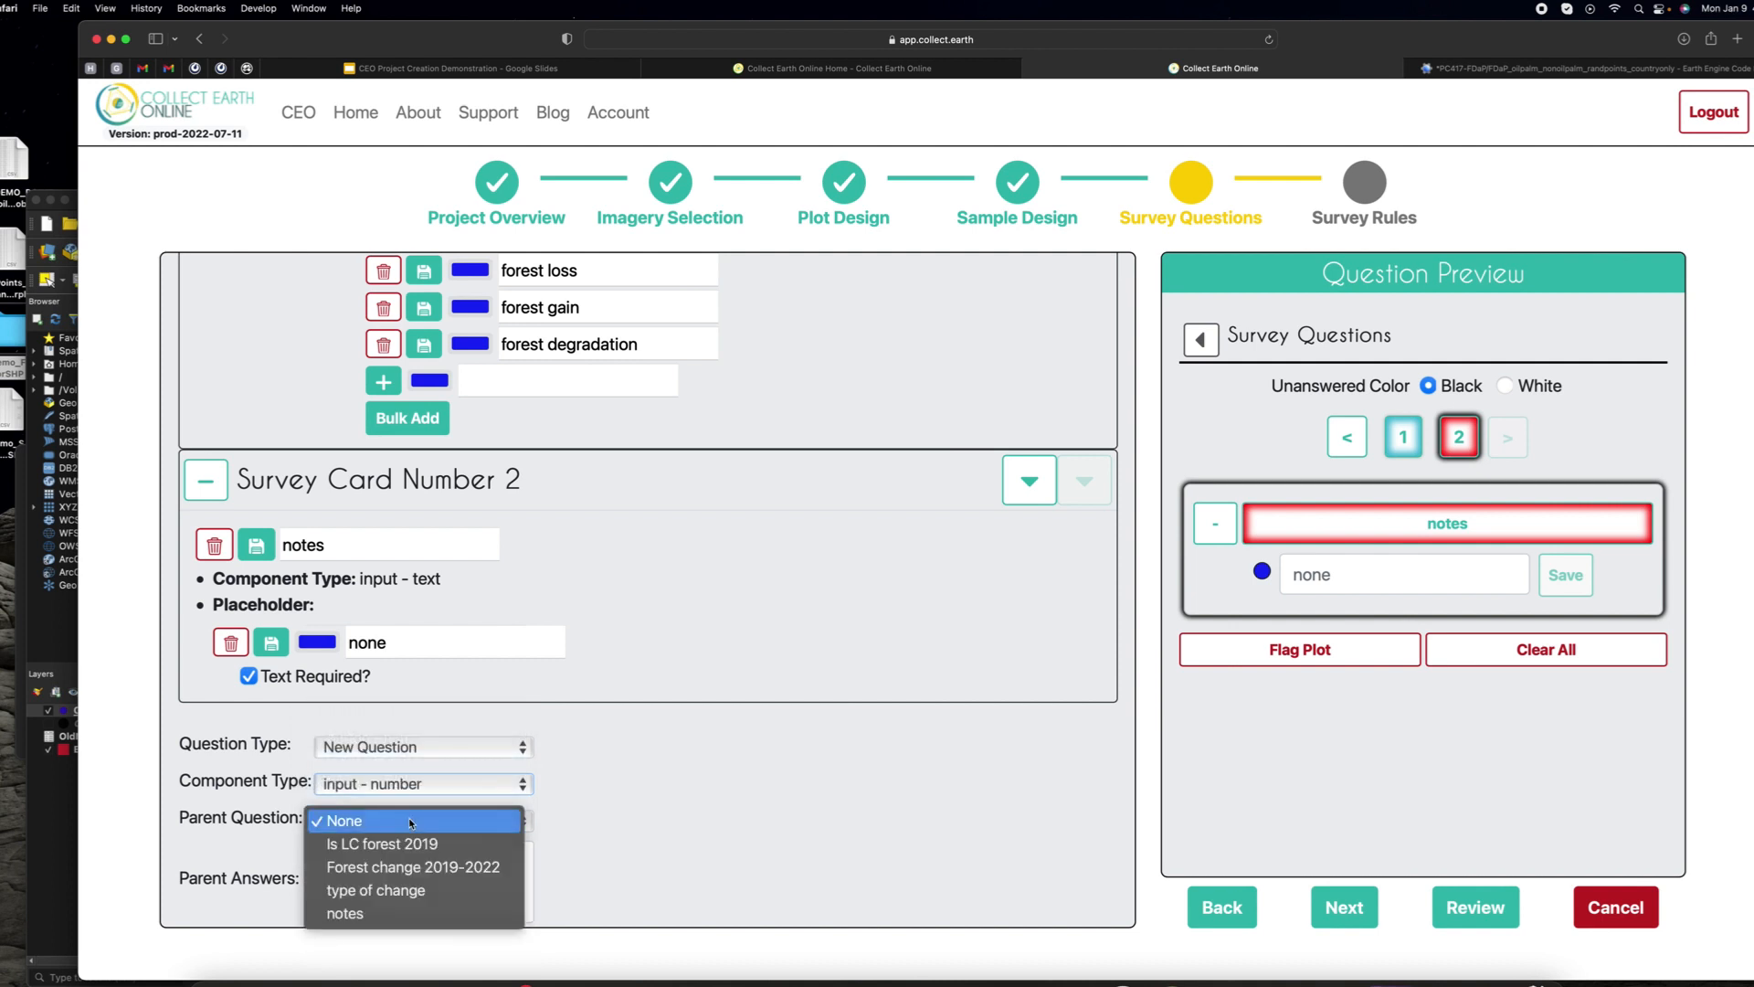
pyautogui.click(410, 868)
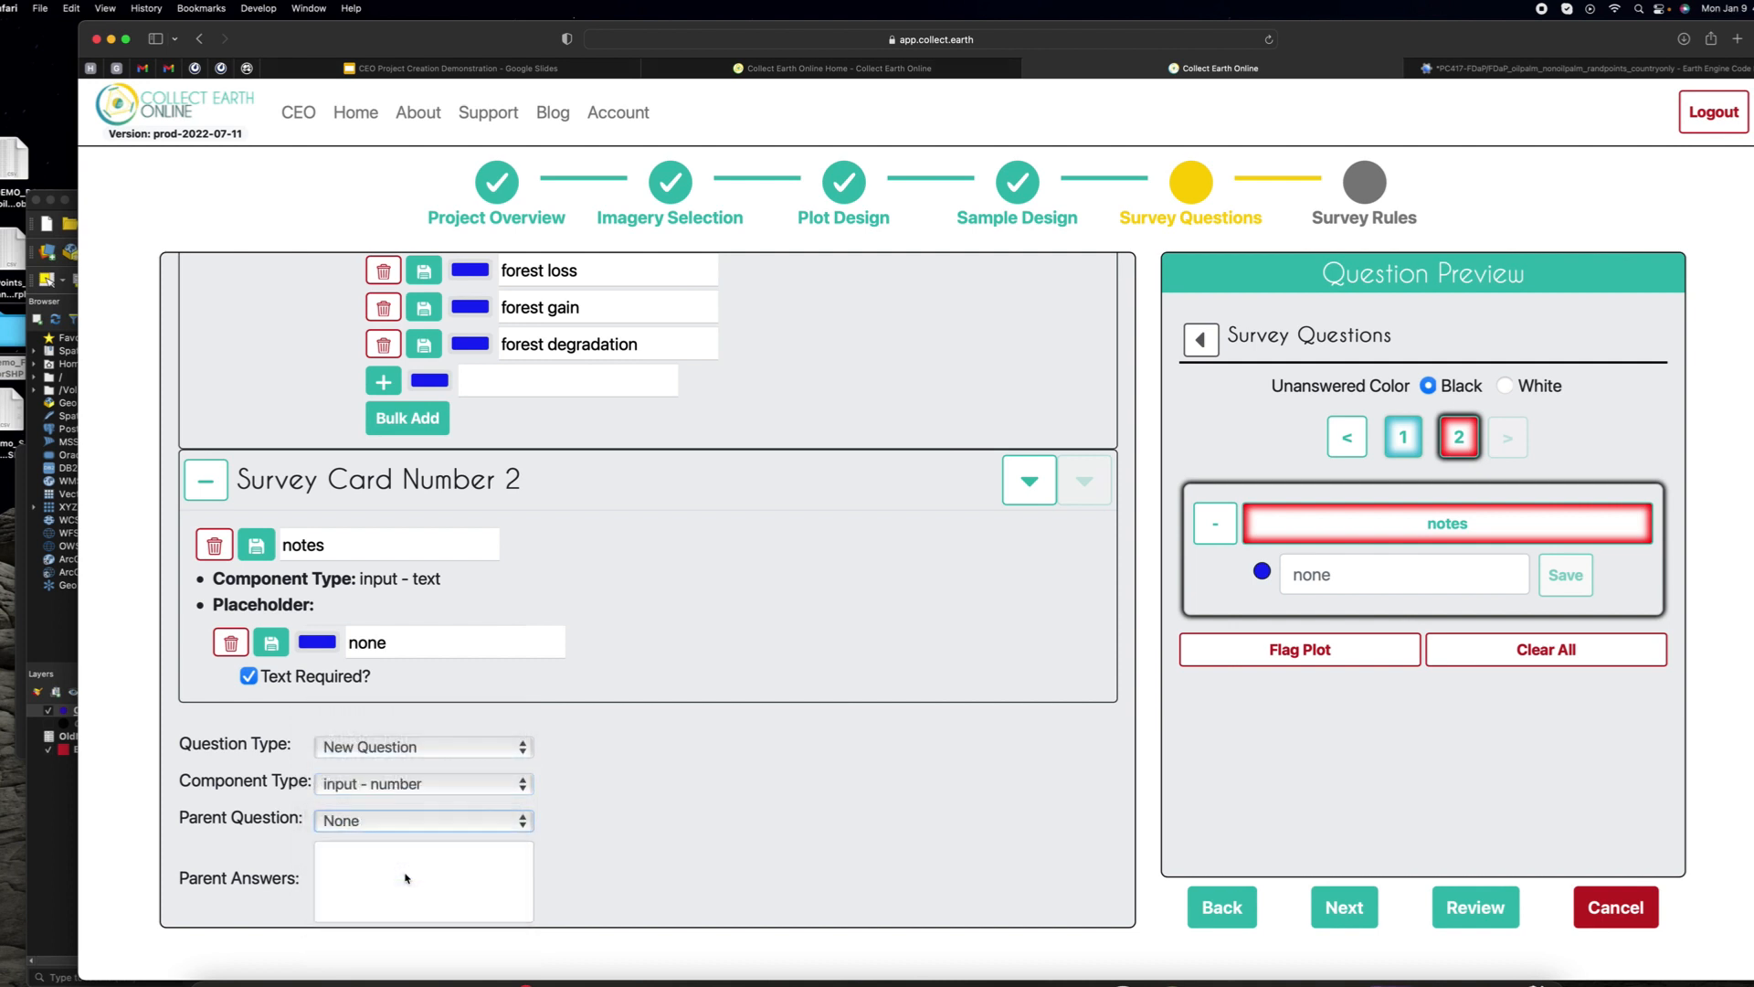
pyautogui.click(350, 859)
pyautogui.scroll(-2, 356, 859)
pyautogui.click(366, 857)
pyautogui.write('ye')
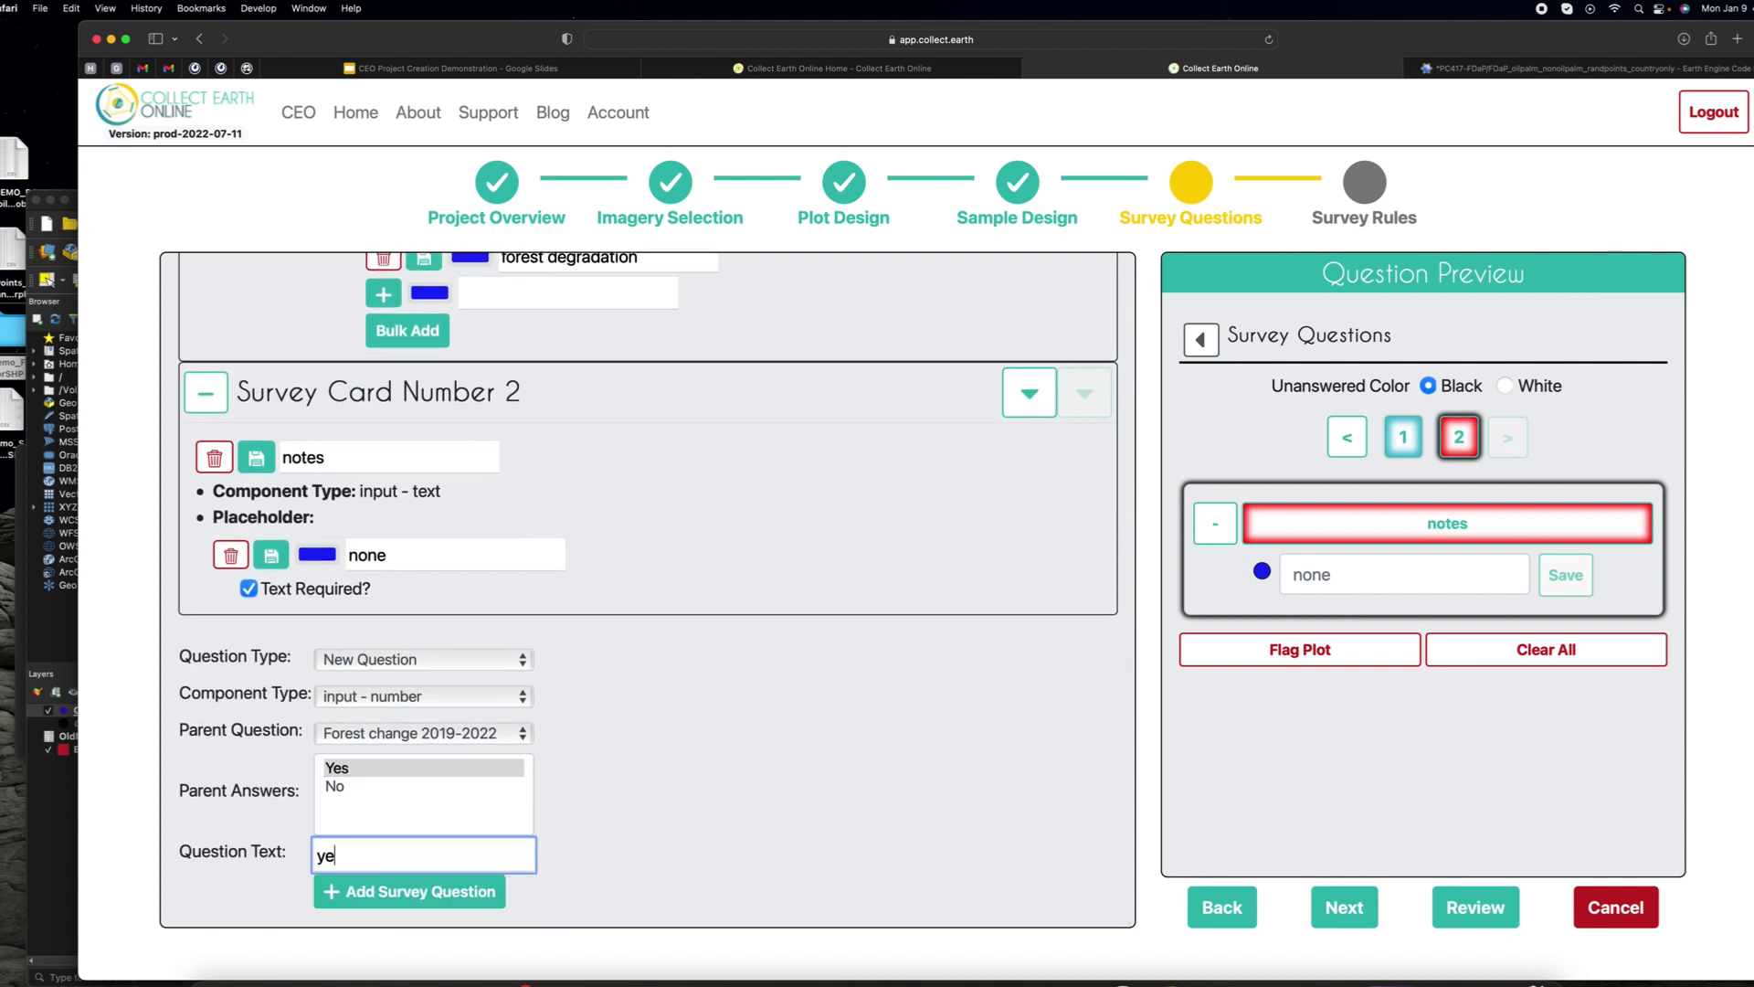
pyautogui.write('ar of change')
pyautogui.click(364, 893)
pyautogui.scroll(-1, 705, 745)
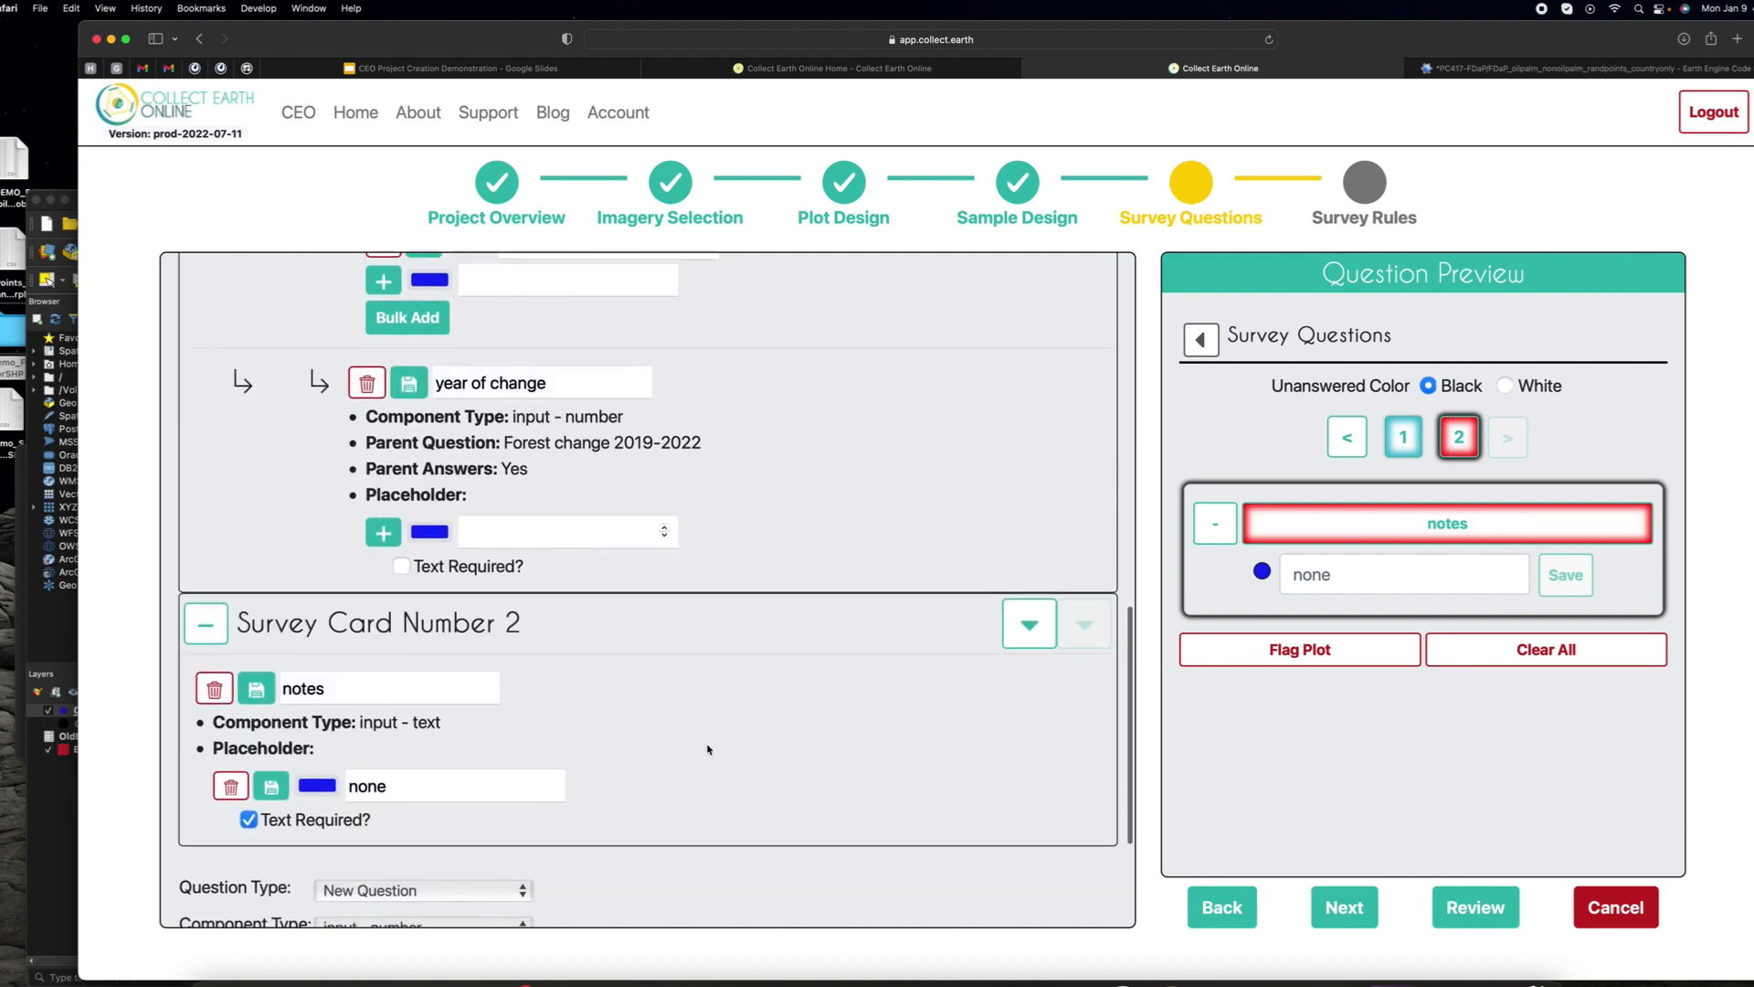
# Step: Examine the nested forest-change questions in the survey card list and view card 1 in the question preview
pyautogui.scroll(-2, 530, 871)
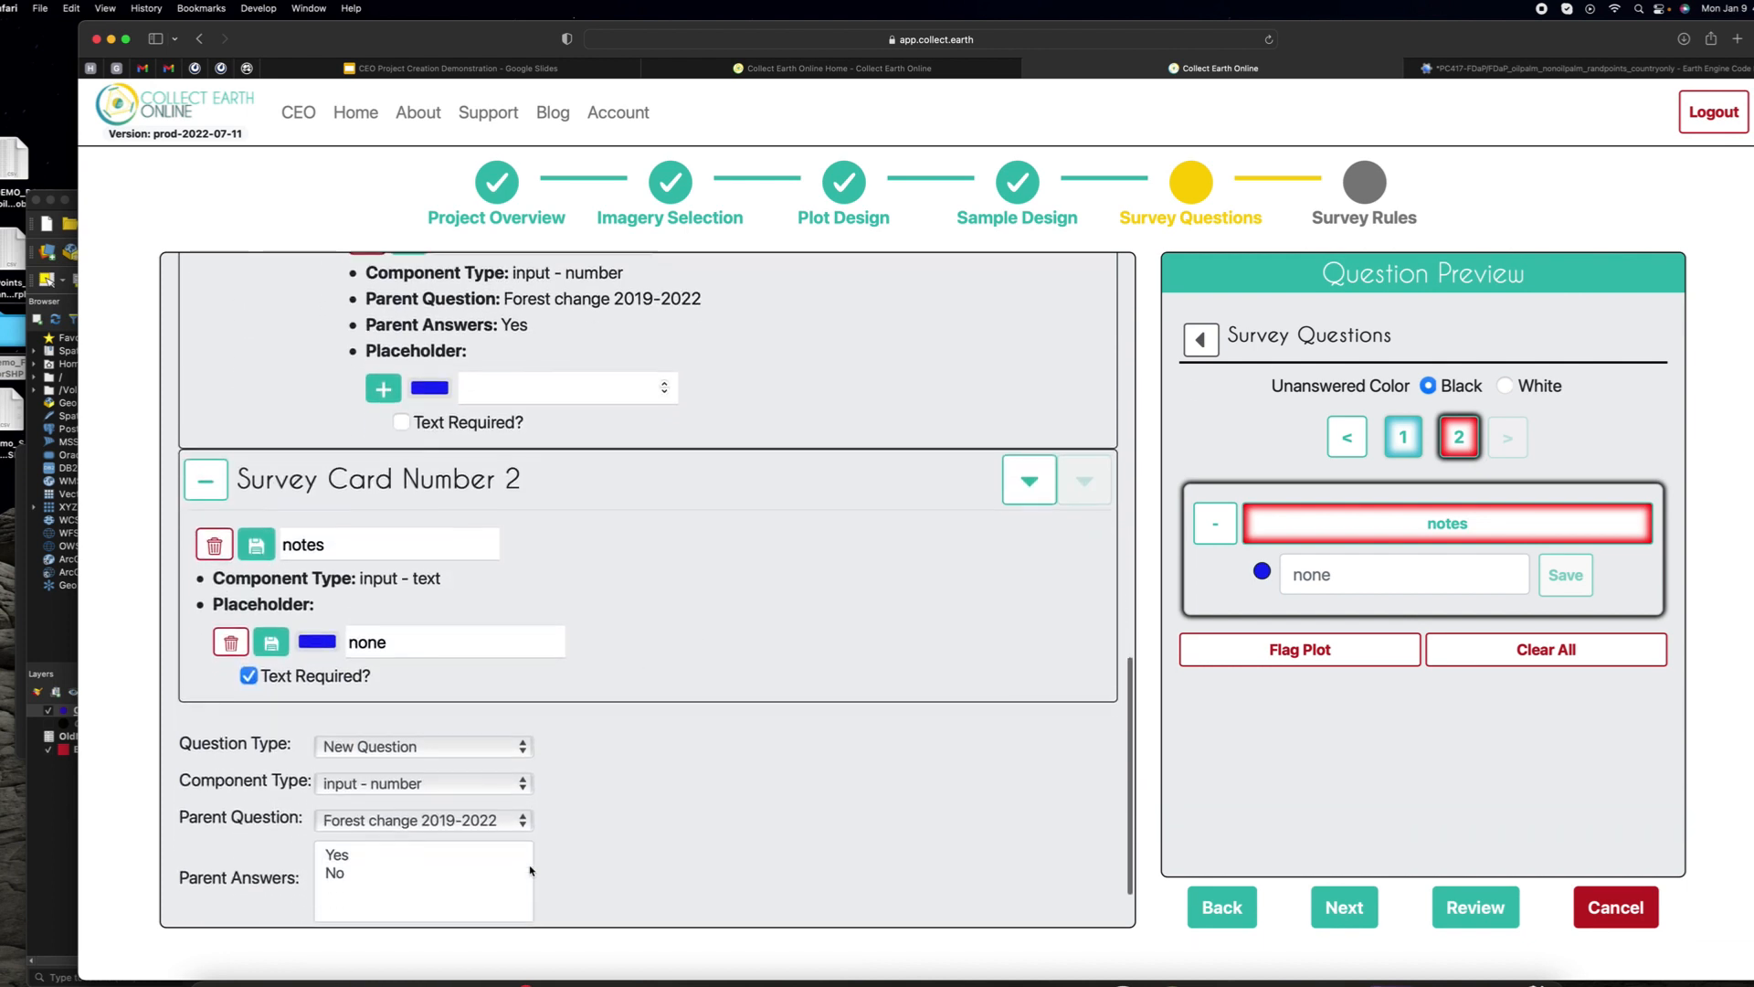
pyautogui.scroll(3, 375, 532)
pyautogui.scroll(3, 549, 466)
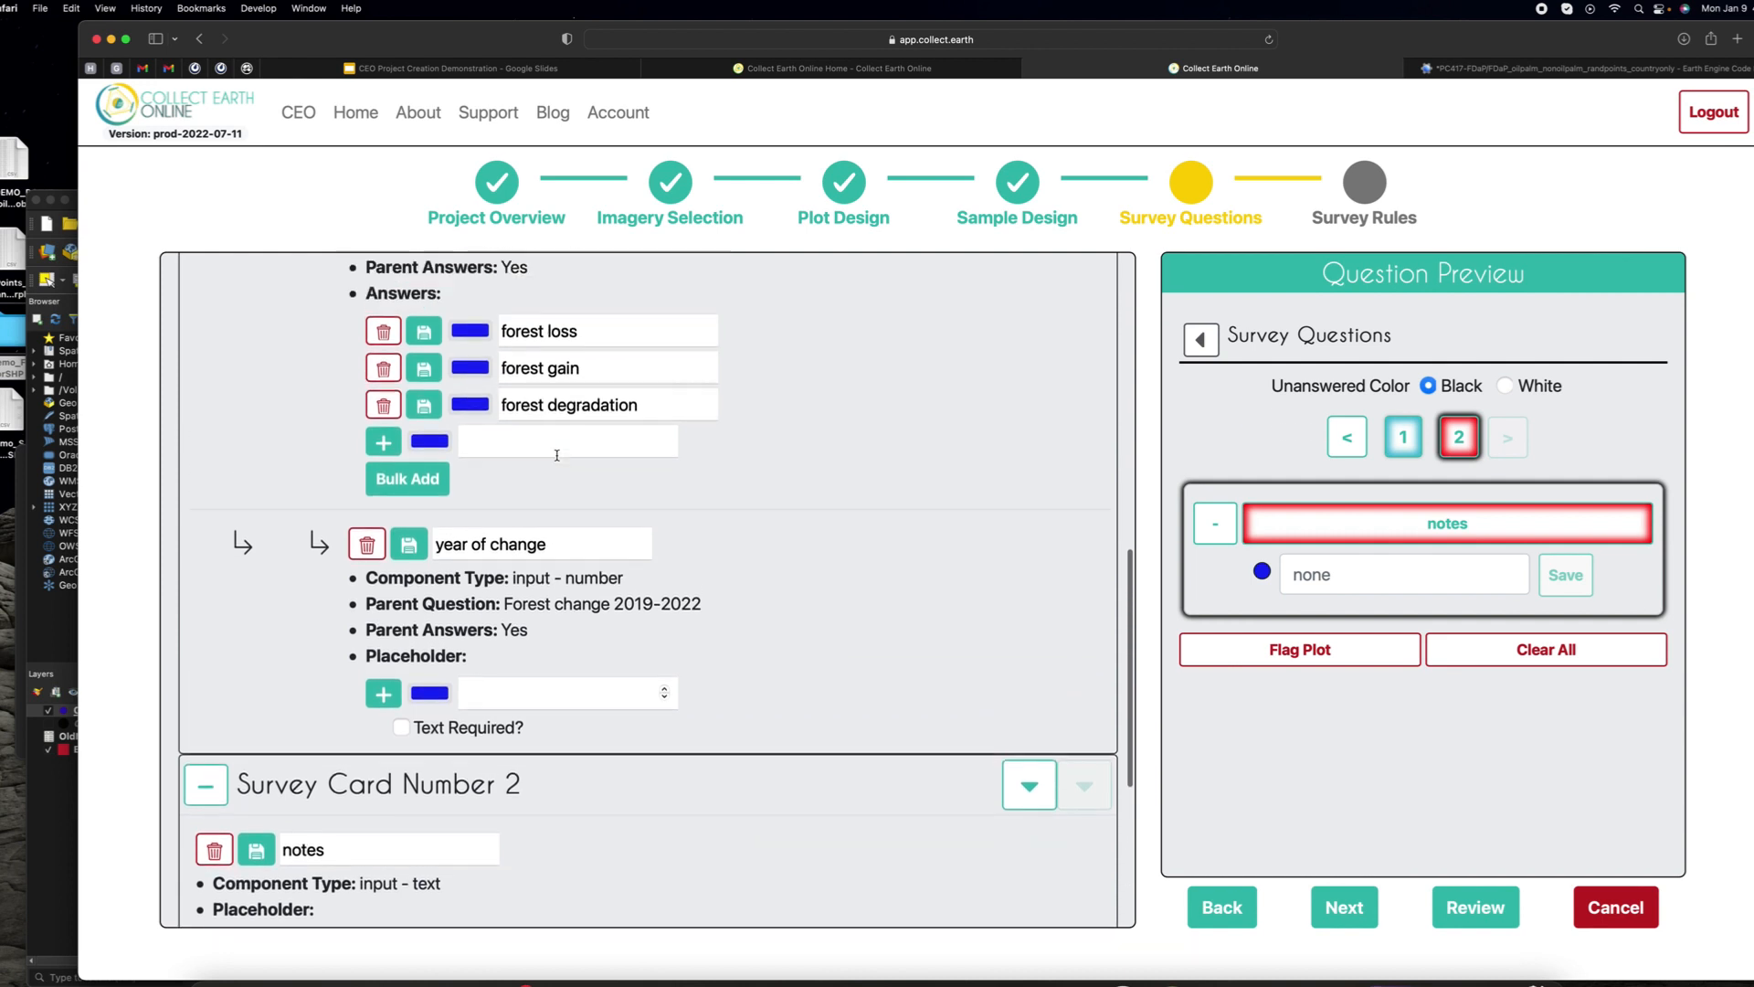
pyautogui.scroll(5, 461, 415)
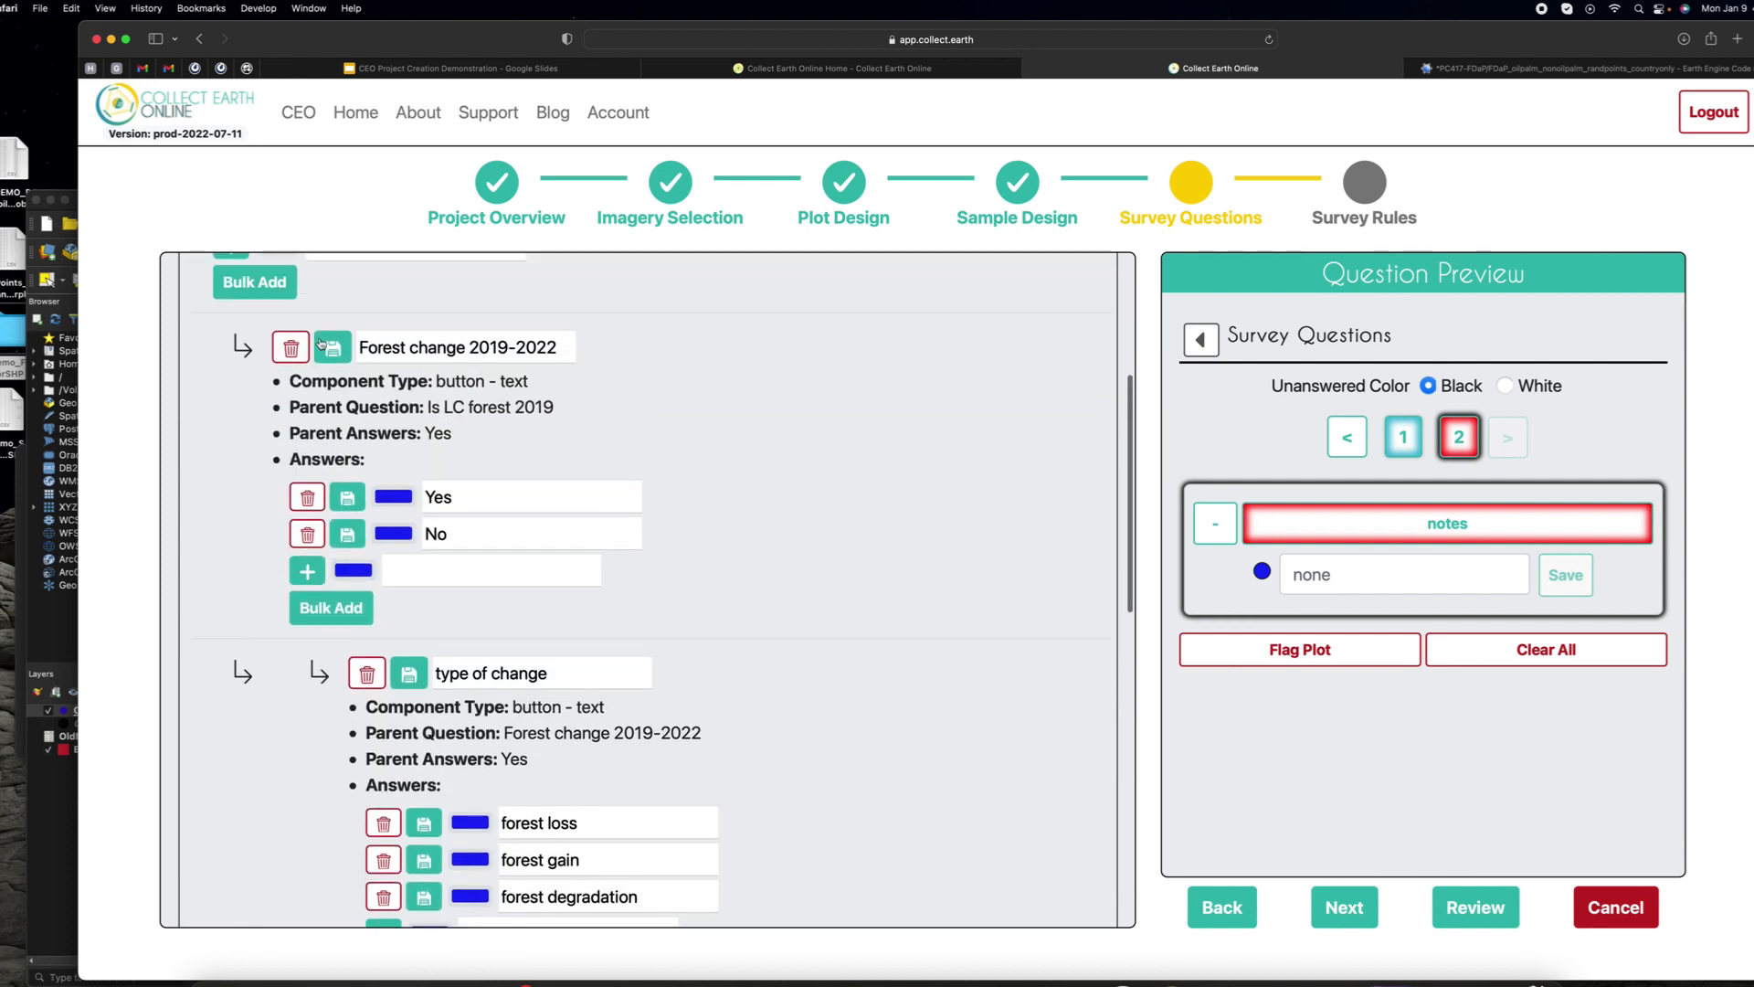
pyautogui.scroll(-3, 476, 701)
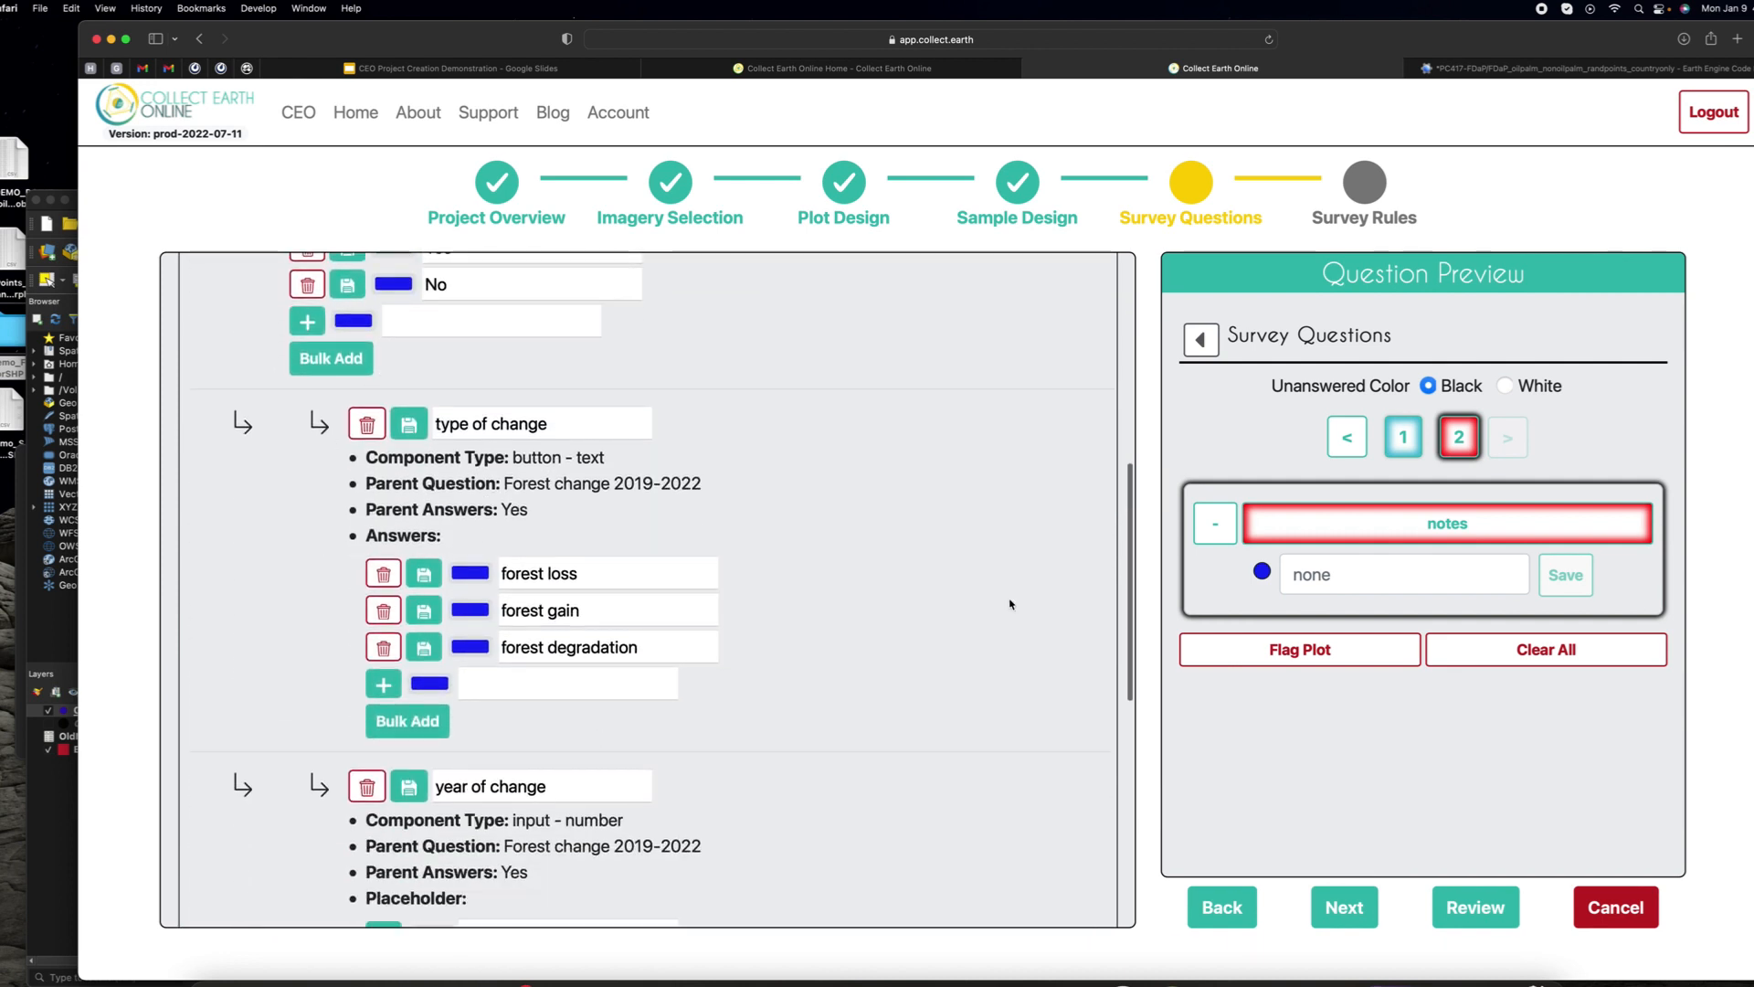
pyautogui.click(1398, 443)
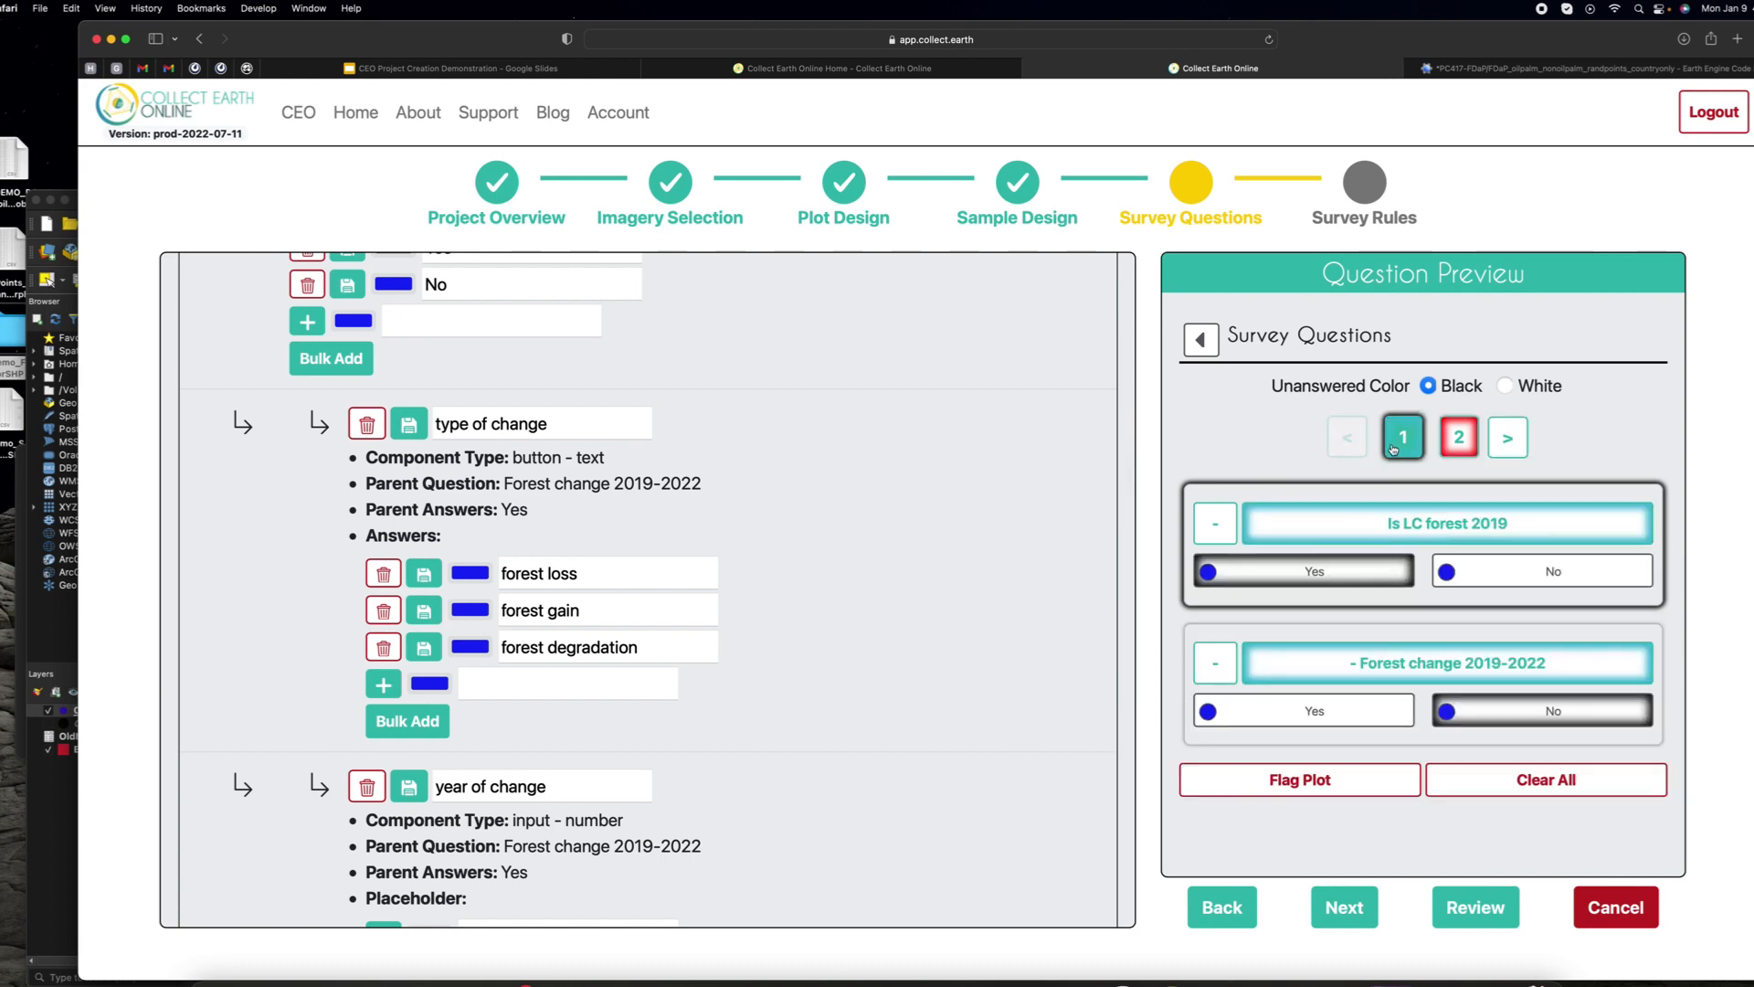
pyautogui.scroll(8, 881, 591)
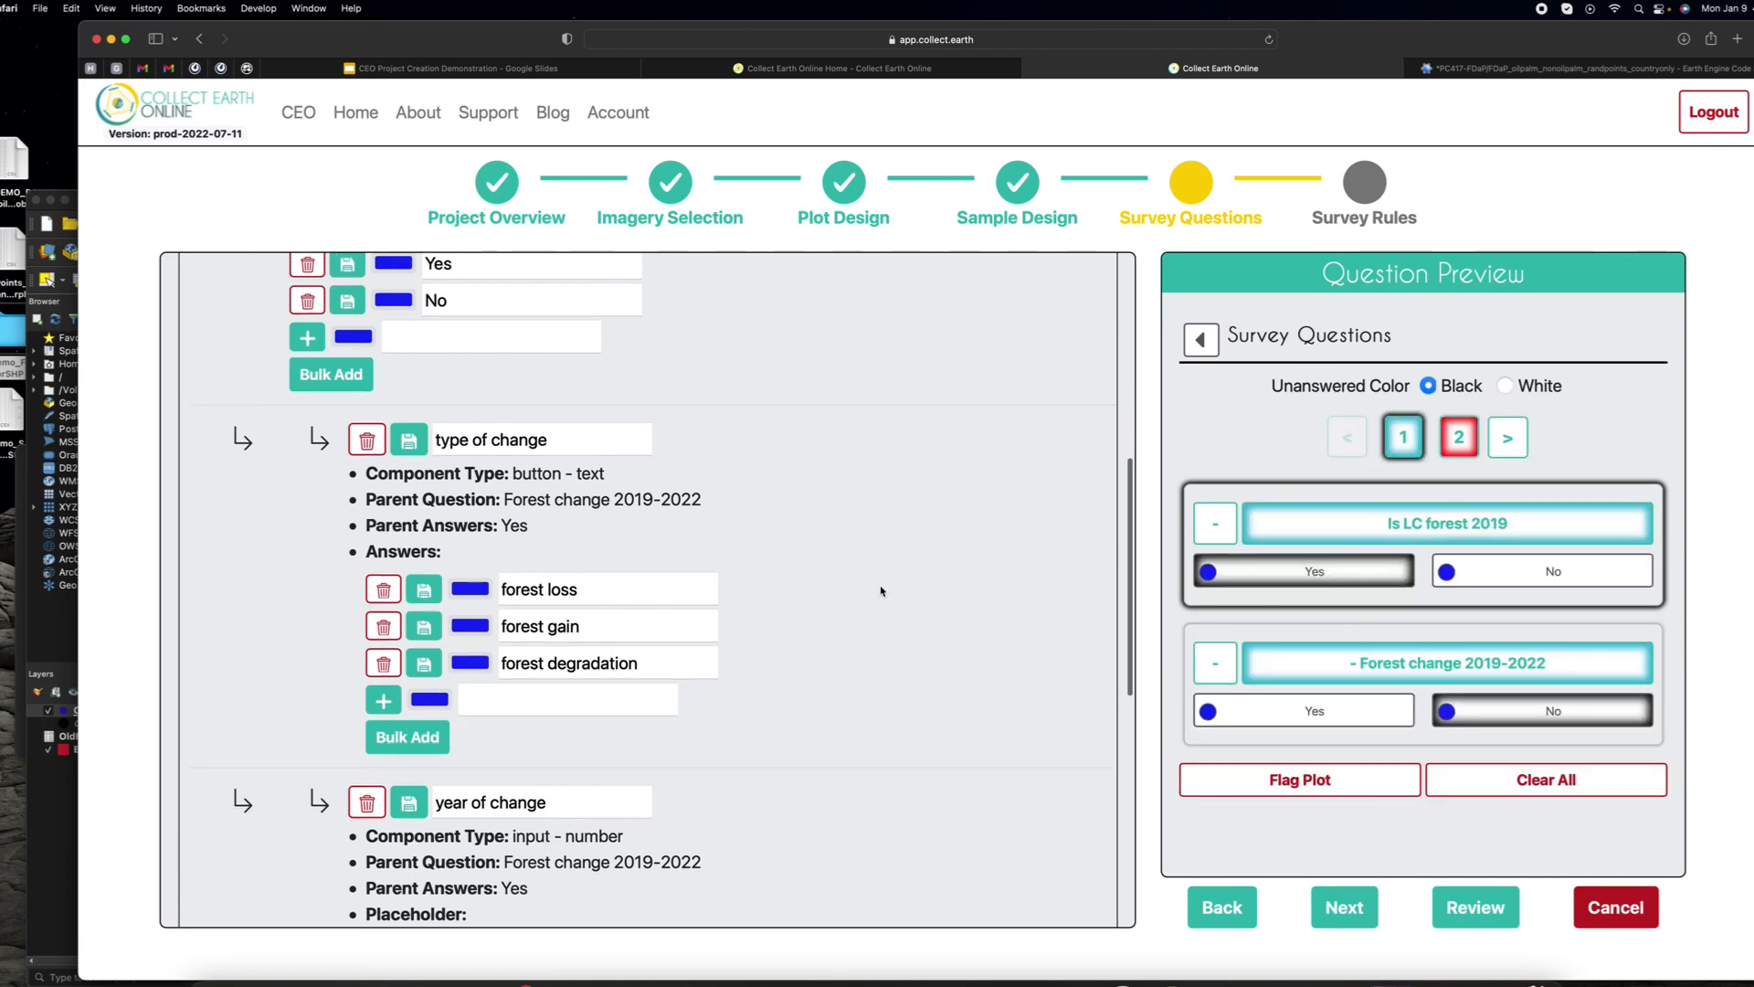
pyautogui.scroll(-9, 881, 592)
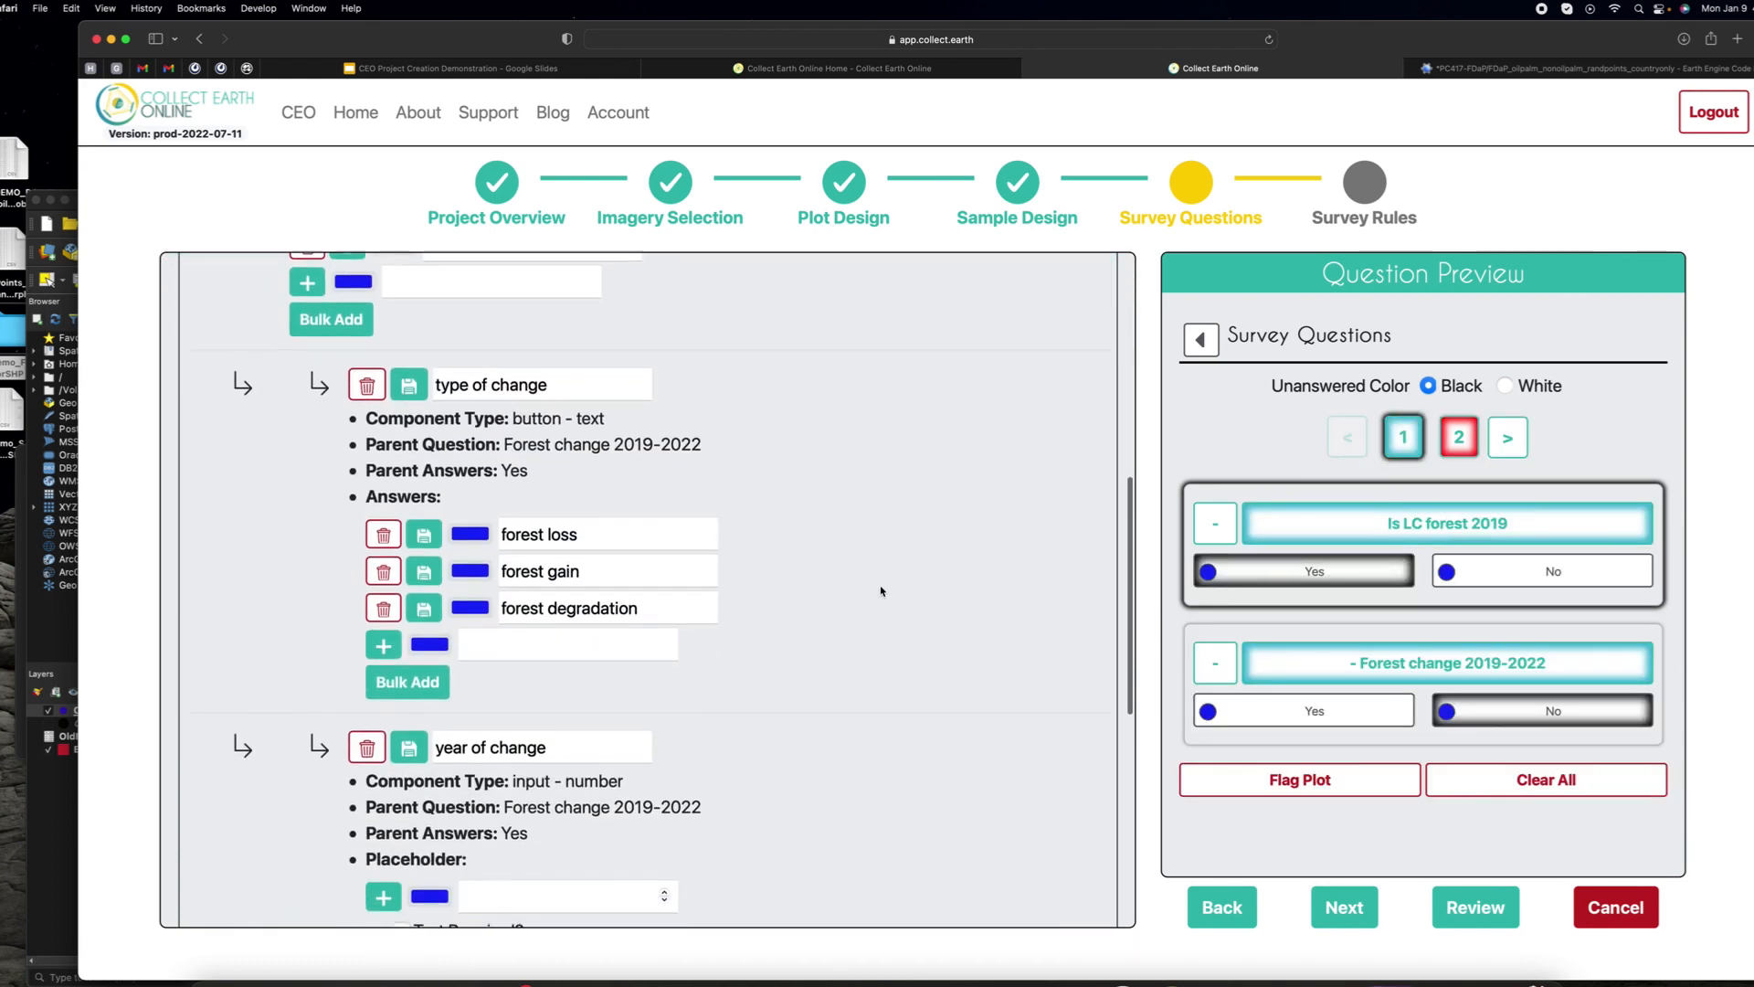
# Step: Add the placeholder 0000 to the "year of change" question and make its text required
pyautogui.scroll(-3, 495, 572)
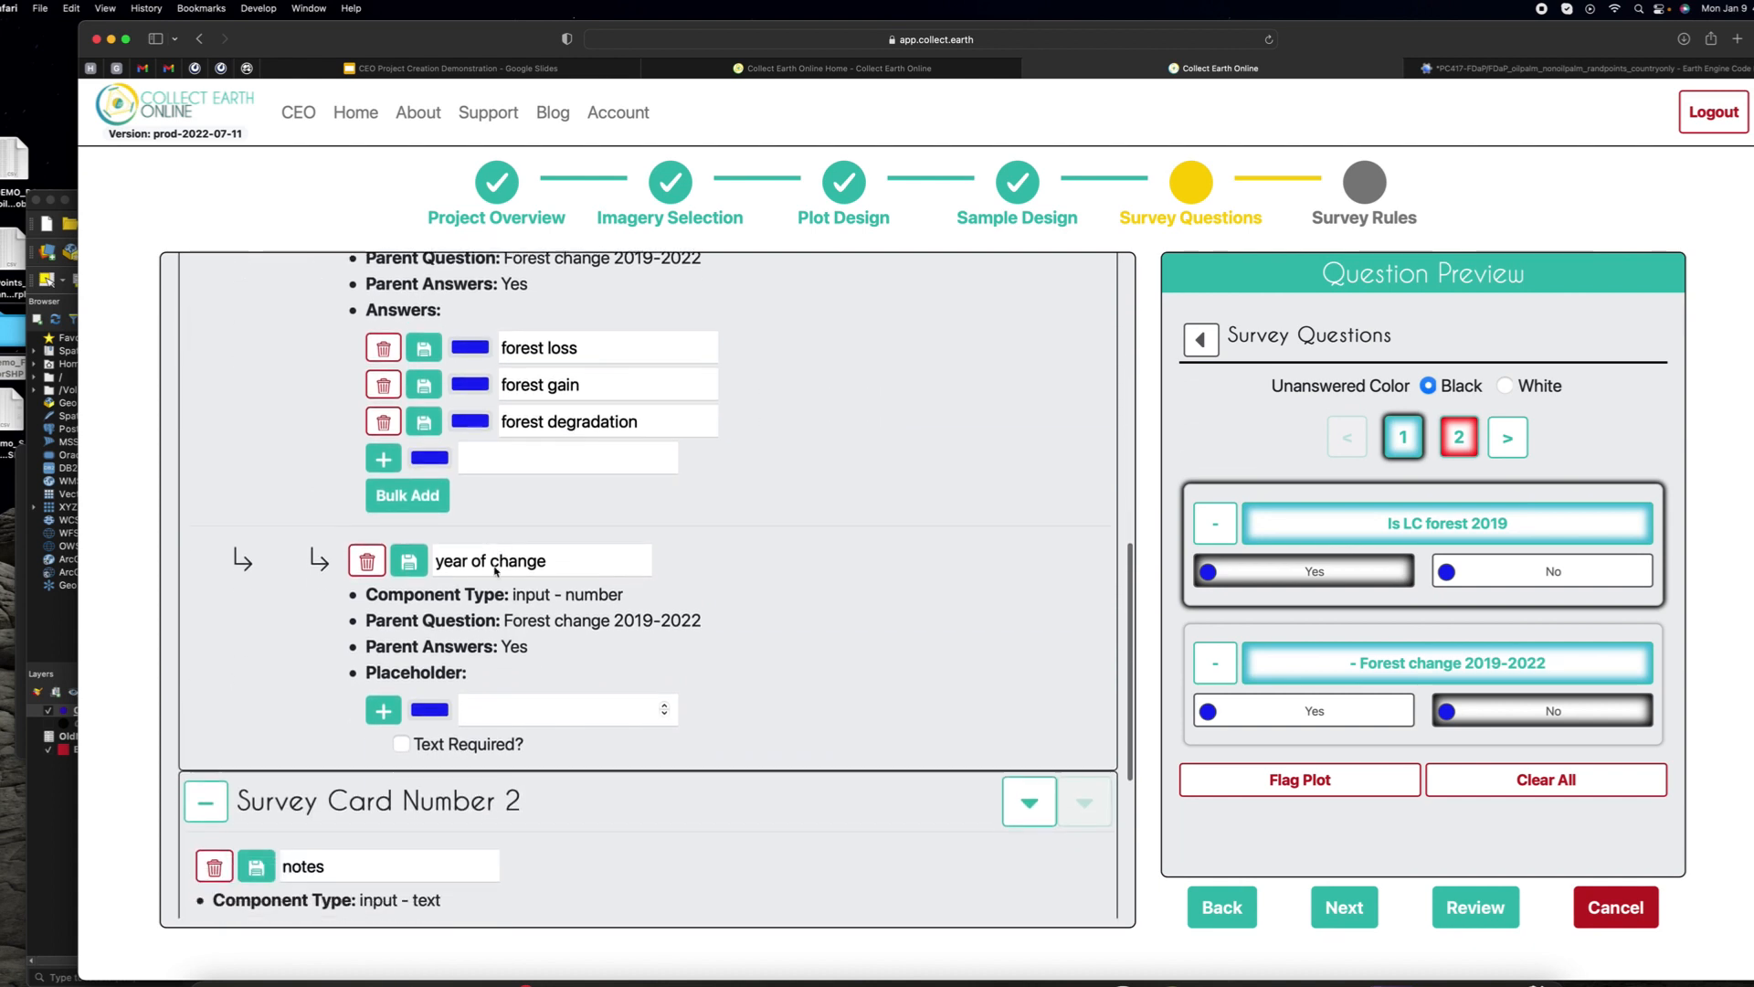
pyautogui.click(510, 656)
pyautogui.write('0000')
pyautogui.click(382, 662)
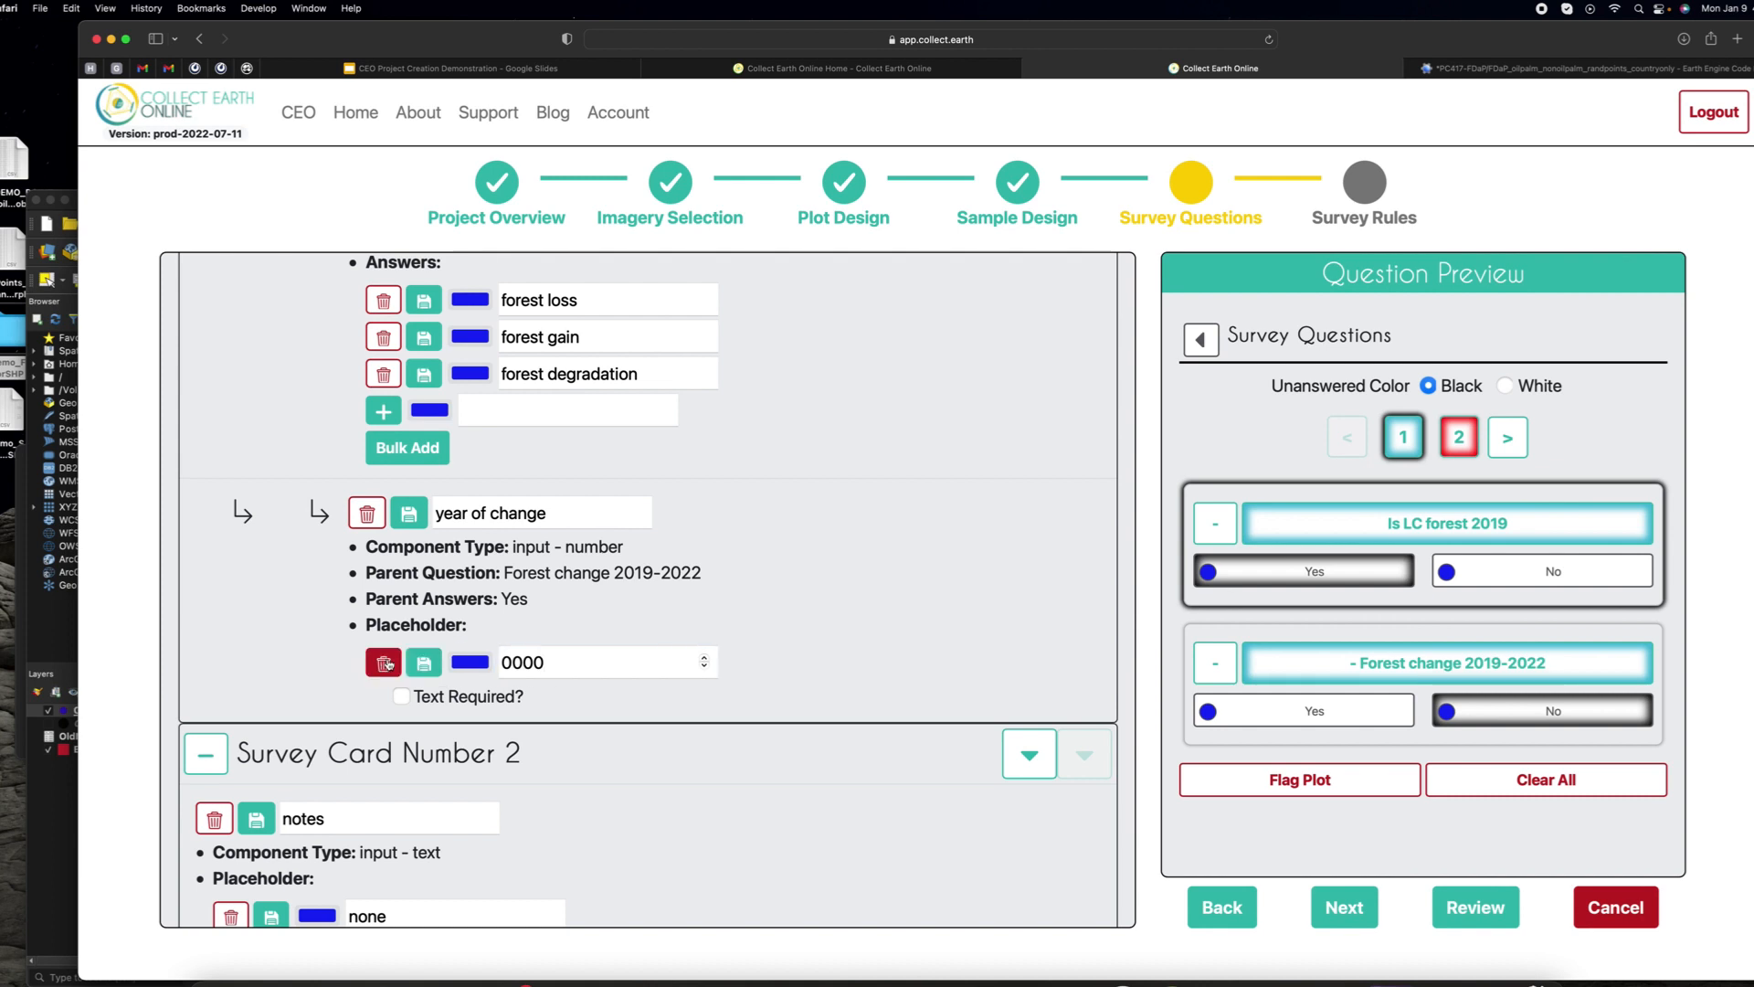
pyautogui.click(400, 696)
pyautogui.scroll(-1, 750, 694)
pyautogui.scroll(-3, 750, 695)
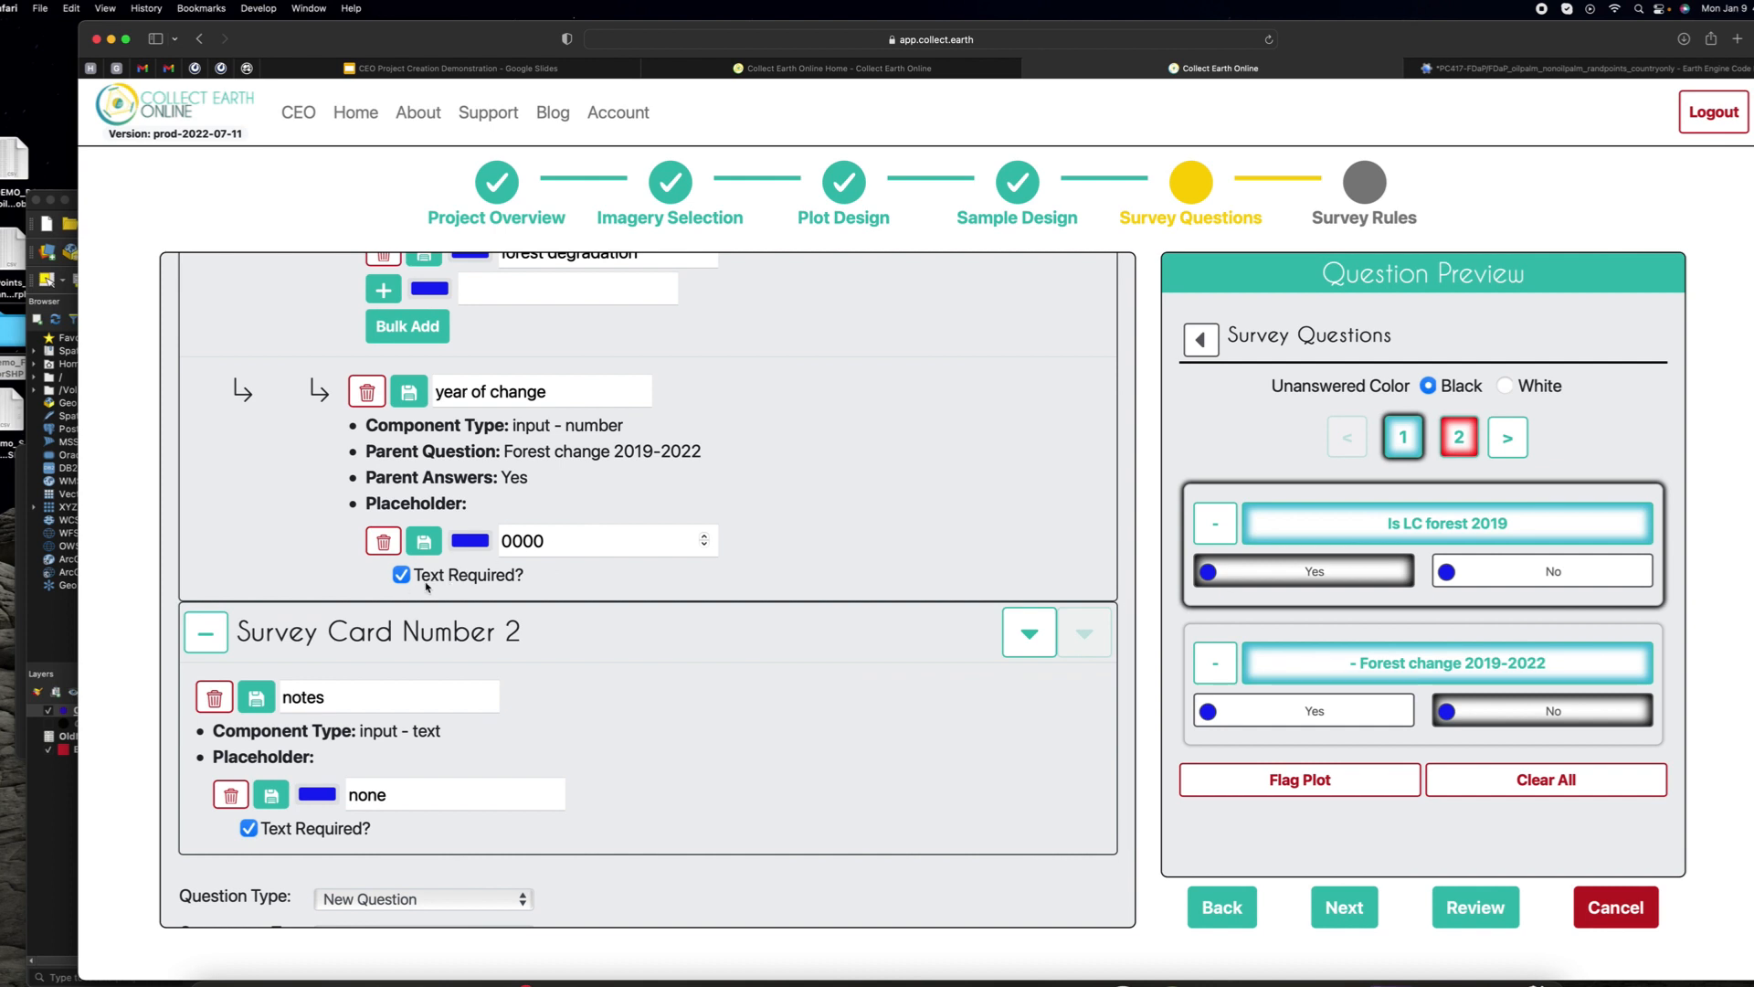
pyautogui.scroll(-1, 571, 599)
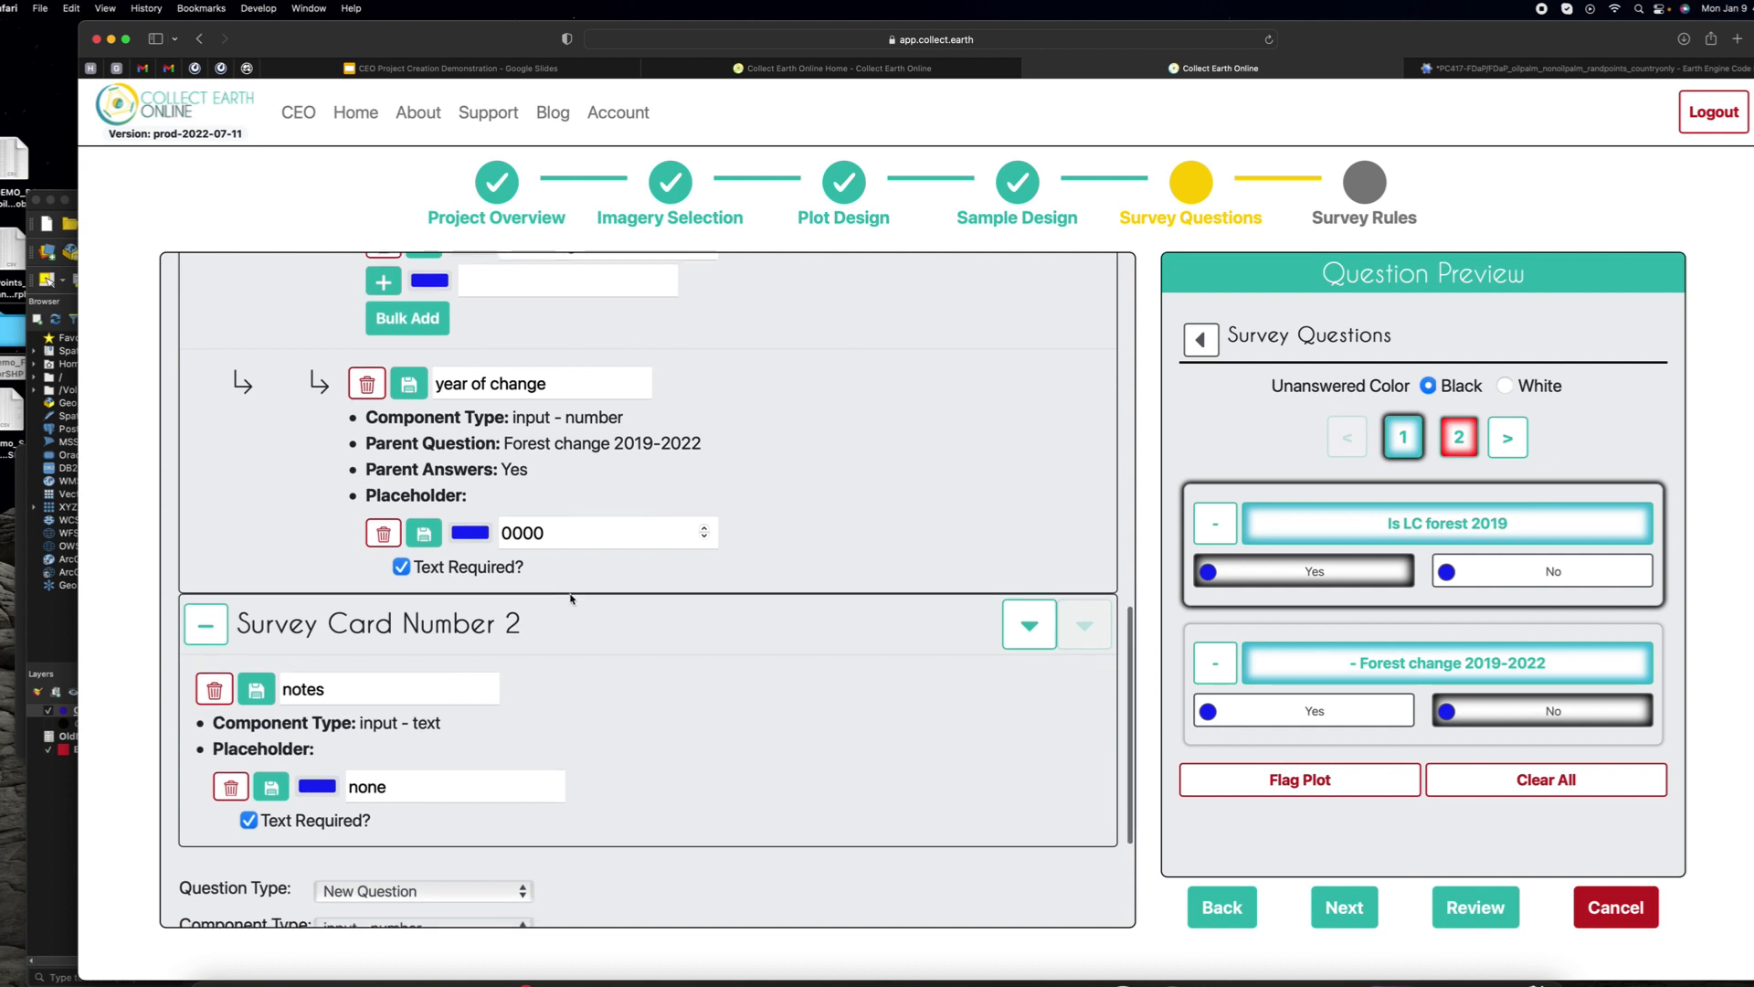
# Step: Make the text of the "notes" question optional and review the questions on both survey cards
pyautogui.scroll(-2, 571, 599)
pyautogui.click(249, 747)
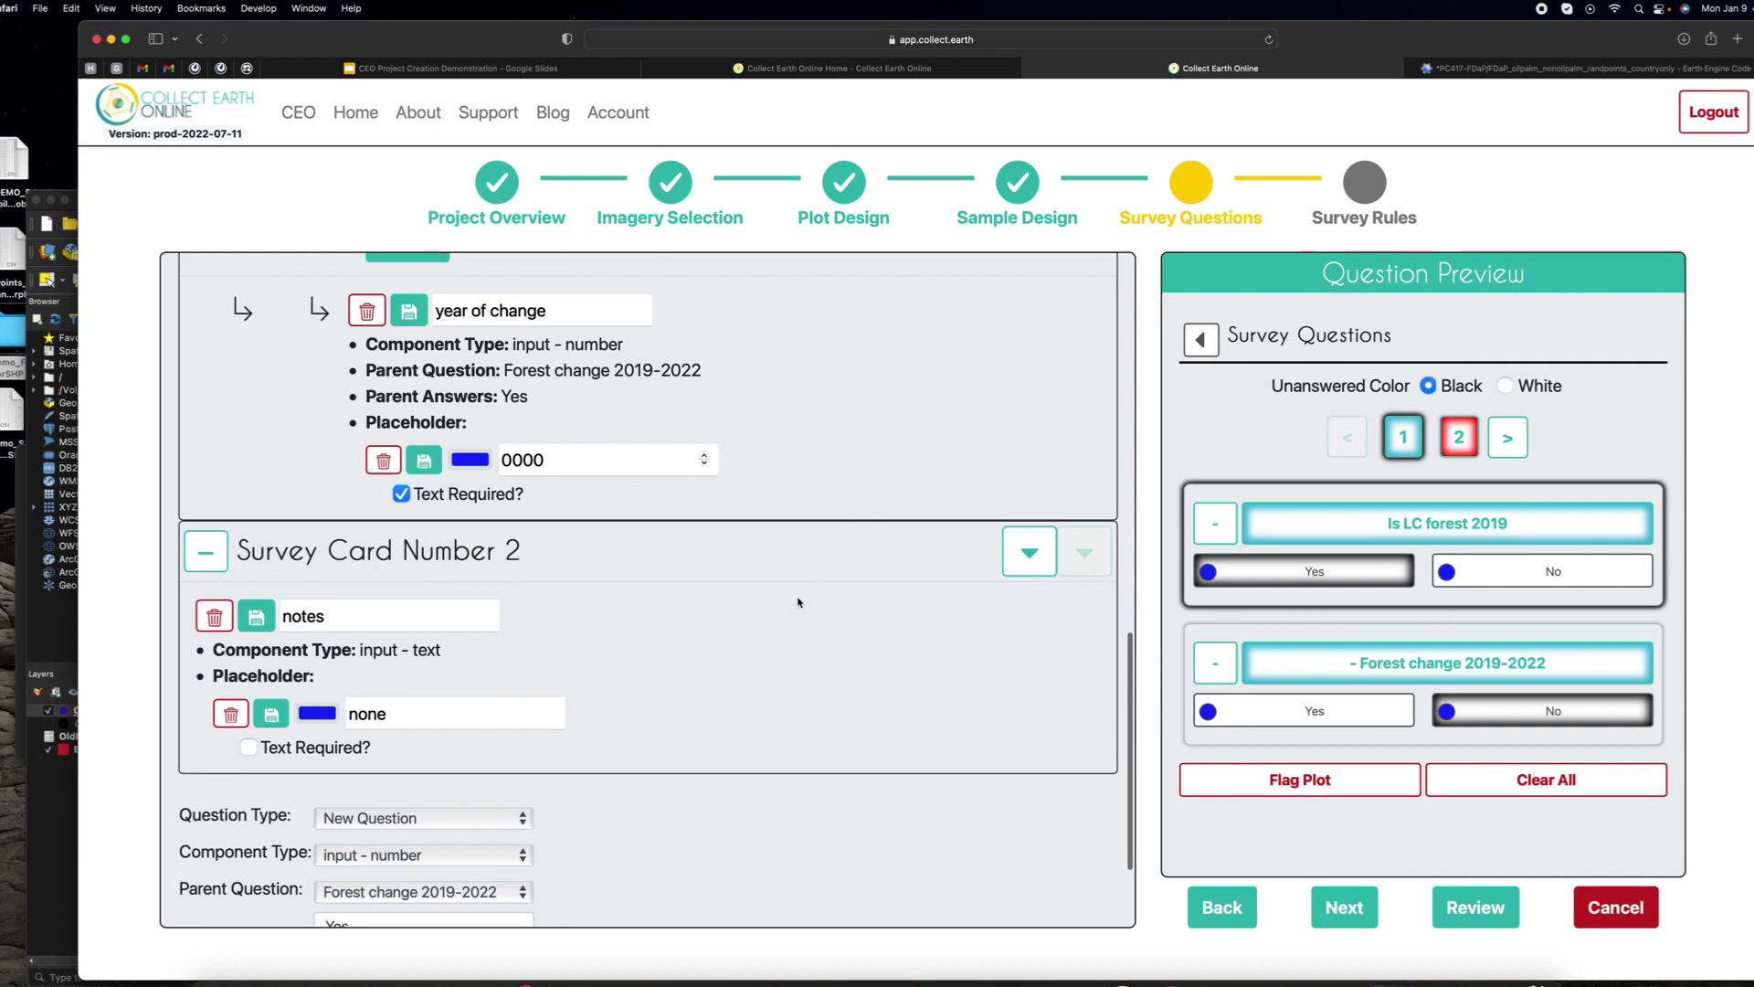
pyautogui.scroll(-3, 798, 602)
pyautogui.scroll(8, 798, 603)
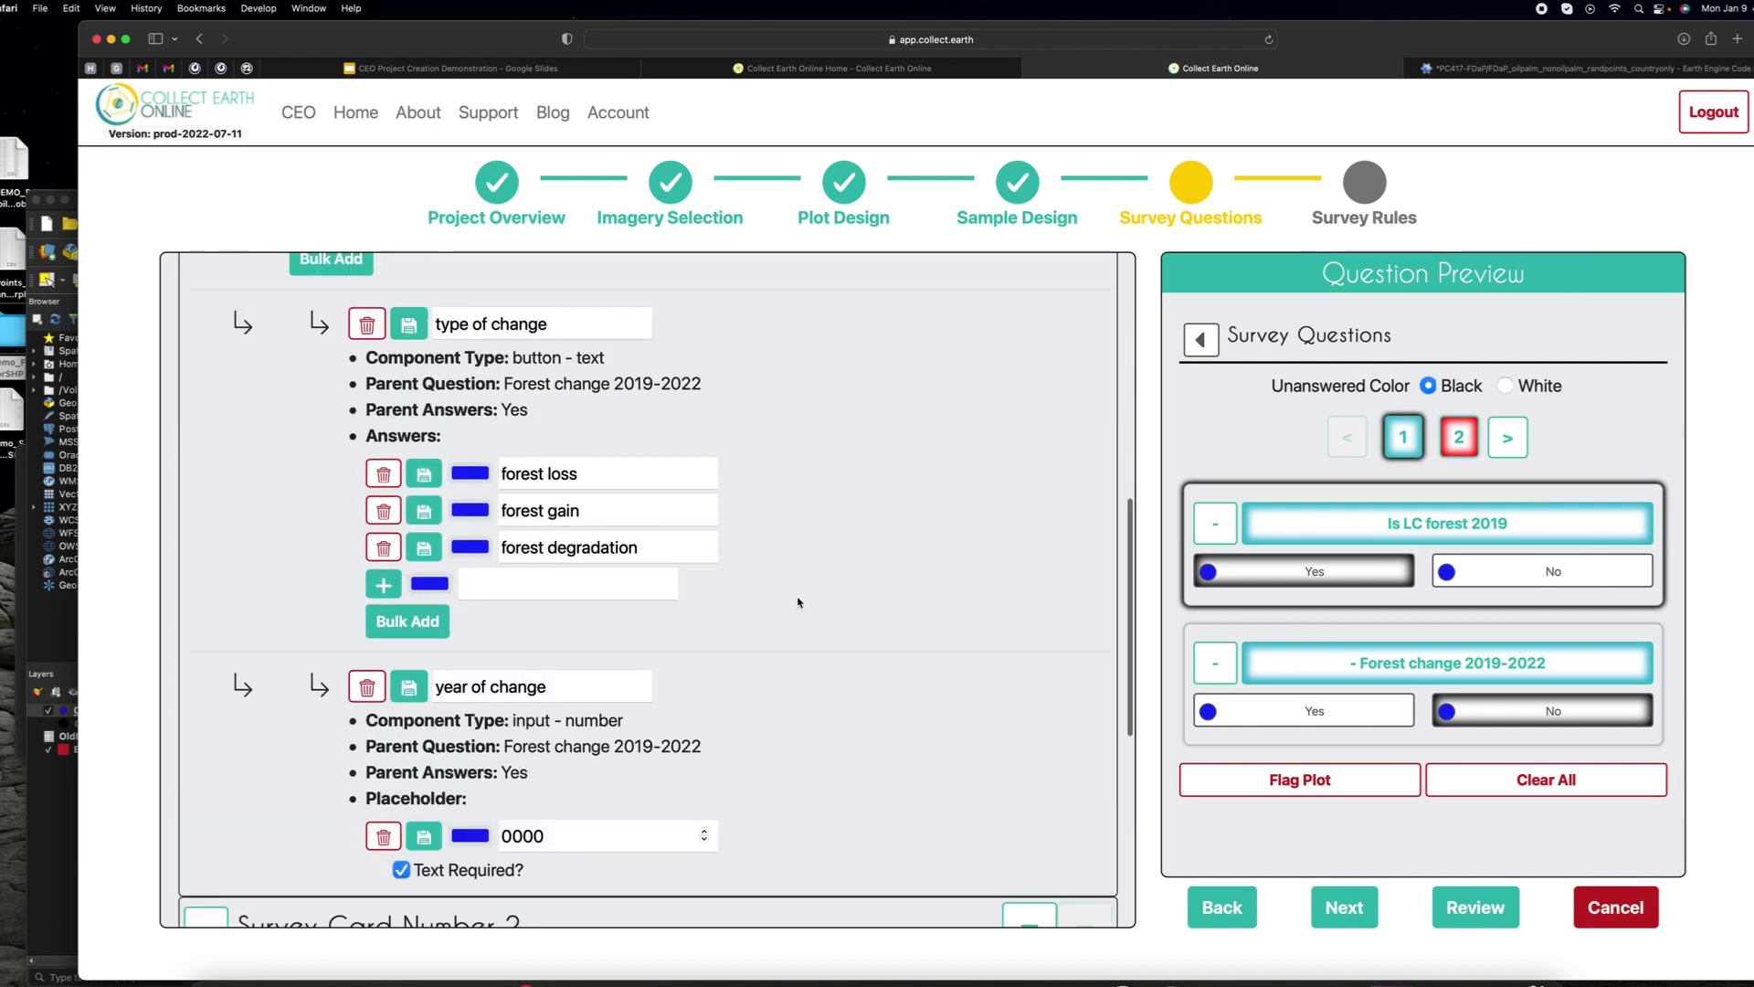
pyautogui.scroll(10, 801, 601)
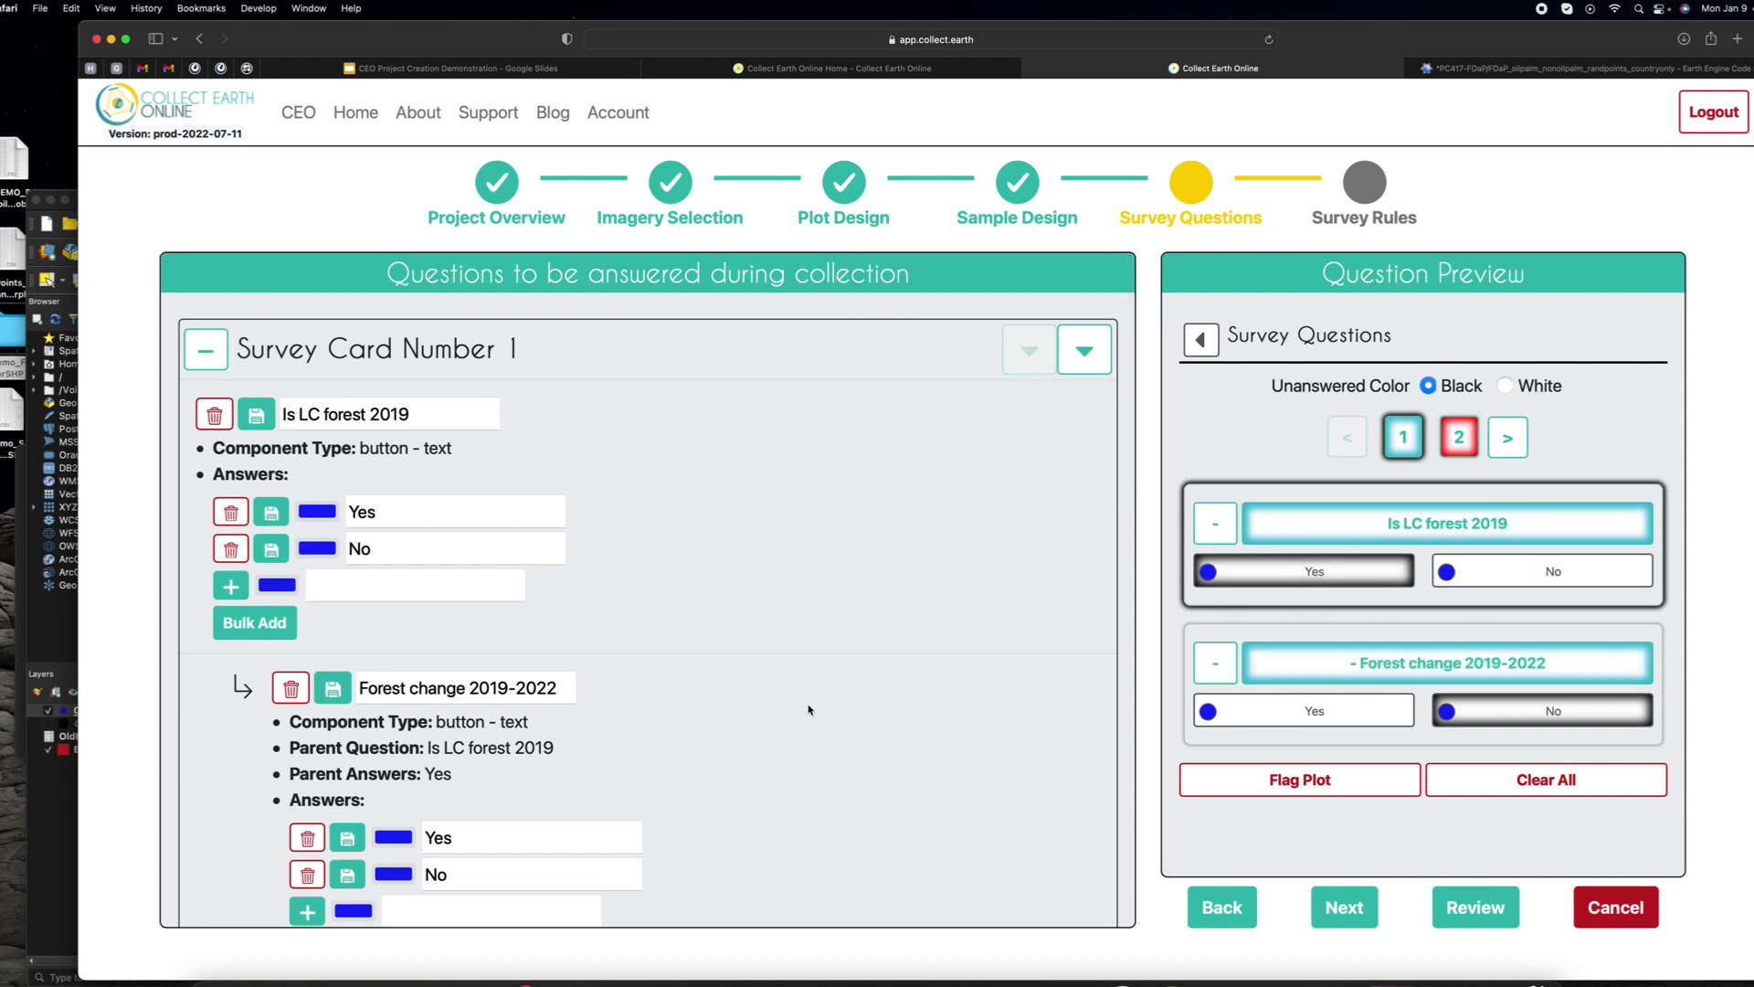
pyautogui.scroll(-12, 803, 704)
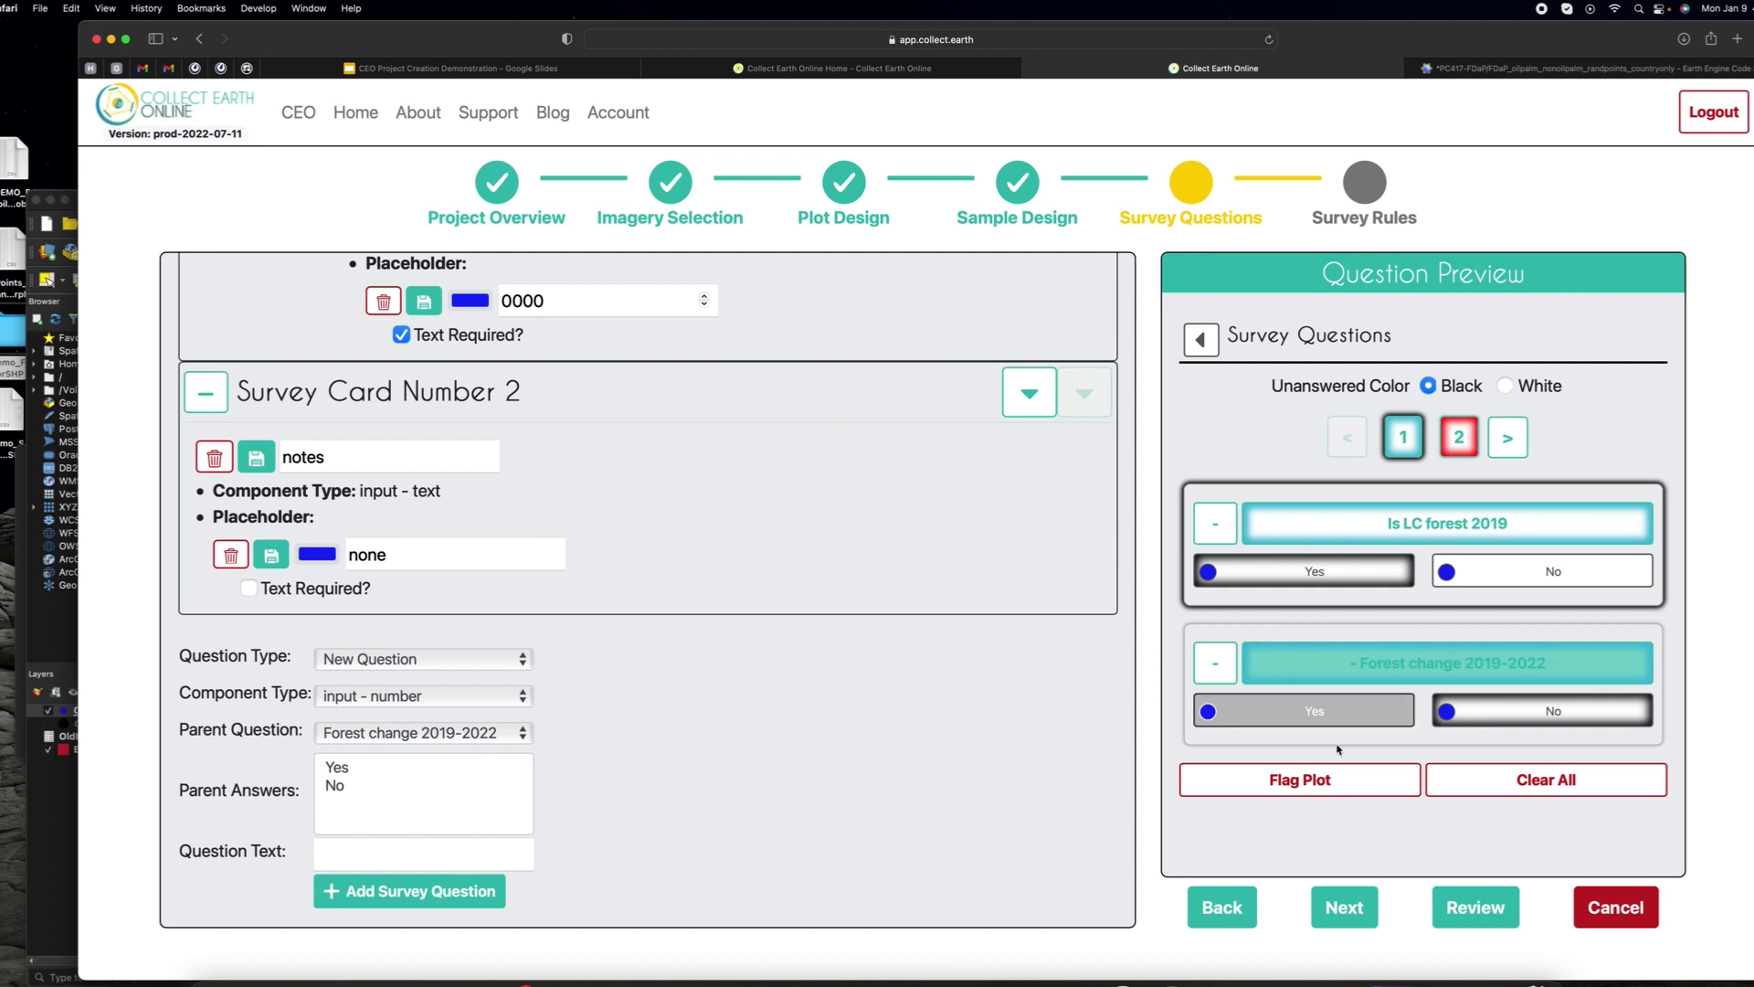
# Step: Continue to the survey rules and start an Incompatible Answers rule with question 1 "Is LC forest 2019" and answer 1 No
pyautogui.click(1346, 903)
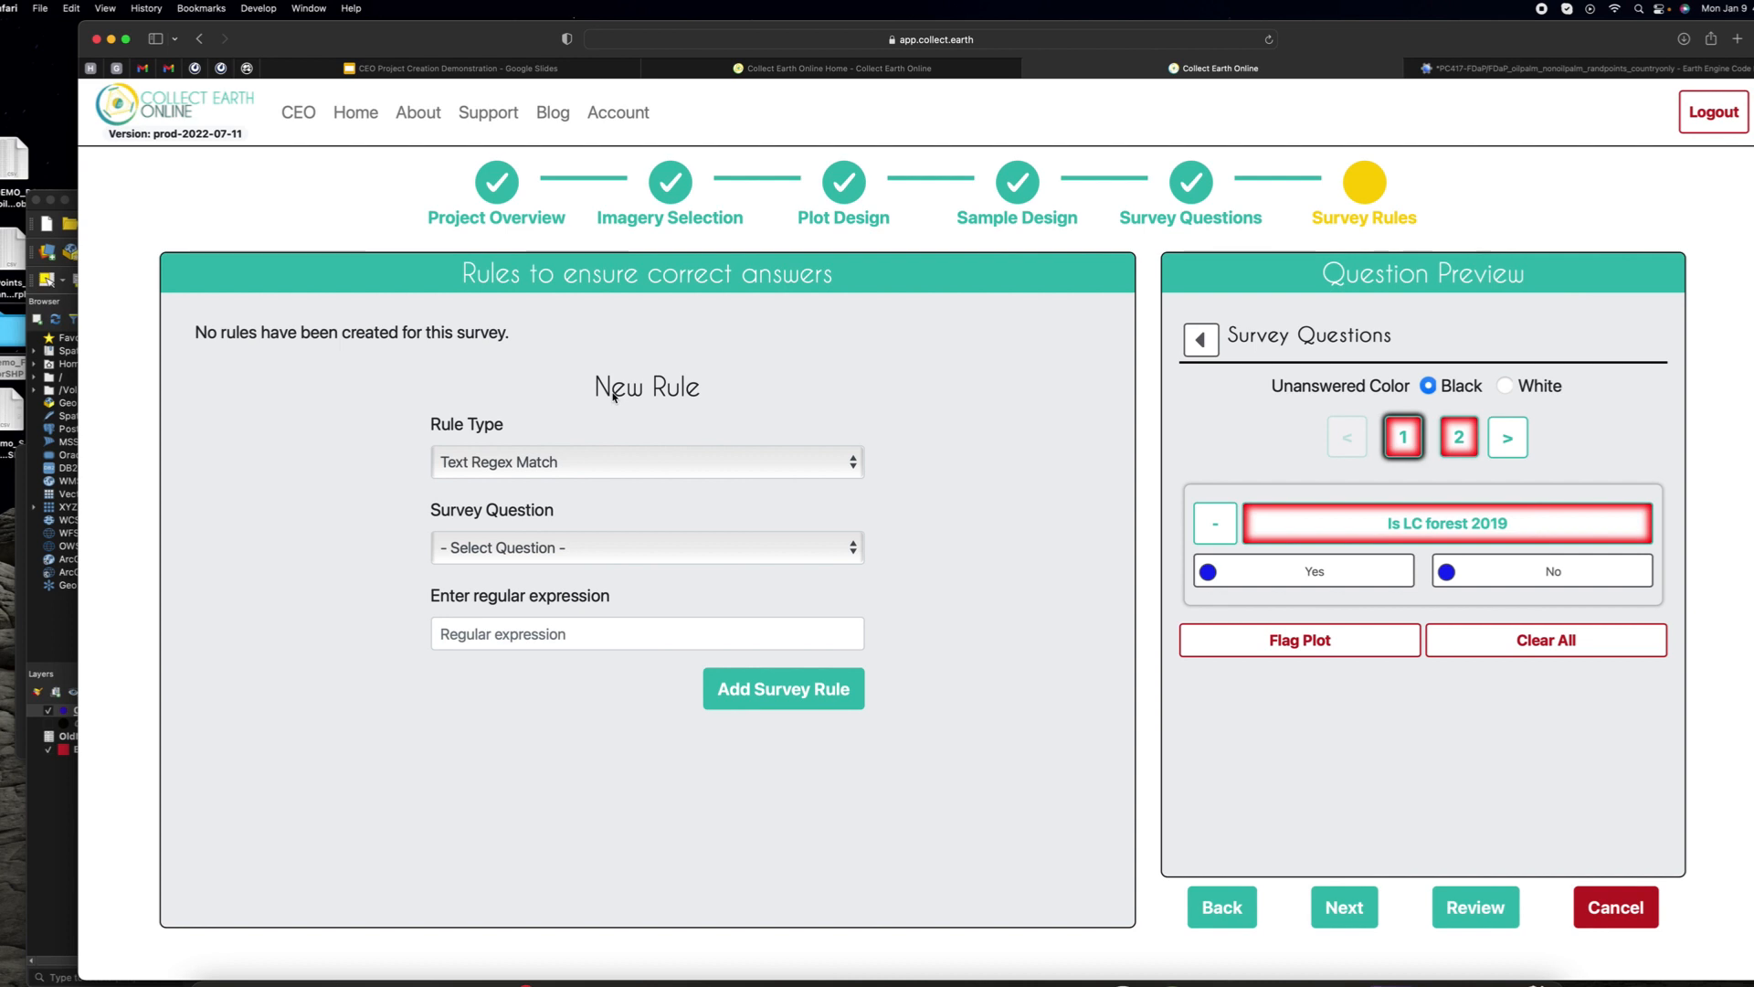
pyautogui.click(595, 465)
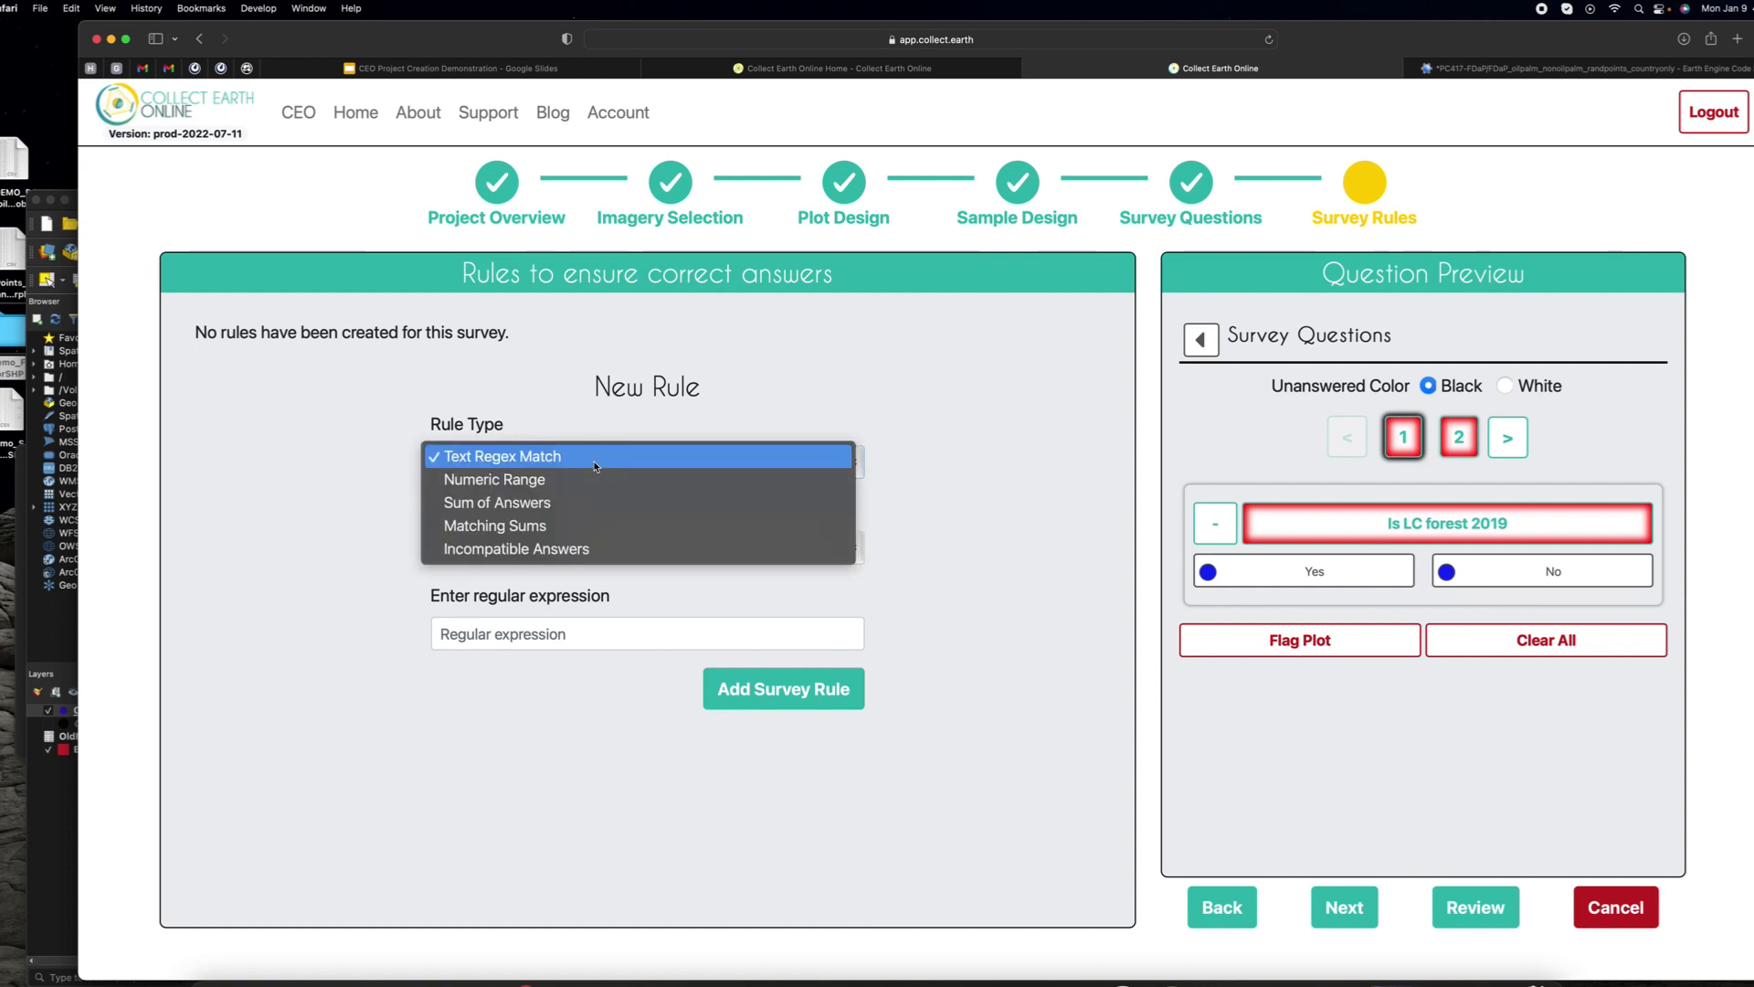
pyautogui.click(576, 548)
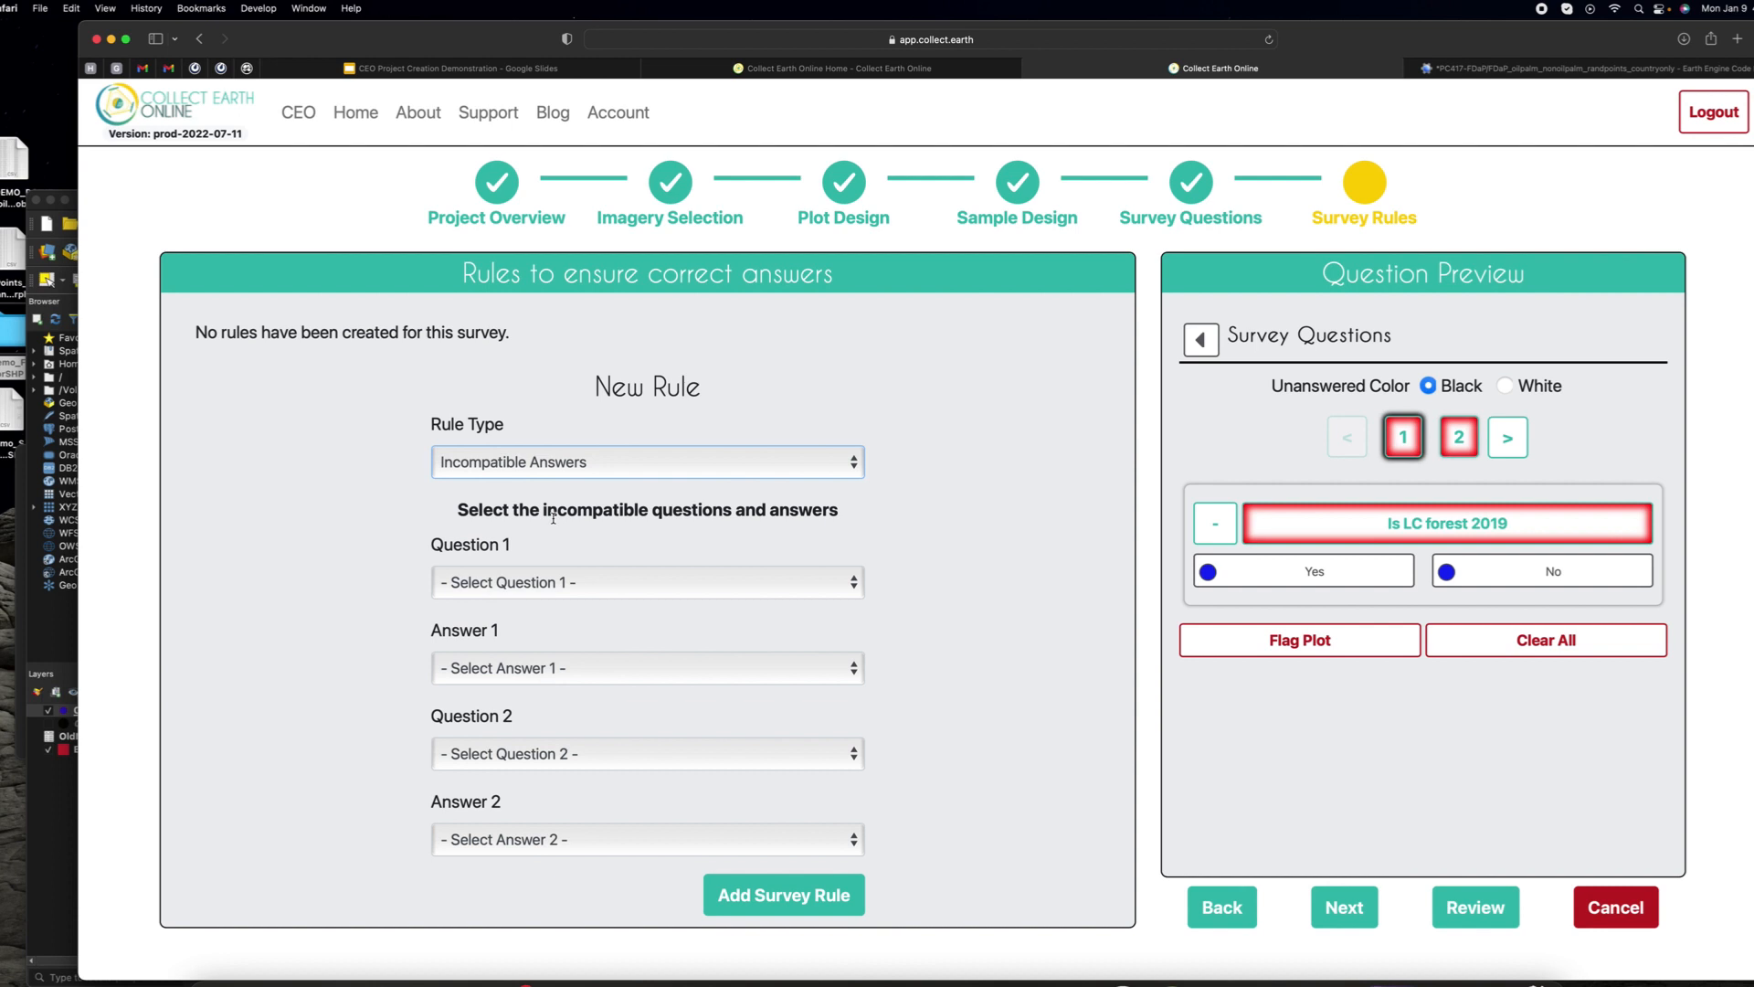
pyautogui.click(582, 582)
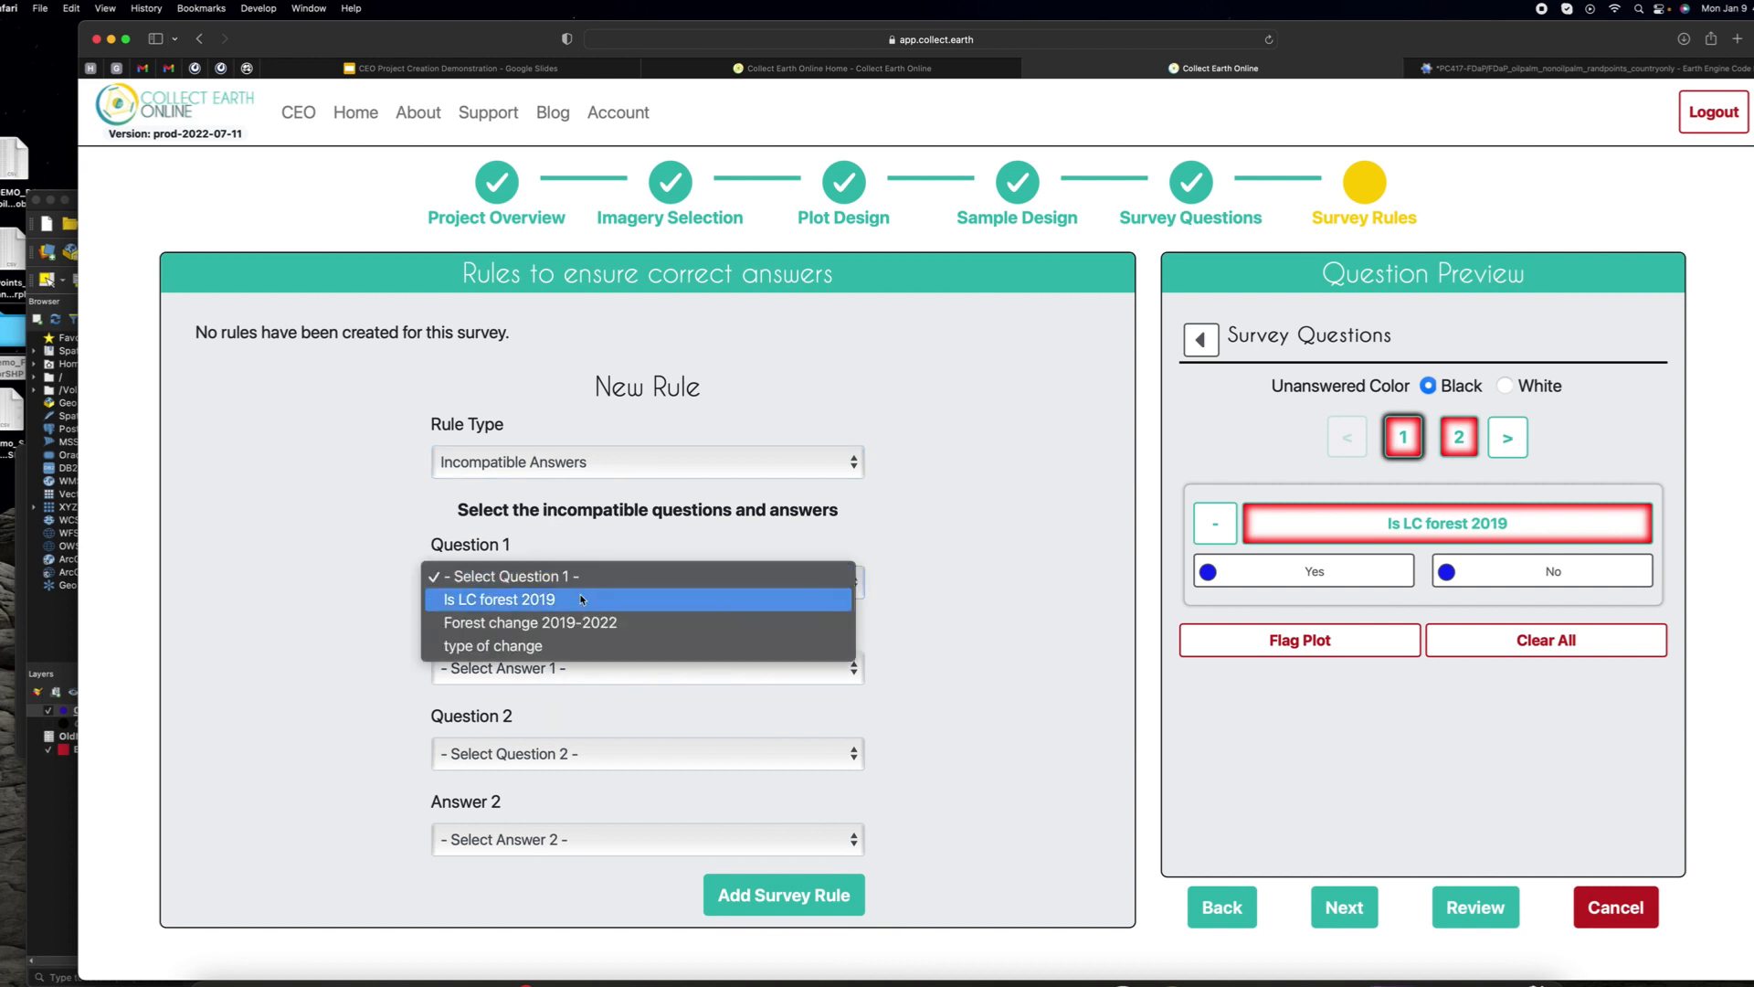
pyautogui.click(582, 599)
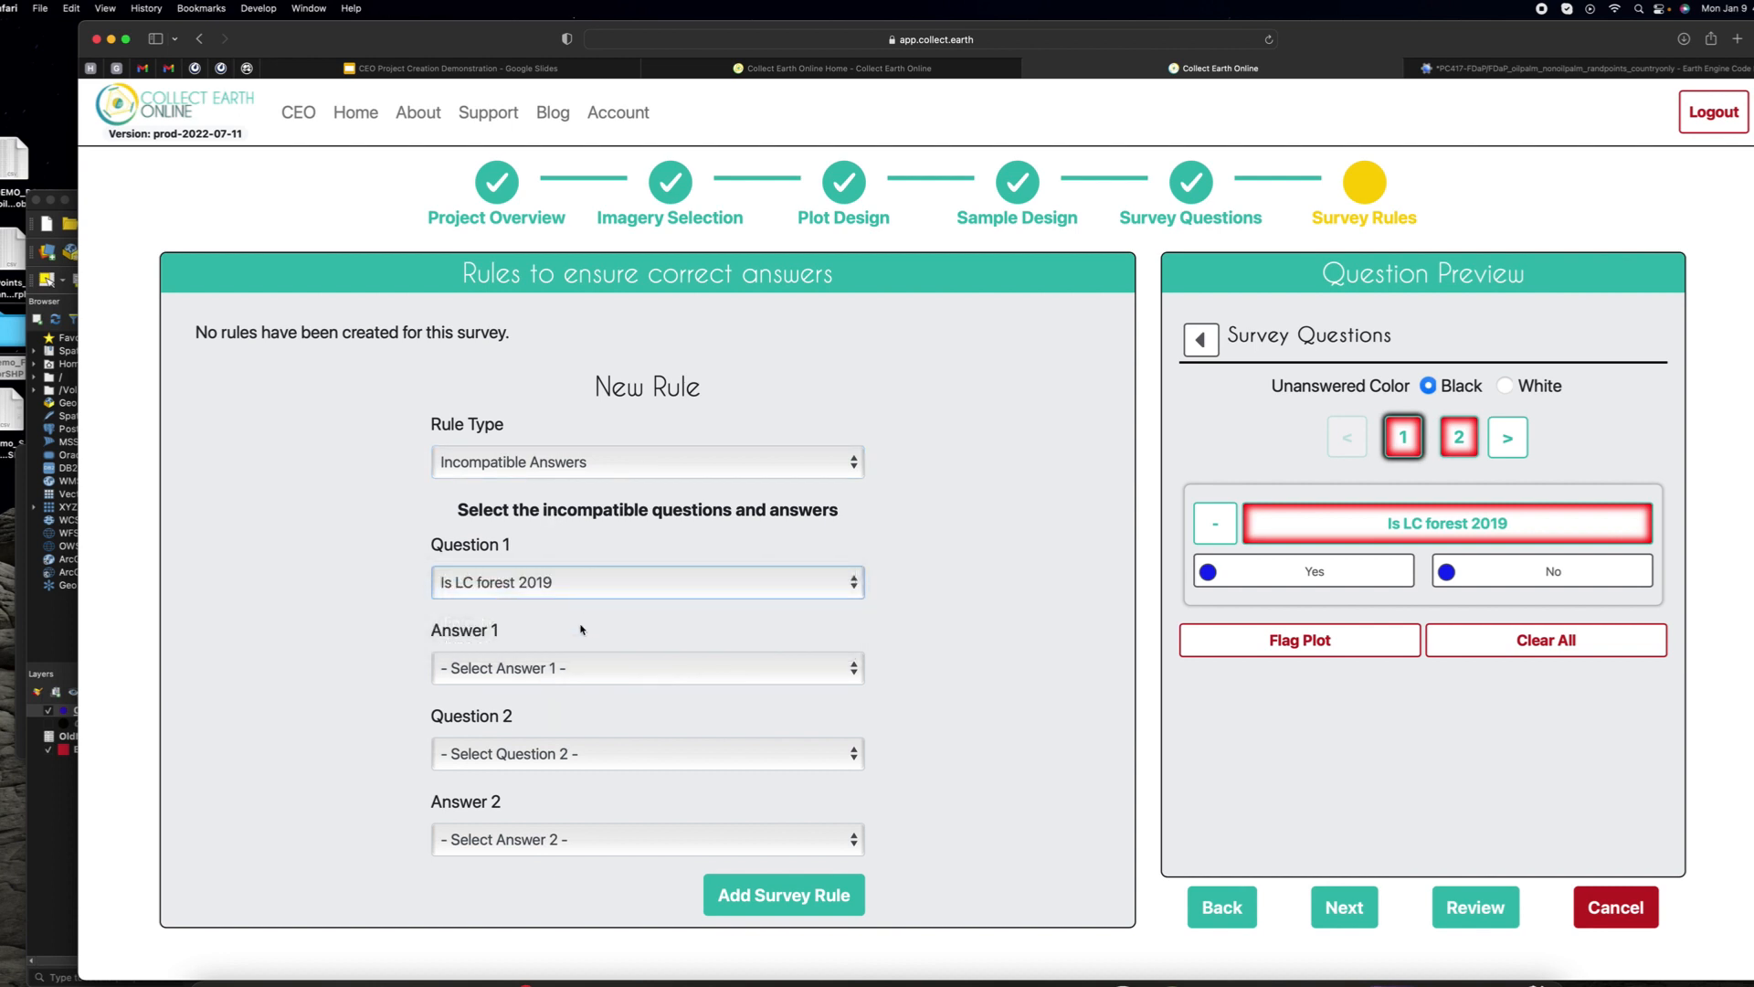
pyautogui.click(582, 668)
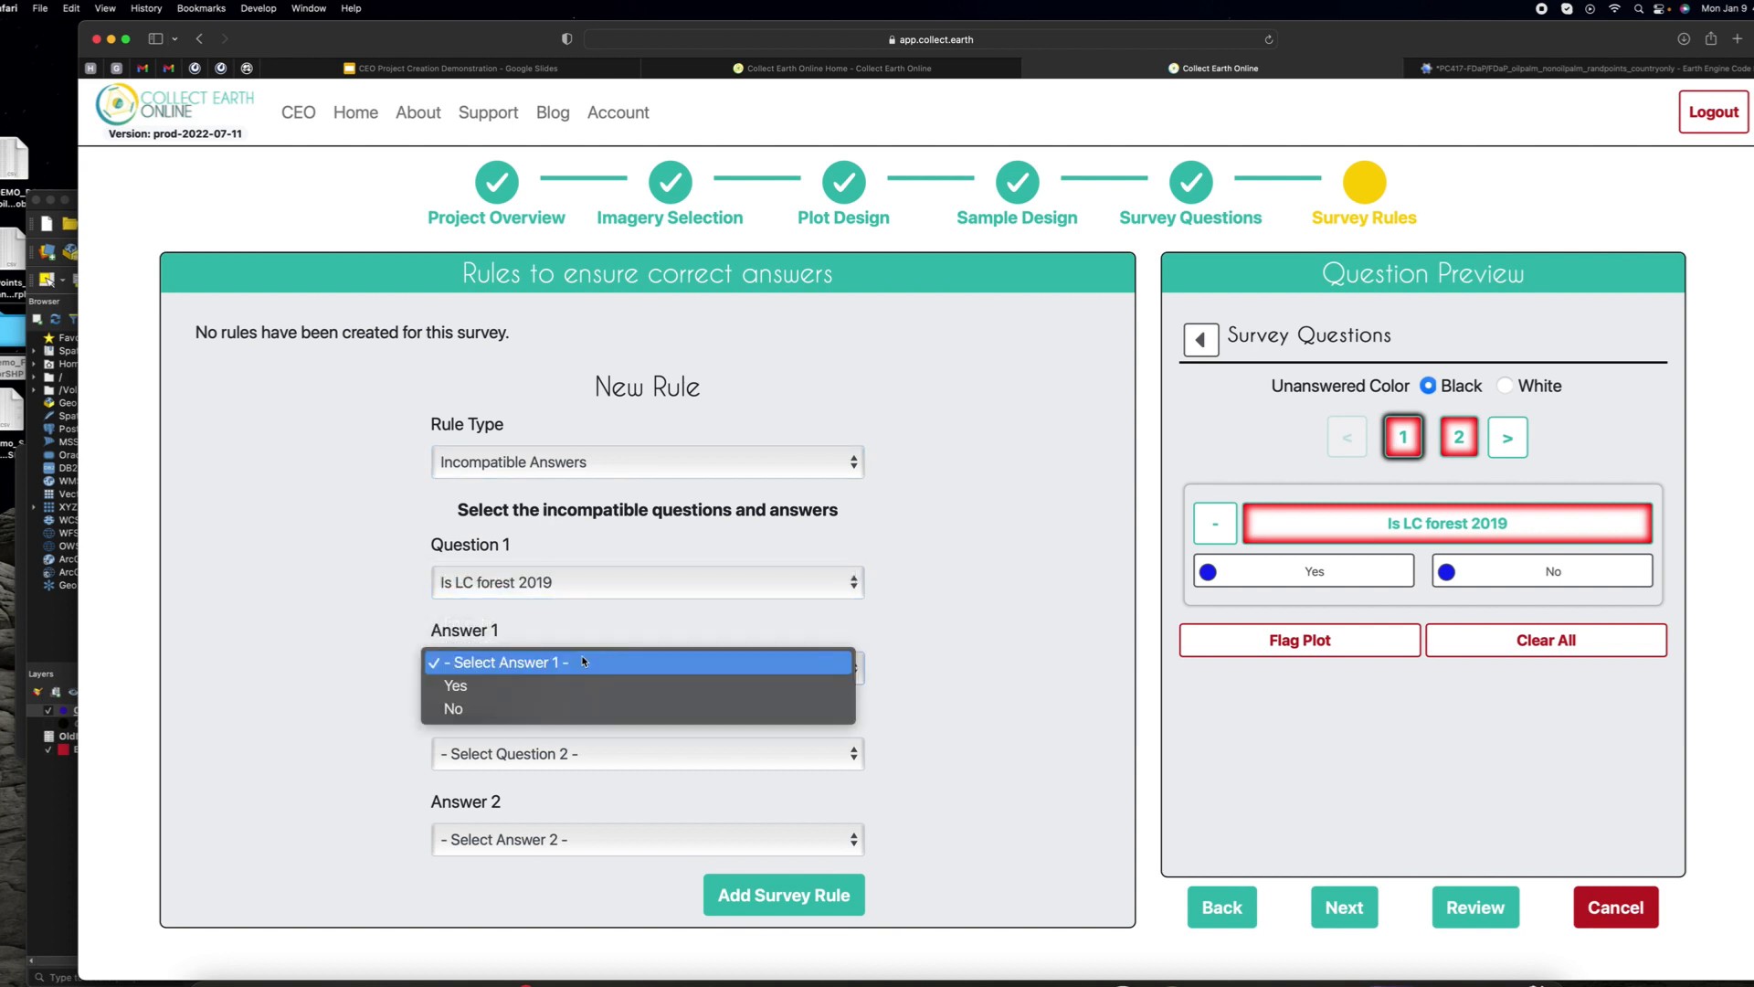
pyautogui.click(578, 709)
pyautogui.click(584, 756)
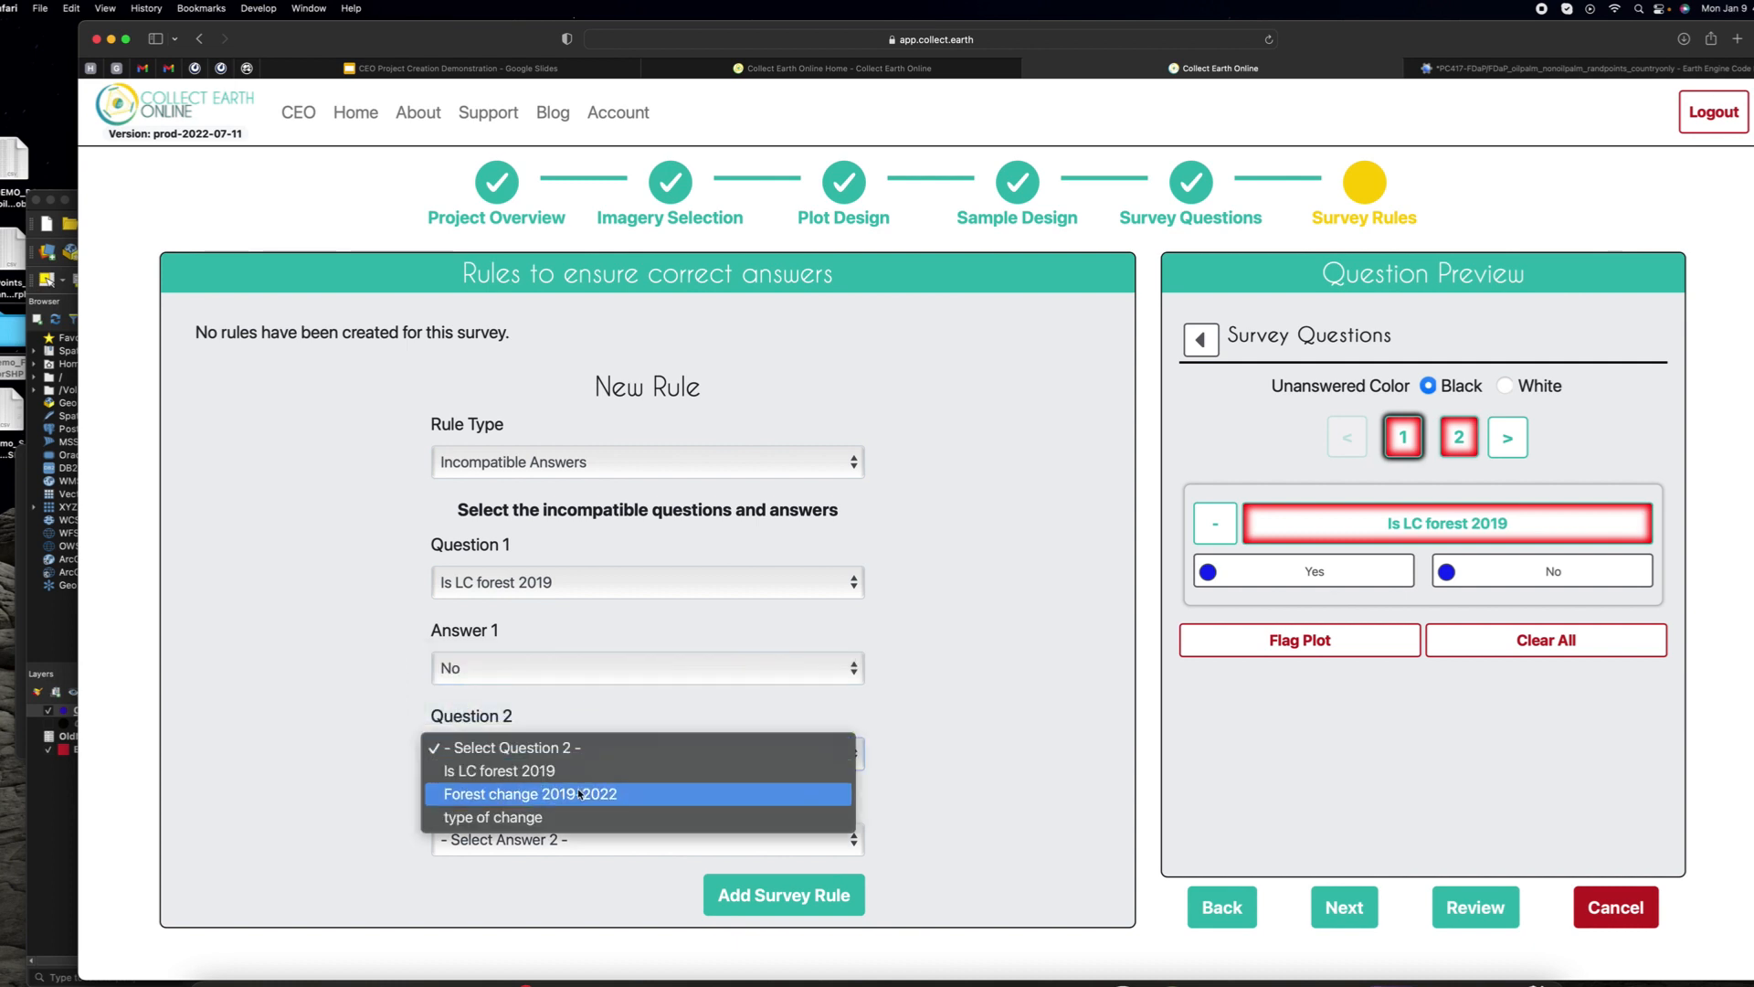
pyautogui.click(579, 794)
pyautogui.click(568, 836)
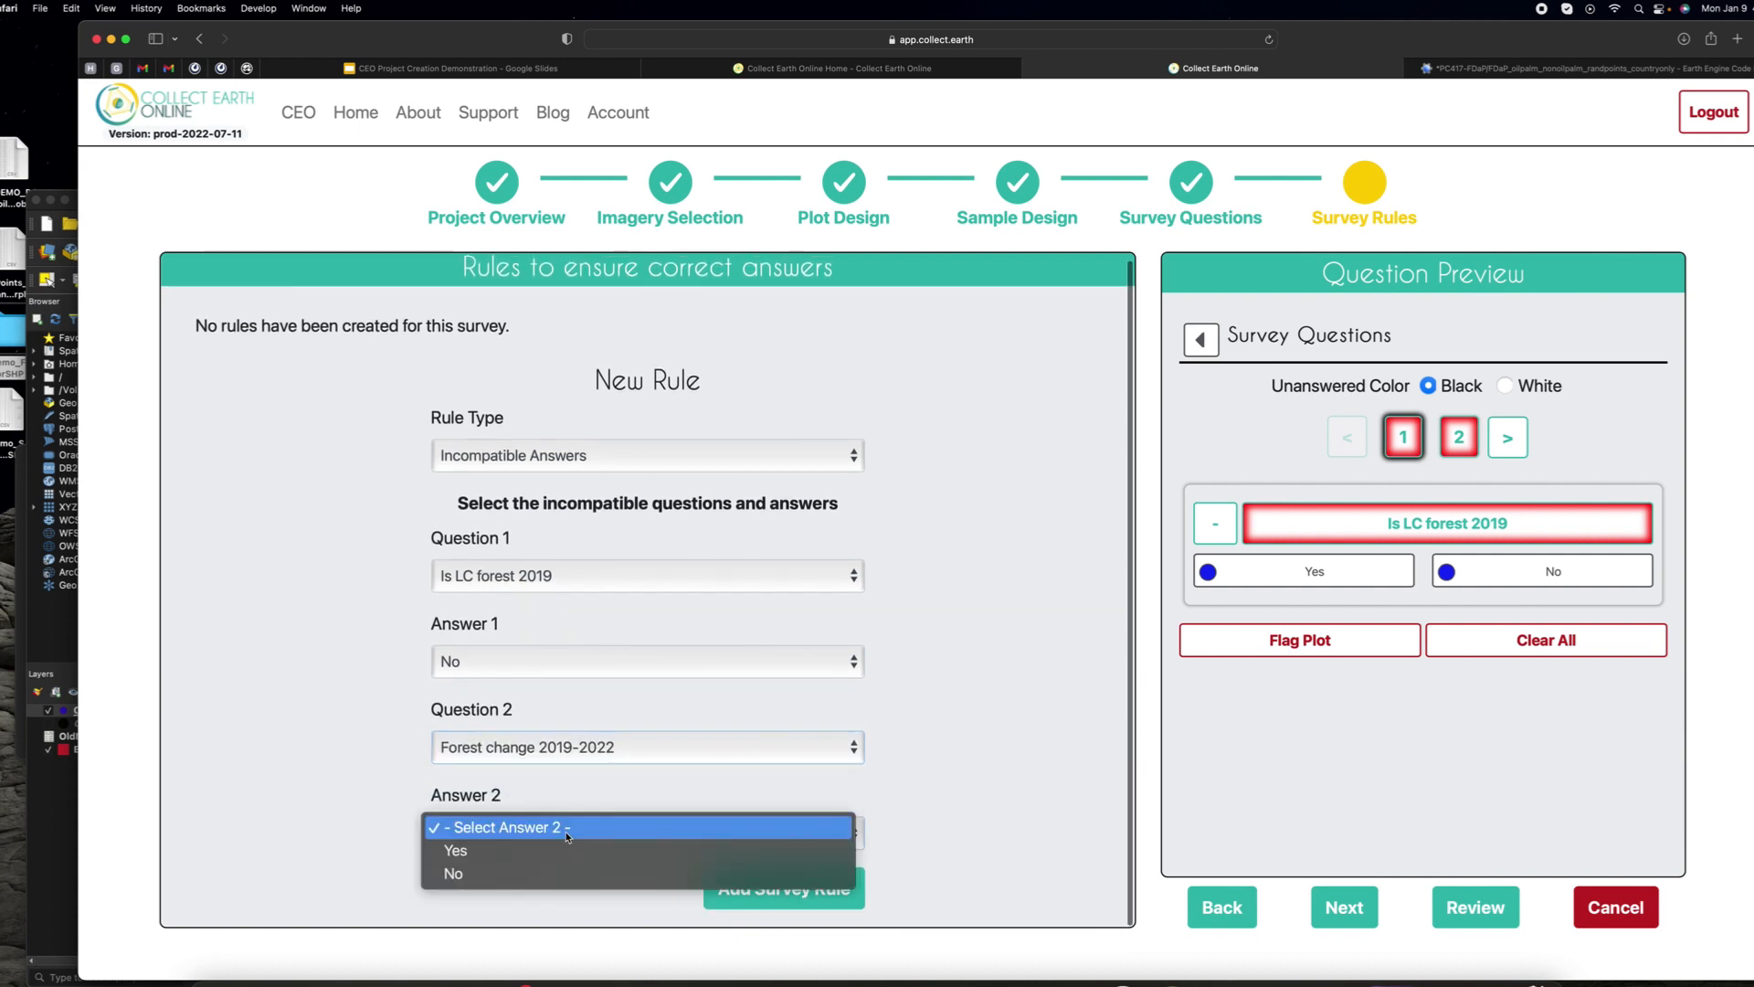
pyautogui.click(586, 747)
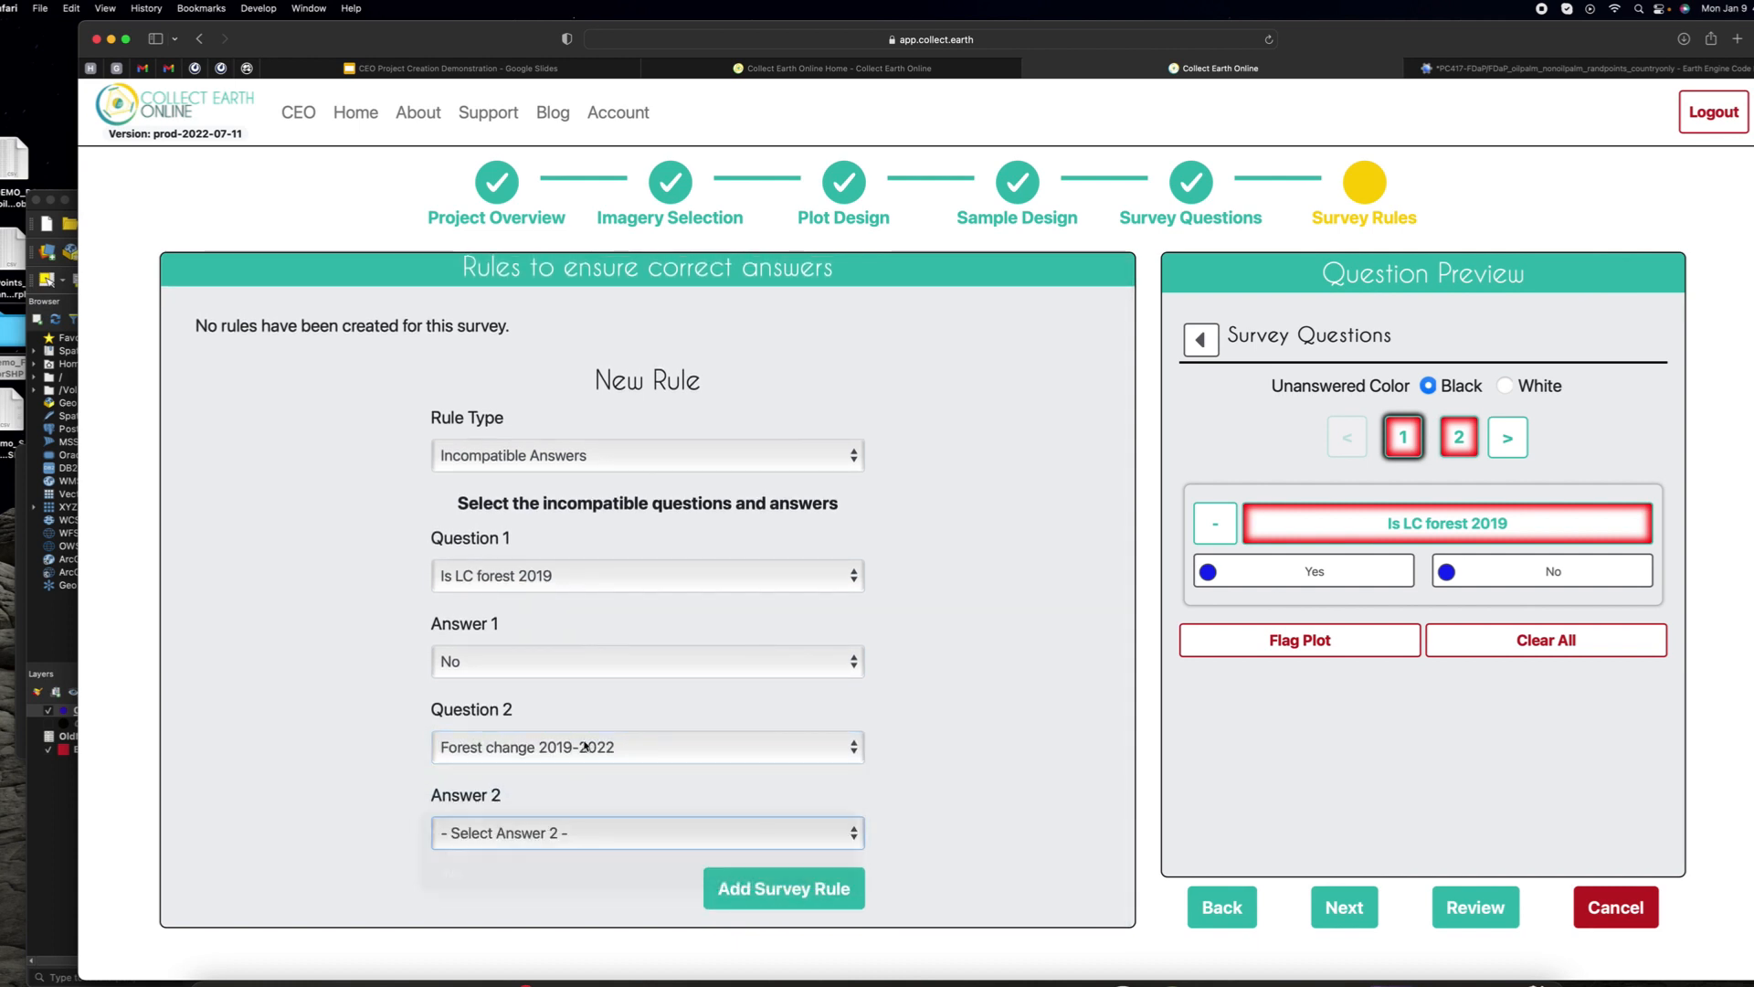
# Step: Set question 2 to "type of change" with answer 2 "forest loss" and add the incompatible-answers survey rule
pyautogui.click(585, 747)
pyautogui.click(577, 760)
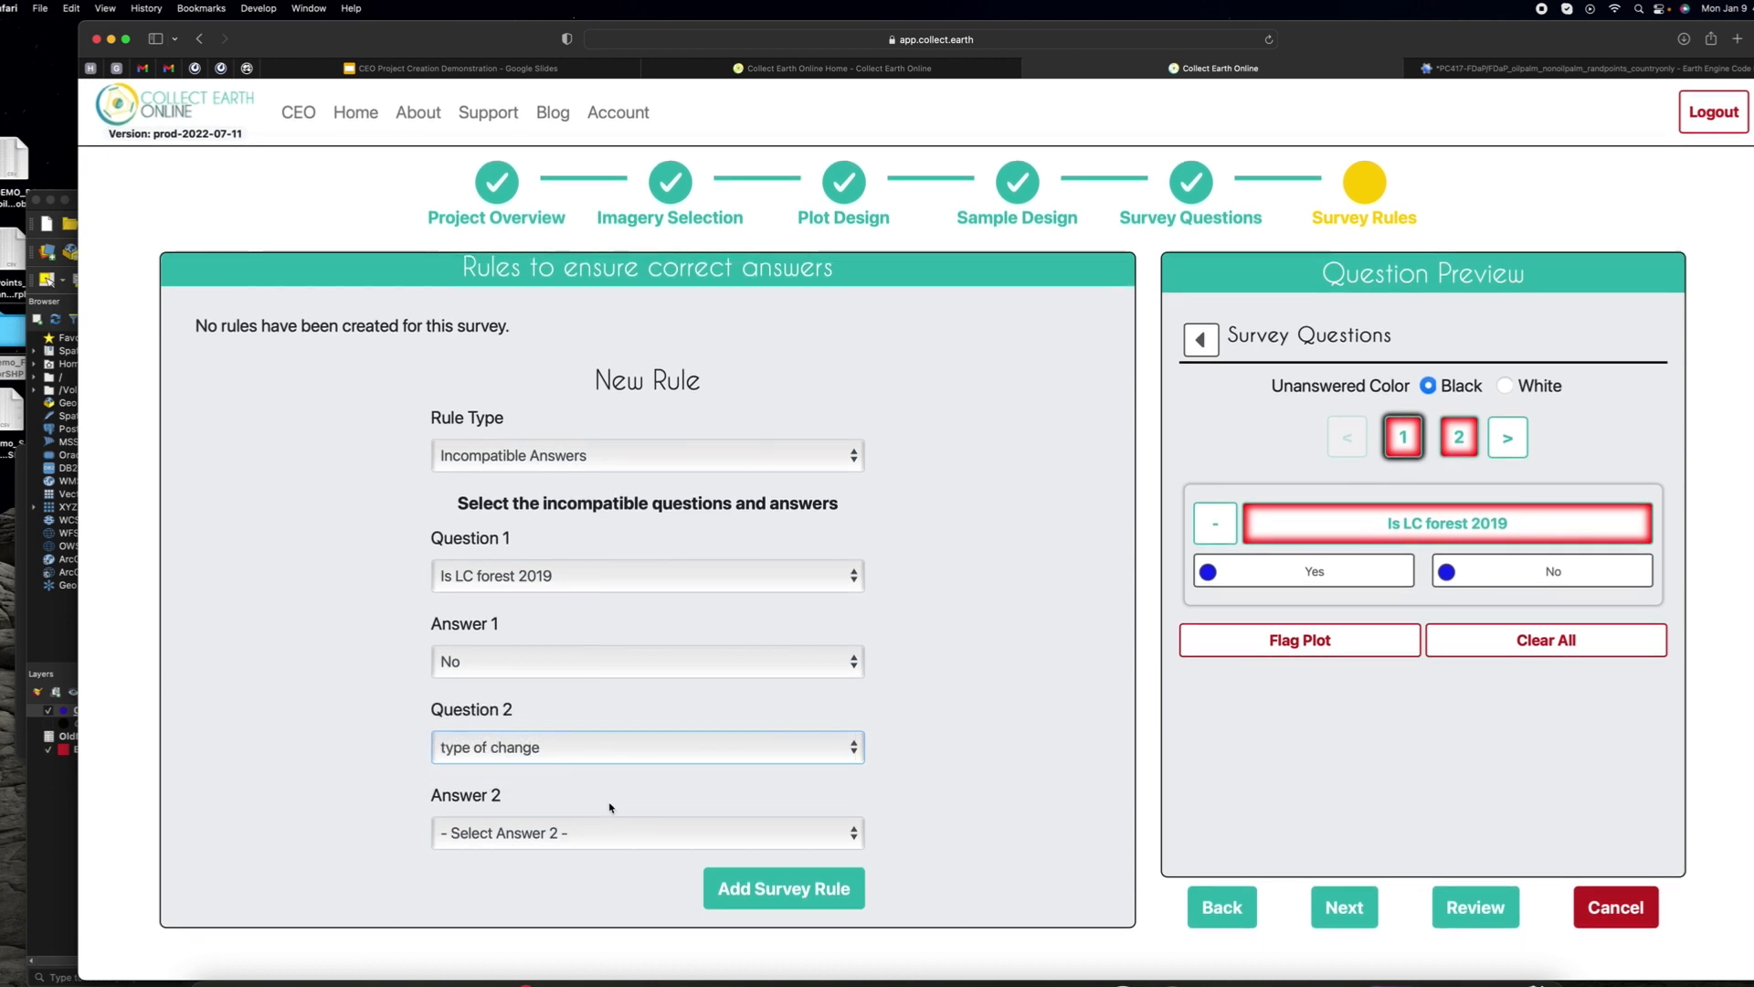
pyautogui.click(565, 834)
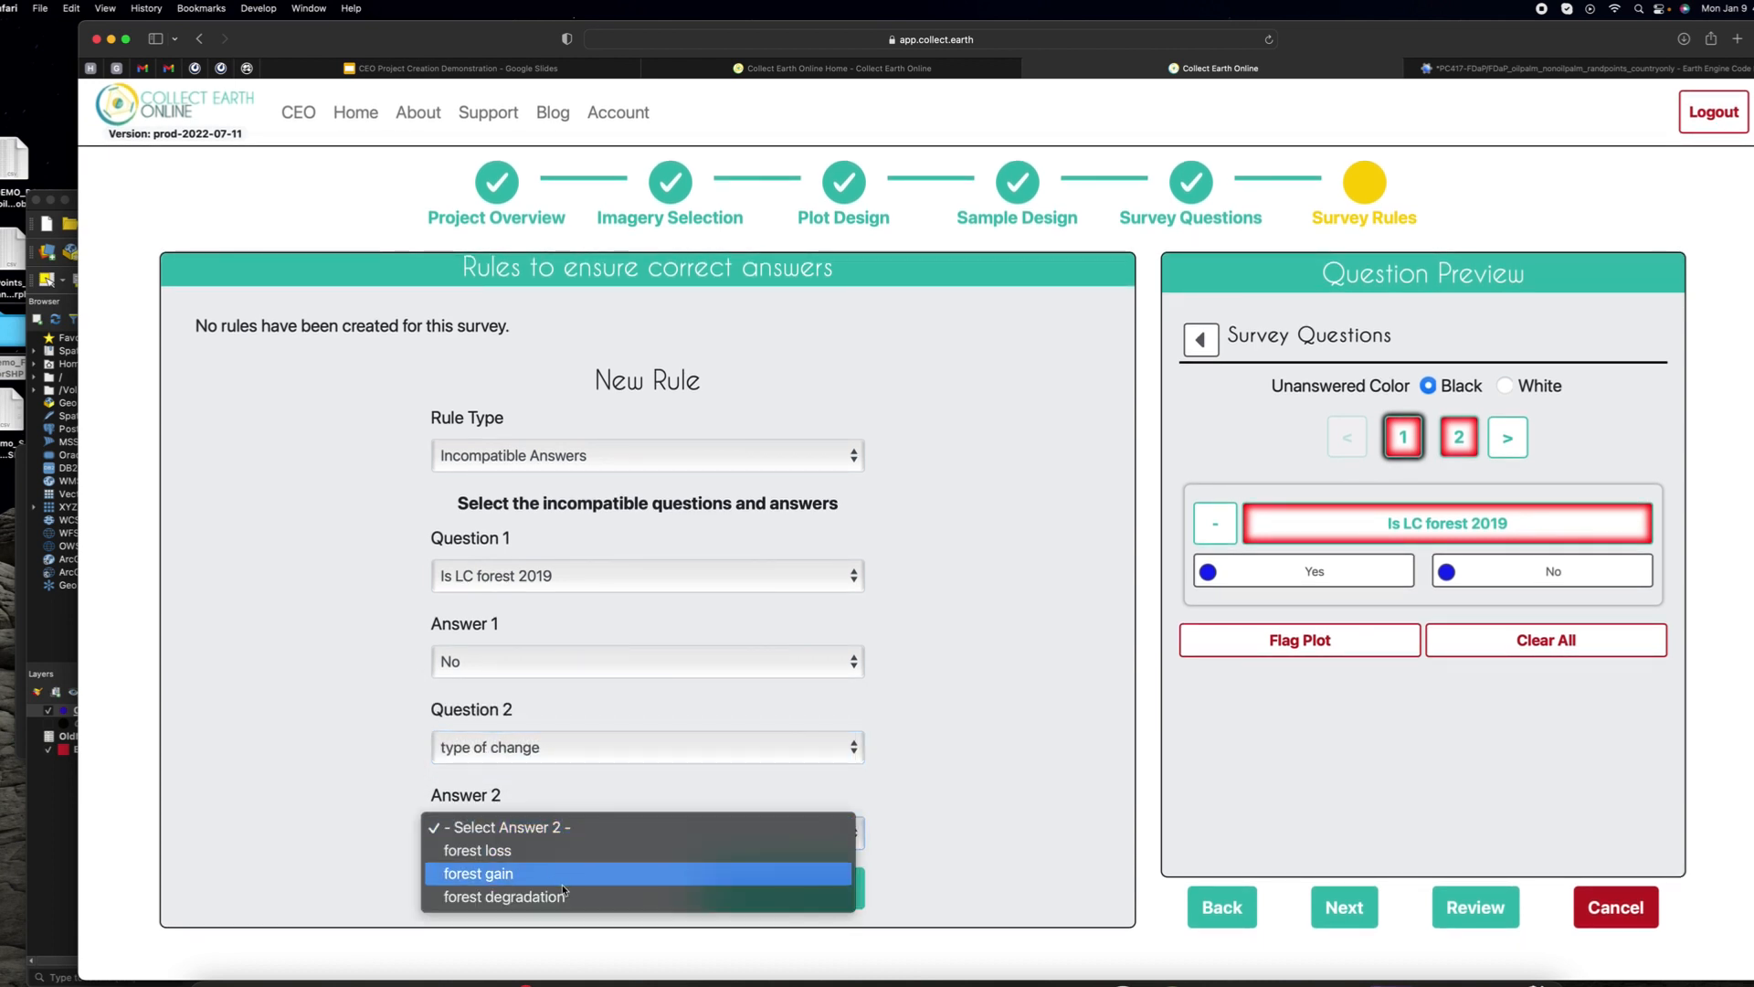
pyautogui.click(555, 852)
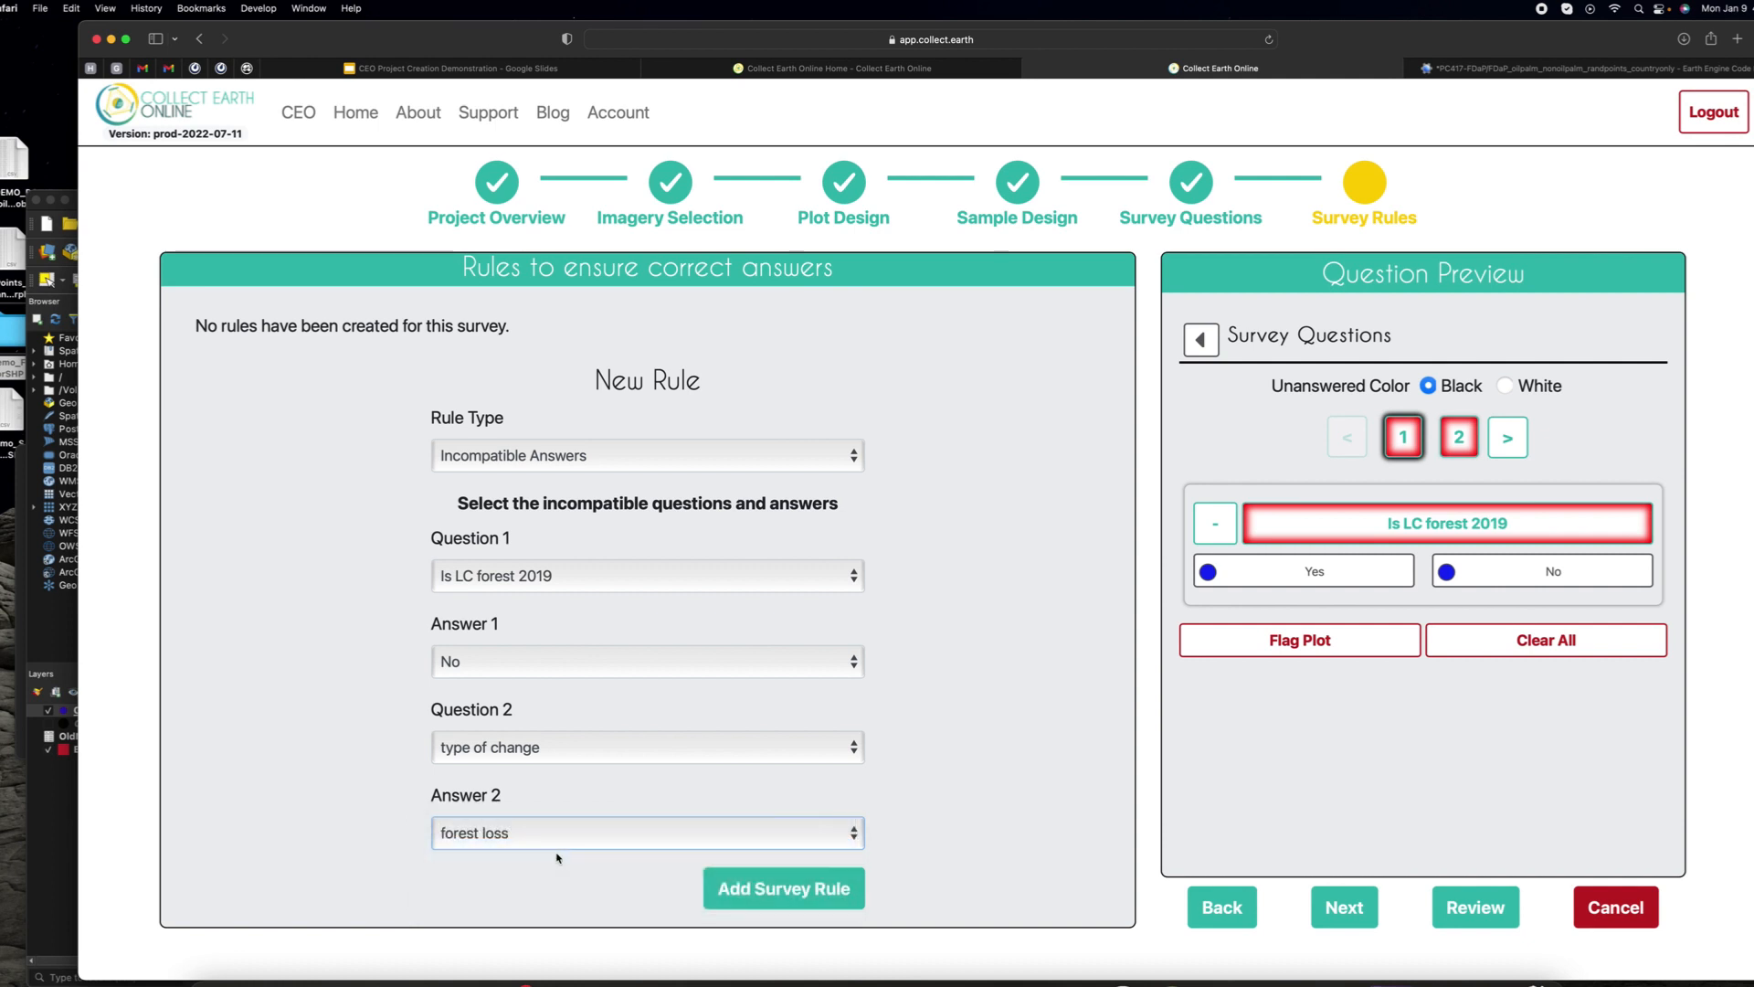
pyautogui.click(779, 892)
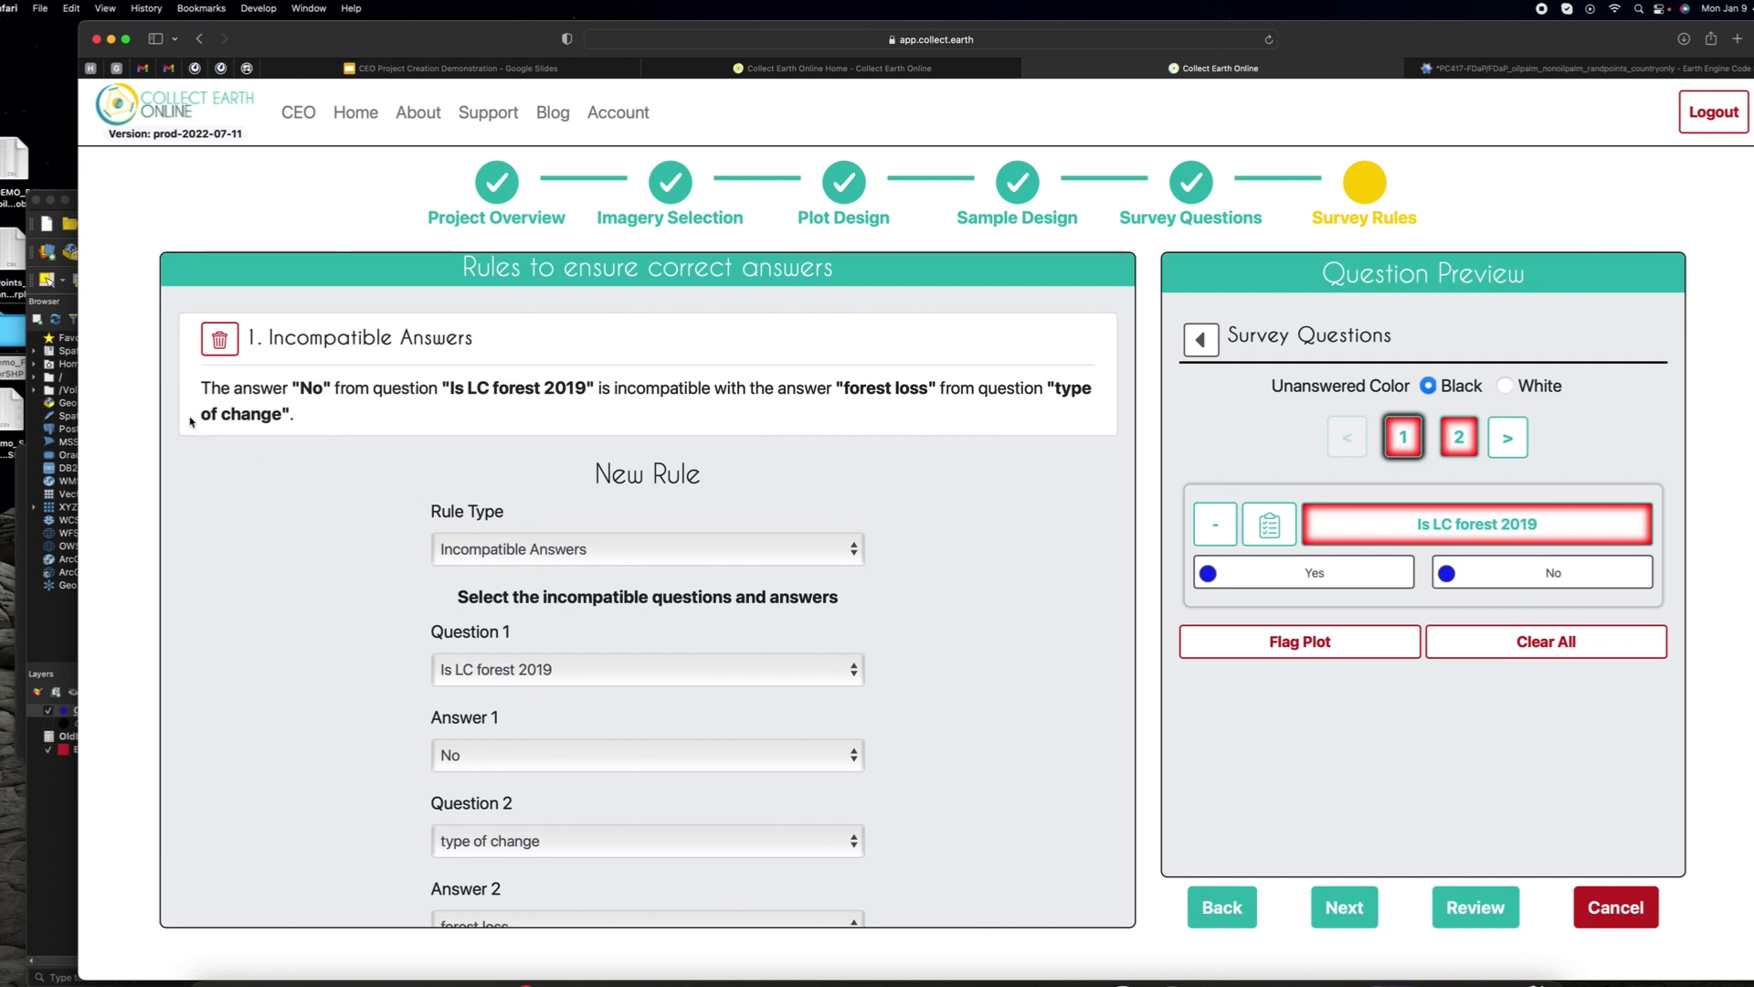
pyautogui.scroll(-1, 453, 427)
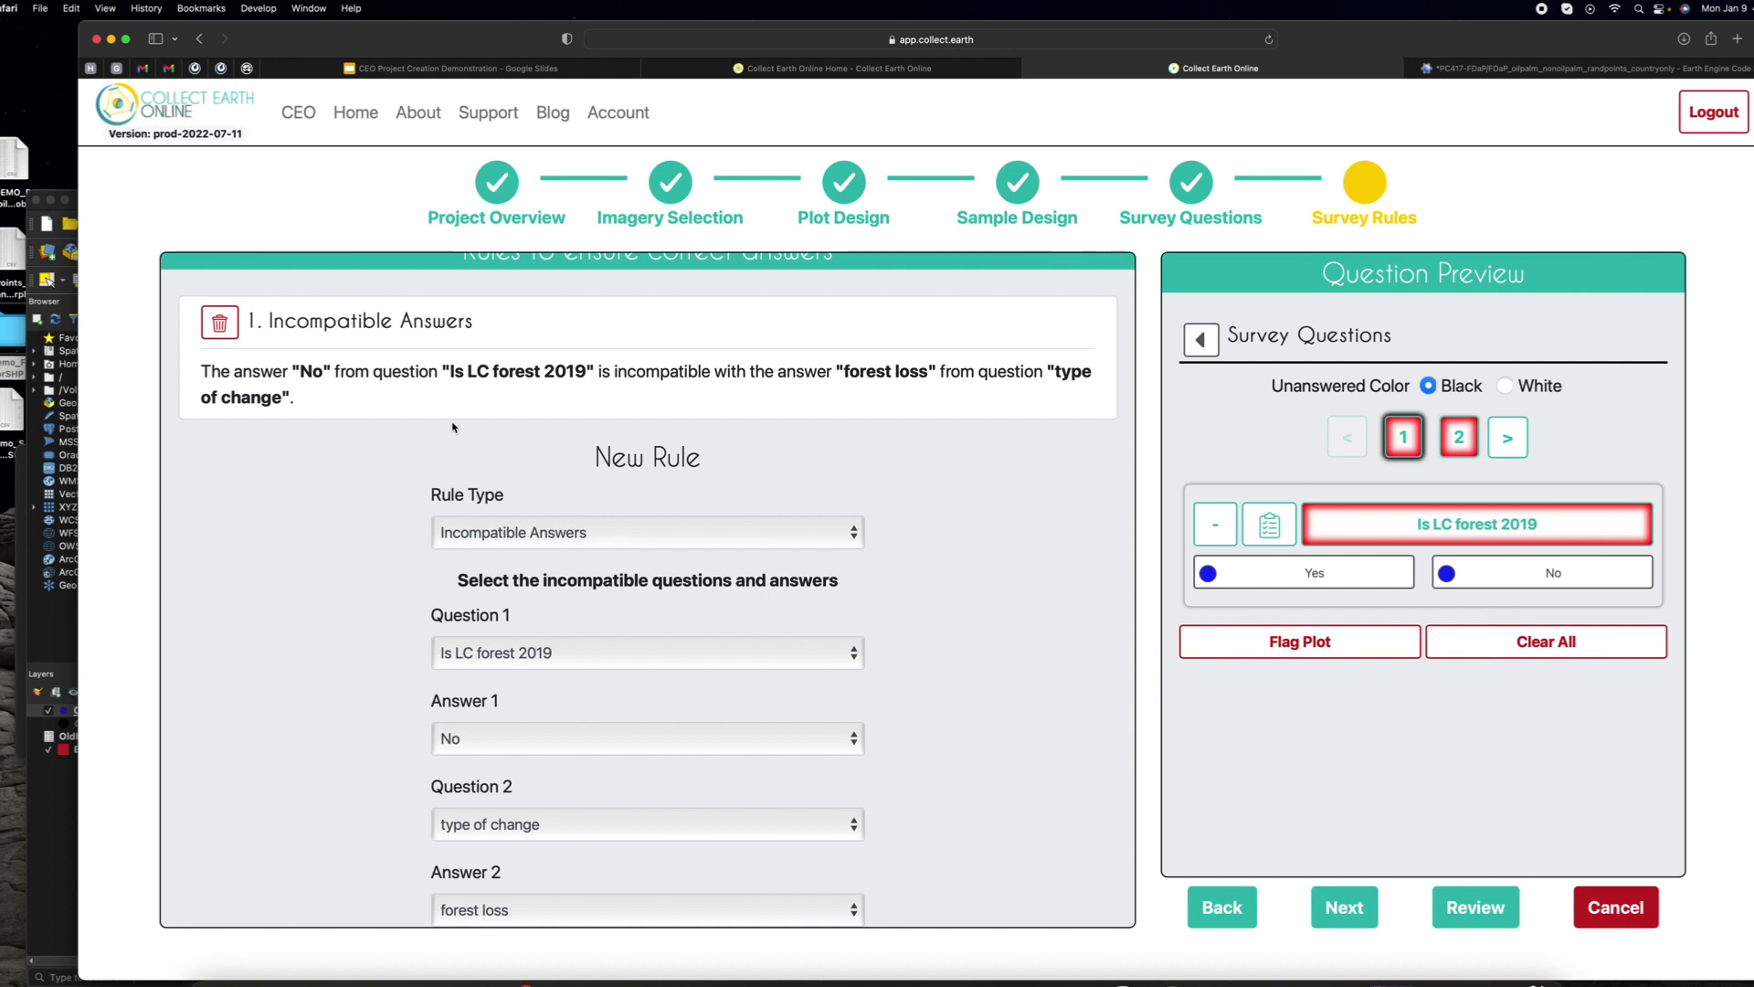
pyautogui.scroll(-2, 653, 530)
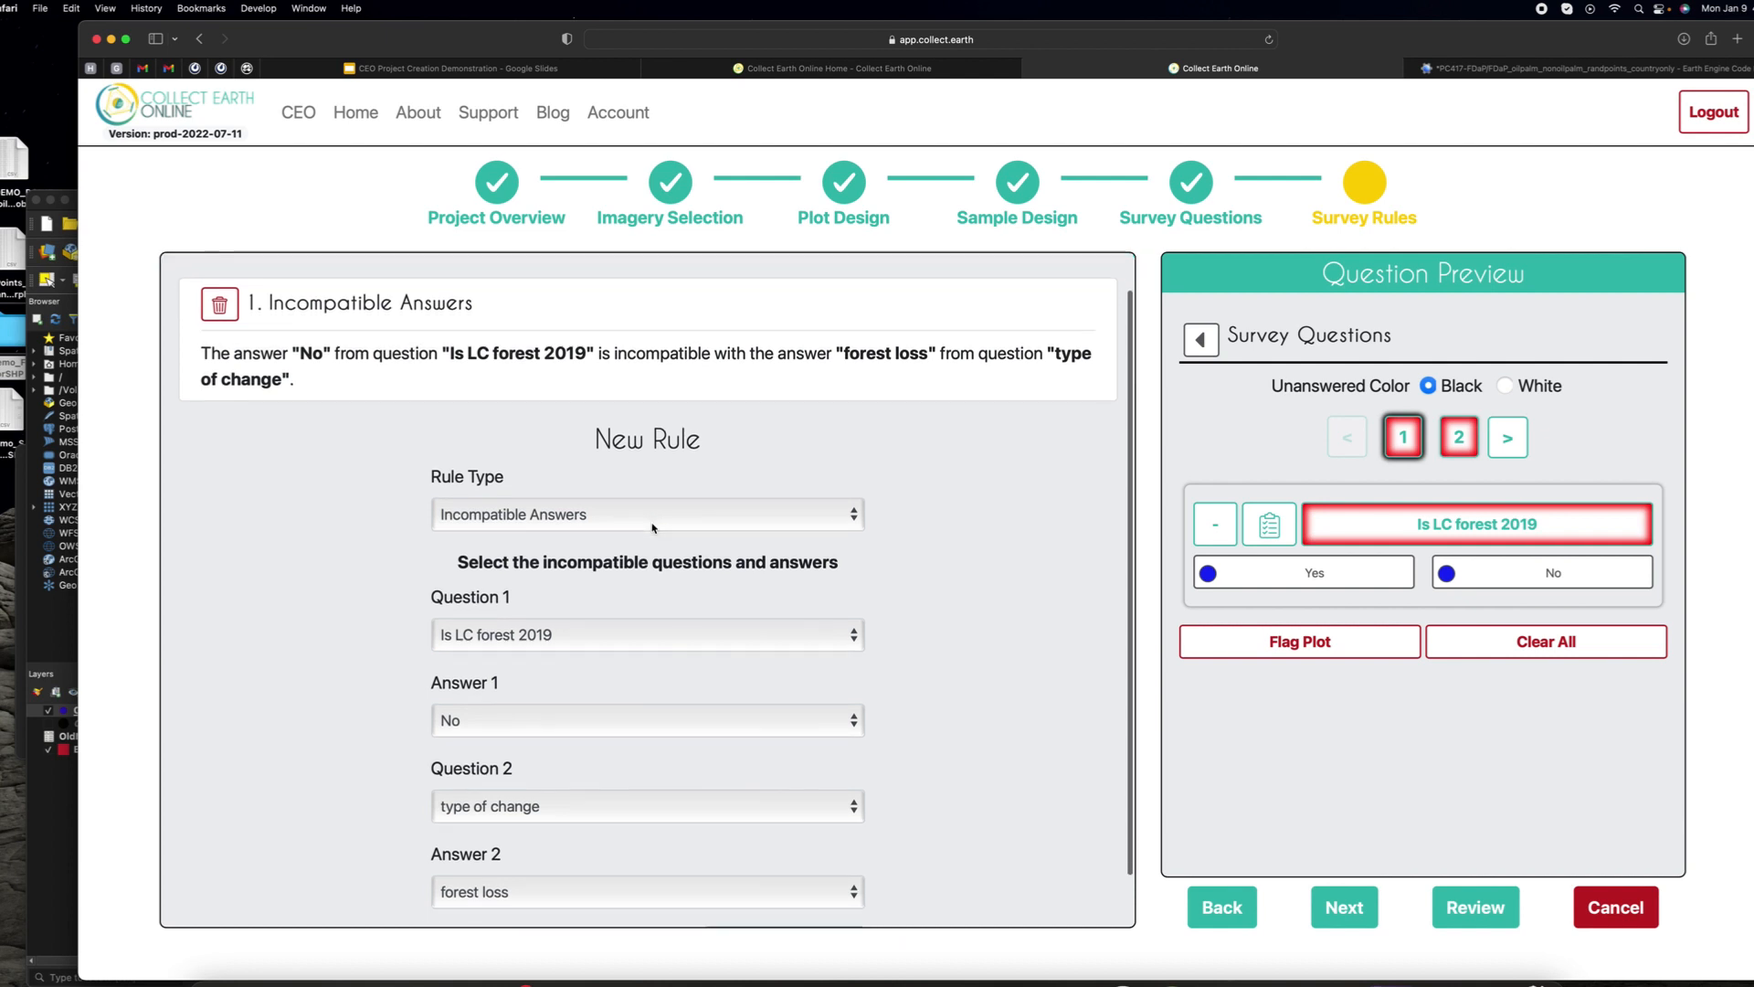
# Step: Open the project review, agree to the Terms of Service, and create the CEO Demo project
pyautogui.click(628, 461)
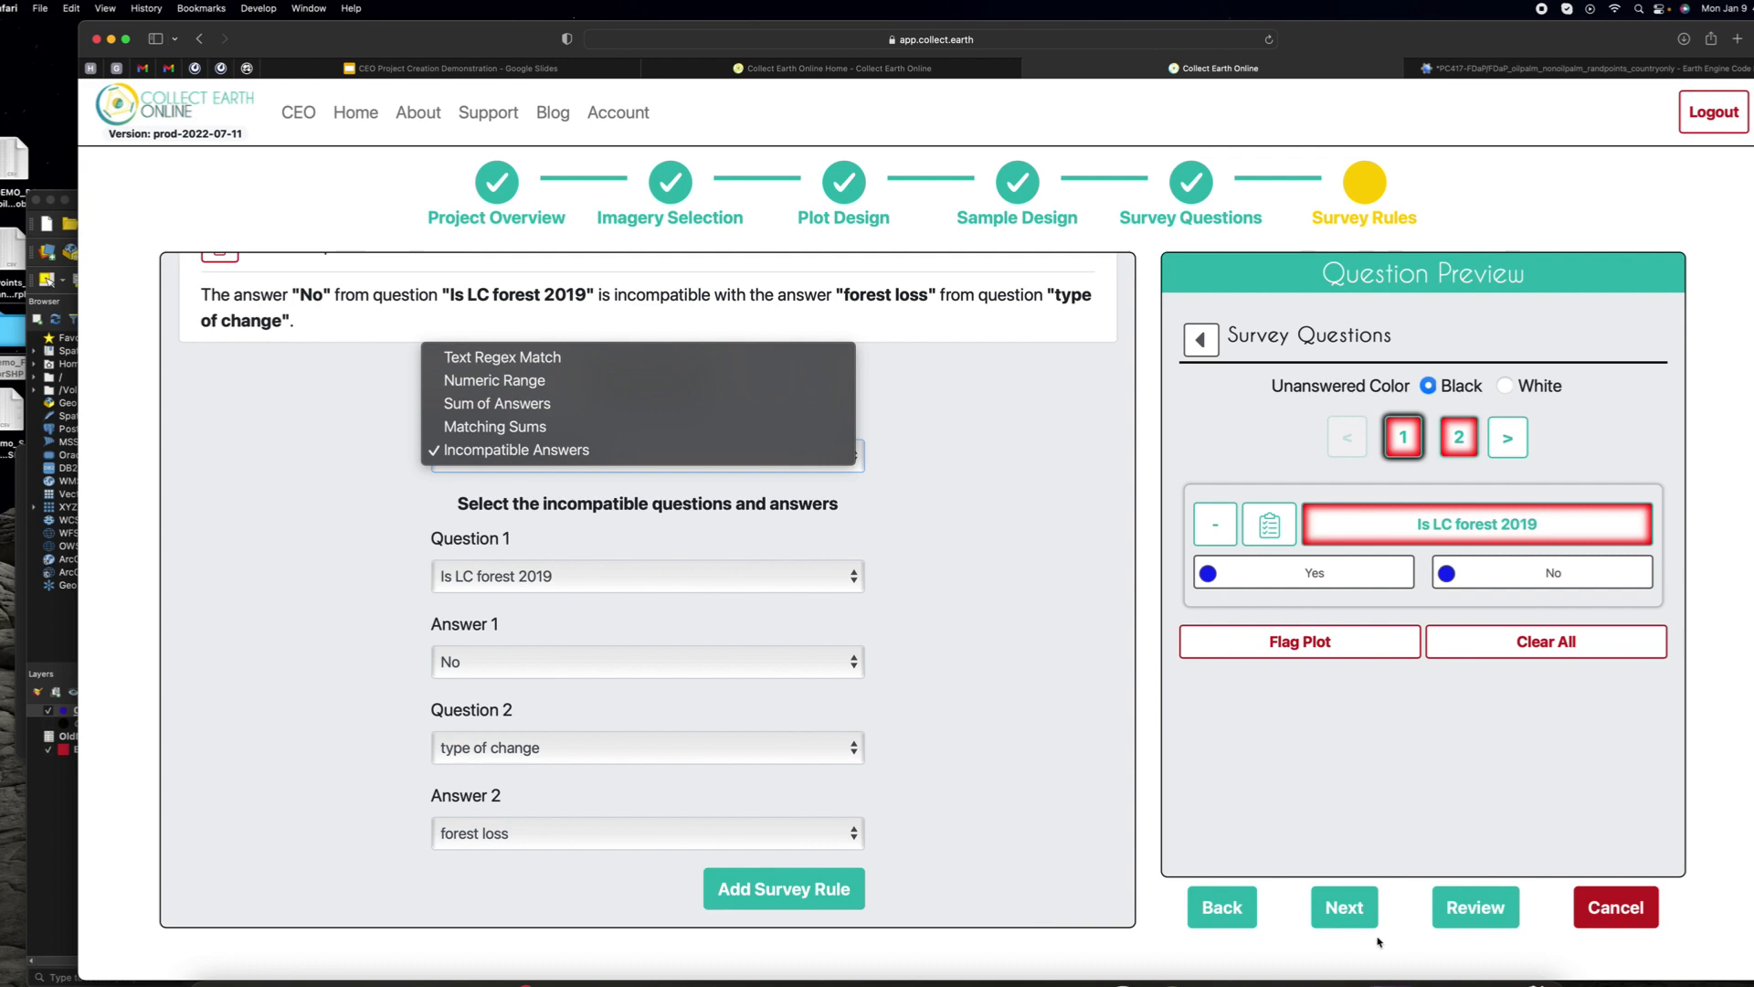
pyautogui.click(1471, 921)
pyautogui.click(1471, 921)
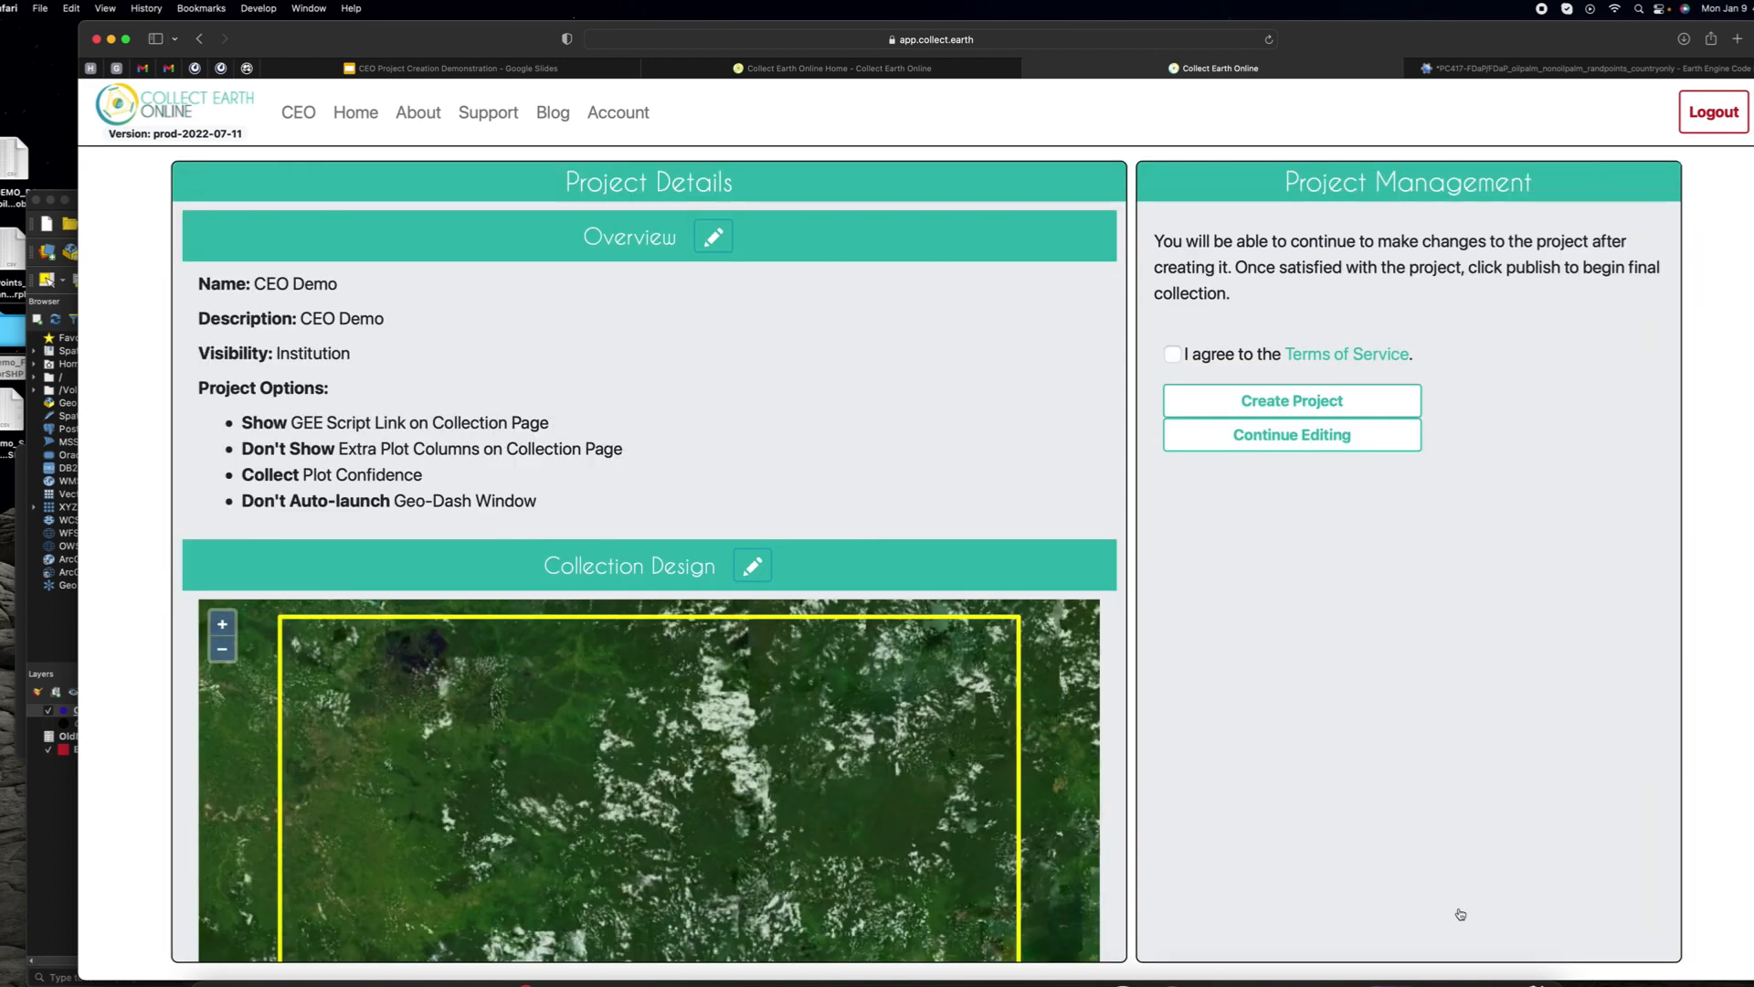
pyautogui.click(1173, 354)
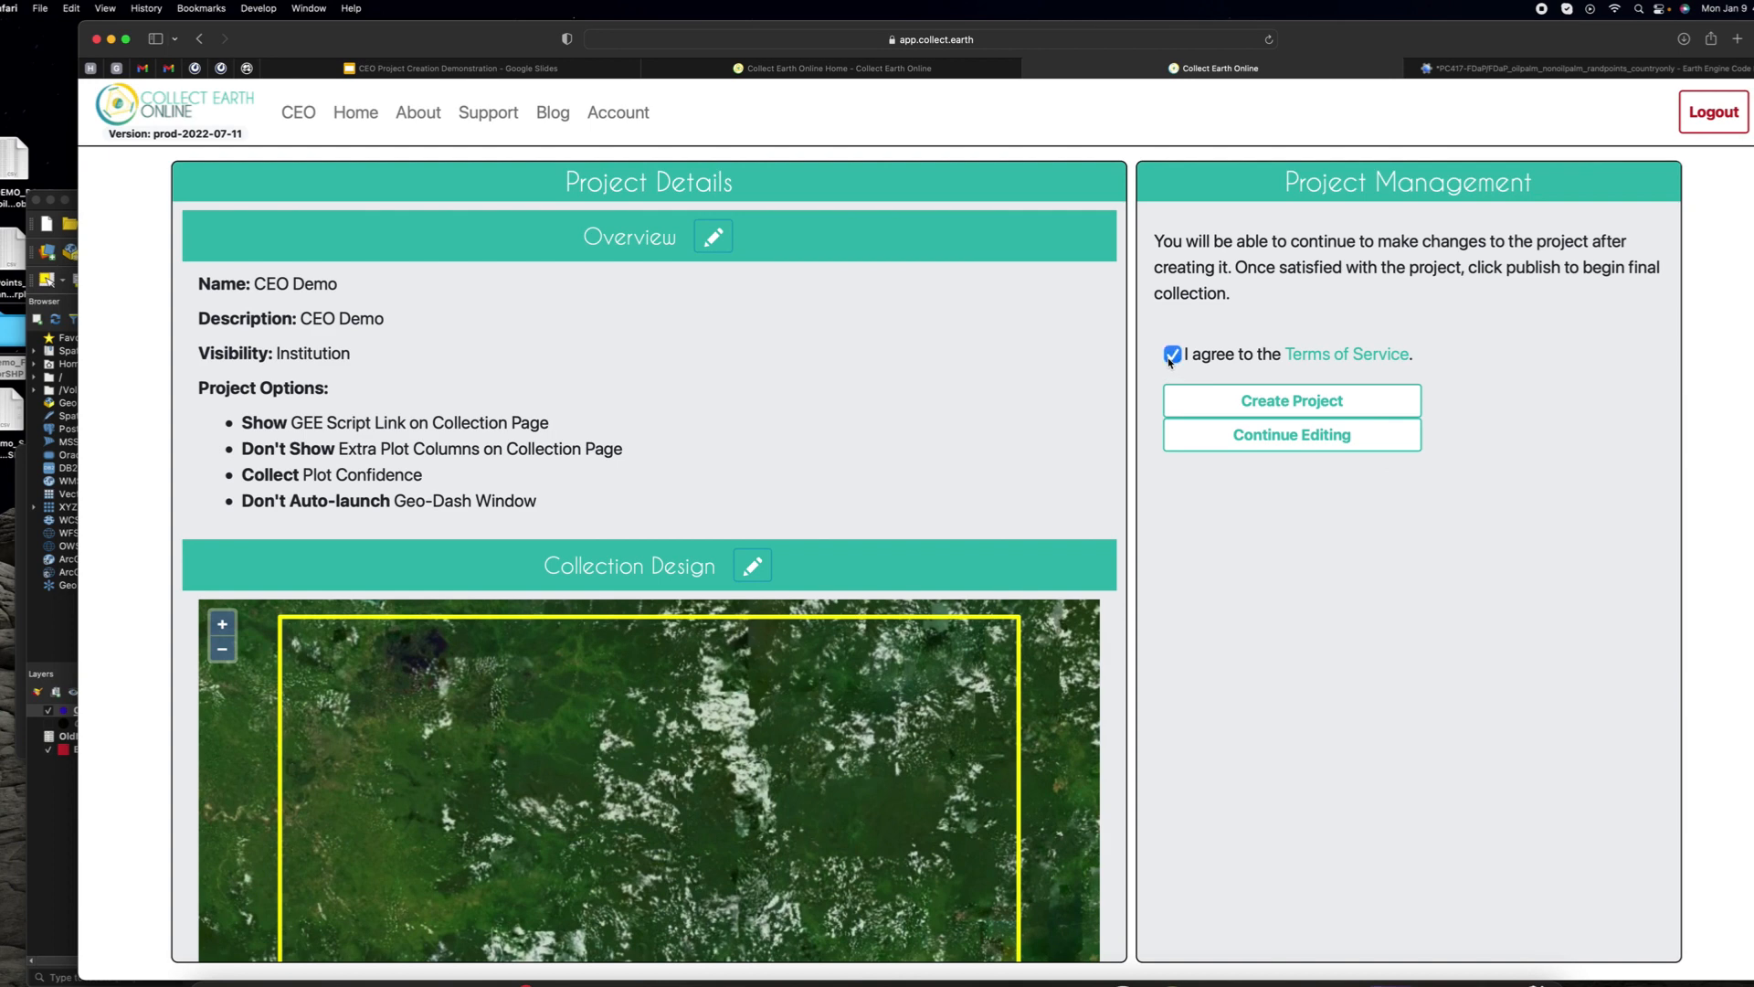
pyautogui.click(1249, 408)
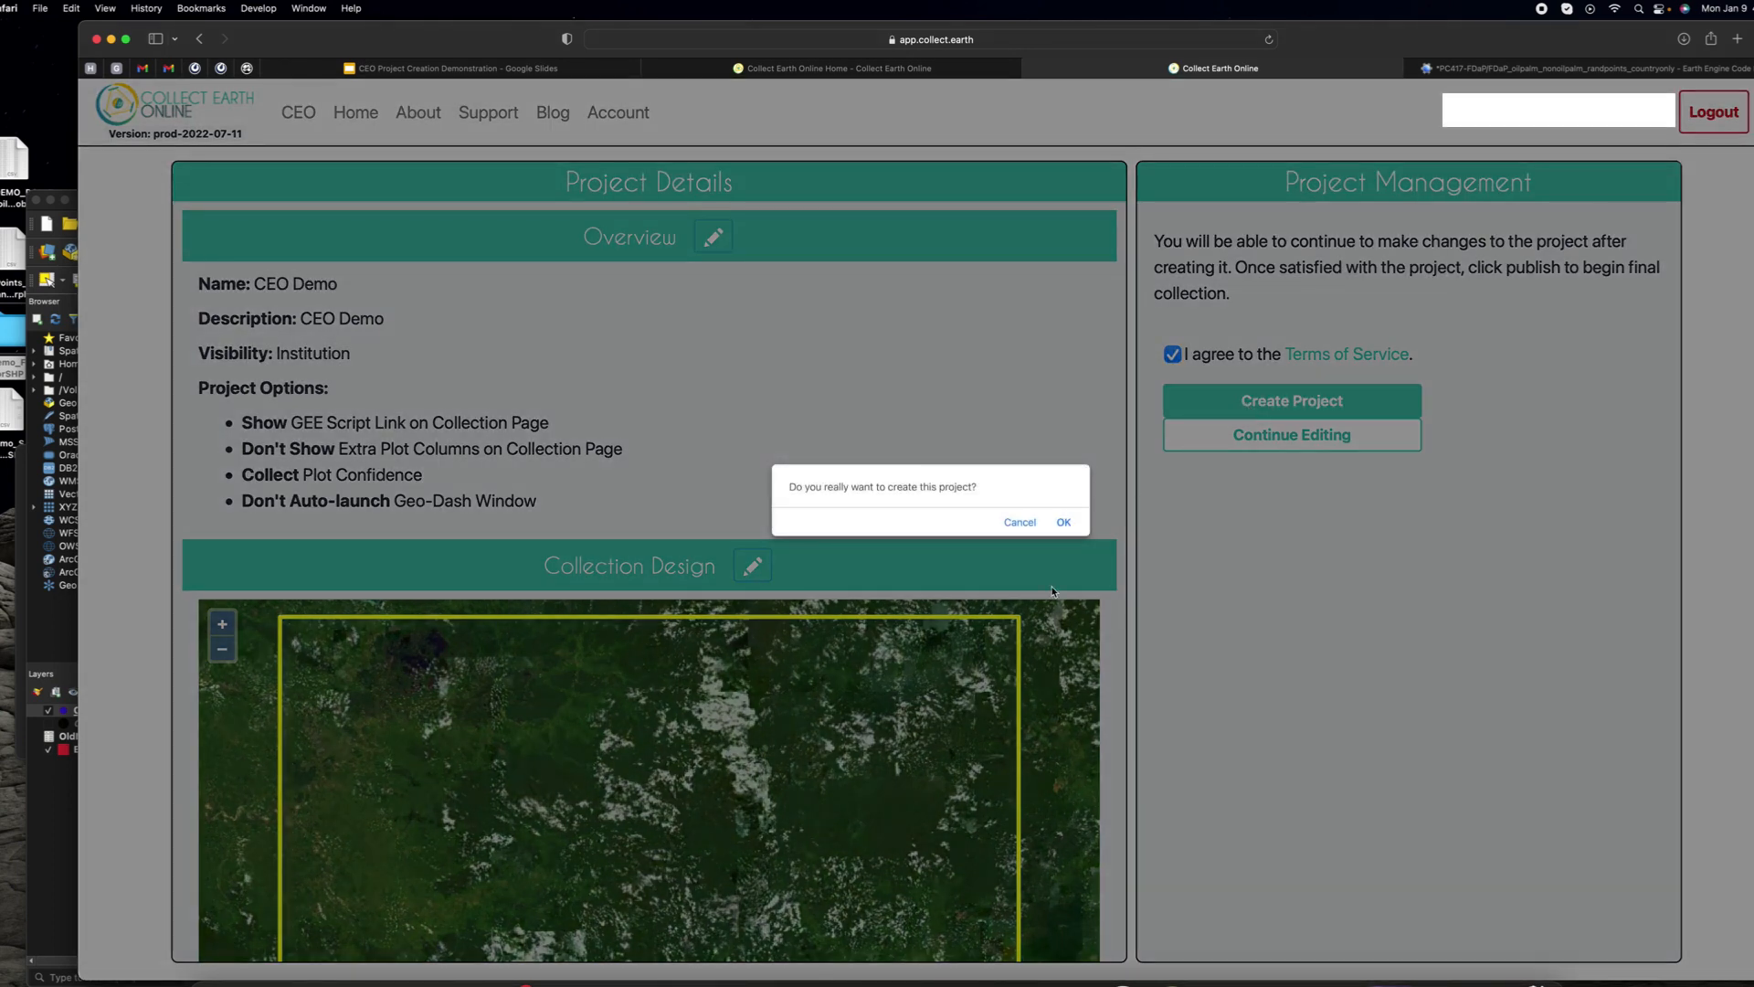
pyautogui.click(1065, 524)
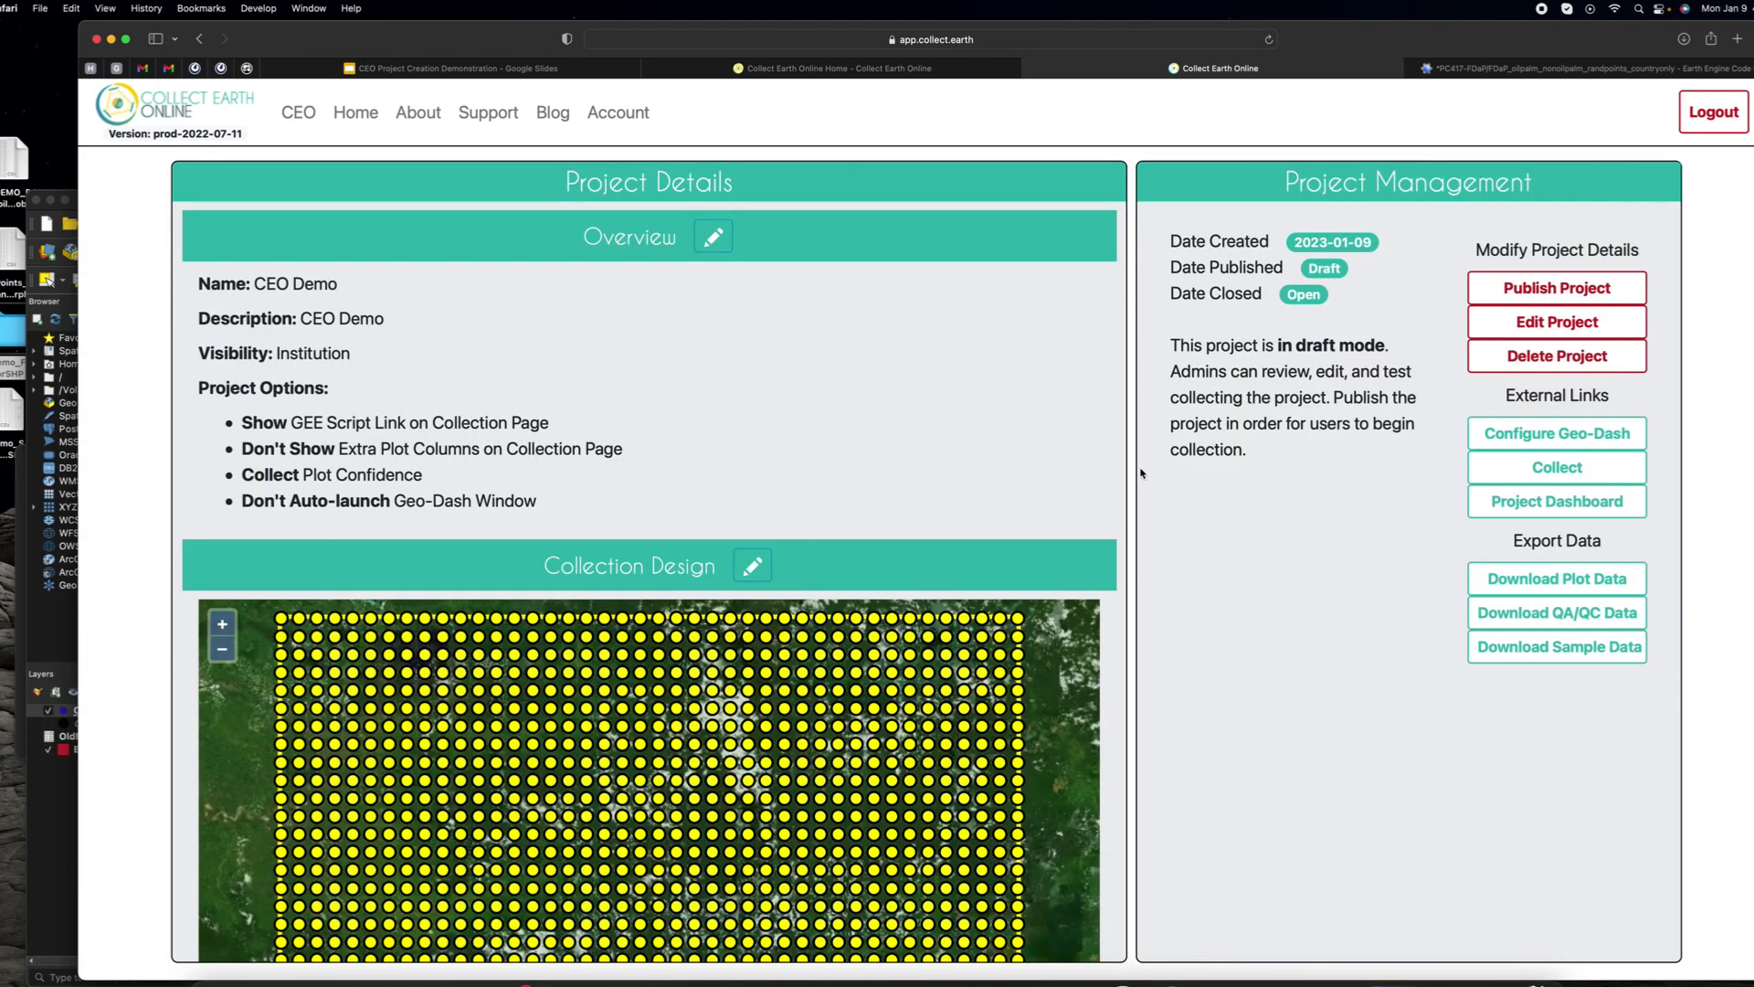
# Step: Review the CEO Demo project details, including the overview, plot map, plot and sample design, survey questions and survey rules
pyautogui.scroll(-5, 1124, 585)
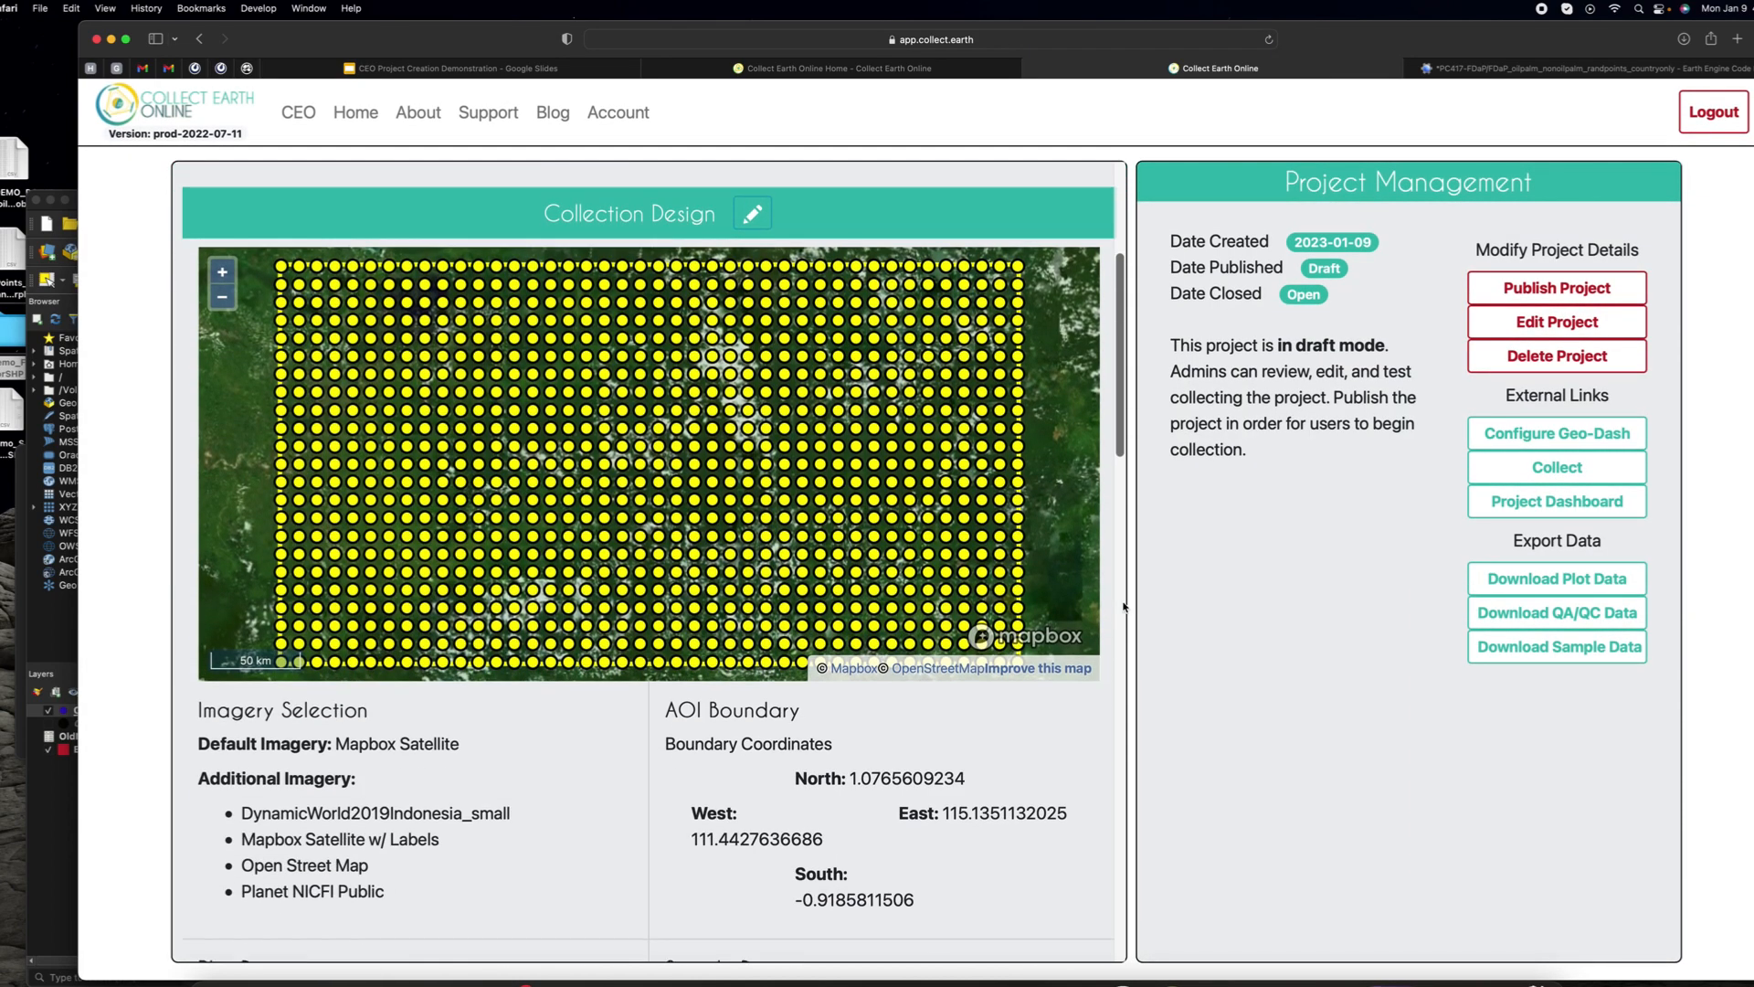
pyautogui.scroll(-2, 614, 516)
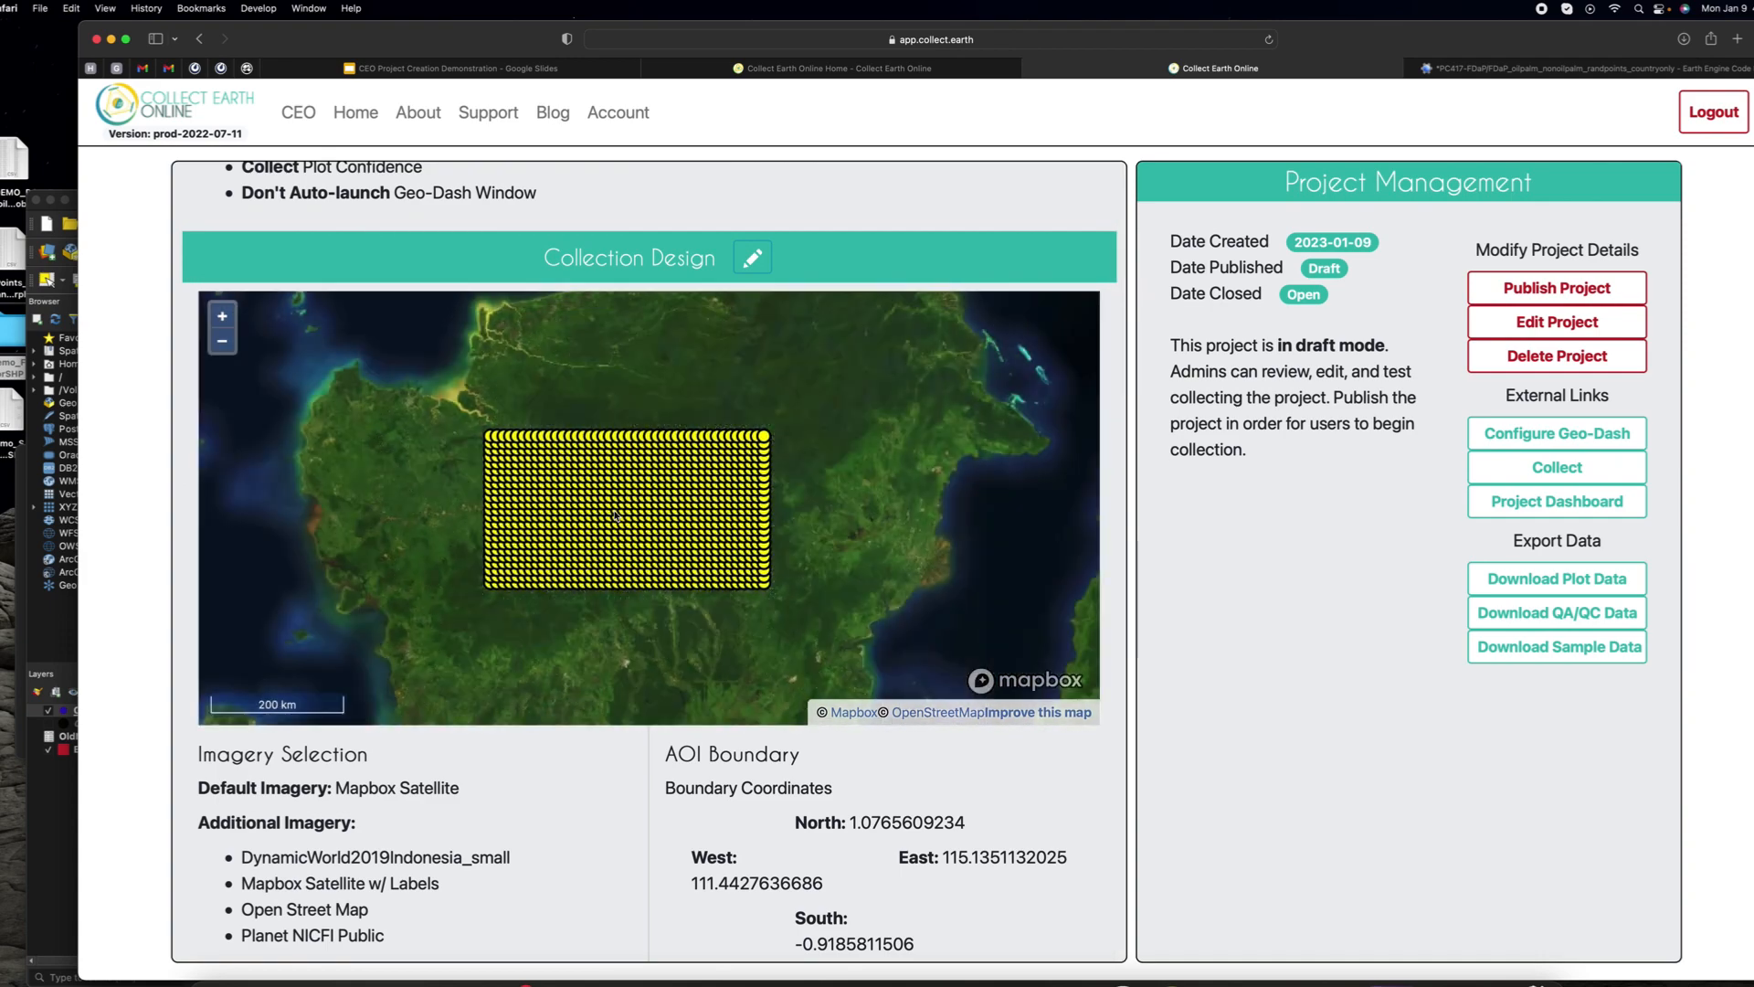
pyautogui.scroll(2, 615, 517)
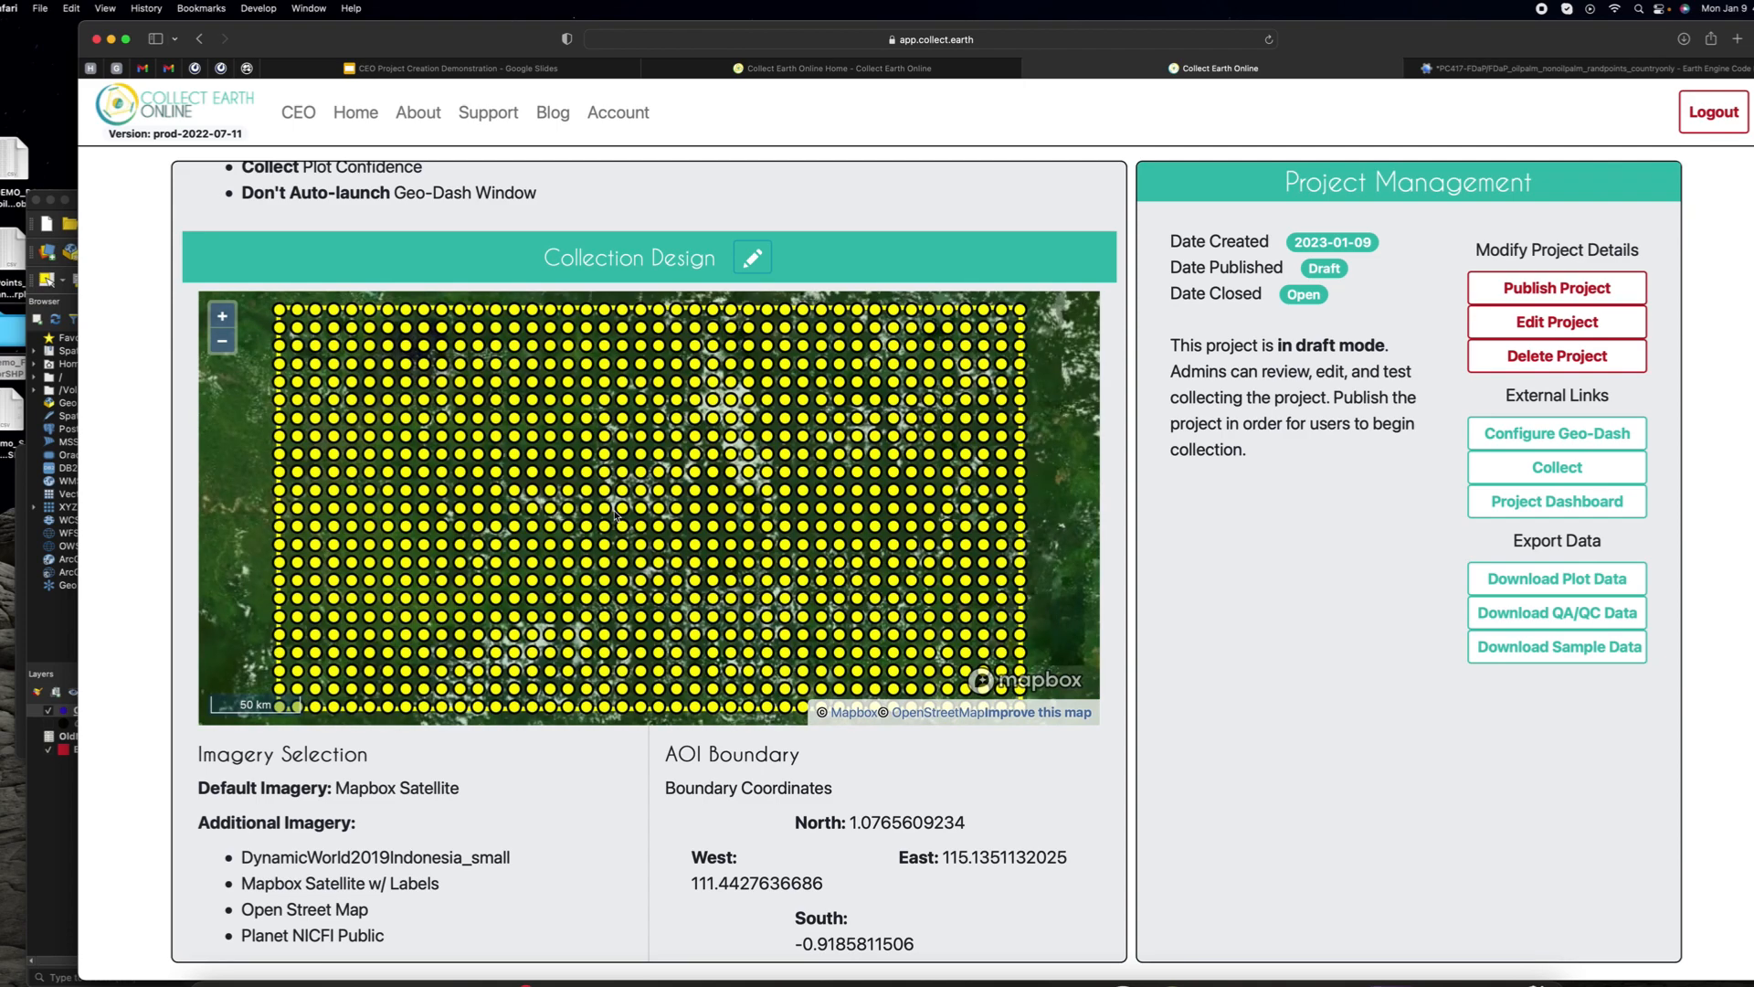
pyautogui.scroll(4, 1120, 487)
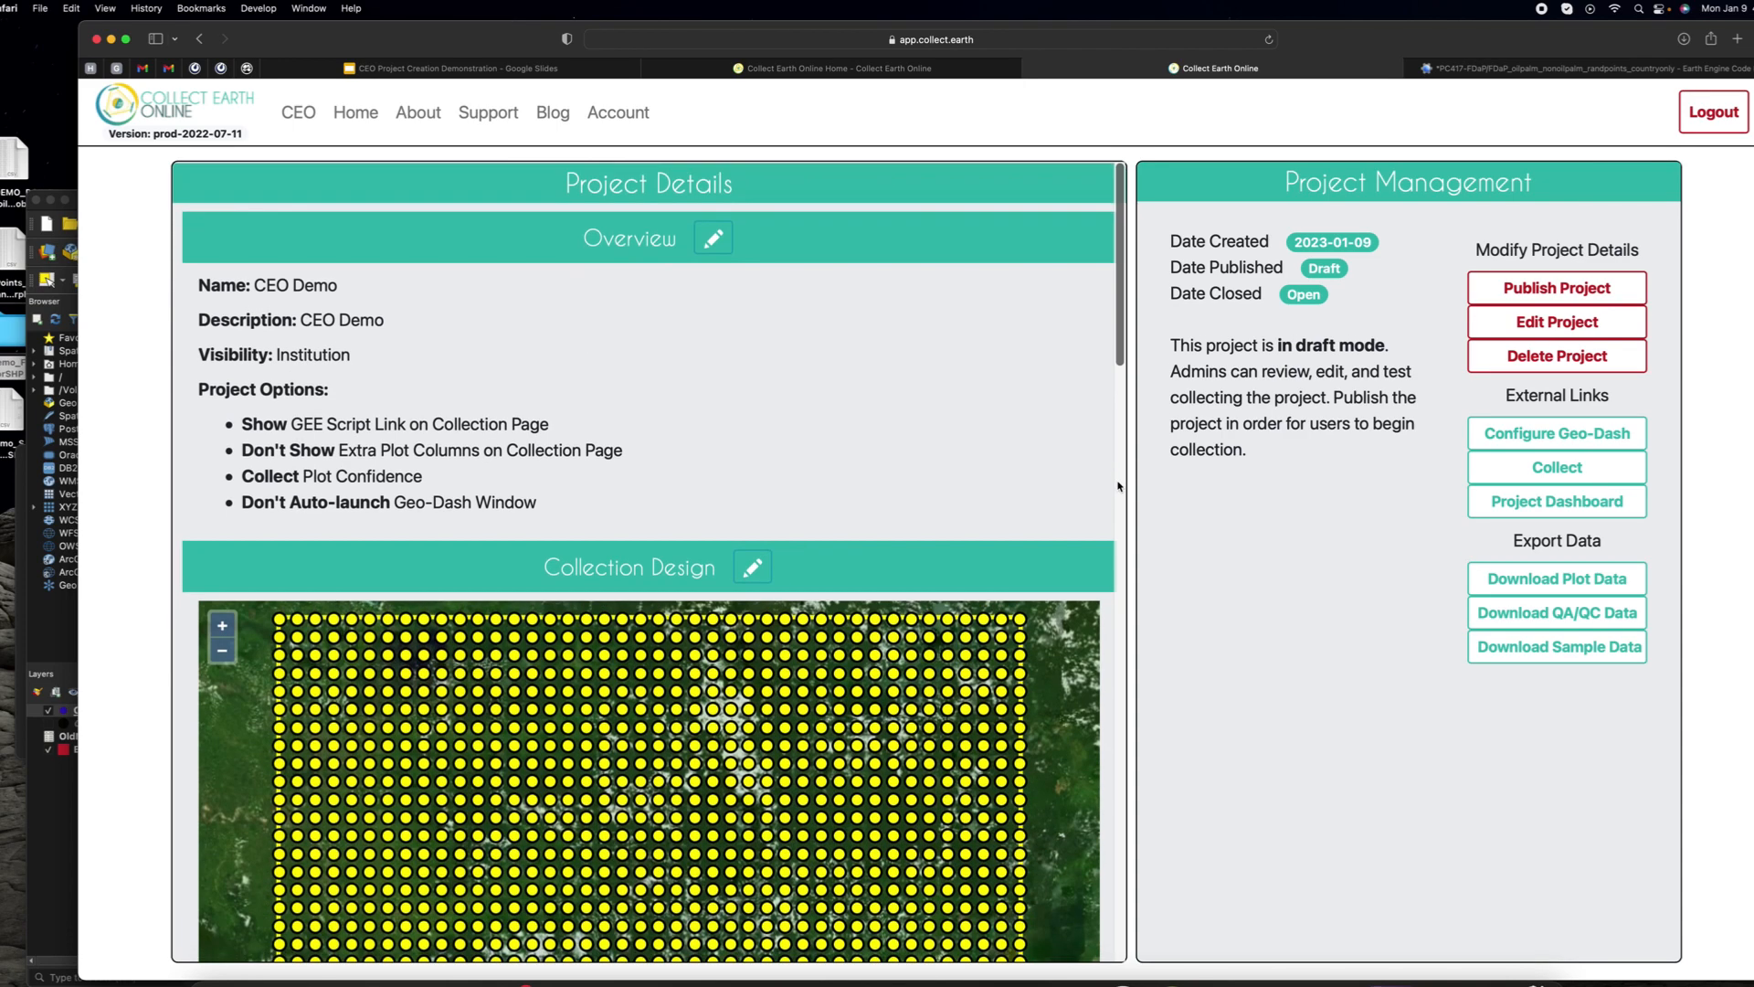
pyautogui.scroll(-5, 1120, 487)
pyautogui.scroll(-5, 434, 684)
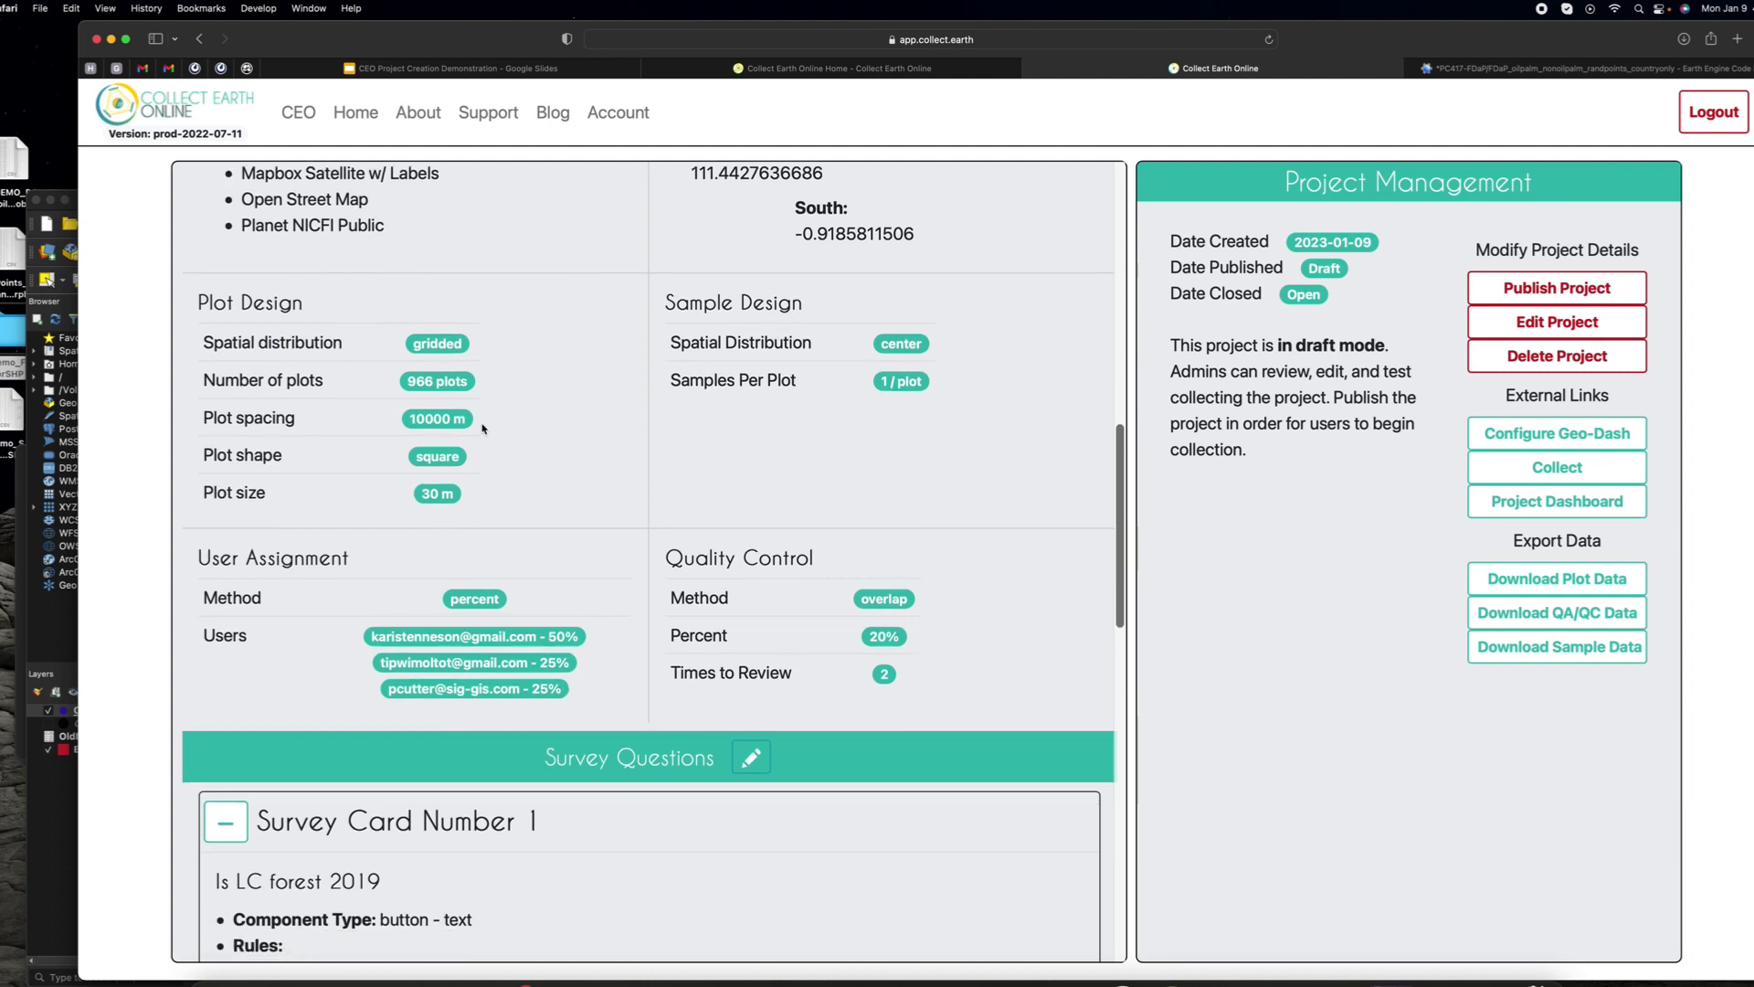
pyautogui.scroll(-12, 501, 639)
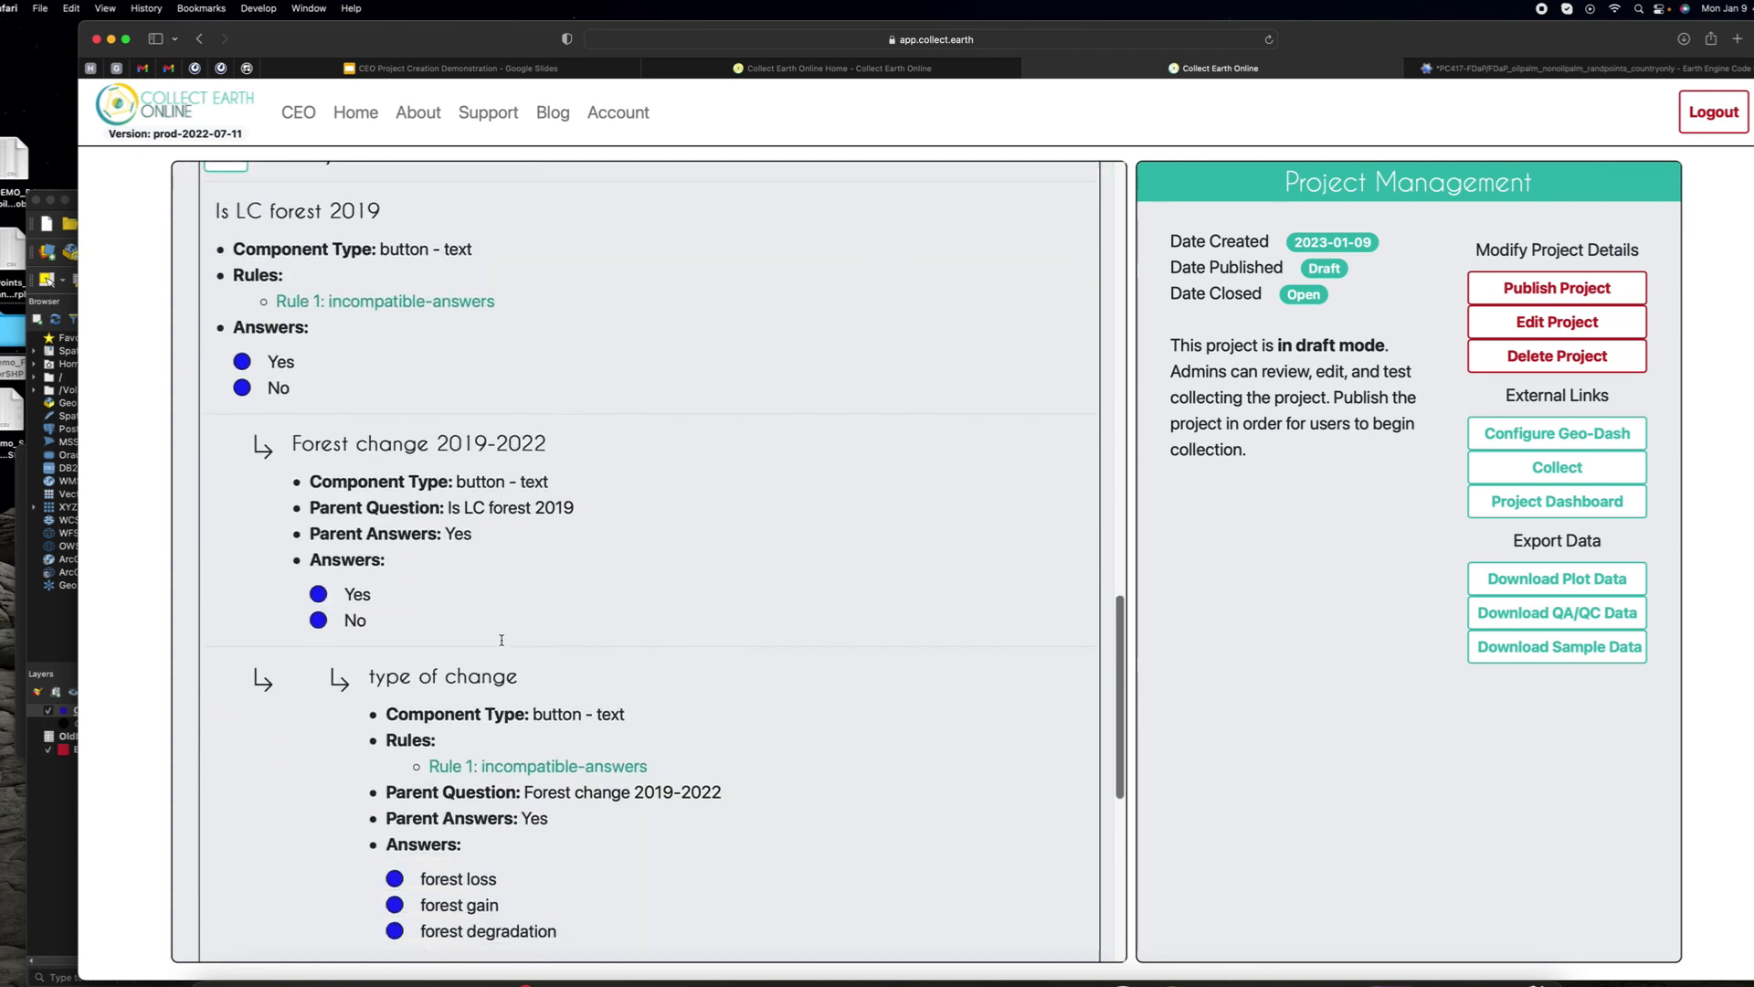
pyautogui.scroll(-3, 502, 638)
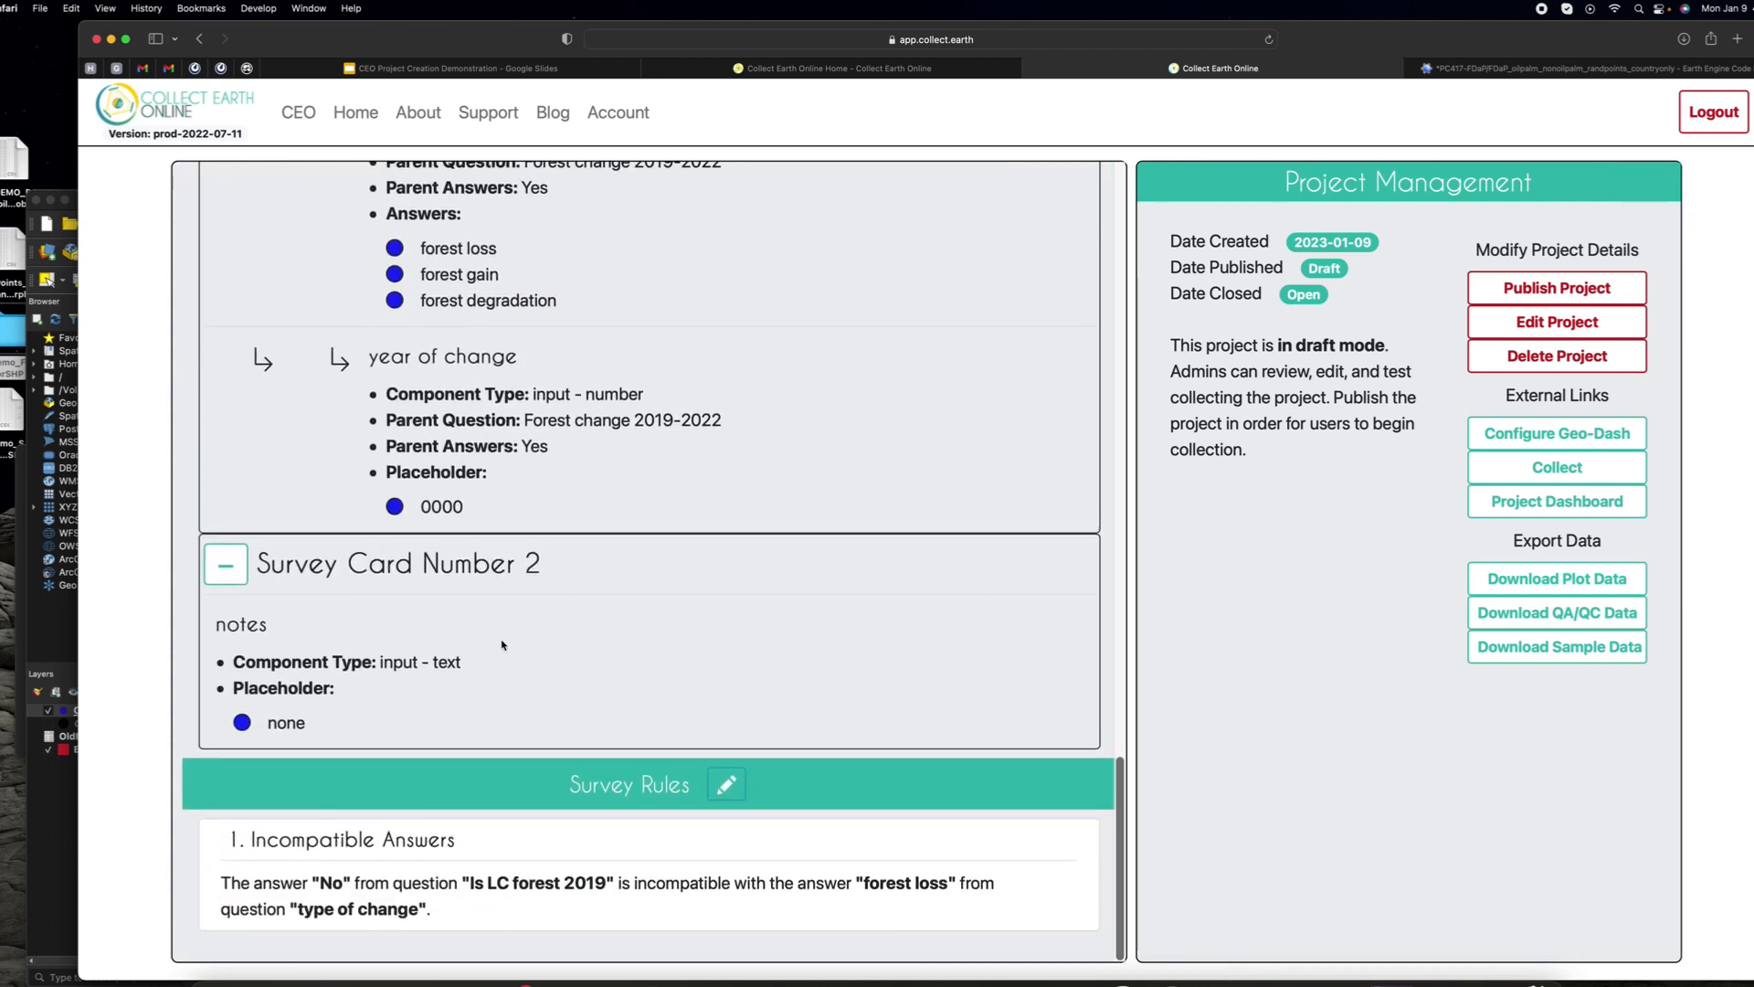
pyautogui.scroll(20, 914, 640)
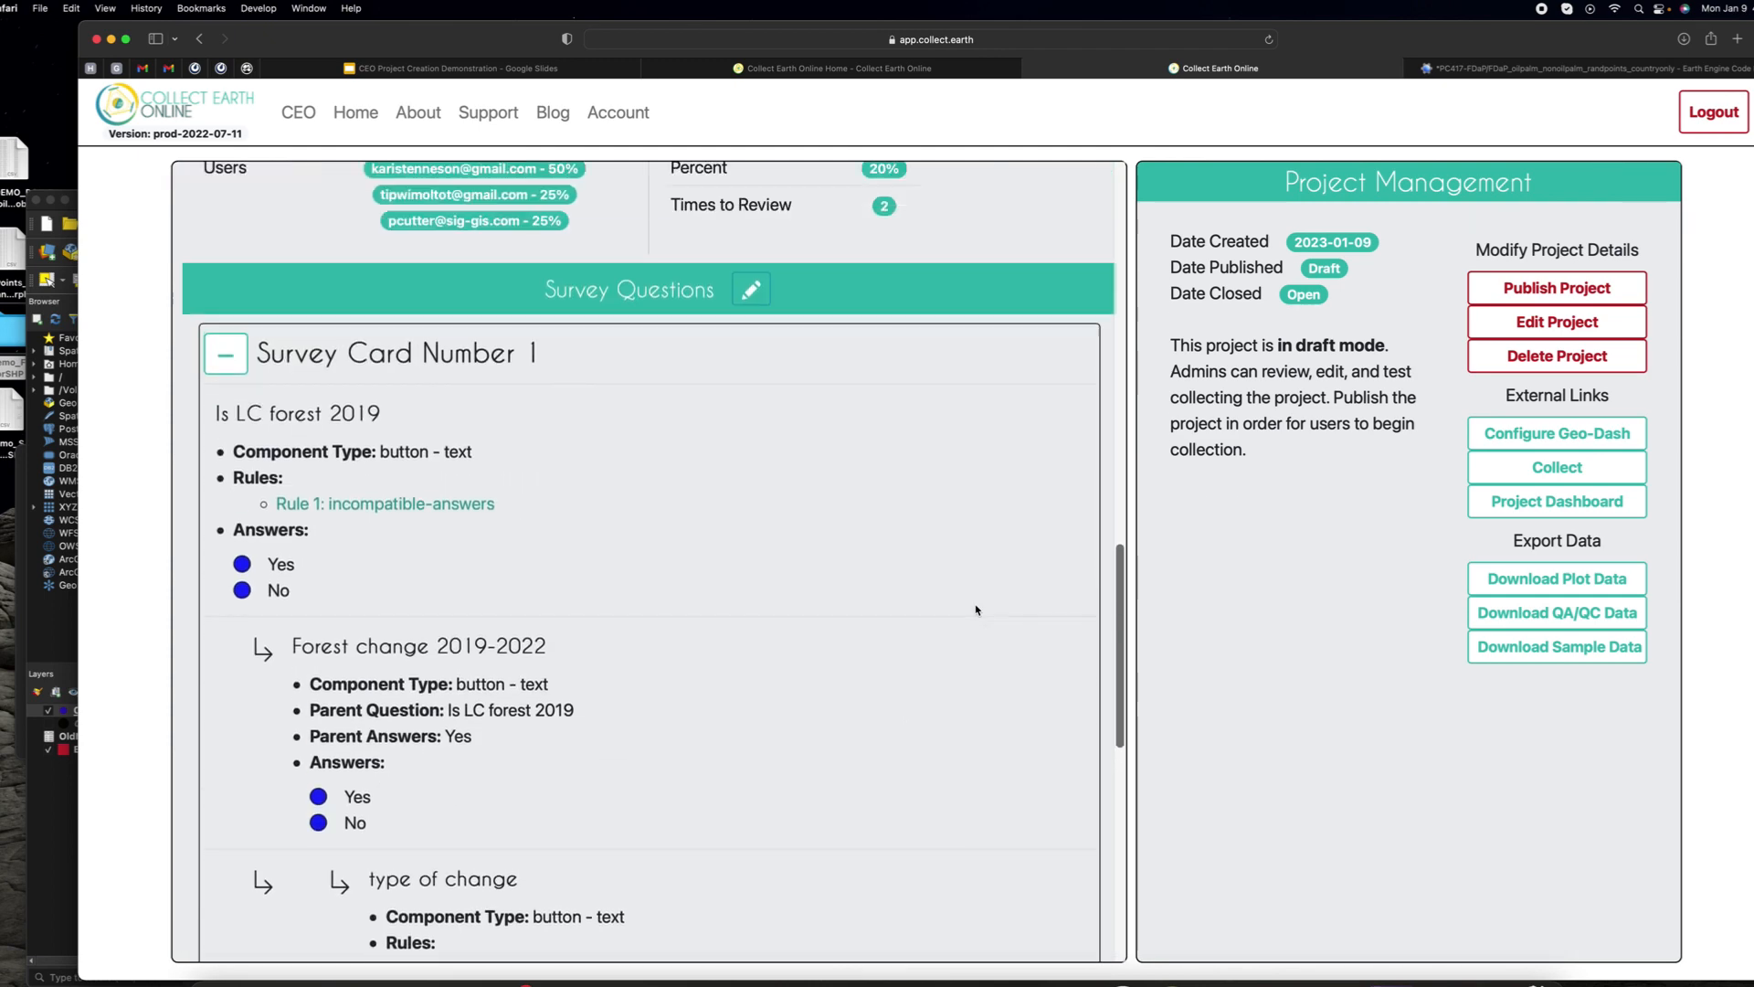
pyautogui.scroll(2, 976, 609)
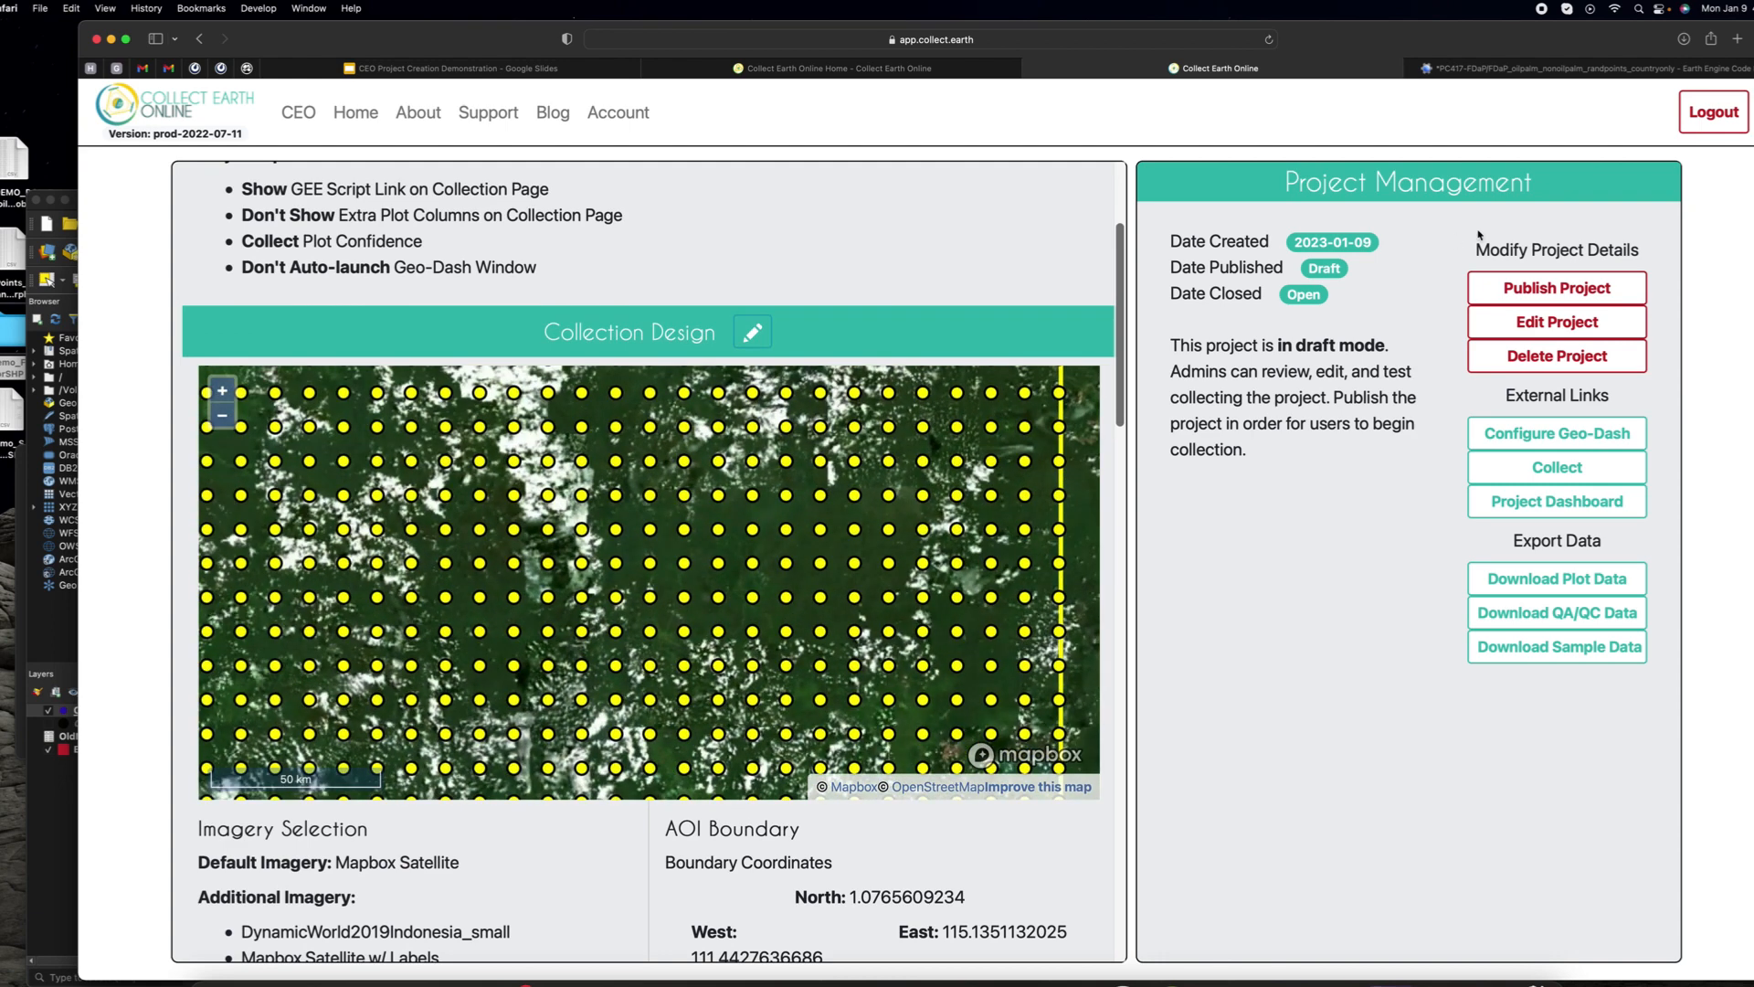
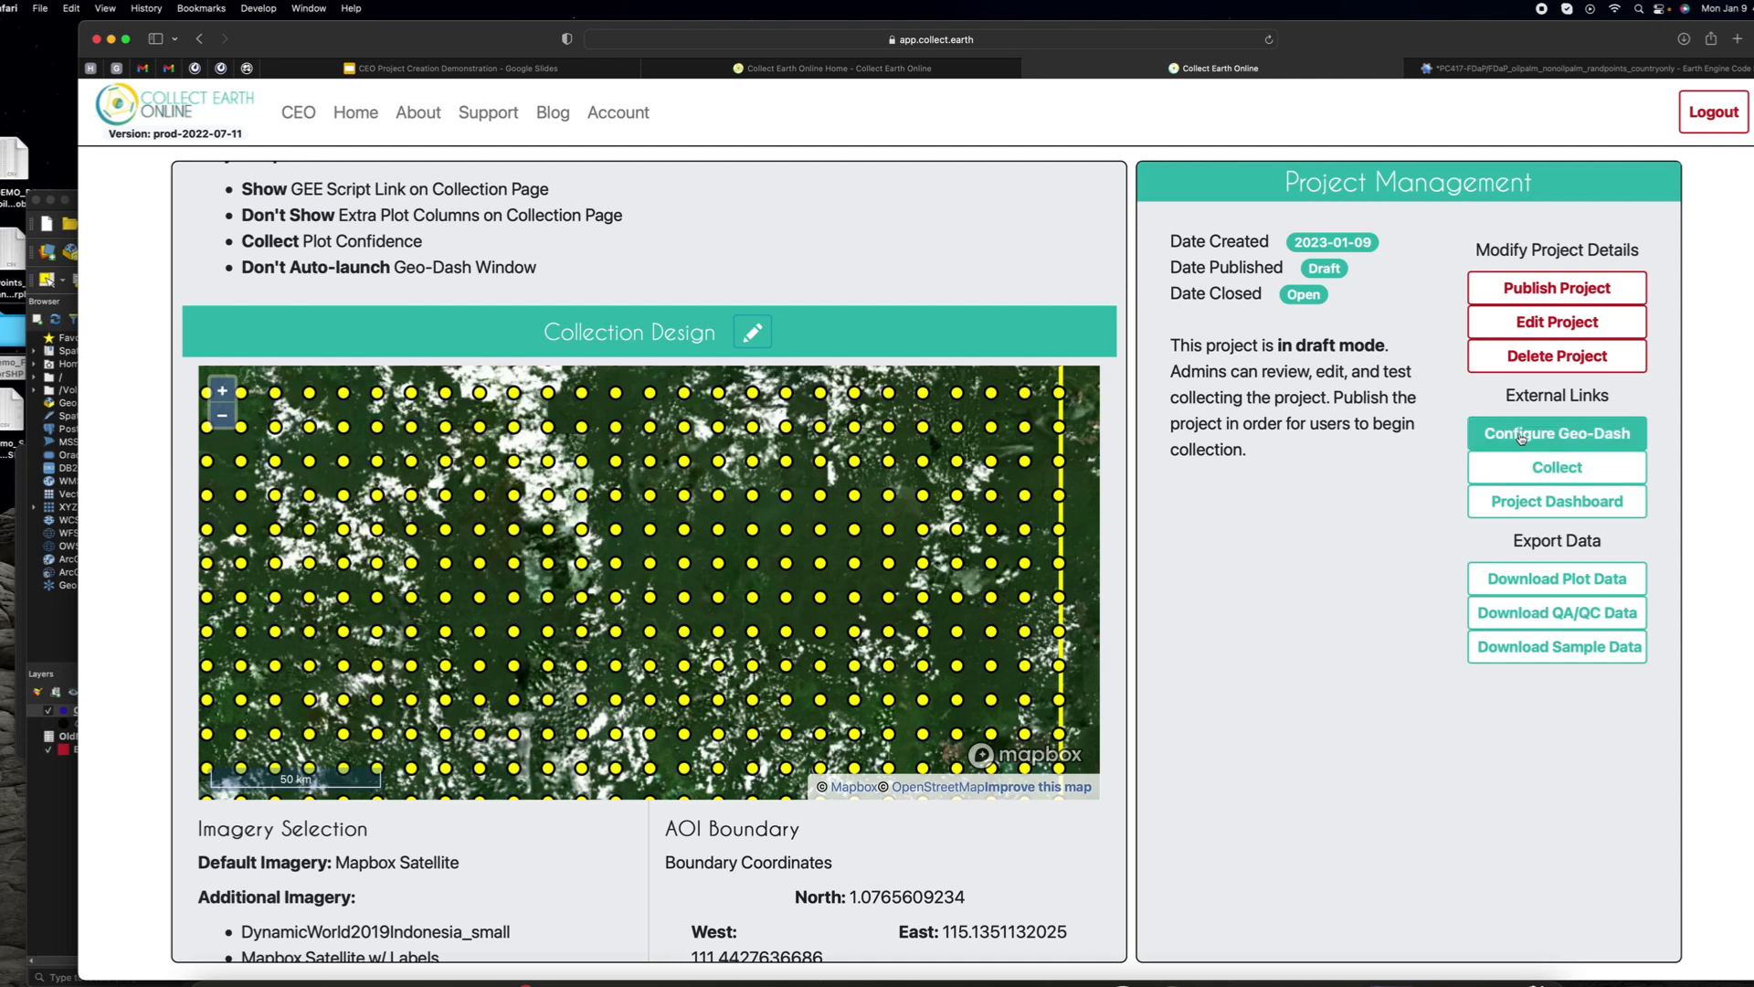
# Step: Open the project's Geo-Dash configuration and start a Time Series Graph widget titled "NDVI"
pyautogui.click(1522, 435)
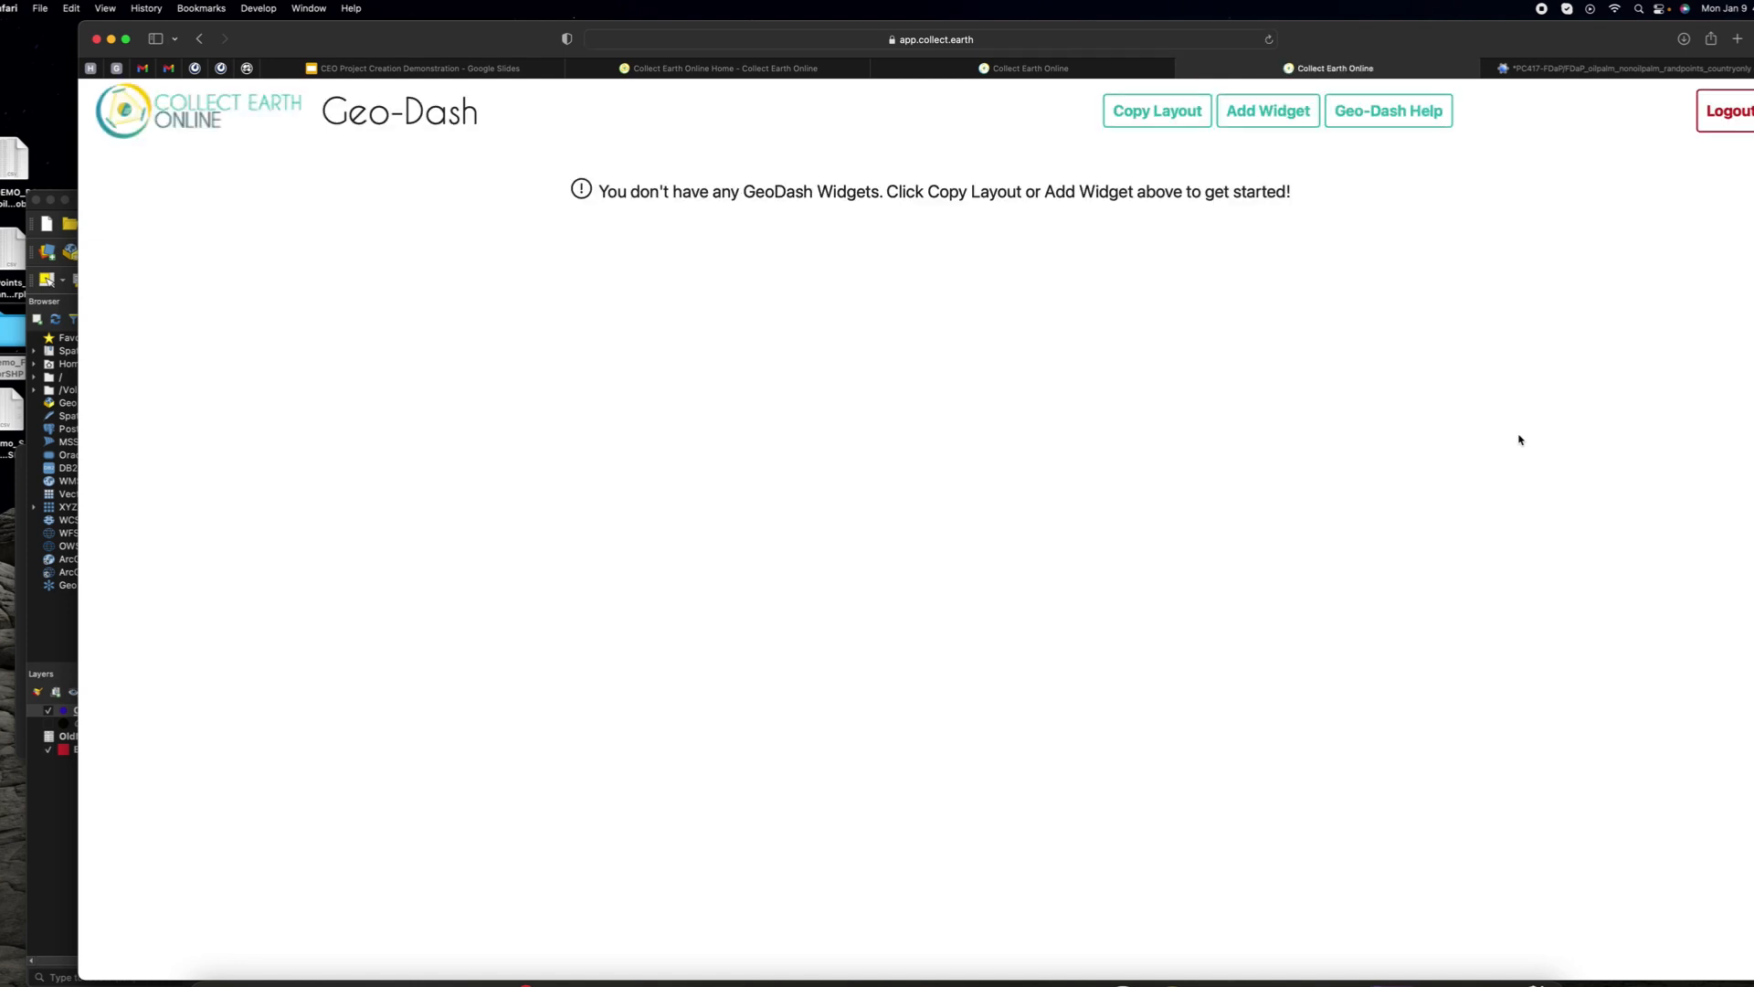
pyautogui.click(1284, 121)
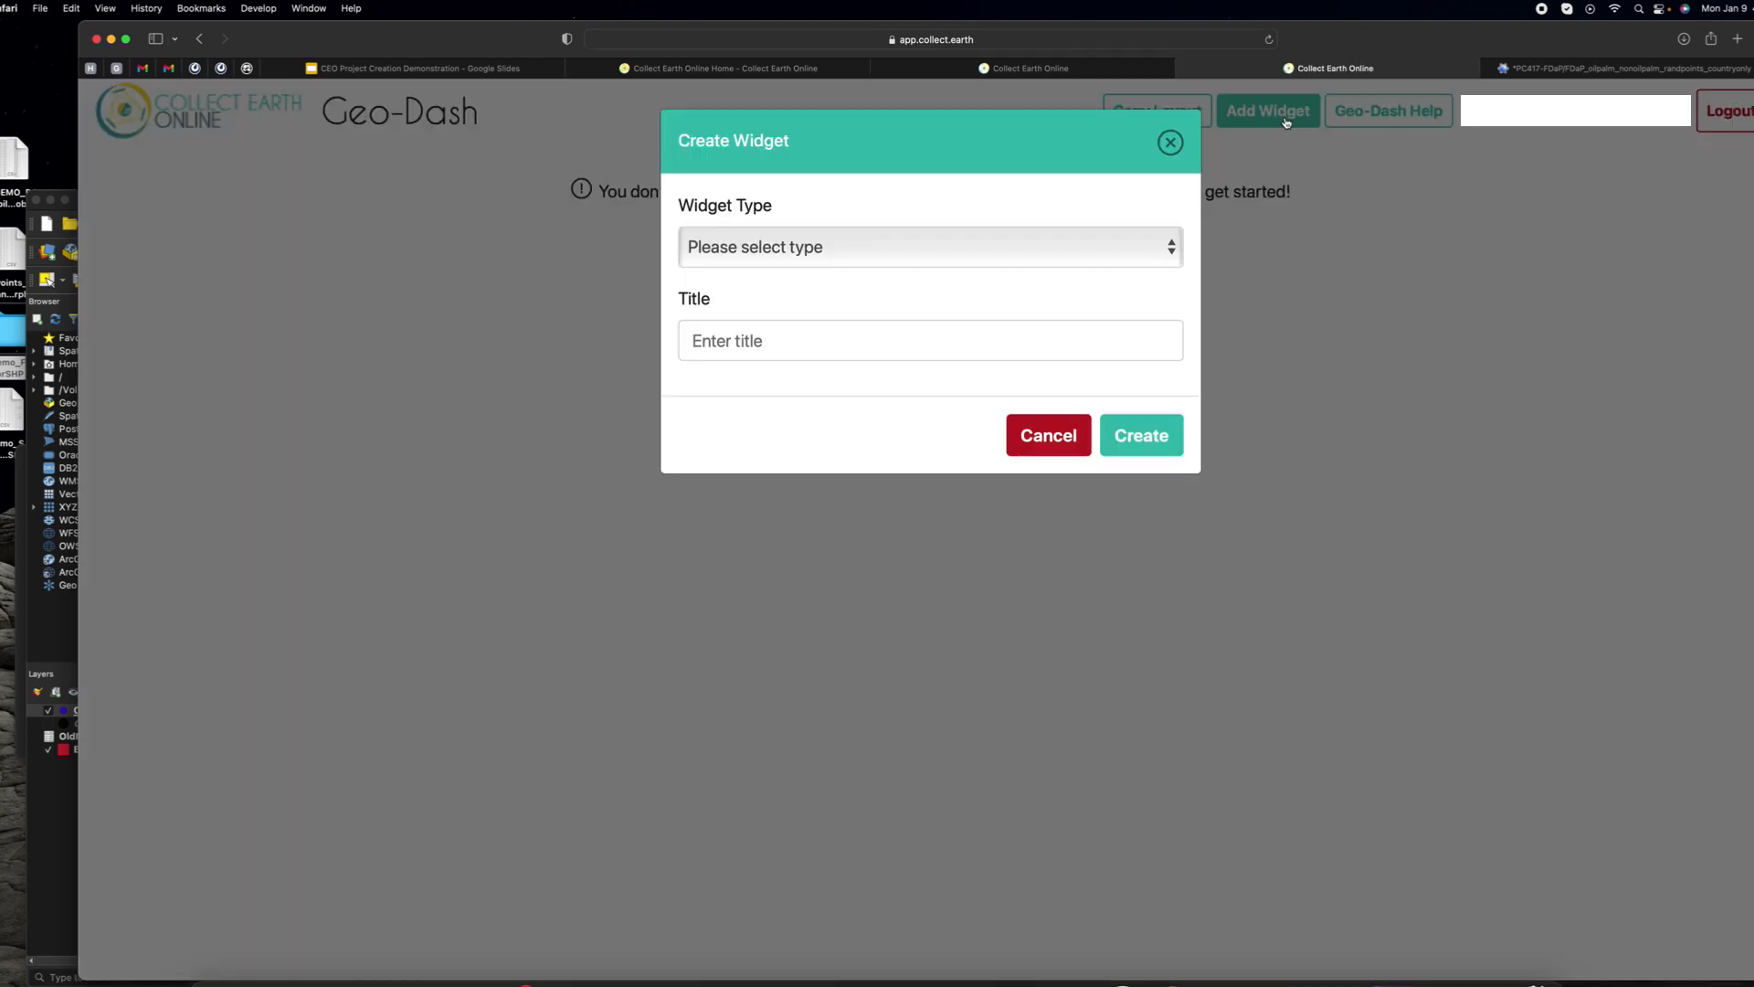
pyautogui.click(908, 243)
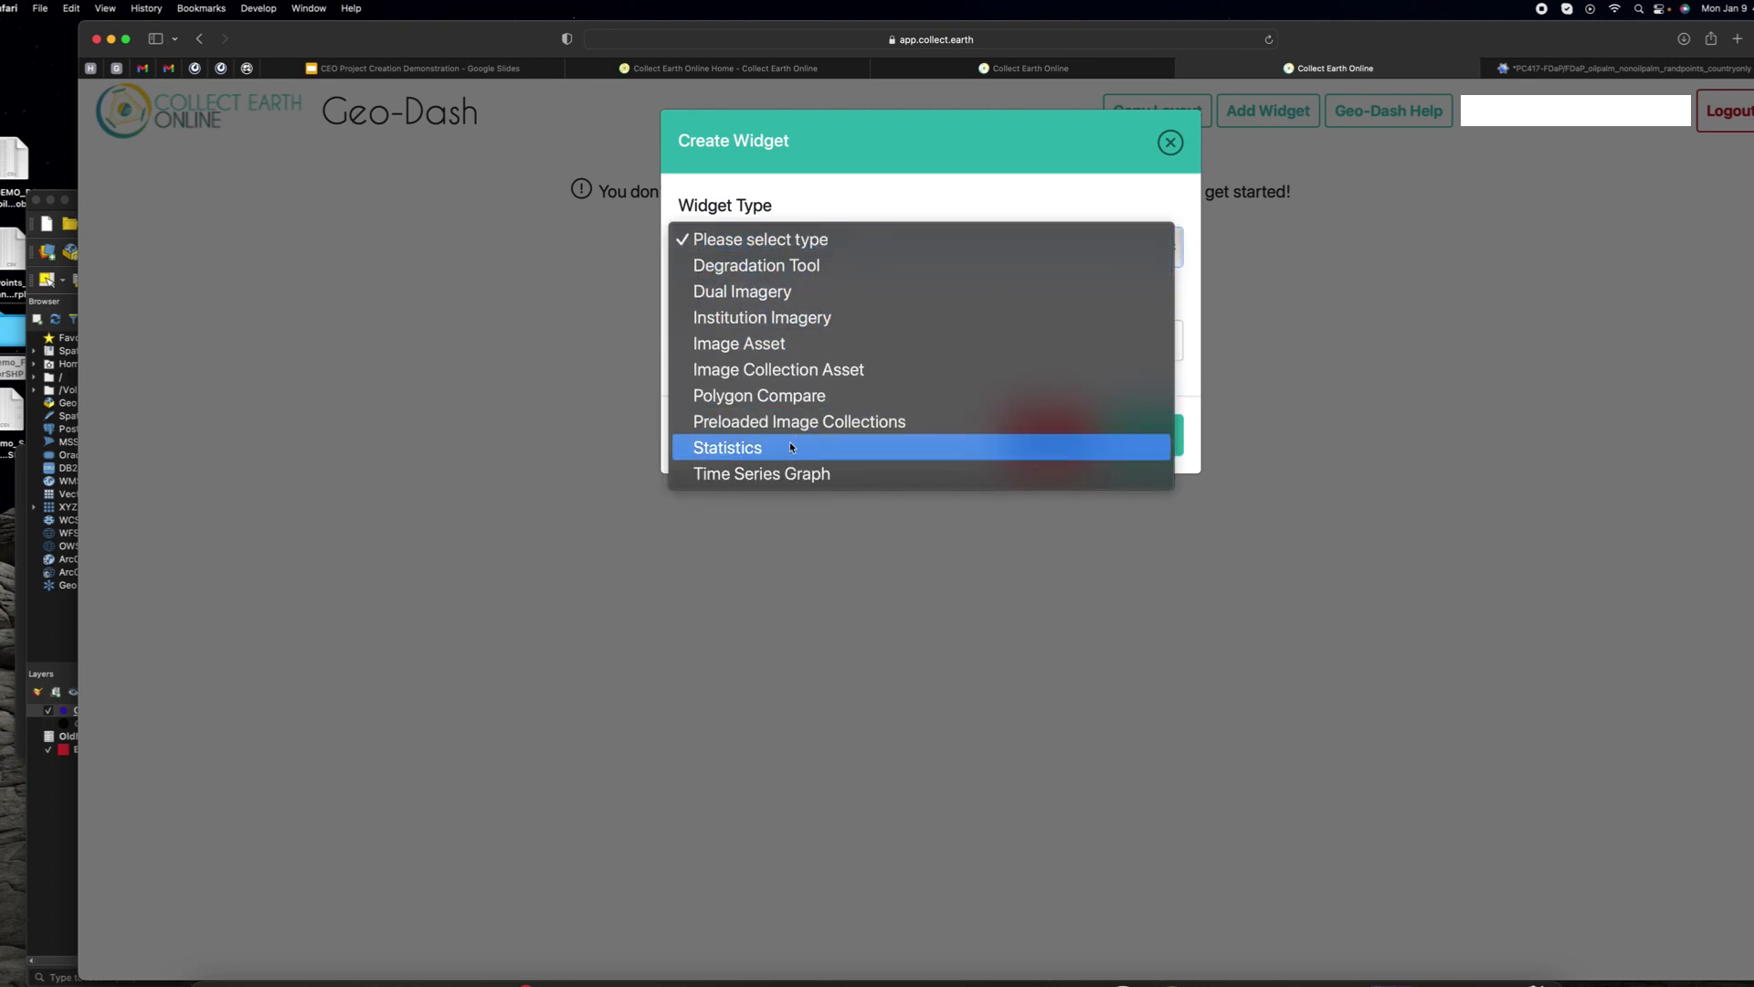
pyautogui.click(721, 473)
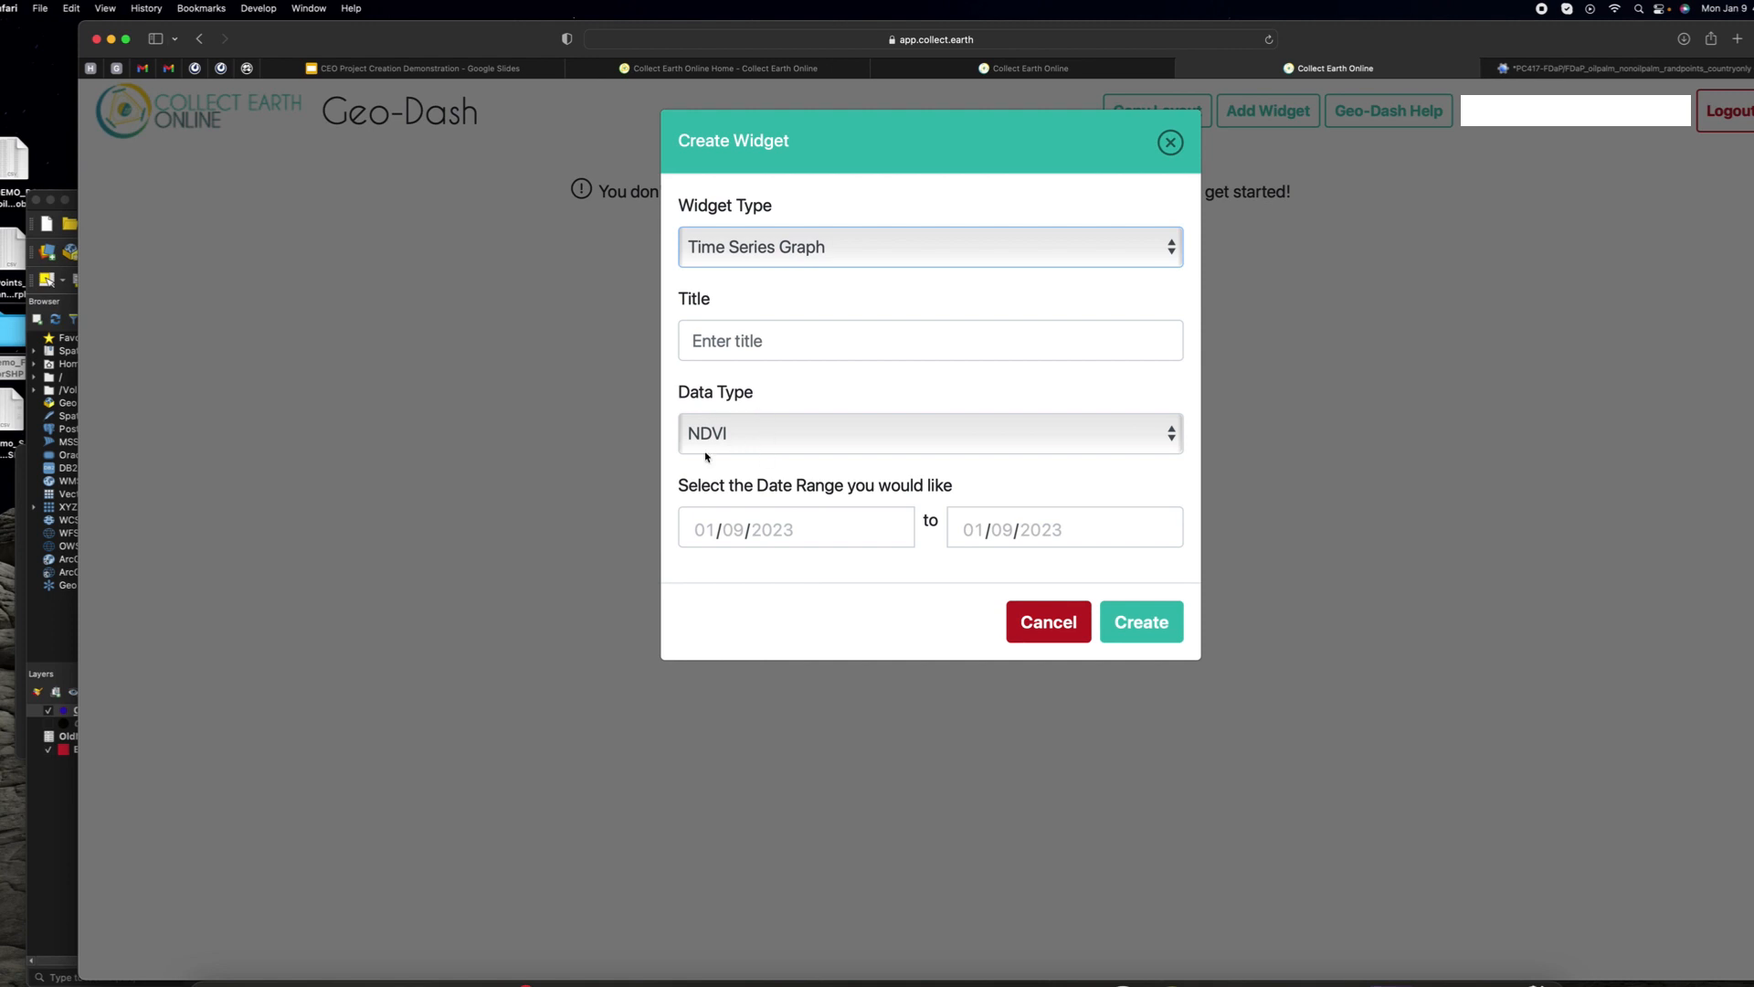
pyautogui.click(734, 340)
pyautogui.write('NDVI')
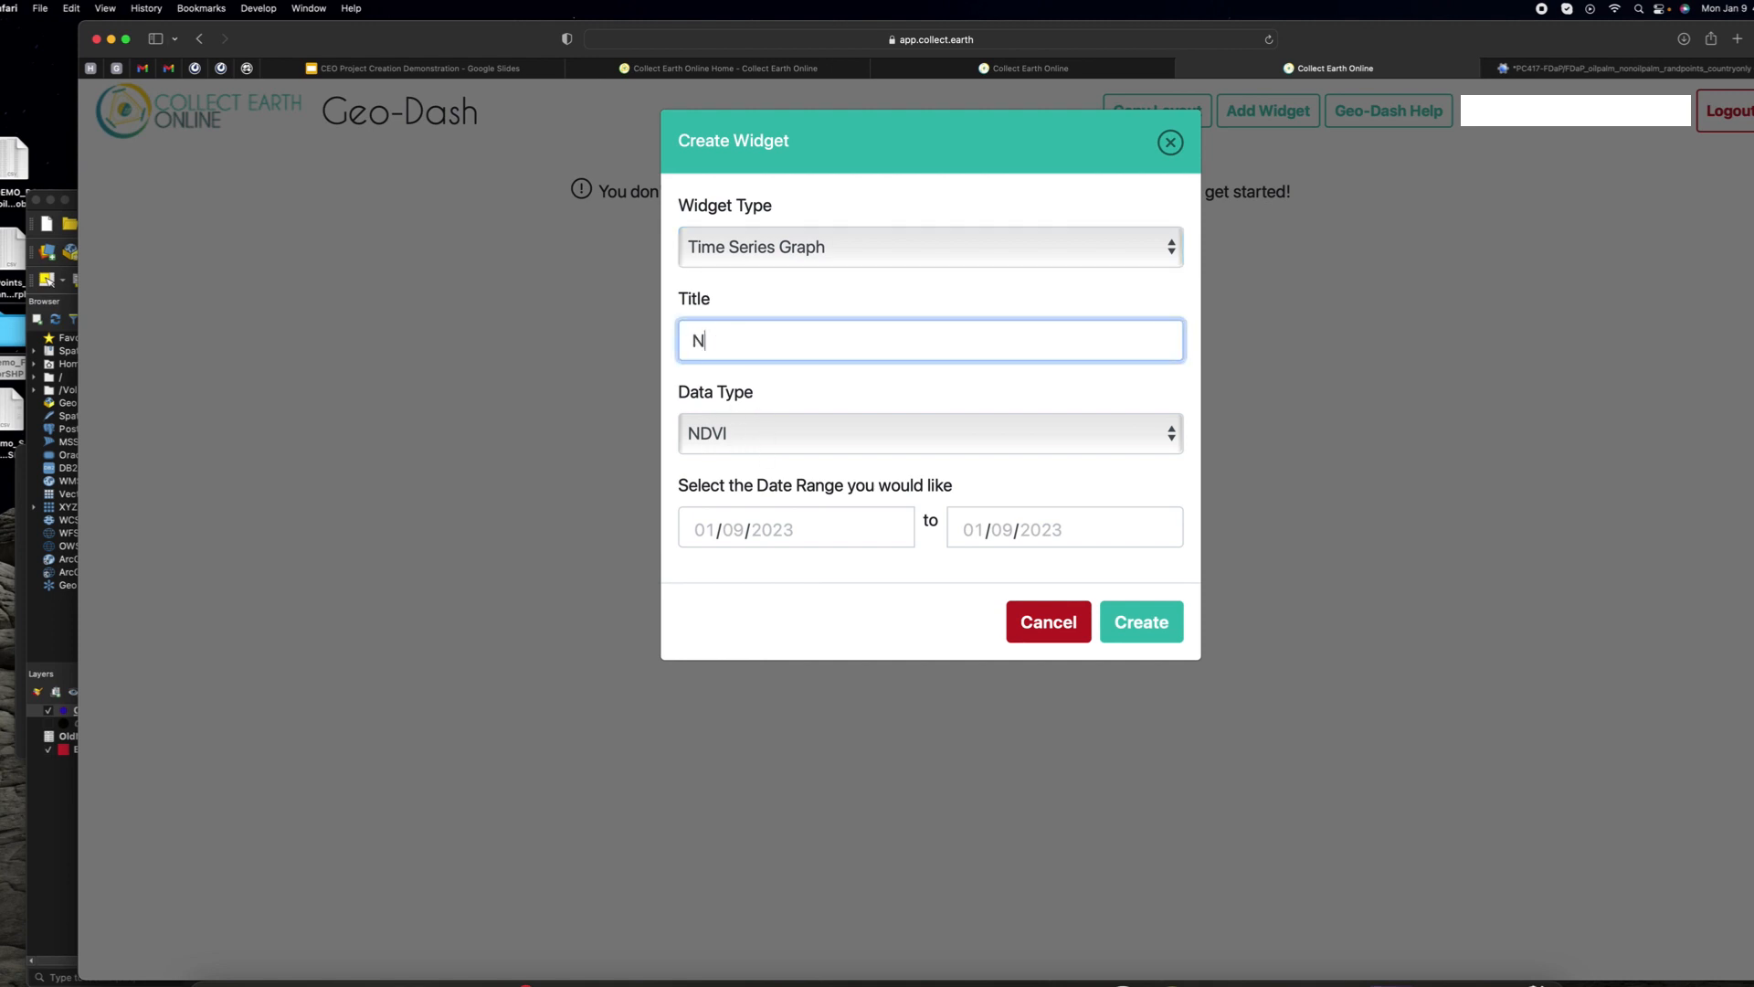
# Step: Create the NDVI widget with the date range 01/01/2019 to 12/31/2022 and widen it on the dashboard
pyautogui.click(700, 539)
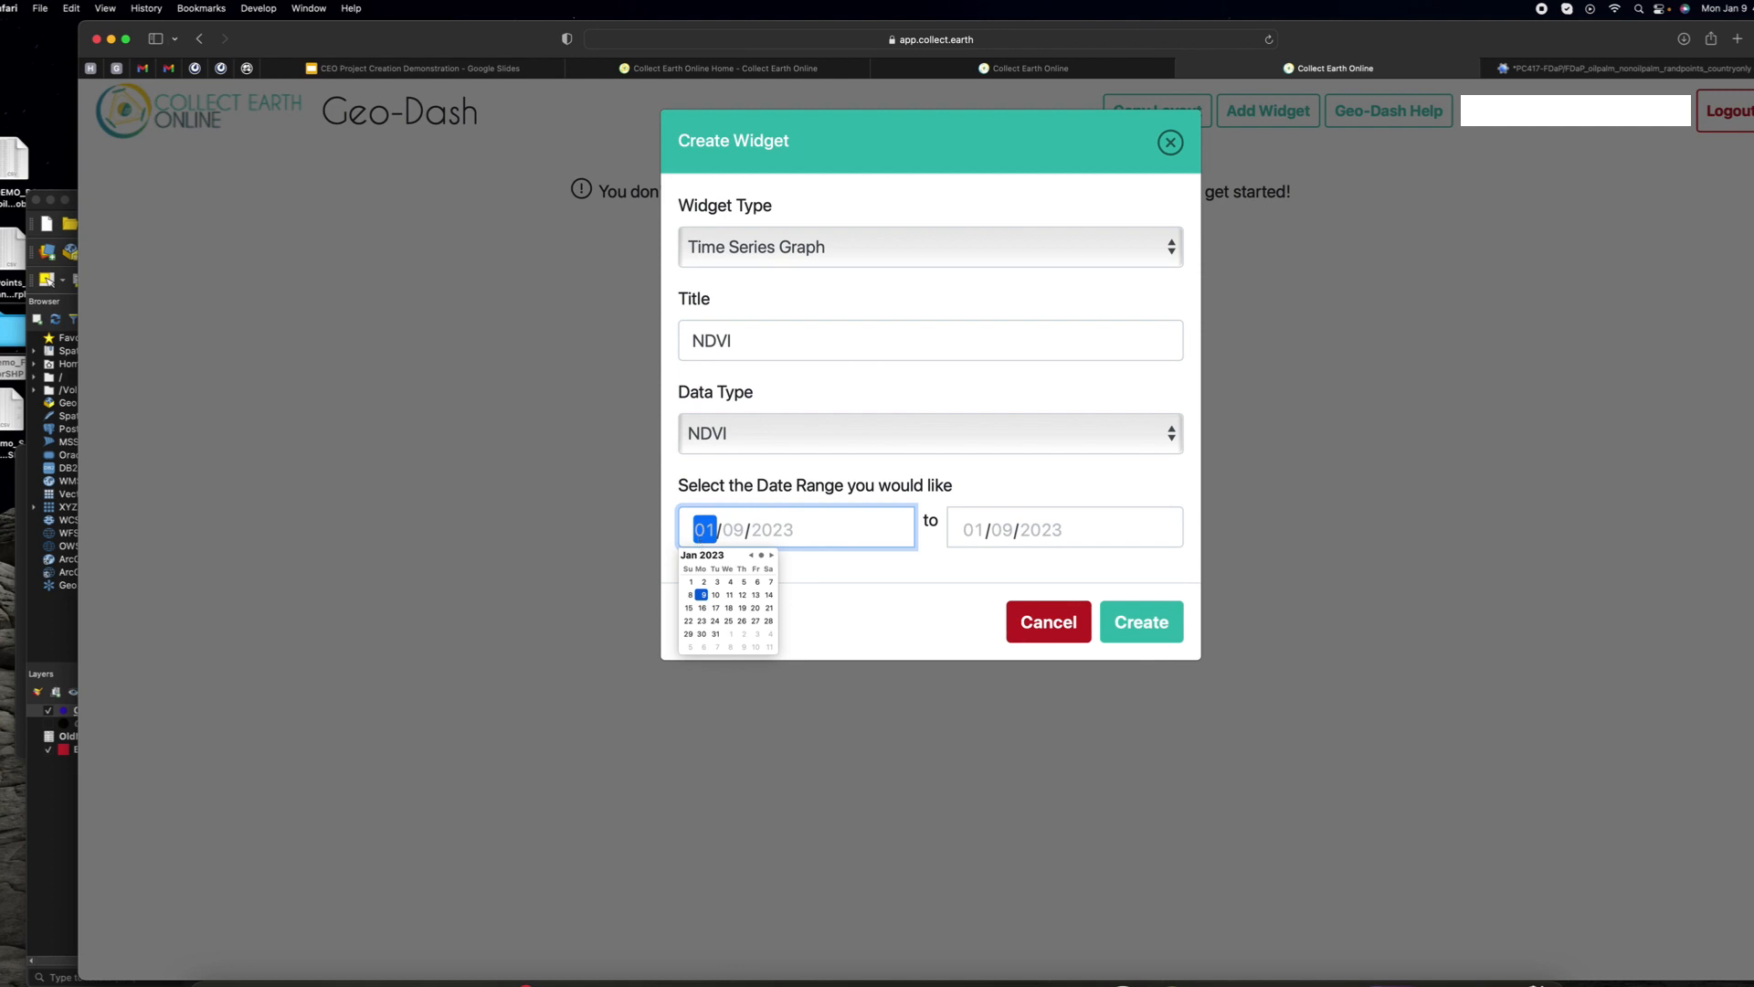
pyautogui.write('011')
pyautogui.click(798, 534)
pyautogui.click(756, 537)
pyautogui.write('2019')
pyautogui.click(972, 534)
pyautogui.write('1231')
pyautogui.click(1037, 536)
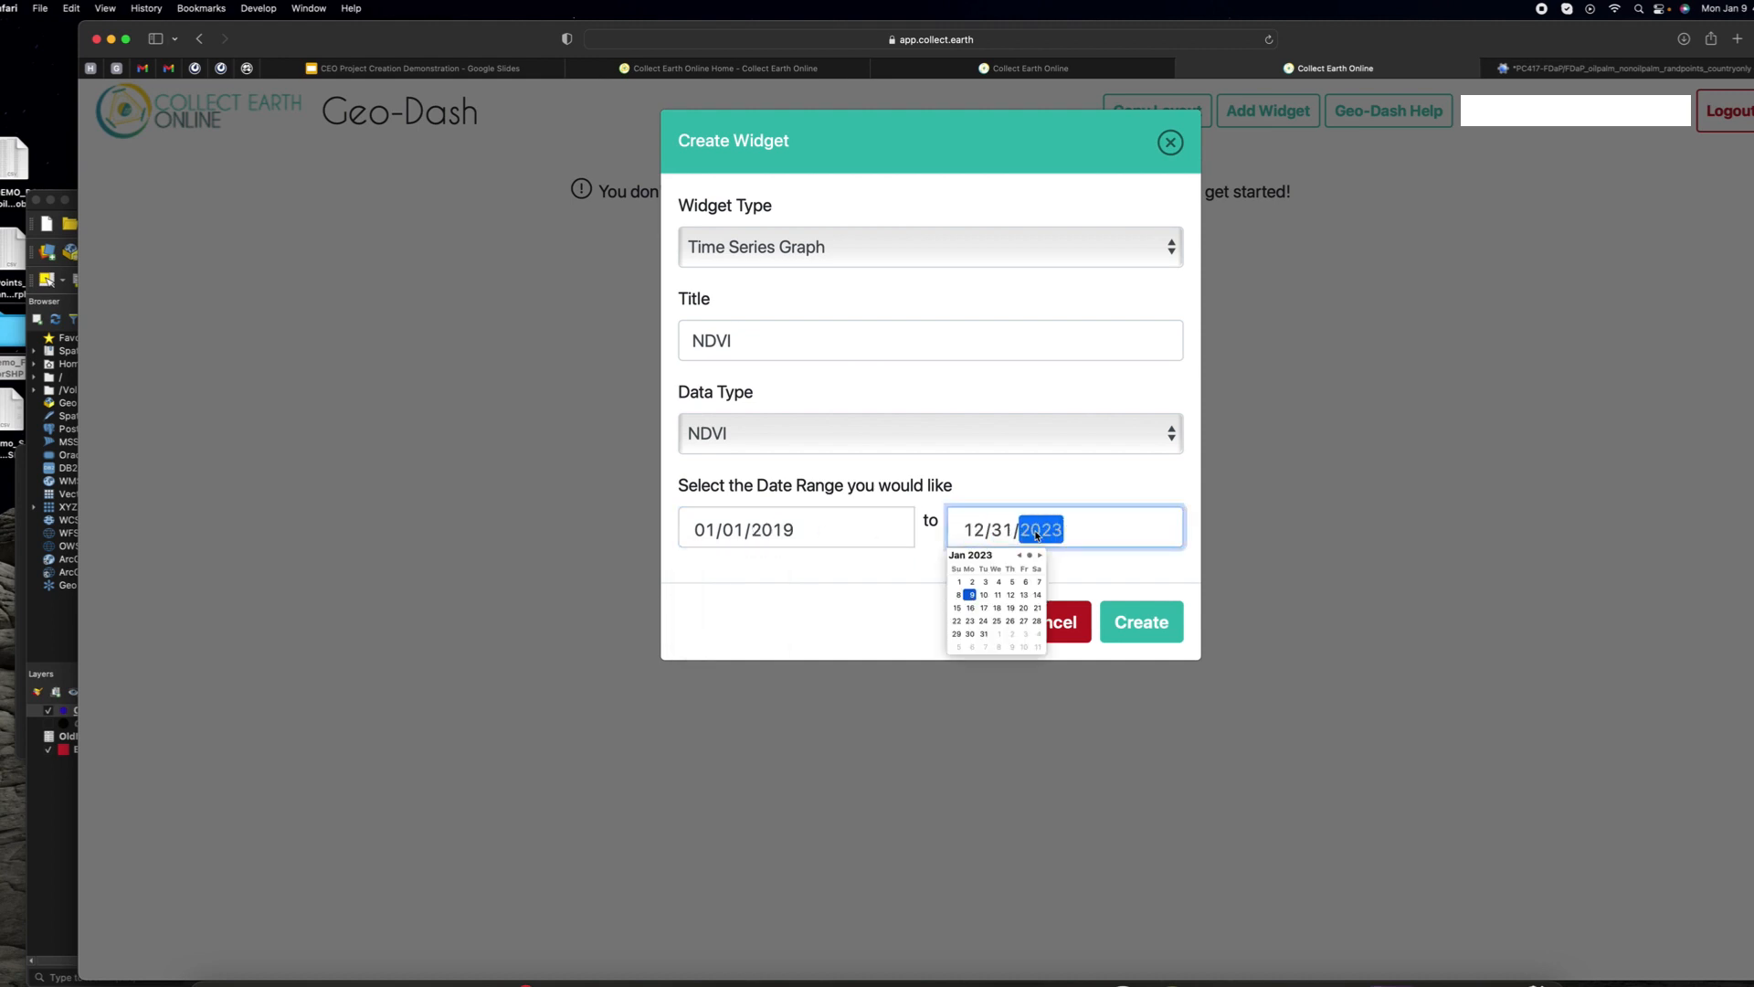
pyautogui.write('2022')
pyautogui.click(1088, 558)
pyautogui.click(1126, 630)
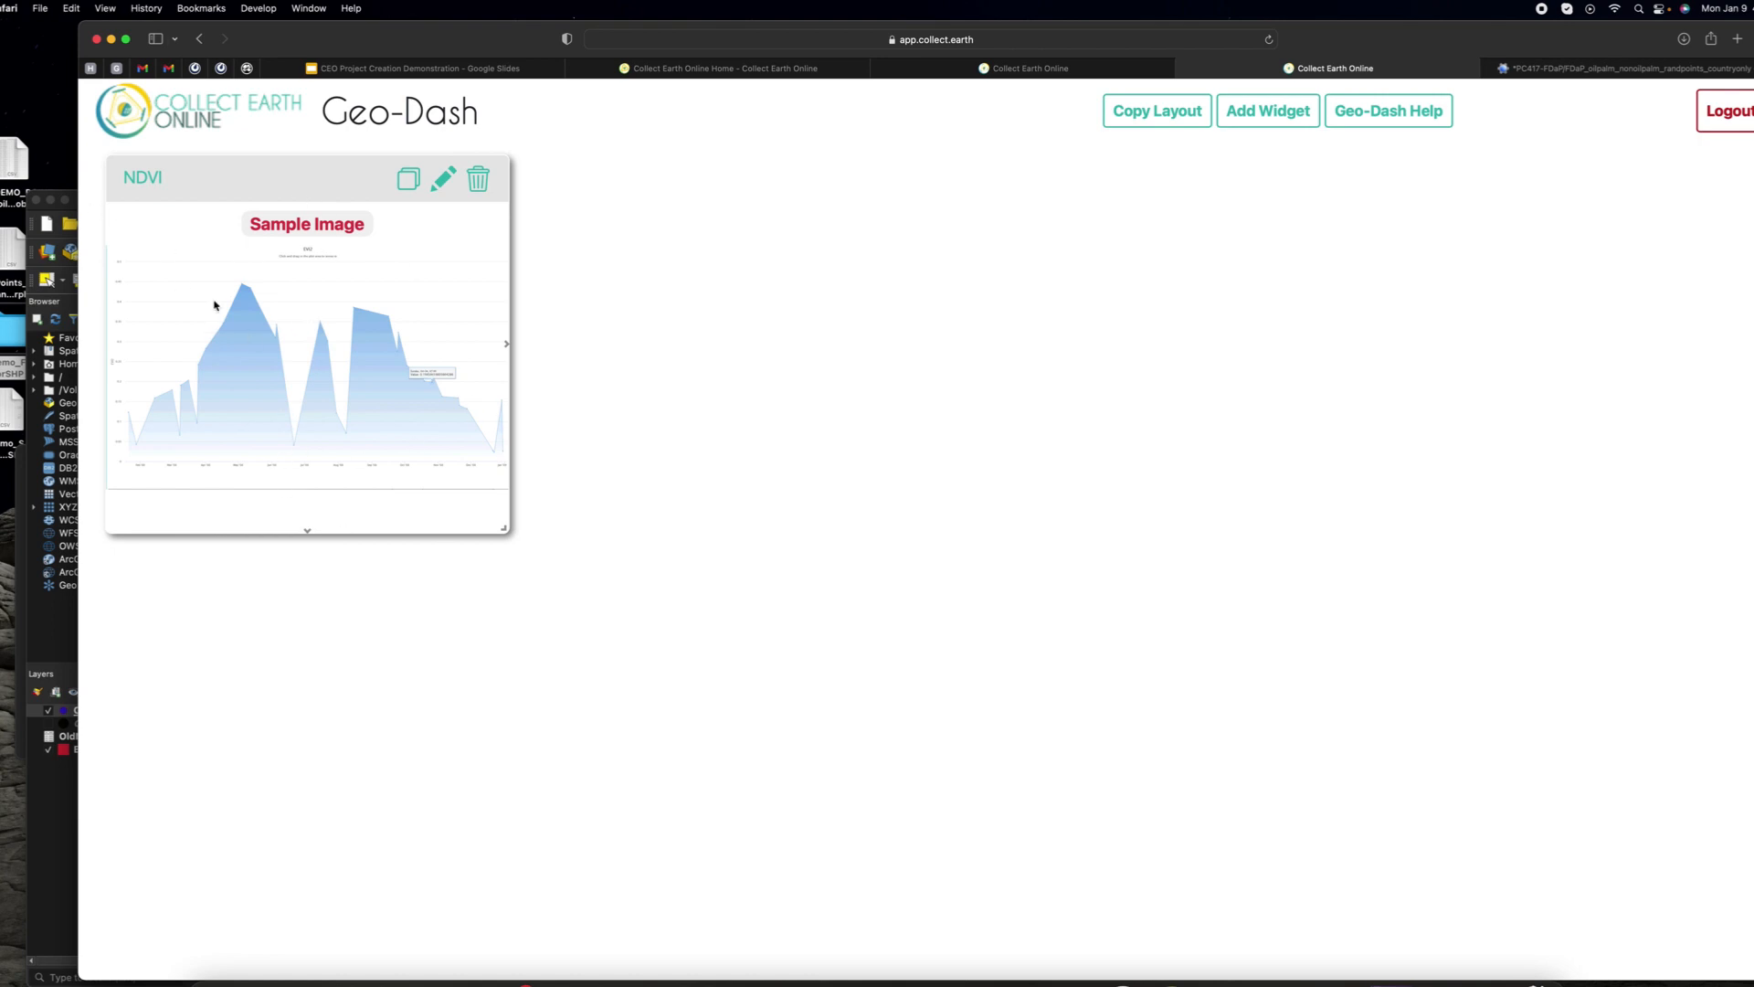
pyautogui.moveTo(503, 530); pyautogui.dragTo(493, 835)
pyautogui.moveTo(505, 921); pyautogui.dragTo(819, 545)
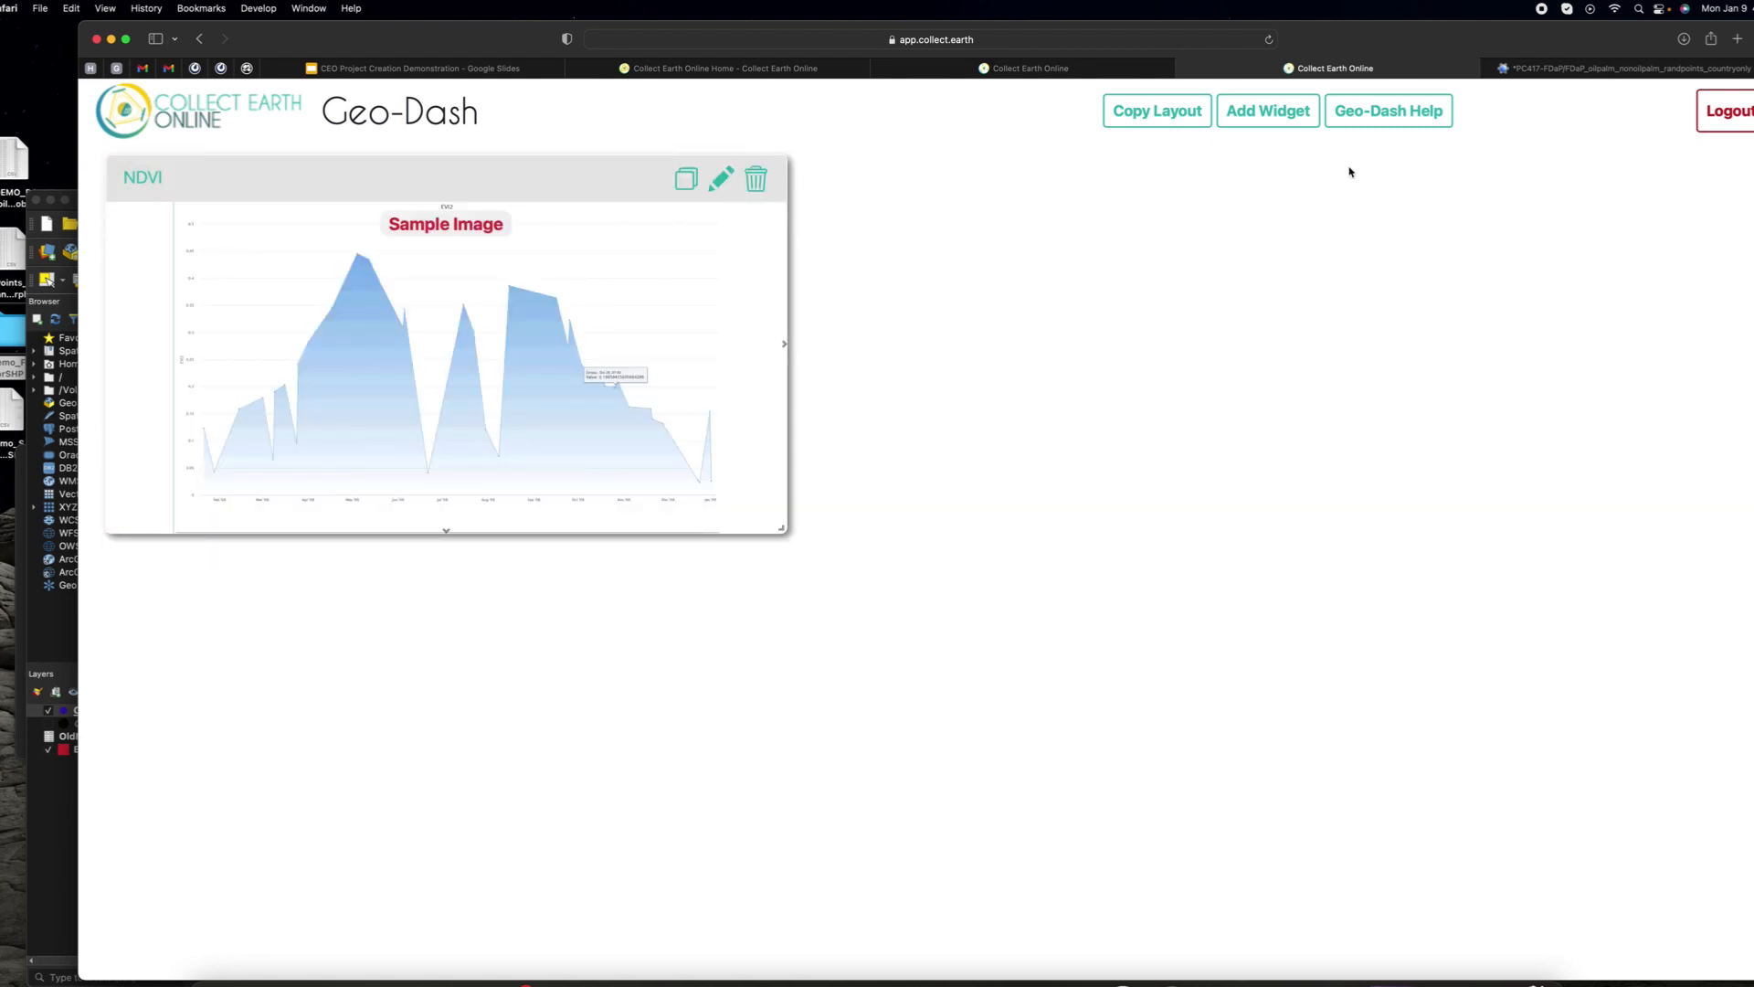
# Step: Start a Degradation Tool widget titled "NDFI" with NDFI as the band to graph
pyautogui.click(1295, 119)
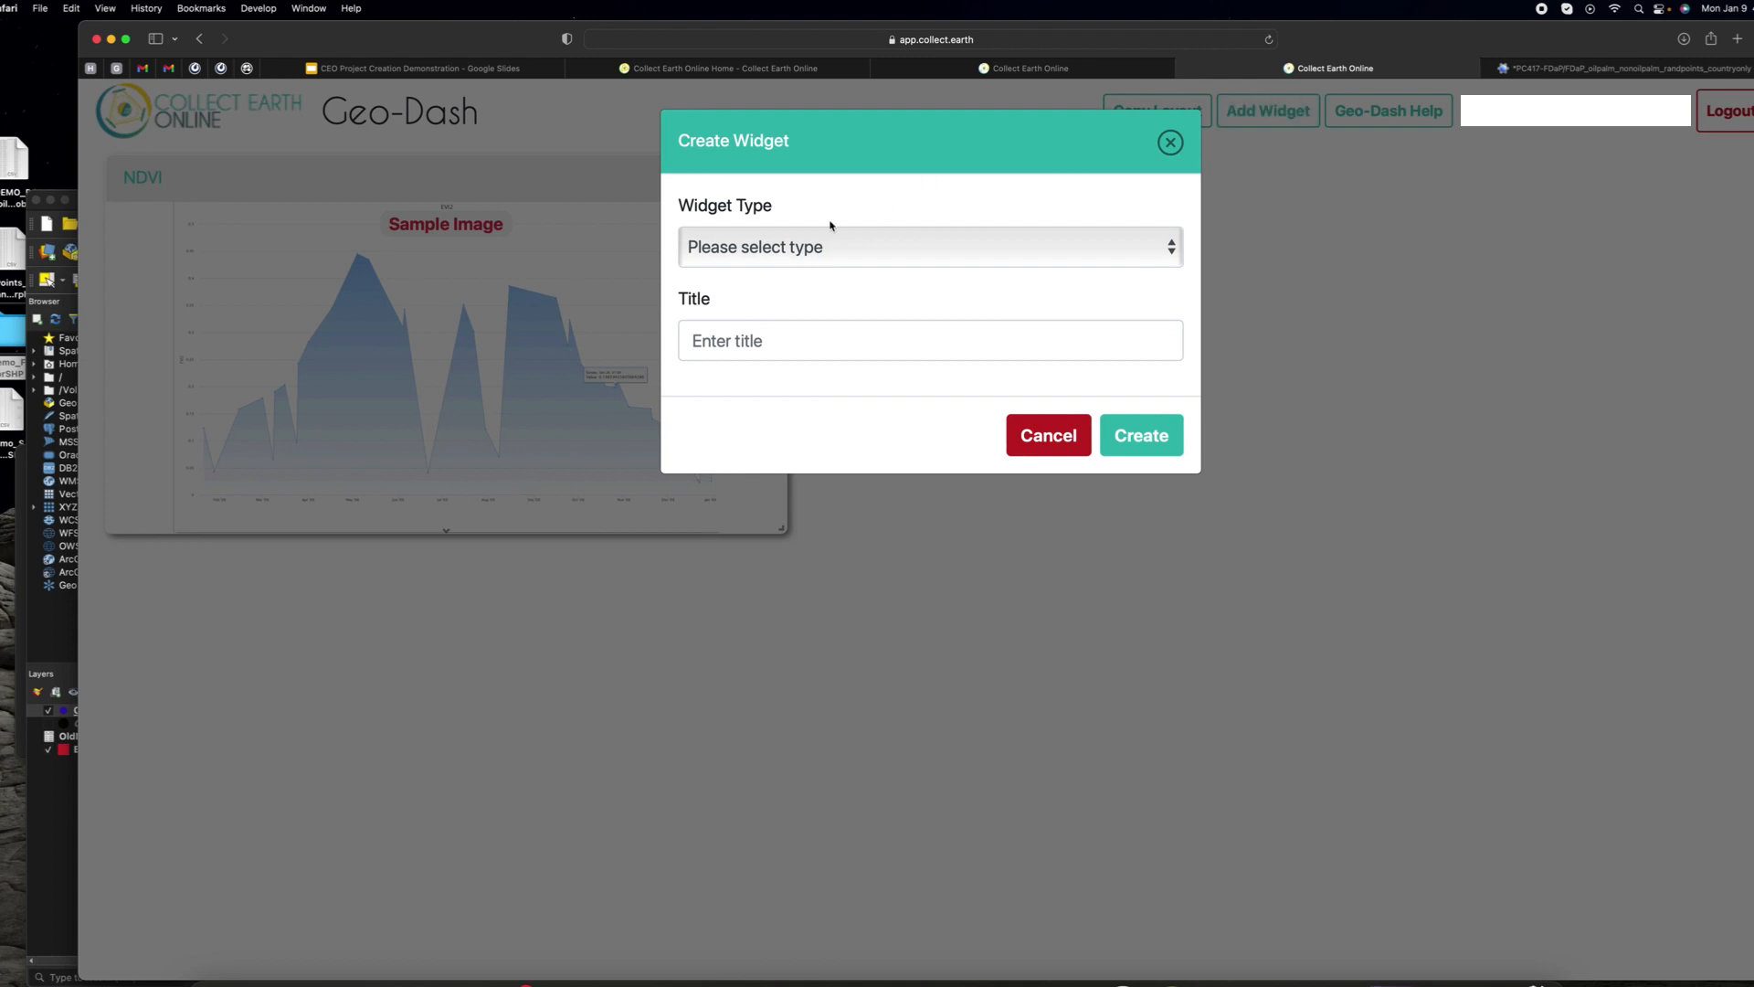
pyautogui.click(849, 252)
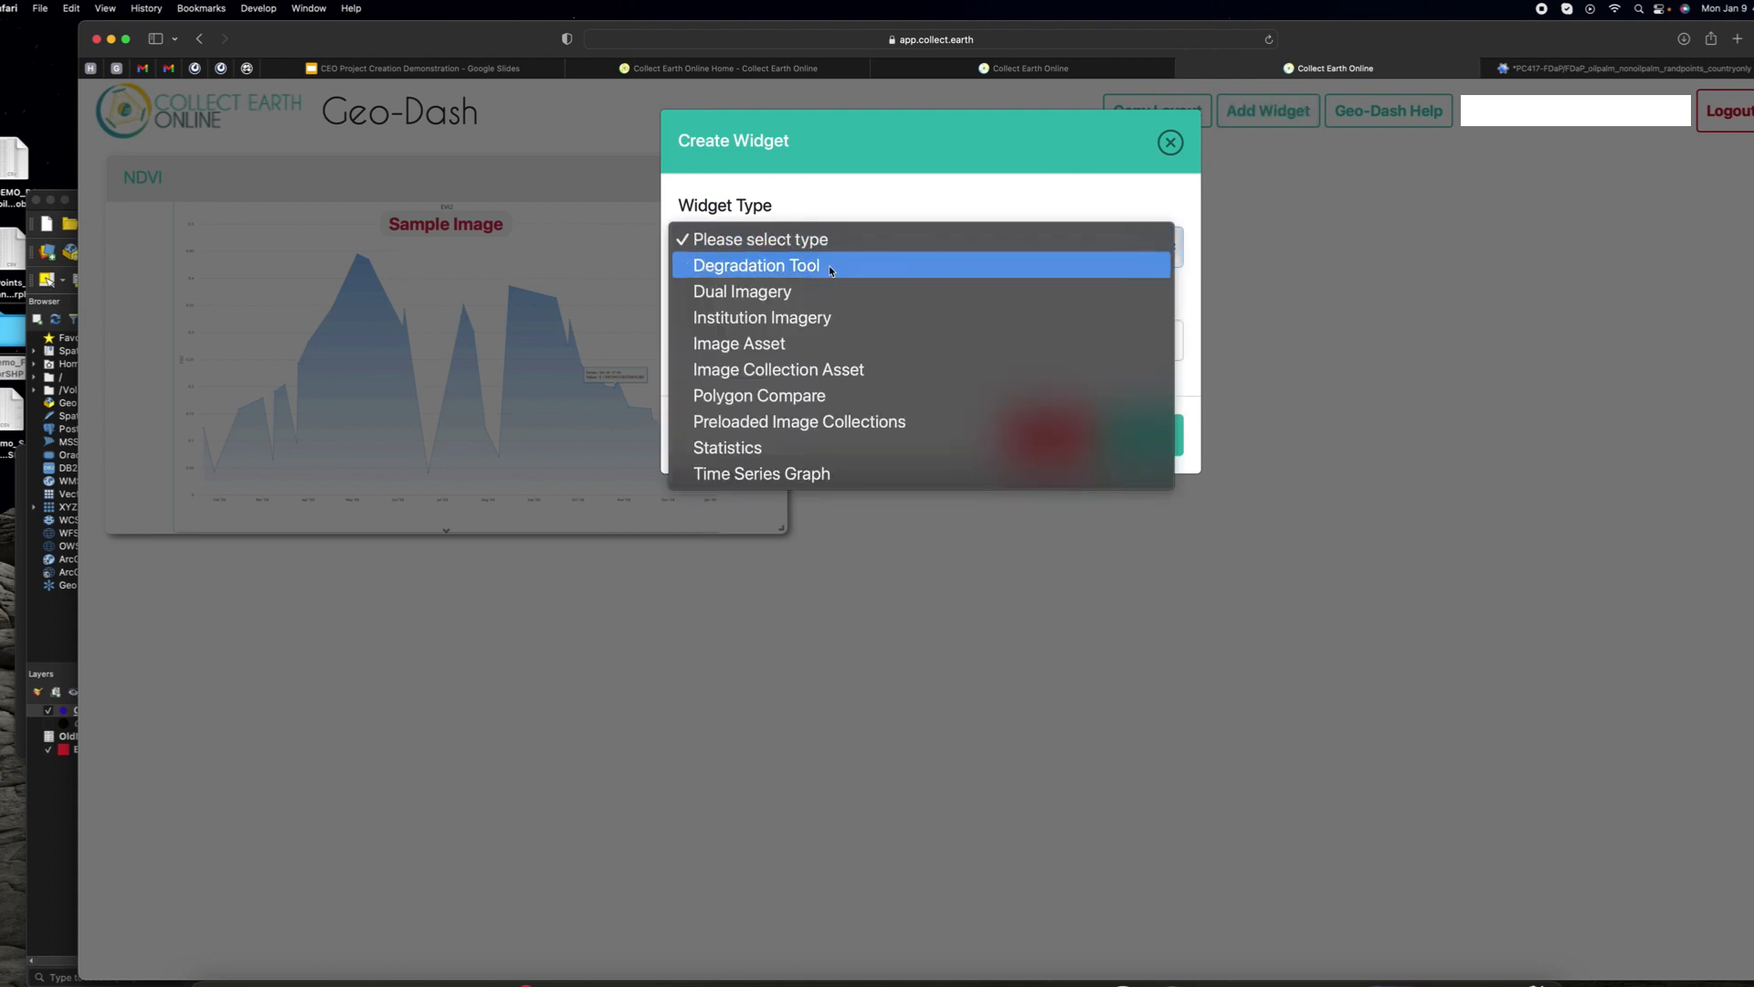
pyautogui.click(831, 267)
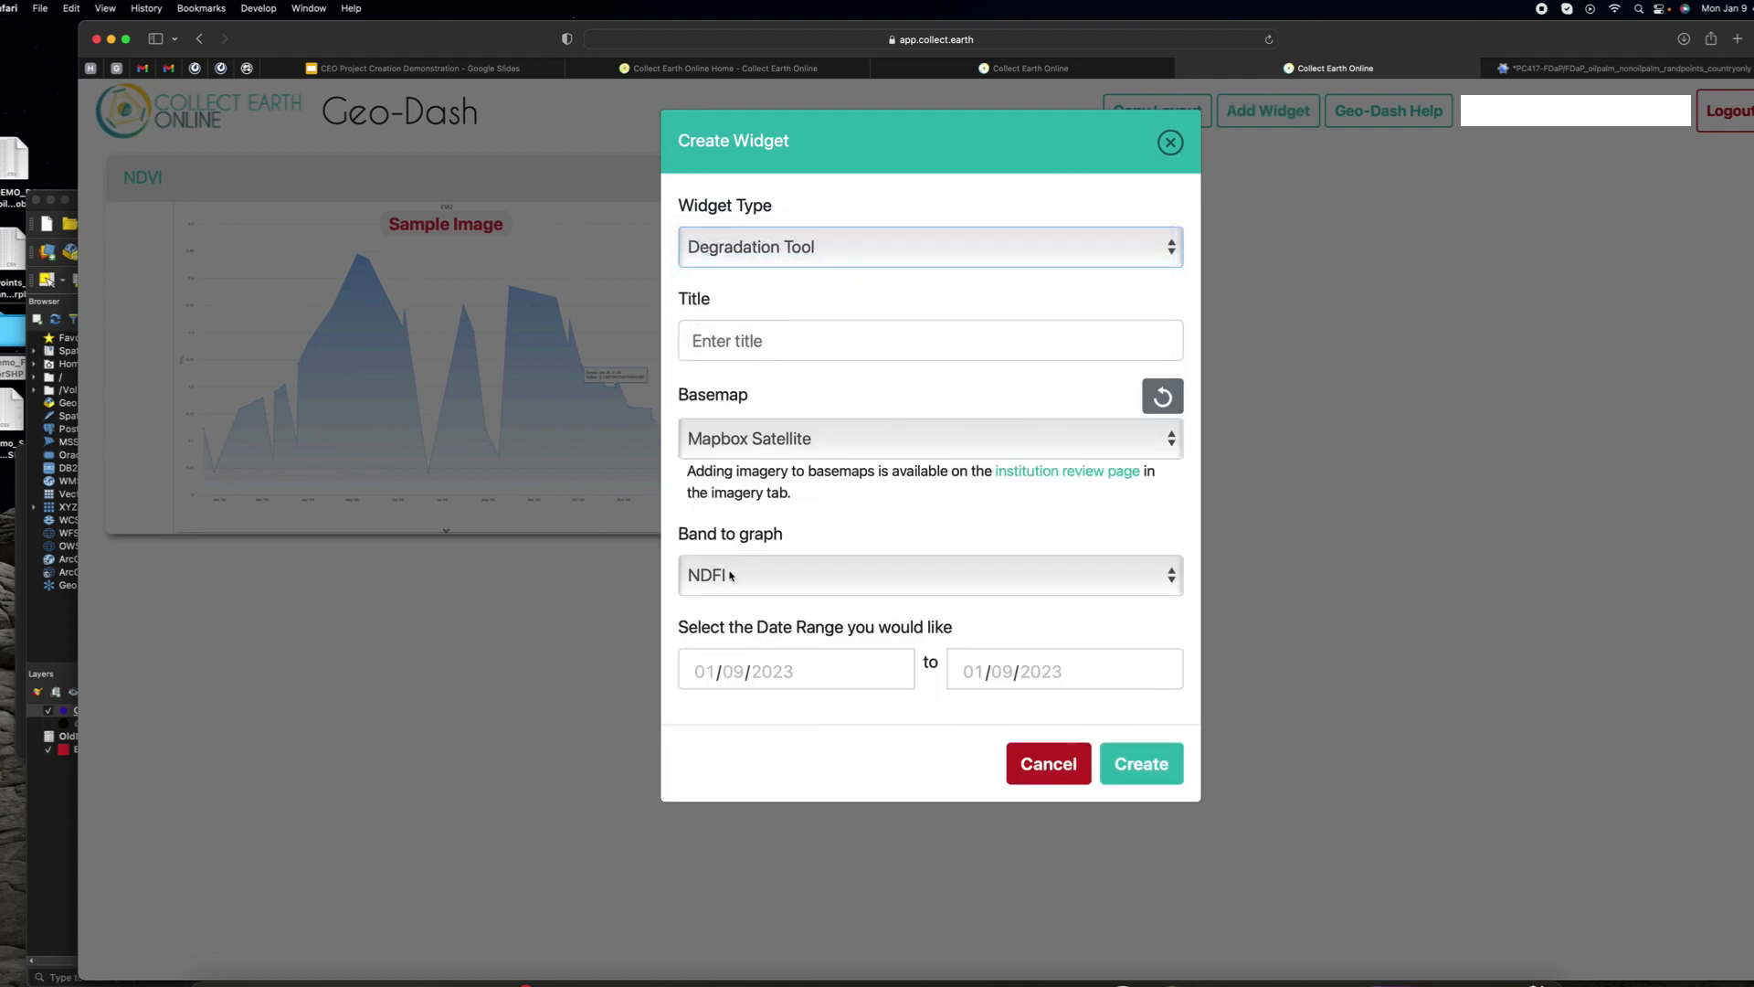
pyautogui.click(722, 580)
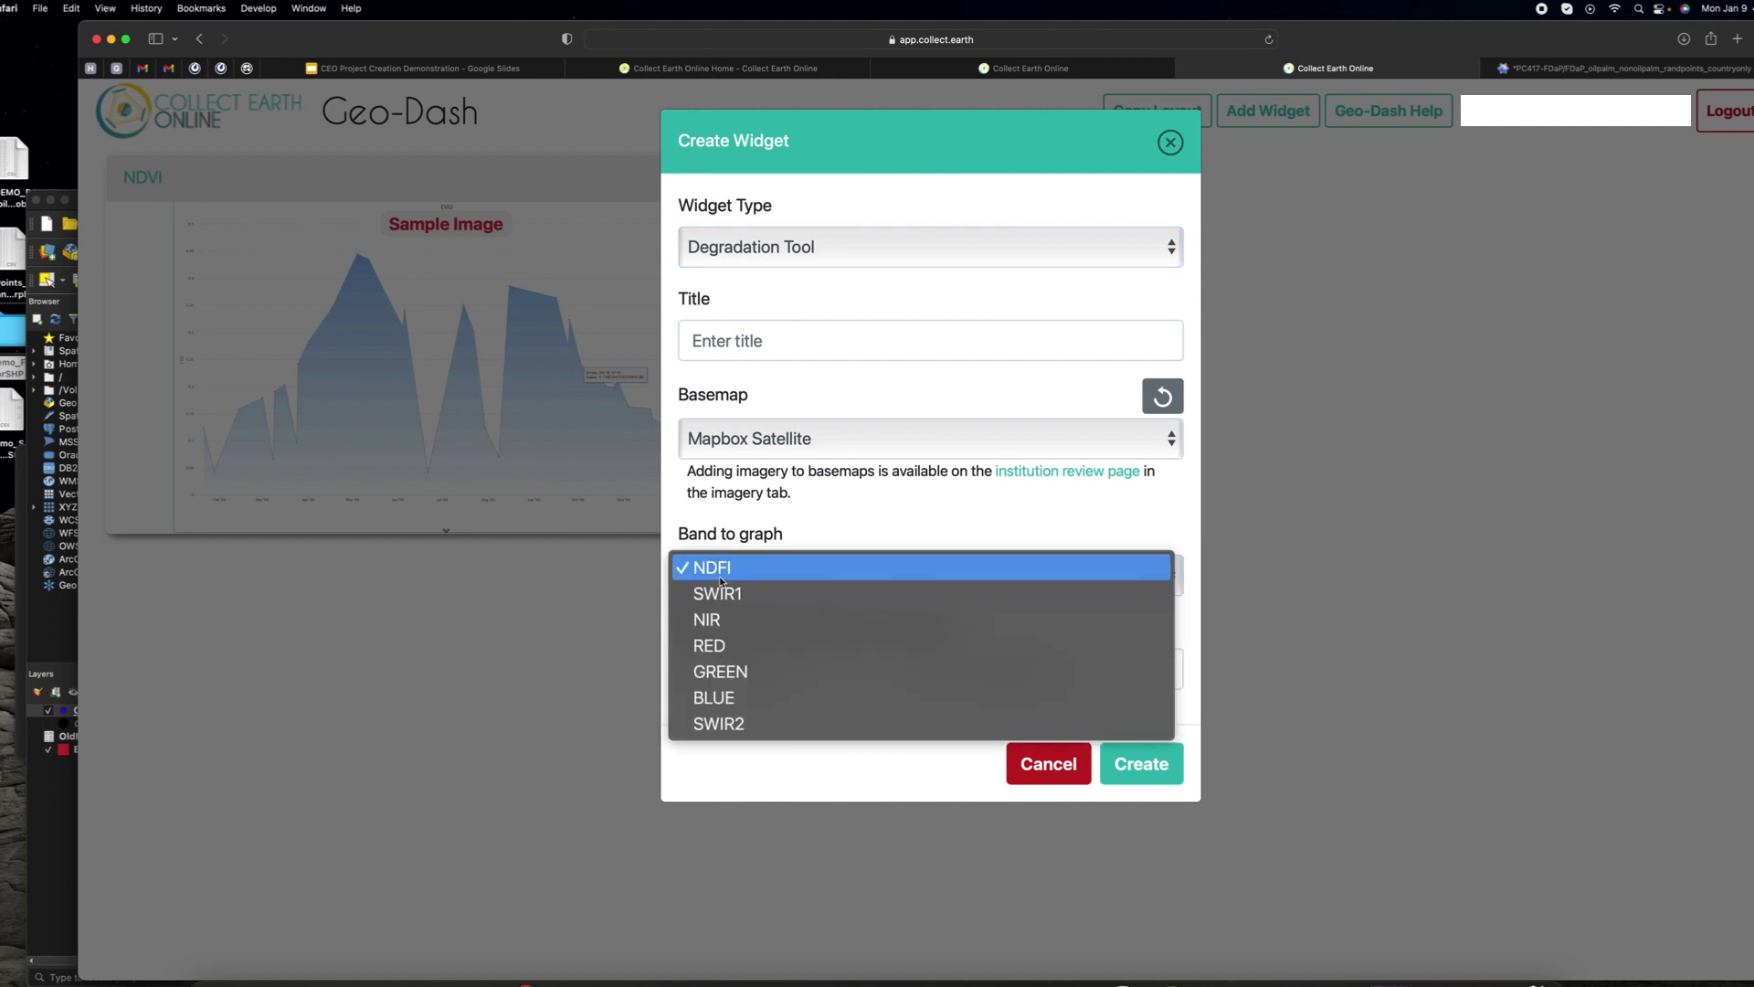
pyautogui.click(722, 569)
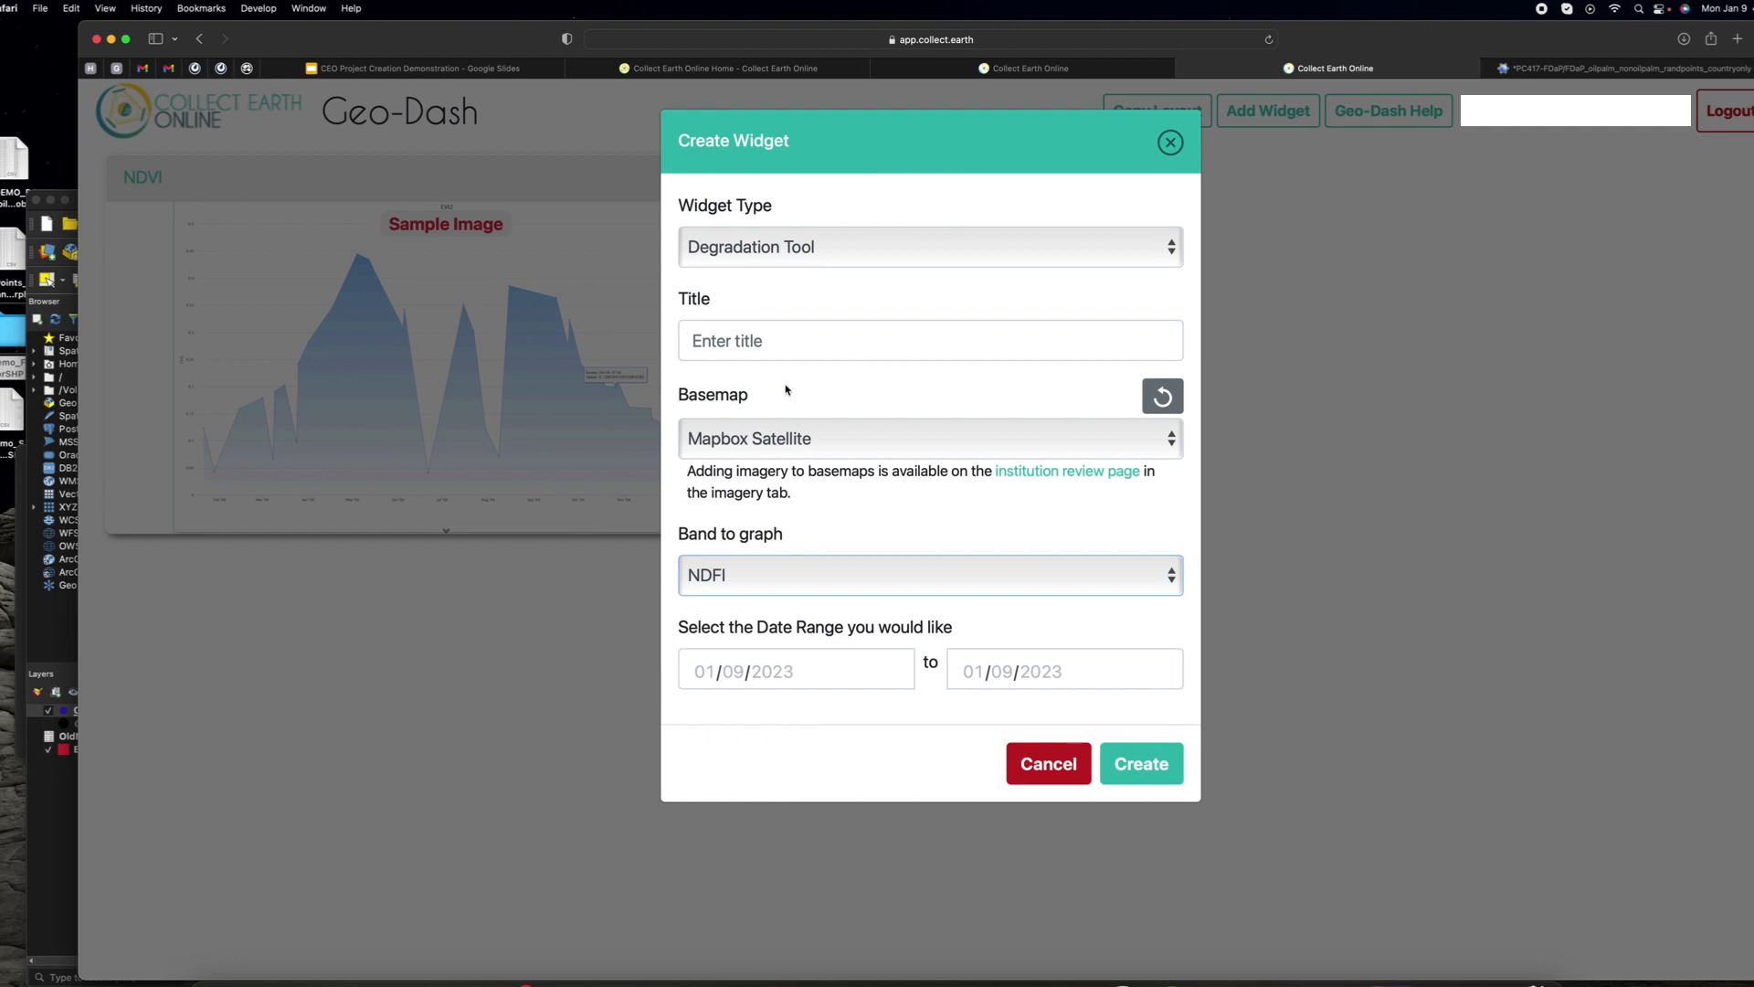
pyautogui.click(774, 342)
pyautogui.write('N')
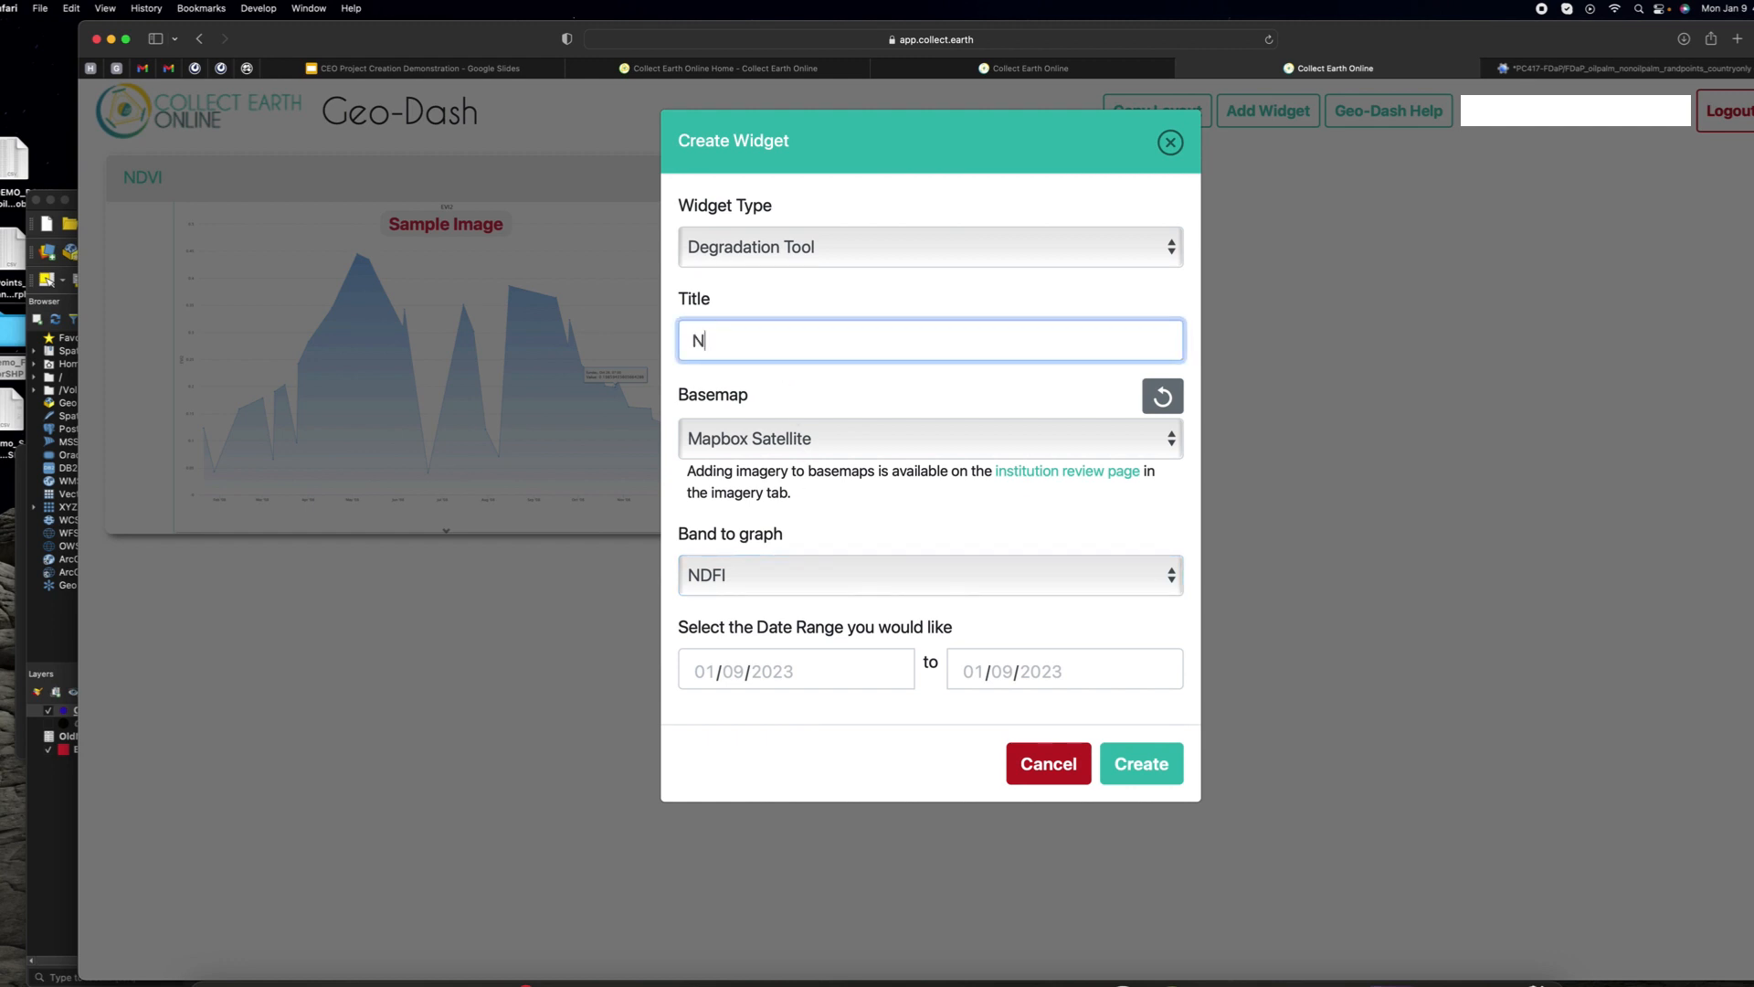
pyautogui.write('DFI')
# Step: Create the NDFI widget with the date range 01/01/2019 to 12/31/2022 and enlarge it in width and height
pyautogui.click(703, 678)
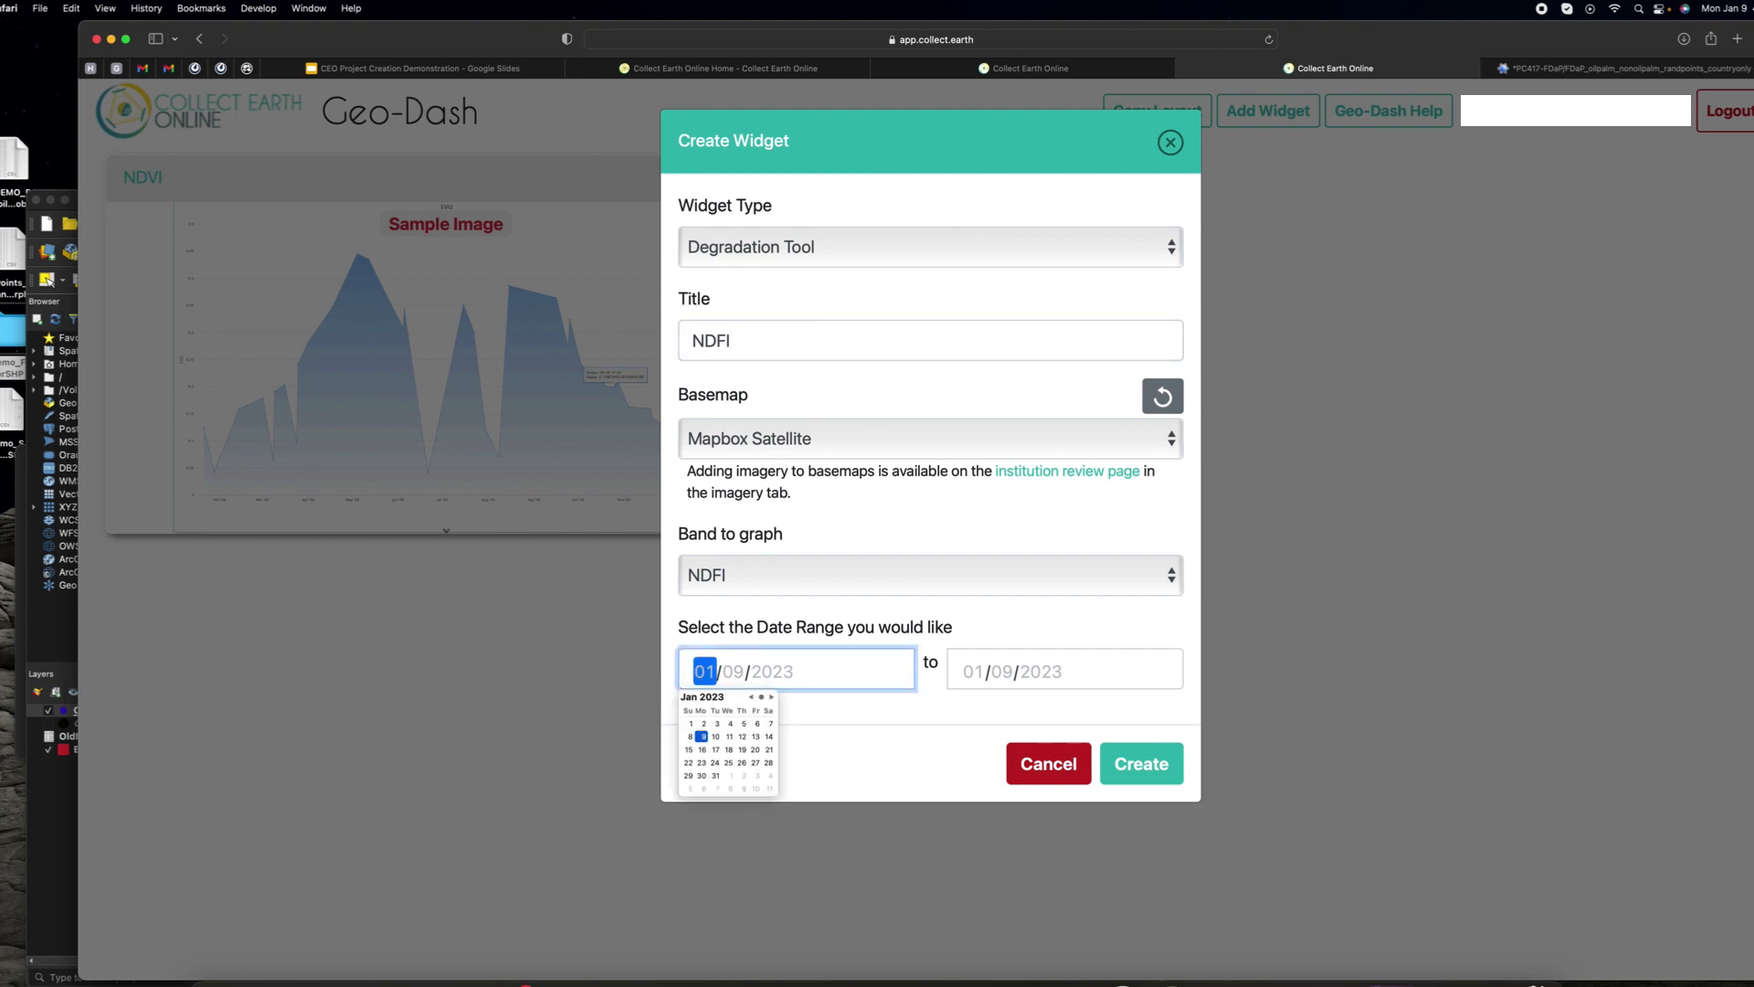
pyautogui.click(735, 666)
pyautogui.write('31')
pyautogui.click(759, 674)
pyautogui.write('2019')
pyautogui.click(978, 674)
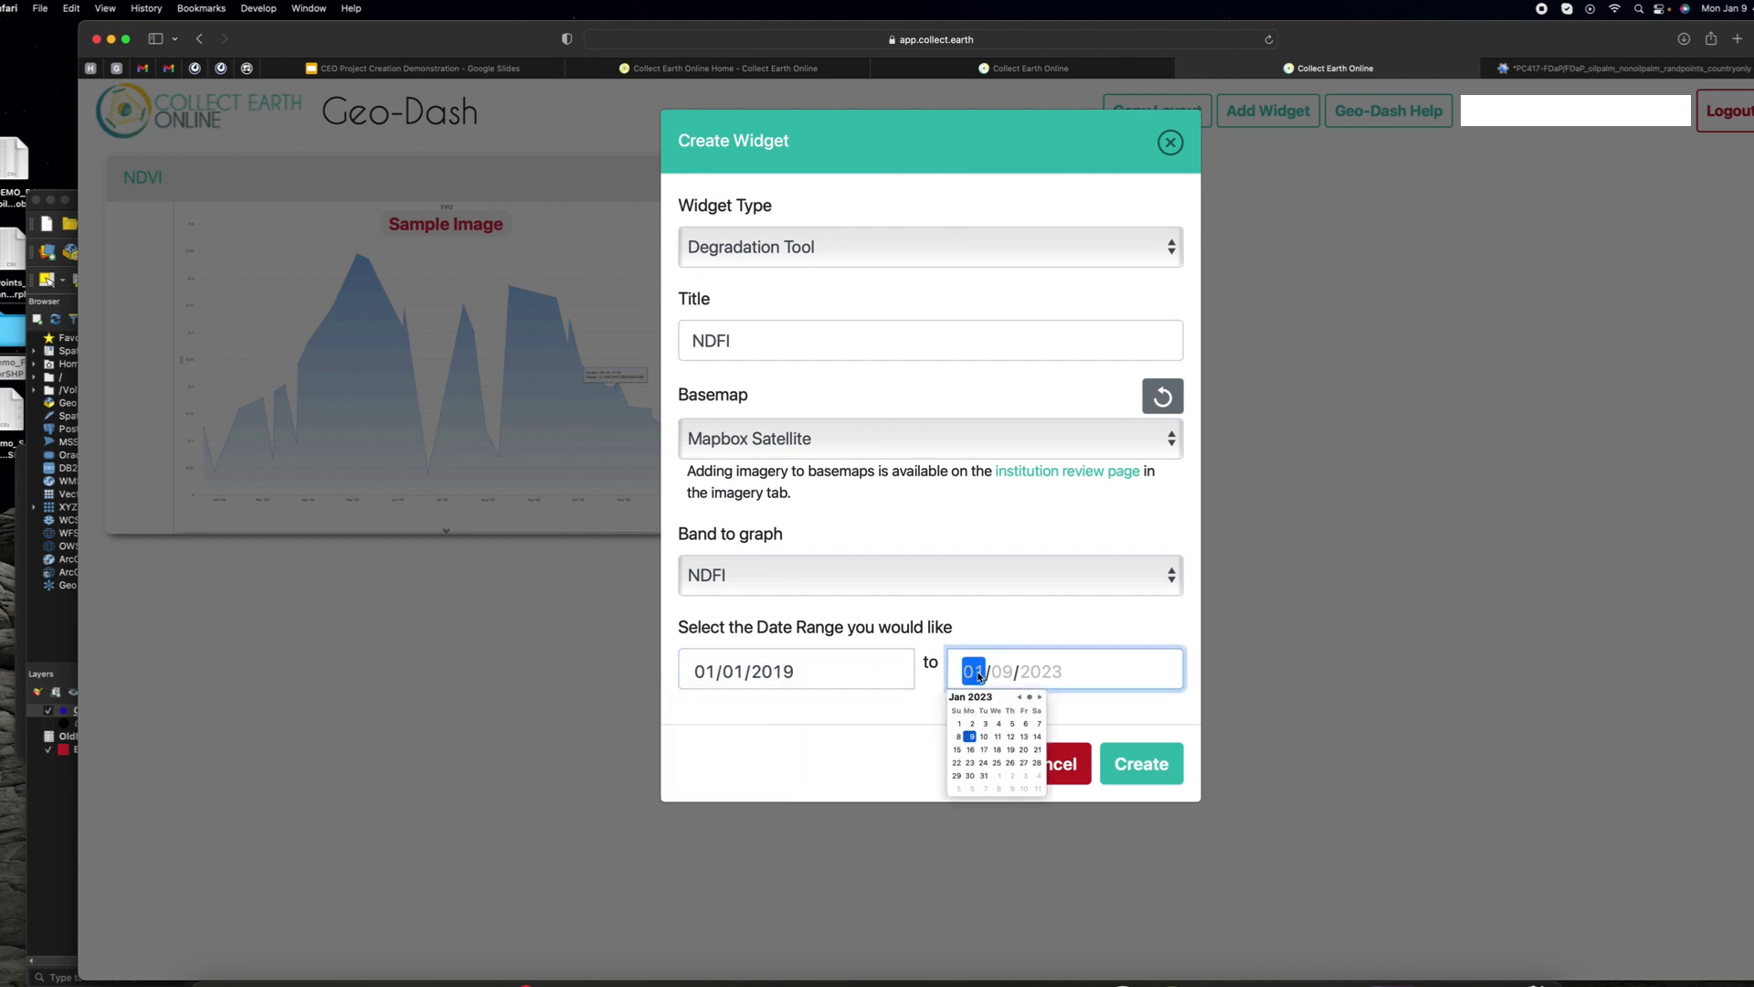
pyautogui.click(1004, 677)
pyautogui.click(1039, 677)
pyautogui.write('2022')
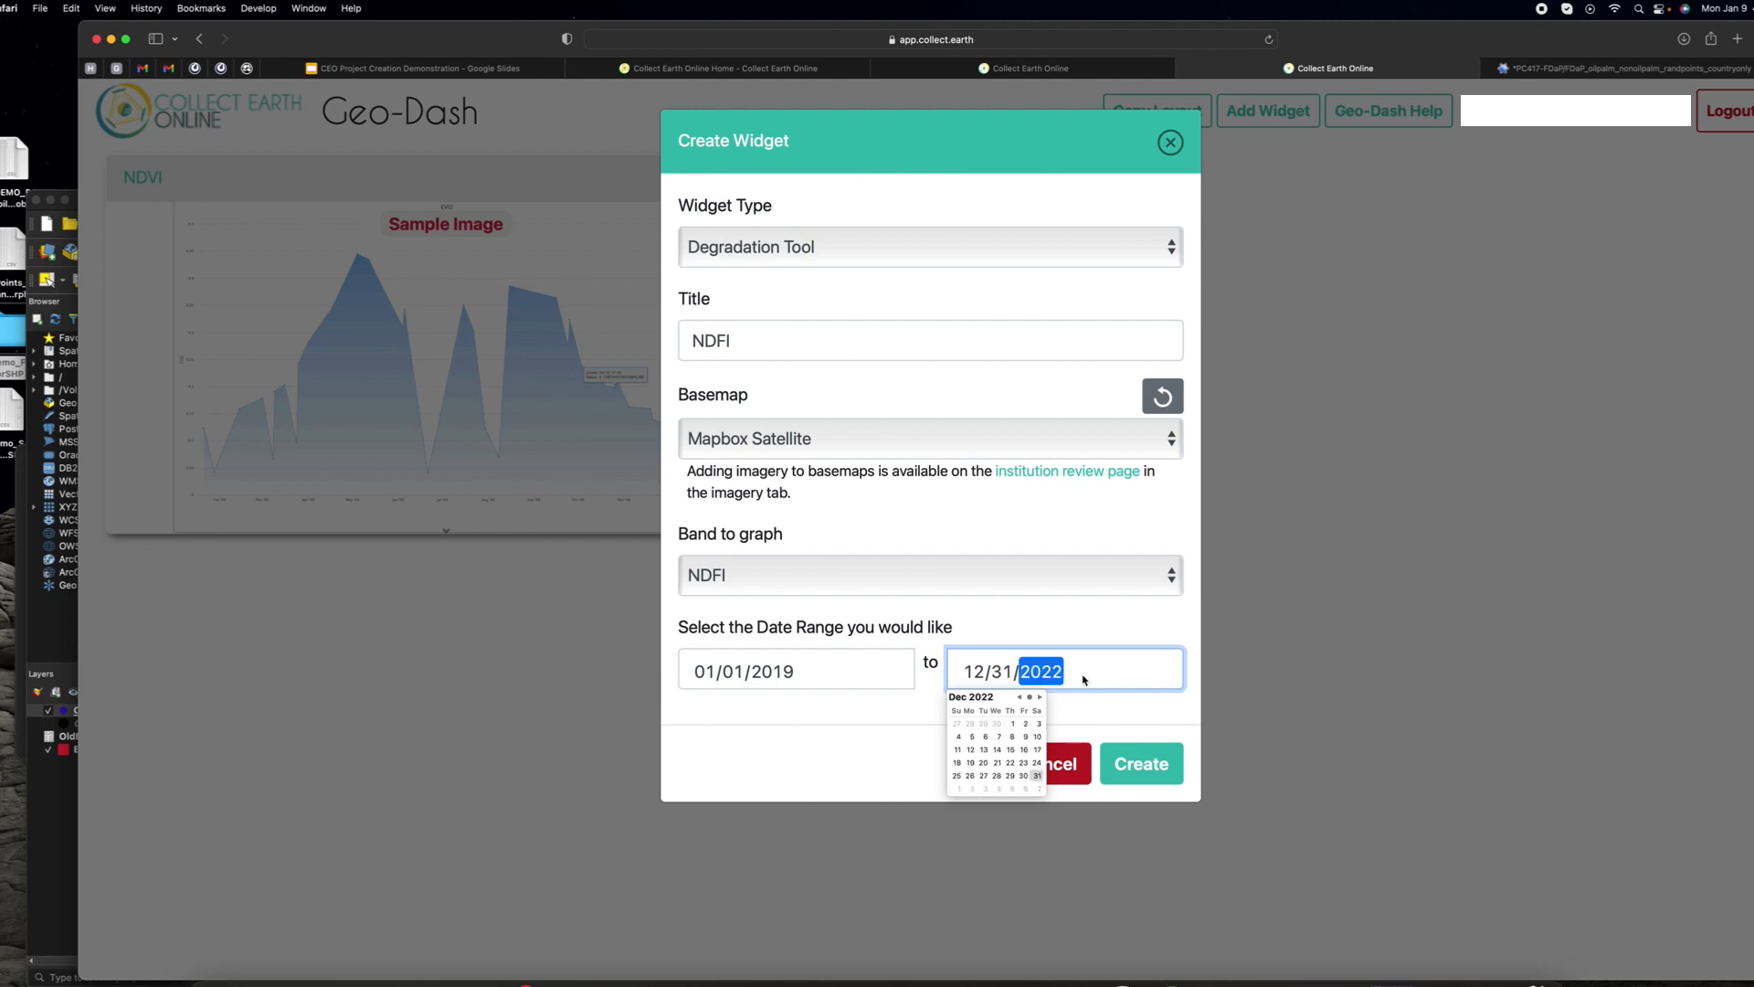
pyautogui.click(1129, 715)
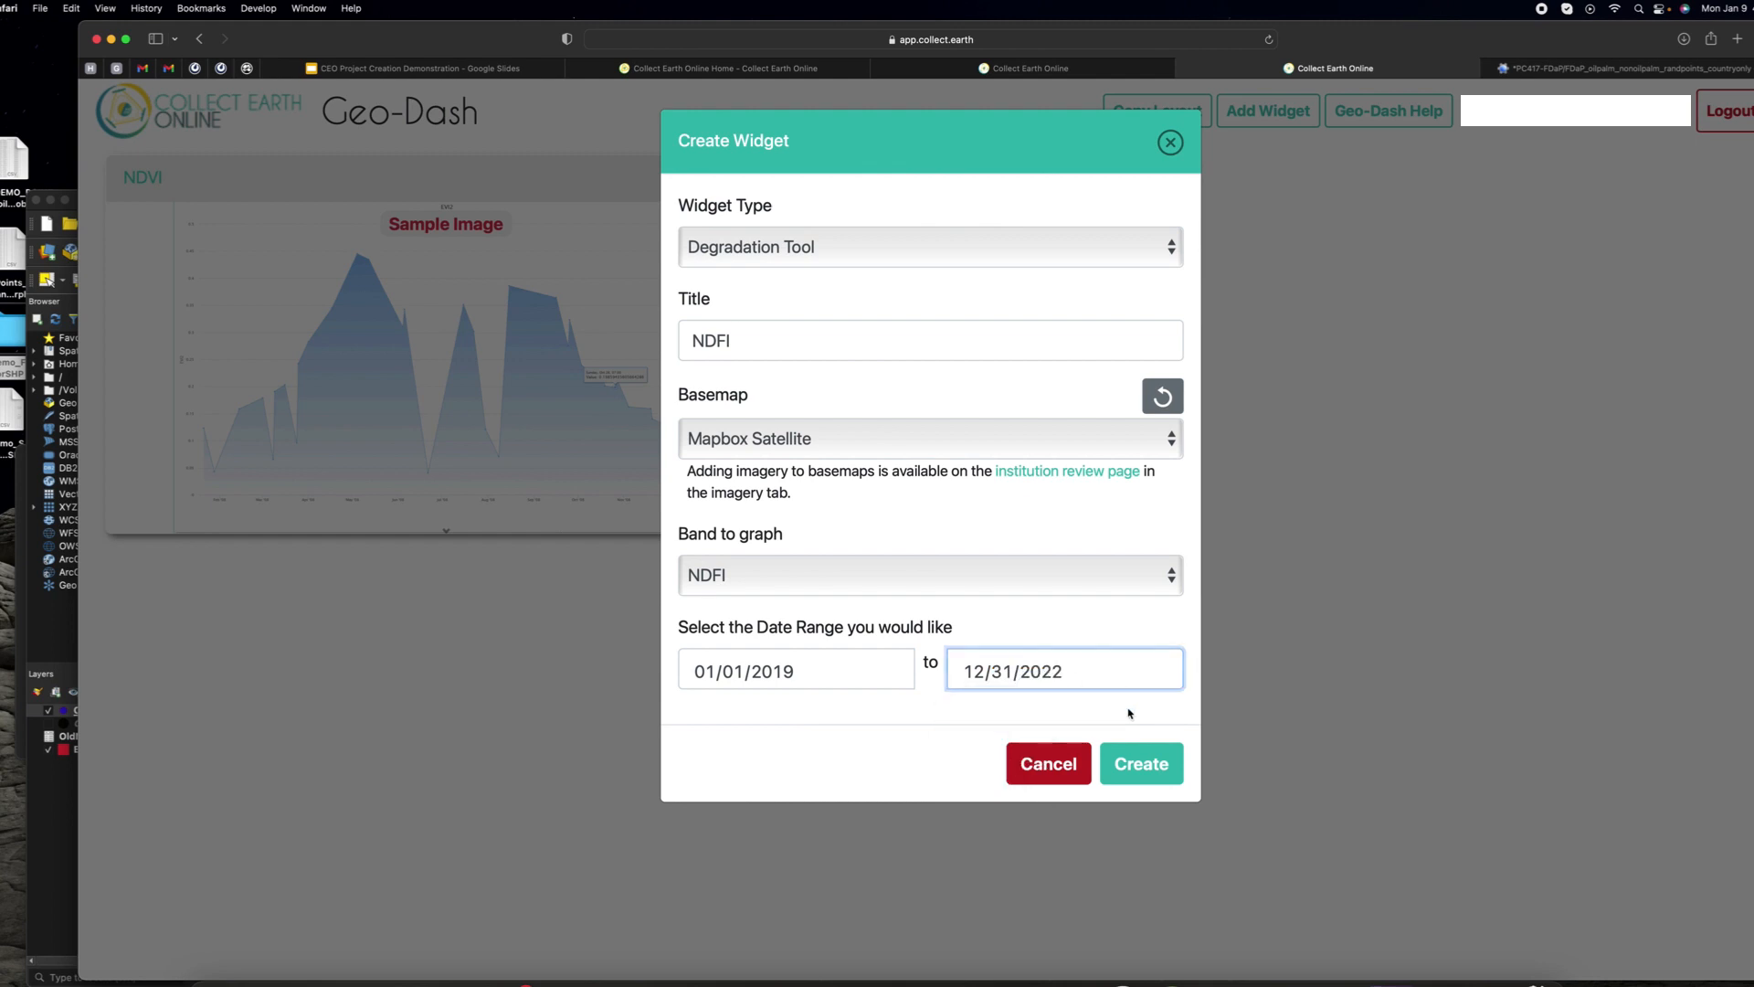
pyautogui.click(1143, 766)
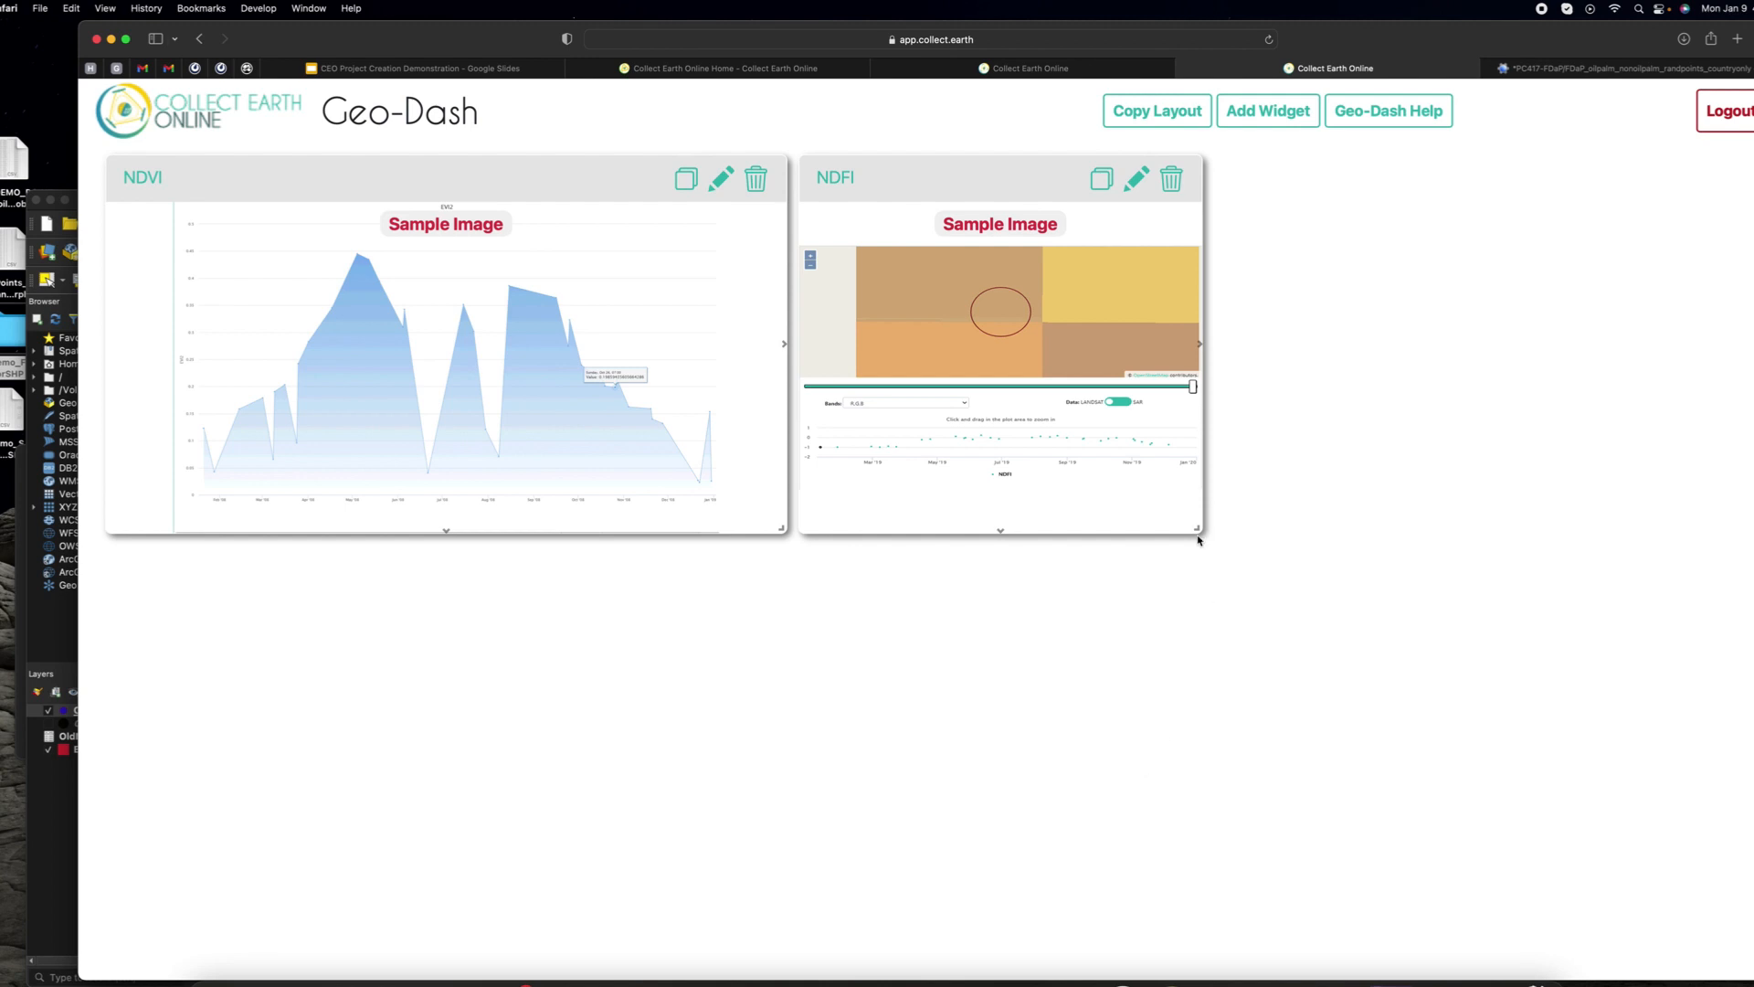
pyautogui.moveTo(1199, 530); pyautogui.dragTo(1316, 819)
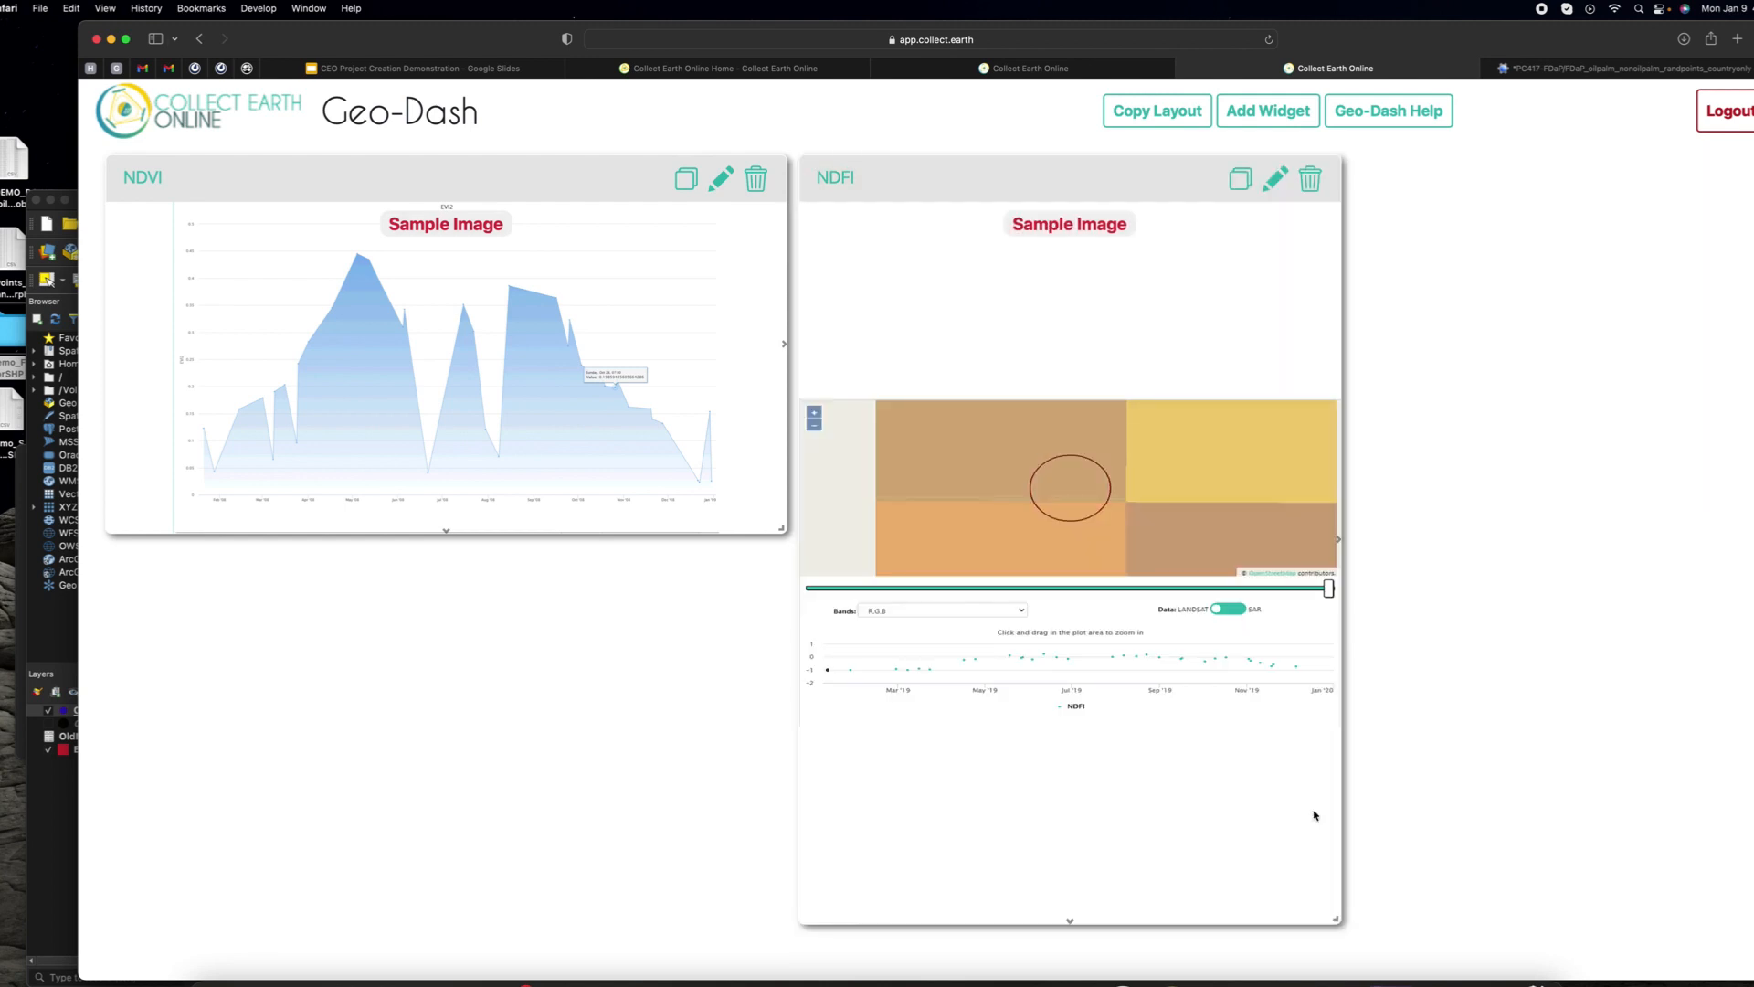
# Step: Start a new Geo-Dash widget of type Image Asset
pyautogui.click(1264, 119)
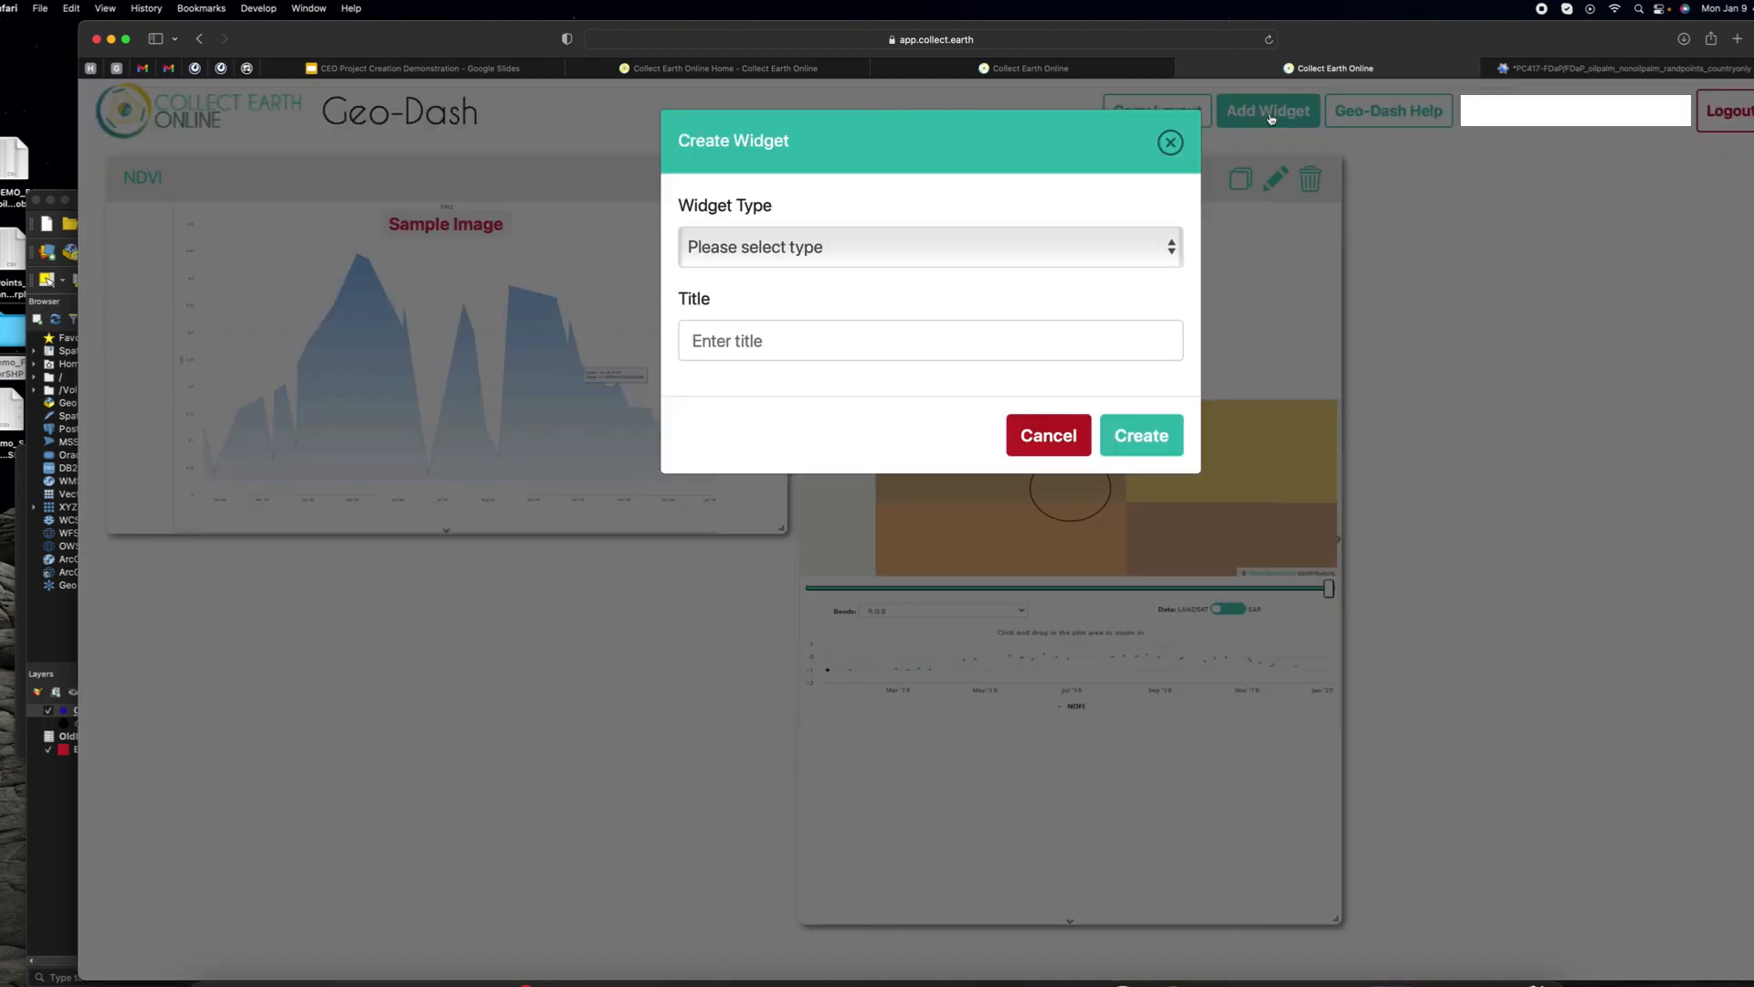
pyautogui.click(1077, 247)
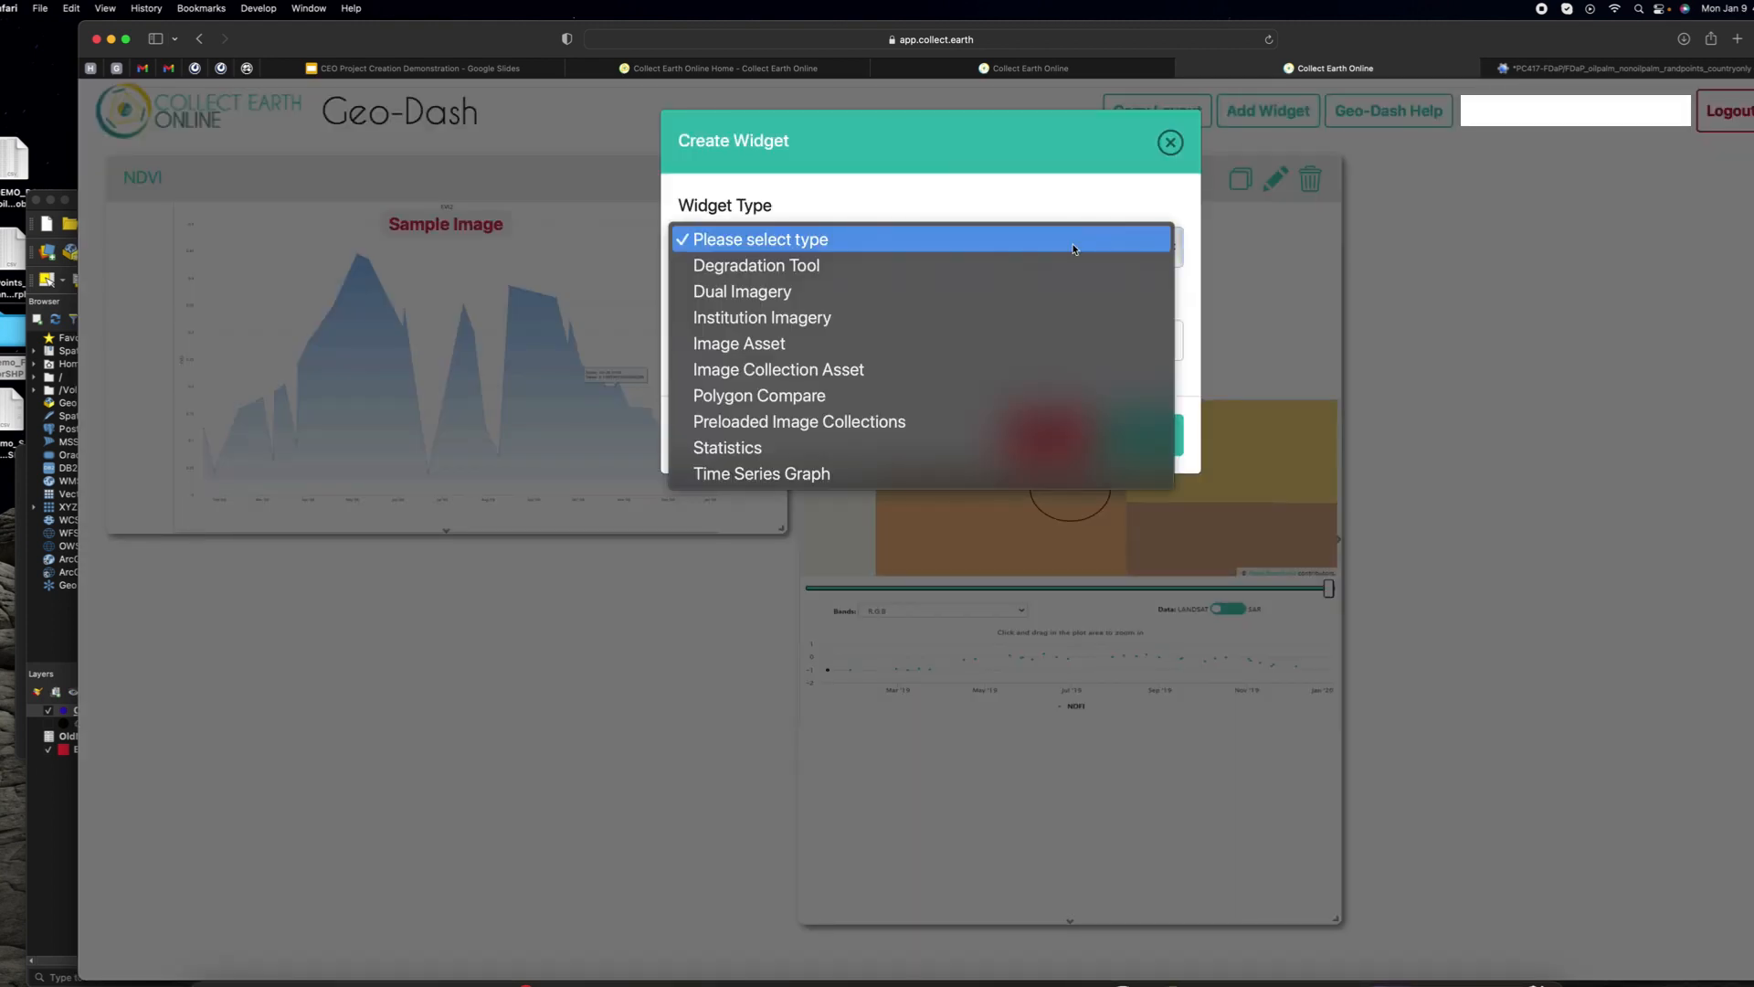
pyautogui.click(896, 342)
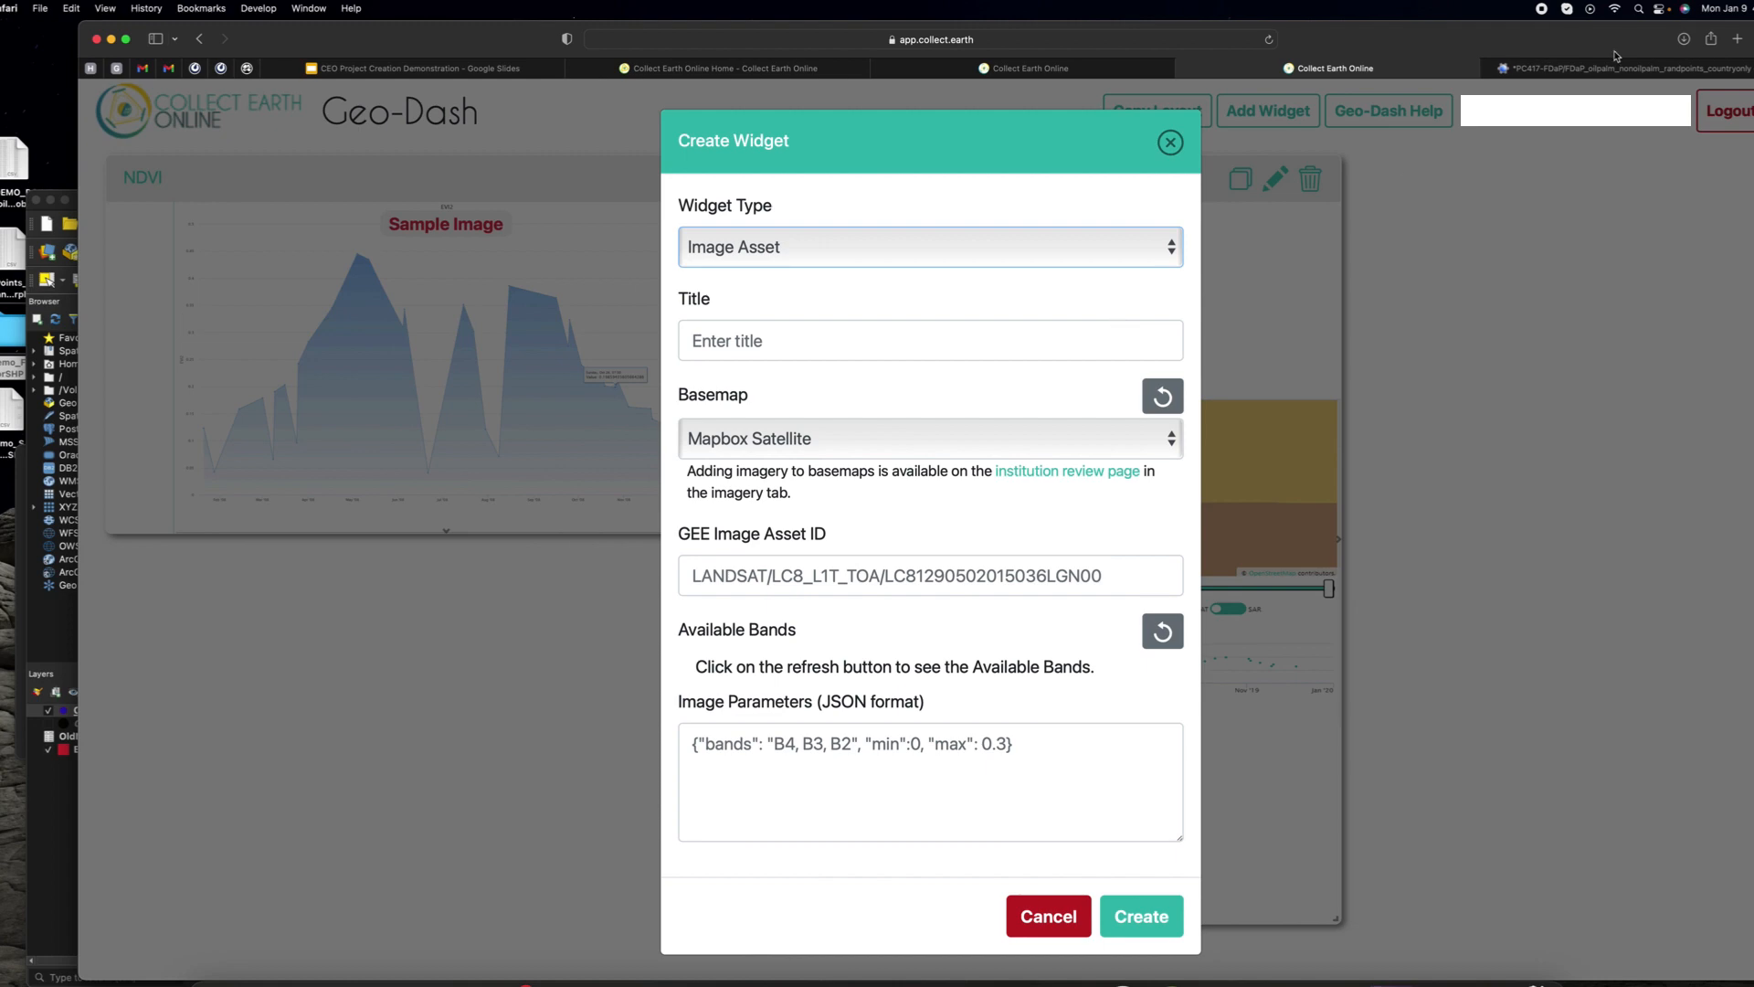
# Step: Switch to the Earth Engine Code Editor, check that anyone can read the DynamicWorld2019Indonesia asset, and copy its image ID
pyautogui.click(1589, 72)
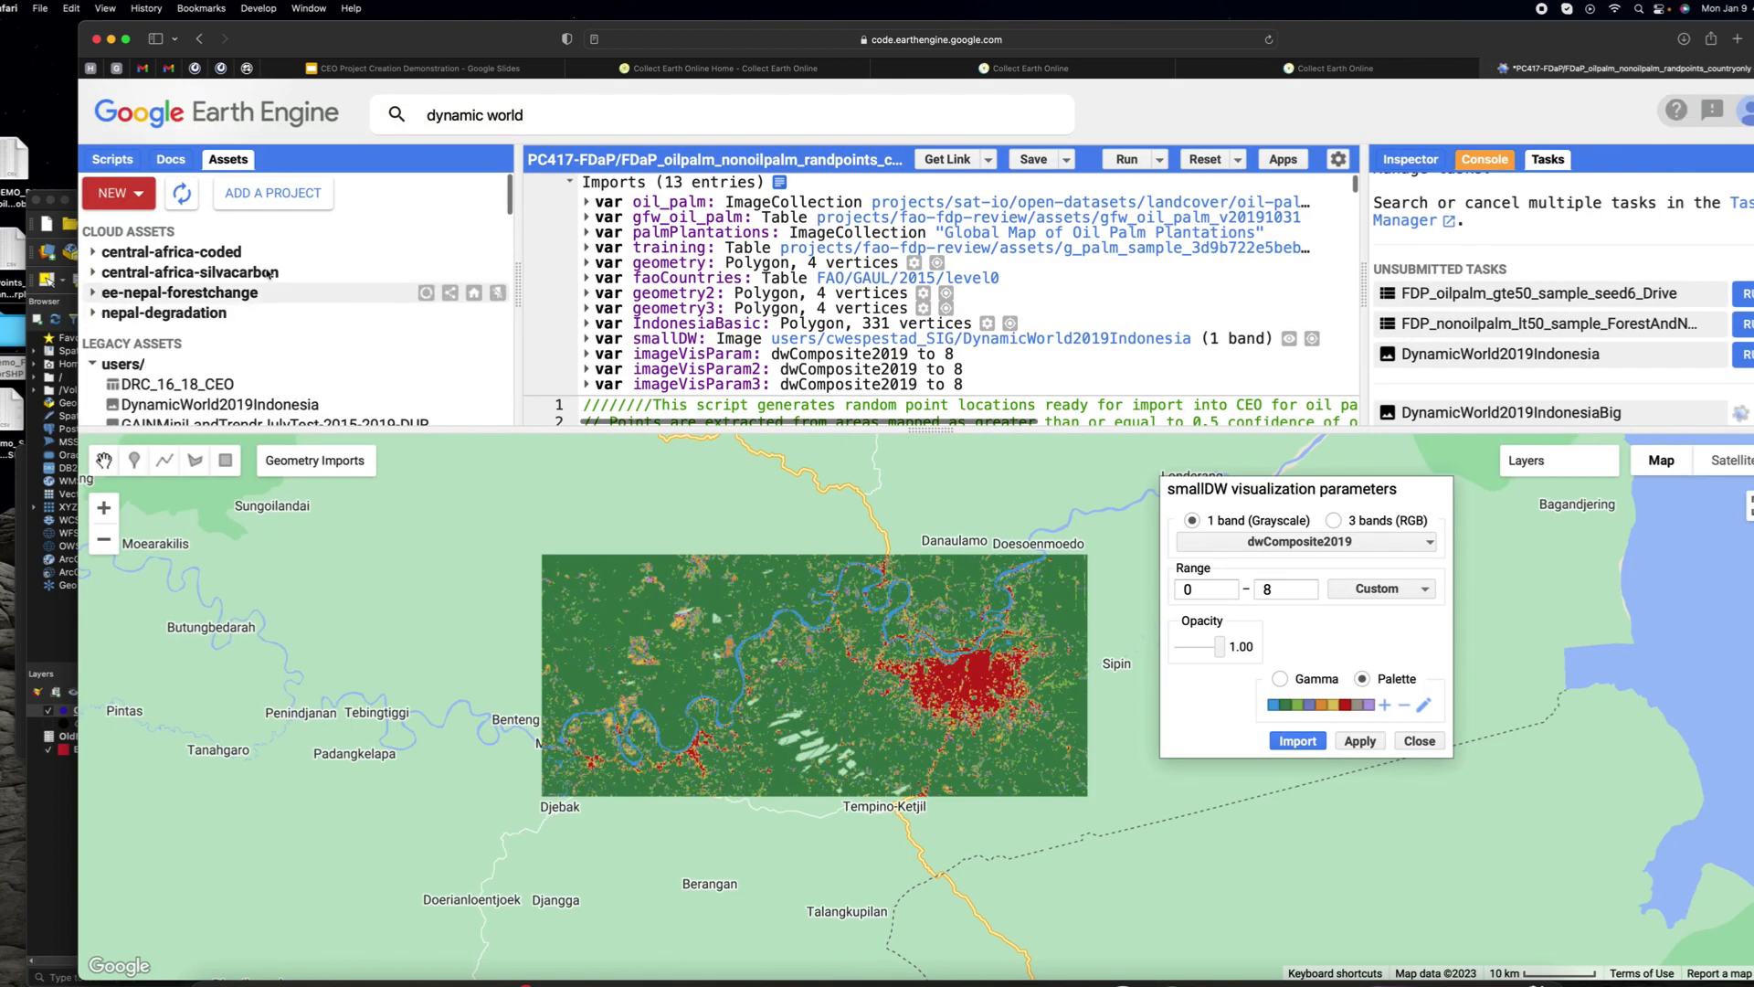
pyautogui.click(449, 404)
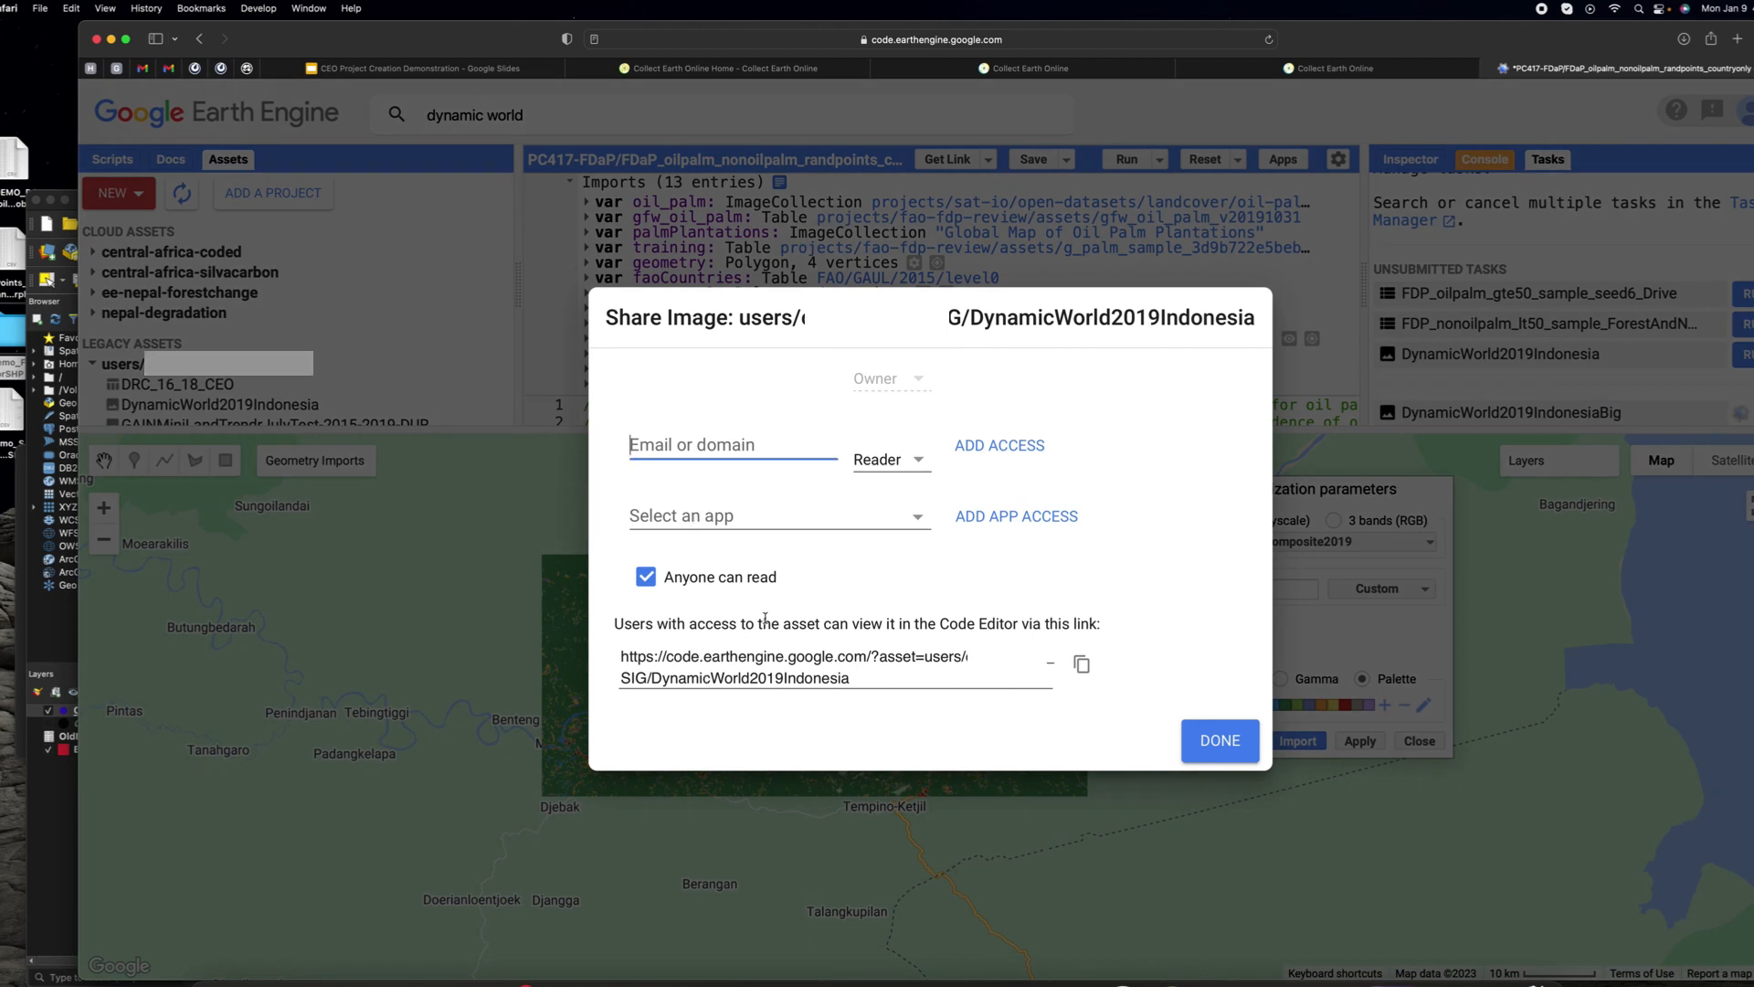
pyautogui.click(1207, 745)
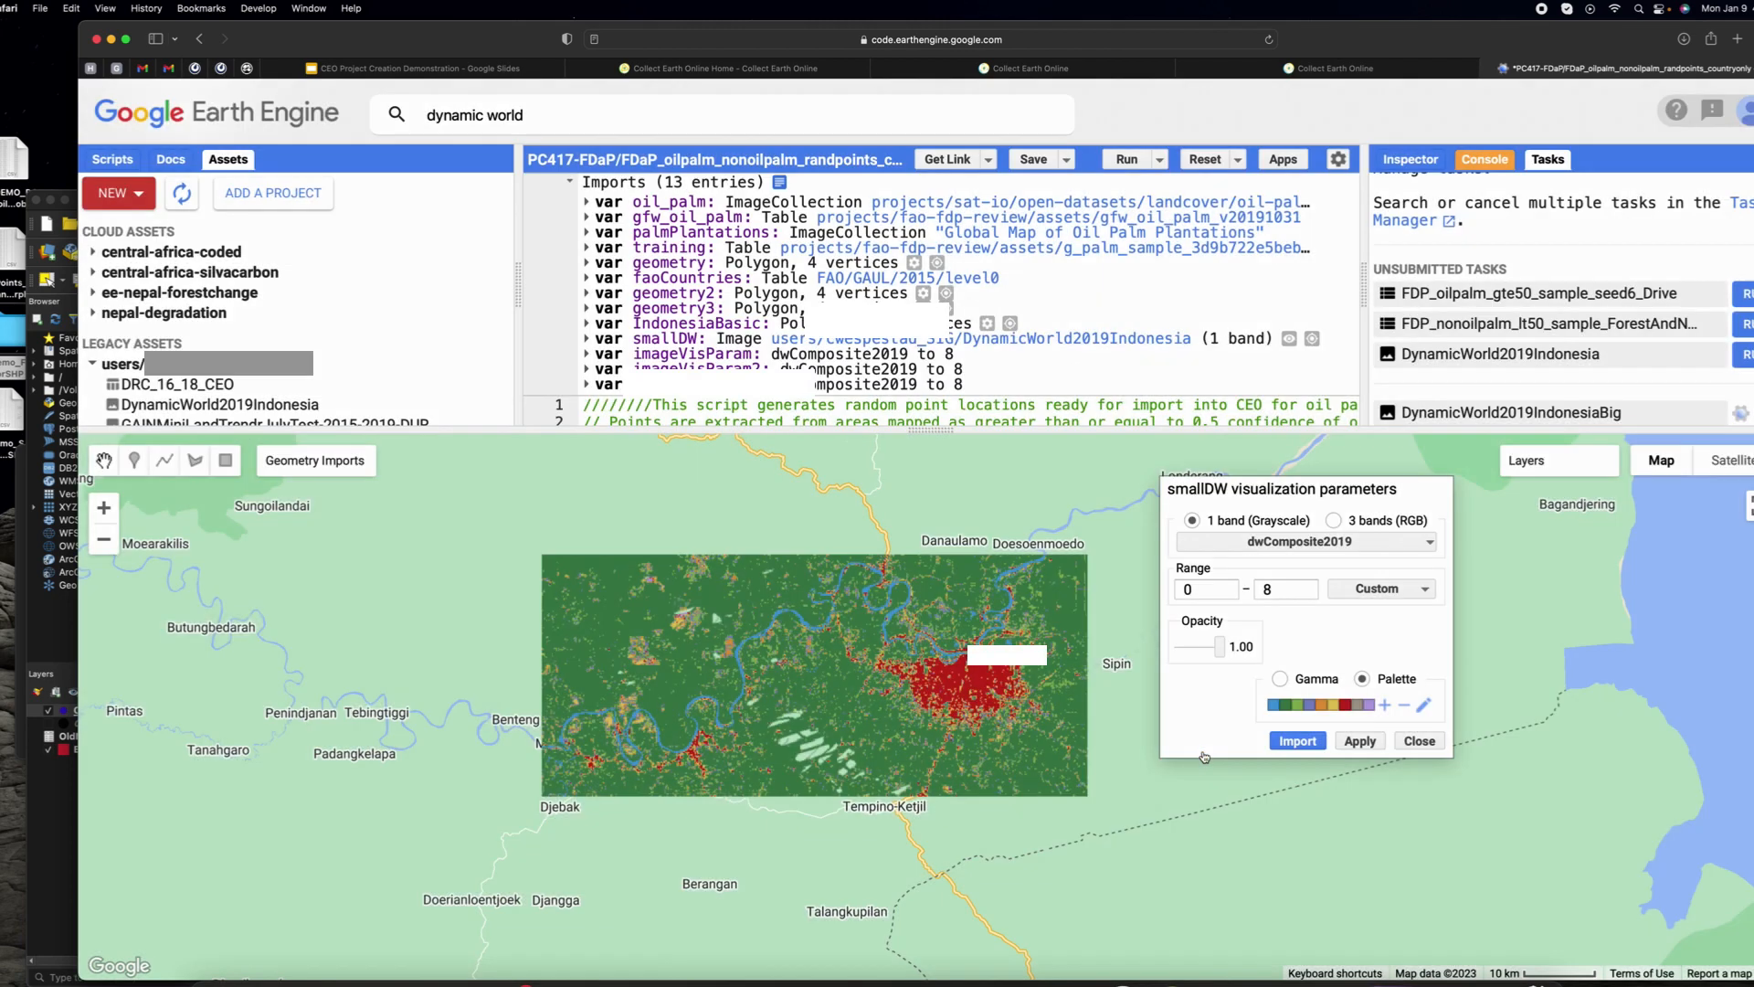
pyautogui.click(241, 405)
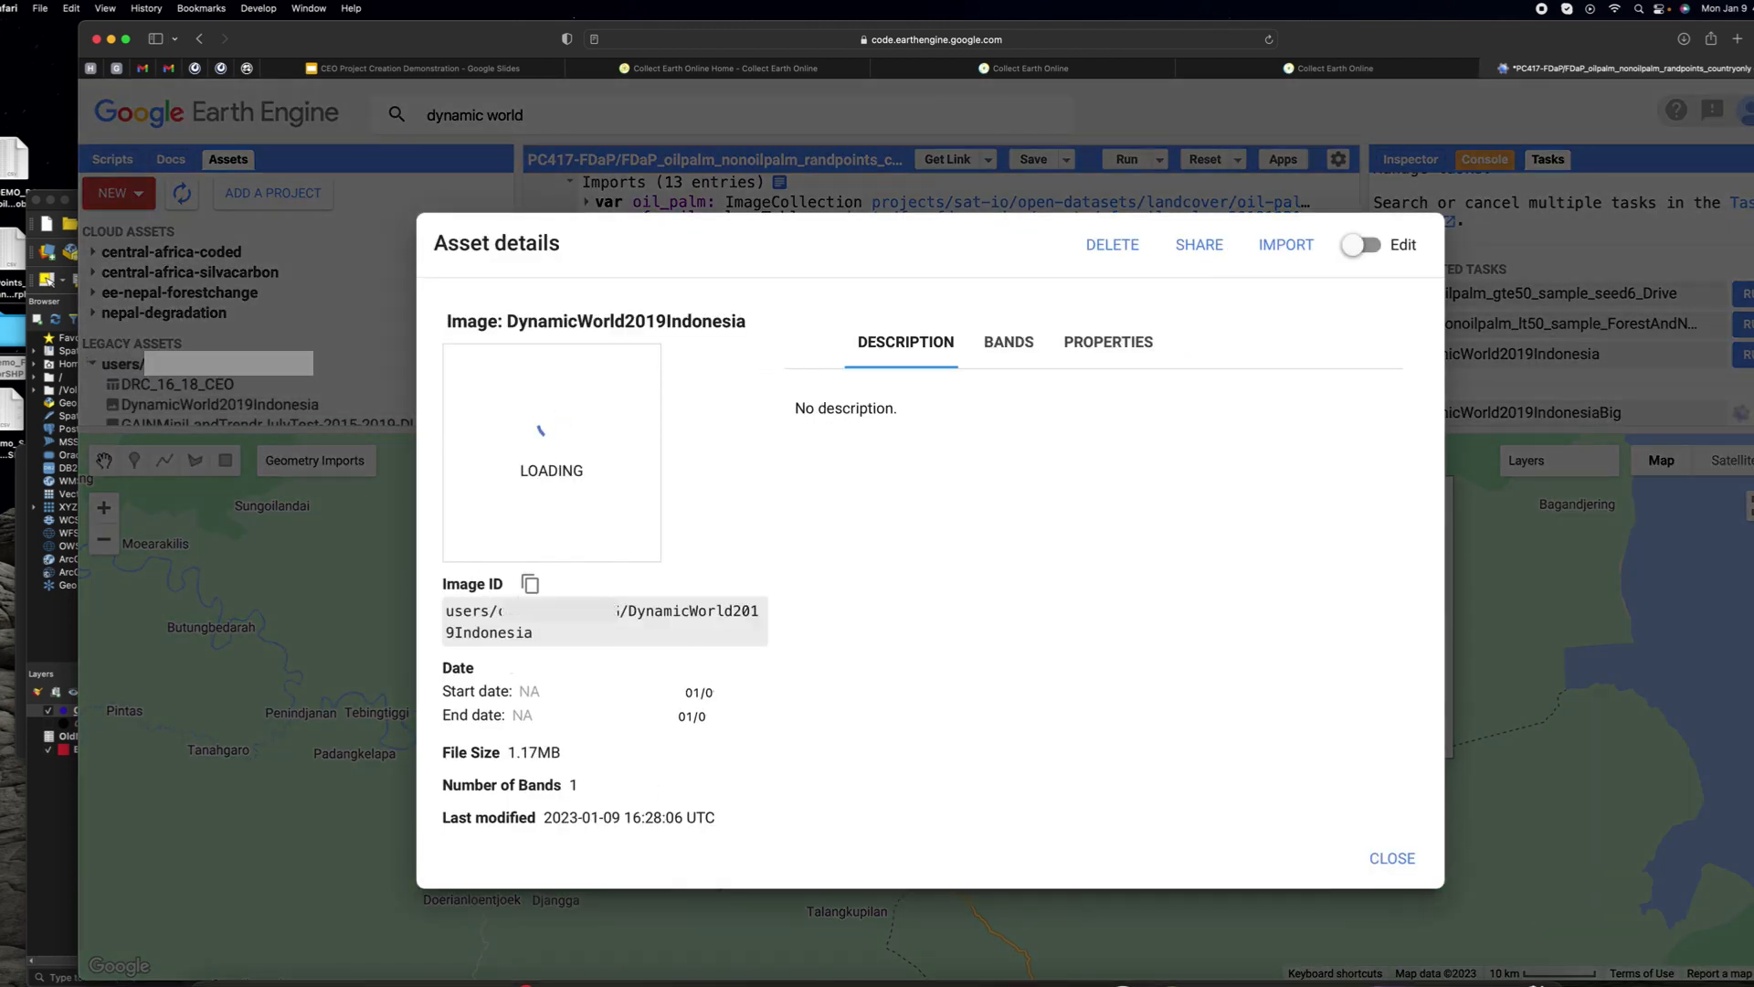
pyautogui.moveTo(534, 687); pyautogui.dragTo(444, 665)
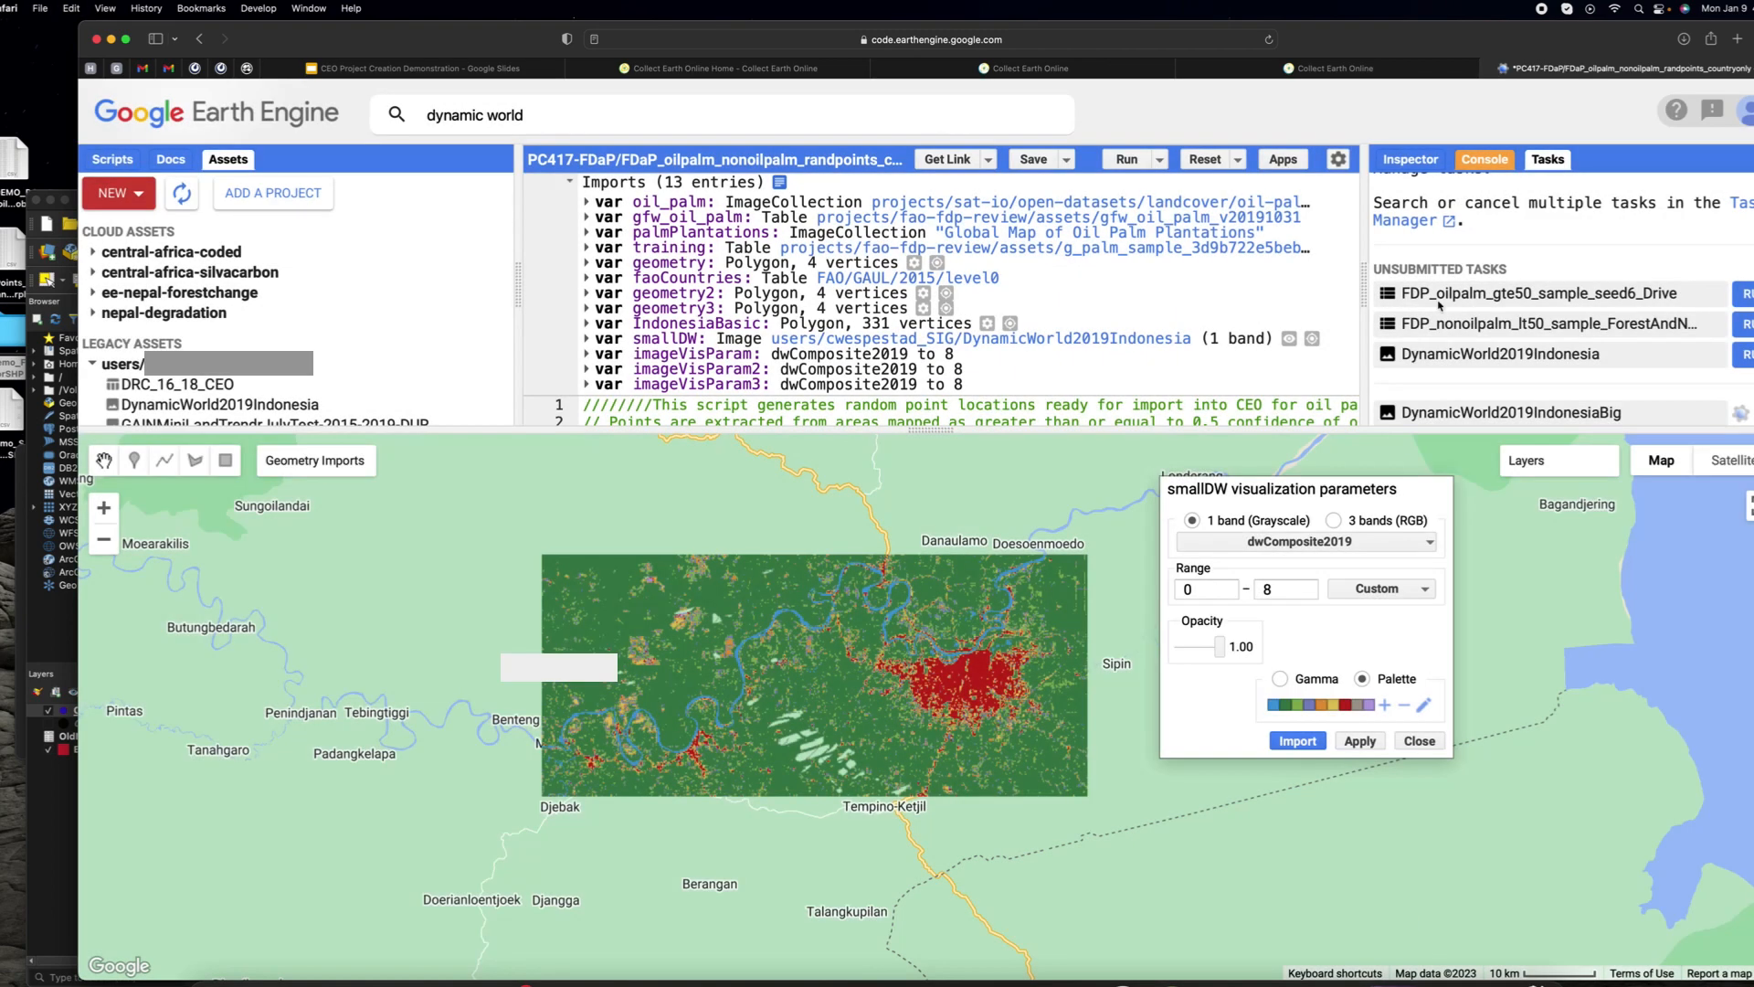
# Step: Back in Collect Earth Online, paste the copied GEE image asset ID into the widget and title it "Dynamic World 2019"
pyautogui.click(1334, 69)
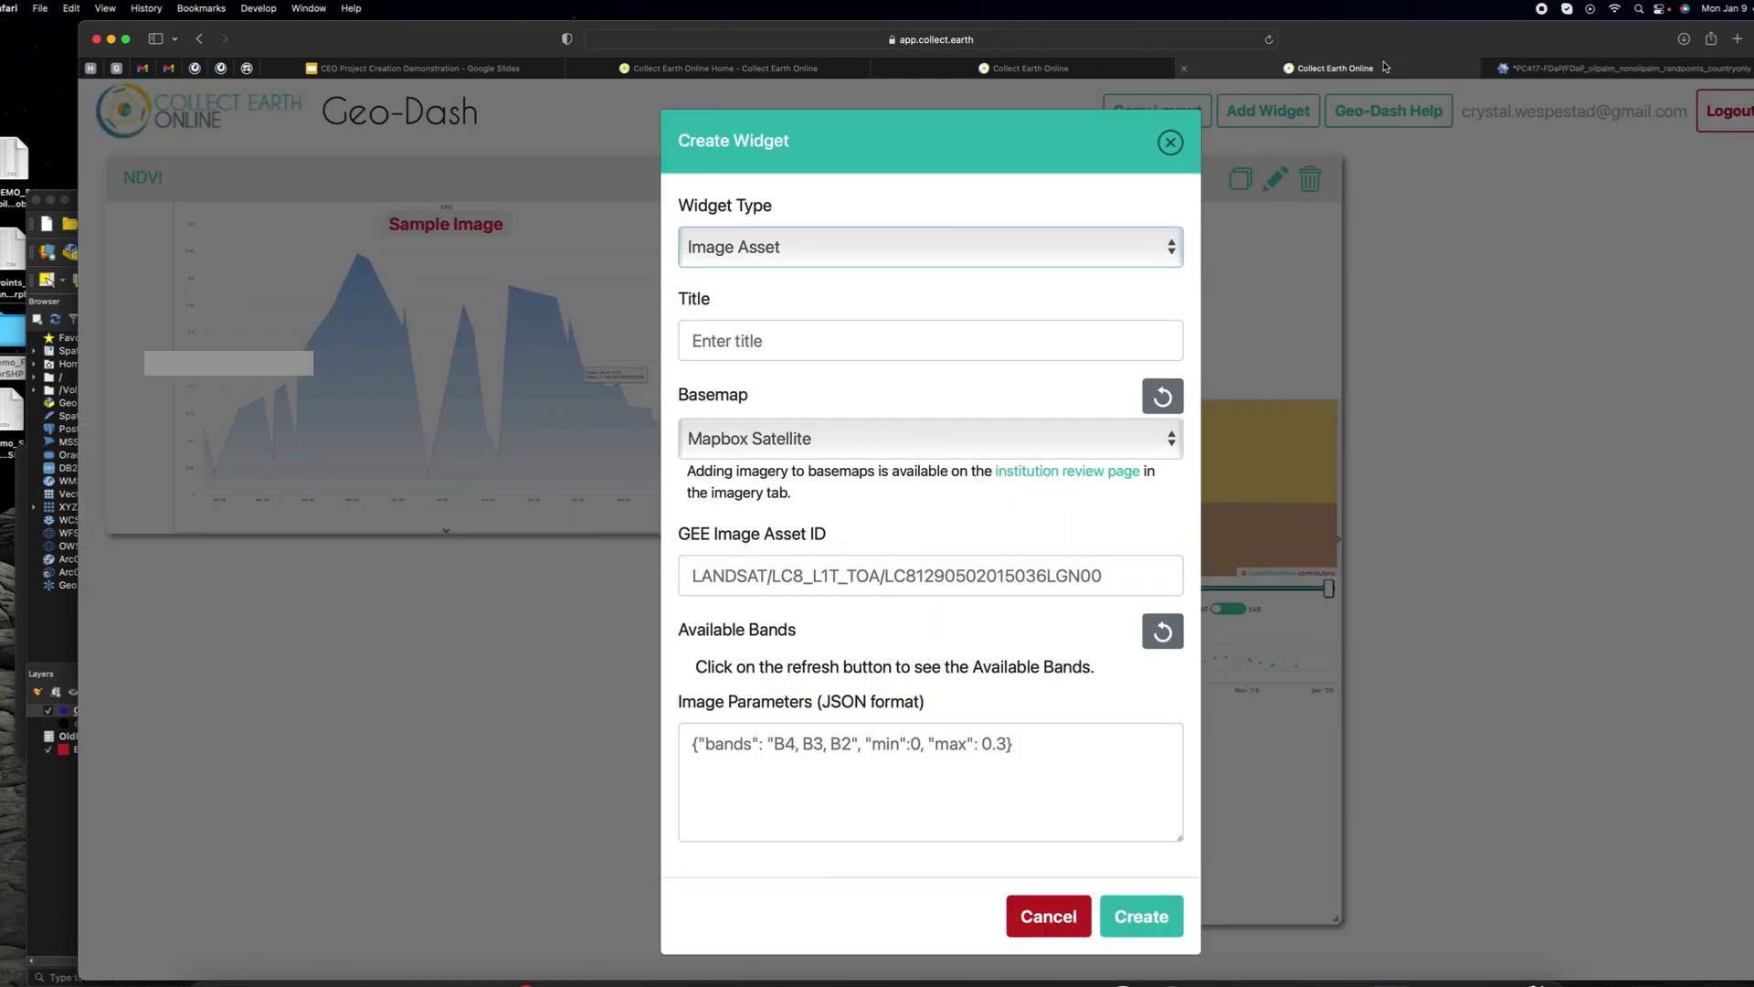
pyautogui.click(790, 574)
pyautogui.press('super+v')
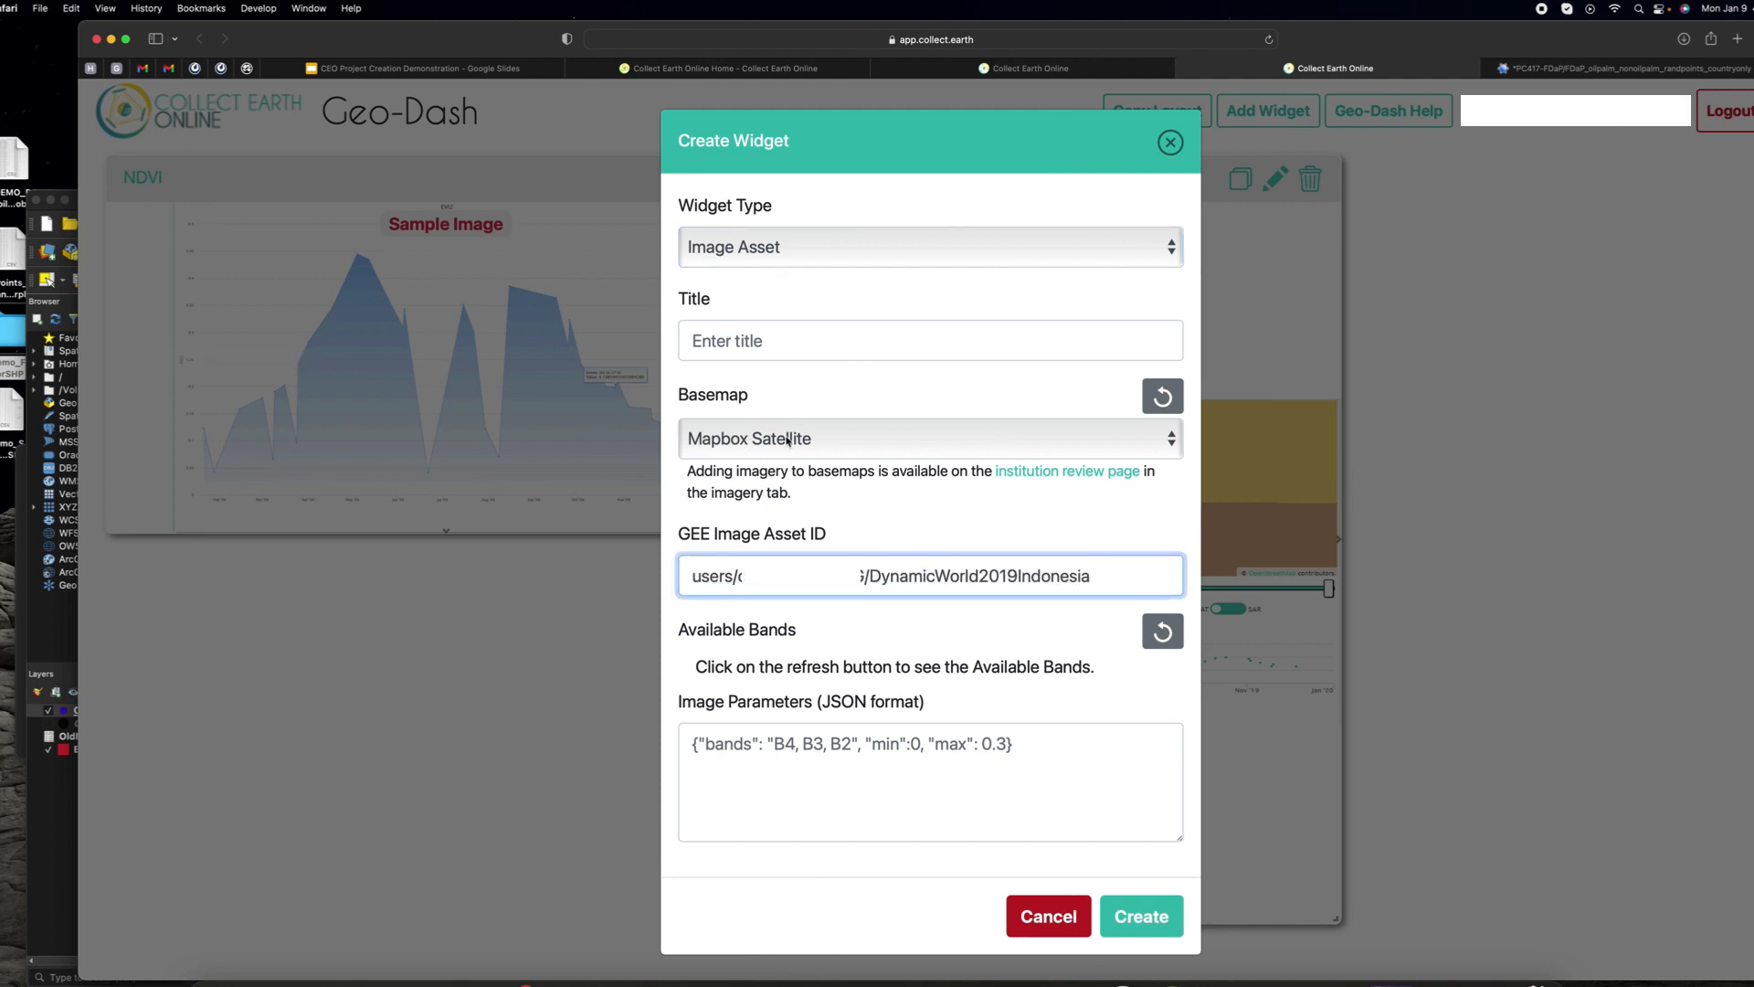
pyautogui.click(819, 346)
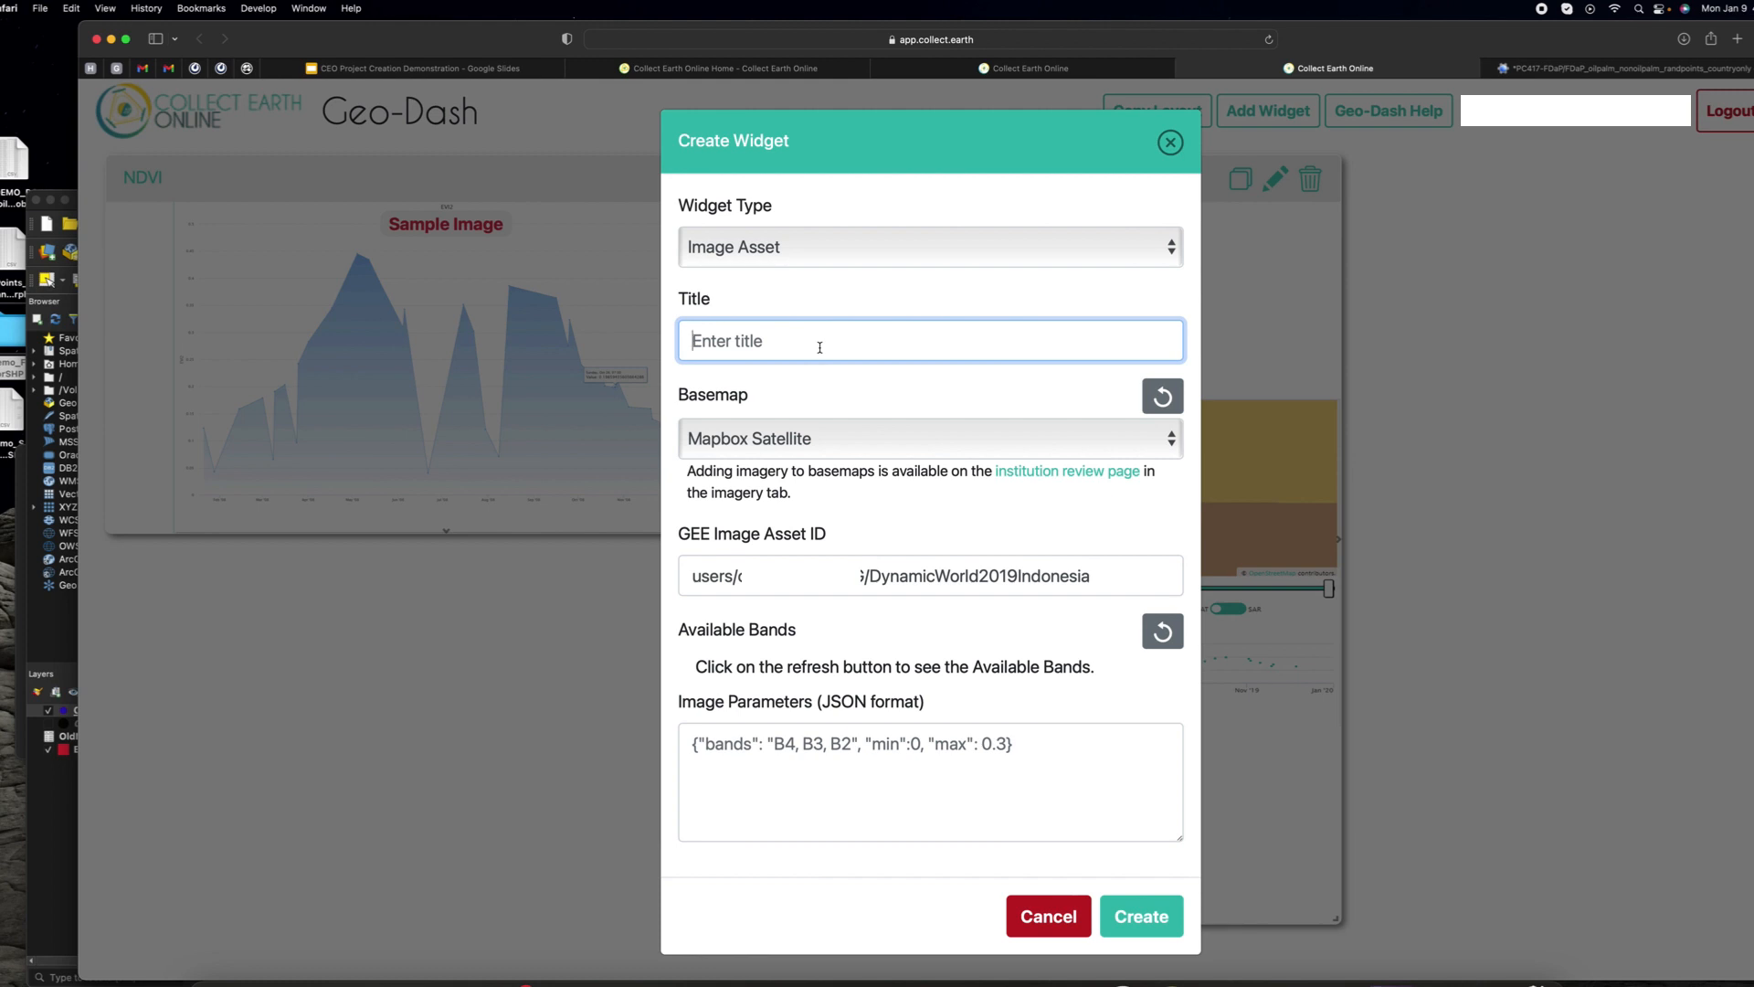
pyautogui.write('D')
pyautogui.write('2019')
# Step: In the Earth Engine script's generated imports code, copy the imageVisParam3 visualization parameters, from opacity through the palette
pyautogui.click(1019, 745)
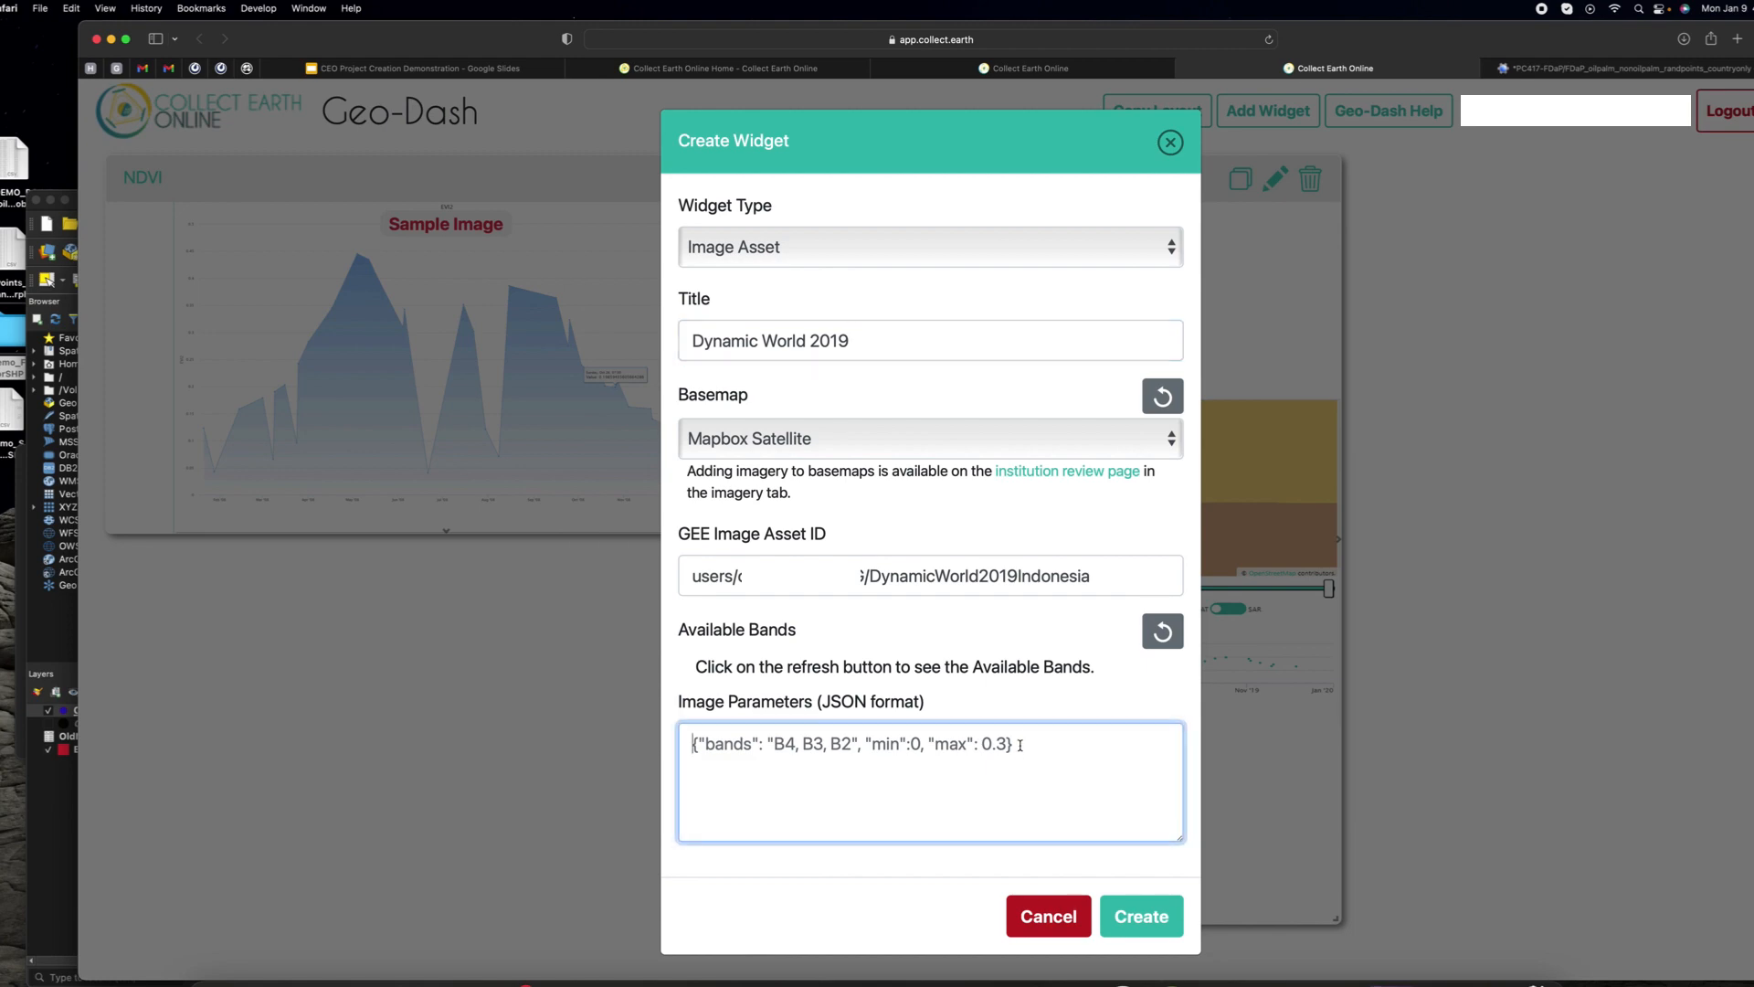
pyautogui.click(1608, 69)
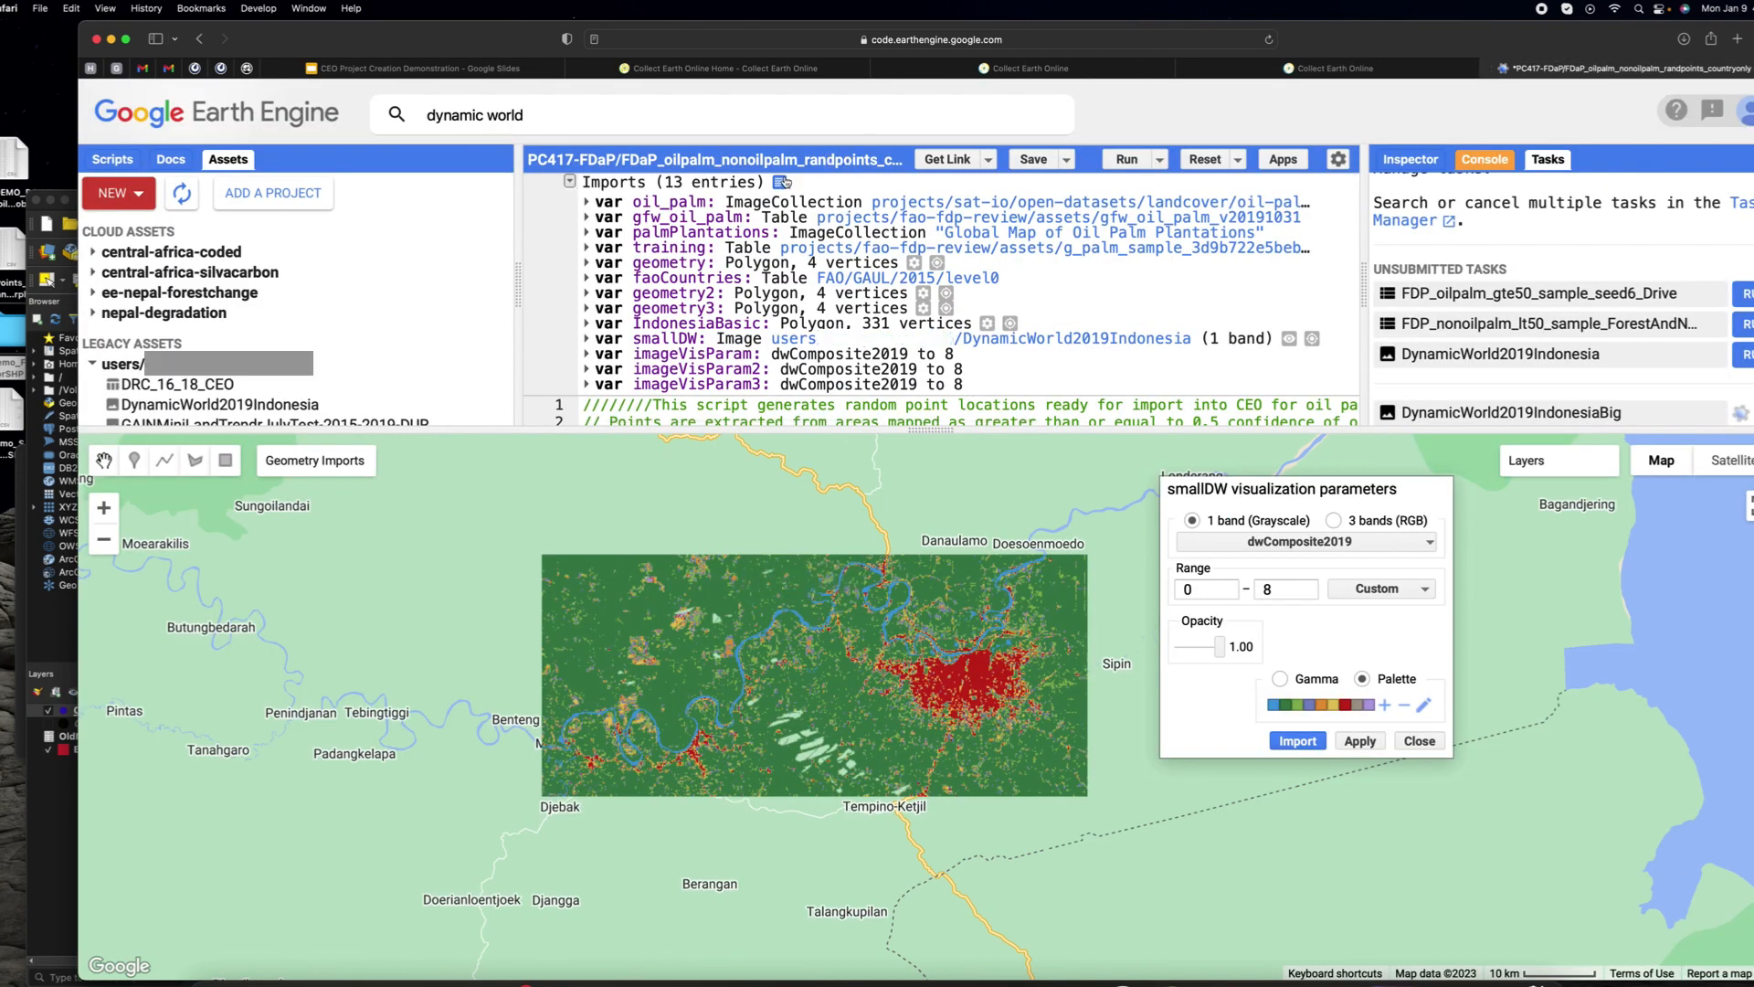
pyautogui.click(782, 182)
pyautogui.scroll(-20, 818, 617)
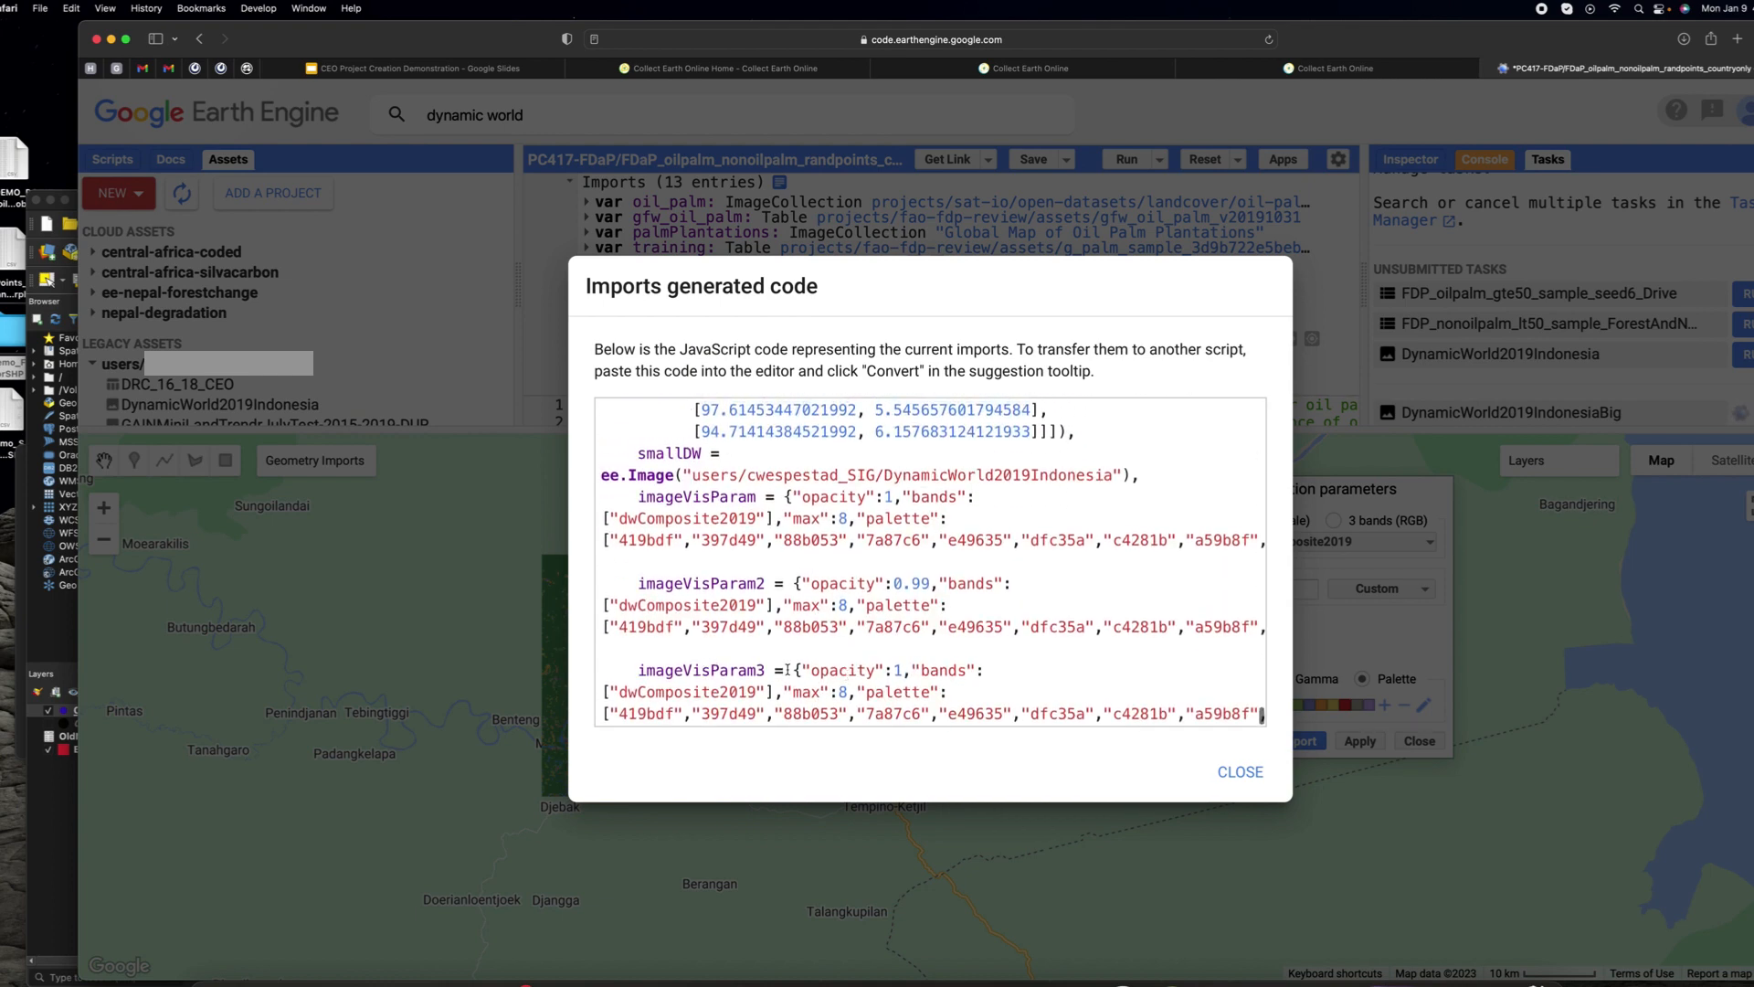
pyautogui.moveTo(794, 672); pyautogui.dragTo(1290, 719)
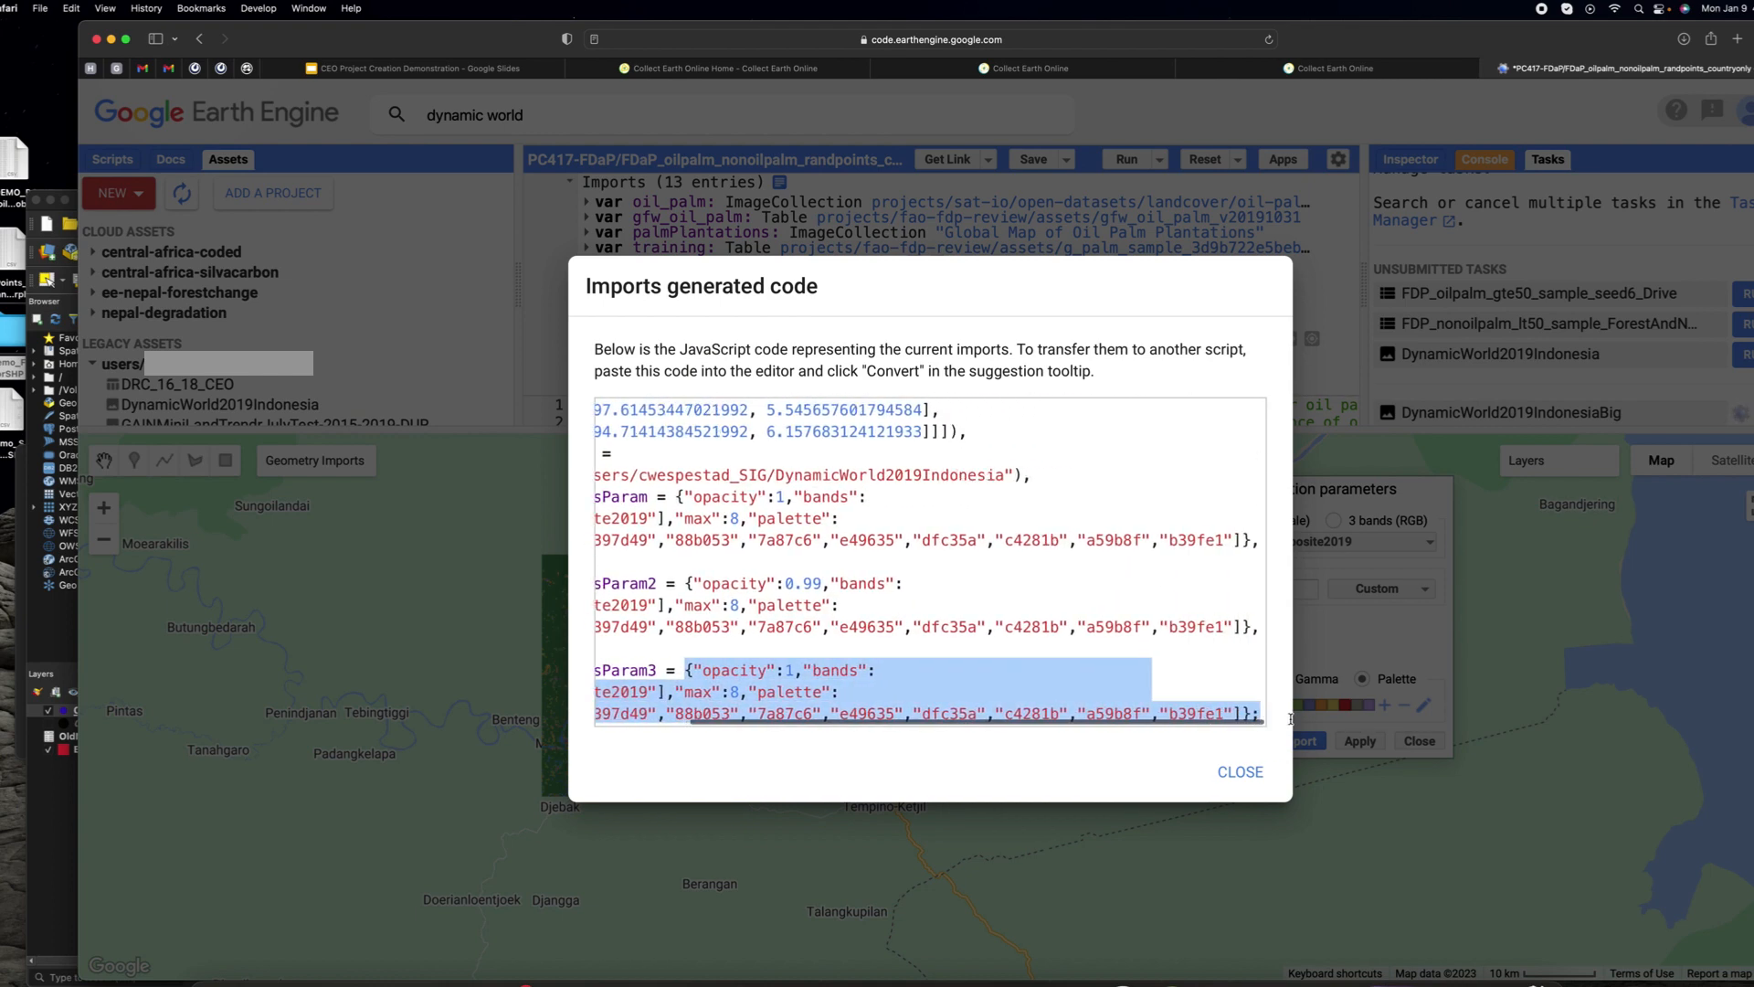
pyautogui.press('super+c')
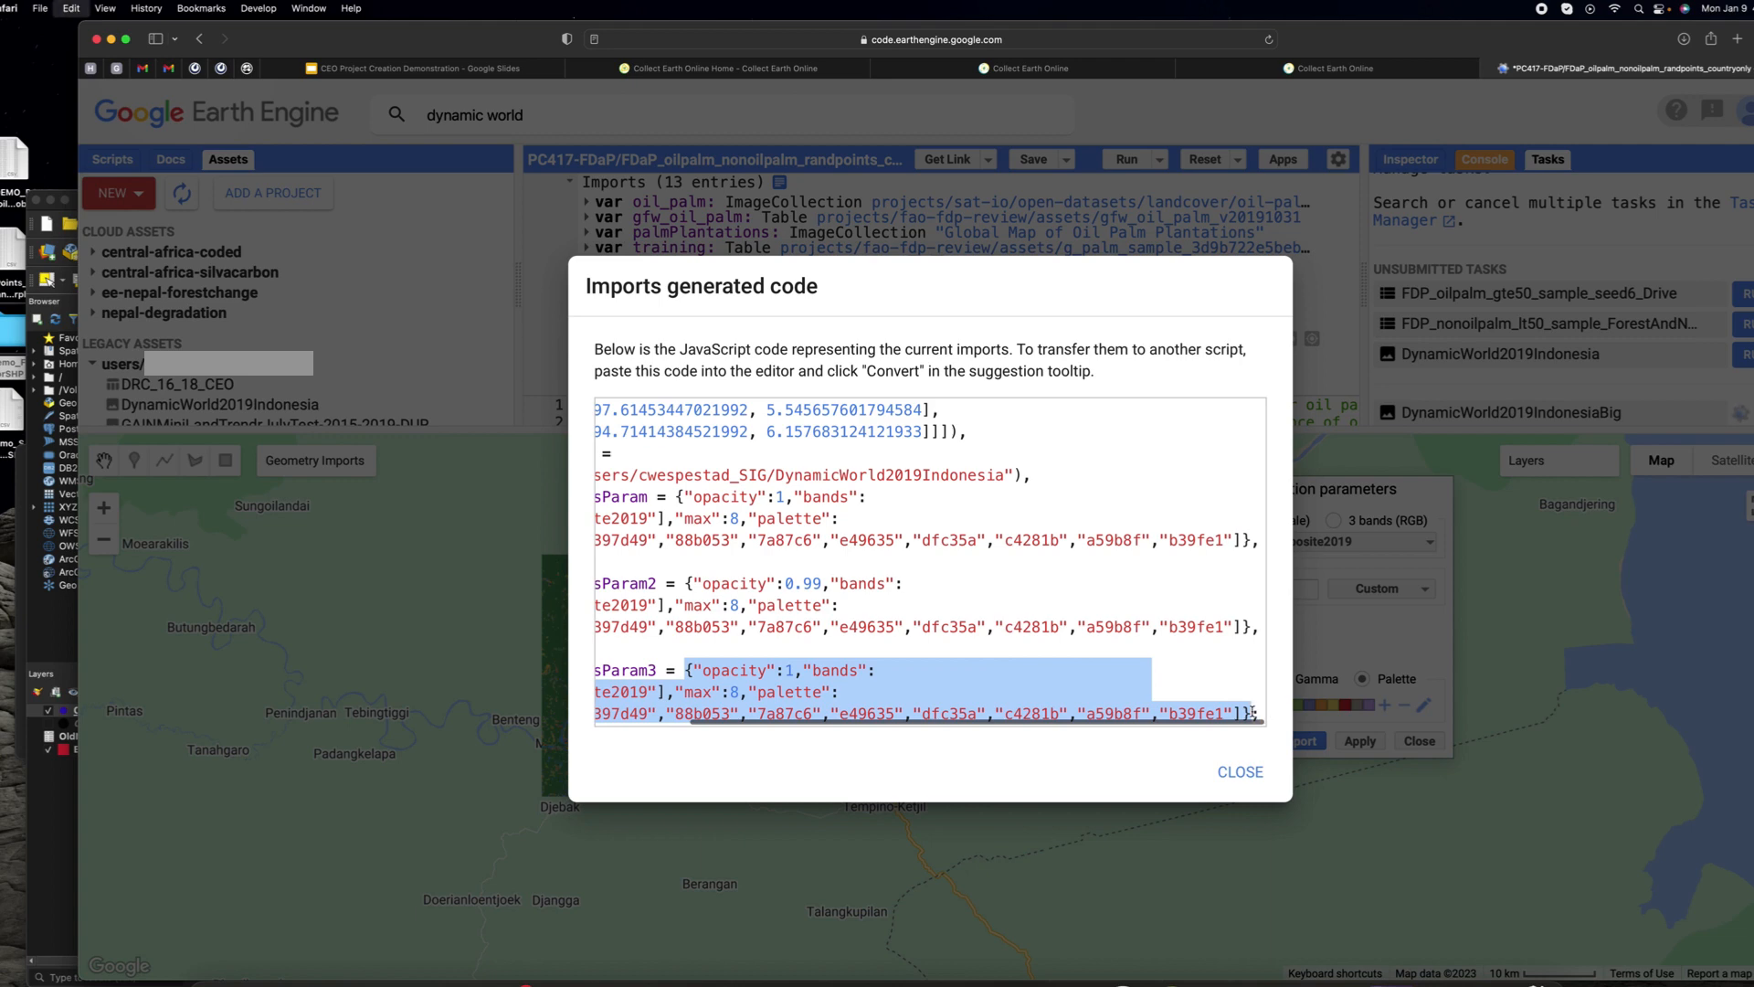
# Step: Create the Dynamic World 2019 widget with the copied image parameters and place it below the NDVI widget
pyautogui.click(1334, 69)
pyautogui.press('super+v')
pyautogui.click(1141, 915)
pyautogui.moveTo(1559, 180); pyautogui.dragTo(323, 576)
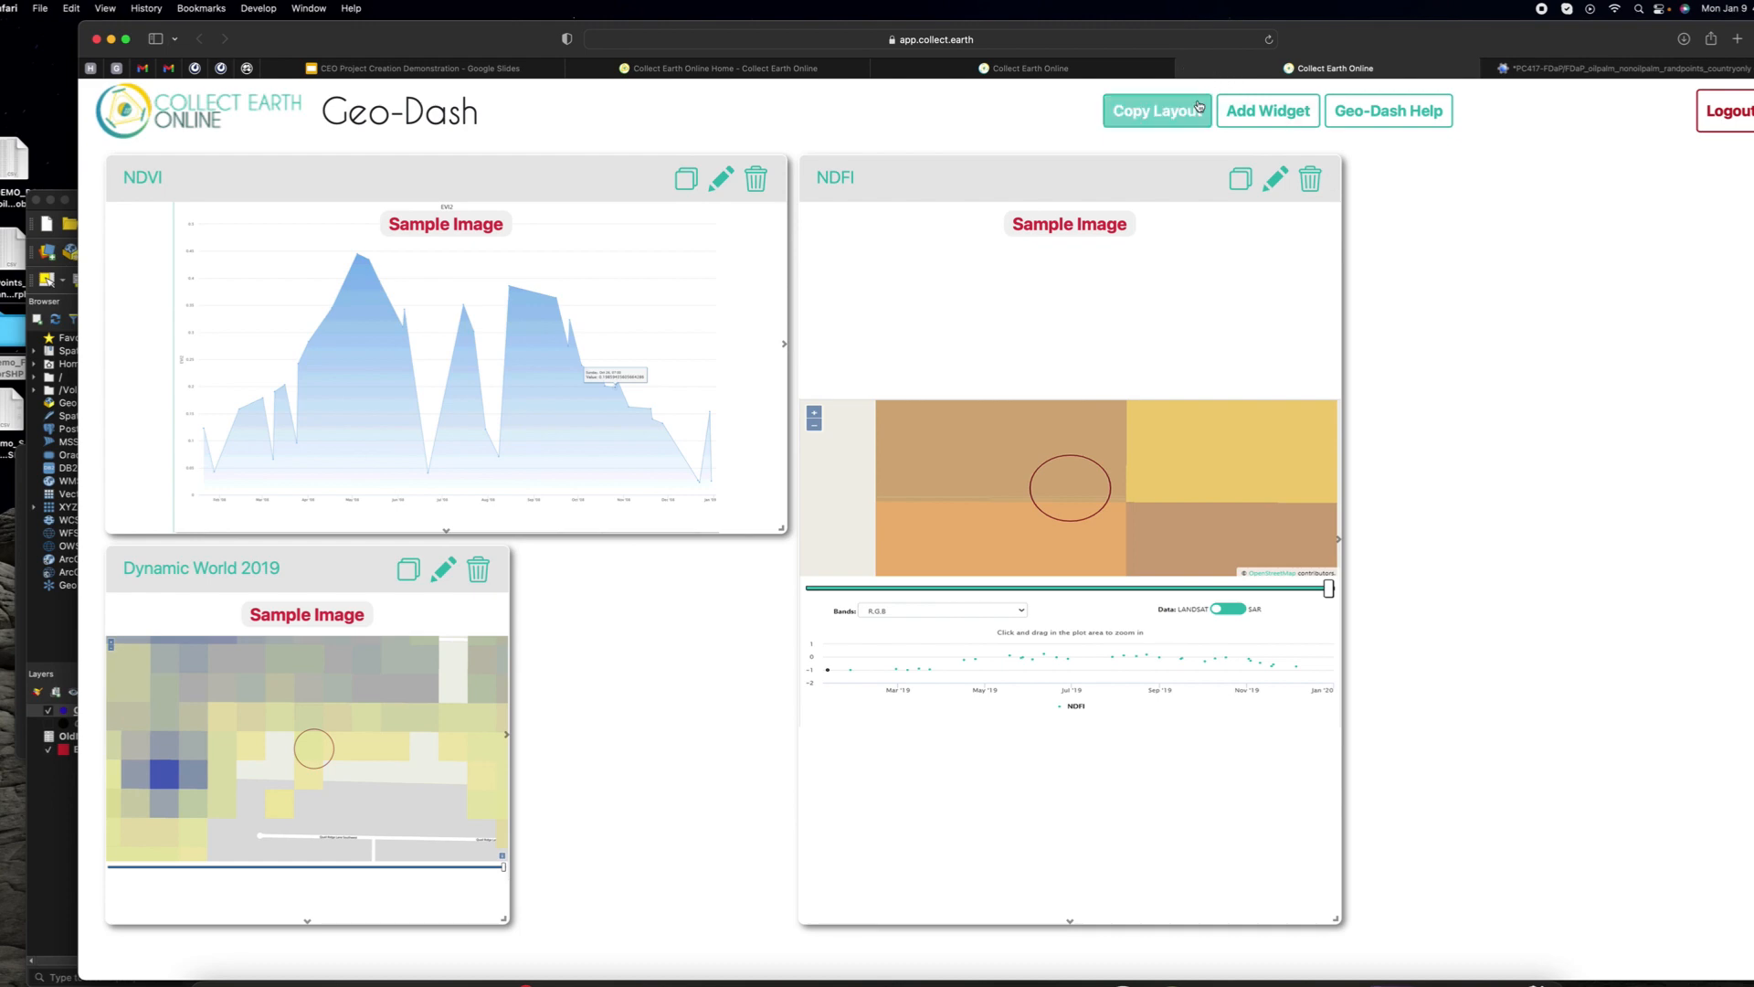
# Step: Close the Geo-Dash configuration and open the project's data collection page, acknowledging the draft mode warning
pyautogui.click(1186, 70)
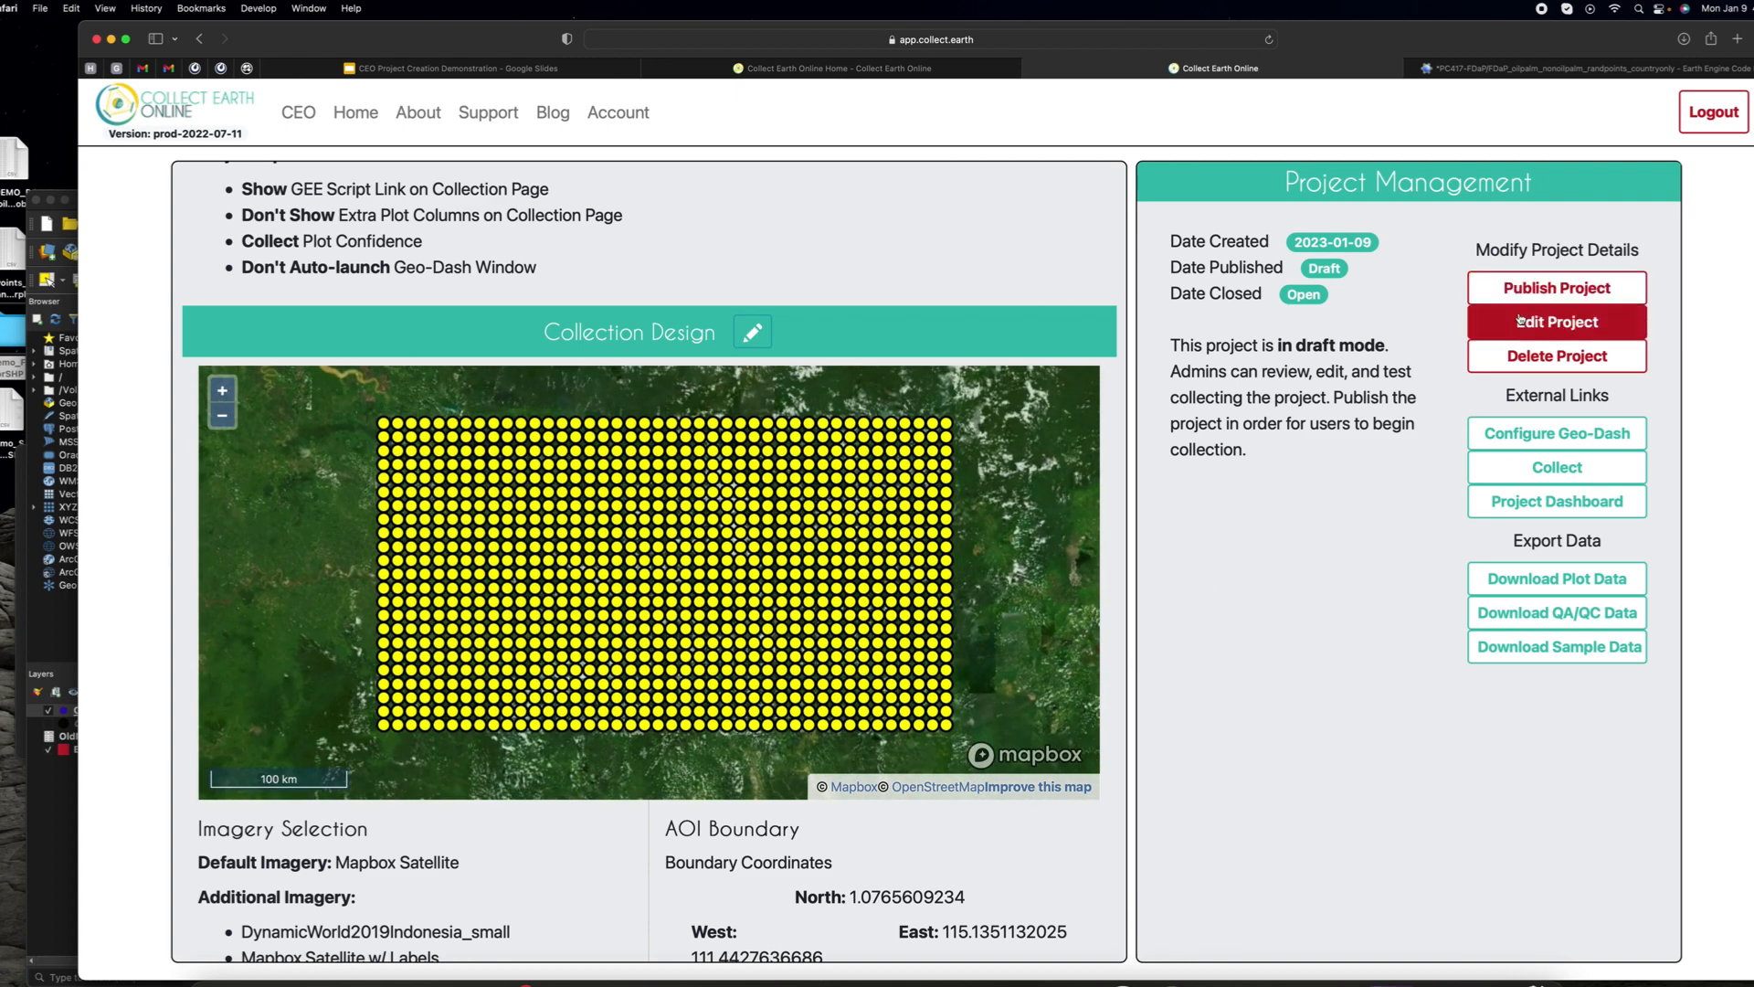
pyautogui.click(1541, 473)
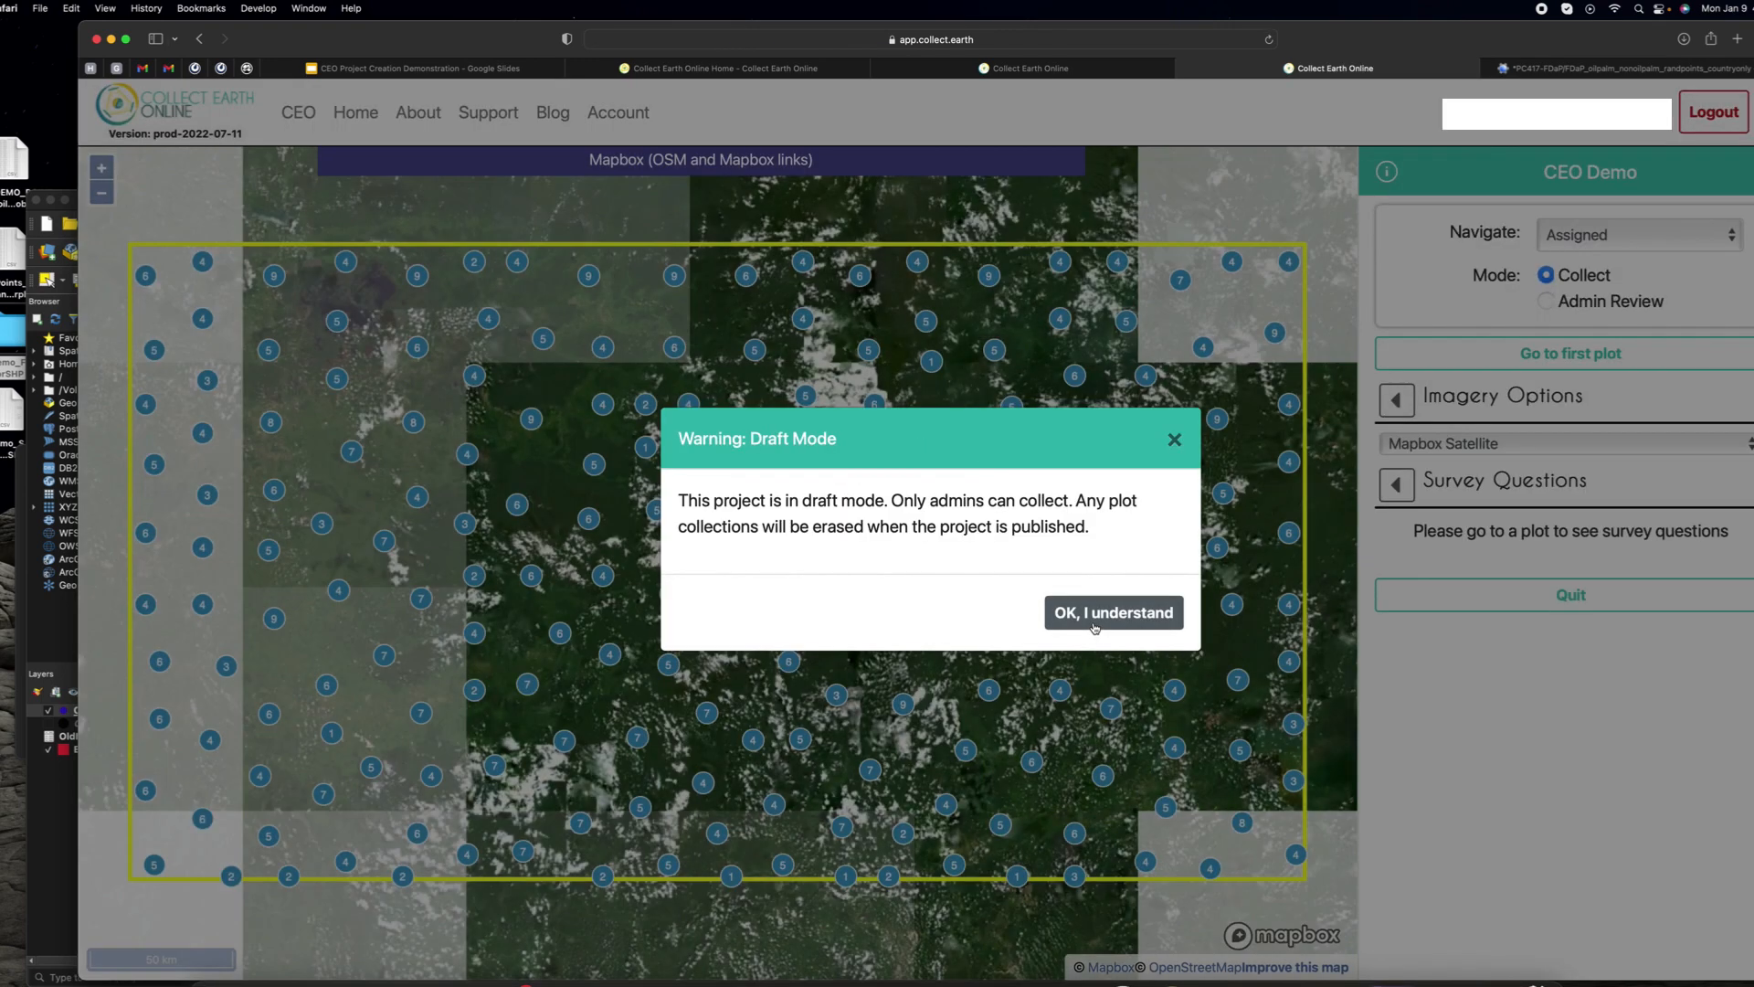
pyautogui.click(1170, 605)
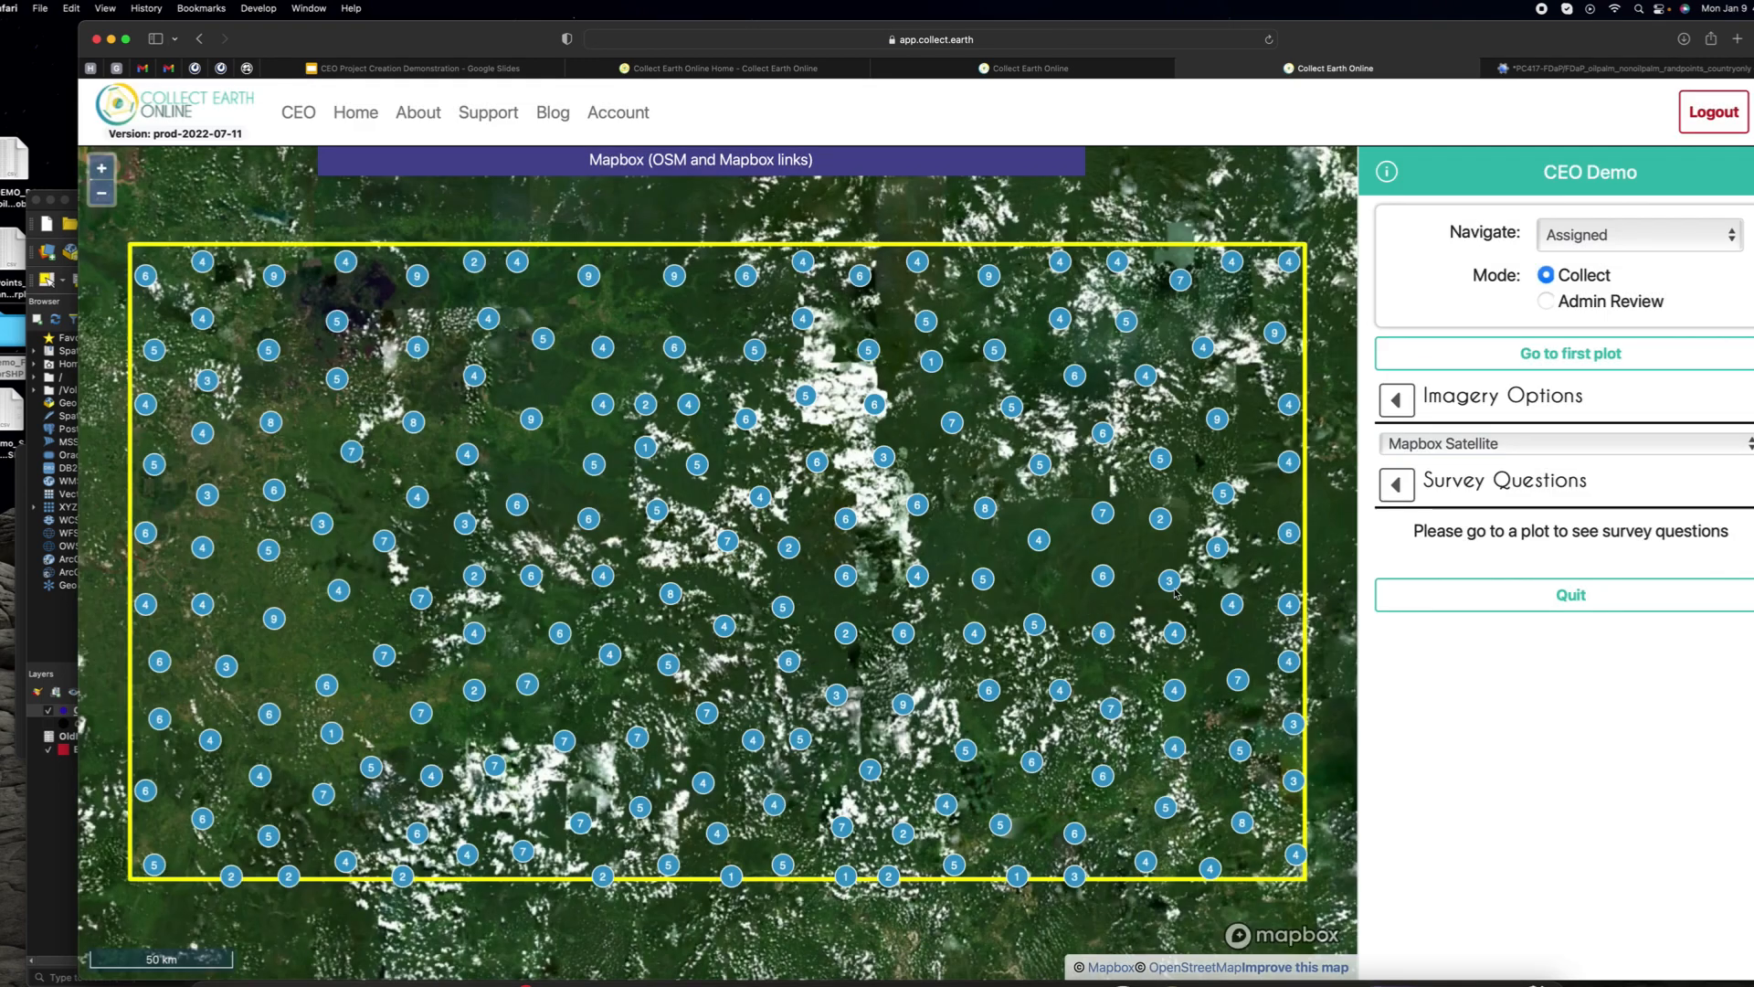
# Step: Try to open the first plot for Assigned navigation in Collect mode and for Analyzed plots in Admin Review mode
pyautogui.click(1584, 358)
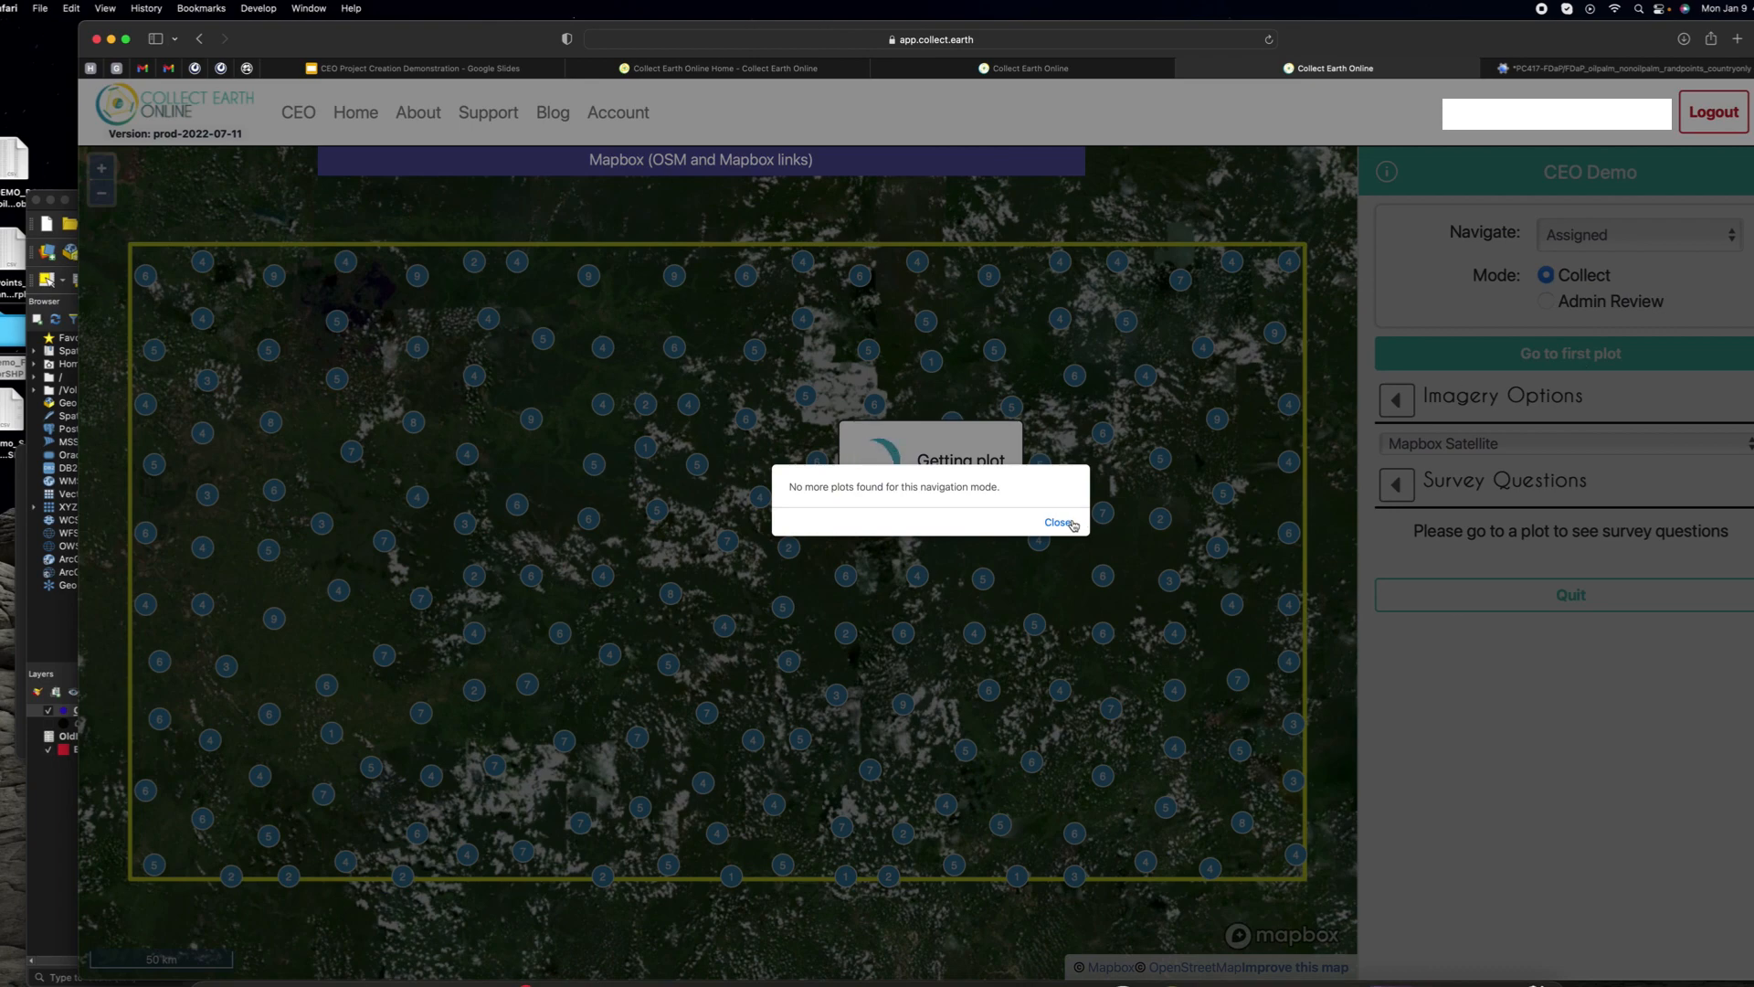
pyautogui.click(1058, 522)
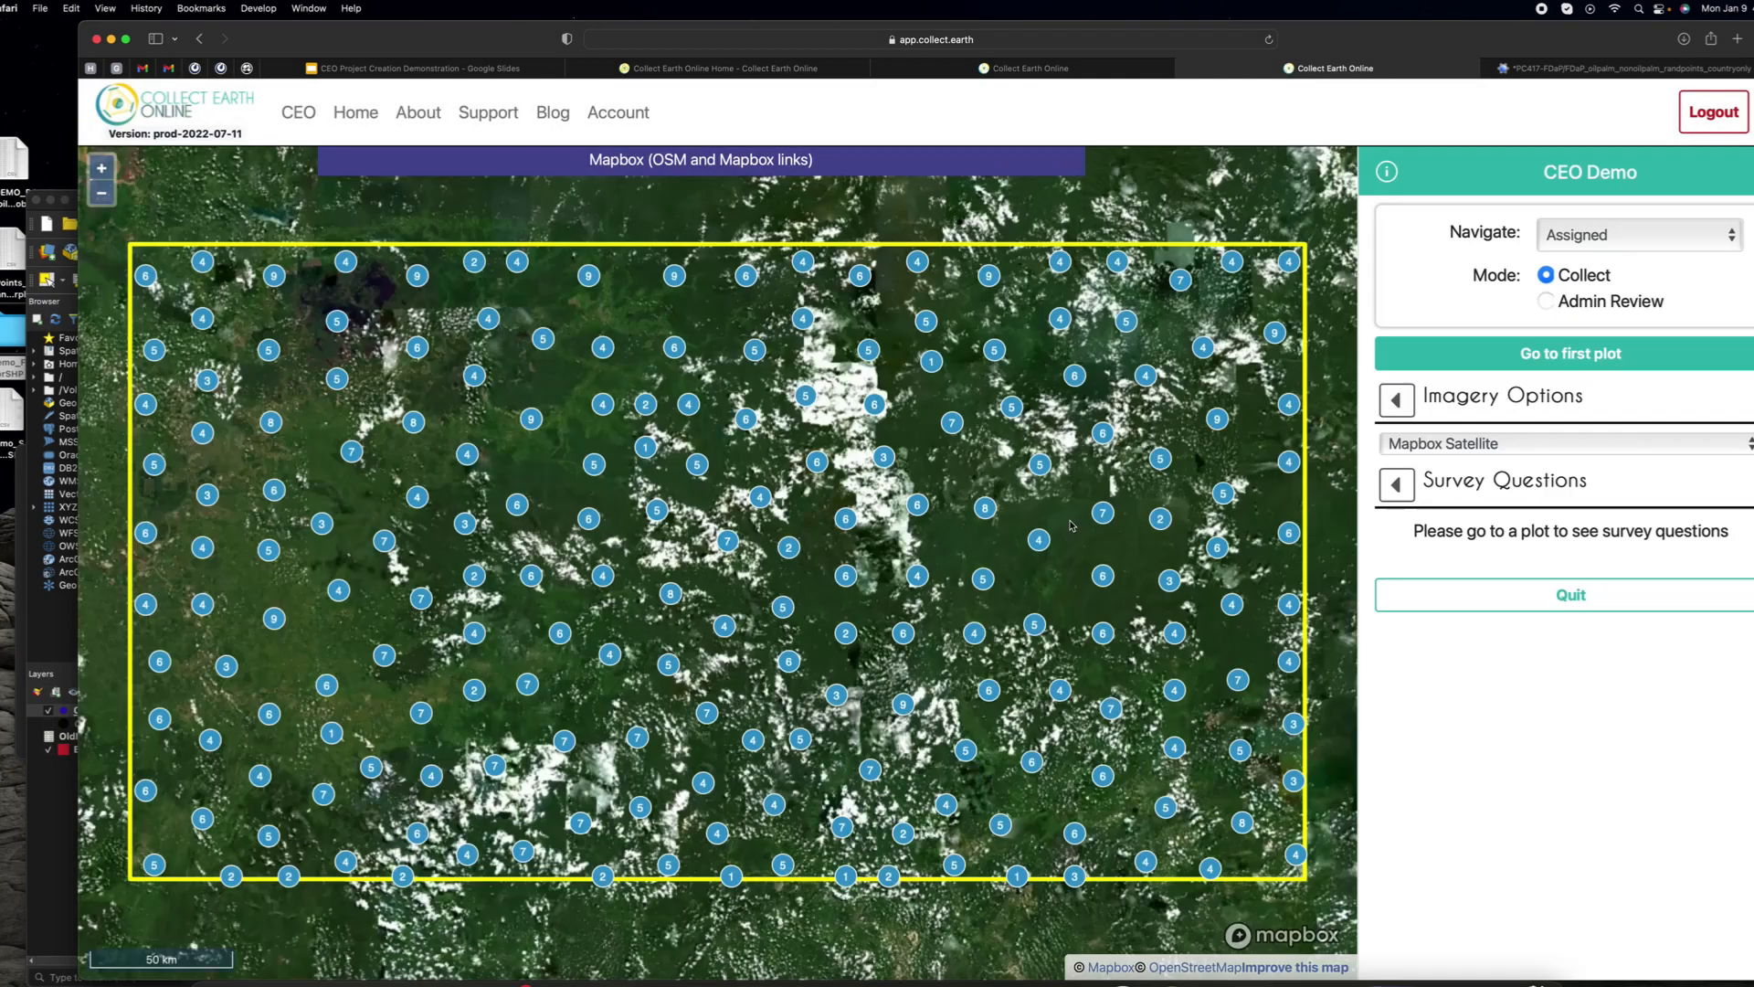
pyautogui.click(1546, 302)
pyautogui.click(1552, 399)
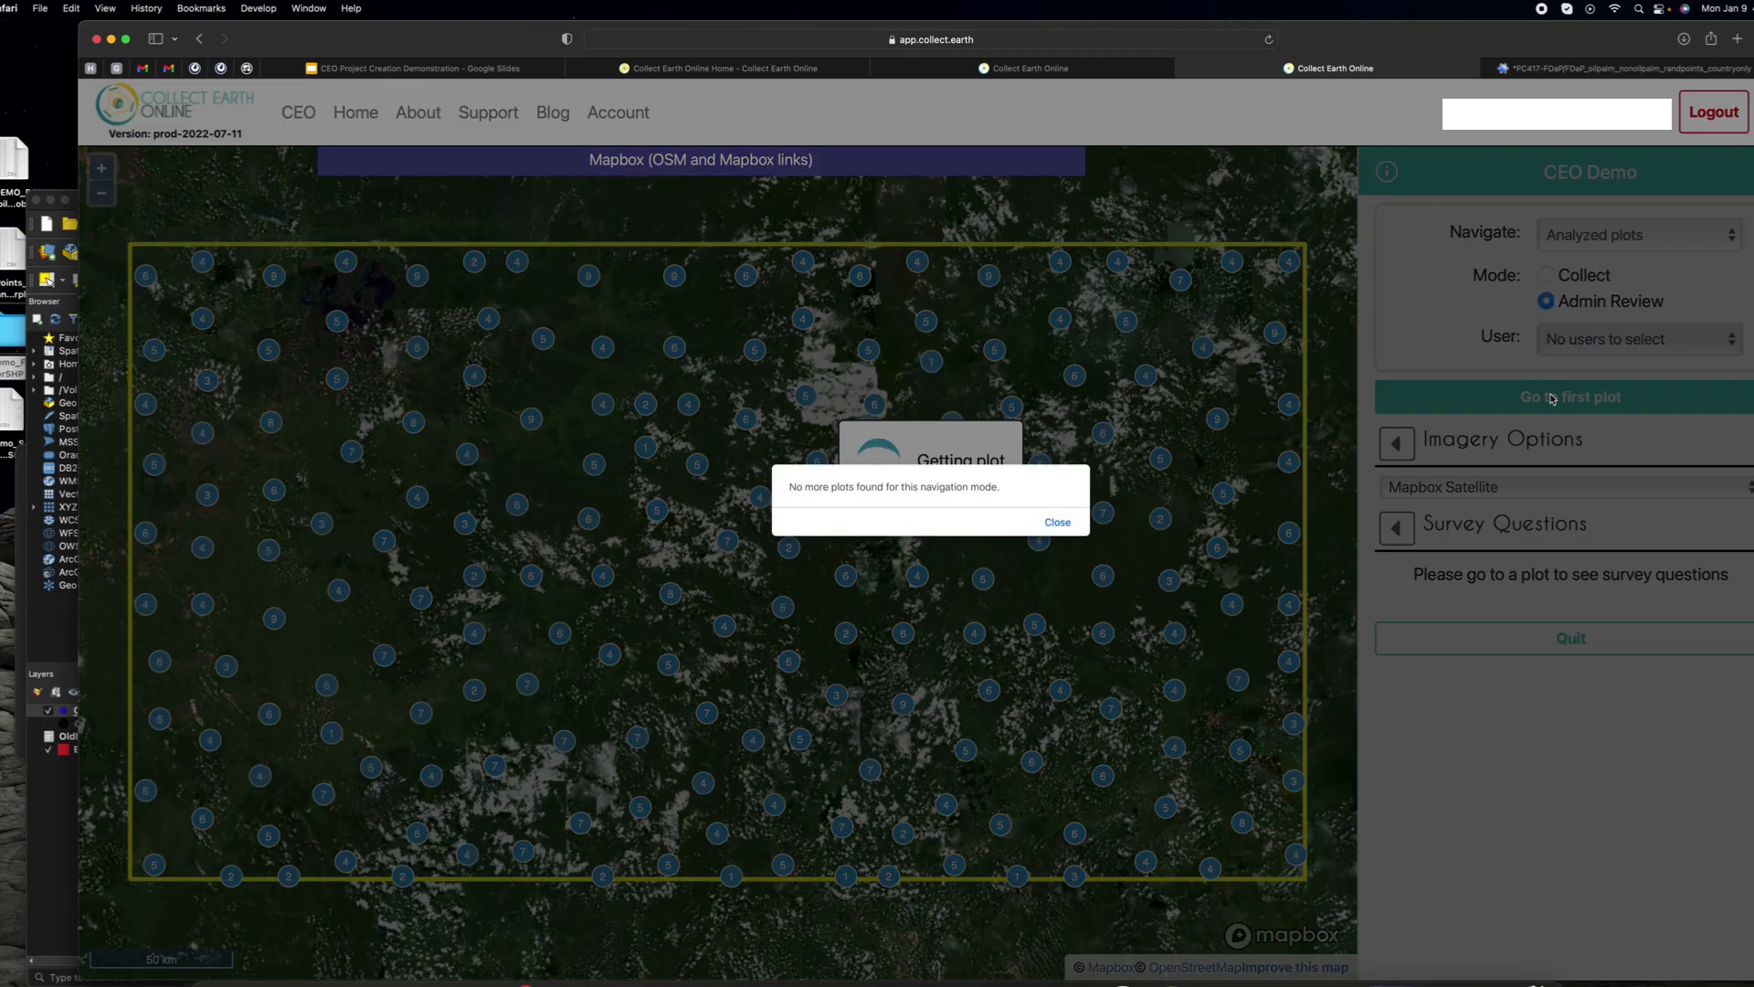
pyautogui.click(1058, 523)
# Step: Set navigation to Unanalyzed plots and try to open the first plot in Collect mode
pyautogui.click(1617, 235)
pyautogui.click(1601, 205)
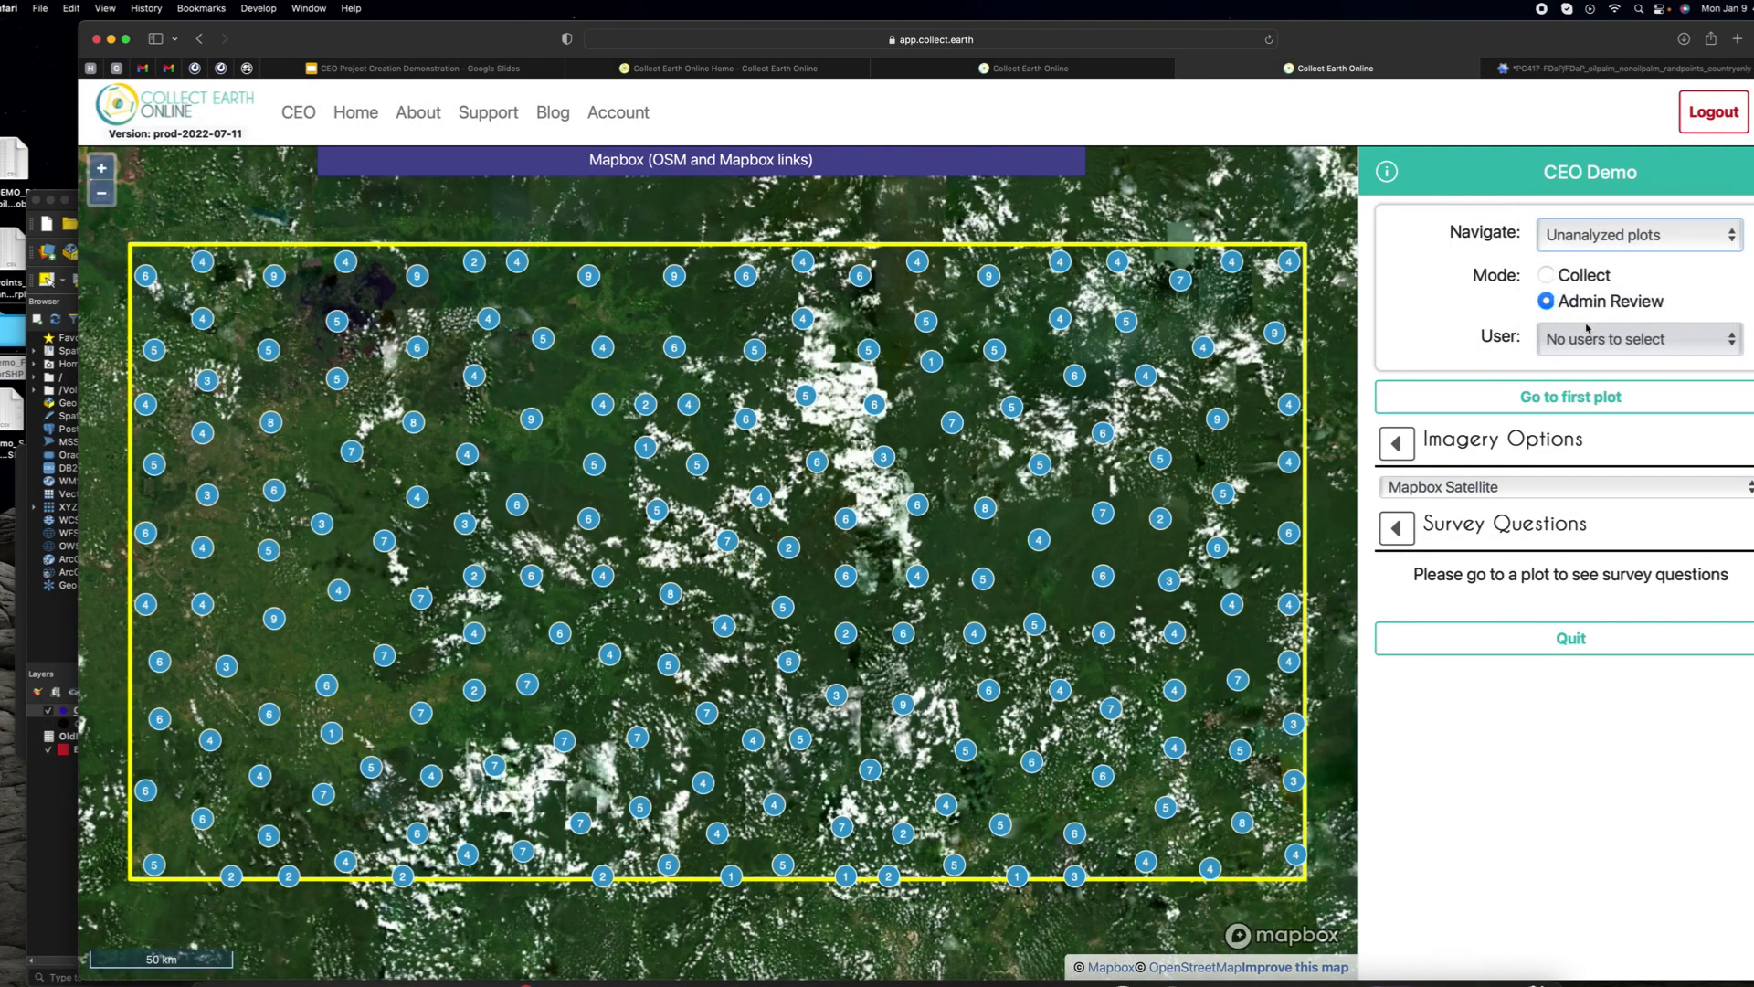
pyautogui.click(1557, 278)
pyautogui.click(1533, 357)
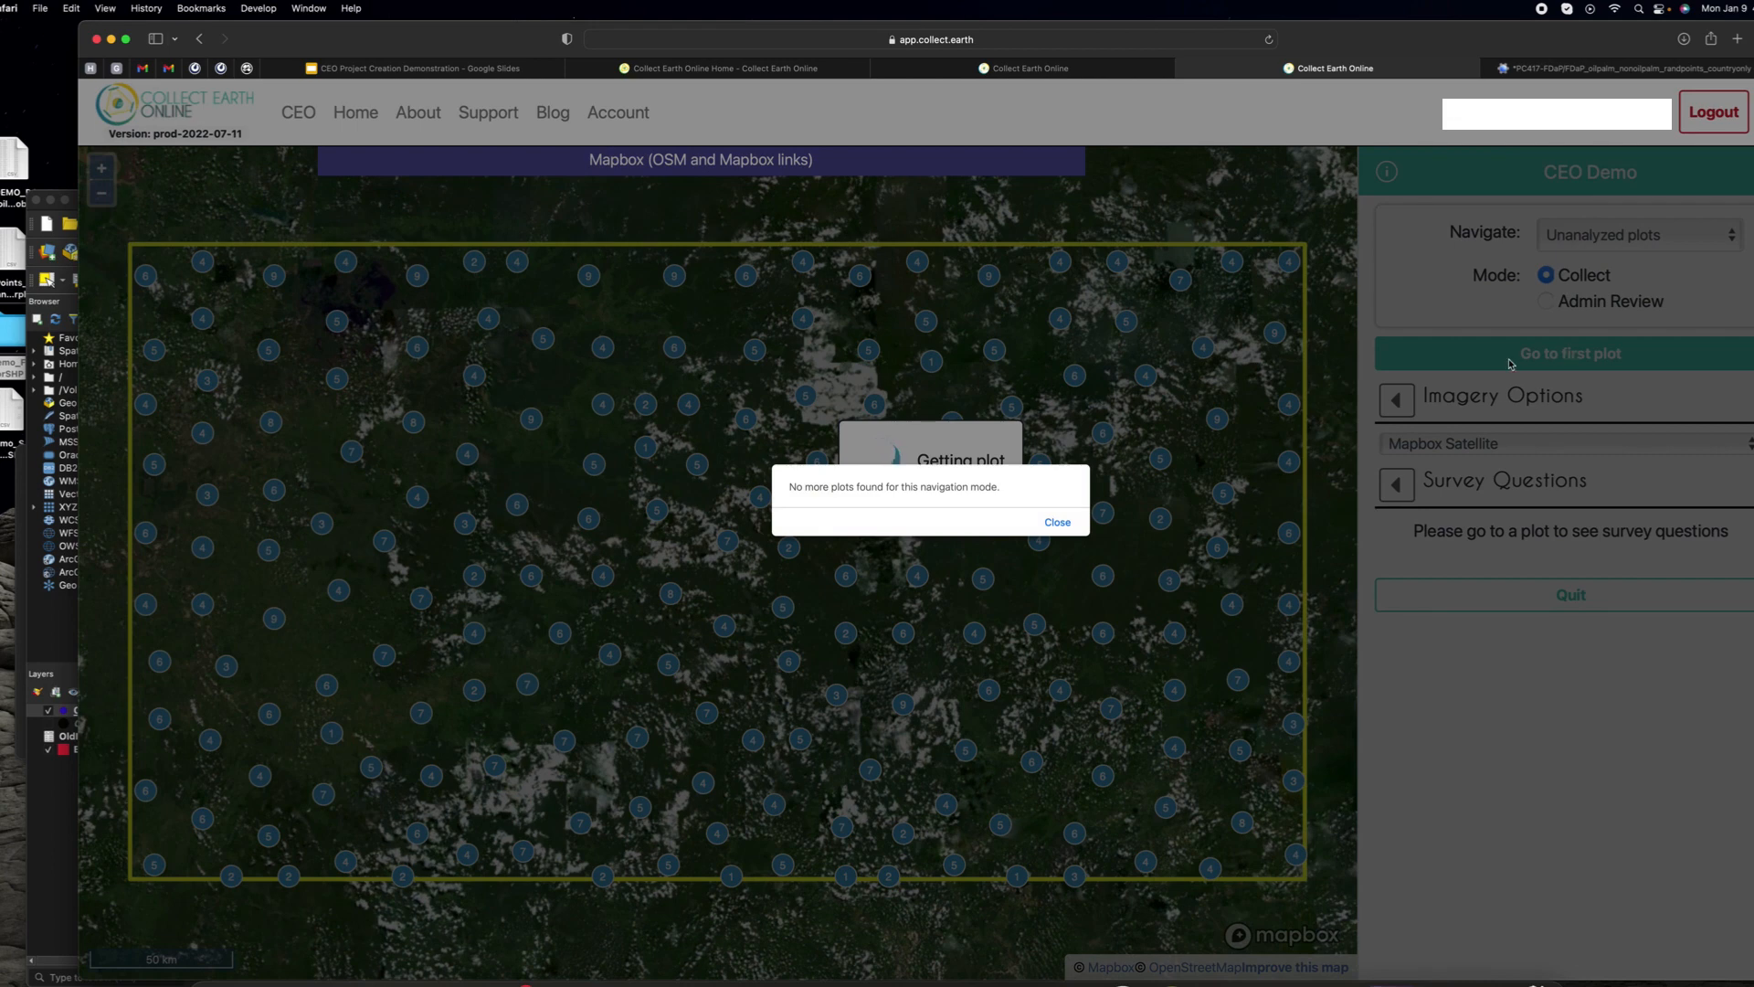
pyautogui.click(1057, 522)
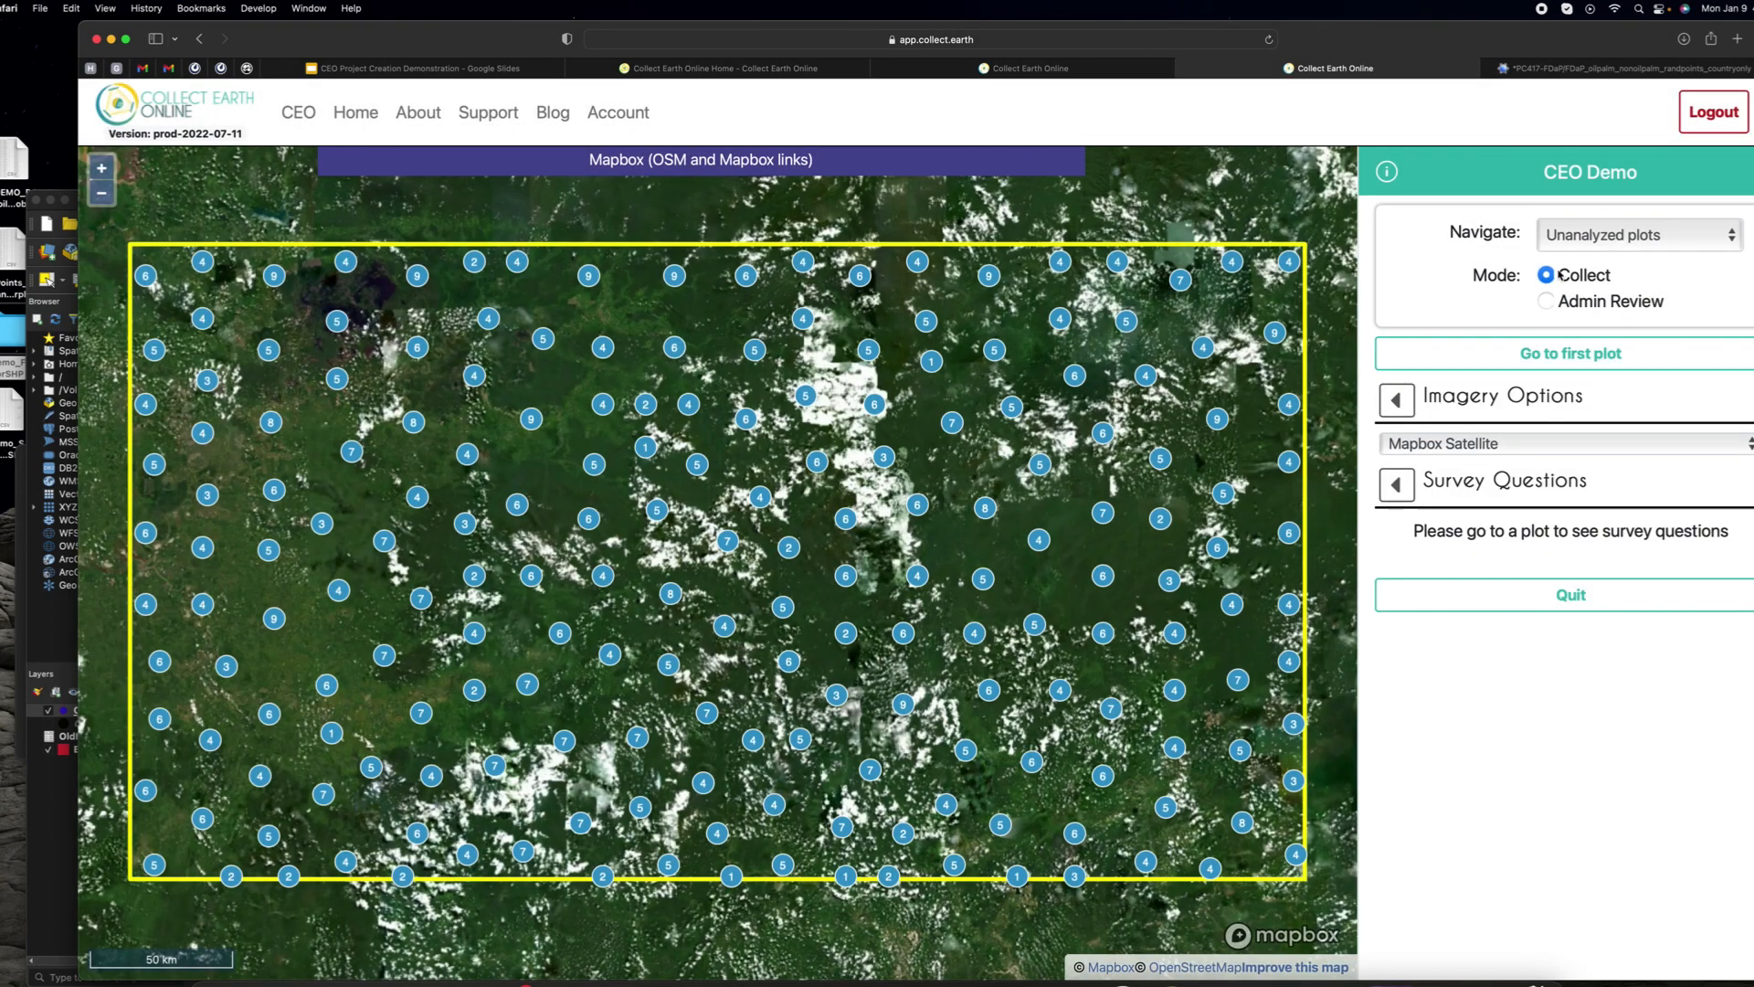
# Step: Close the collection page and reopen it from the project management page, acknowledging the draft mode warning
pyautogui.click(1586, 235)
pyautogui.click(1191, 73)
pyautogui.click(1184, 69)
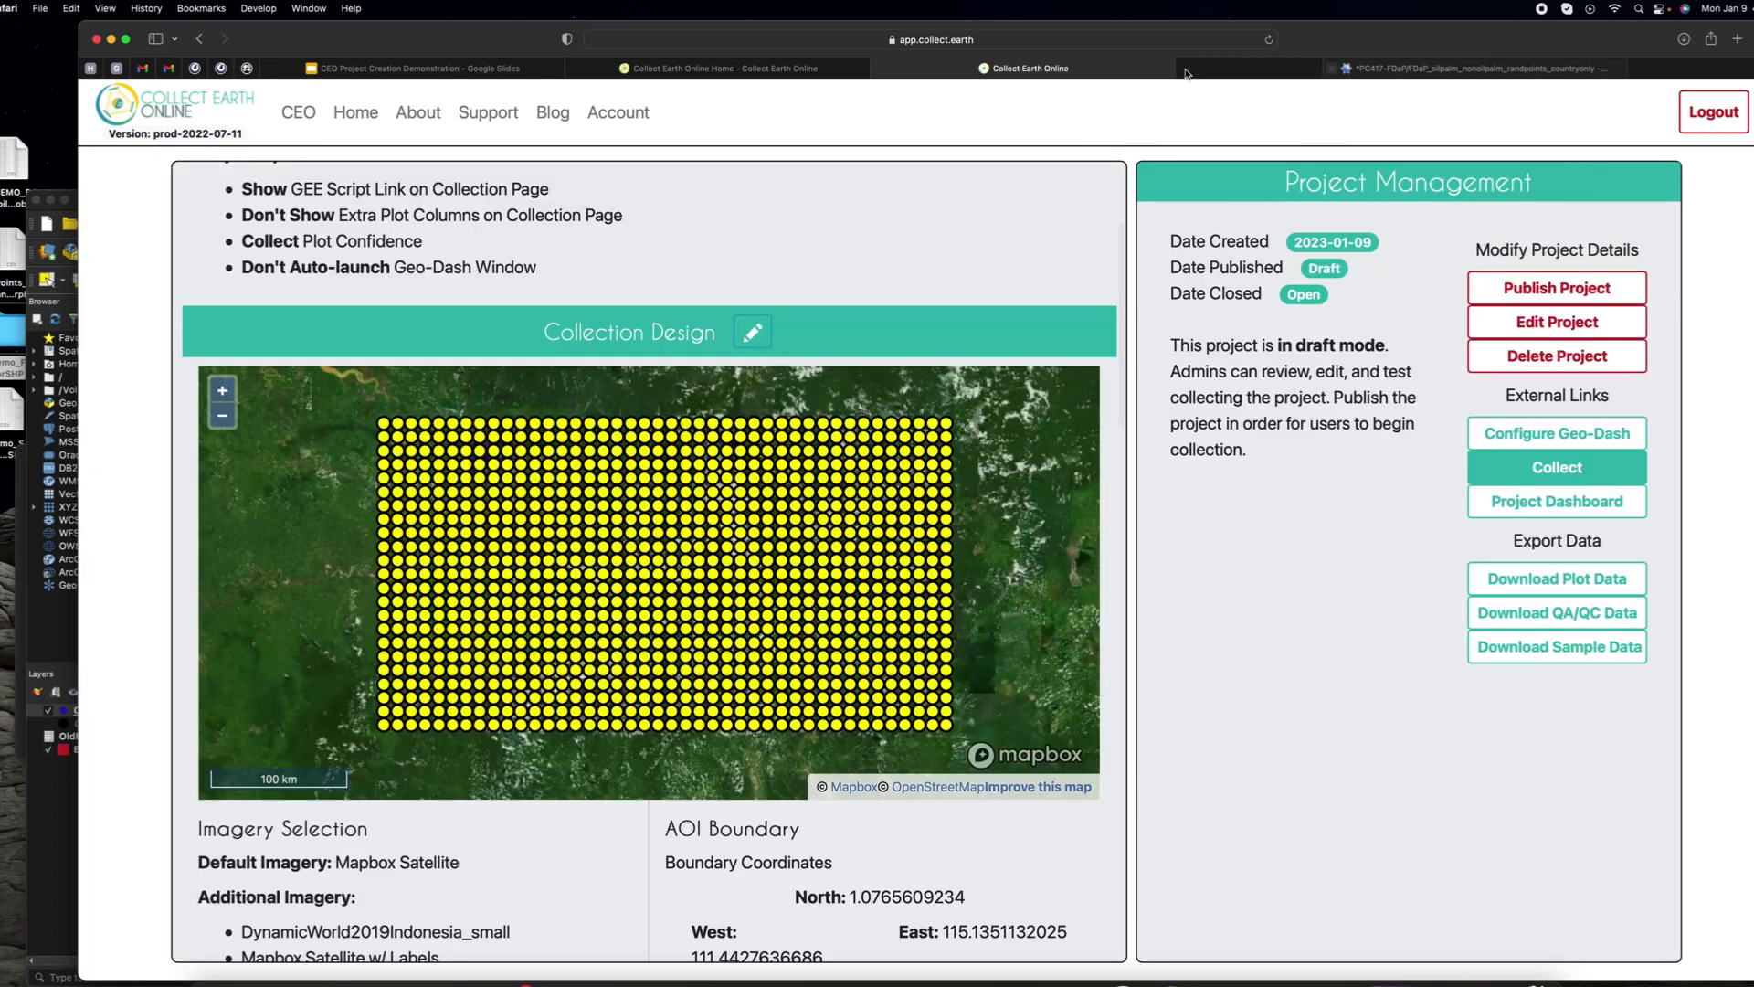
pyautogui.click(1571, 468)
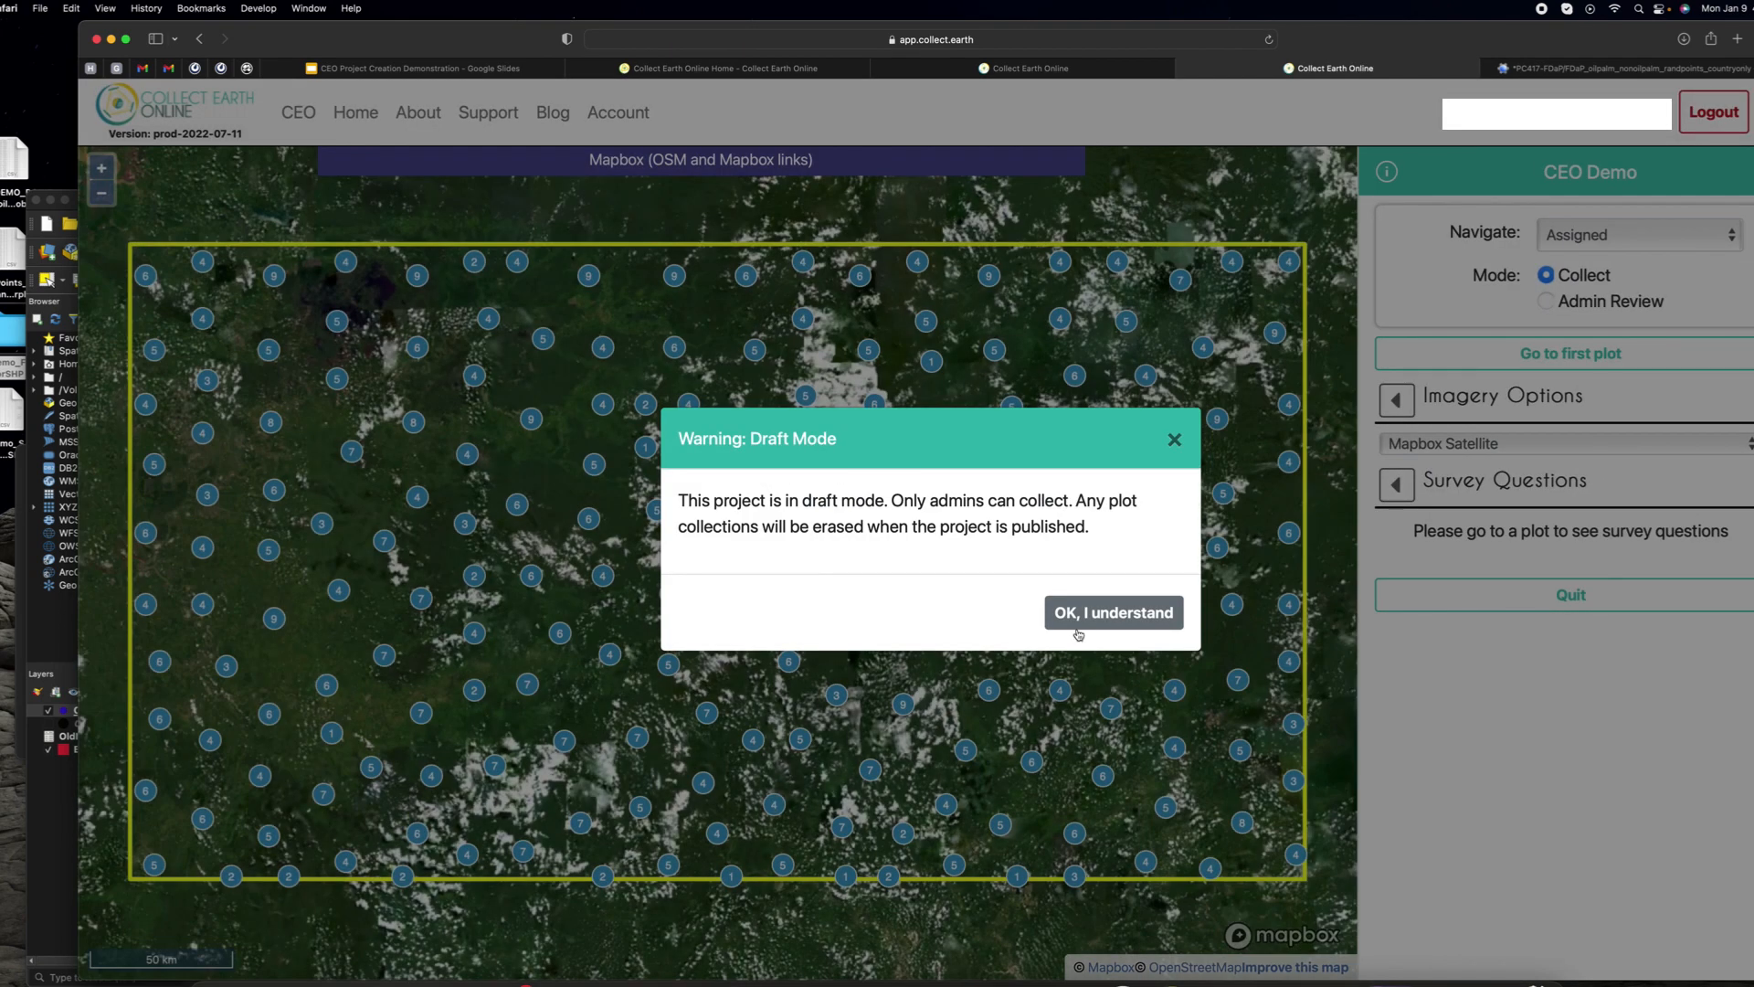
pyautogui.click(1078, 617)
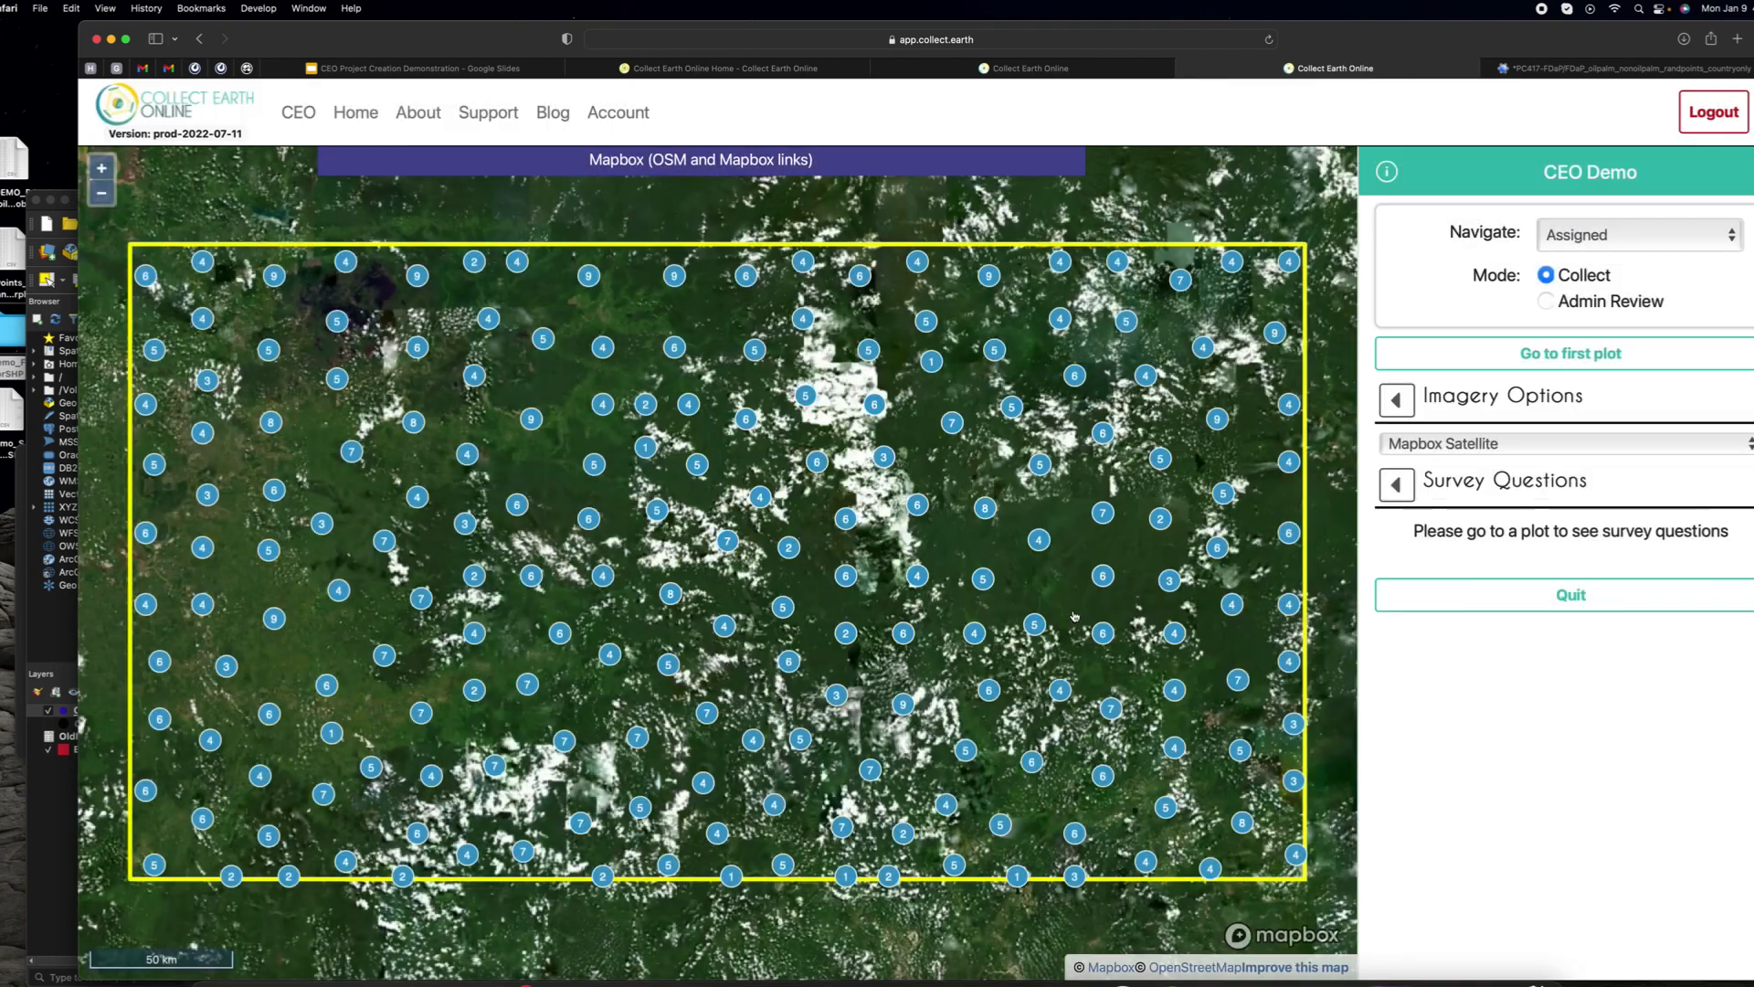
# Step: Go to the first of the Unanalyzed plots in Admin Review mode and view its surroundings on the map
pyautogui.click(1593, 239)
pyautogui.click(1592, 257)
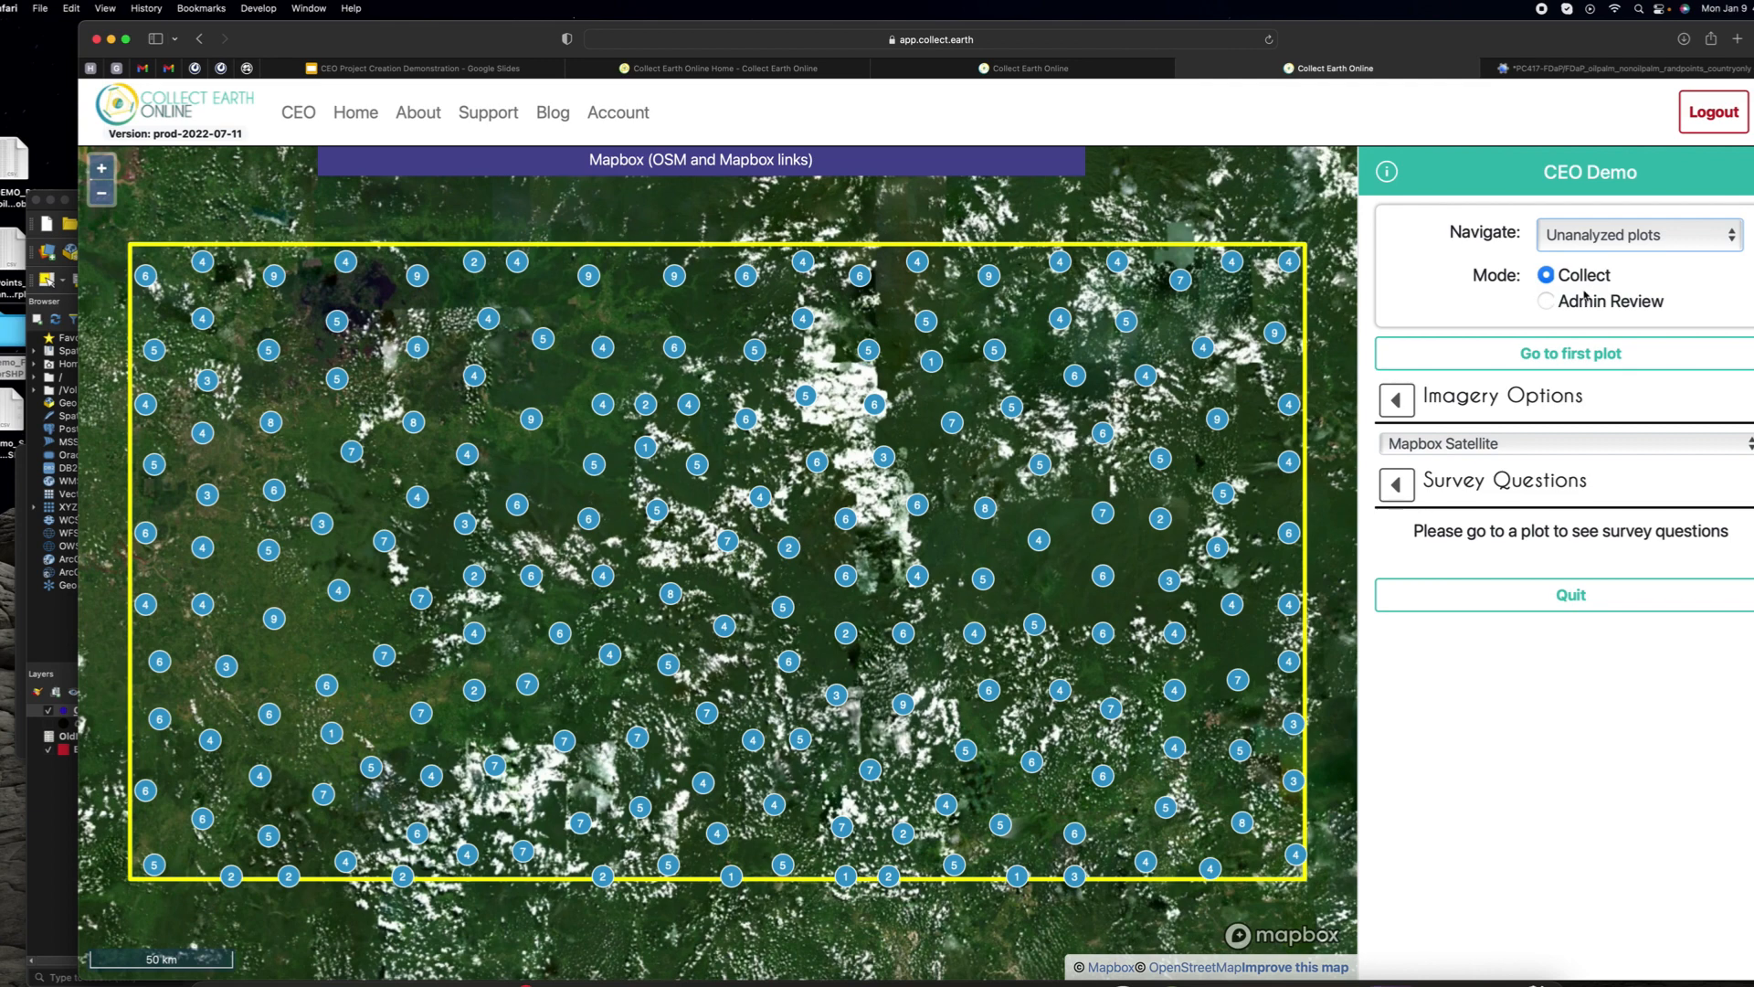
pyautogui.click(1545, 302)
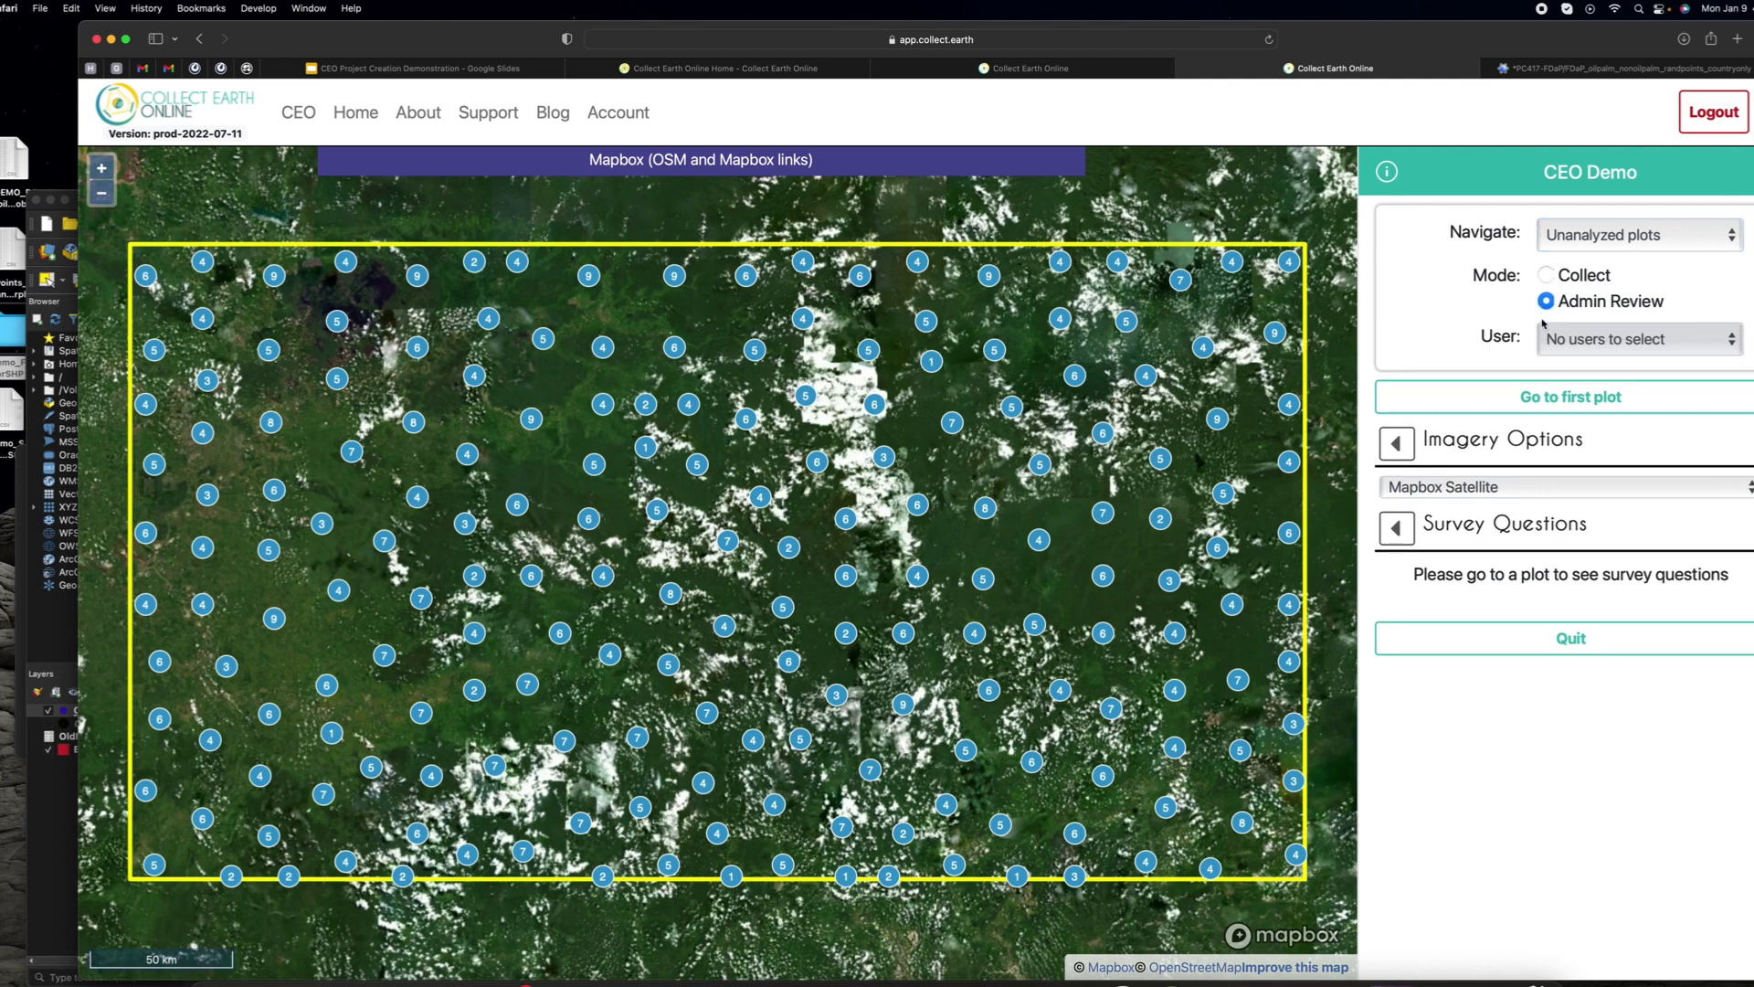
pyautogui.click(1559, 400)
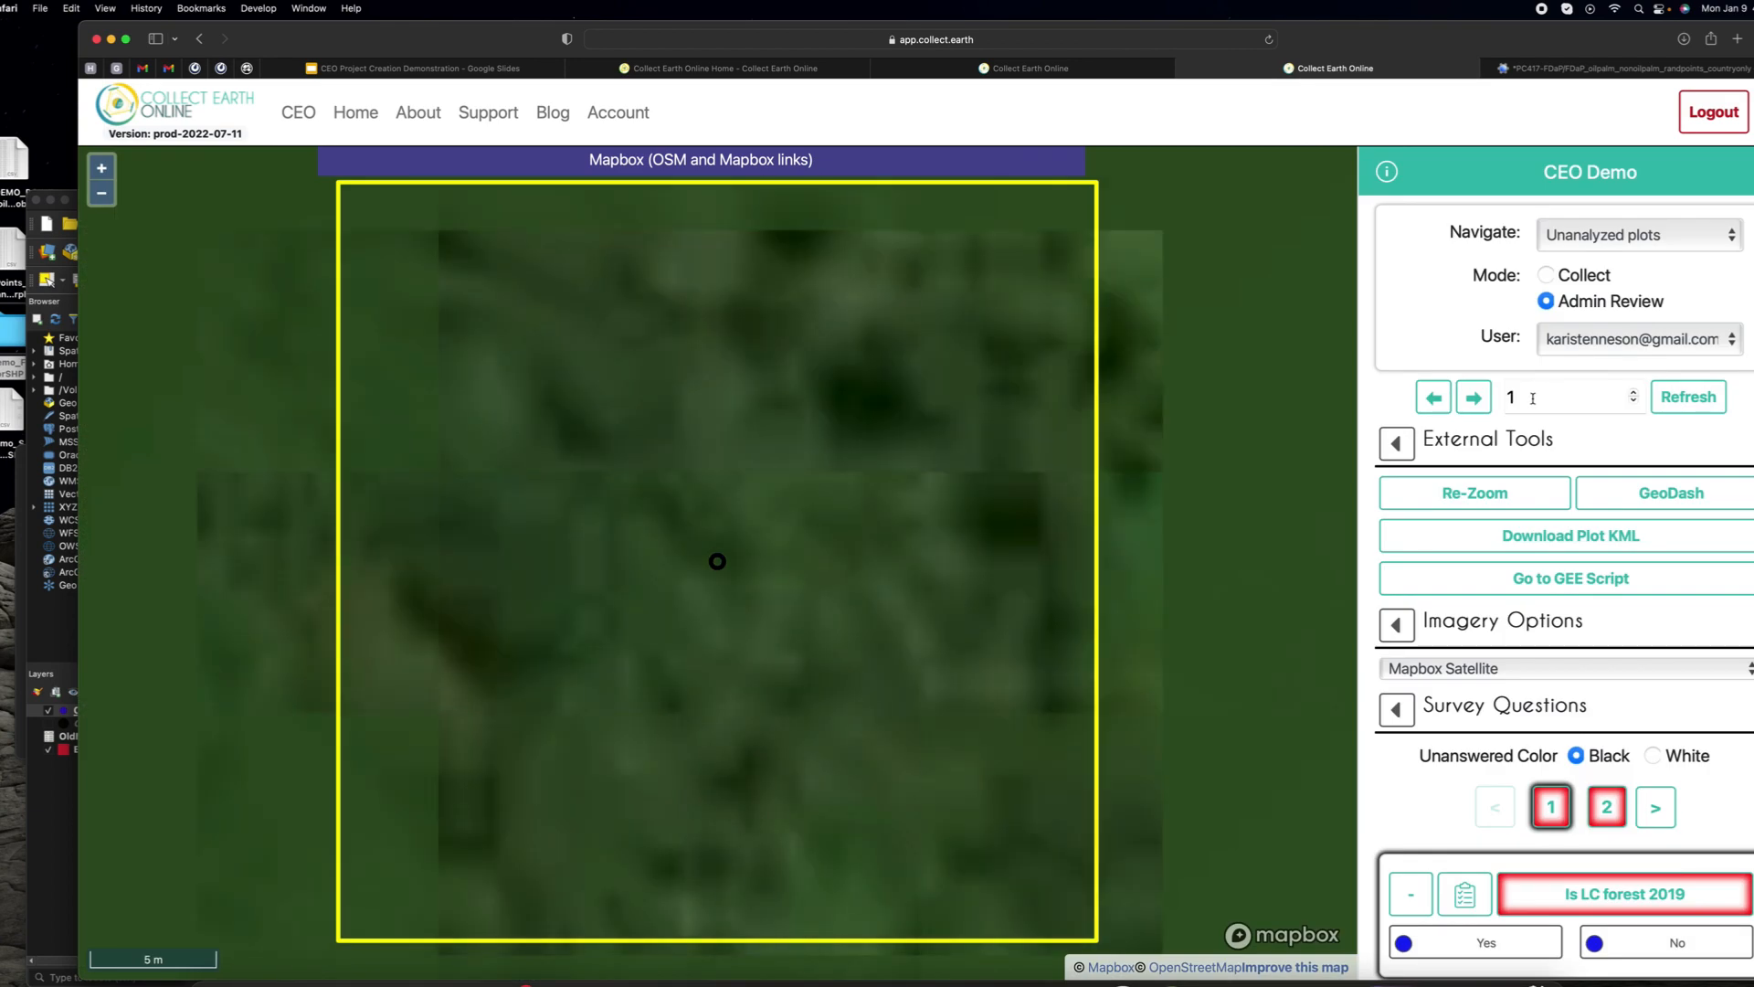
pyautogui.scroll(-5, 905, 590)
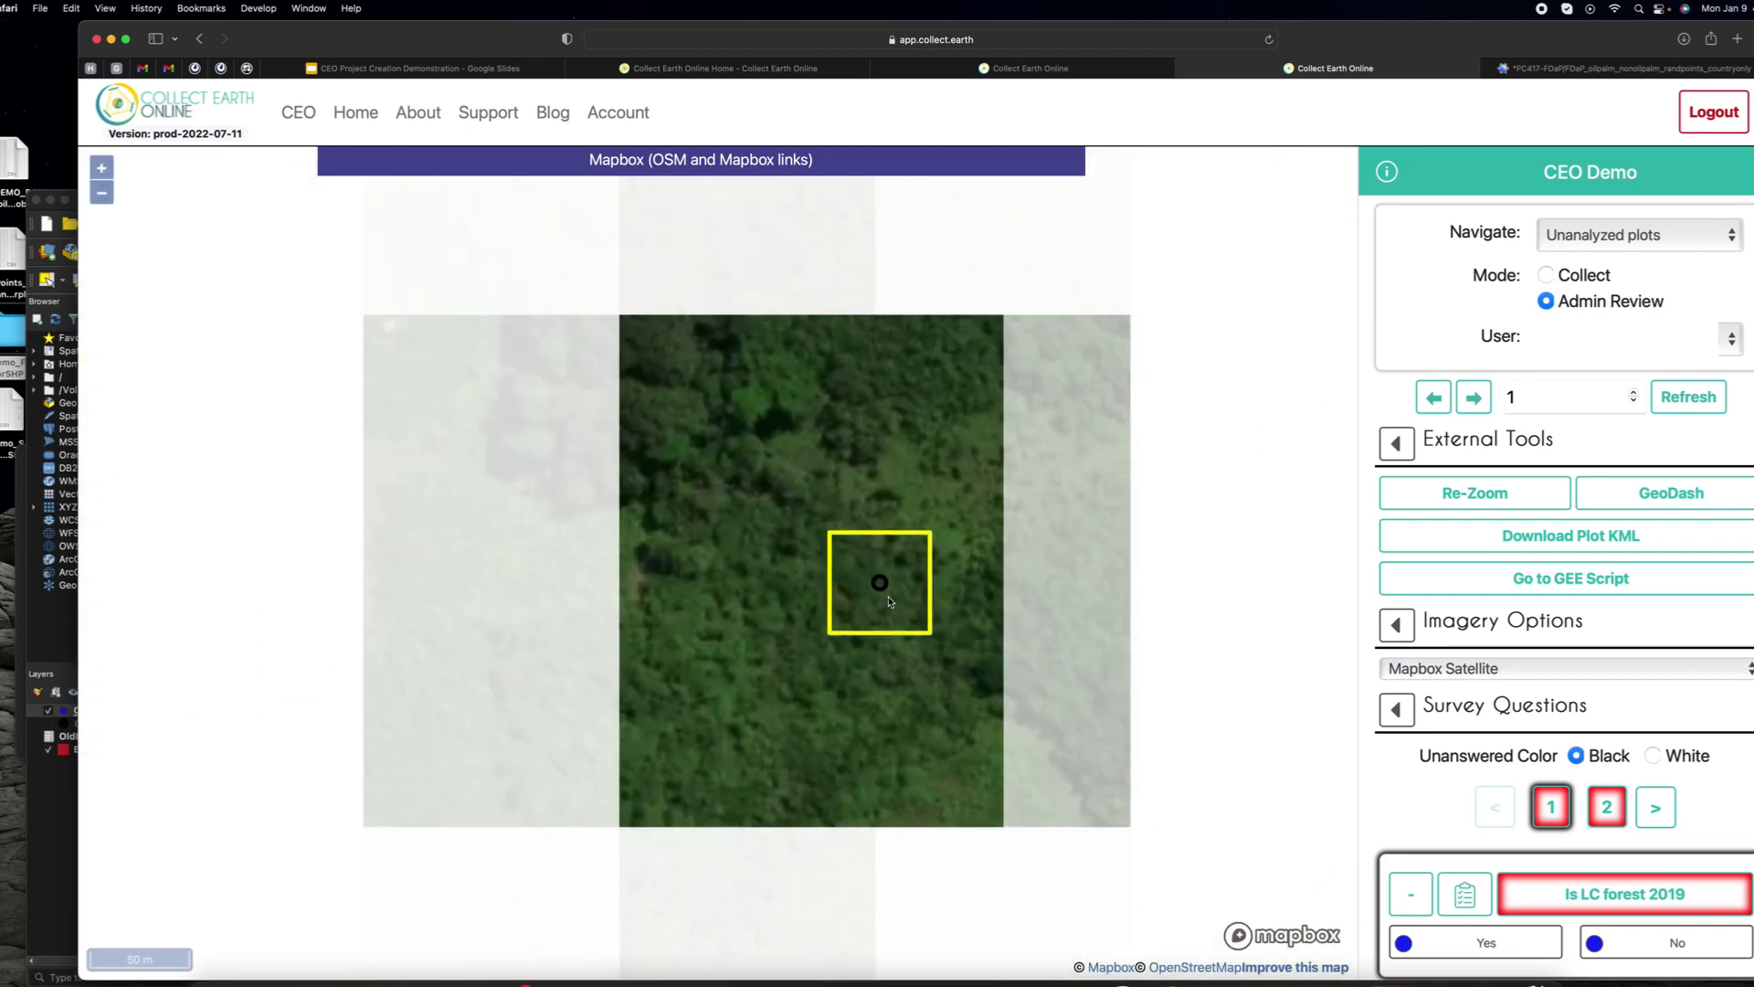
pyautogui.scroll(-5, 874, 628)
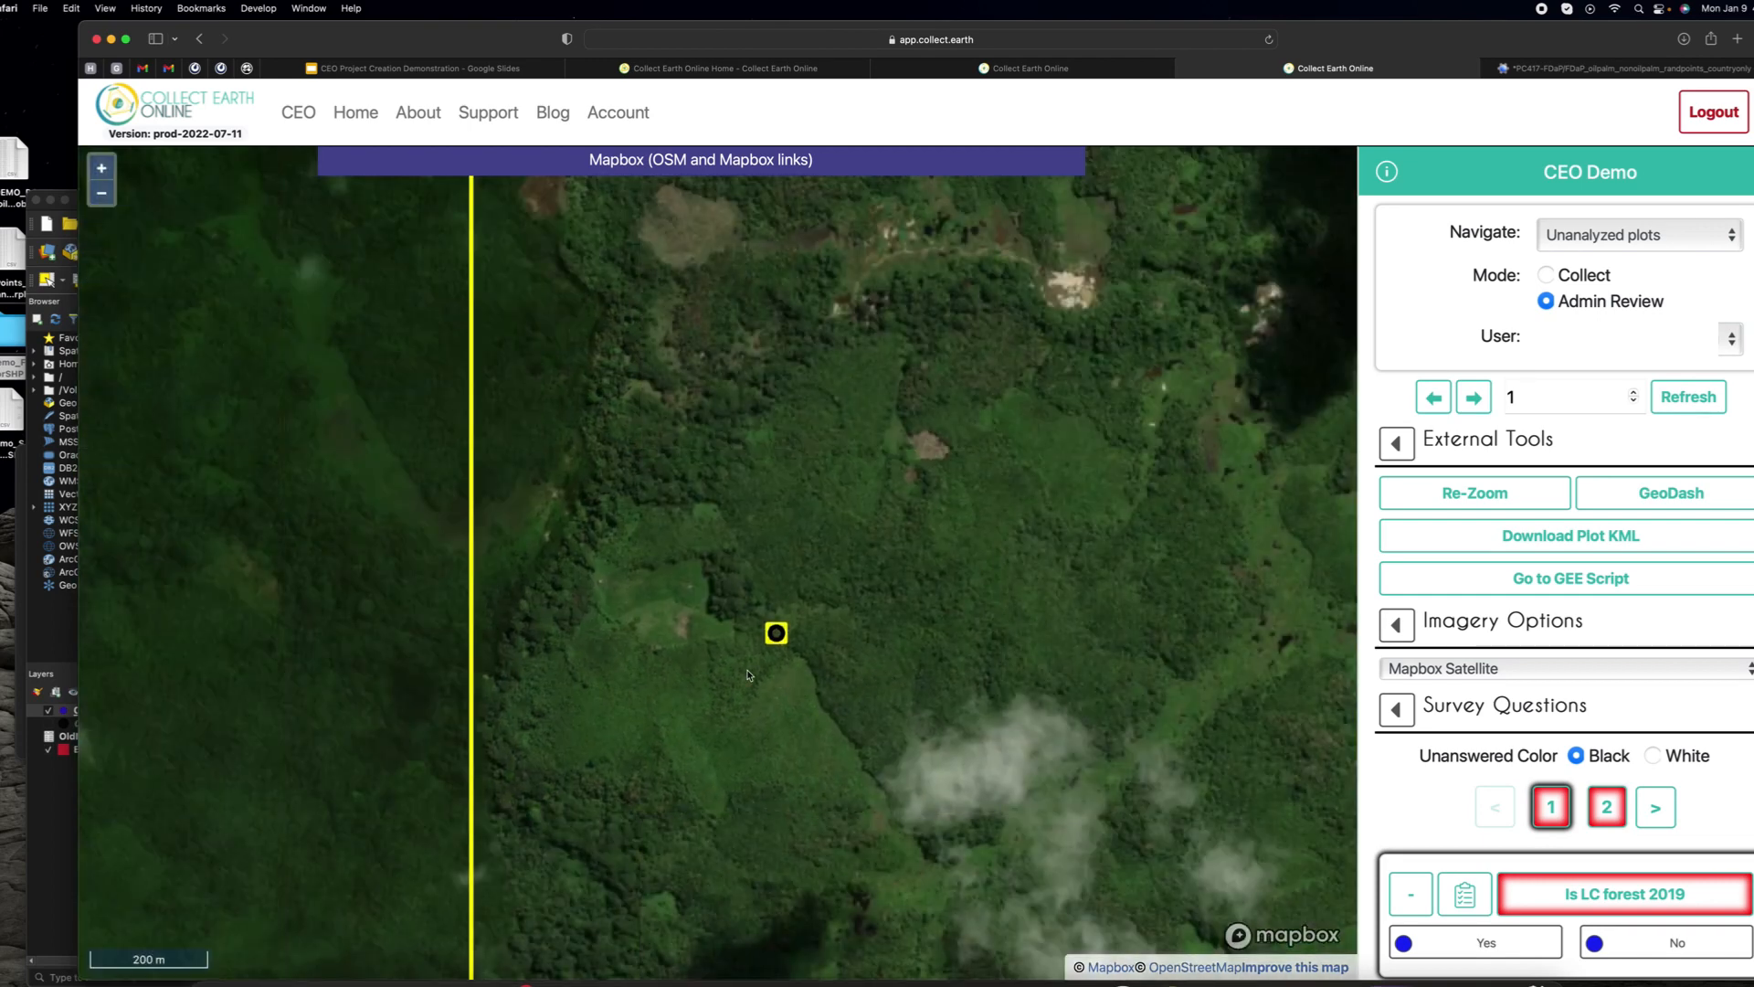
pyautogui.scroll(-5, 676, 676)
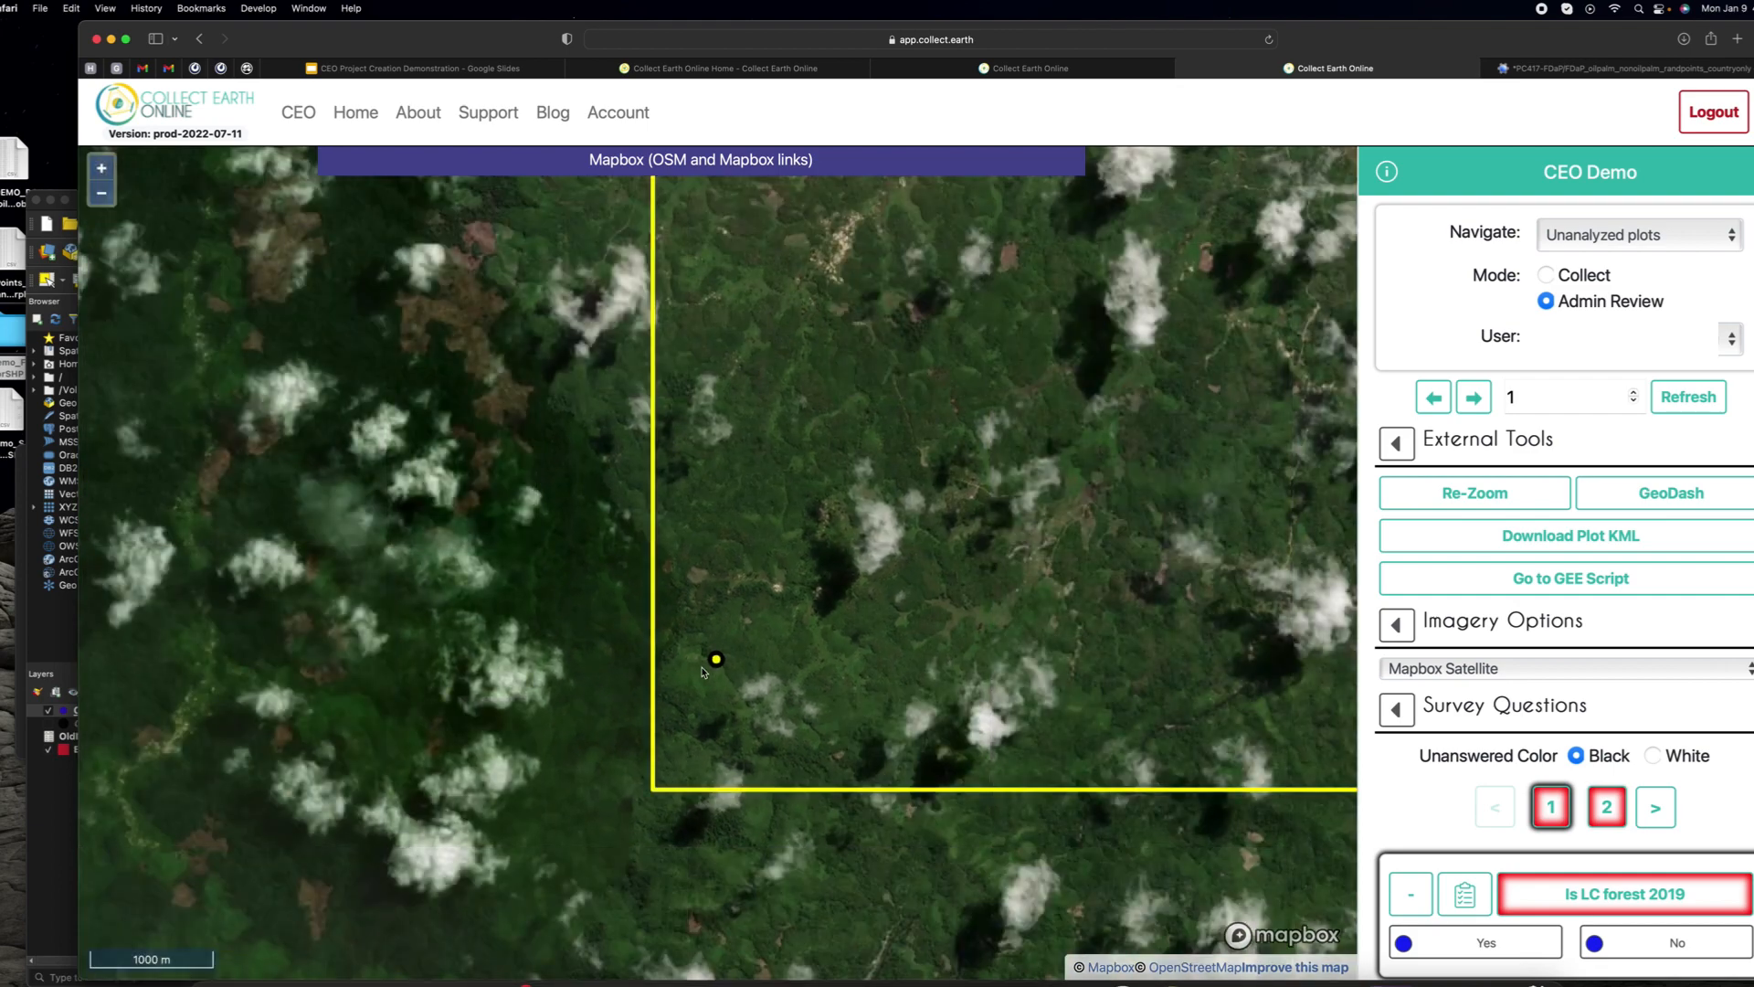
# Step: Examine the first plot and its sample point close up on the map and look through the collection options
pyautogui.scroll(7, 702, 672)
pyautogui.scroll(2, 703, 673)
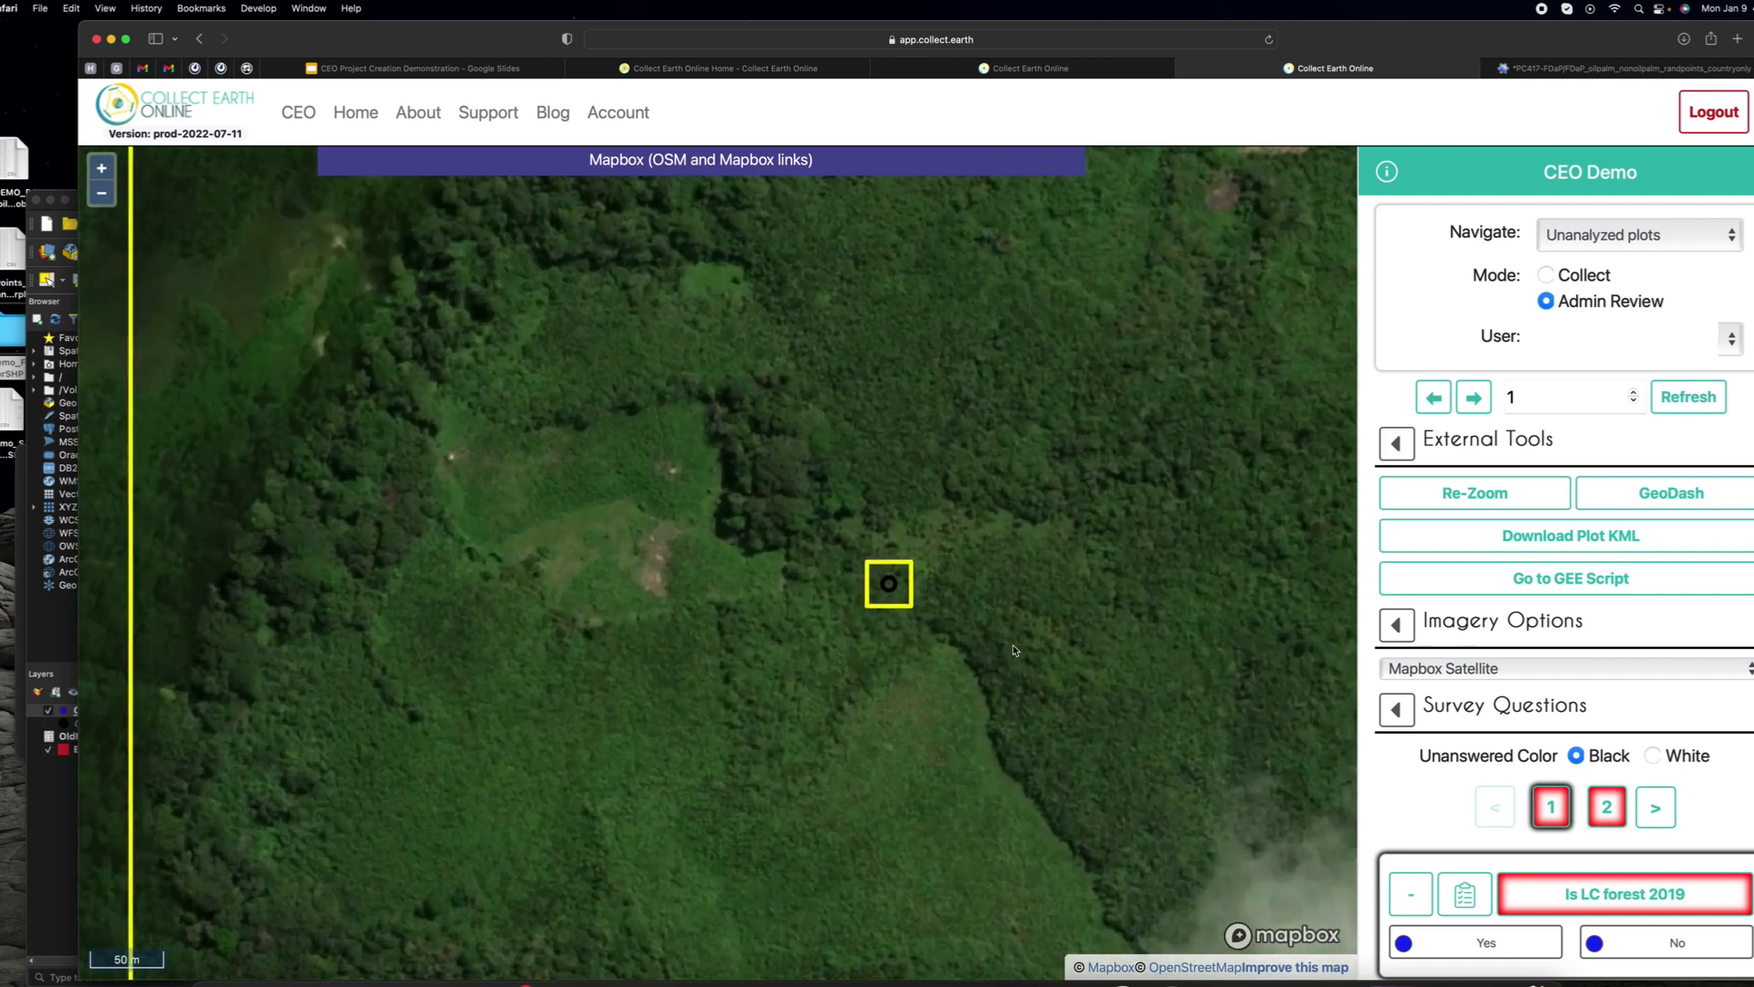
pyautogui.moveTo(702, 673); pyautogui.dragTo(515, 683)
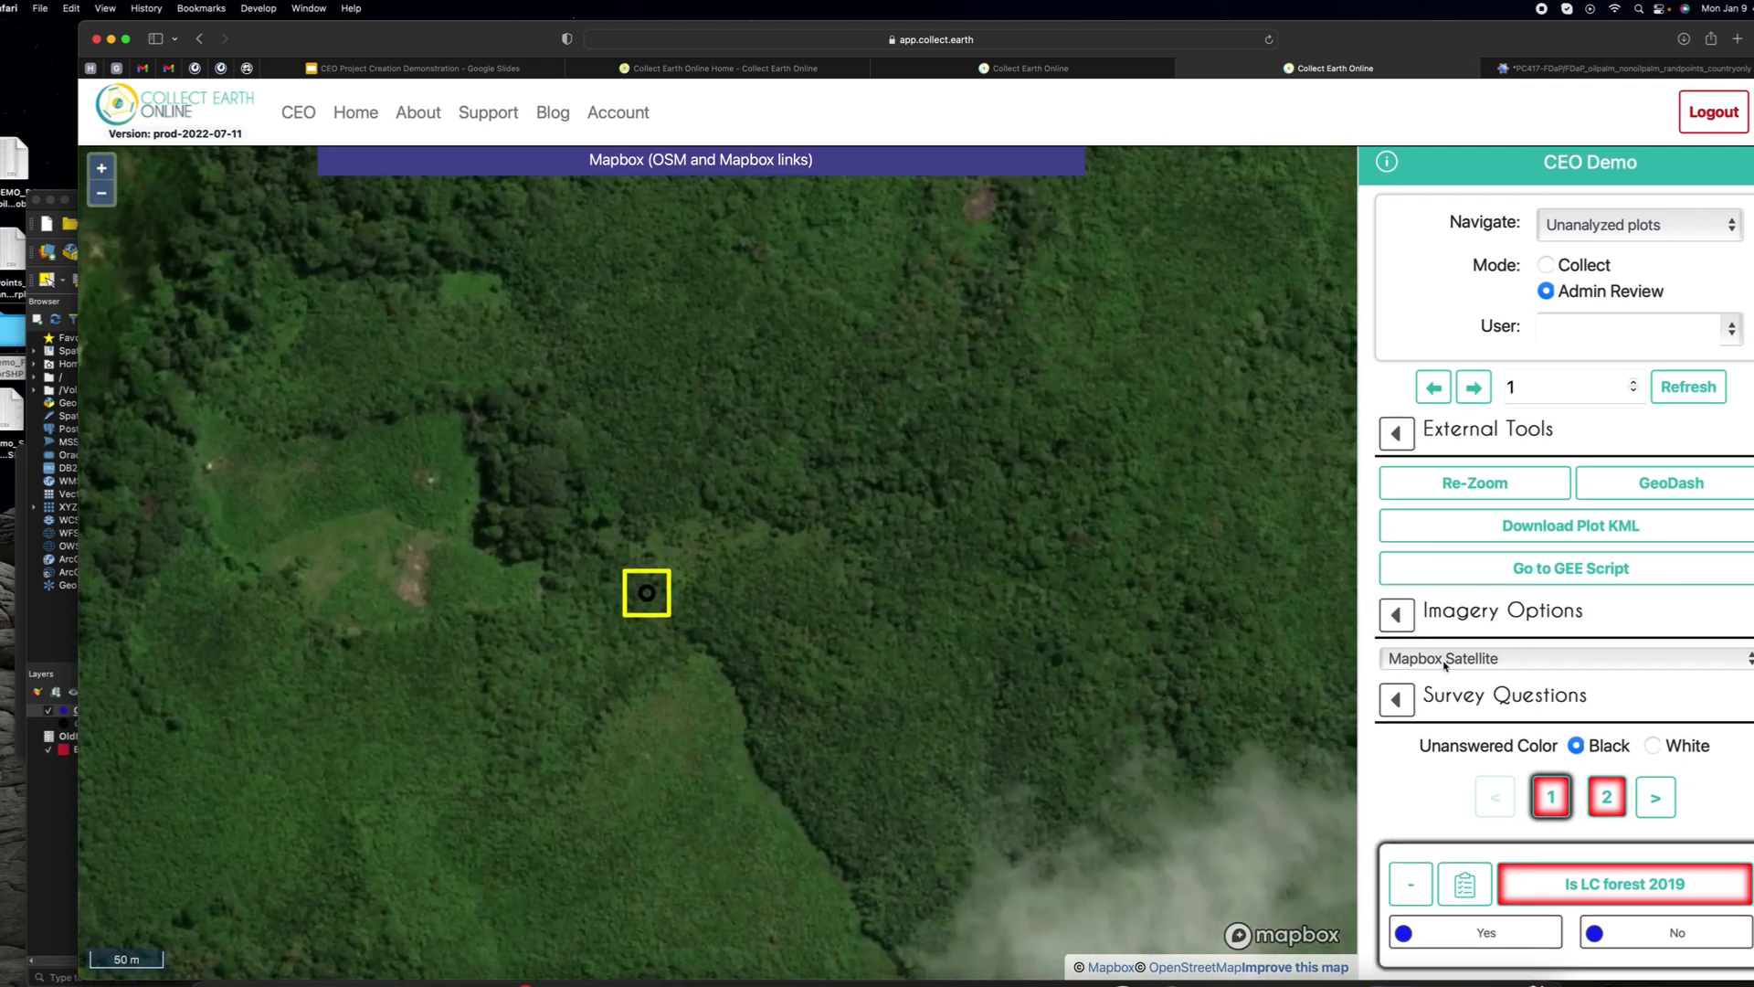
pyautogui.scroll(-3, 1425, 566)
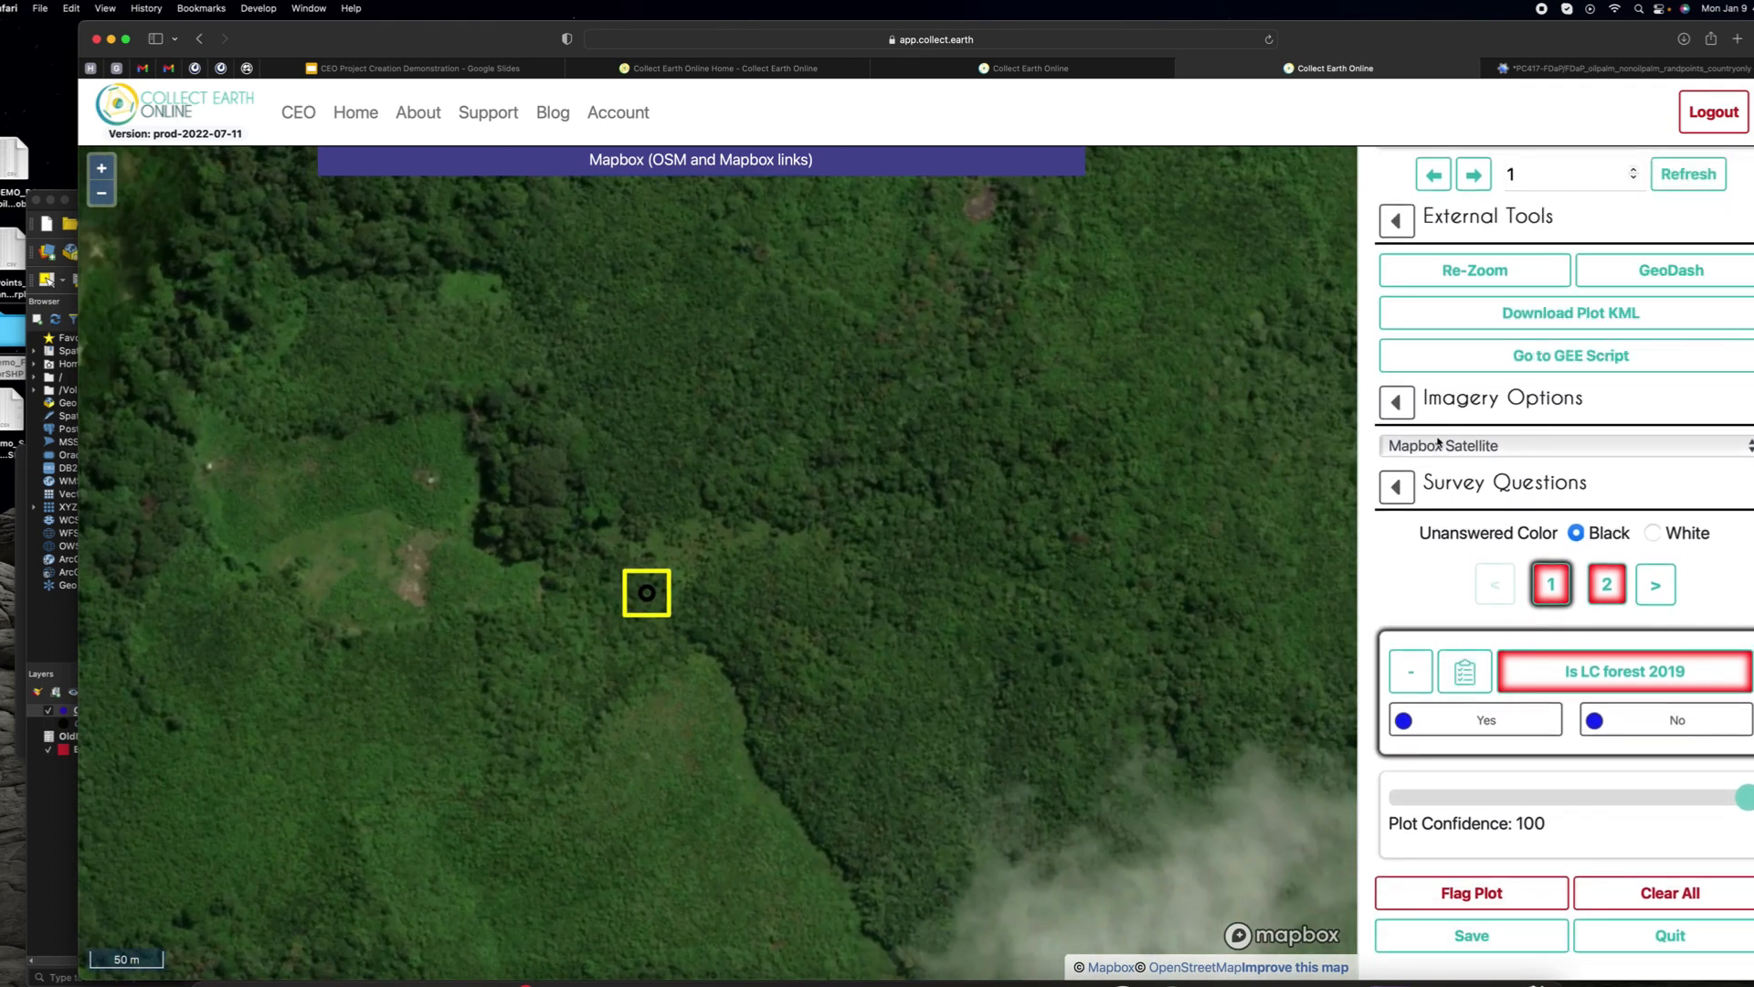
pyautogui.scroll(1, 1424, 437)
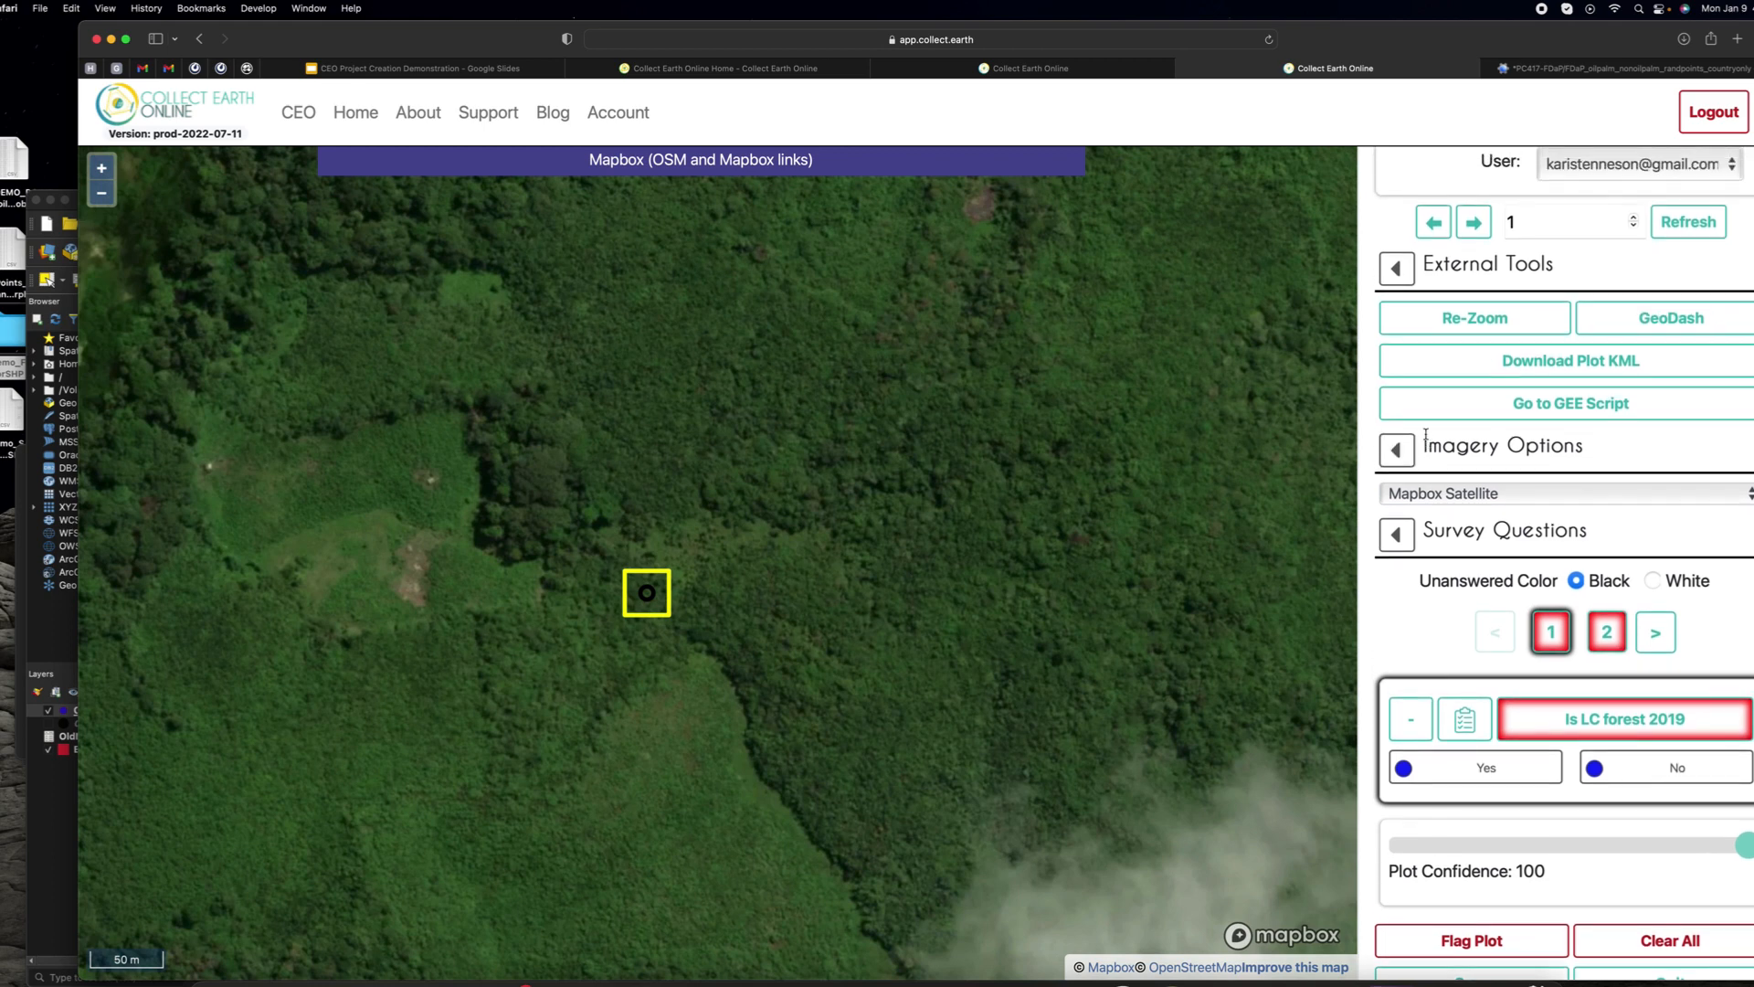
pyautogui.scroll(4, 1404, 482)
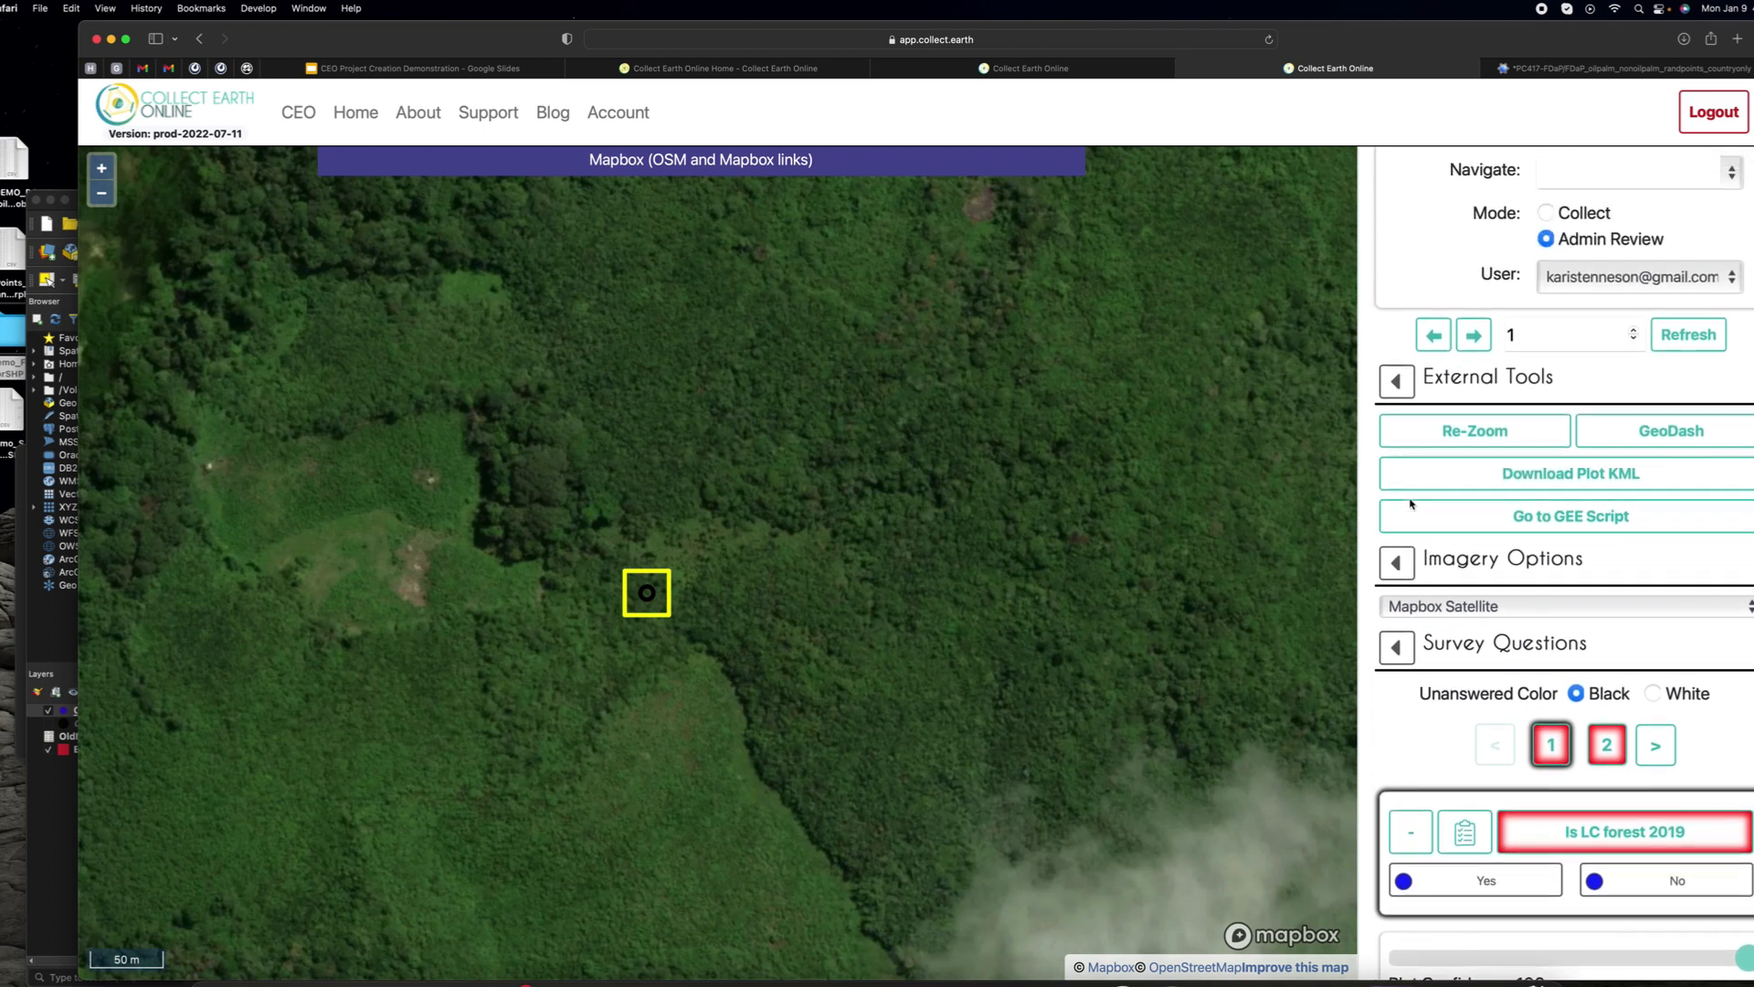
pyautogui.scroll(-5, 1550, 610)
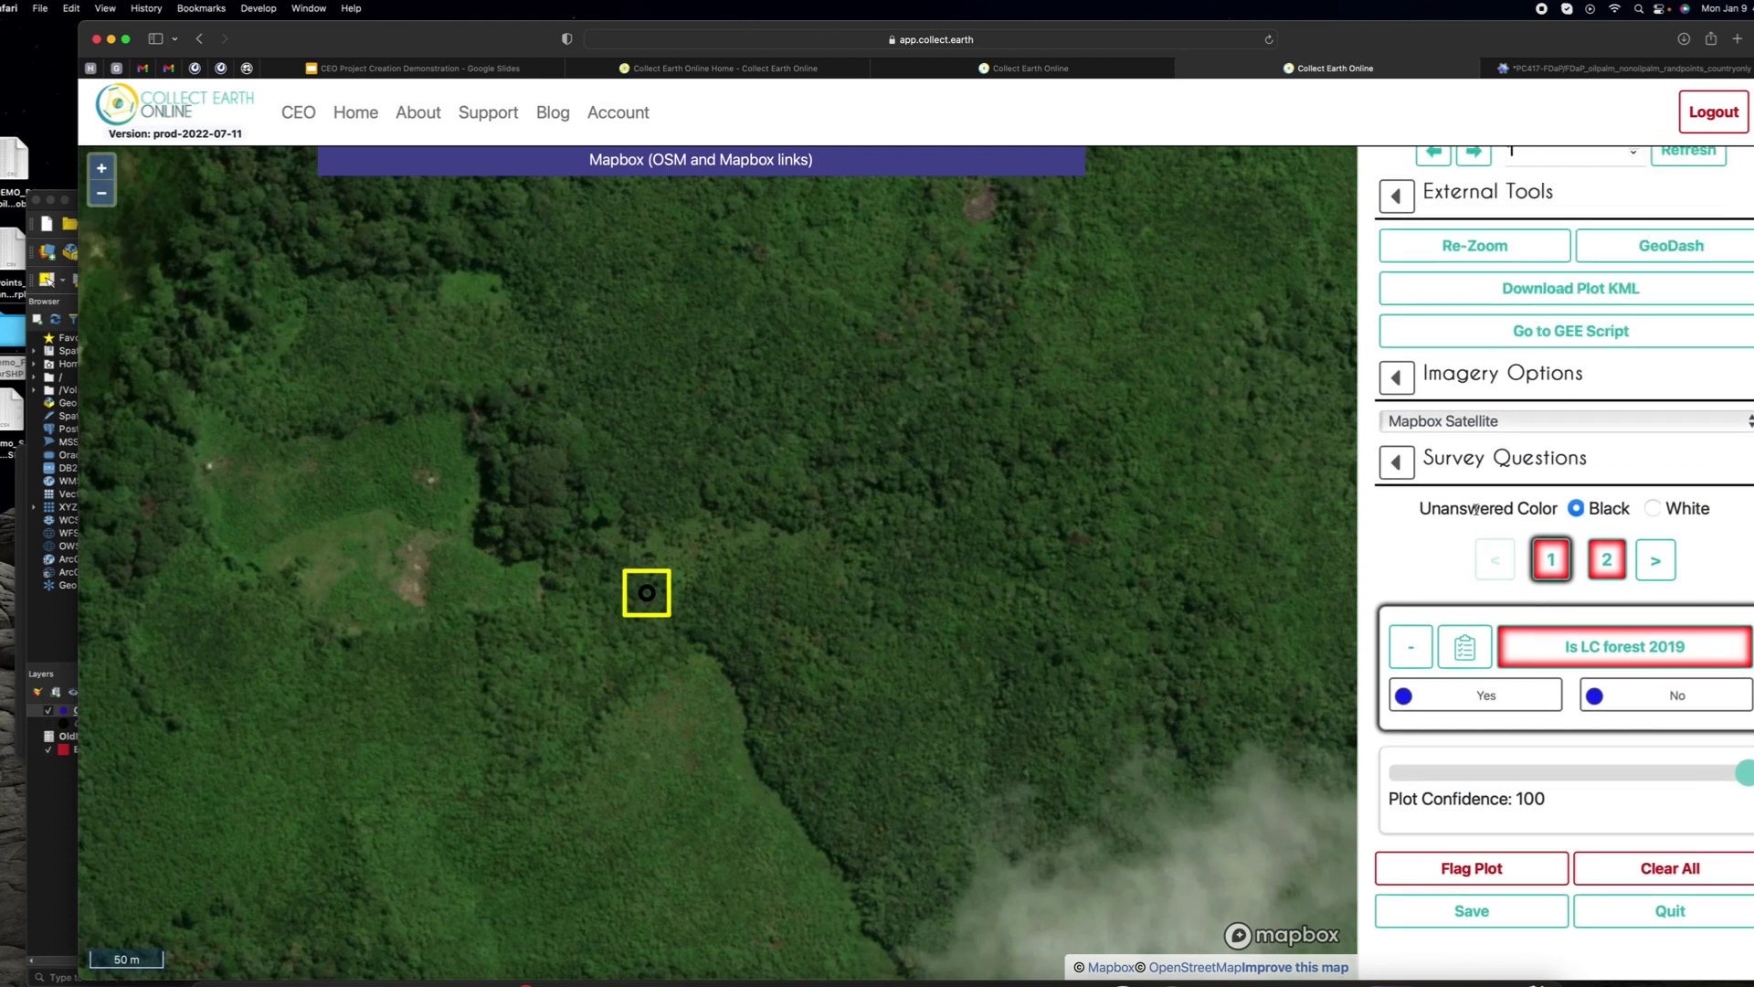
# Step: Display the DynamicWorld2019Indonesia_small imagery and view its full coverage, then switch the imagery to Planet NICFI Public
pyautogui.click(1462, 424)
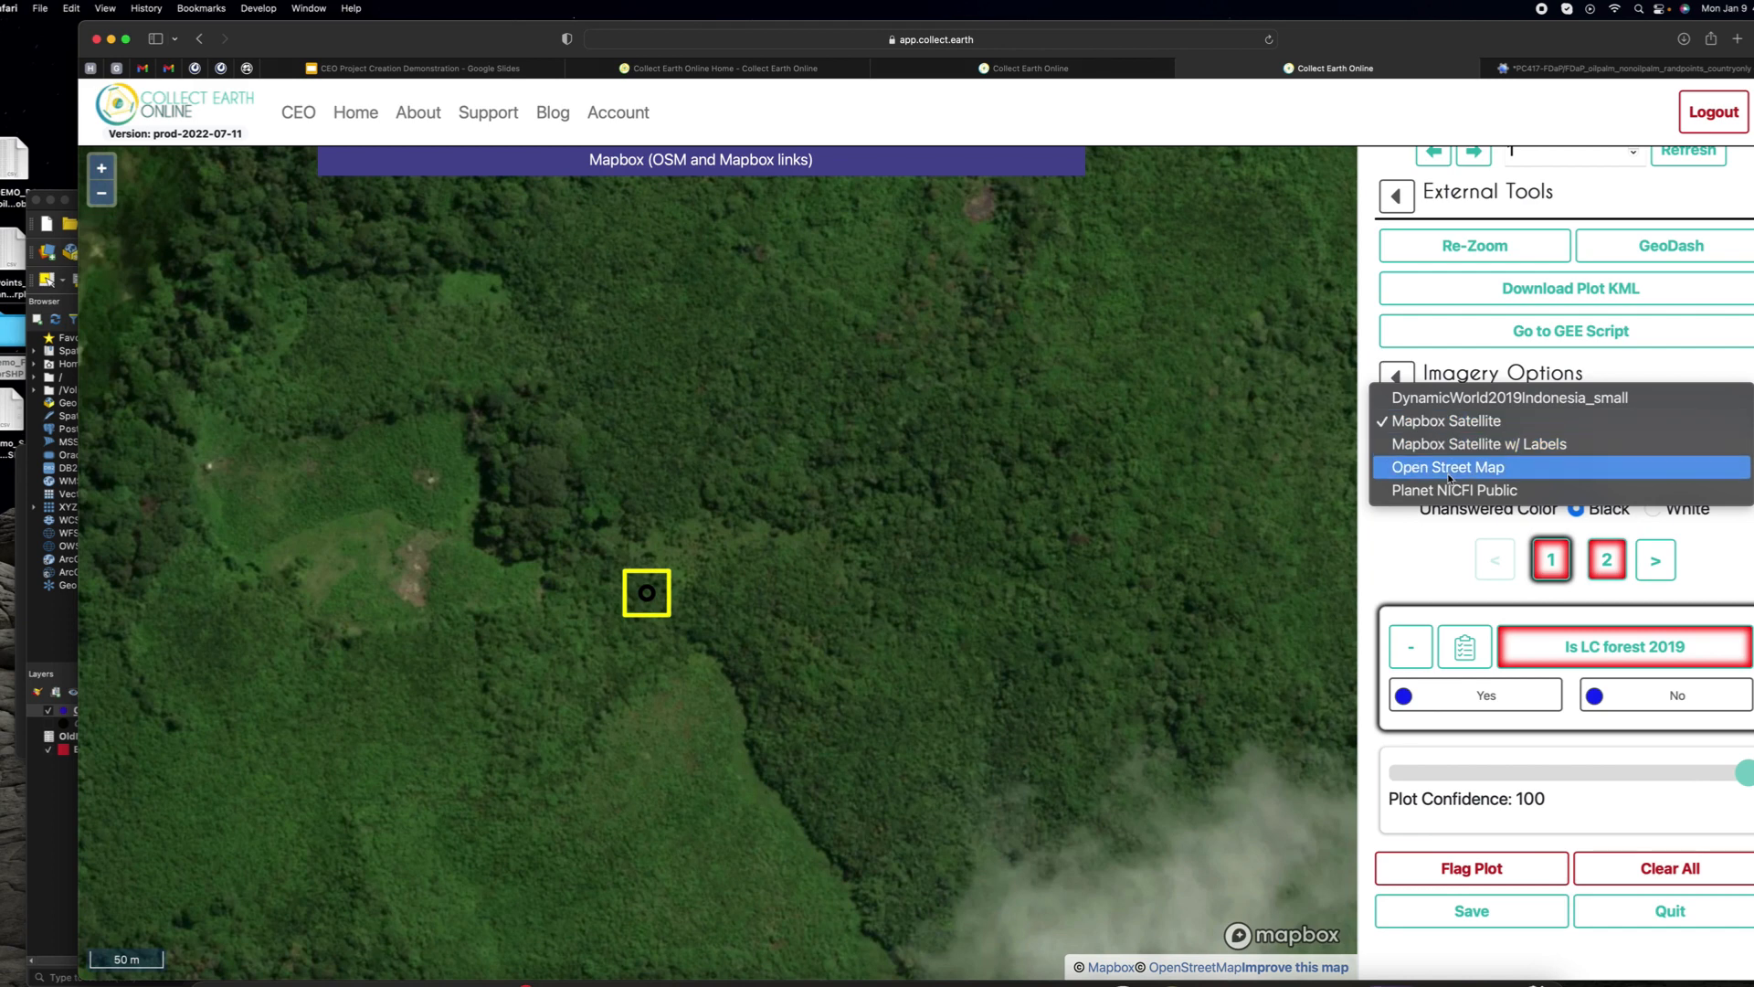
pyautogui.click(1453, 408)
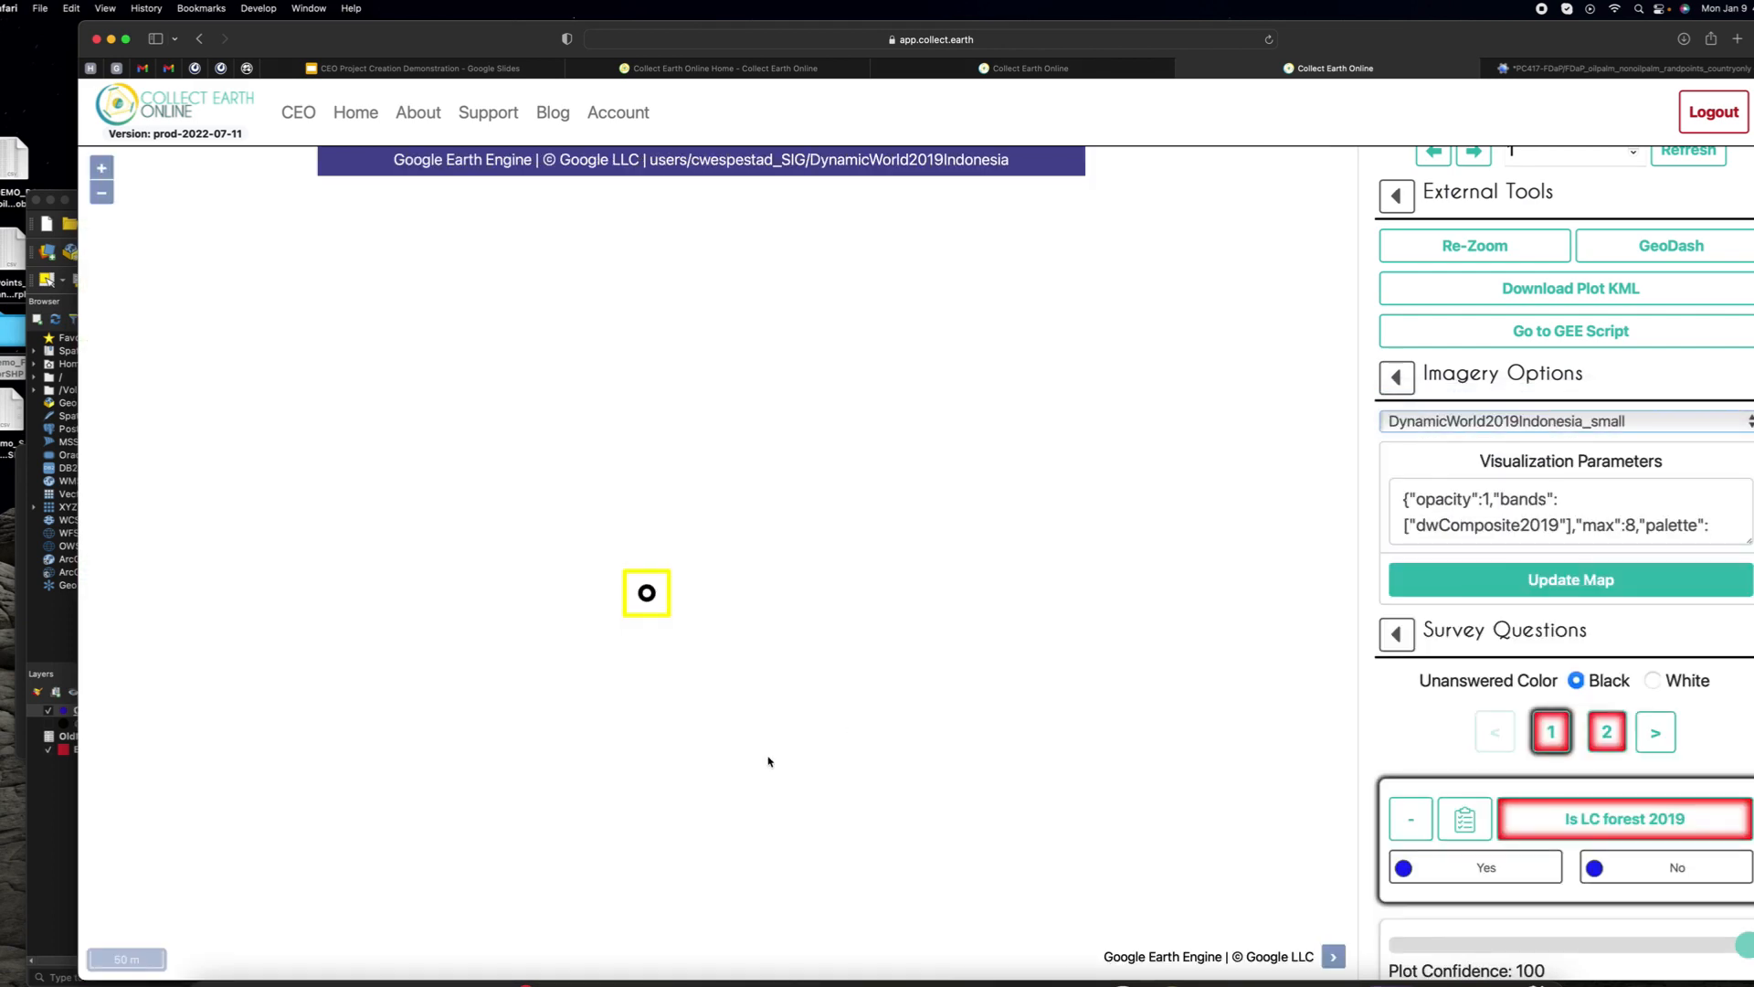
pyautogui.scroll(-10, 769, 761)
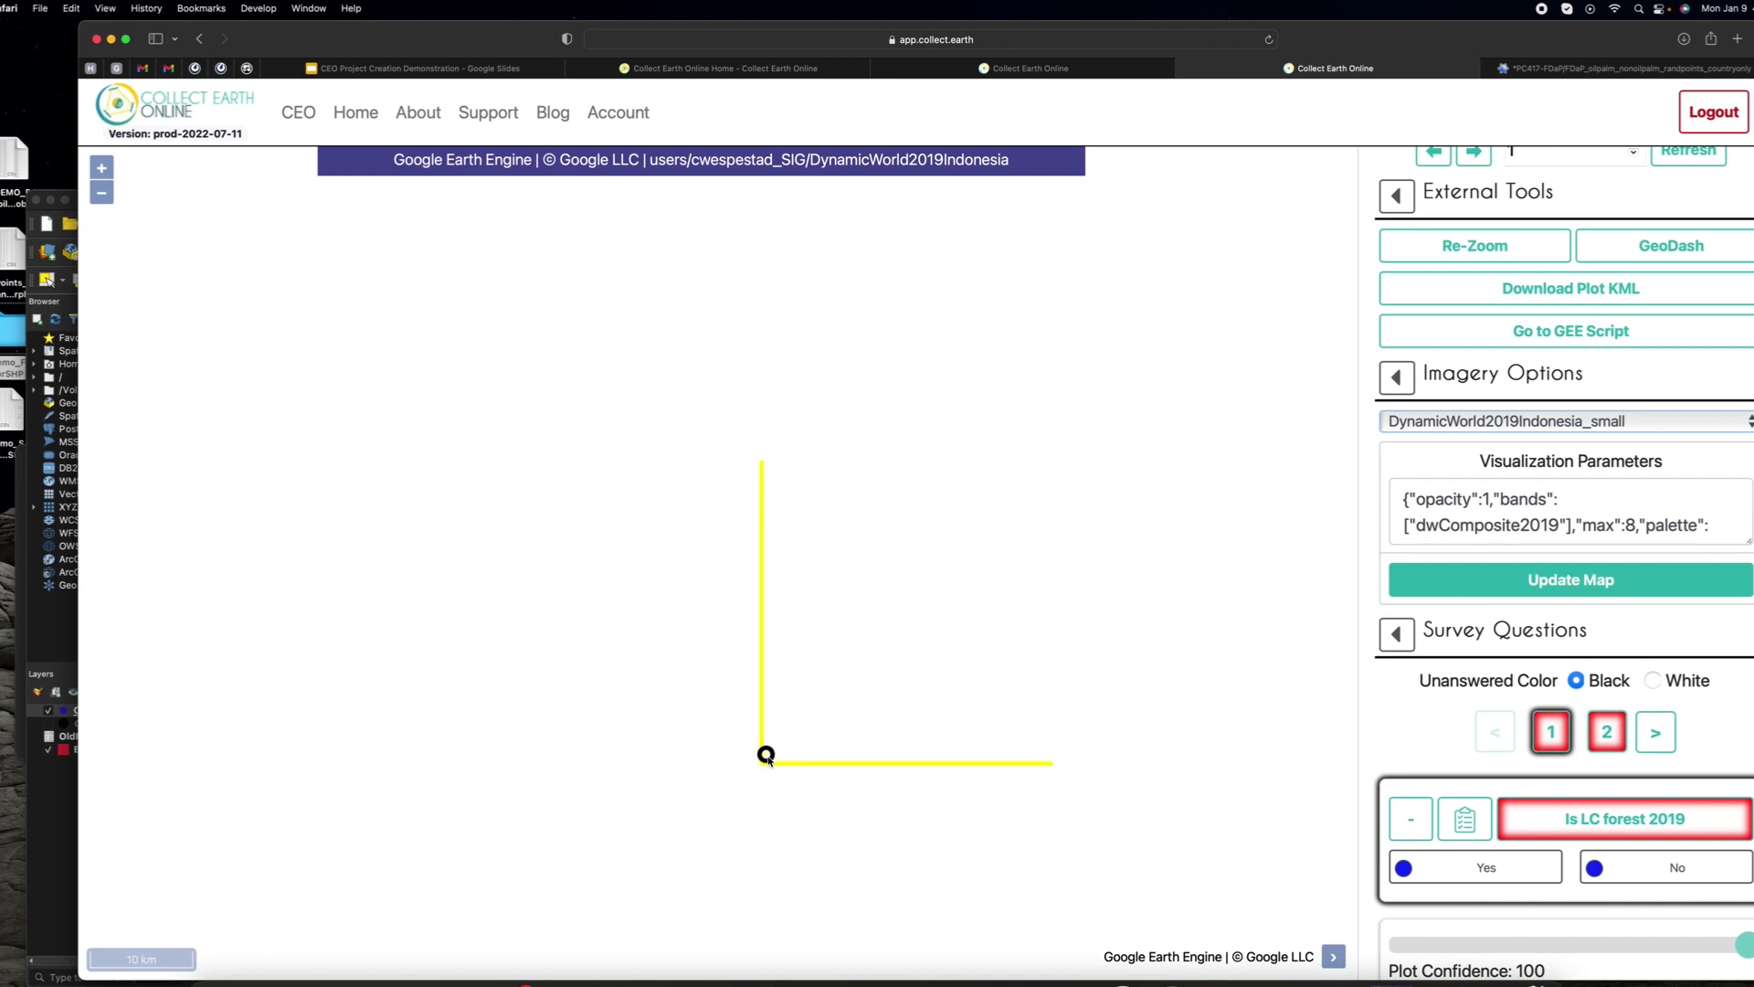
pyautogui.scroll(-5, 768, 760)
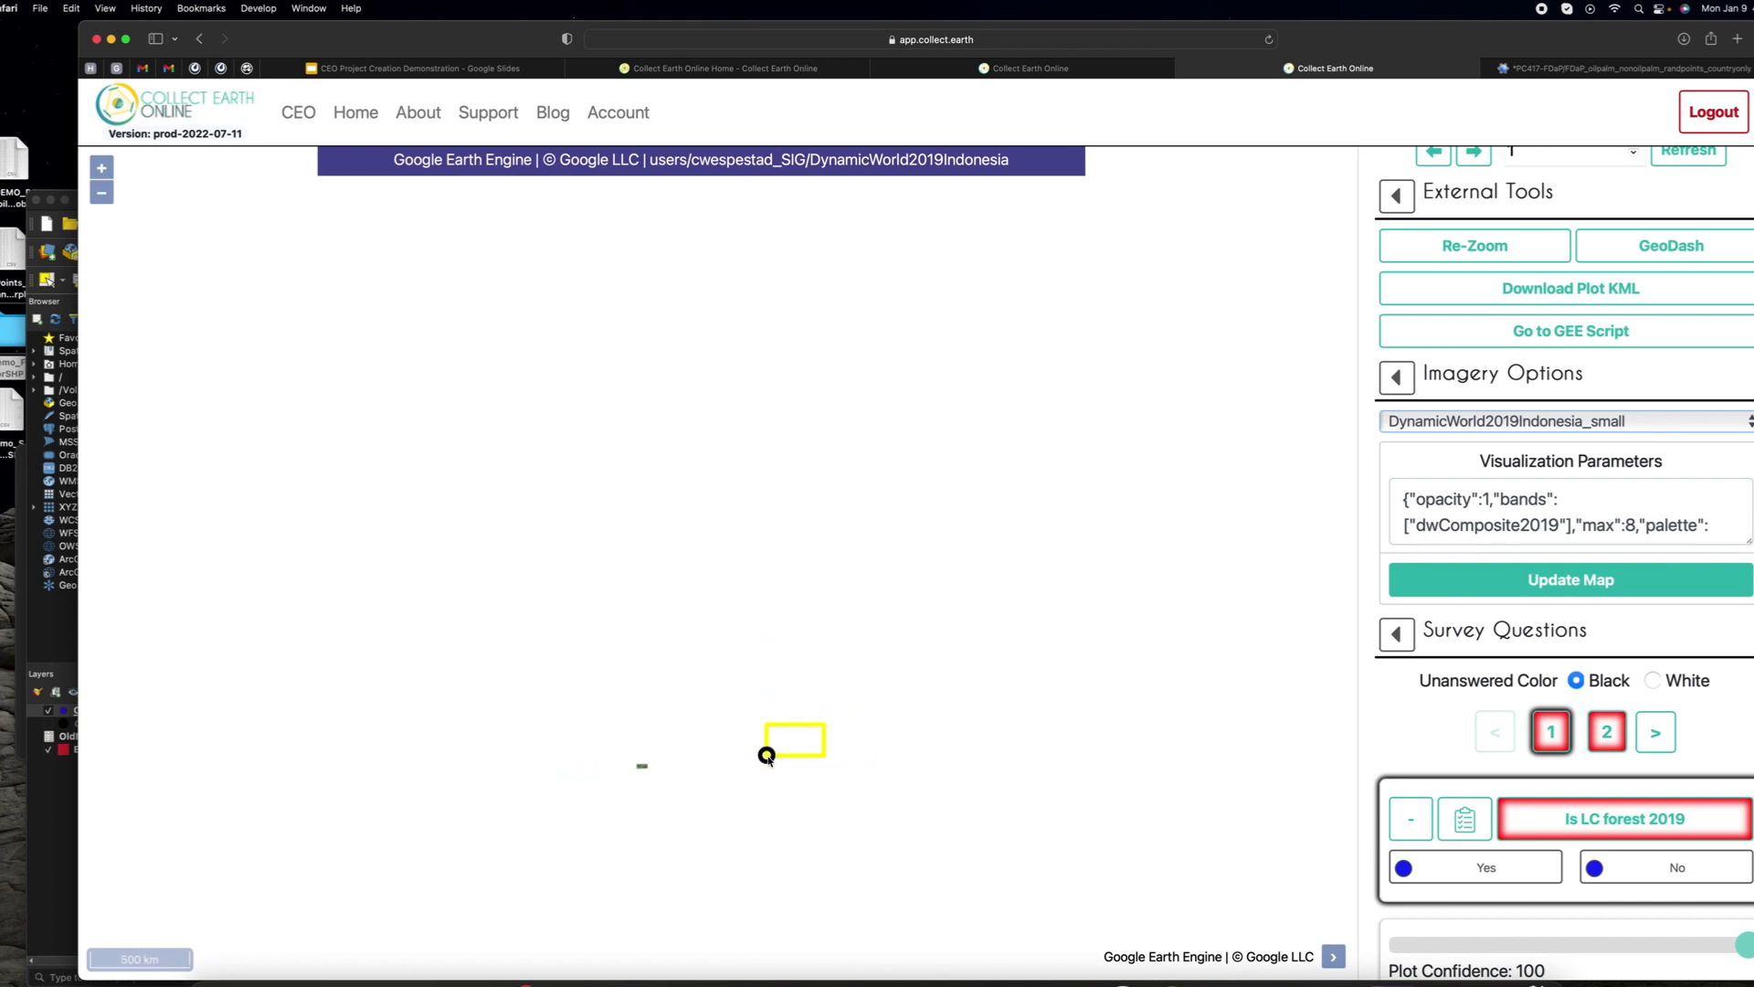
pyautogui.scroll(15, 661, 772)
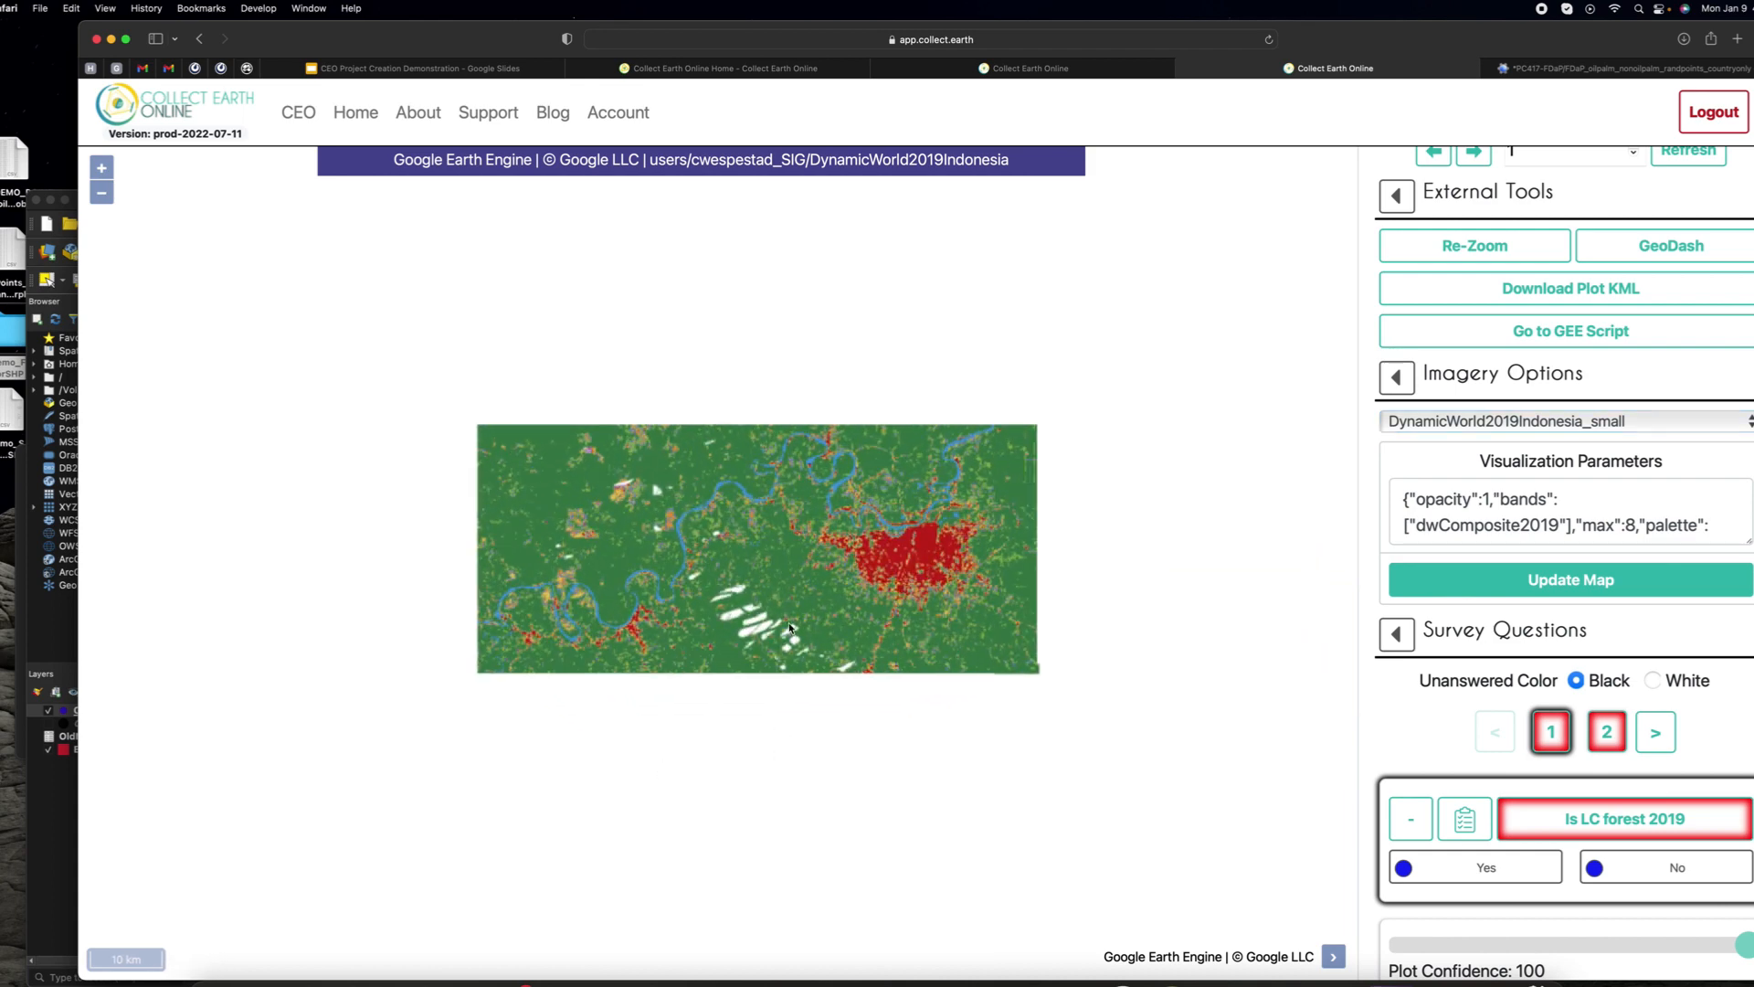
pyautogui.scroll(5, 781, 658)
pyautogui.scroll(3, 768, 708)
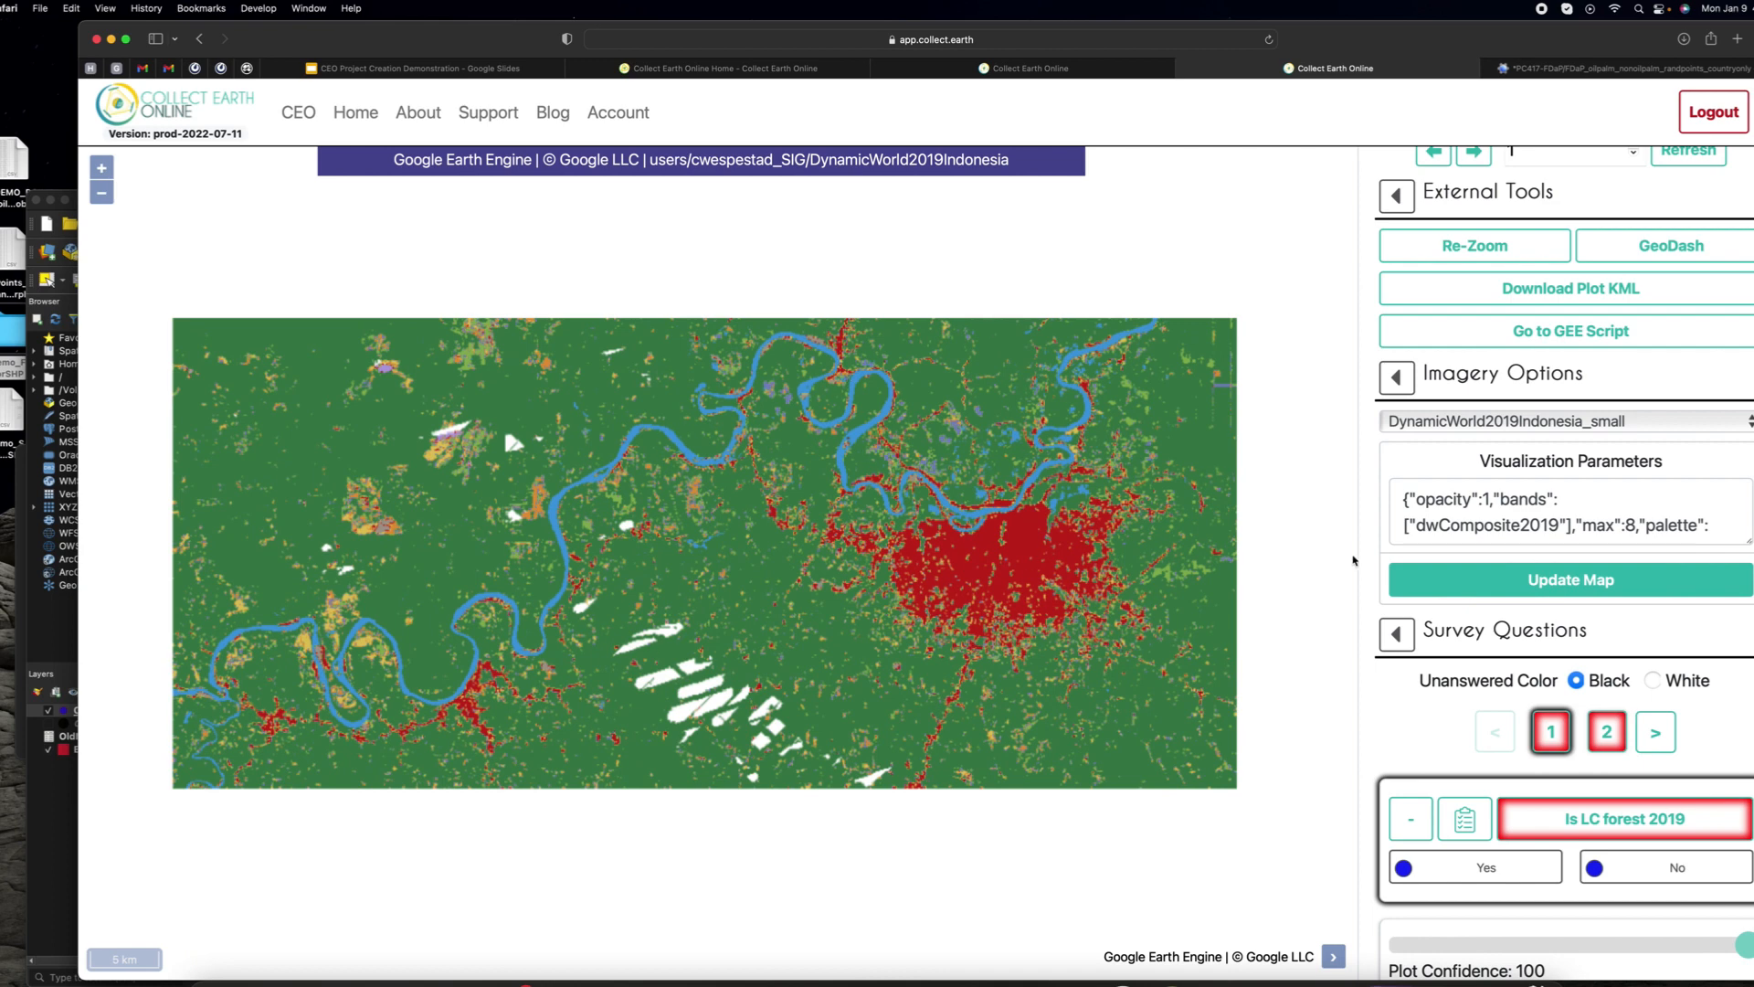
pyautogui.click(1531, 423)
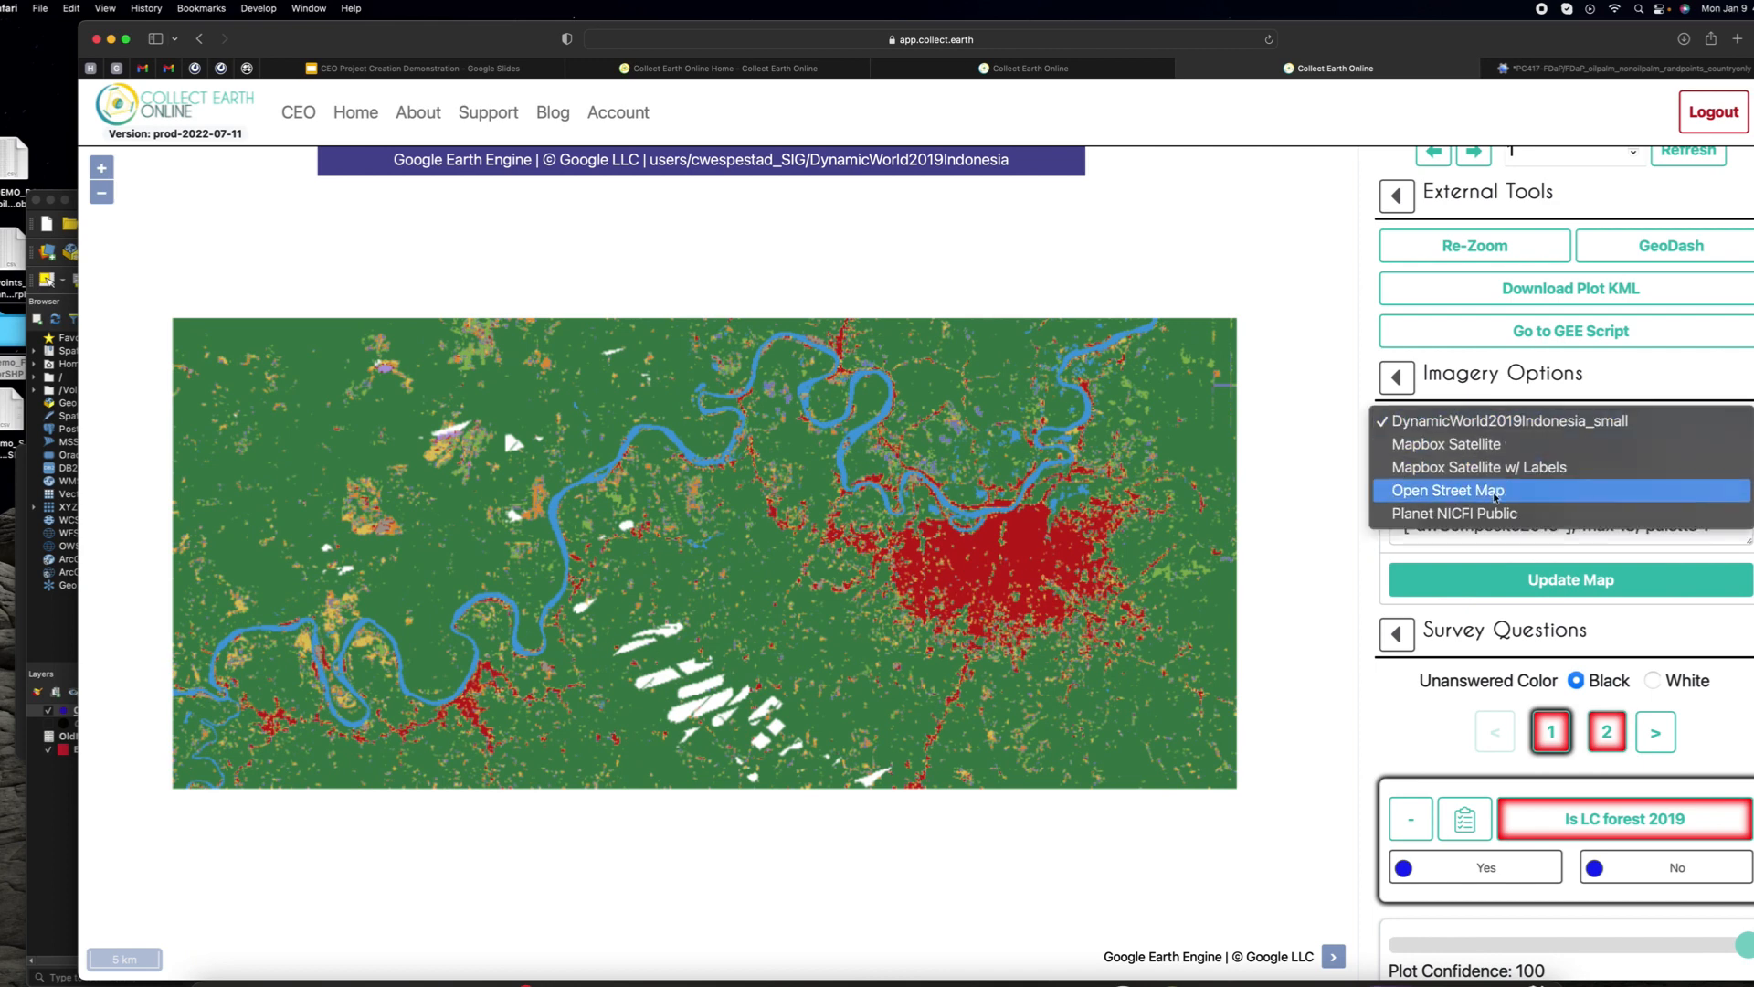
pyautogui.click(1486, 514)
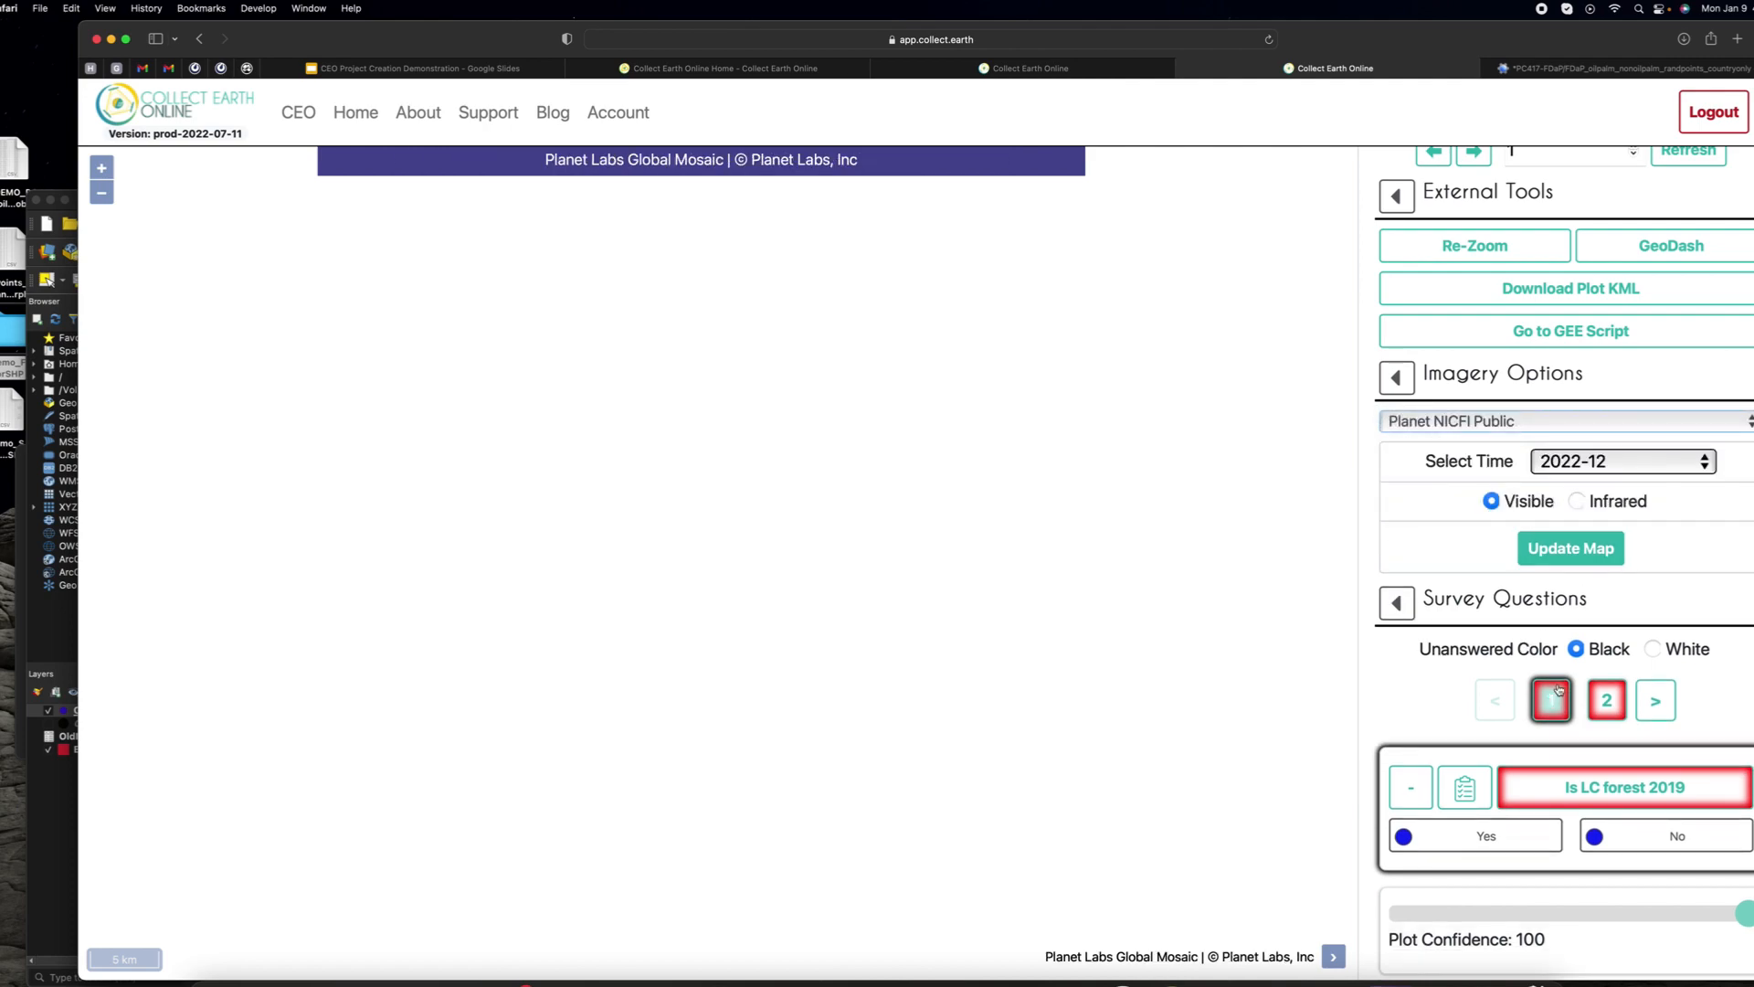
# Step: Set the plot confidence to 77 and quit data collection without saving the responses
pyautogui.scroll(-2, 1526, 659)
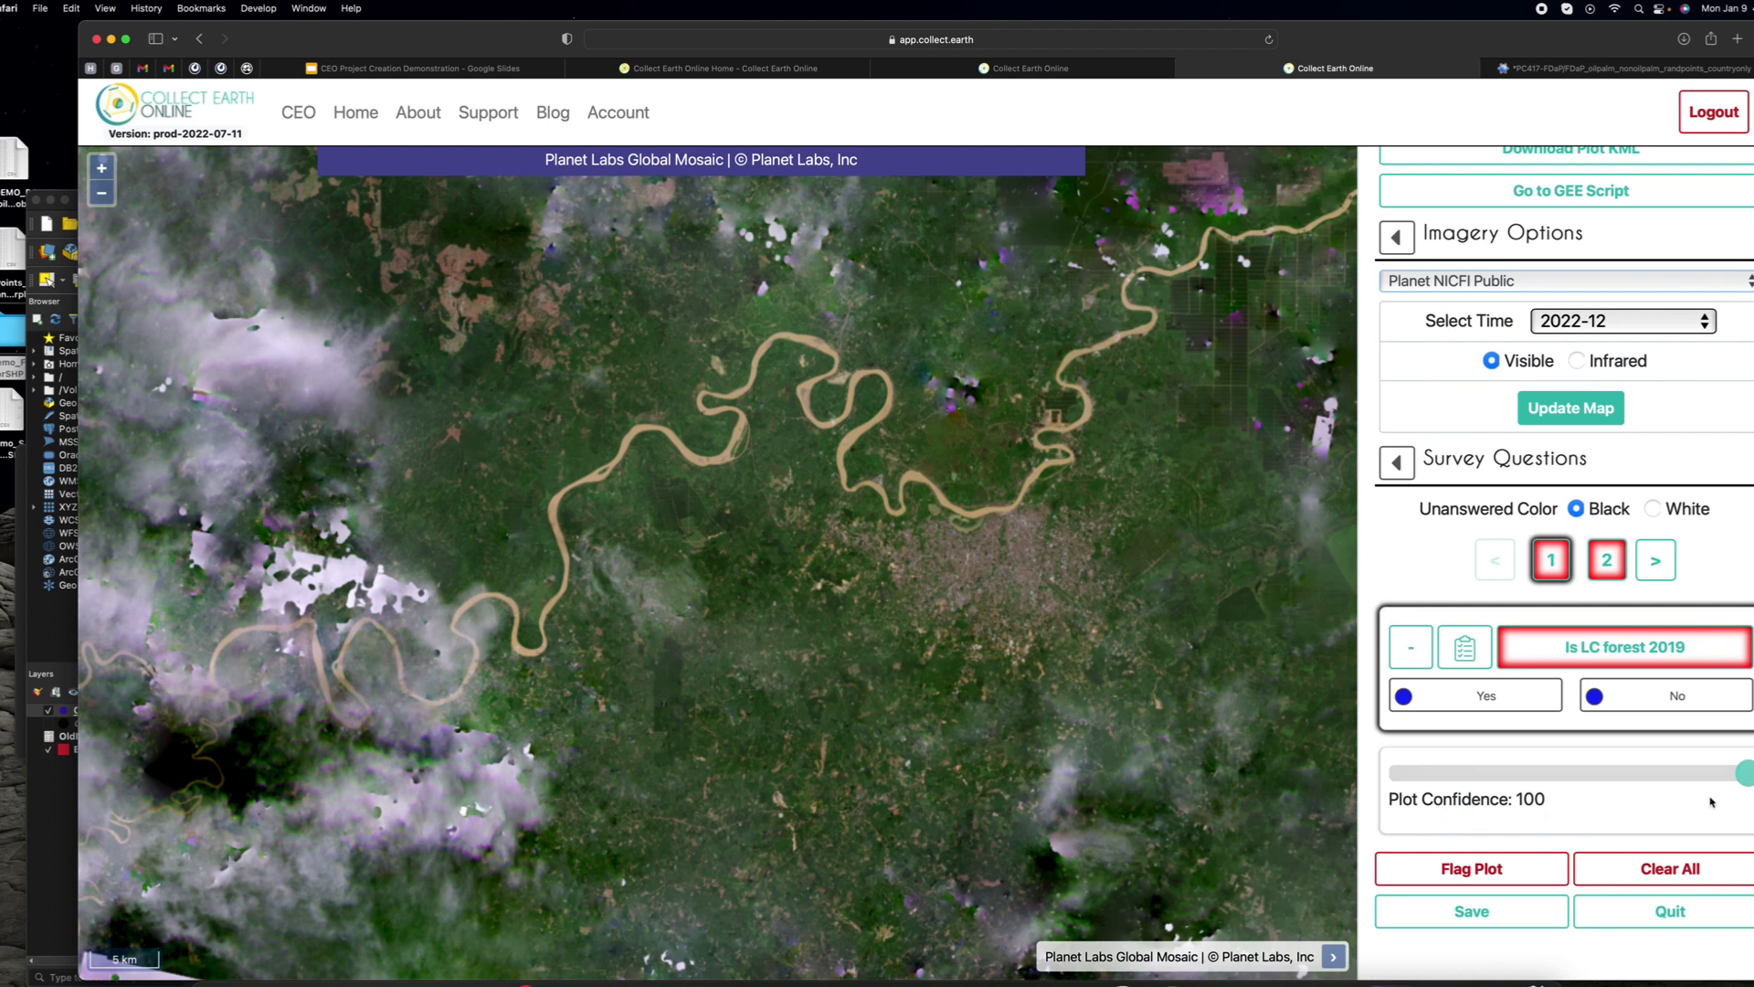
pyautogui.moveTo(1745, 773); pyautogui.dragTo(1670, 773)
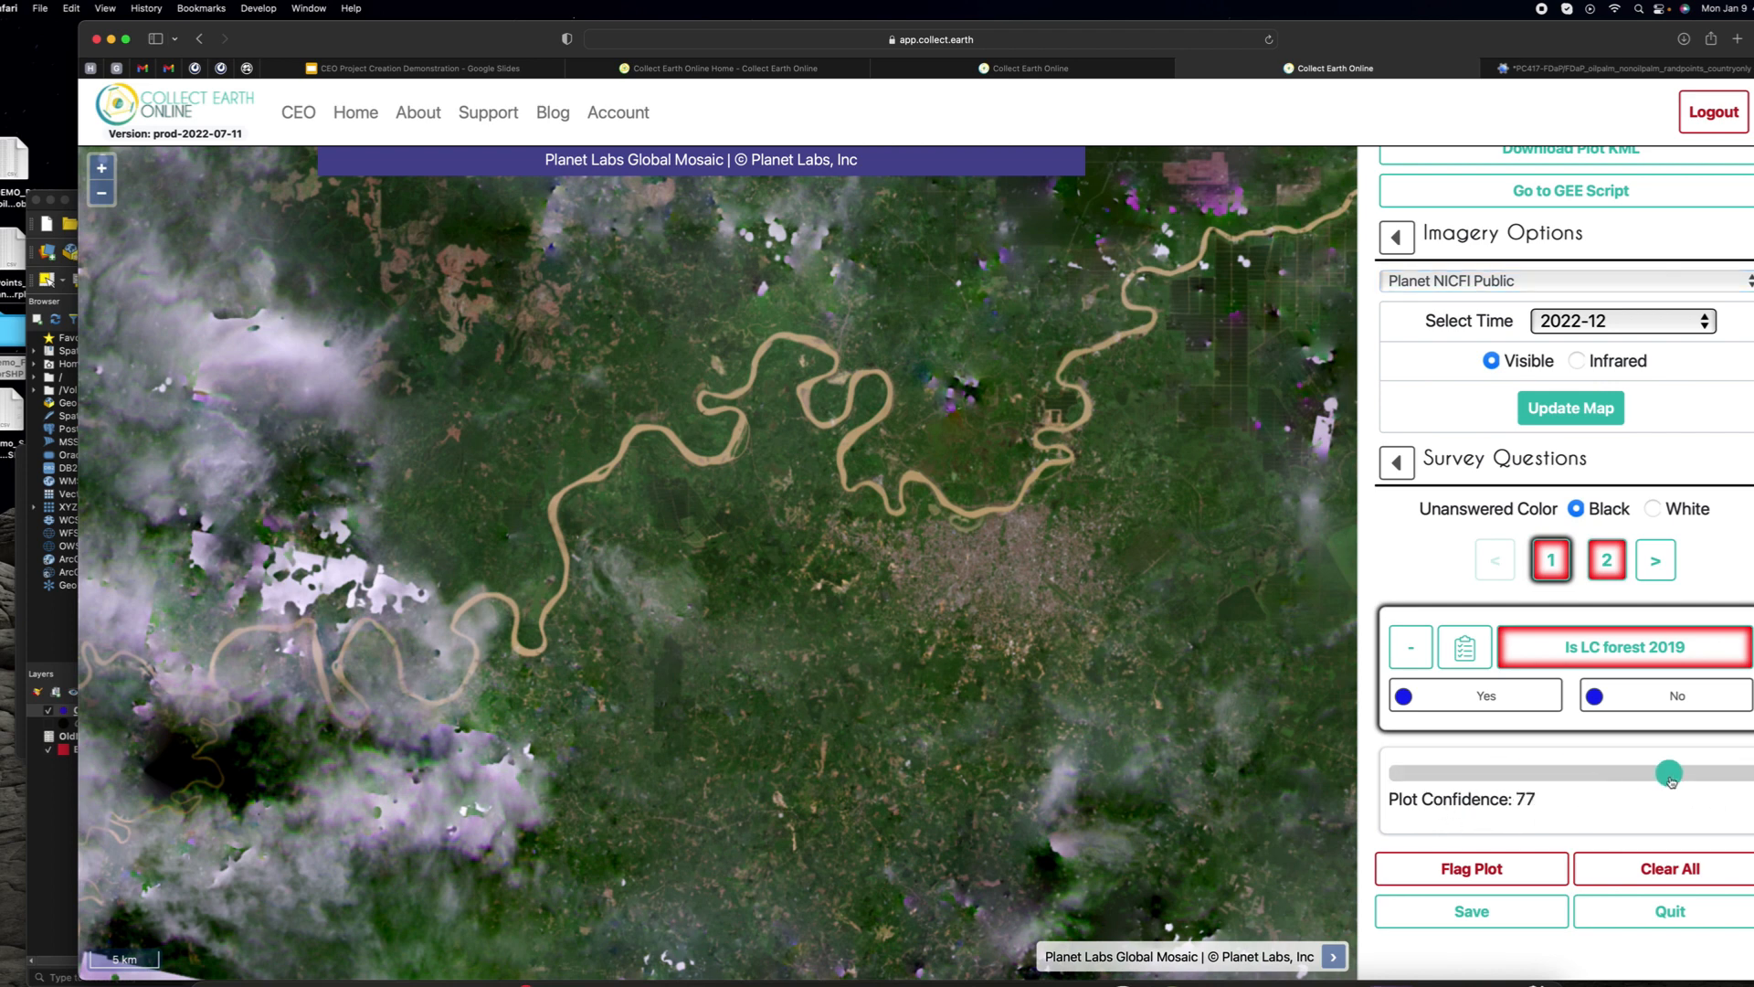
pyautogui.click(1670, 925)
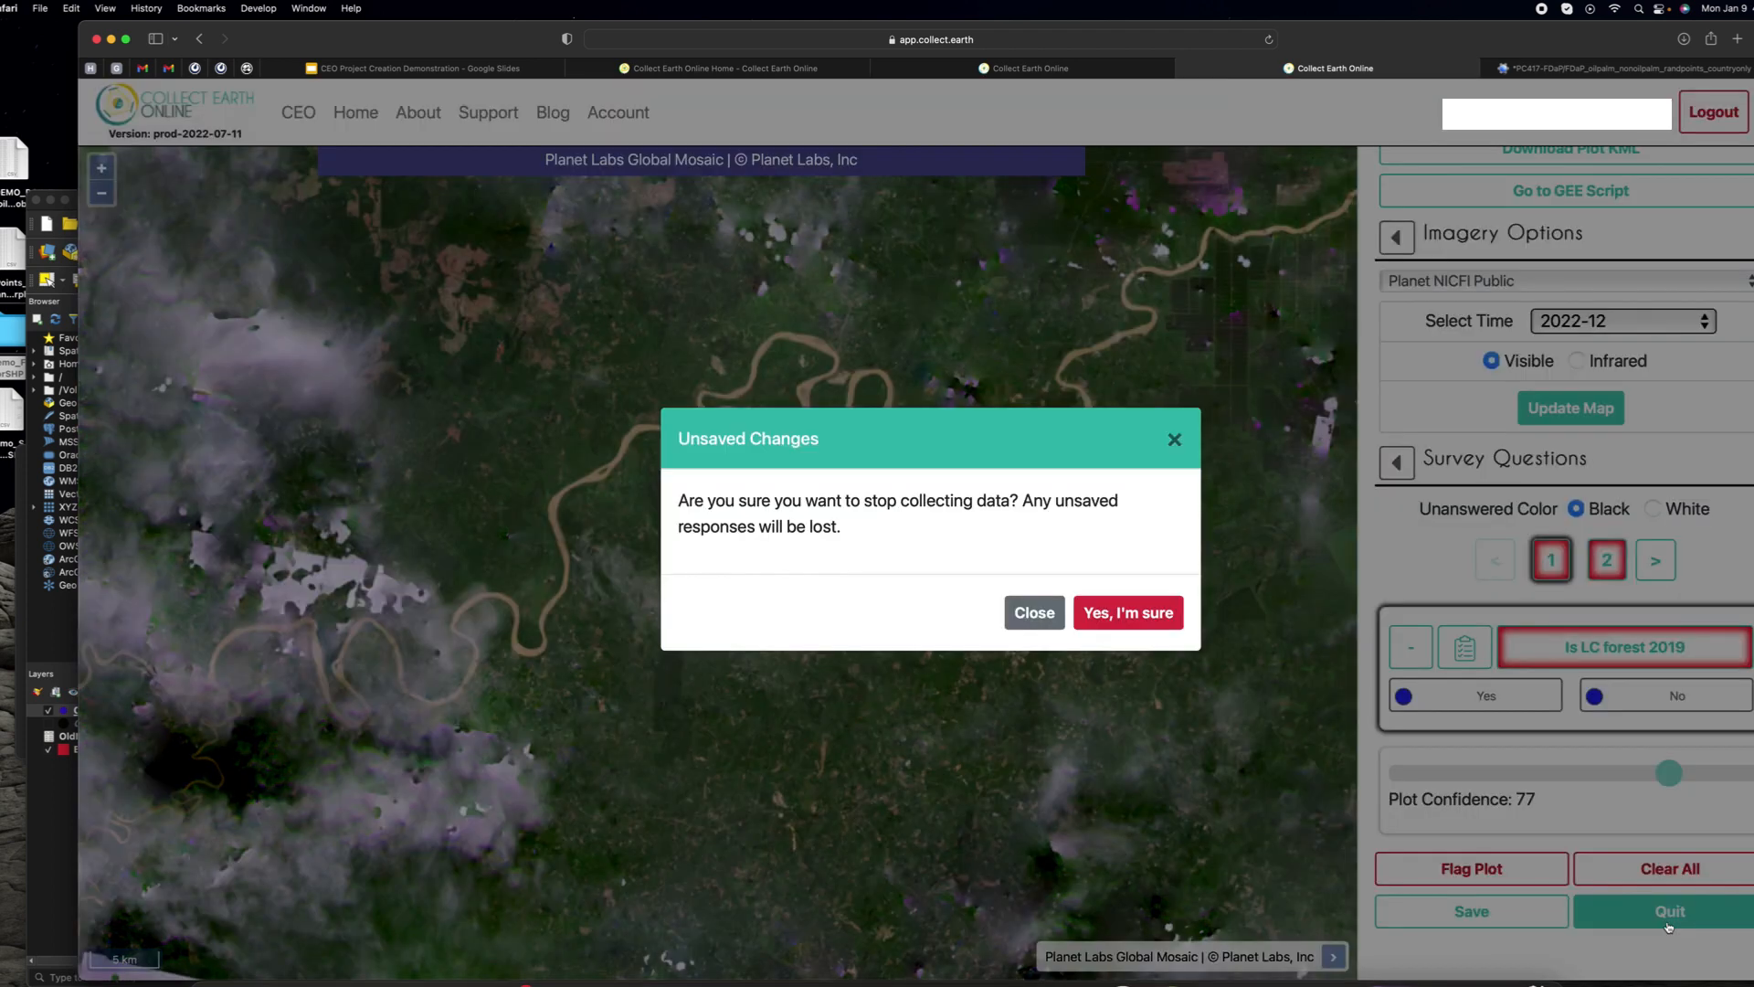
pyautogui.click(1145, 614)
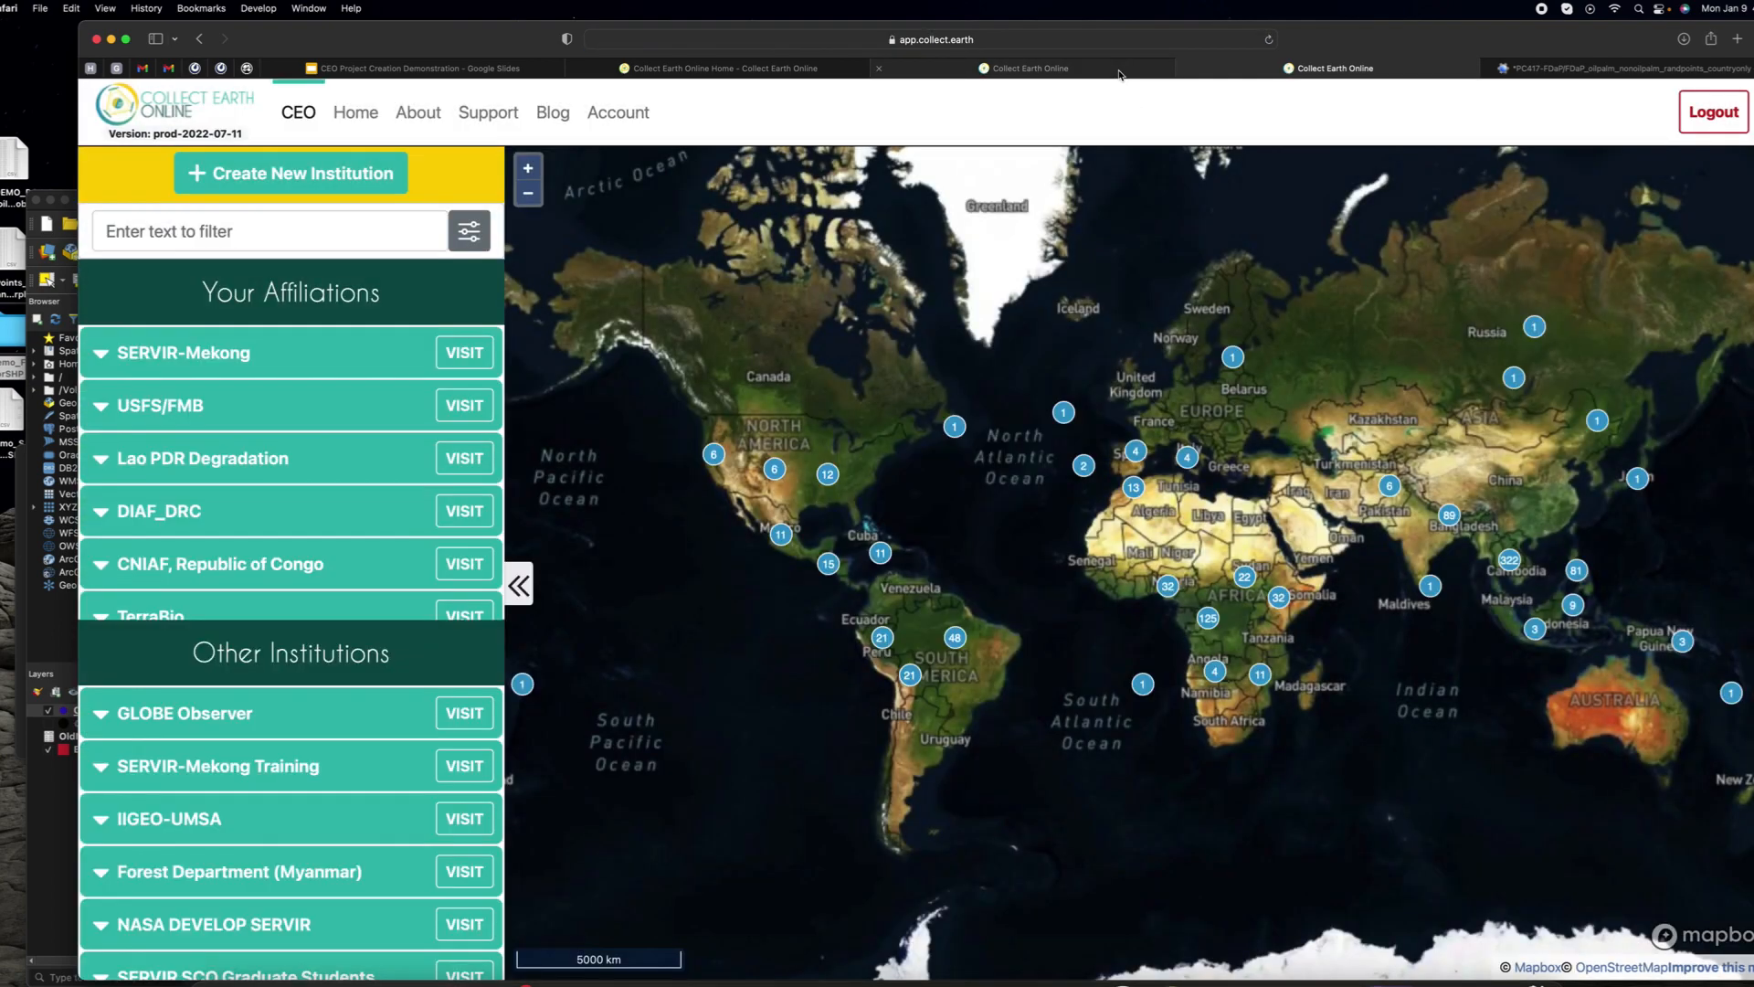
# Step: Return to the project management page and publish the CEO Demo project, accepting that plots collected by admins are cleared
pyautogui.click(1120, 74)
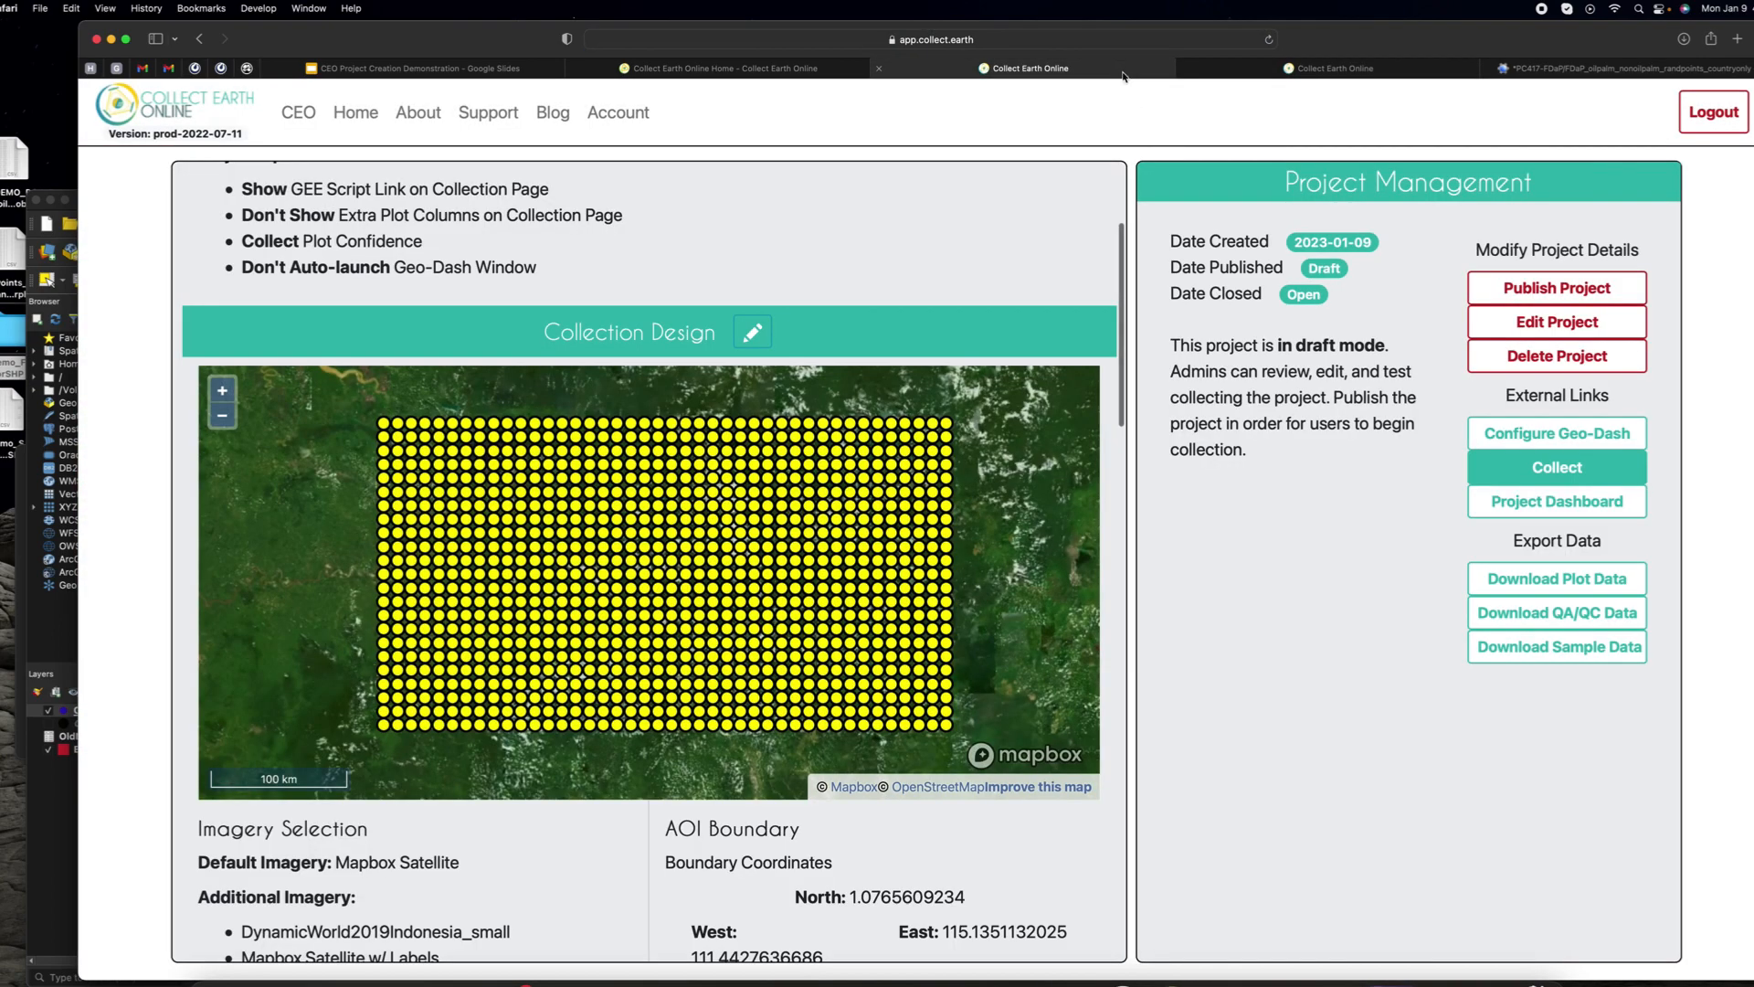
pyautogui.click(1542, 290)
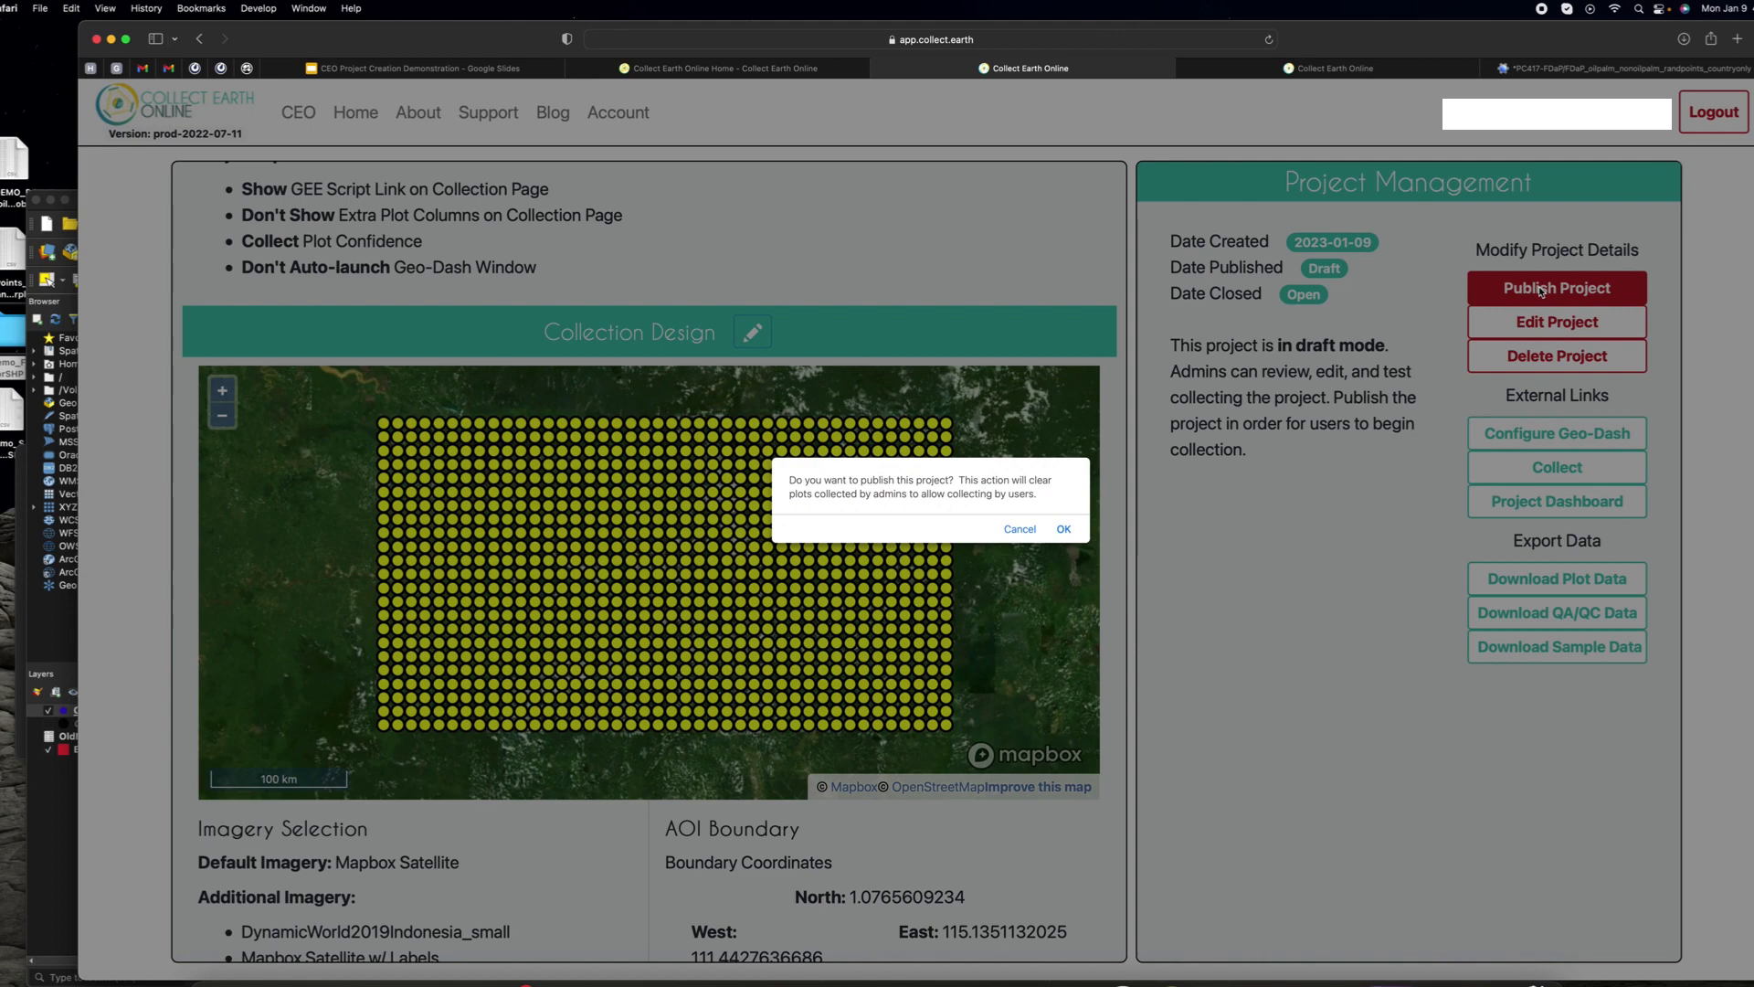
pyautogui.click(1065, 529)
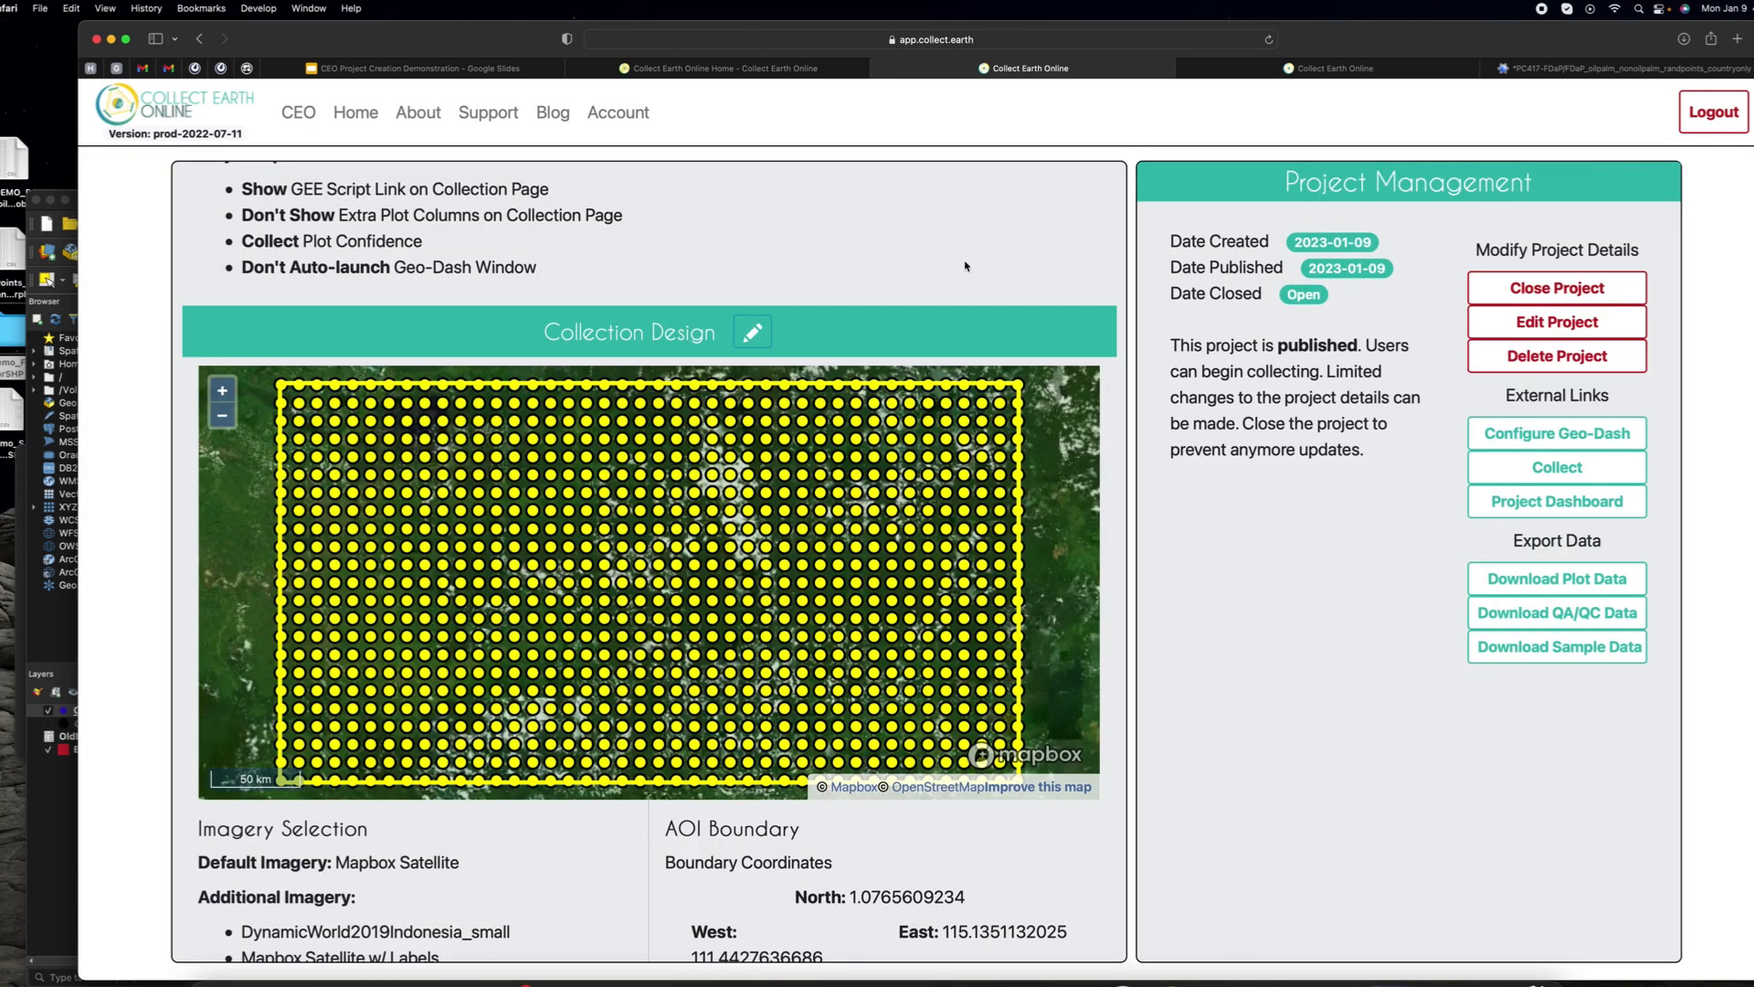
# Step: Open the Spatial Informatics Group (SIG) institution page and locate CEO Demo in its project list
pyautogui.click(302, 112)
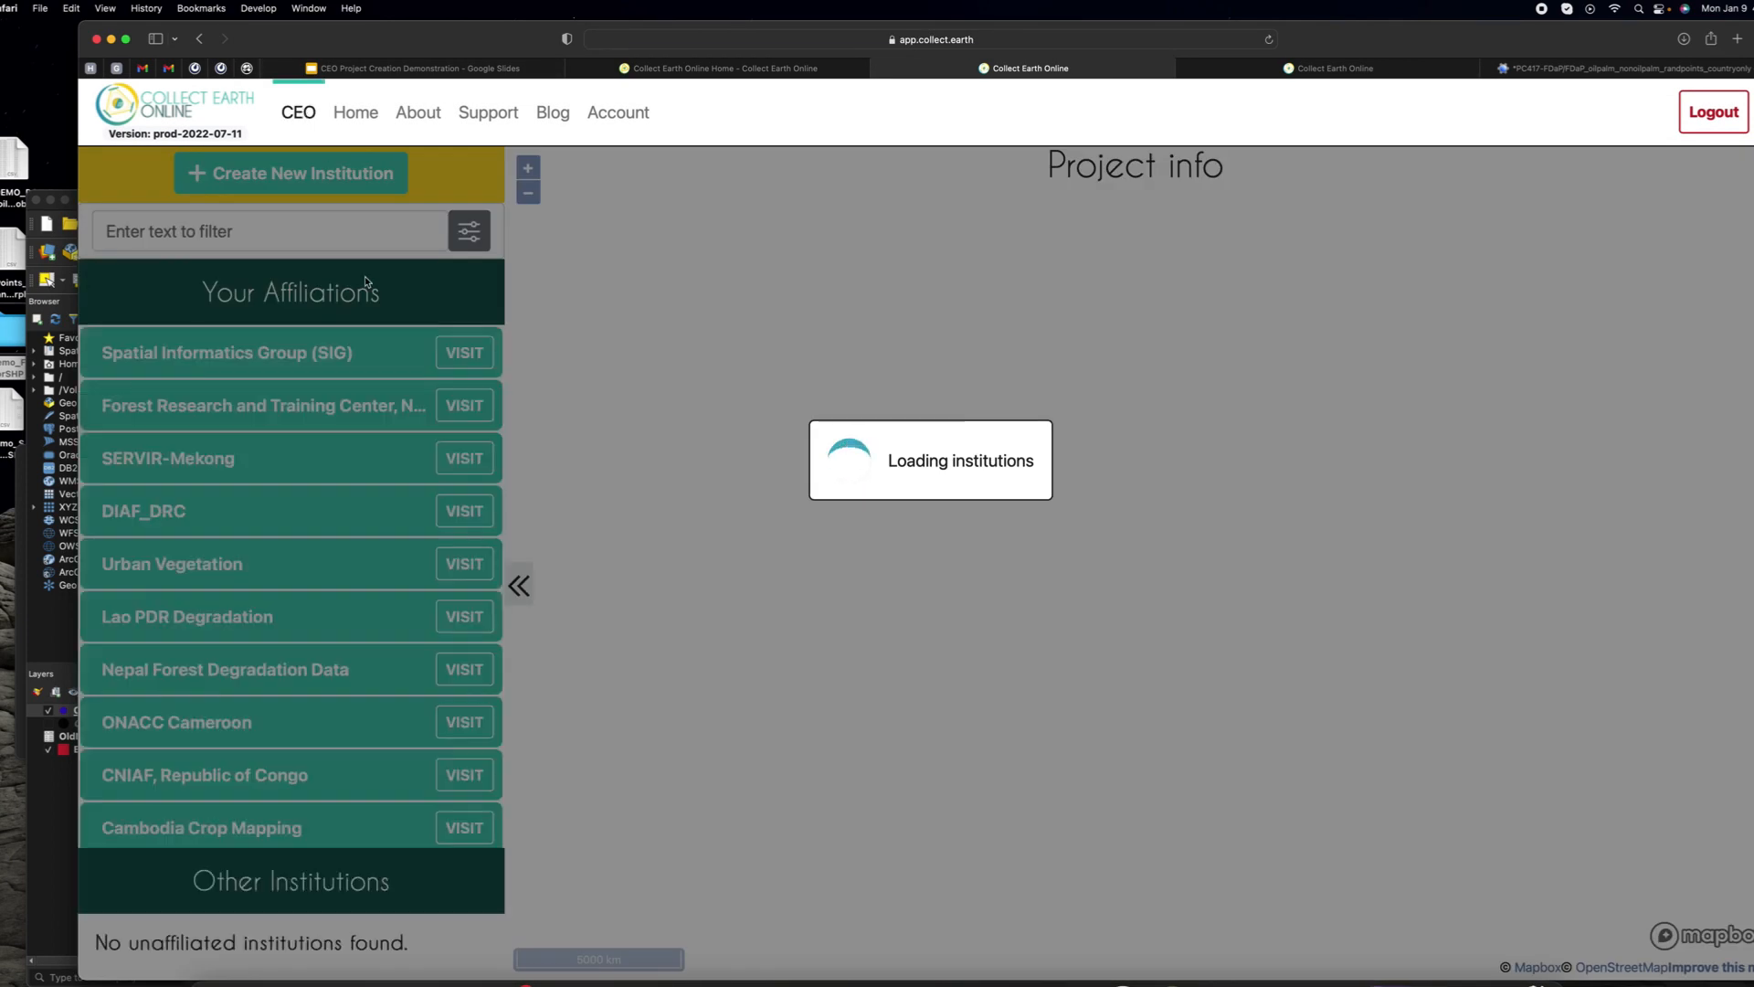
pyautogui.scroll(-5, 403, 482)
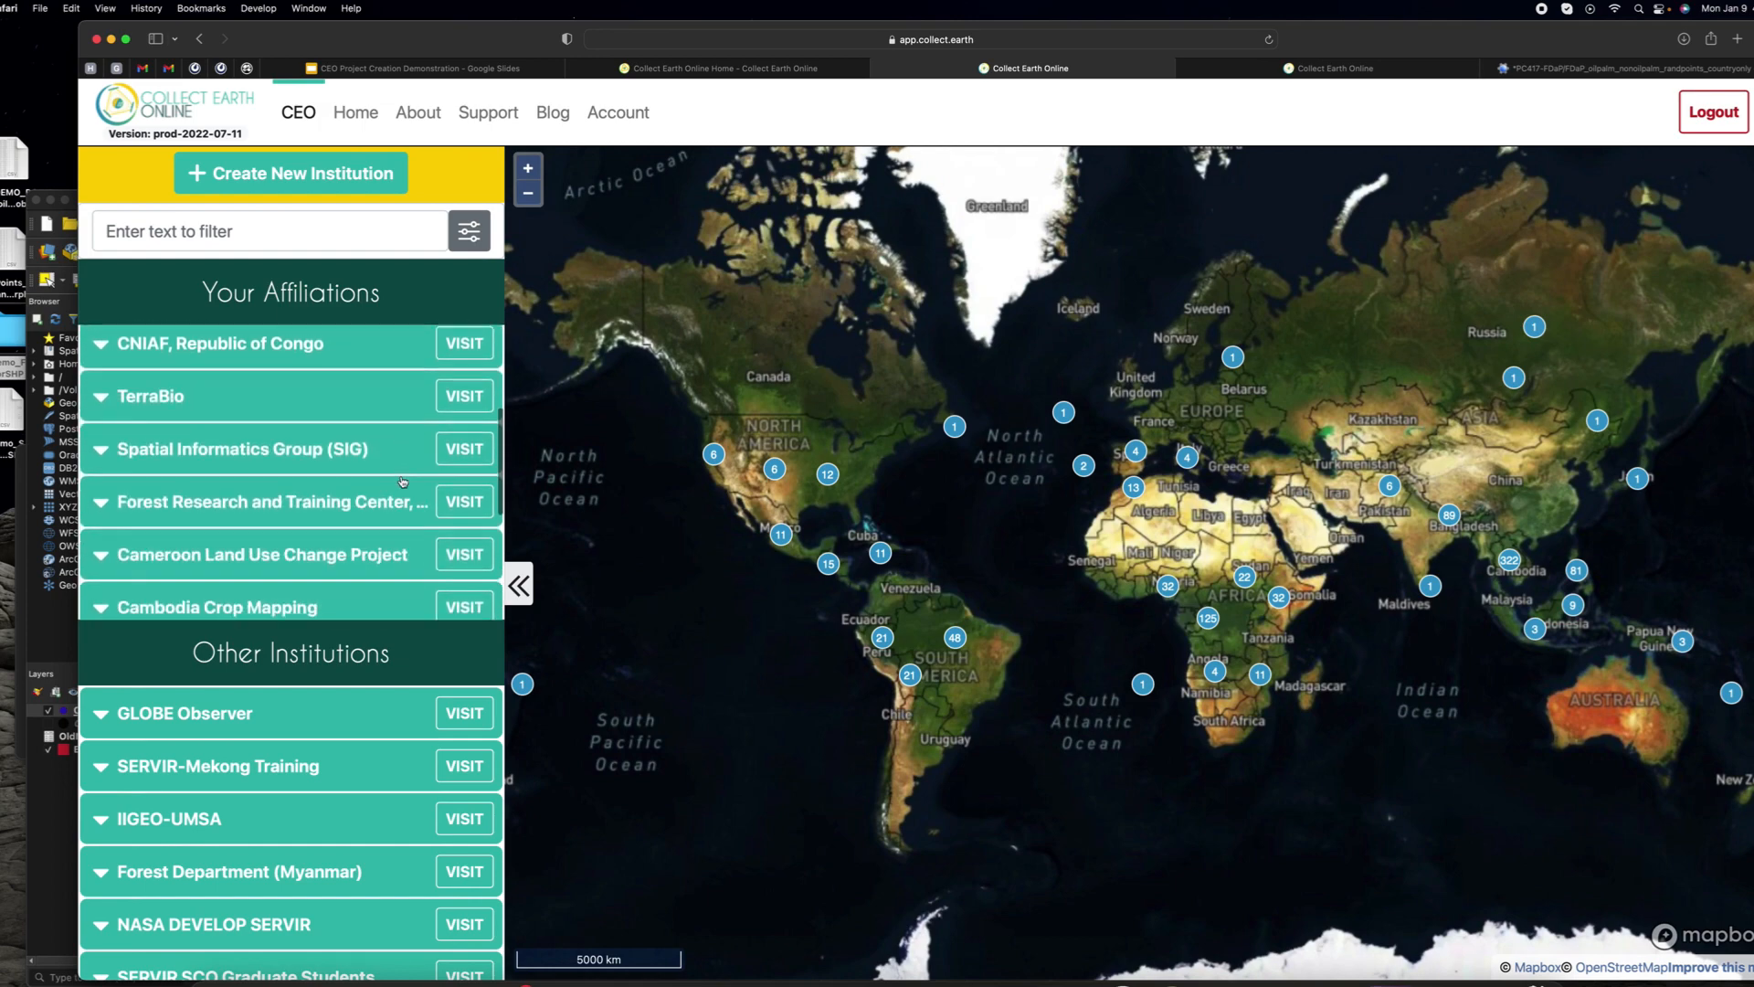
pyautogui.click(467, 438)
pyautogui.scroll(-15, 755, 656)
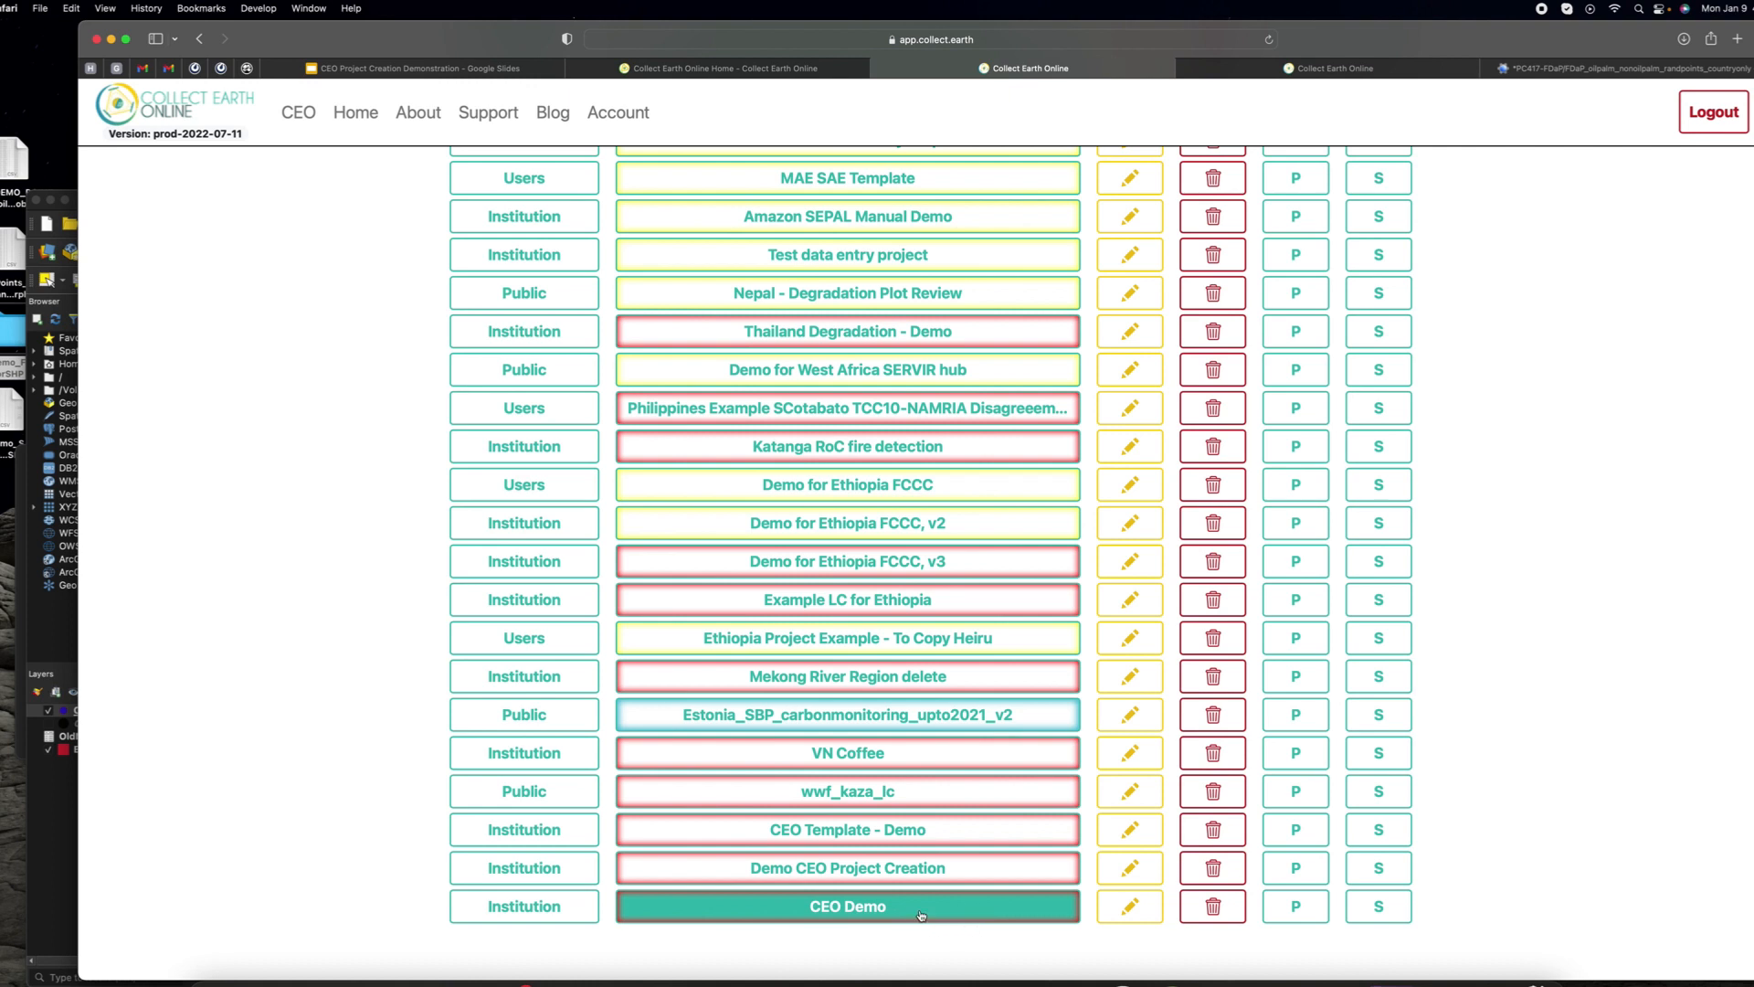
# Step: Start a new project for the institution and load the template "33895 - CEO Template - Demo" into it
pyautogui.scroll(15, 921, 915)
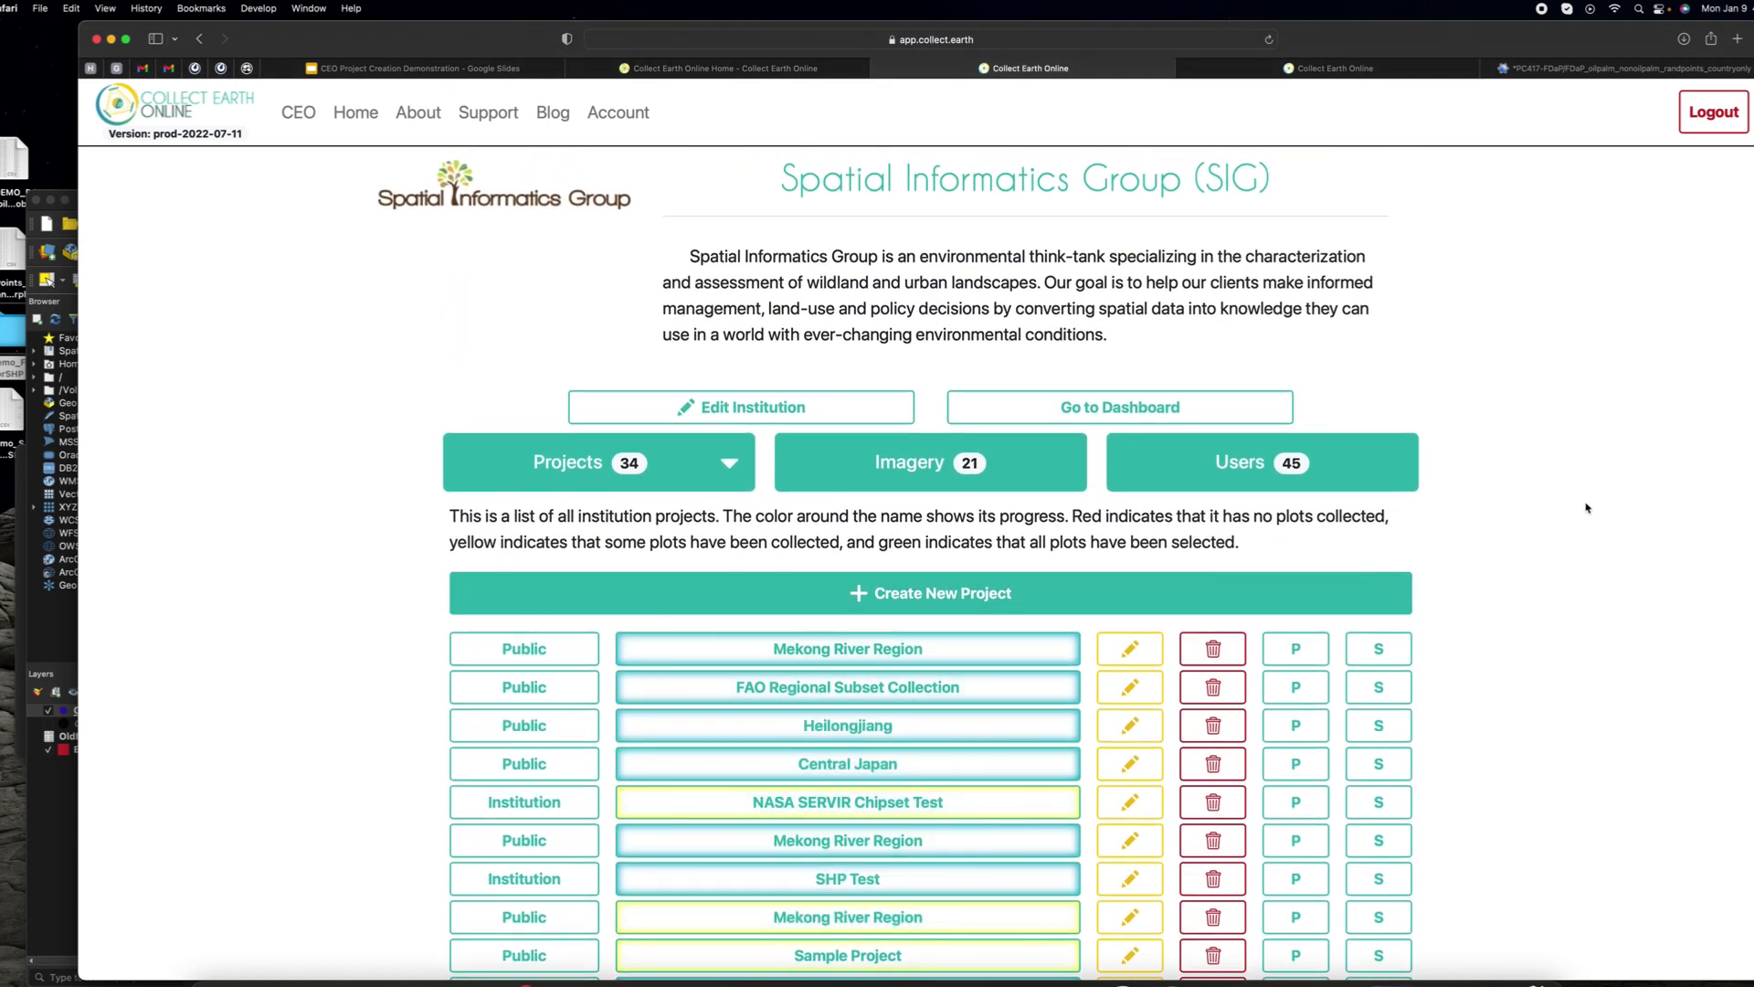
pyautogui.scroll(-3, 1008, 435)
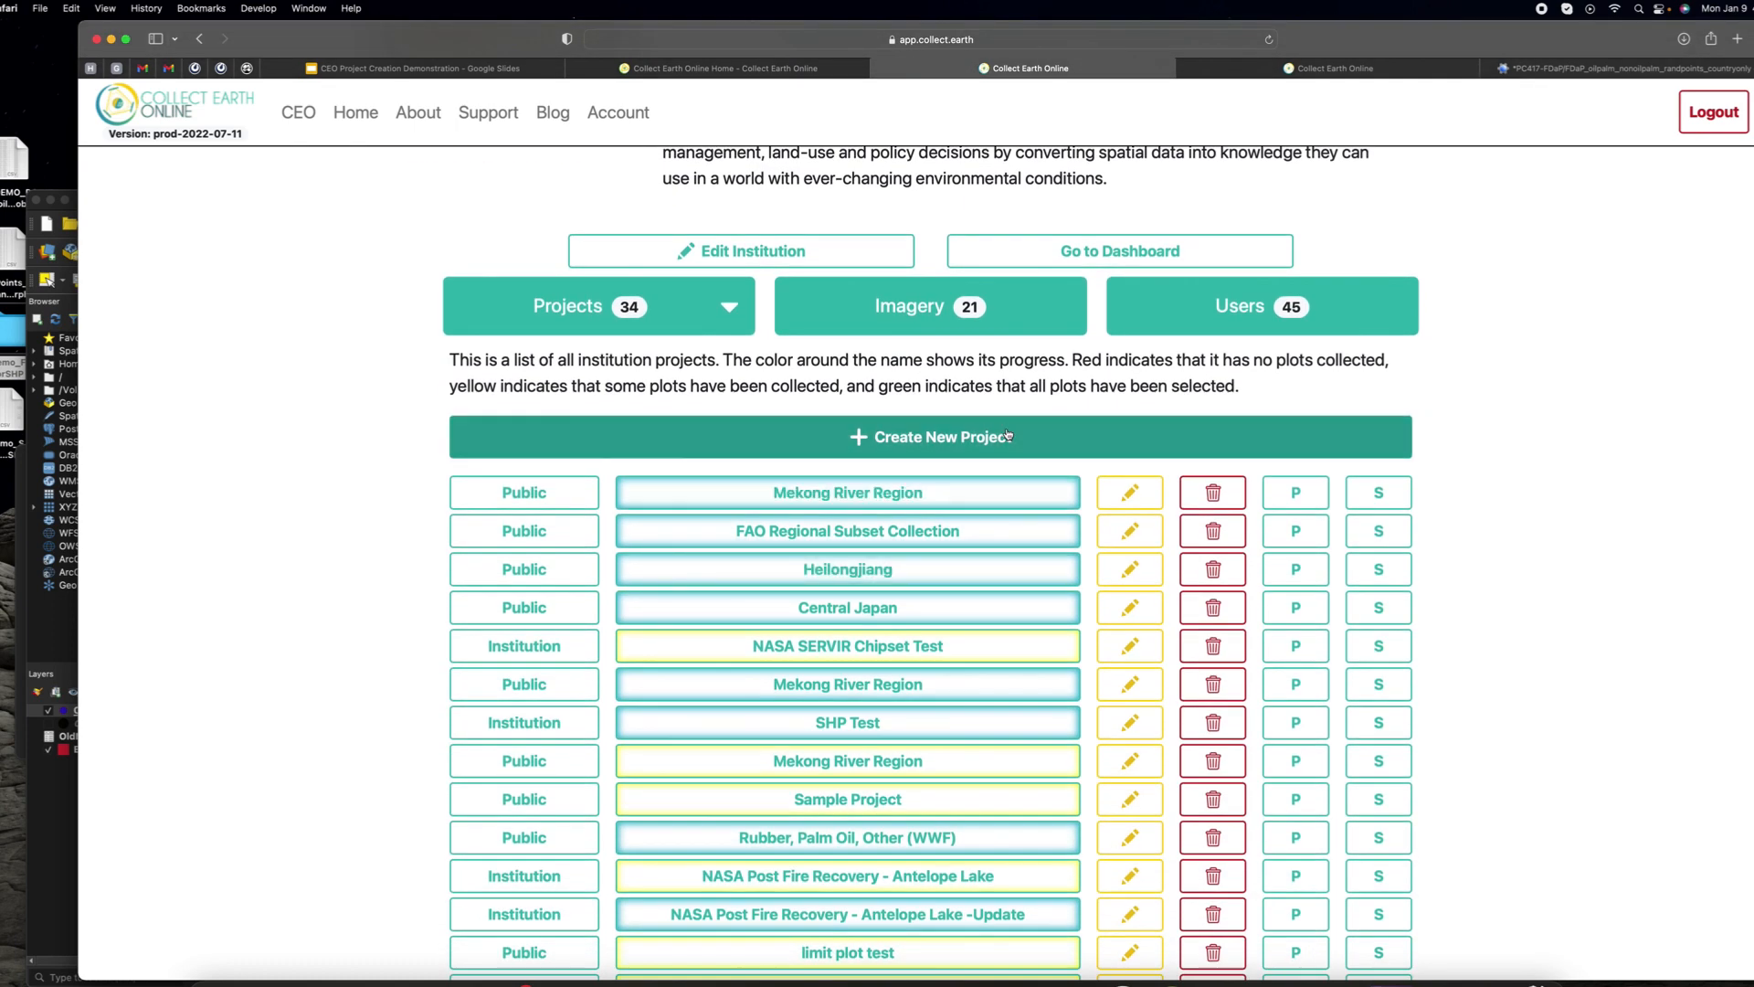
pyautogui.scroll(-1, 1008, 435)
pyautogui.click(983, 433)
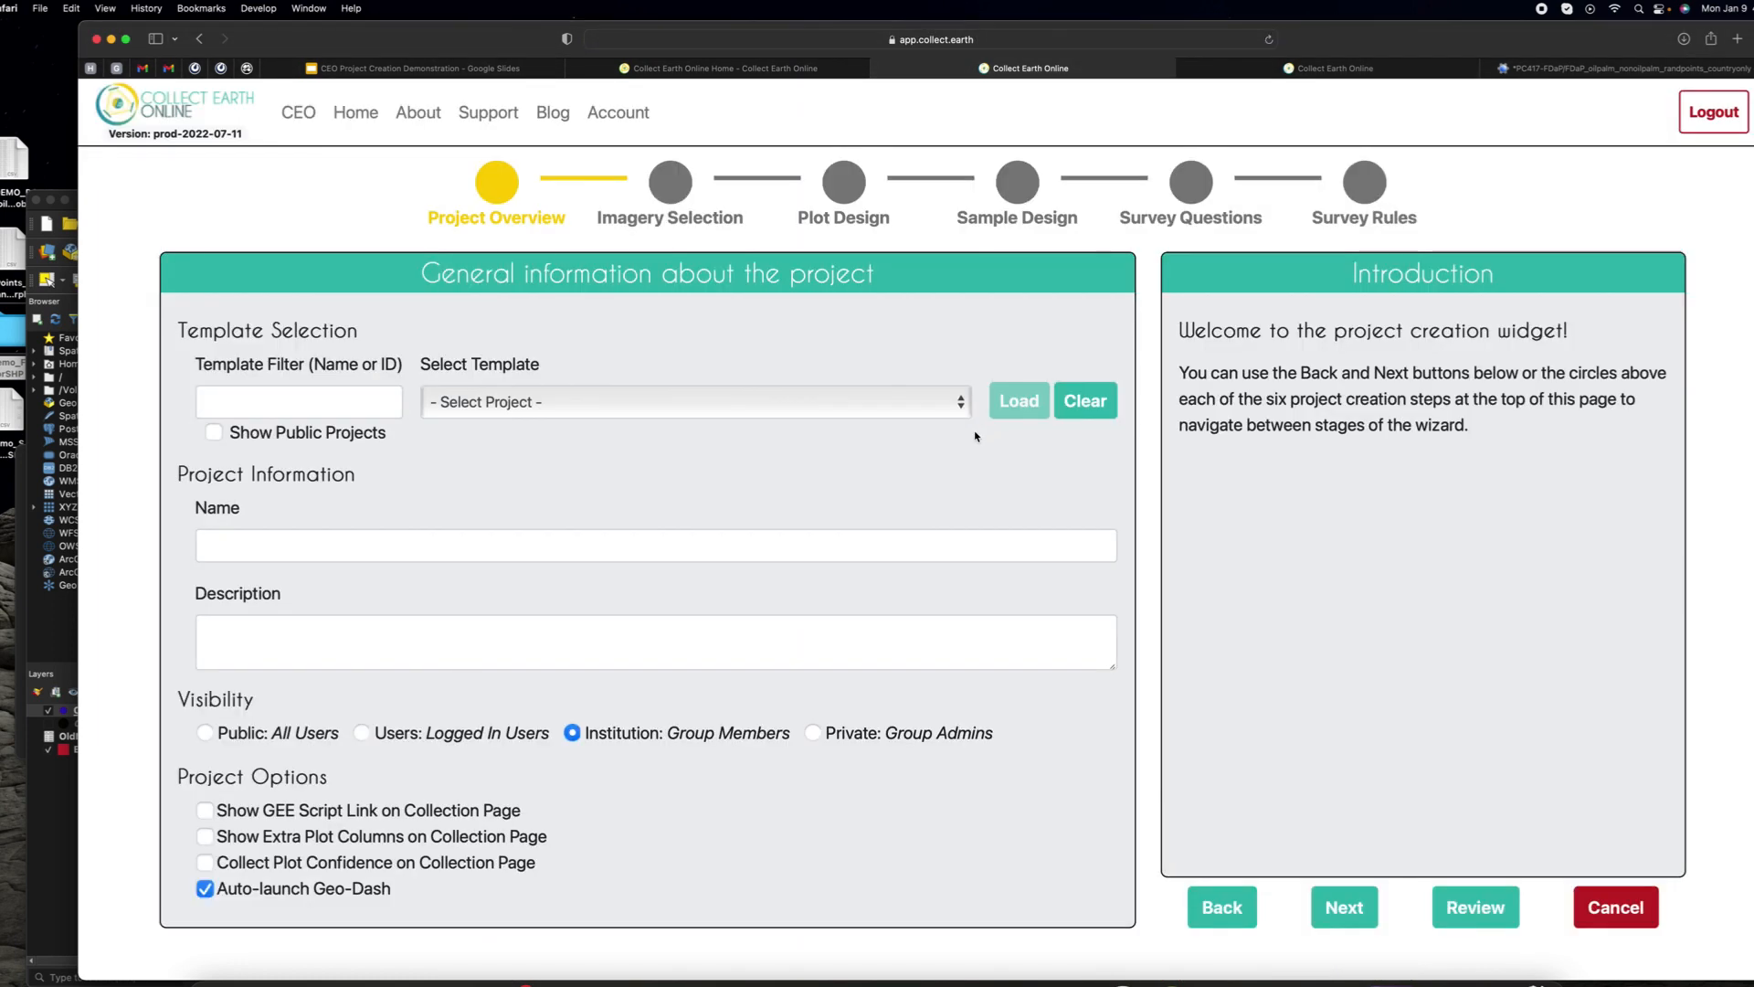
pyautogui.click(534, 411)
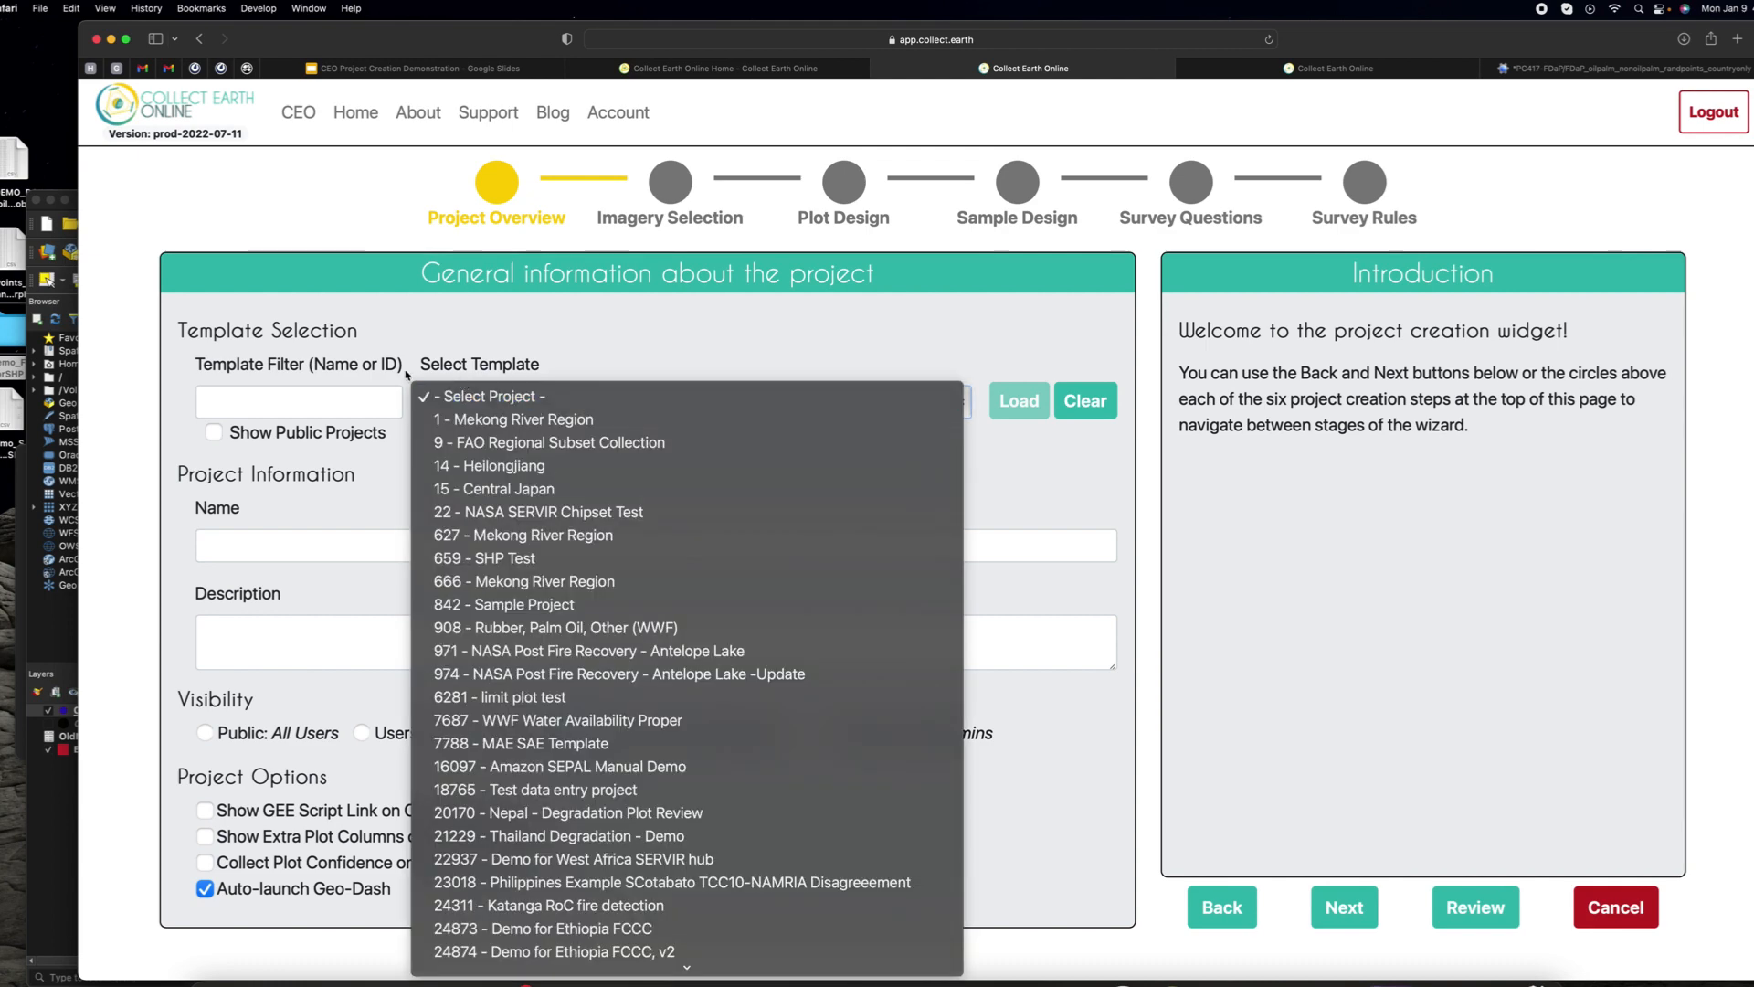
pyautogui.scroll(-3, 539, 767)
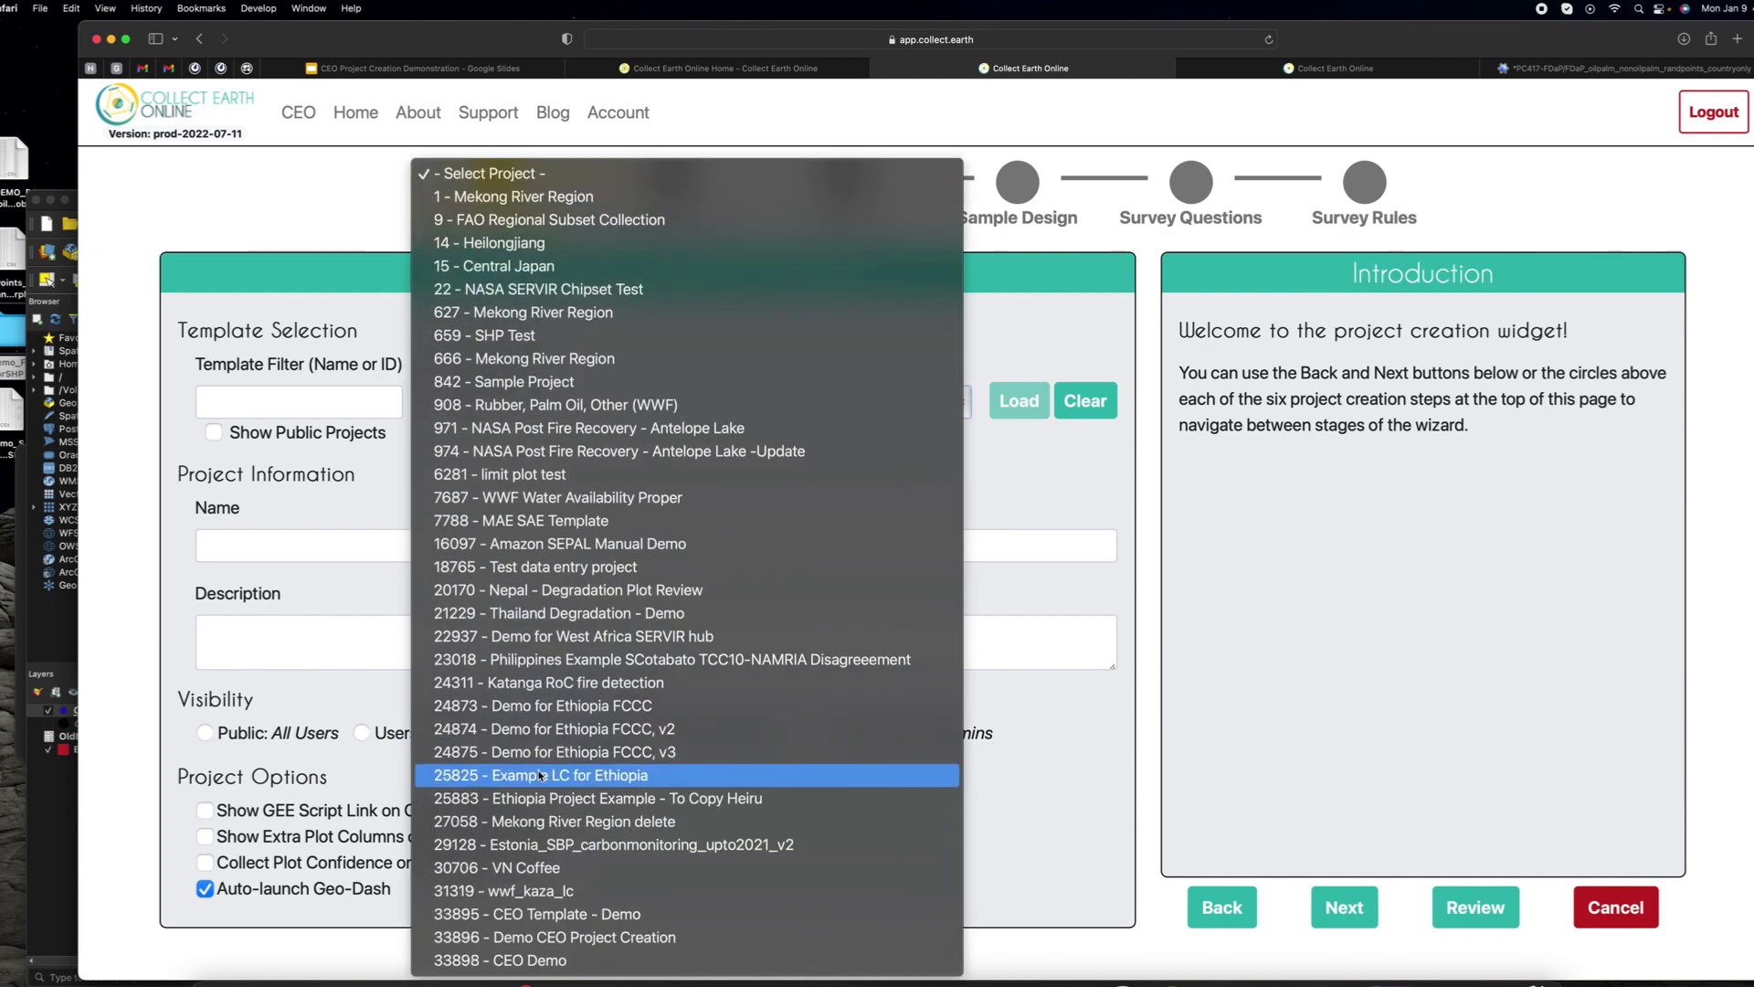
pyautogui.click(572, 914)
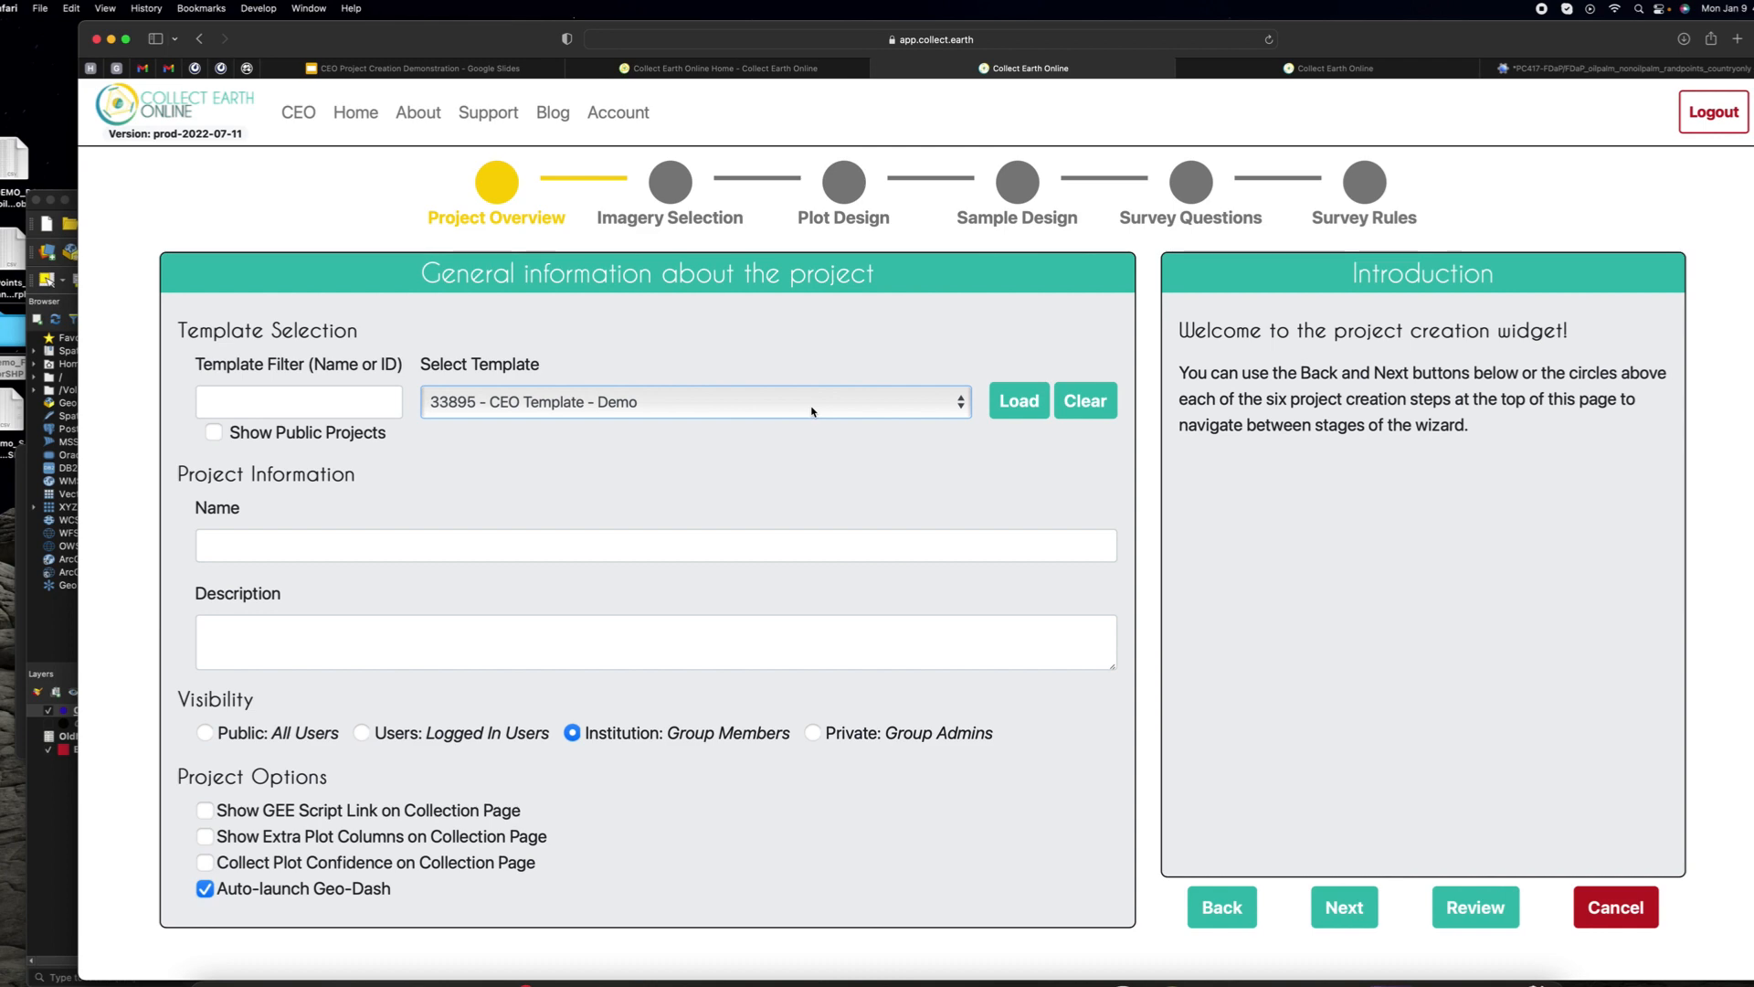
pyautogui.click(1019, 401)
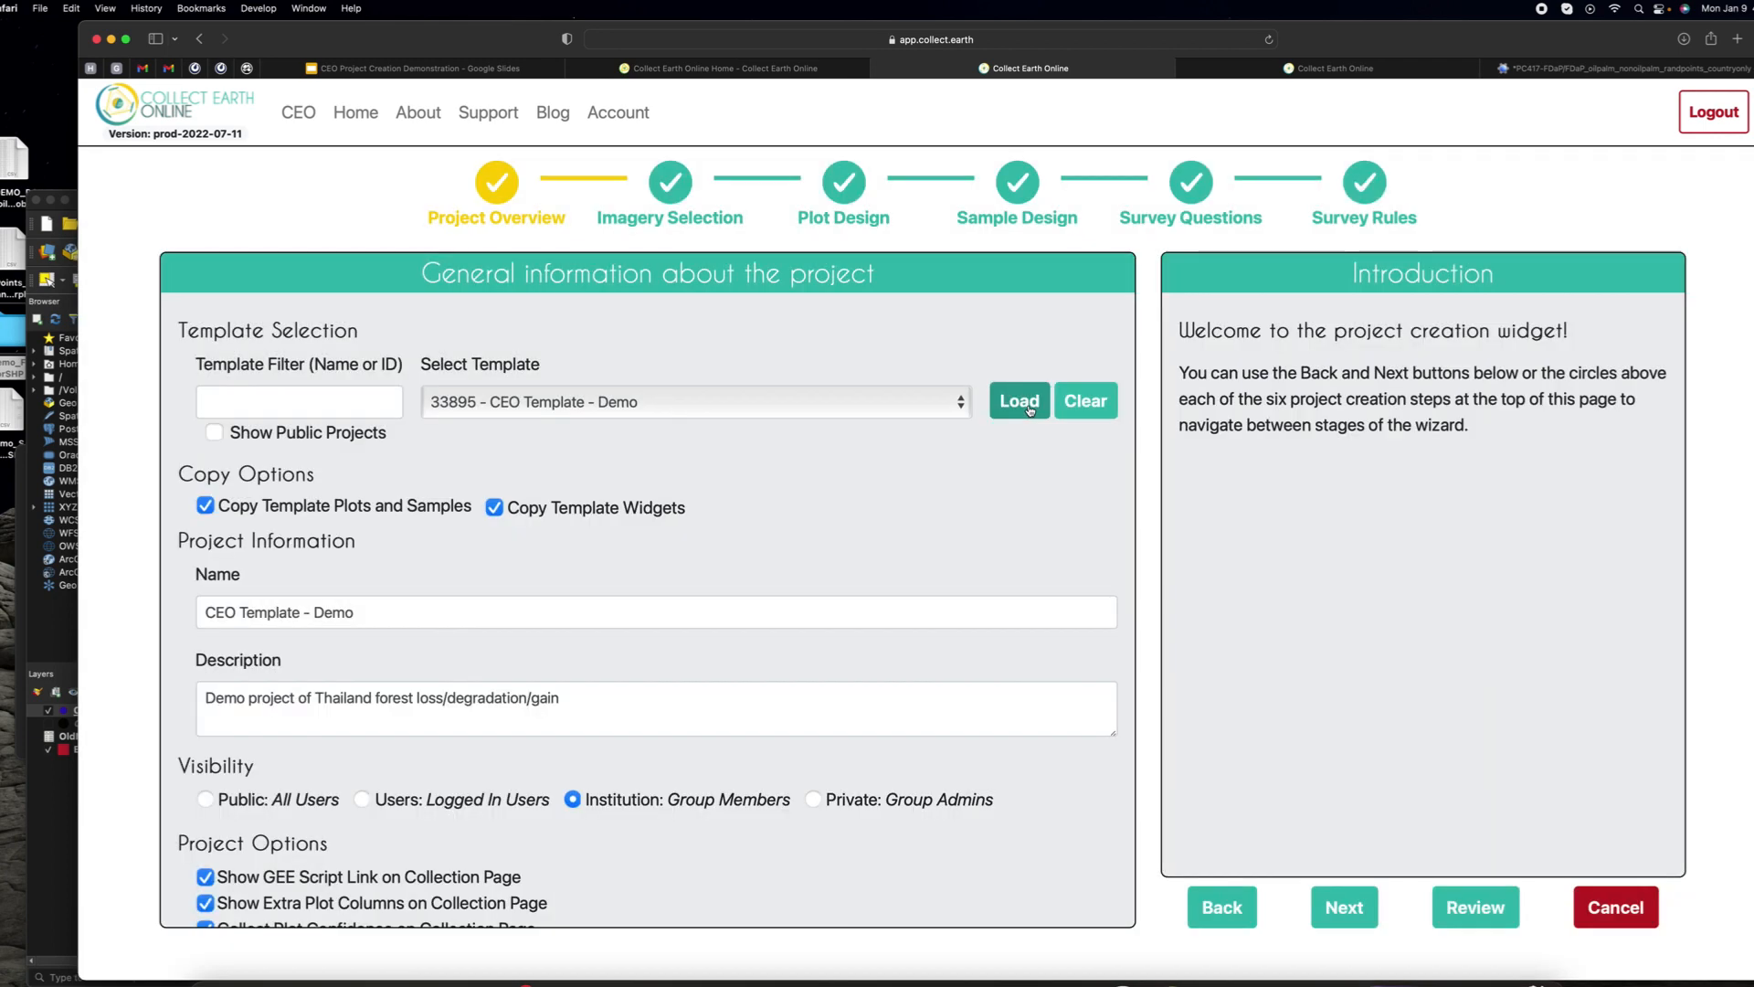
# Step: Name the new project "CEO Template - Demo - from template" and review its description and project options
pyautogui.scroll(-2, 598, 598)
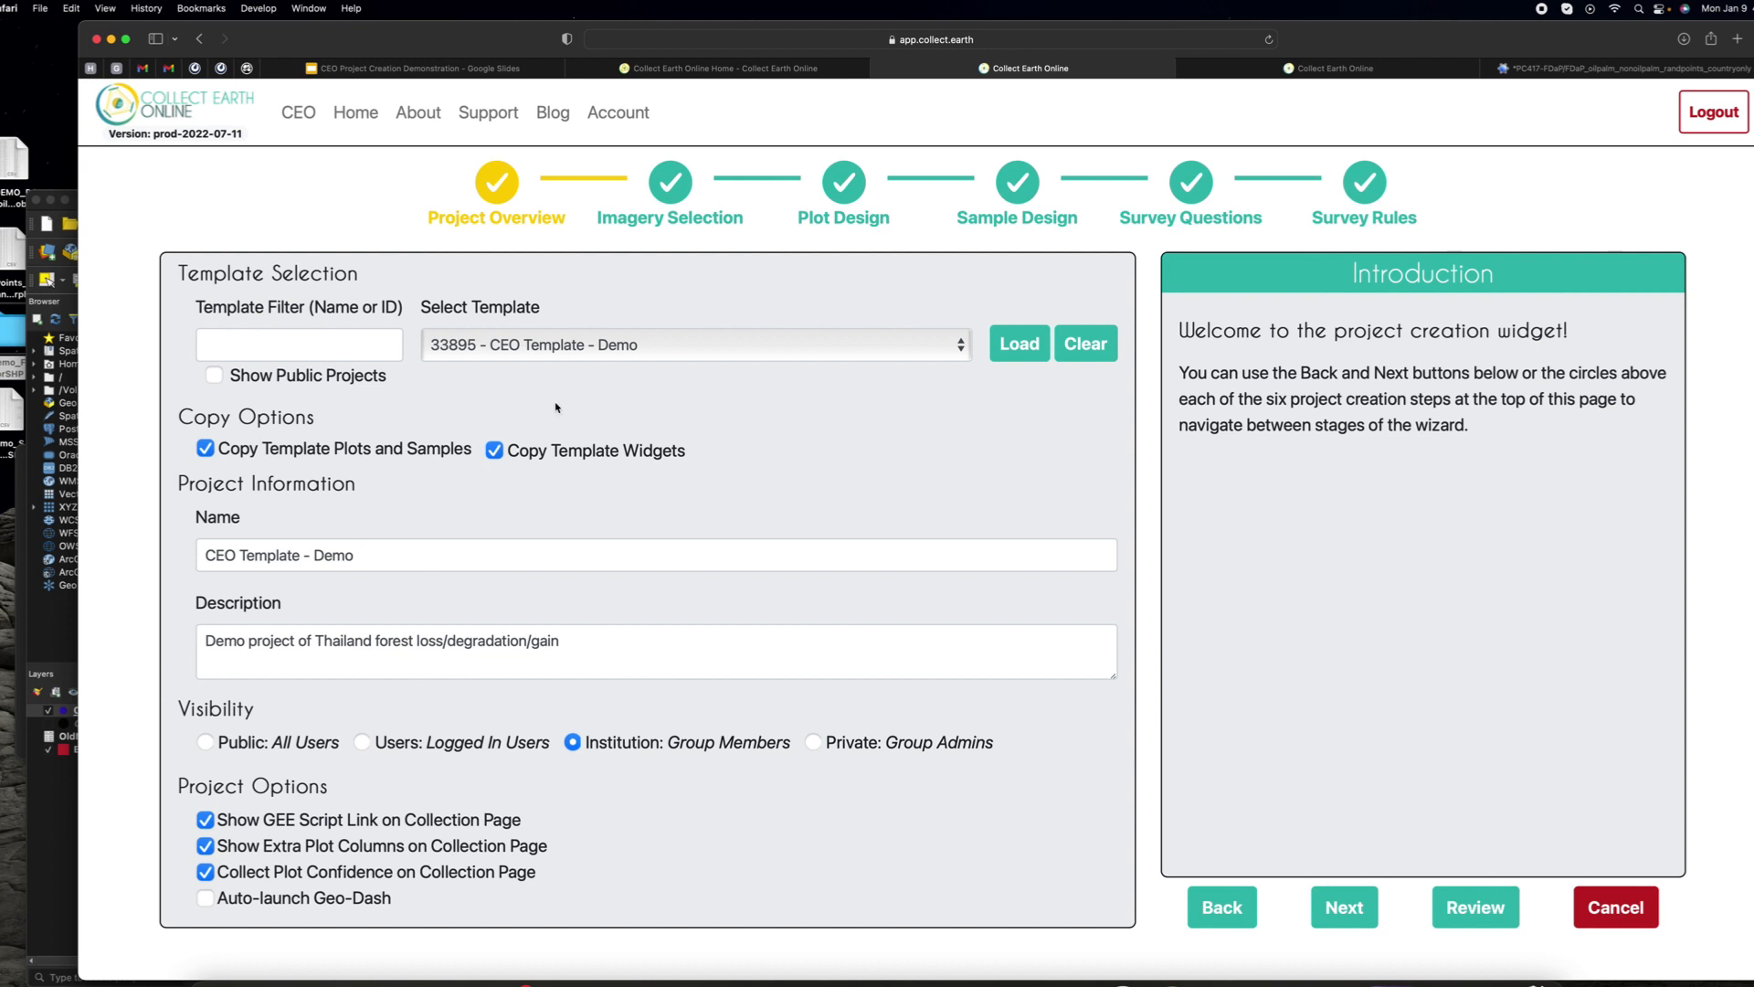
pyautogui.click(364, 556)
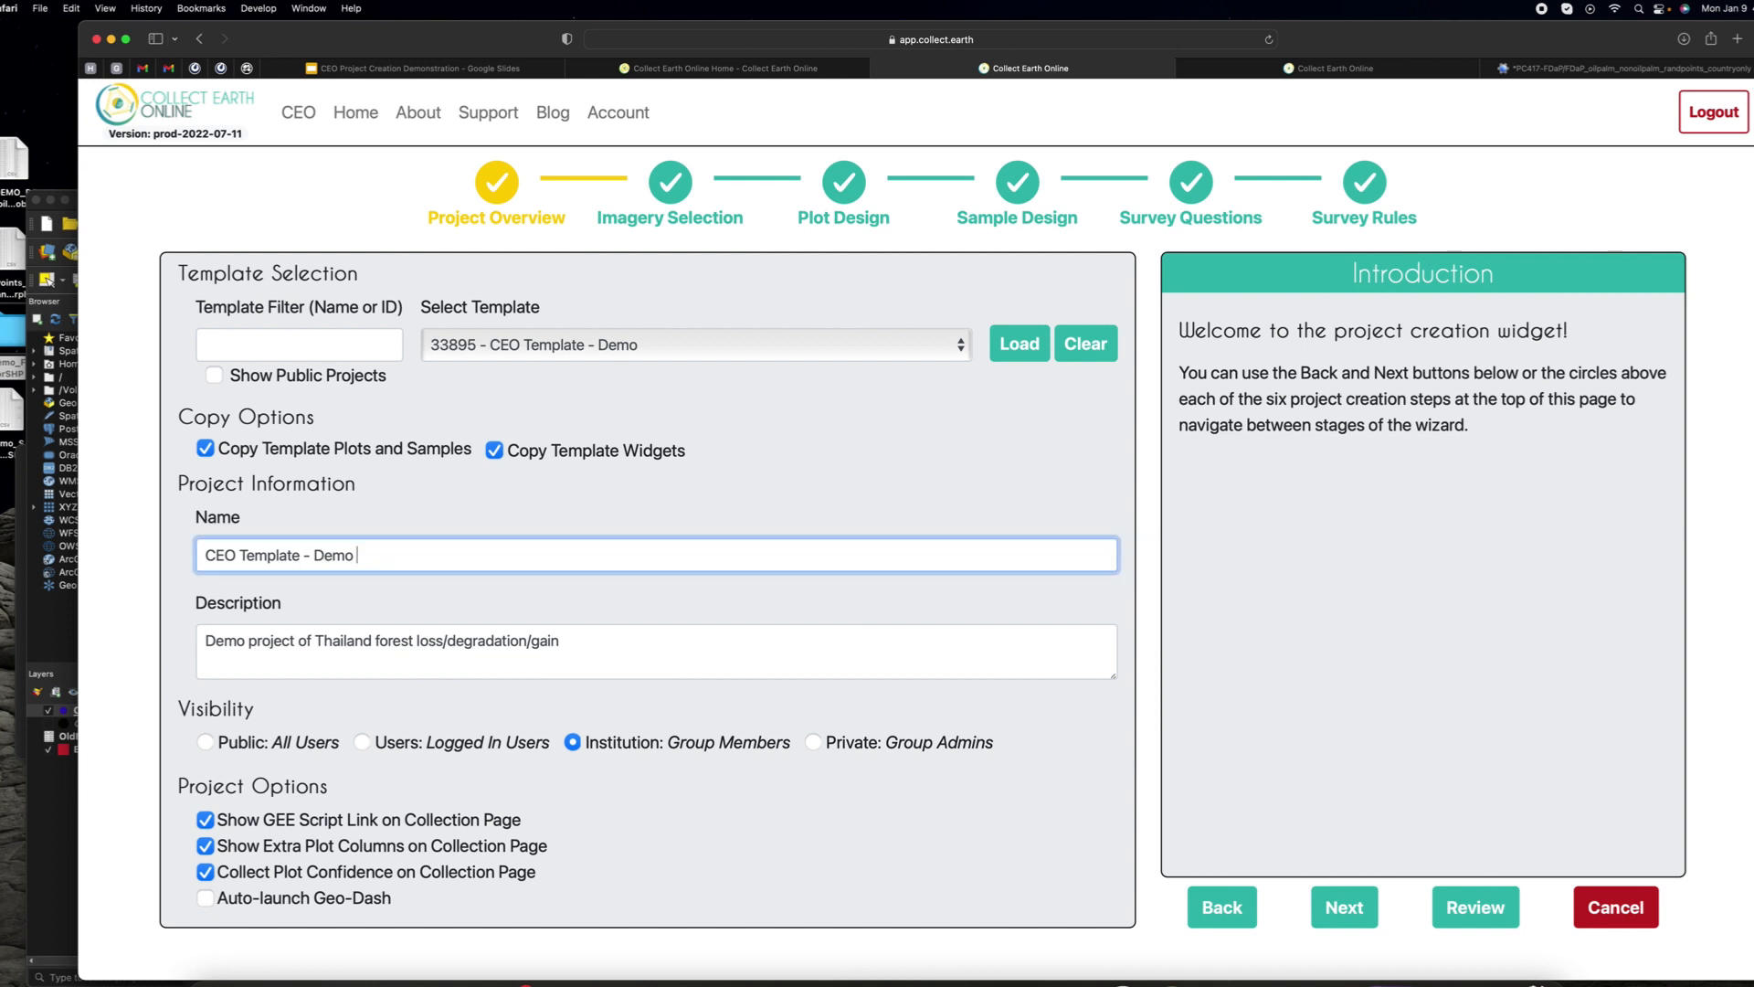
pyautogui.write('- fe')
pyautogui.write('om template')
pyautogui.click(601, 637)
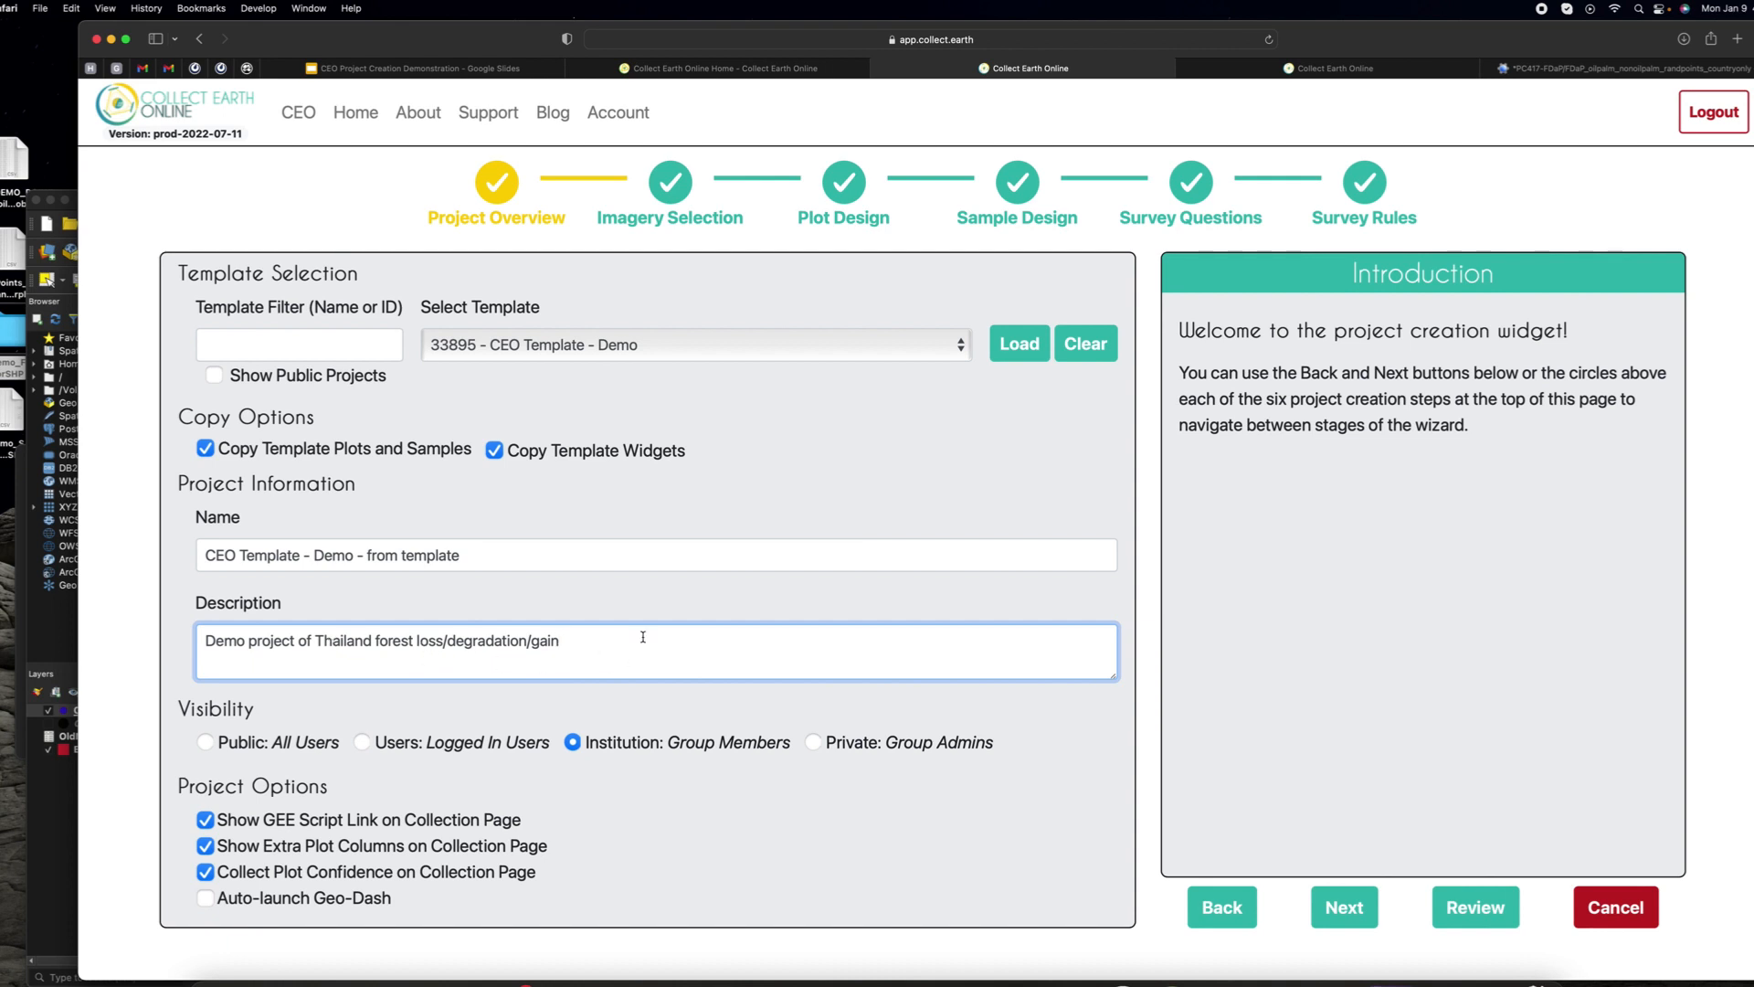
pyautogui.scroll(-1, 564, 661)
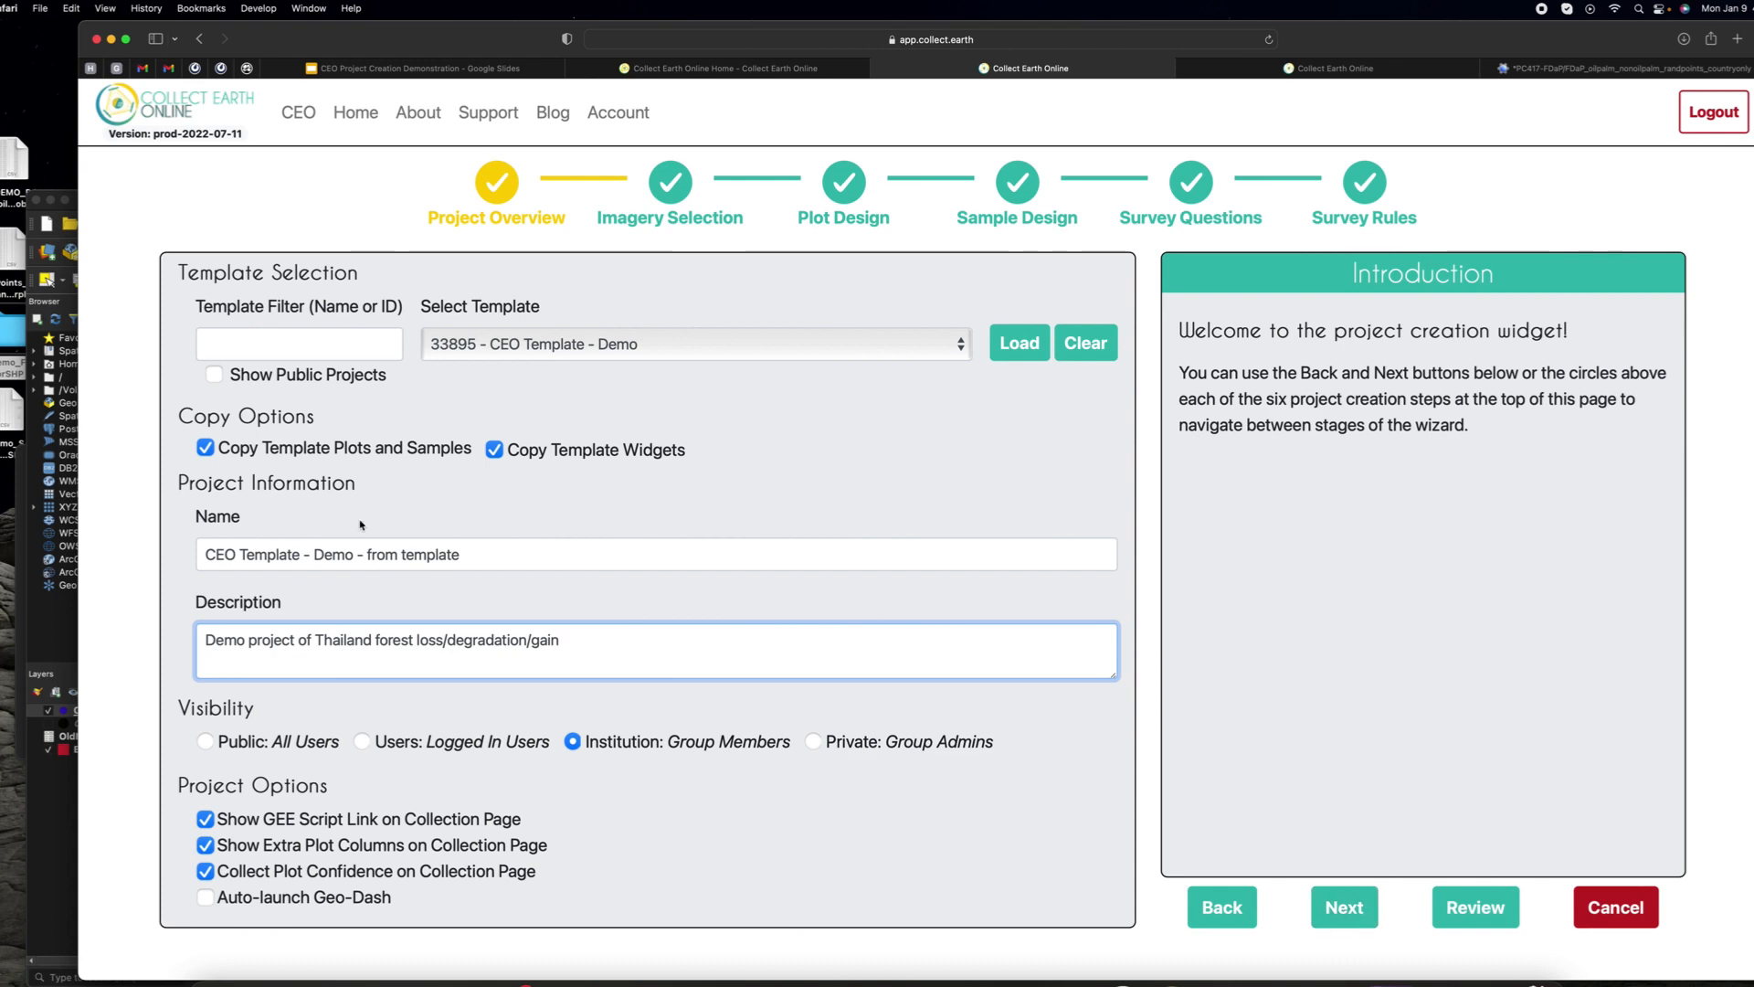
# Step: Check the plot design and sample design copied from the template, and return to the project overview
pyautogui.click(1339, 918)
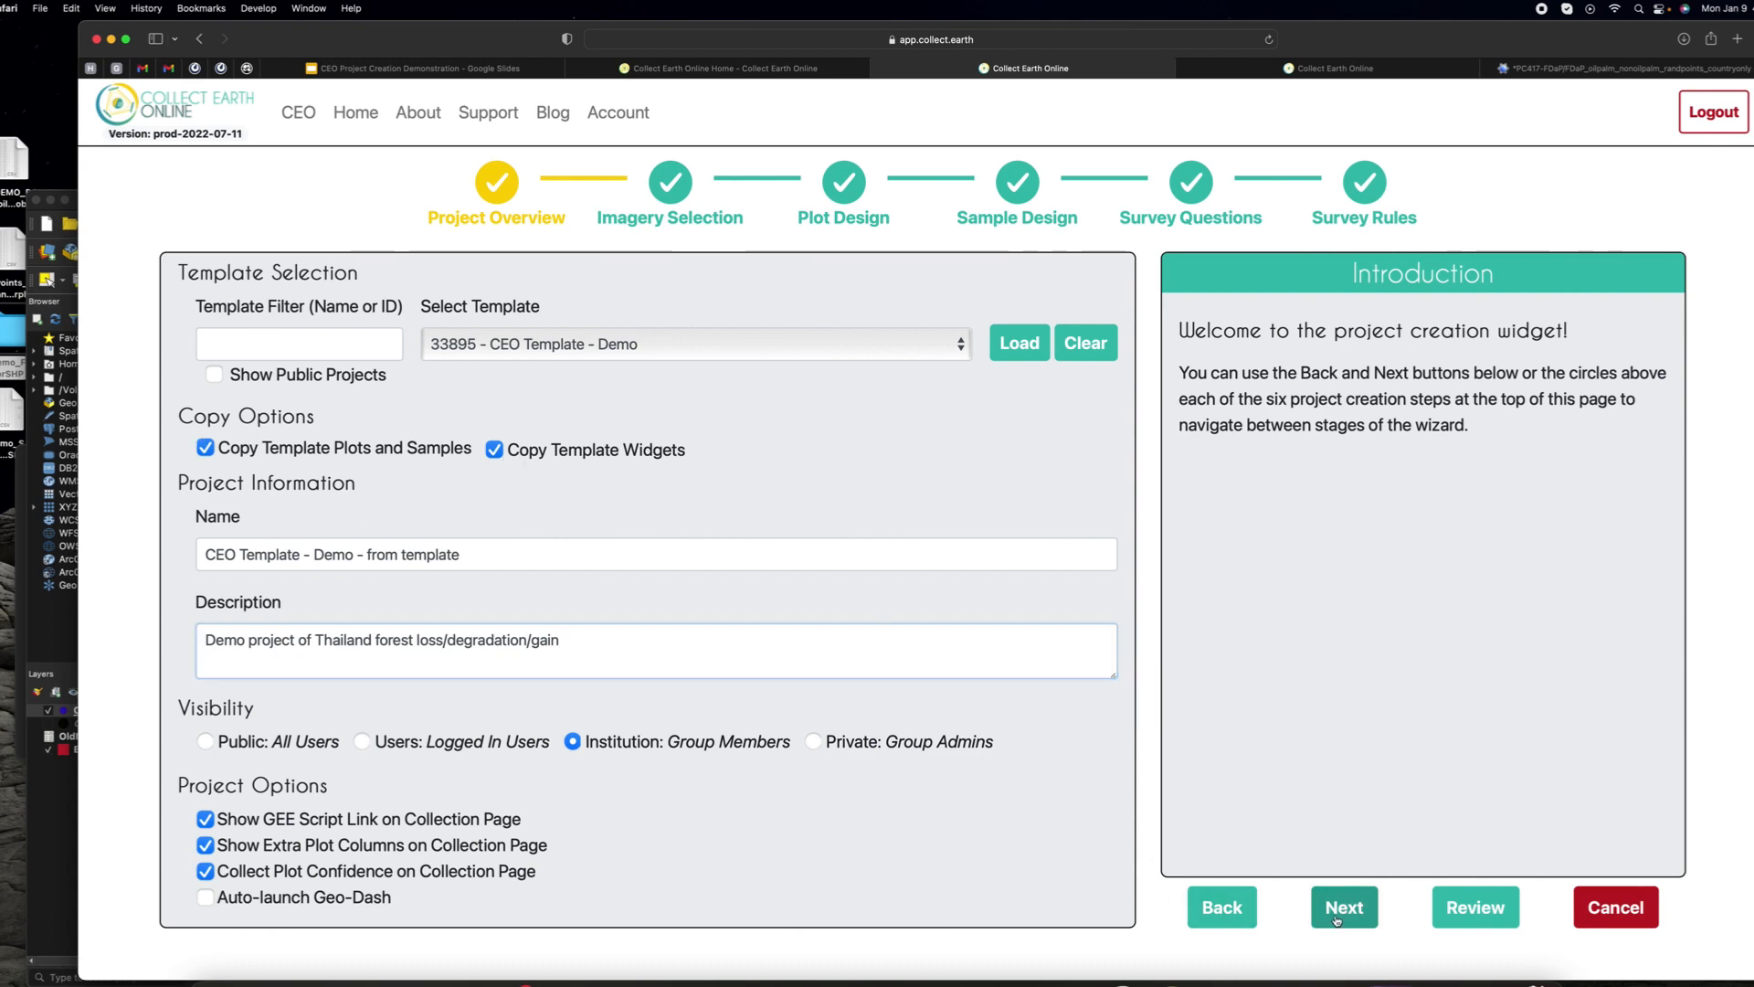
pyautogui.click(1337, 918)
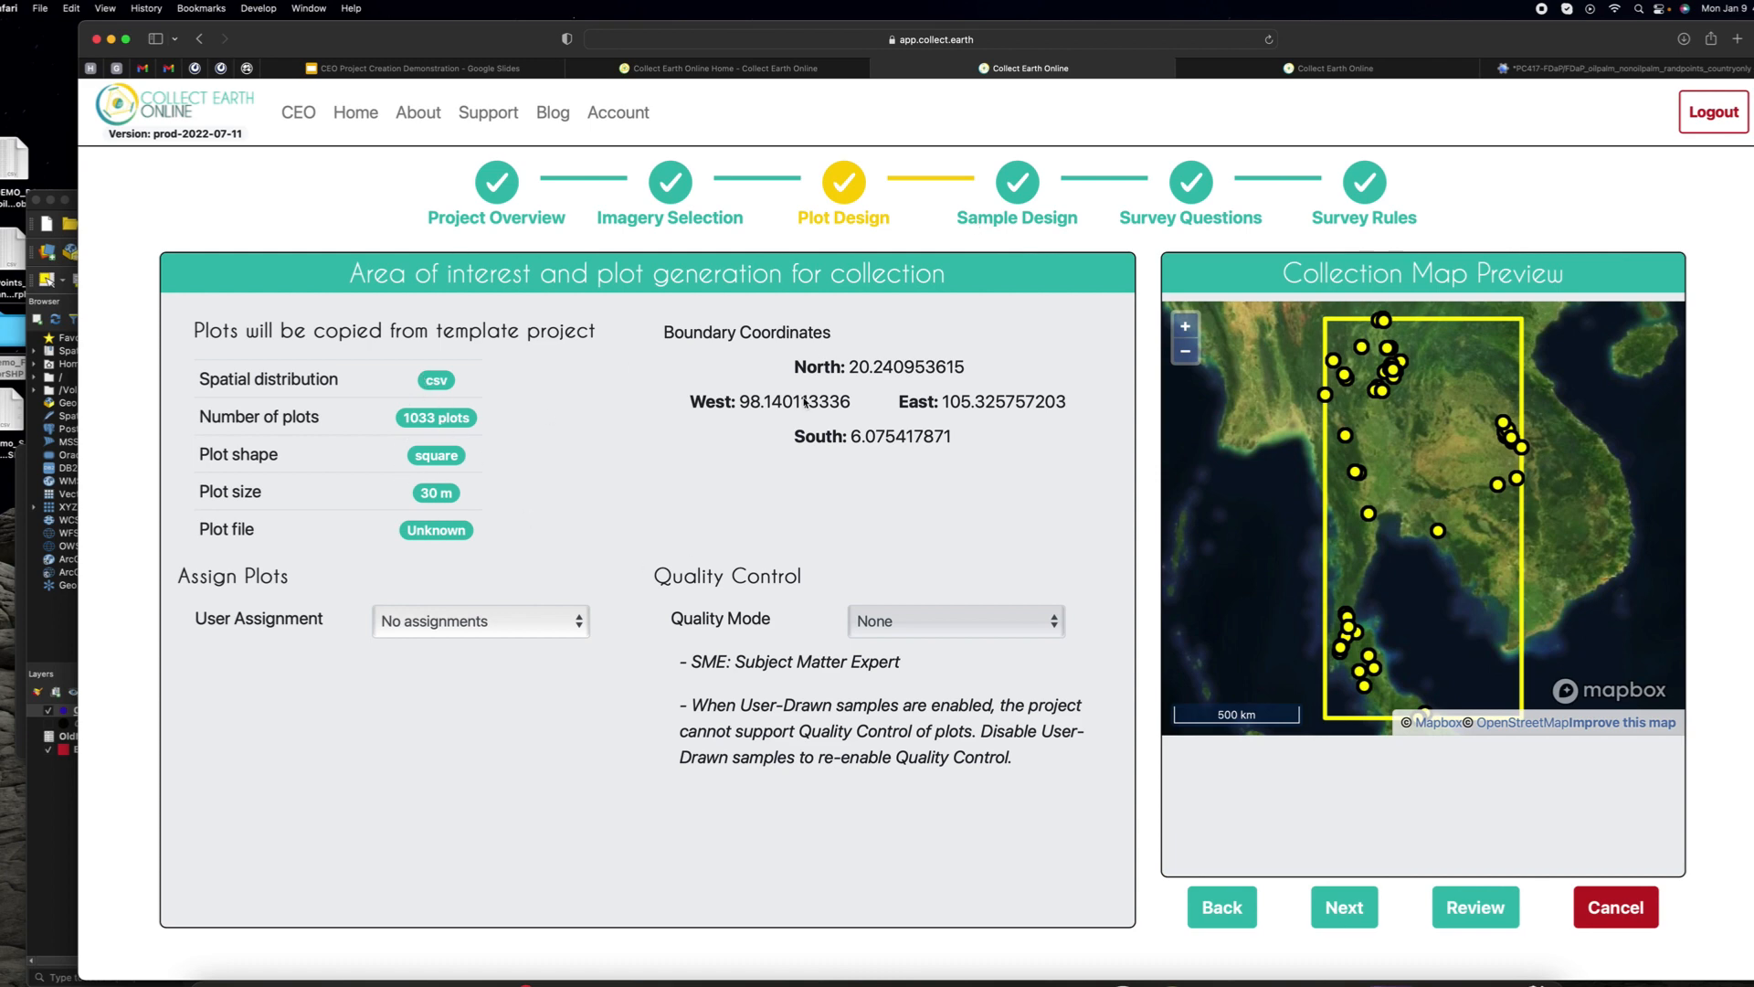
pyautogui.click(1347, 914)
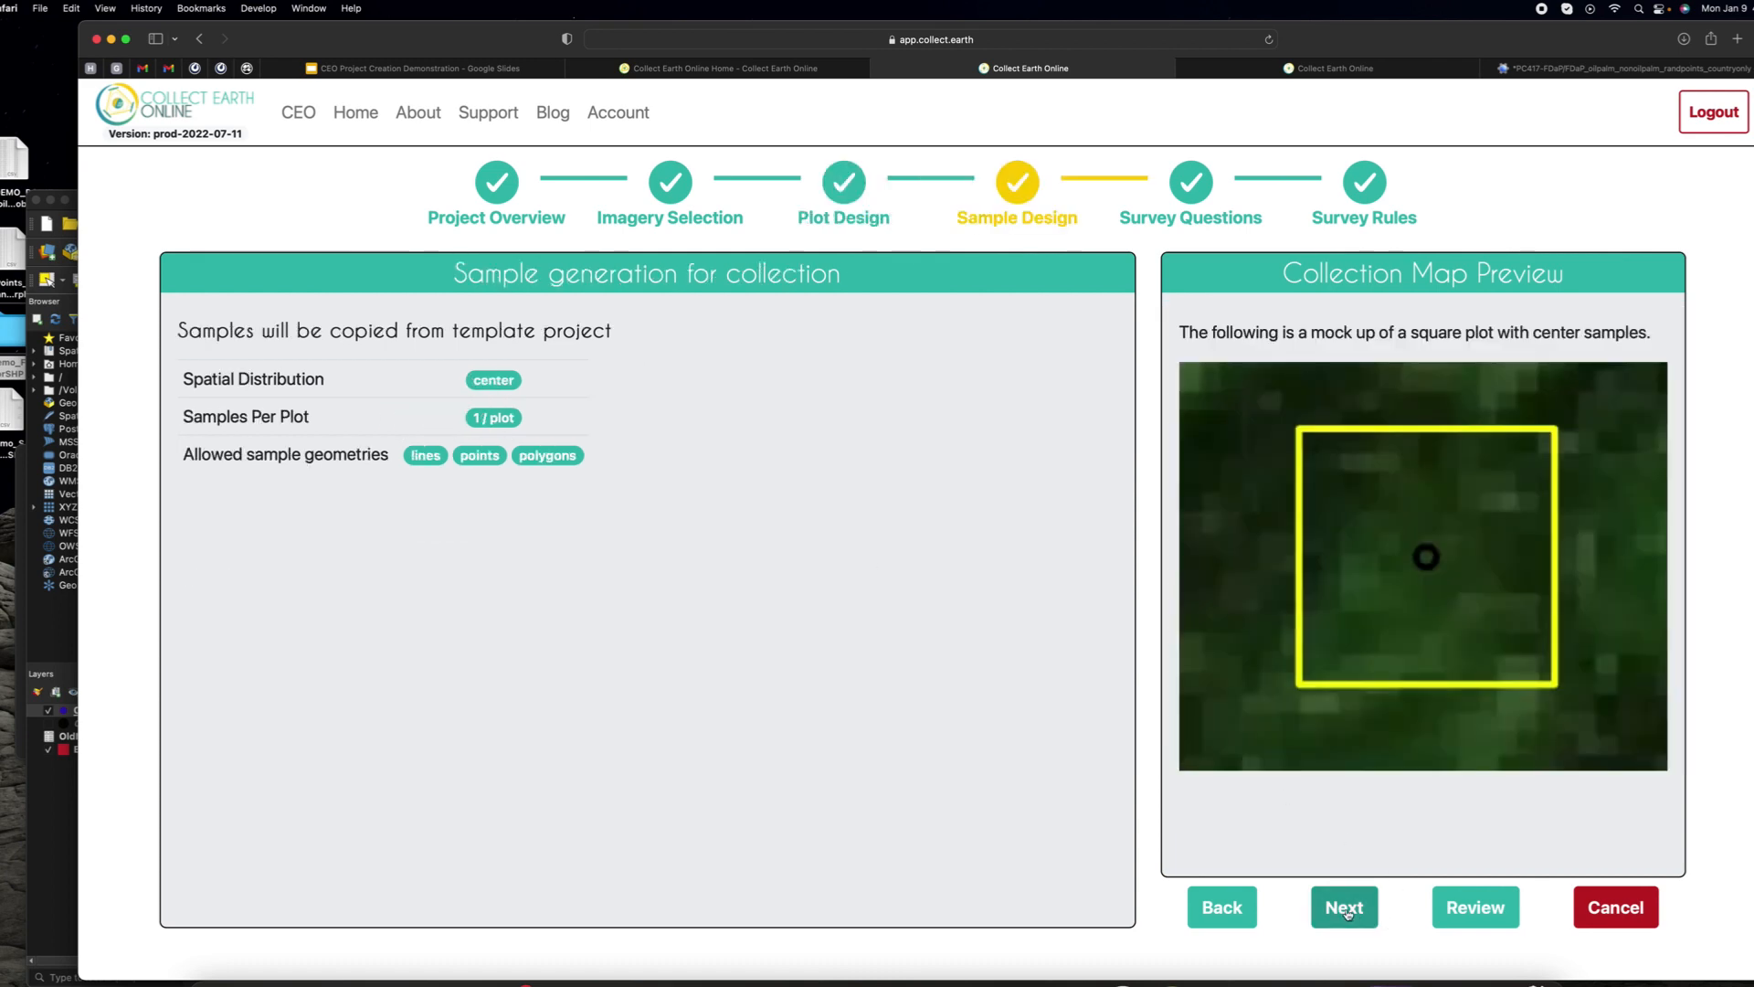
pyautogui.click(1227, 911)
pyautogui.click(1227, 911)
pyautogui.click(1227, 911)
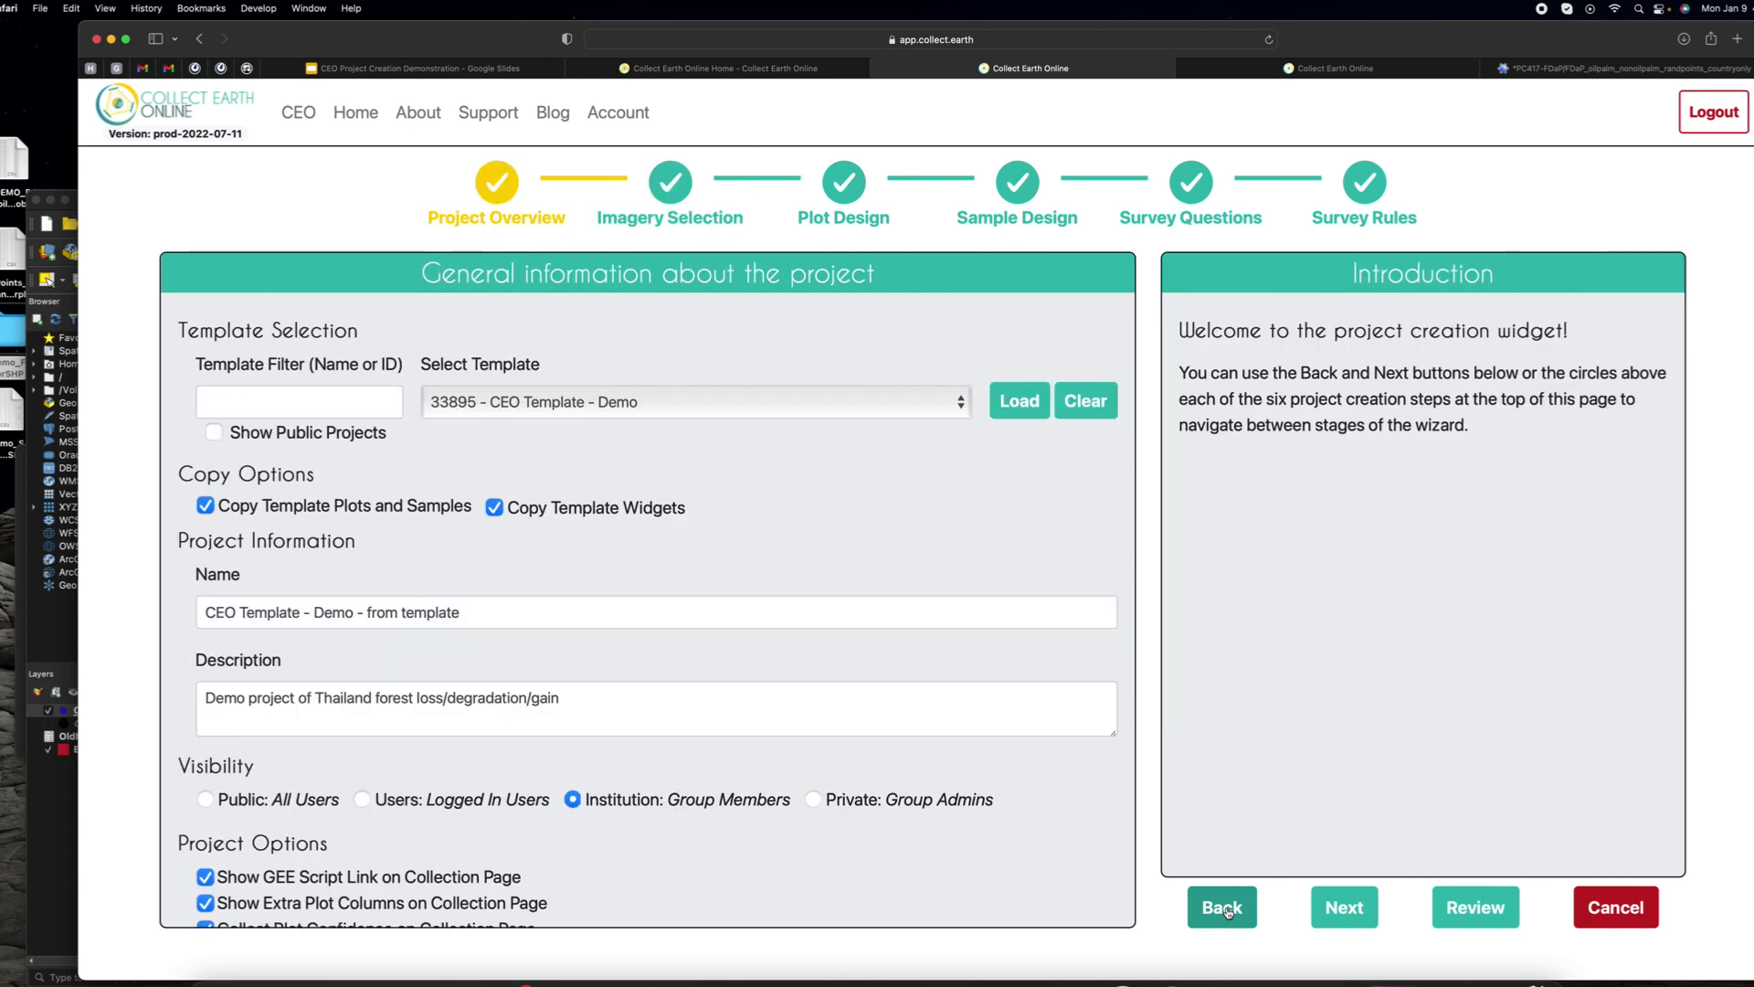
# Step: Try turning off Copy Template Plots and Samples to inspect the editable plot generation settings
pyautogui.click(206, 505)
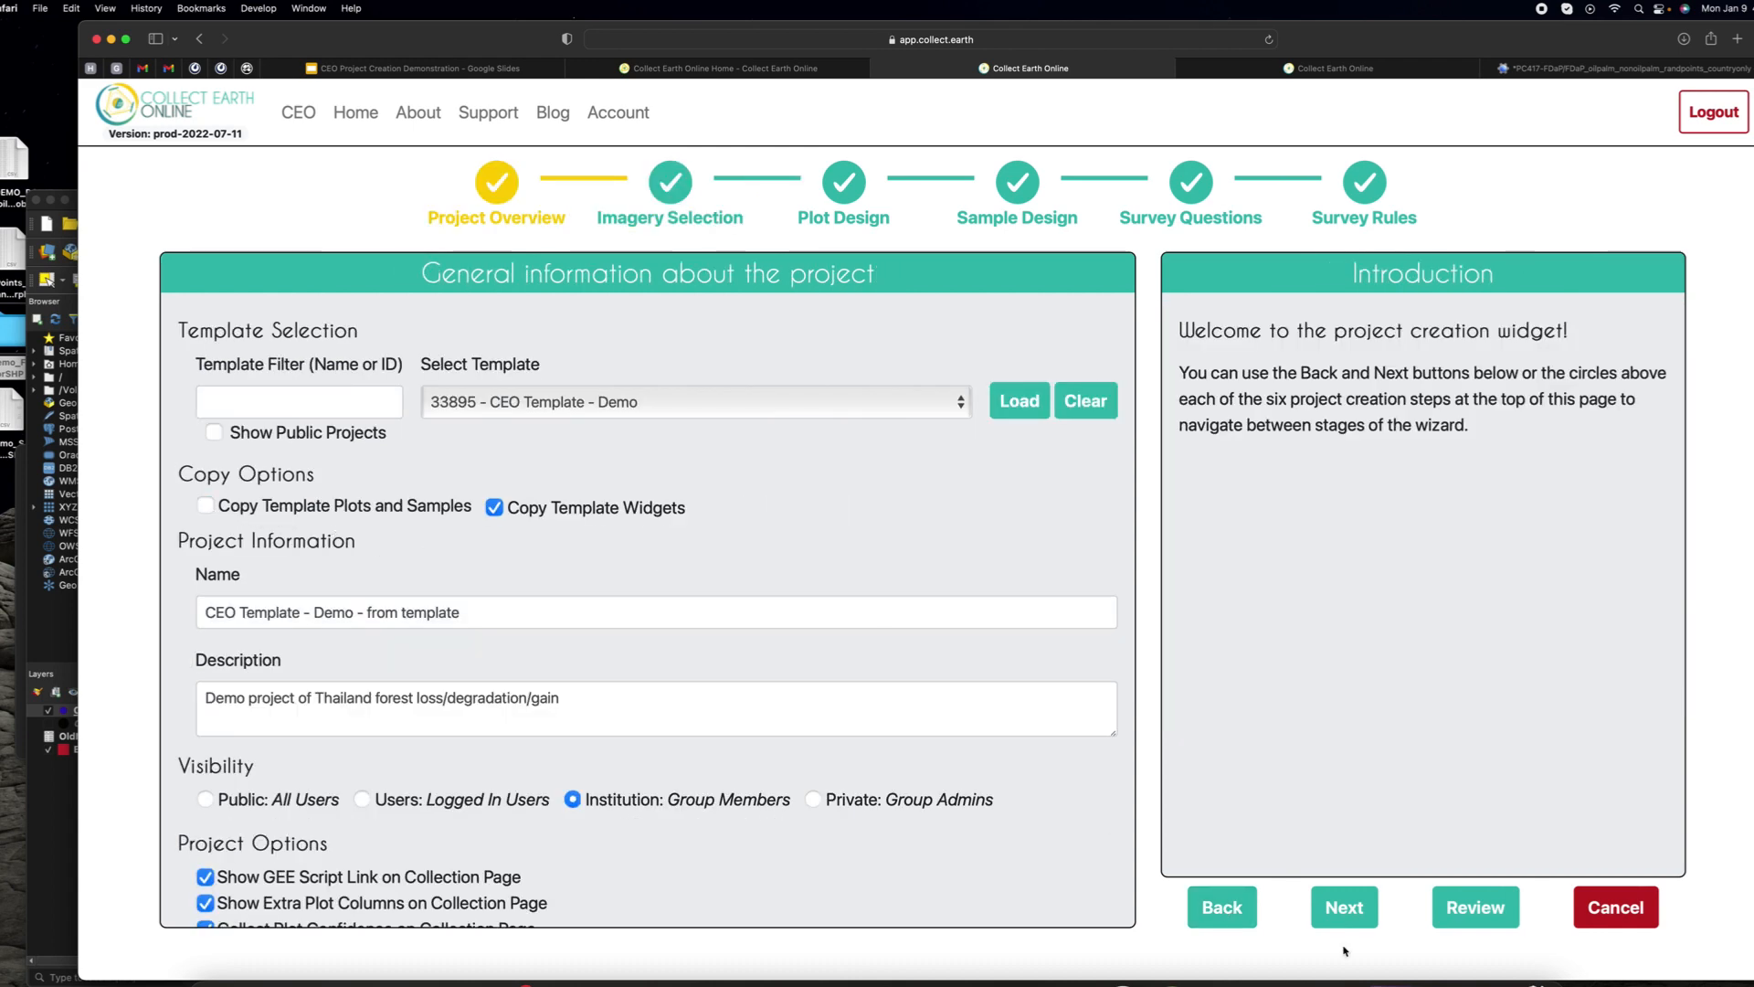
pyautogui.click(1344, 909)
pyautogui.click(1345, 909)
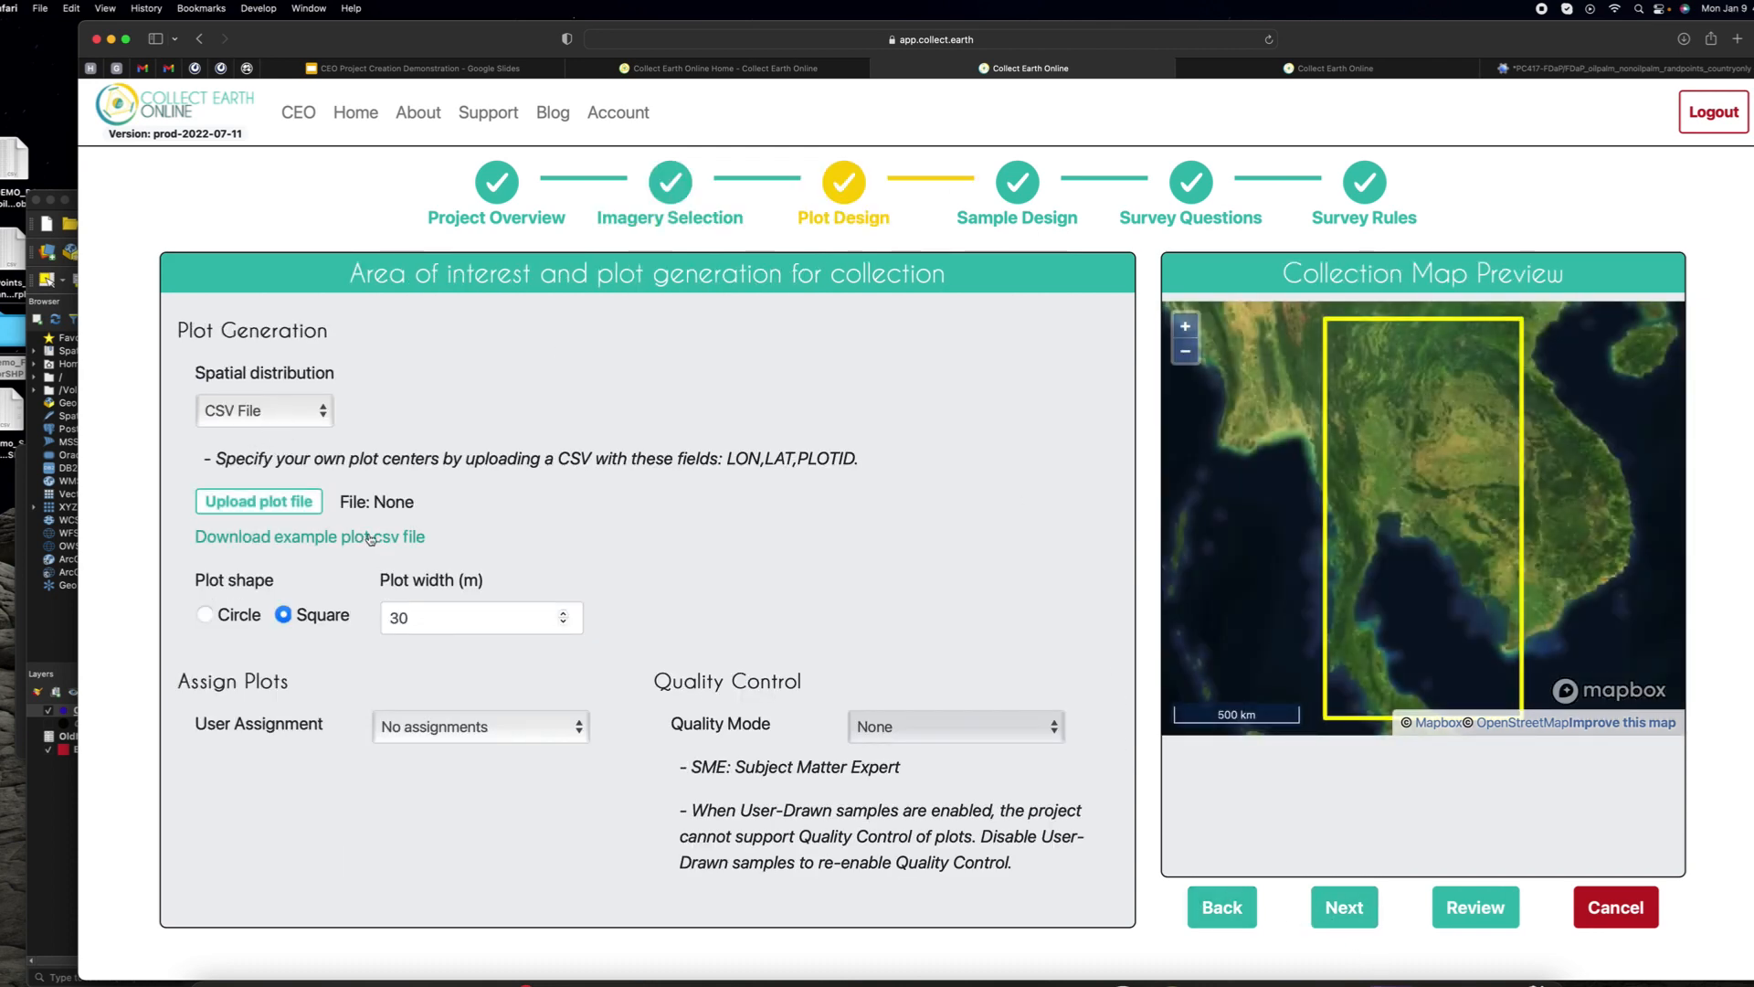
pyautogui.click(249, 410)
pyautogui.click(570, 504)
pyautogui.click(1223, 915)
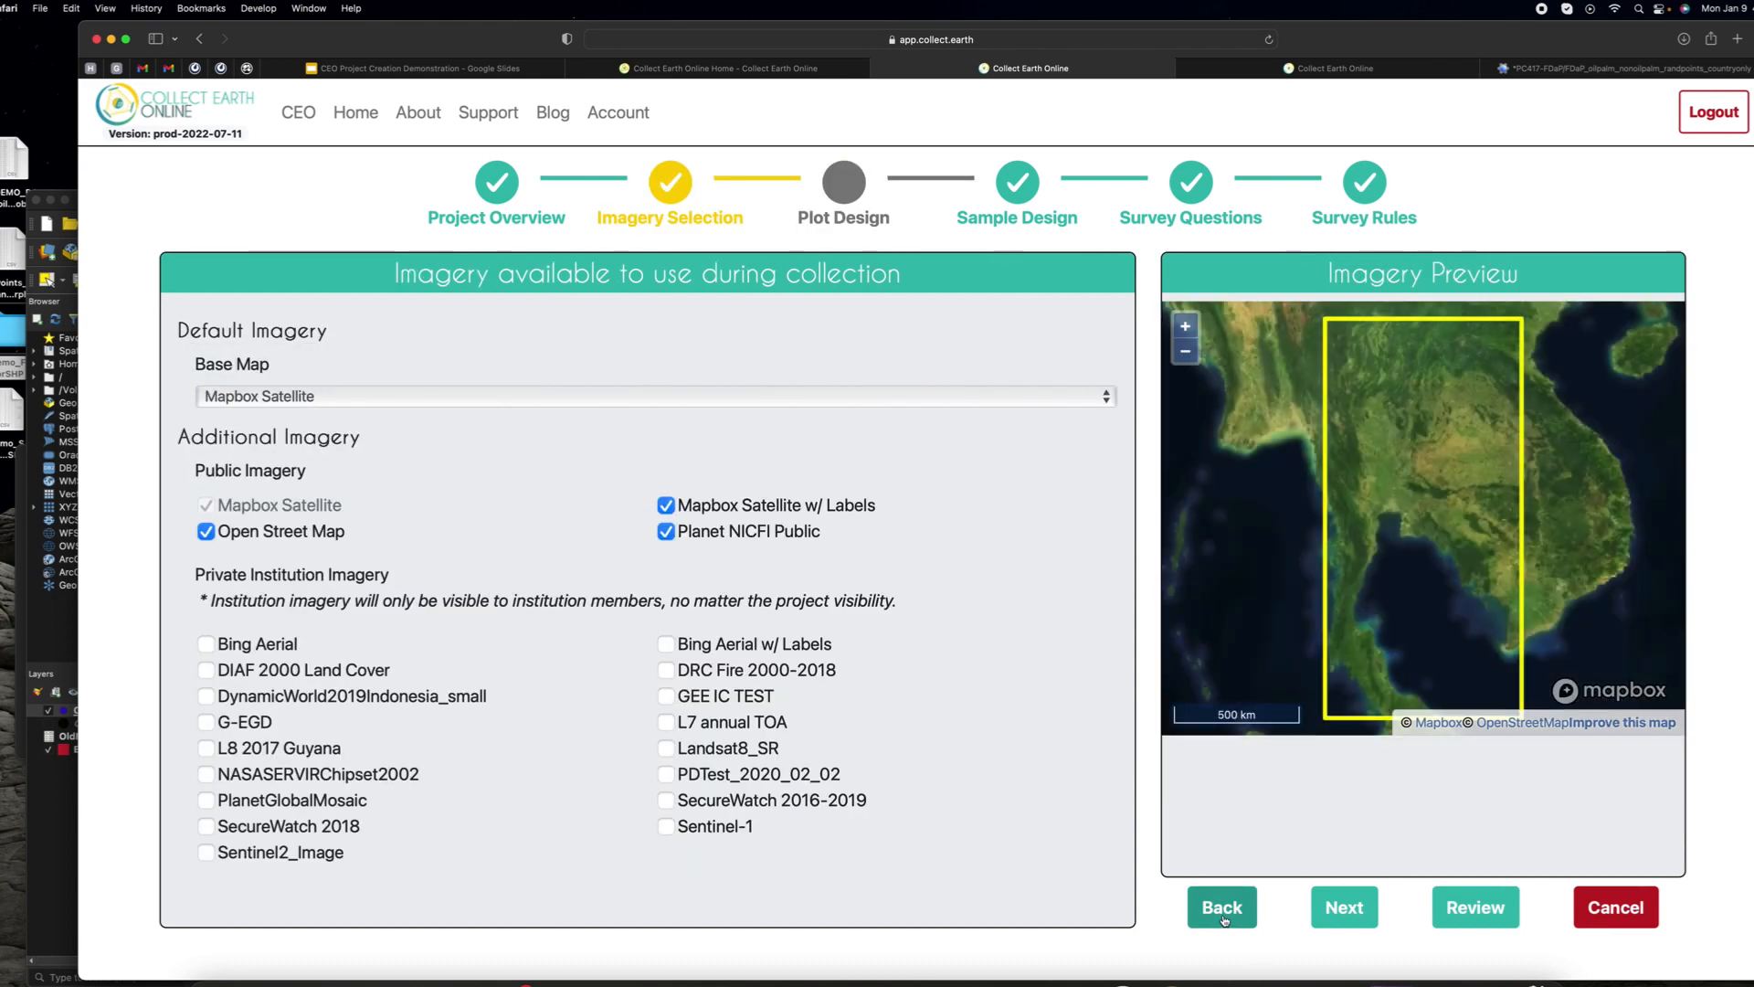
pyautogui.click(1223, 915)
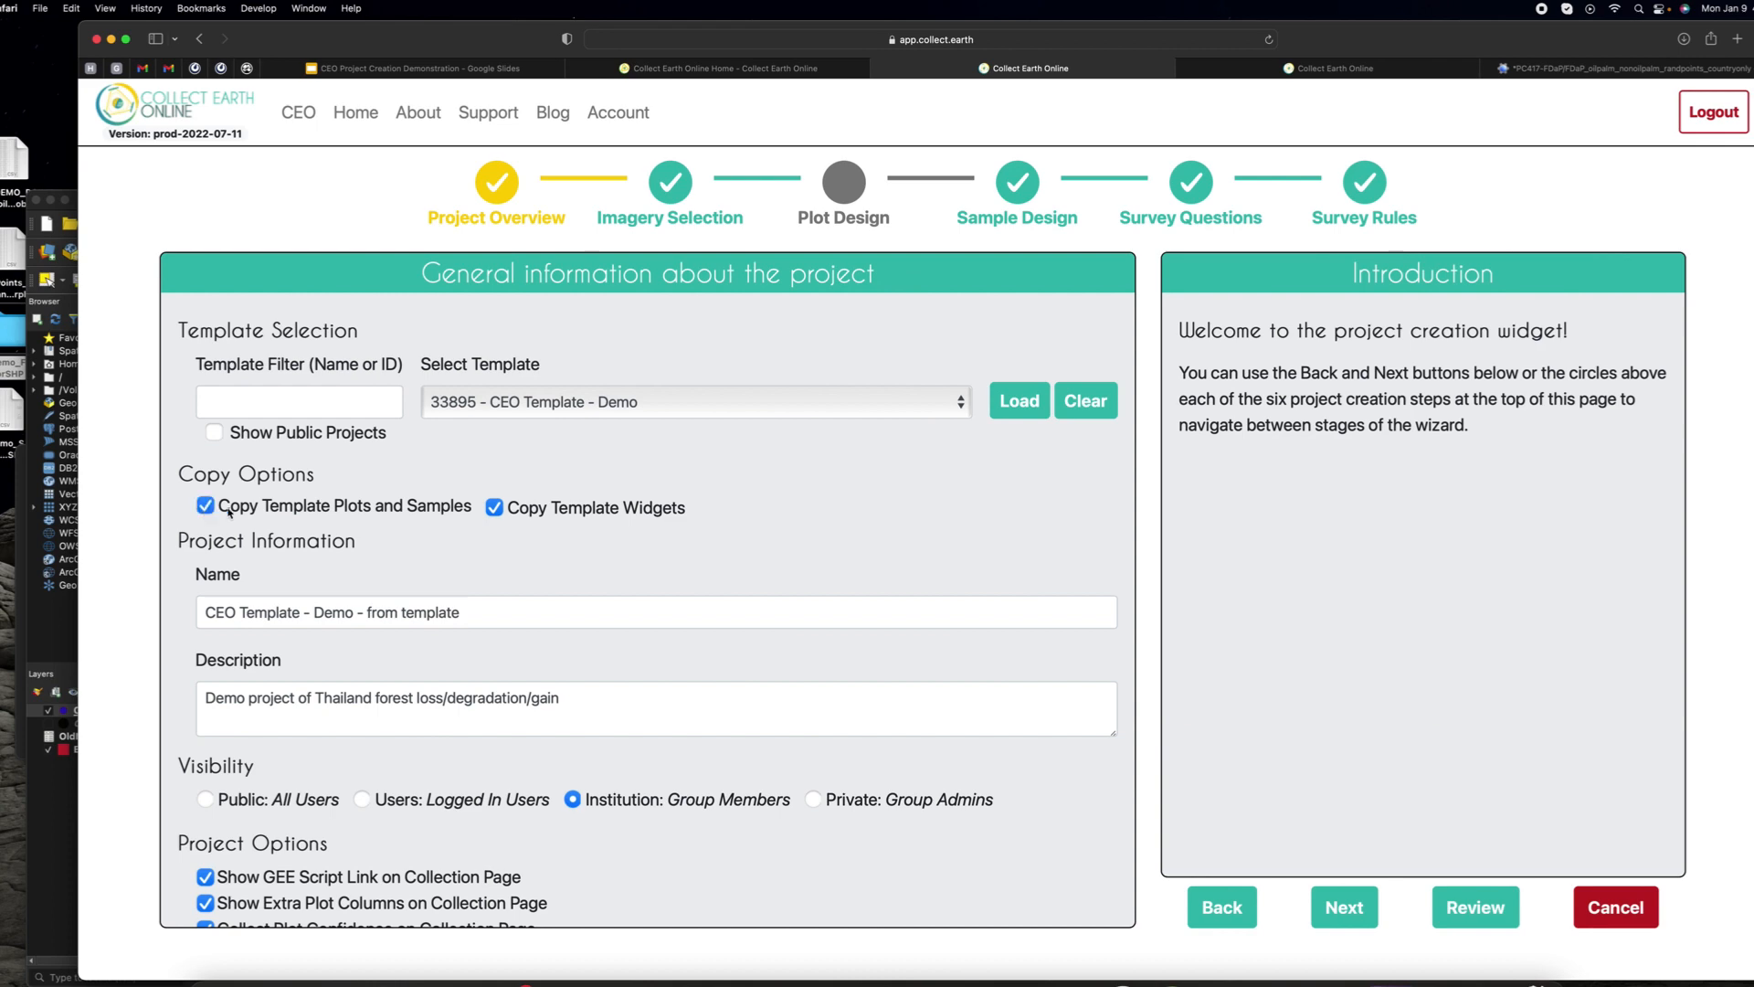
# Step: Keep the template's plots and samples, advance to the survey questions and look over the copied survey cards
pyautogui.click(1325, 905)
pyautogui.click(1343, 907)
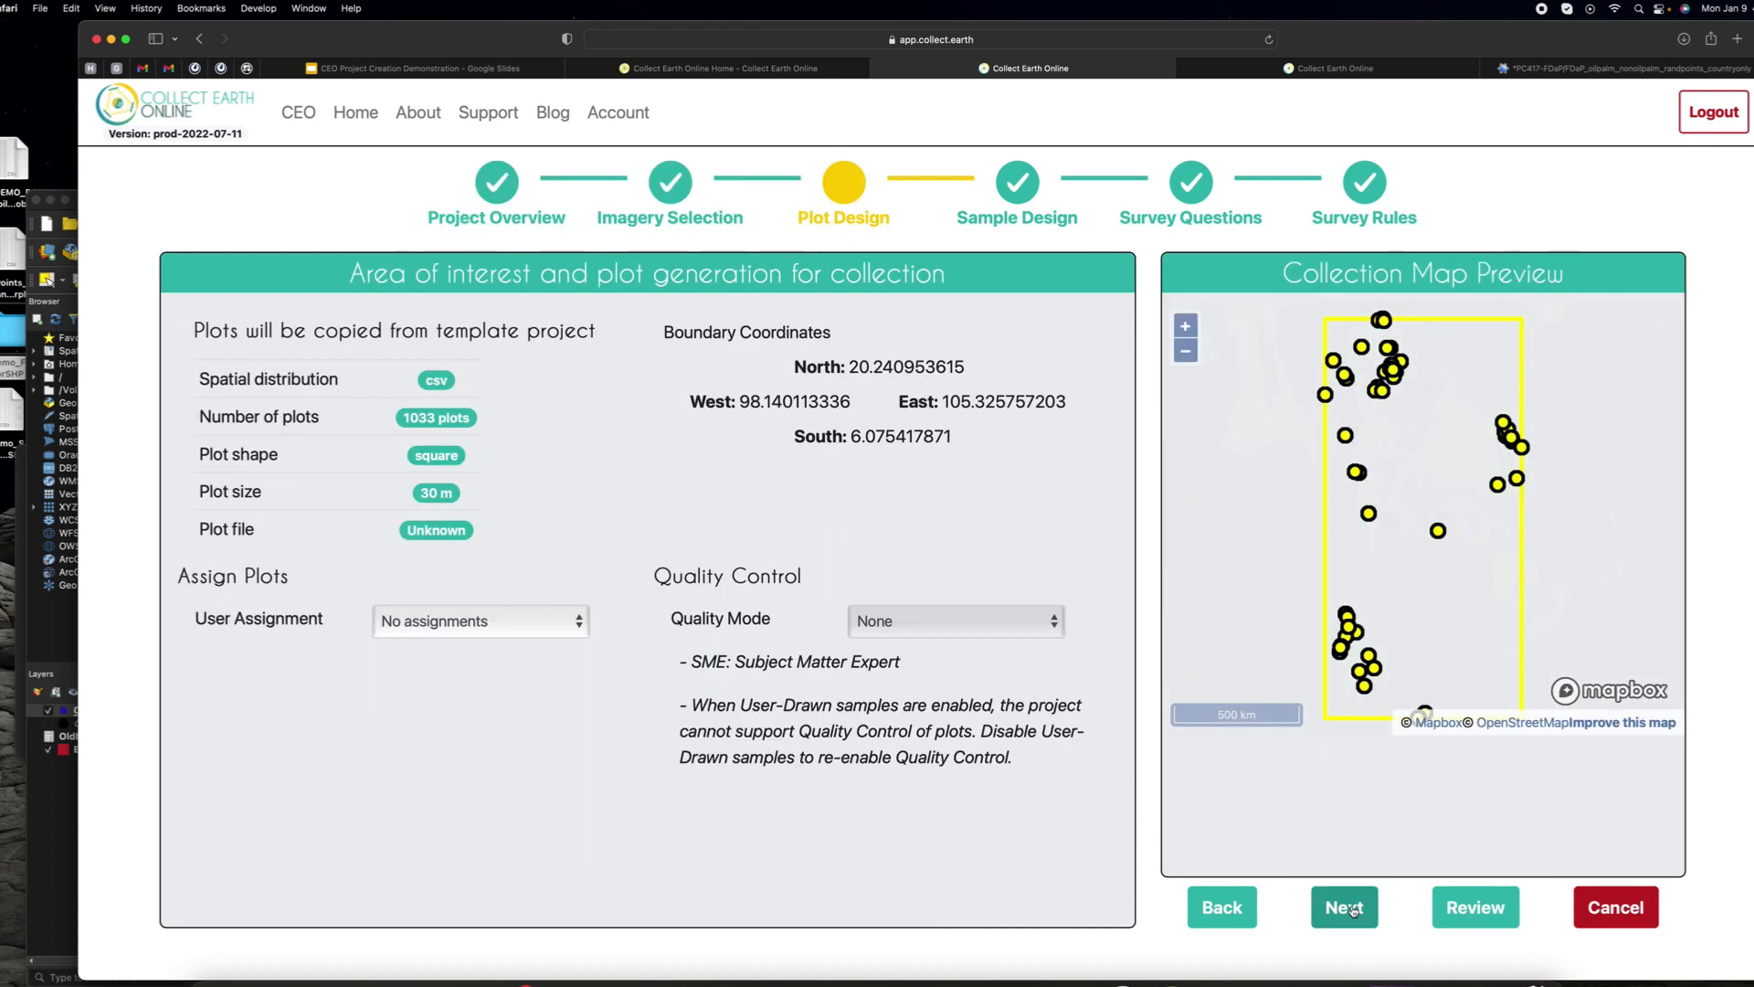
pyautogui.click(1353, 910)
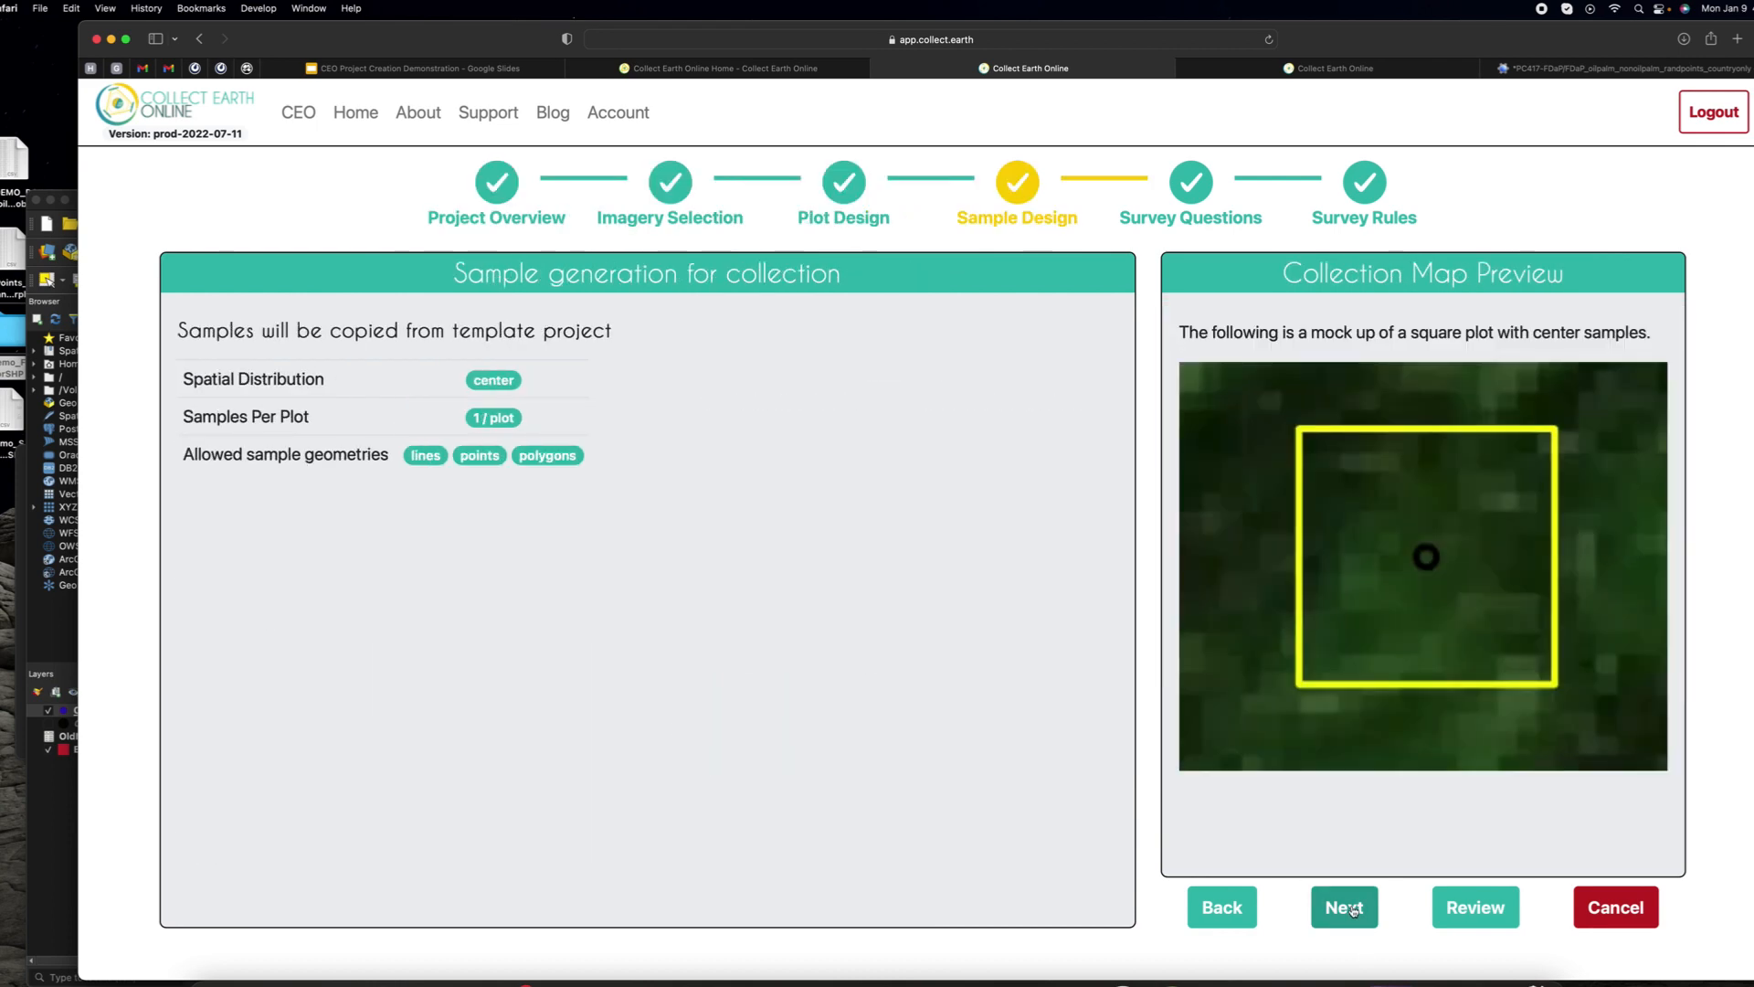
pyautogui.click(1353, 910)
pyautogui.scroll(-1, 564, 557)
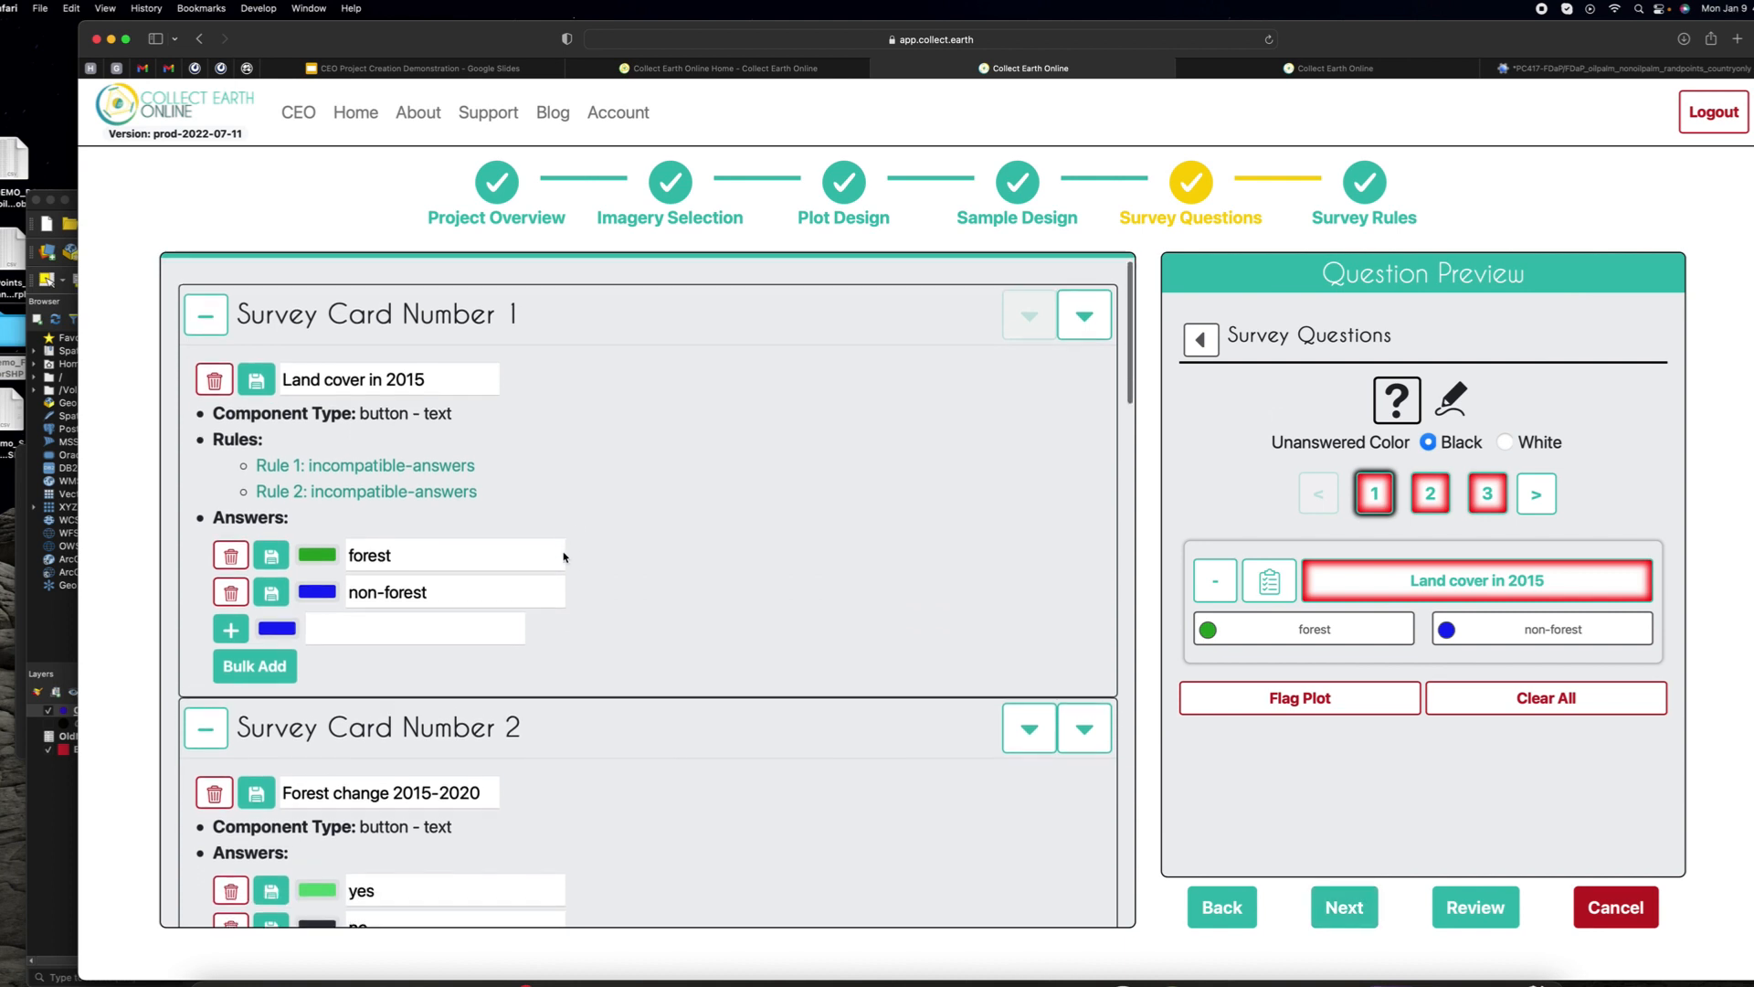
pyautogui.scroll(-2, 563, 556)
pyautogui.scroll(2, 572, 442)
# Step: Rename the first survey question to "Land cover in 2019" and save it
pyautogui.click(438, 384)
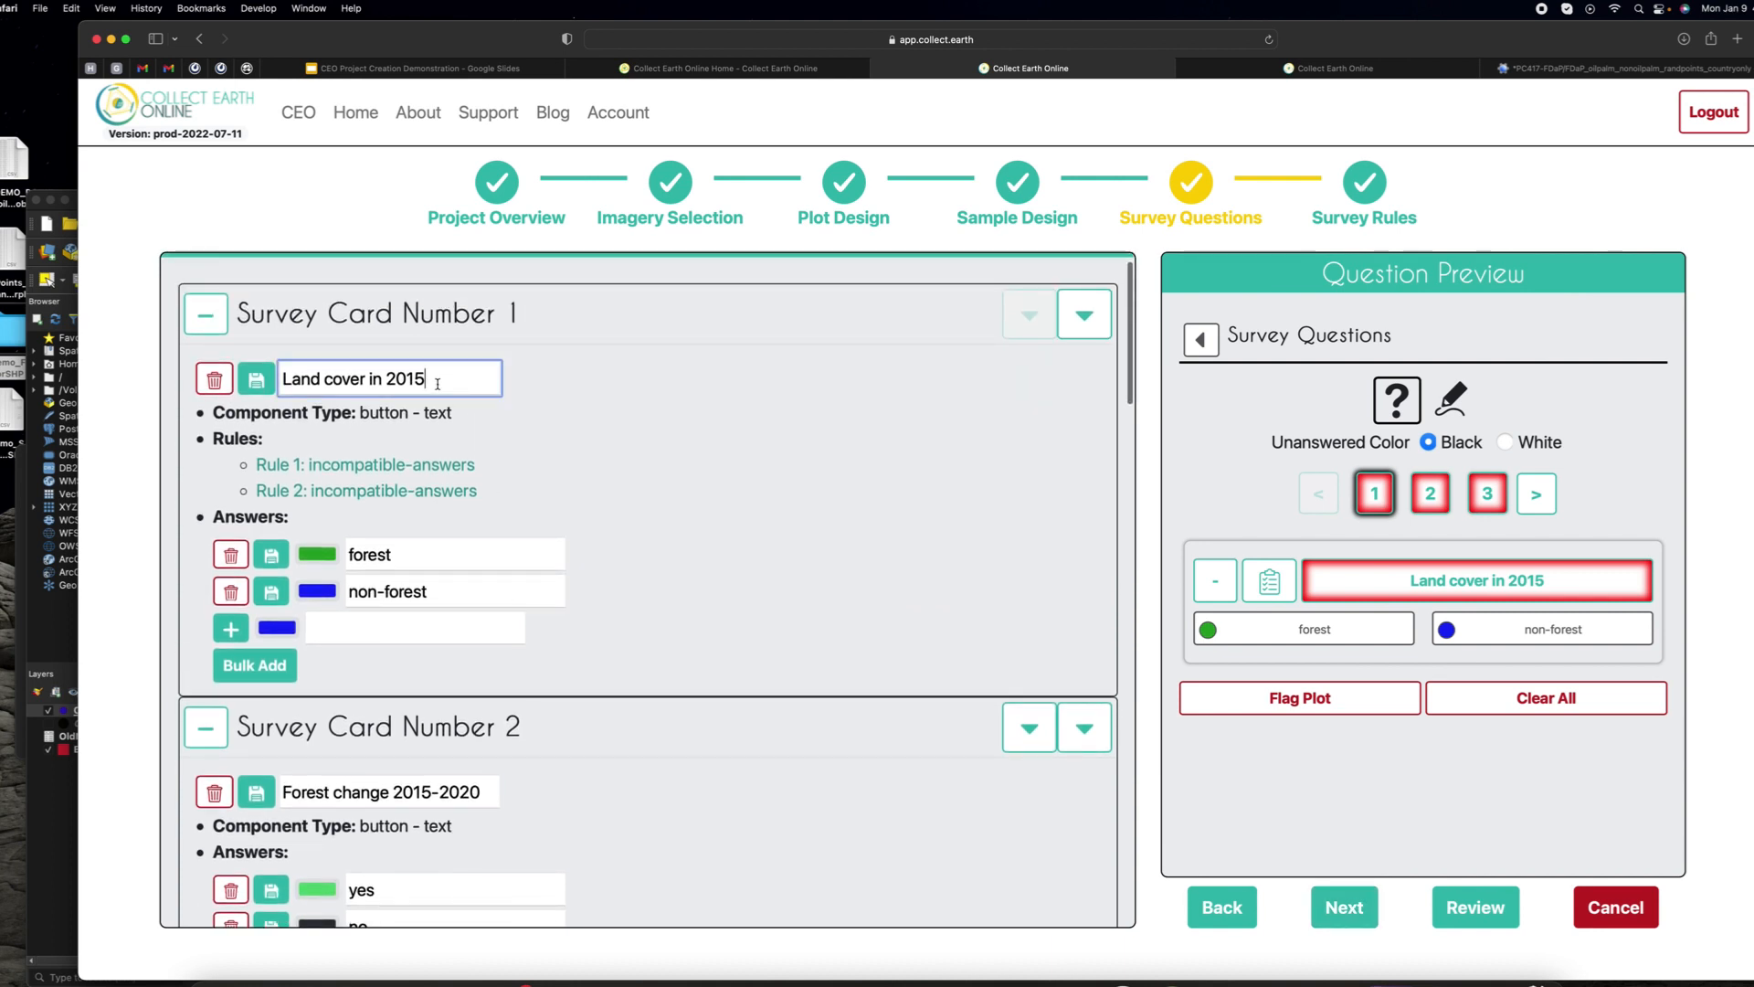
pyautogui.press('BackSpace')
pyautogui.write('2019')
pyautogui.press('BackSpace')
pyautogui.press('BackSpace')
pyautogui.press('BackSpace')
pyautogui.press('BackSpace')
pyautogui.press('BackSpace')
pyautogui.press('BackSpace')
pyautogui.write('019')
pyautogui.click(258, 381)
pyautogui.click(261, 390)
# Step: Add the answer "other" to the "Land cover in 2019" question
pyautogui.moveTo(490, 576)
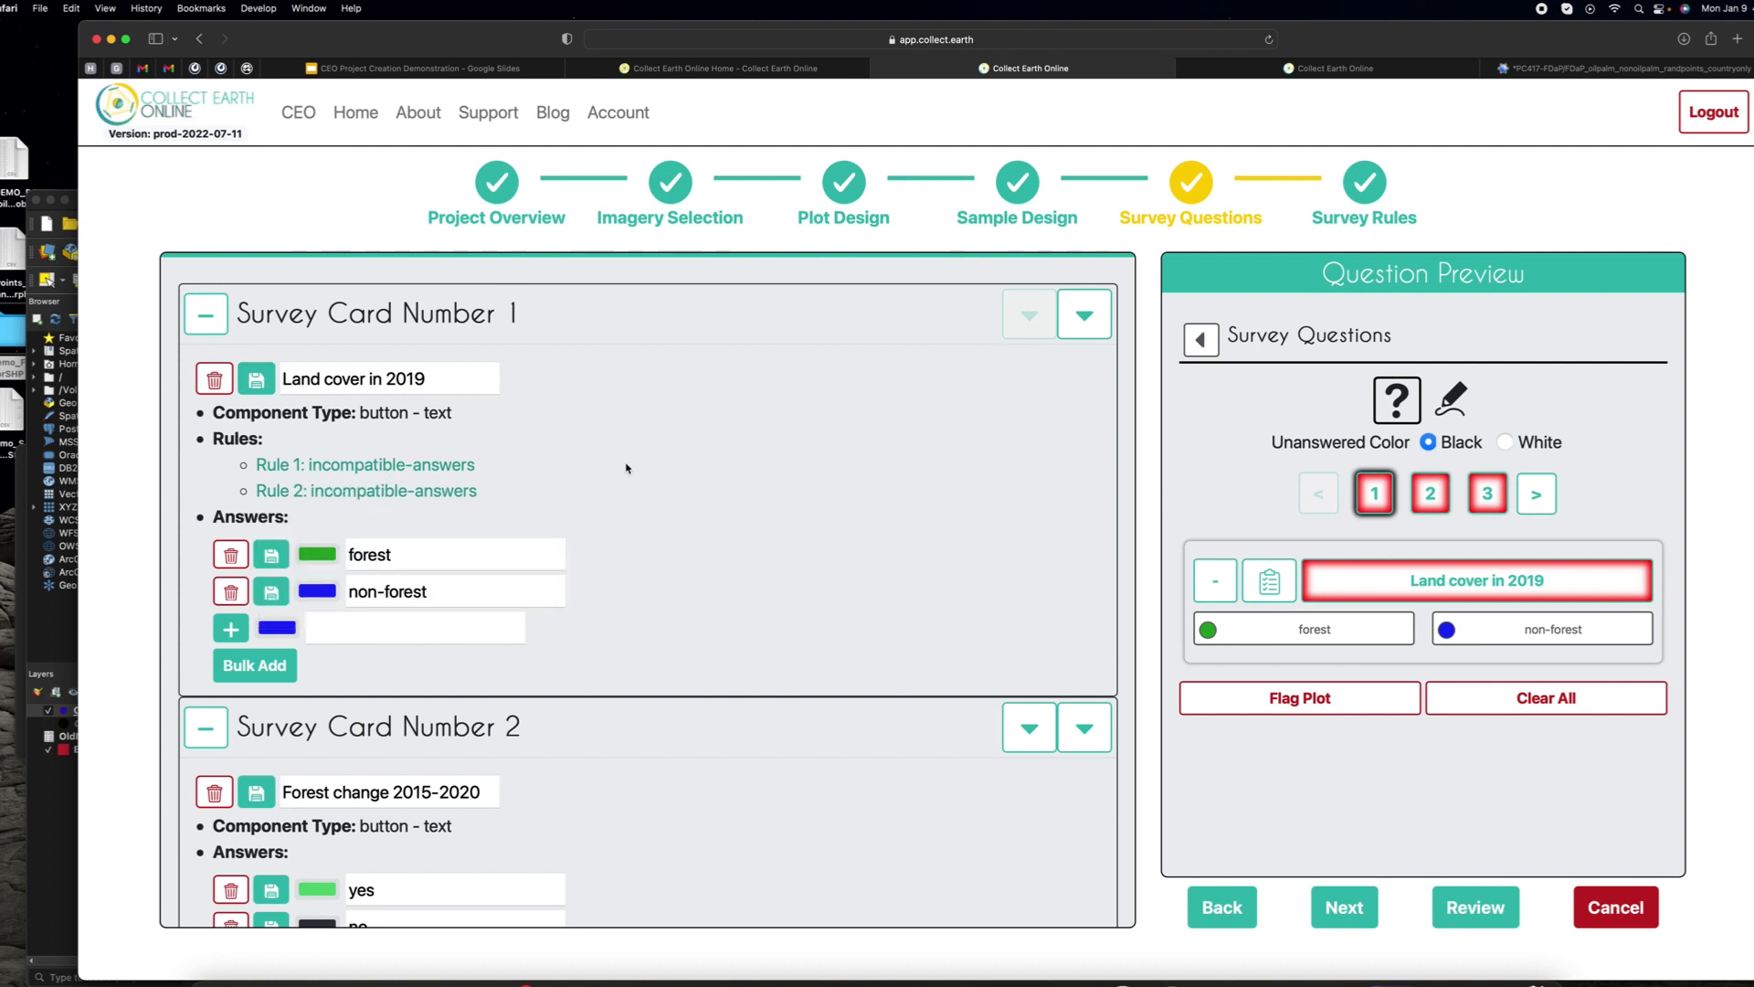
pyautogui.scroll(-2, 329, 566)
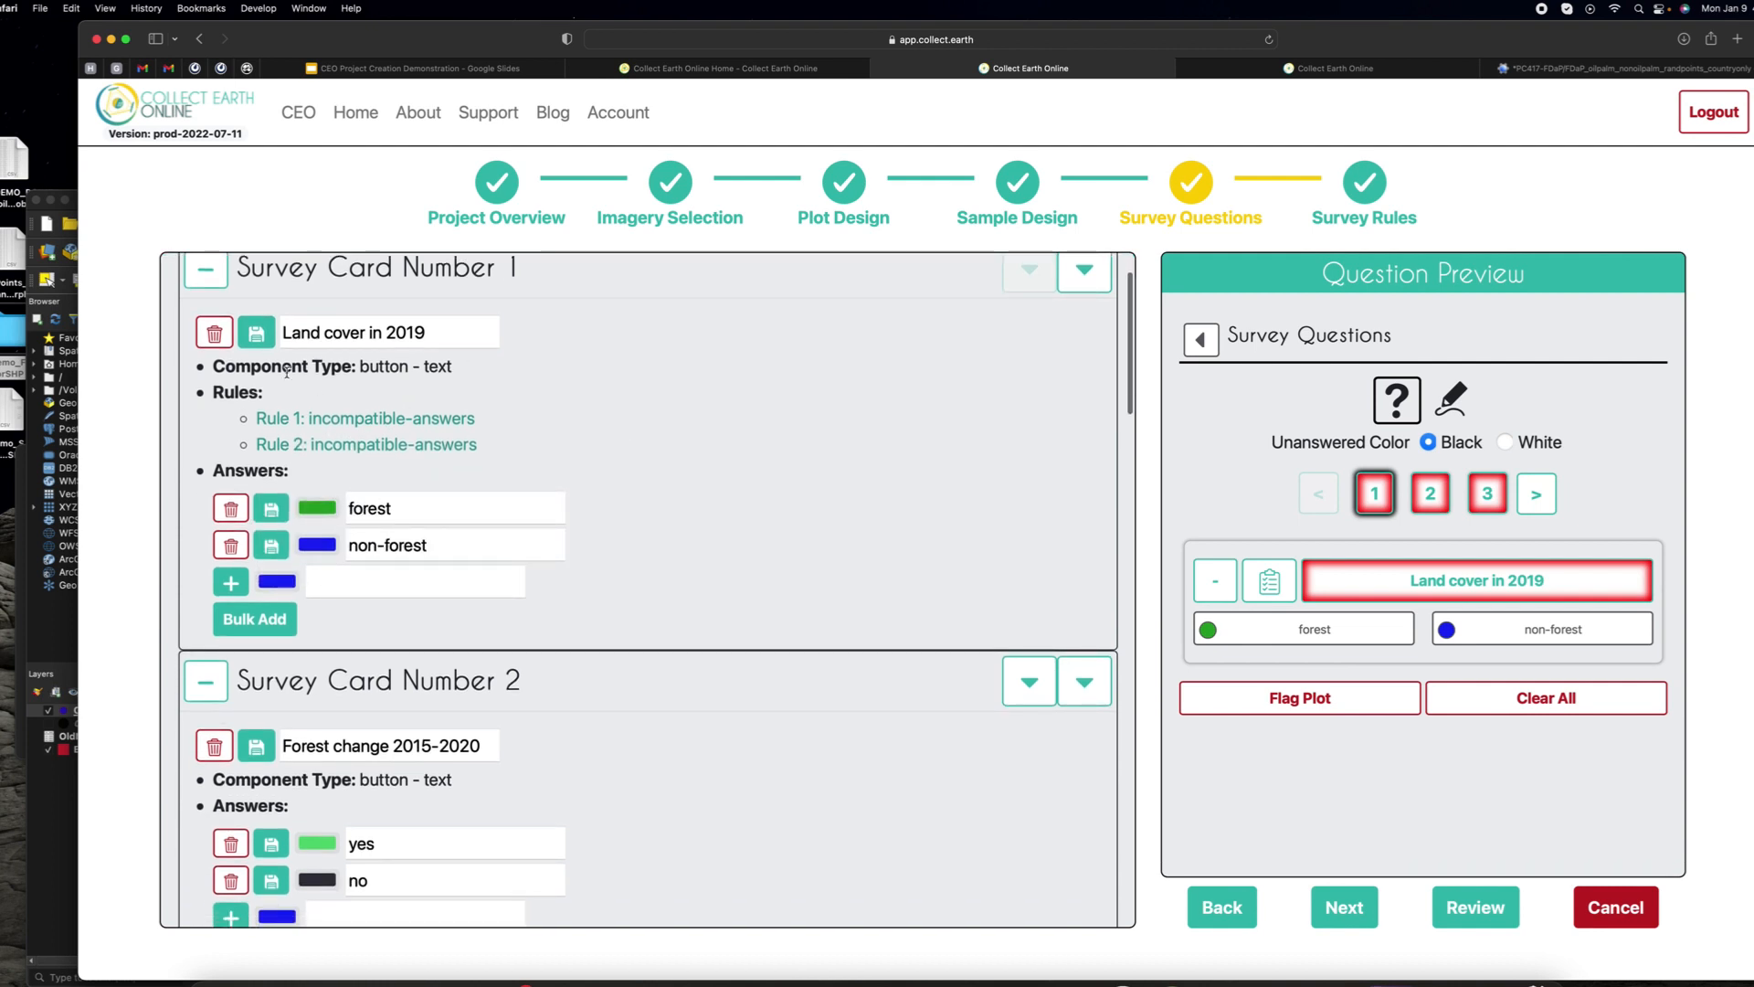
pyautogui.scroll(-3, 262, 466)
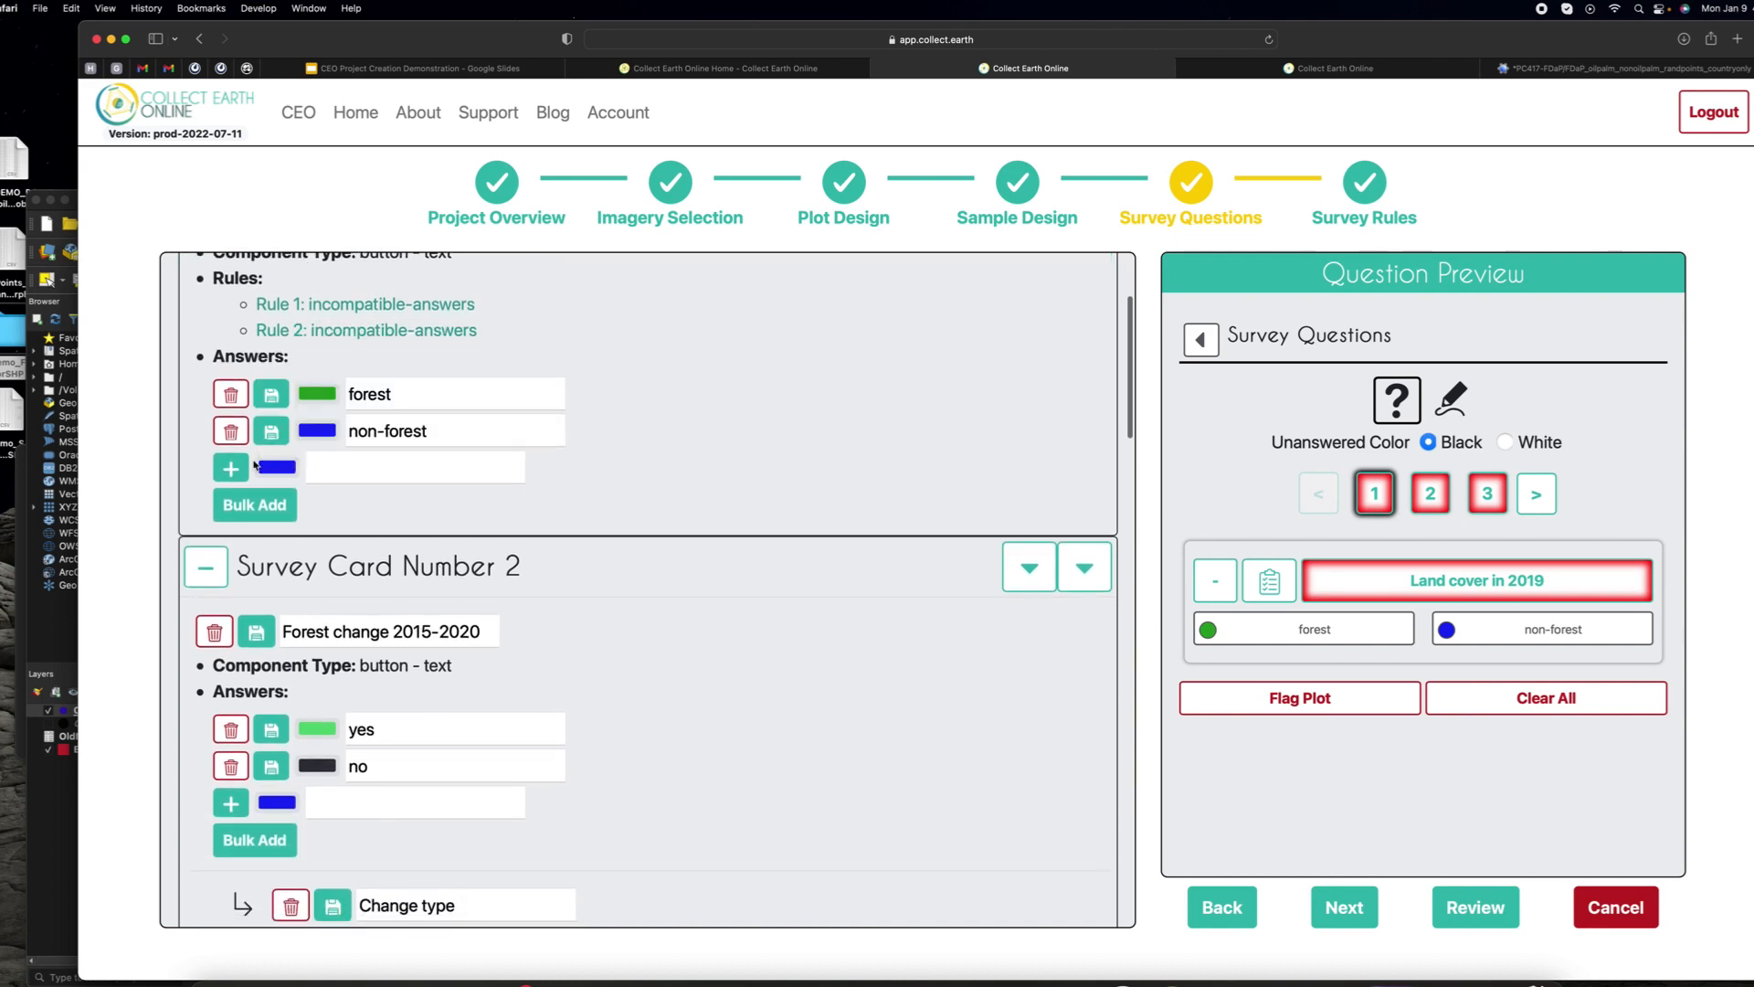
pyautogui.scroll(2, 422, 453)
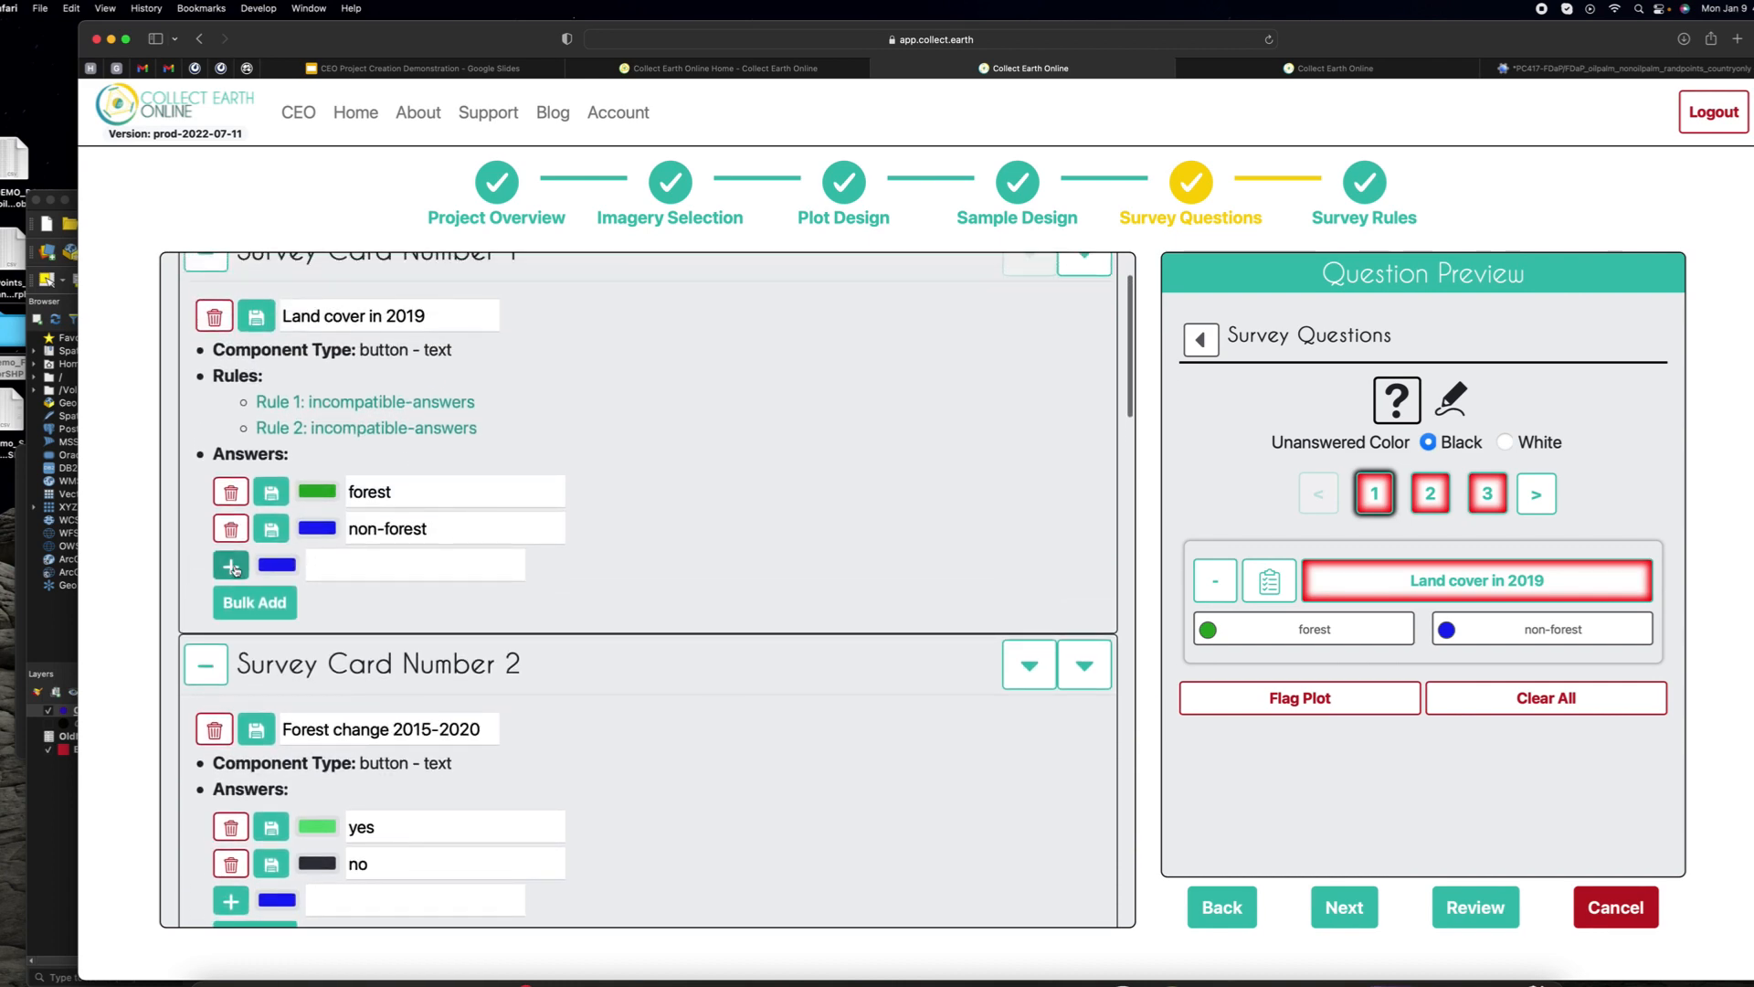
pyautogui.click(234, 567)
pyautogui.click(1056, 522)
pyautogui.click(509, 568)
pyautogui.write('other')
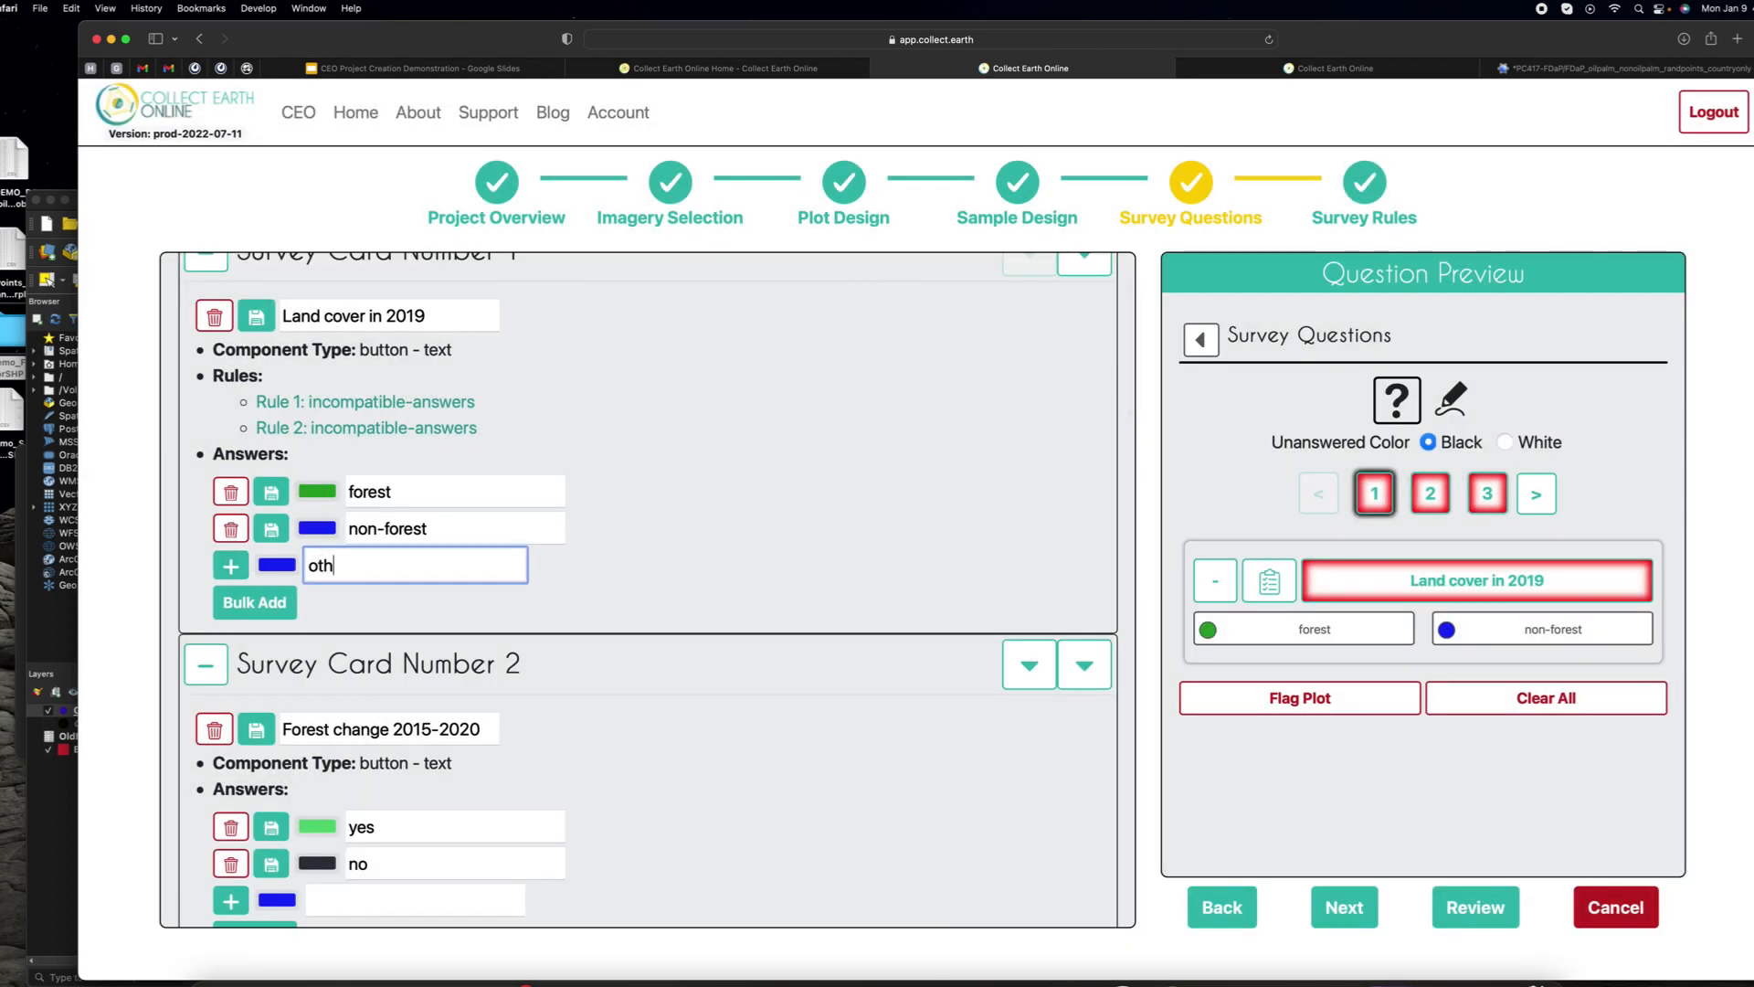
pyautogui.click(234, 567)
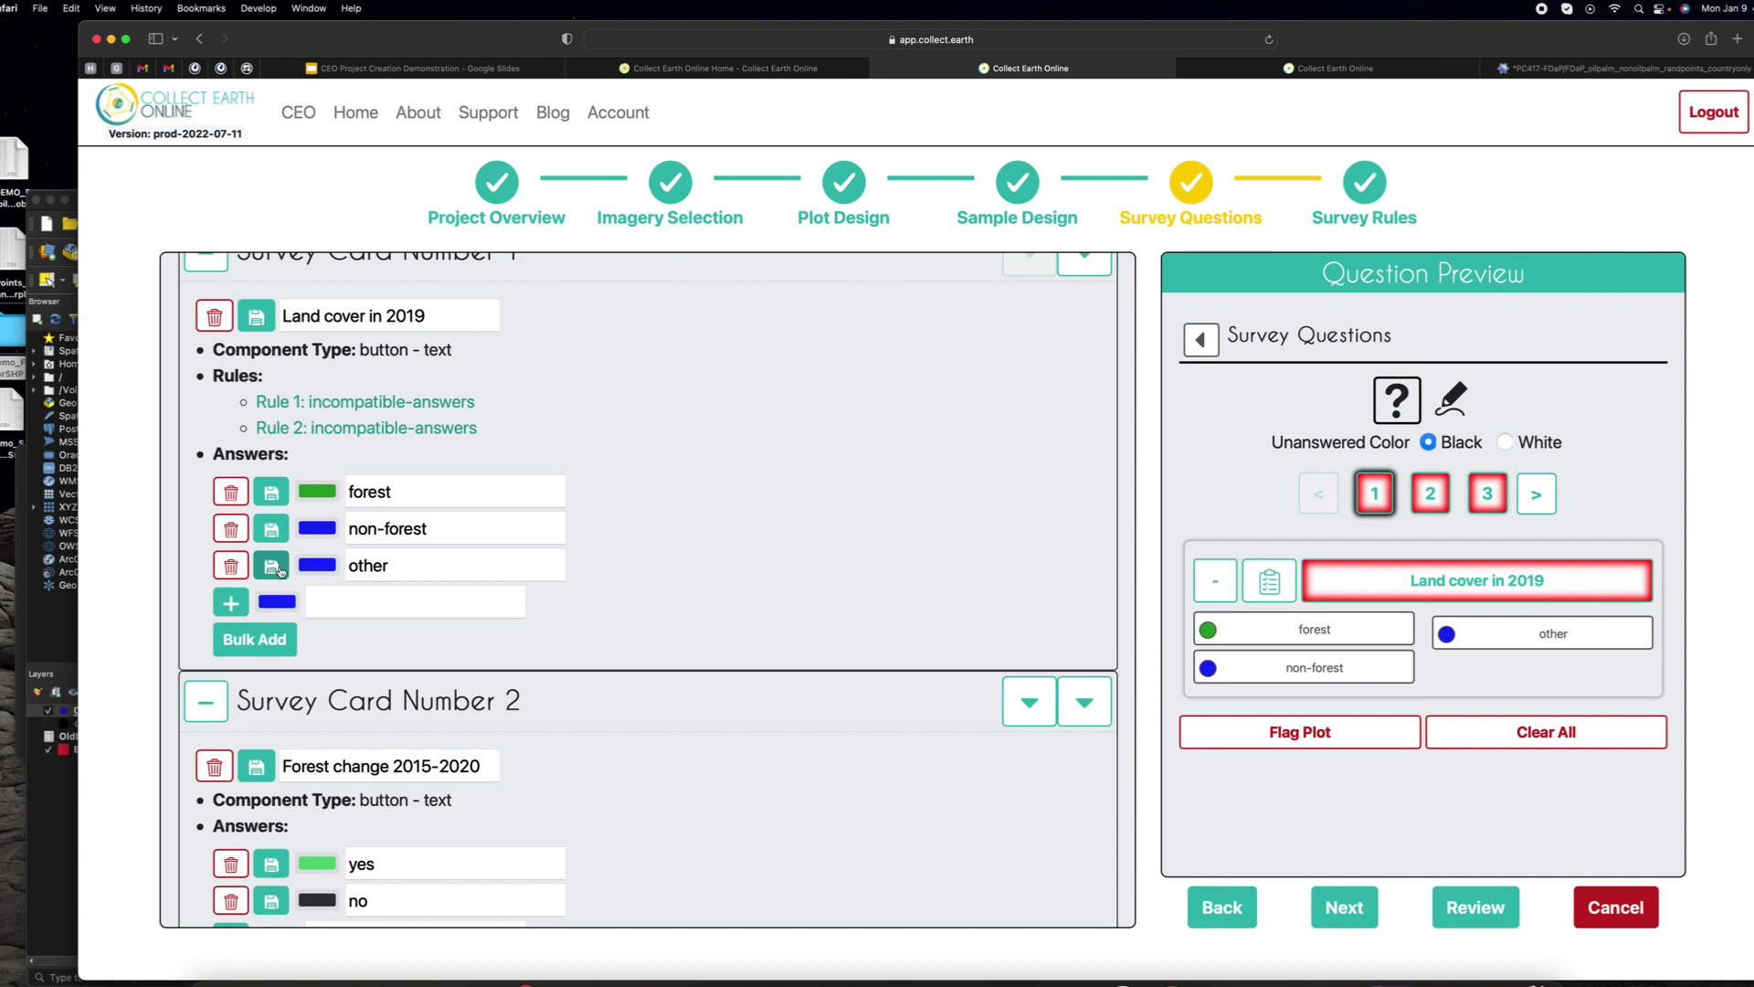
# Step: Rename the "non-forest" answer of the "Land cover in 2019" question to "nonforest" and save it
pyautogui.click(474, 527)
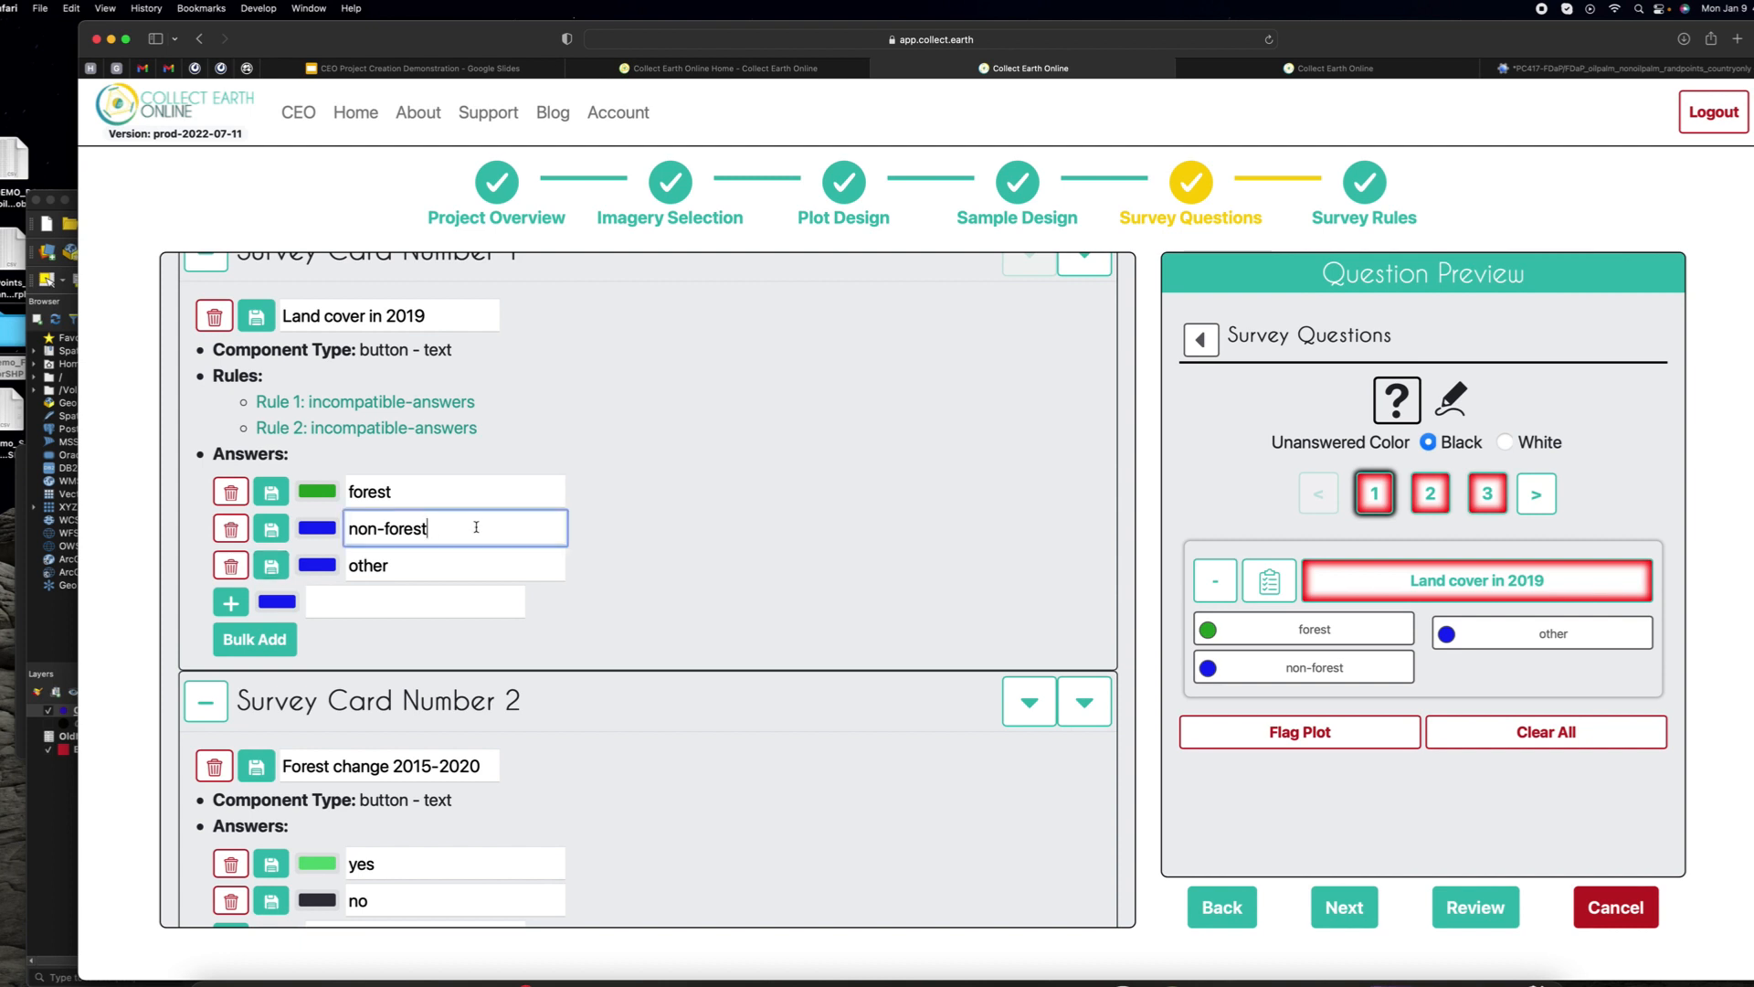
pyautogui.click(383, 530)
pyautogui.press('BackSpace')
pyautogui.click(285, 538)
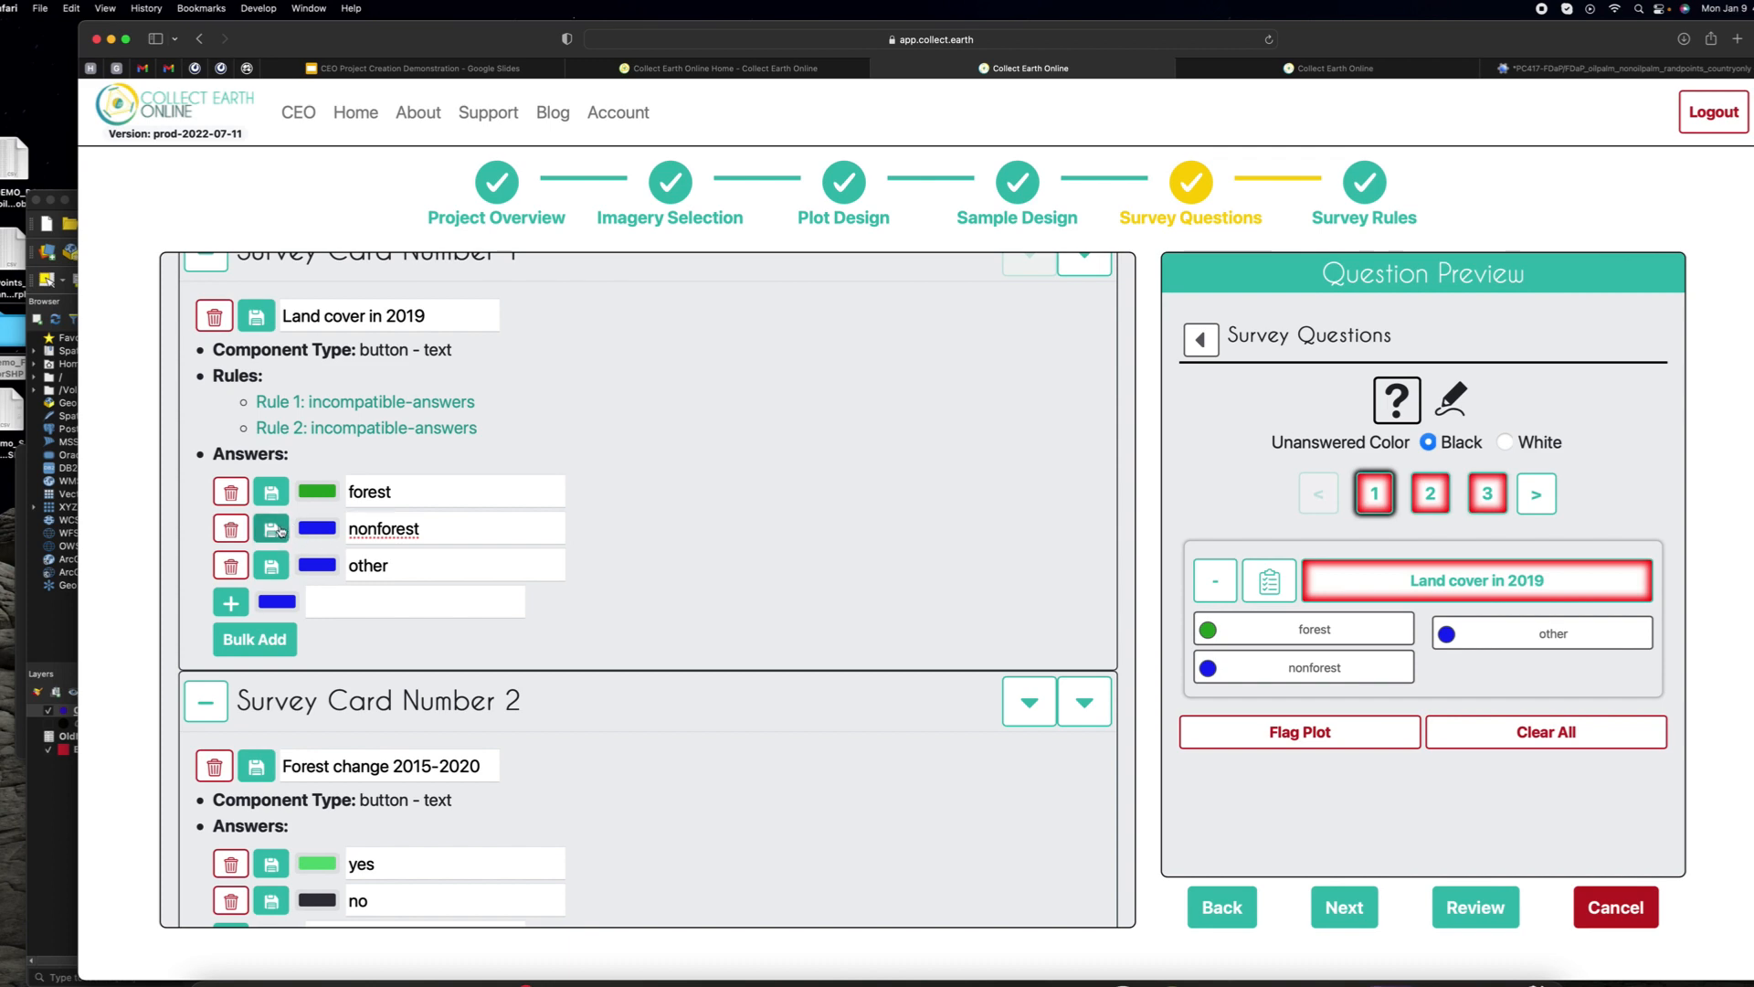
# Step: Try moving the Notes survey card ahead of the forest change card, and restore the original card order
pyautogui.scroll(-5, 400, 654)
pyautogui.scroll(-15, 400, 655)
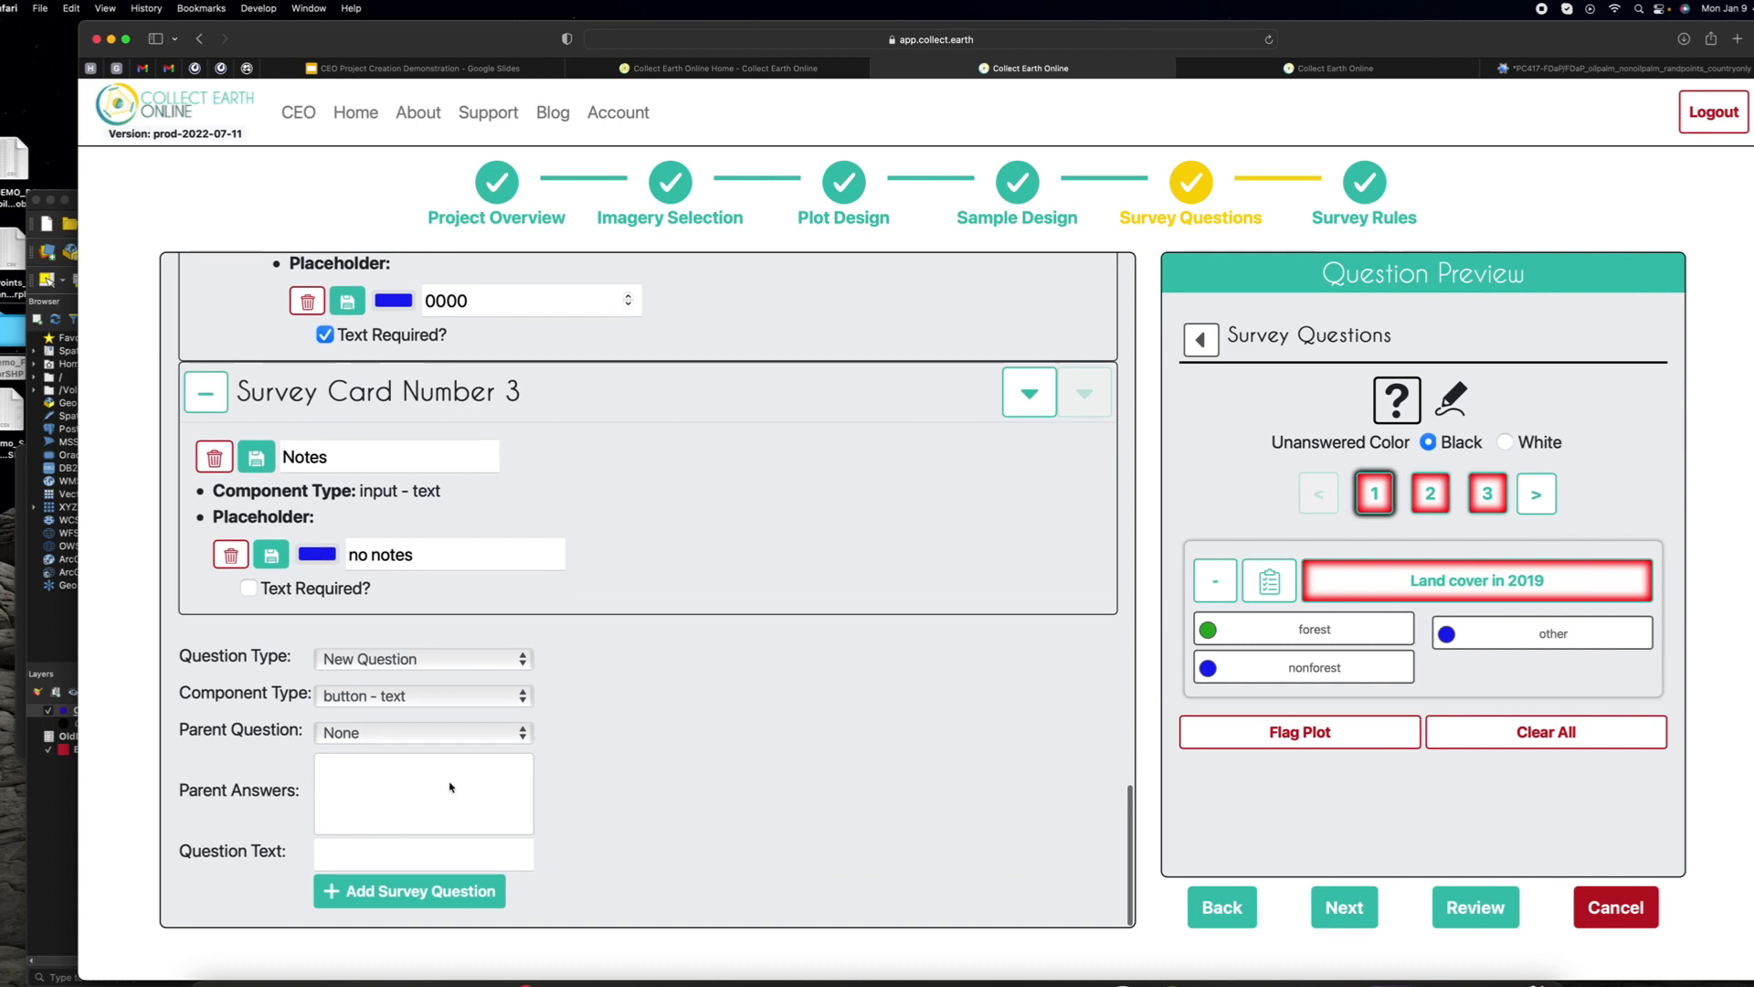
pyautogui.scroll(4, 1051, 456)
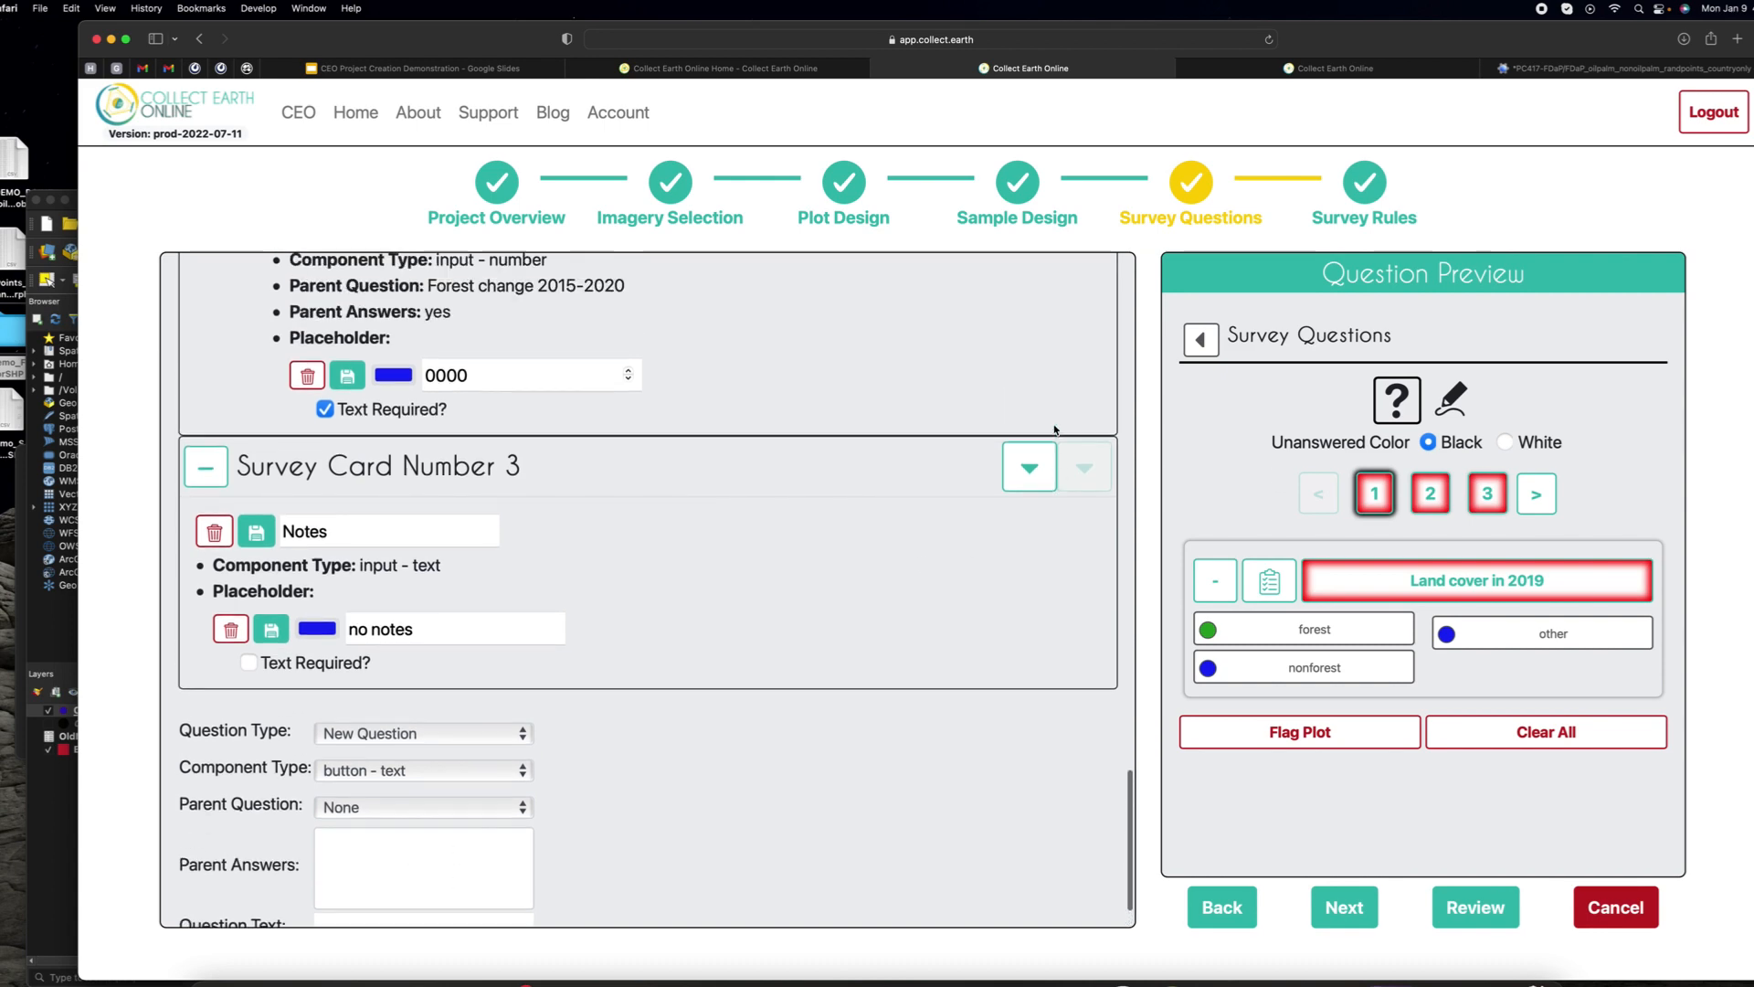
pyautogui.scroll(10, 1023, 548)
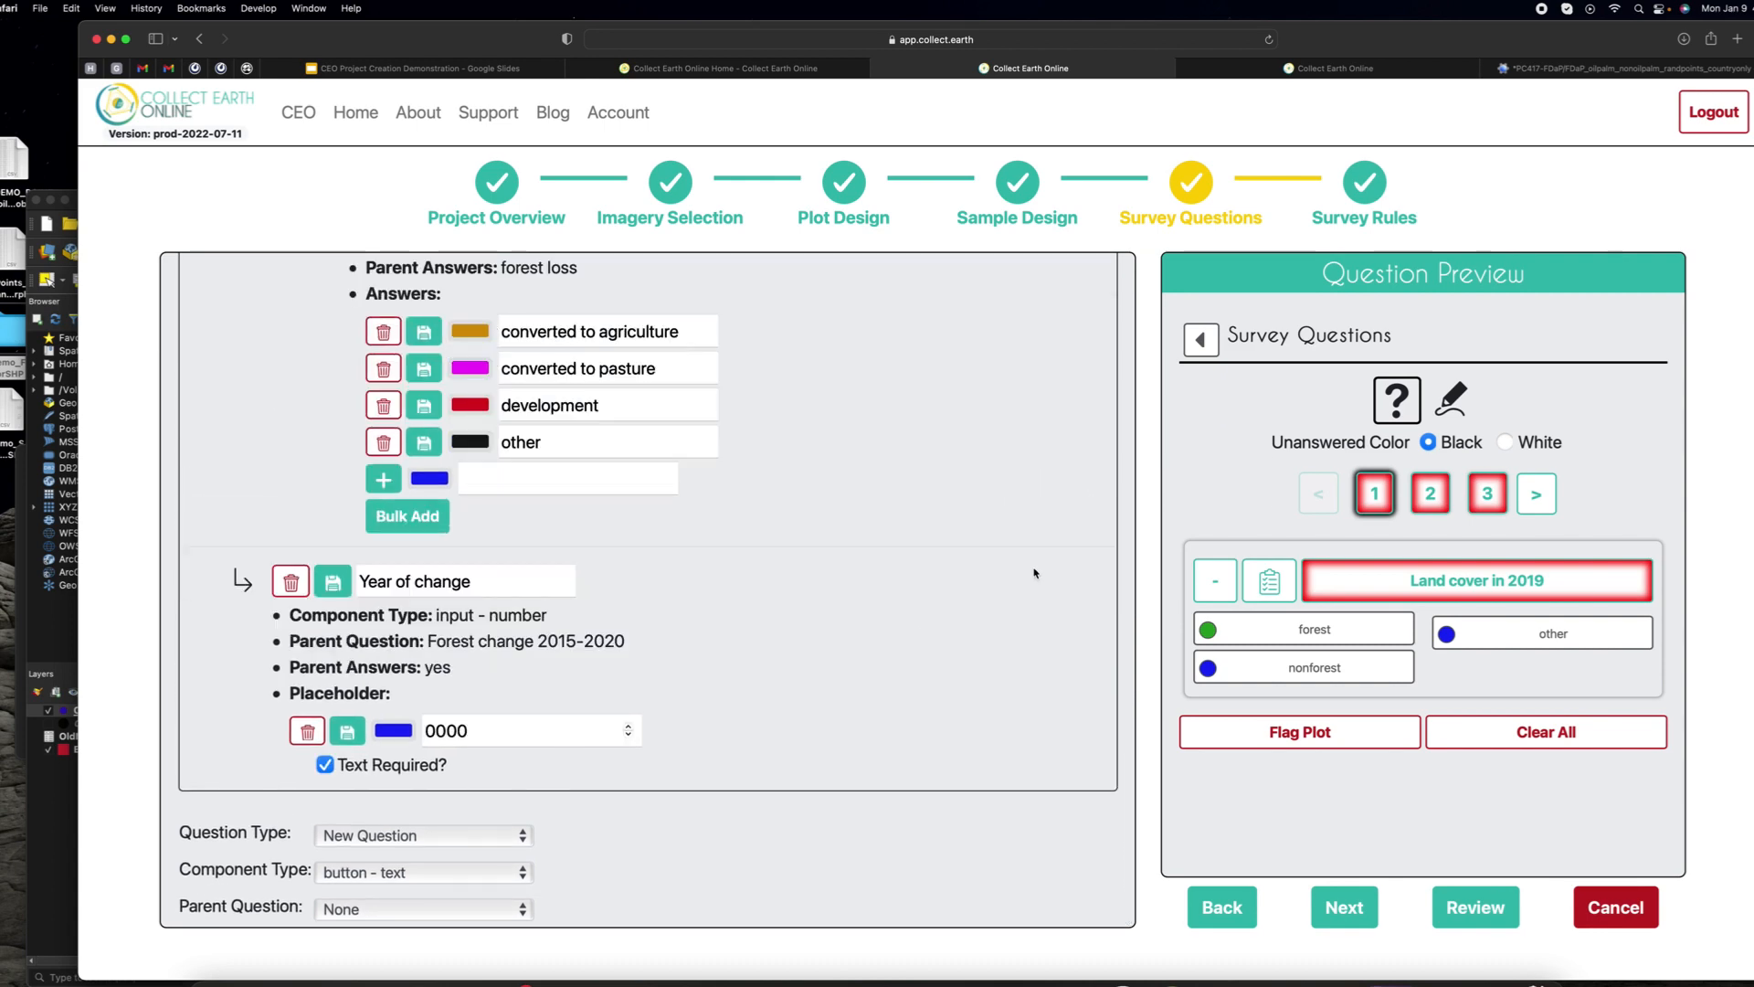
pyautogui.scroll(10, 1010, 496)
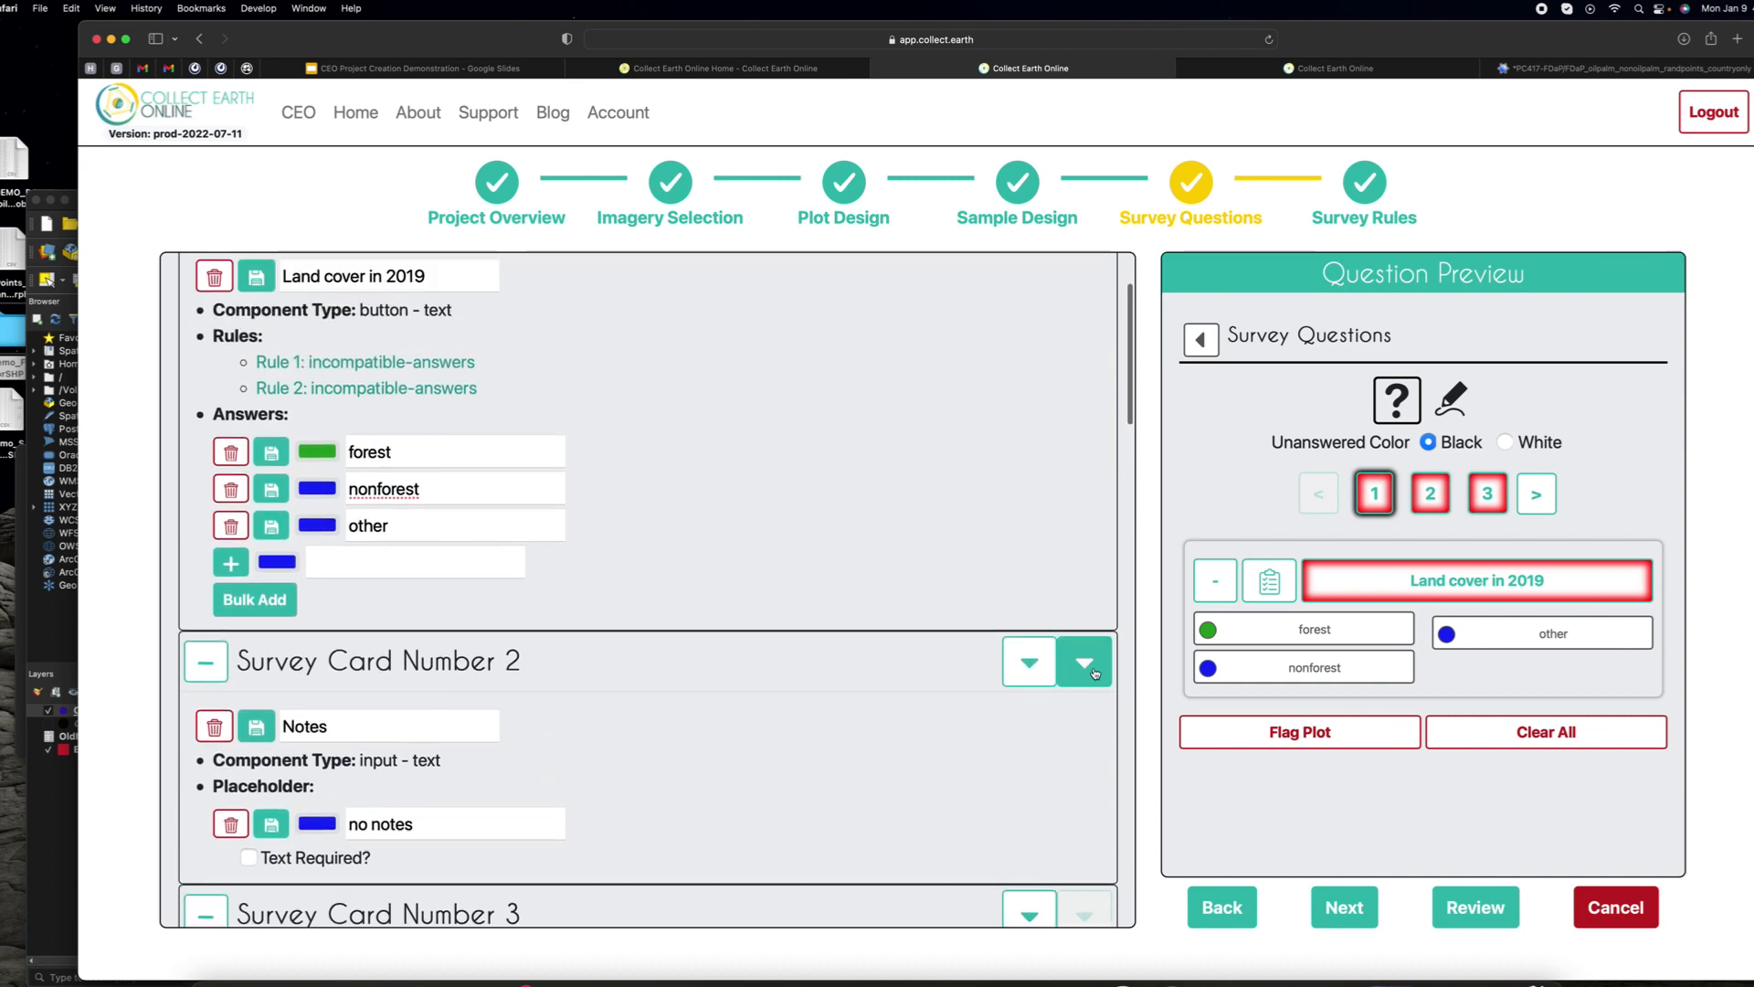
pyautogui.scroll(-20, 1094, 671)
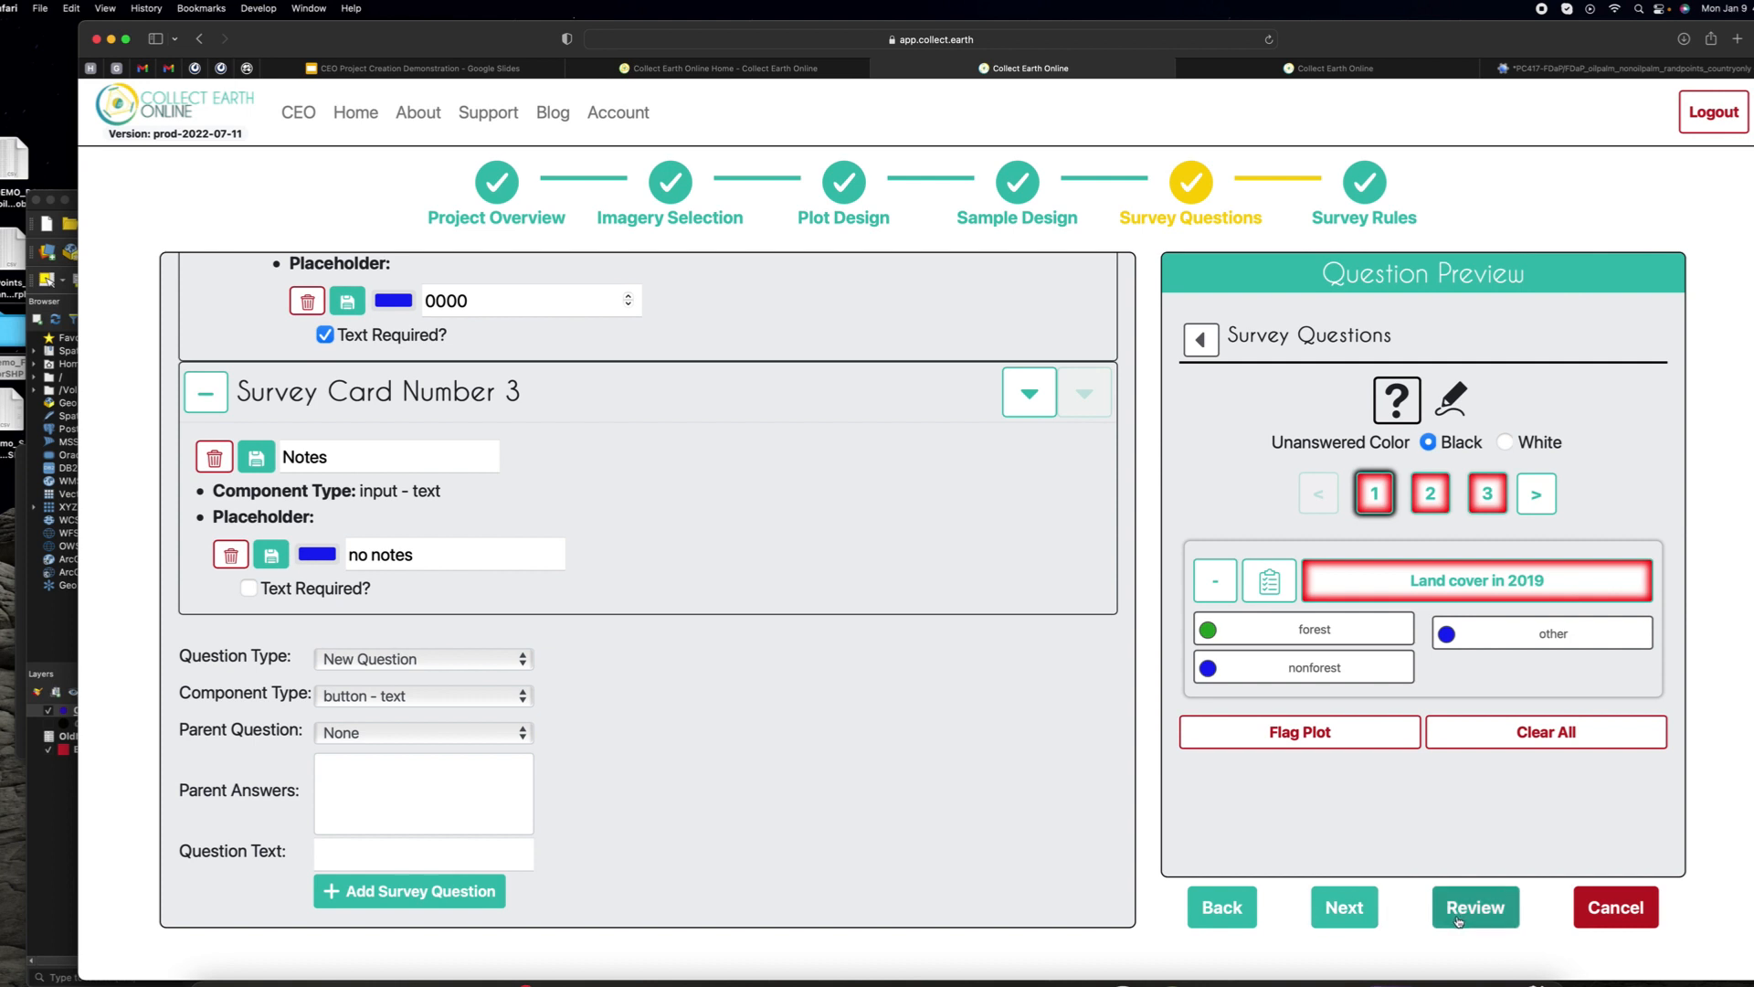
# Step: Check the survey rules and create the project from its review page, agreeing to the Terms of Service
pyautogui.click(1362, 912)
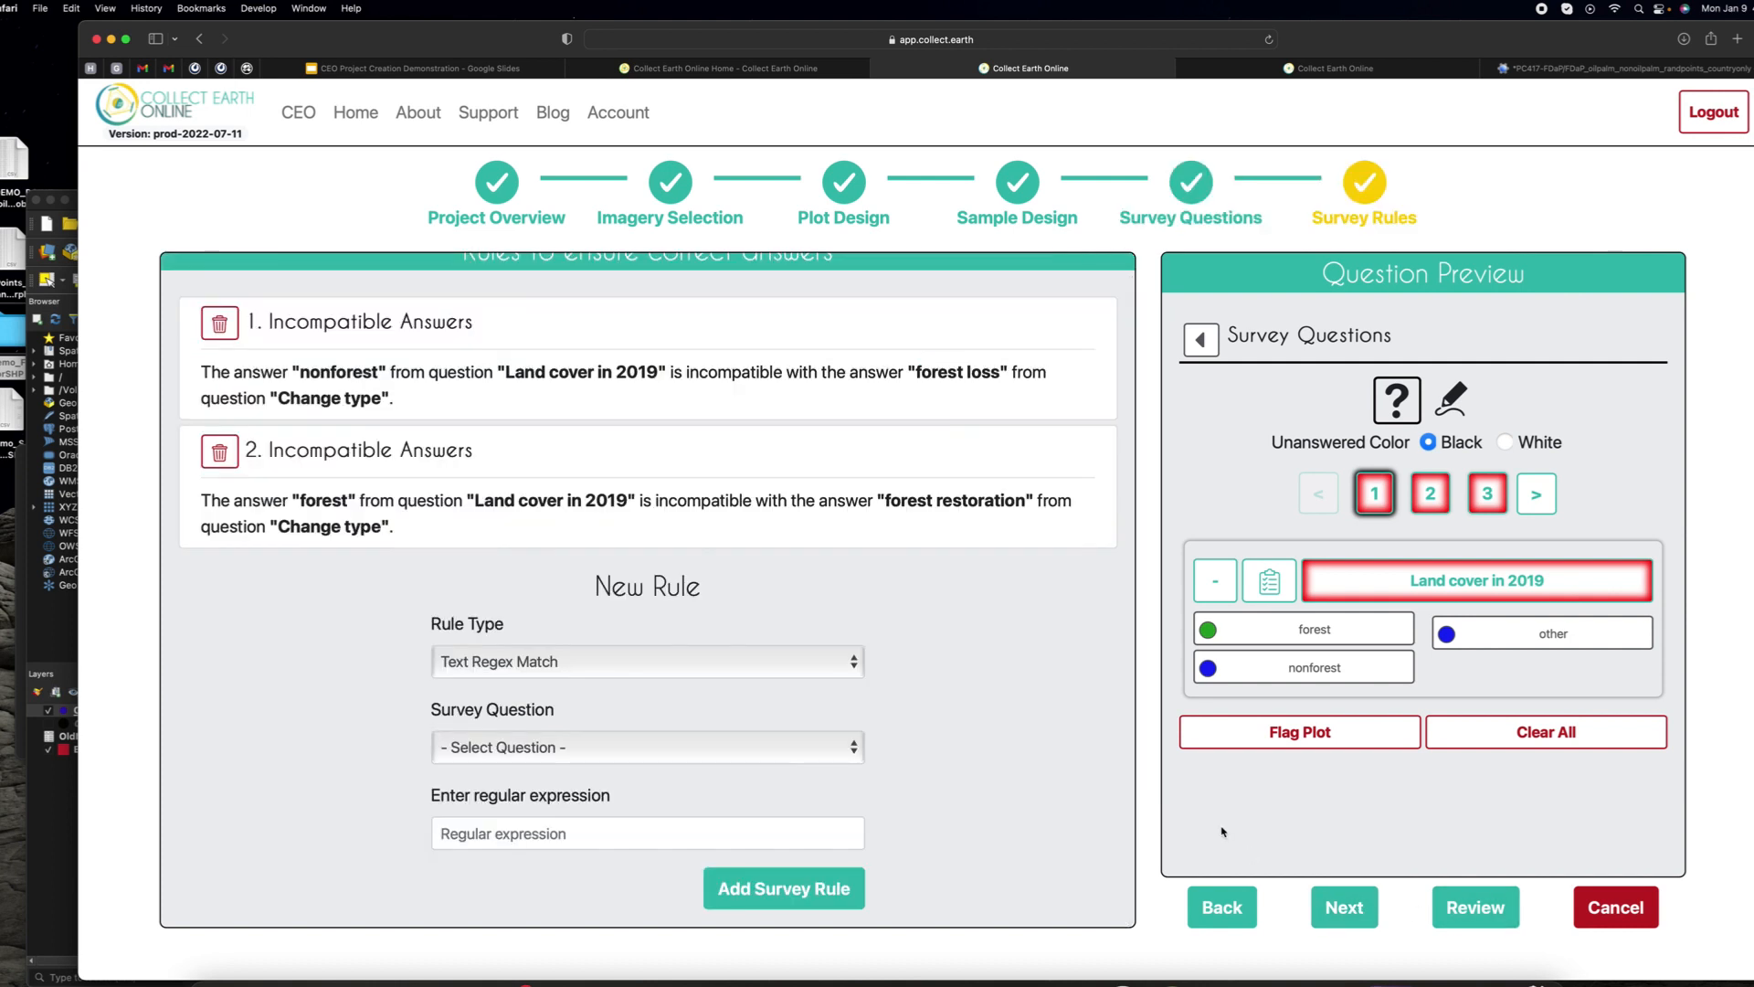
pyautogui.click(1477, 910)
pyautogui.click(1173, 355)
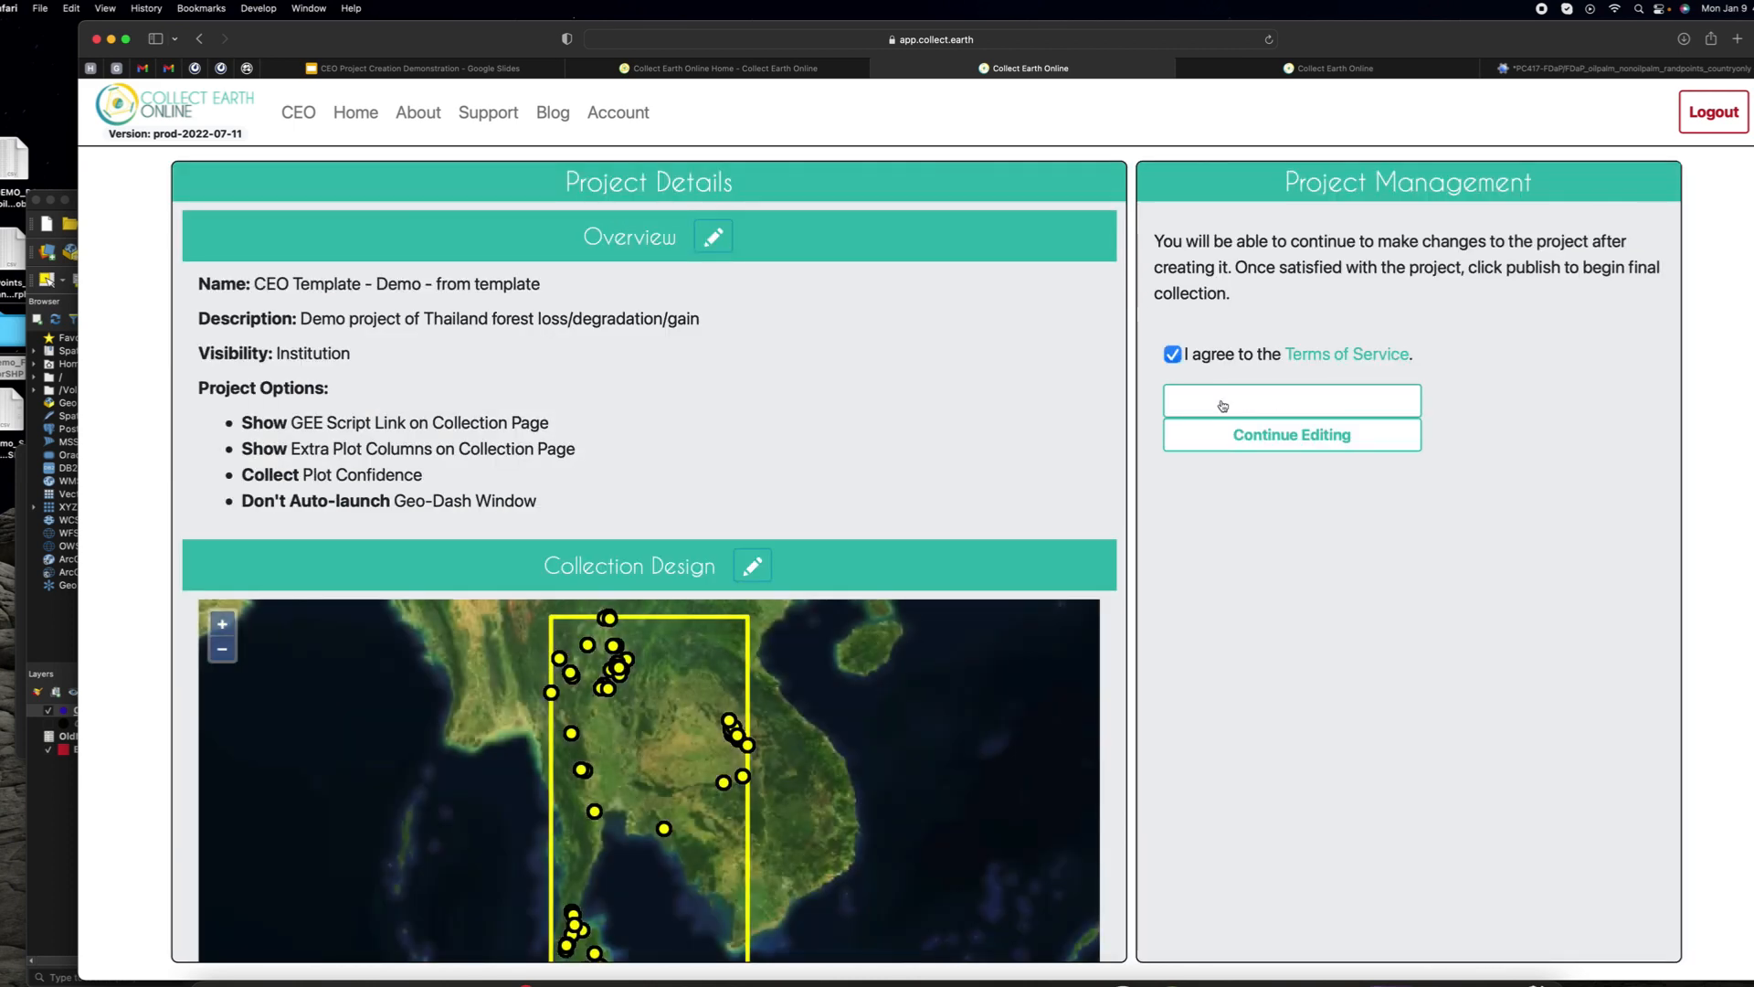
pyautogui.click(1230, 410)
pyautogui.click(1069, 521)
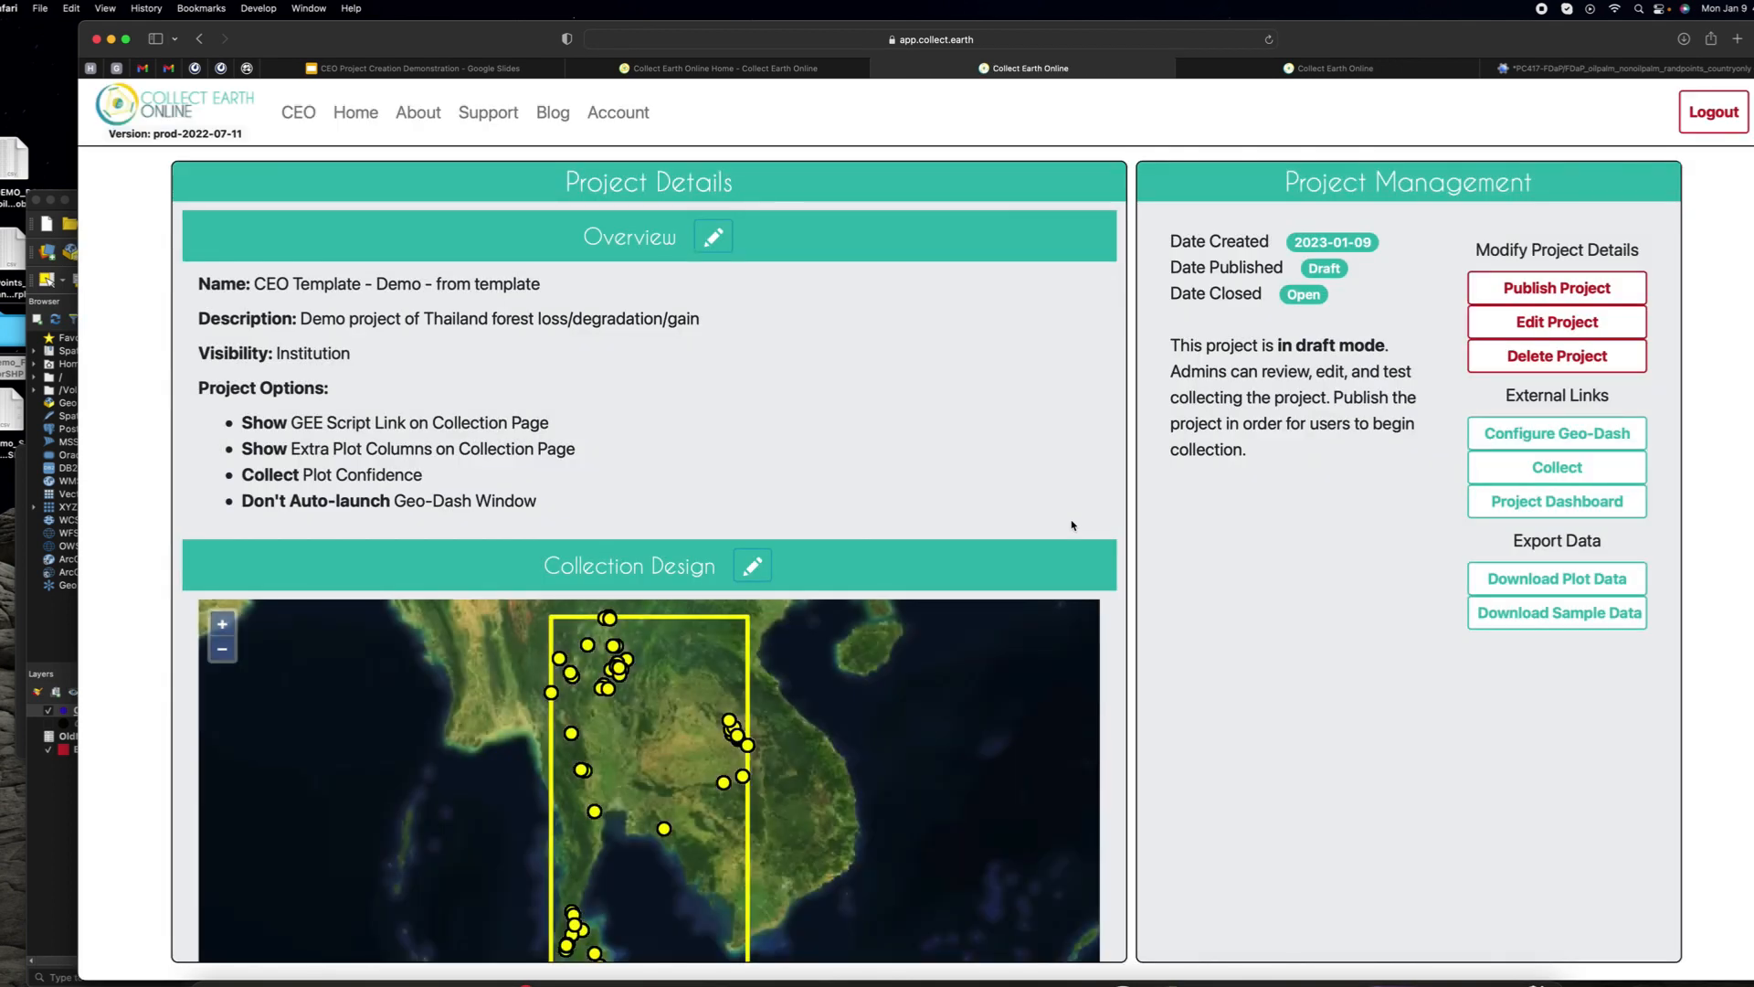
# Step: Look over the new project's details and open its Geo-Dash configuration to inspect the copied Degradation widget
pyautogui.scroll(-4, 1092, 545)
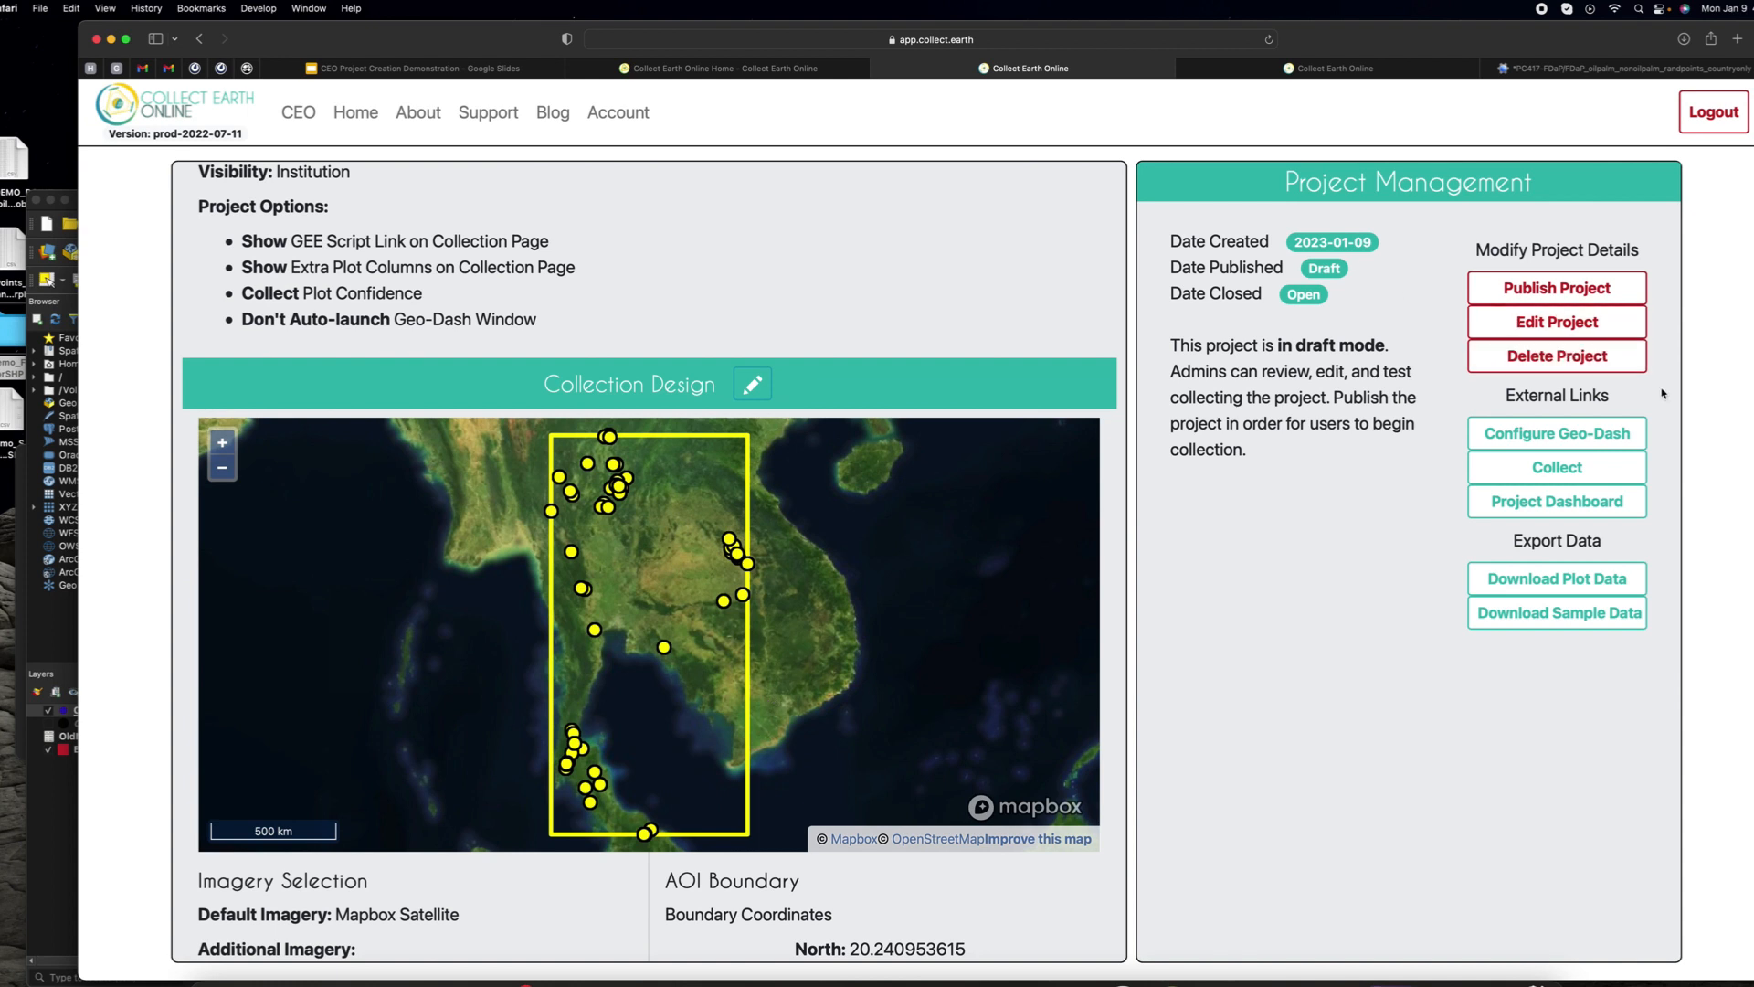
pyautogui.click(1597, 438)
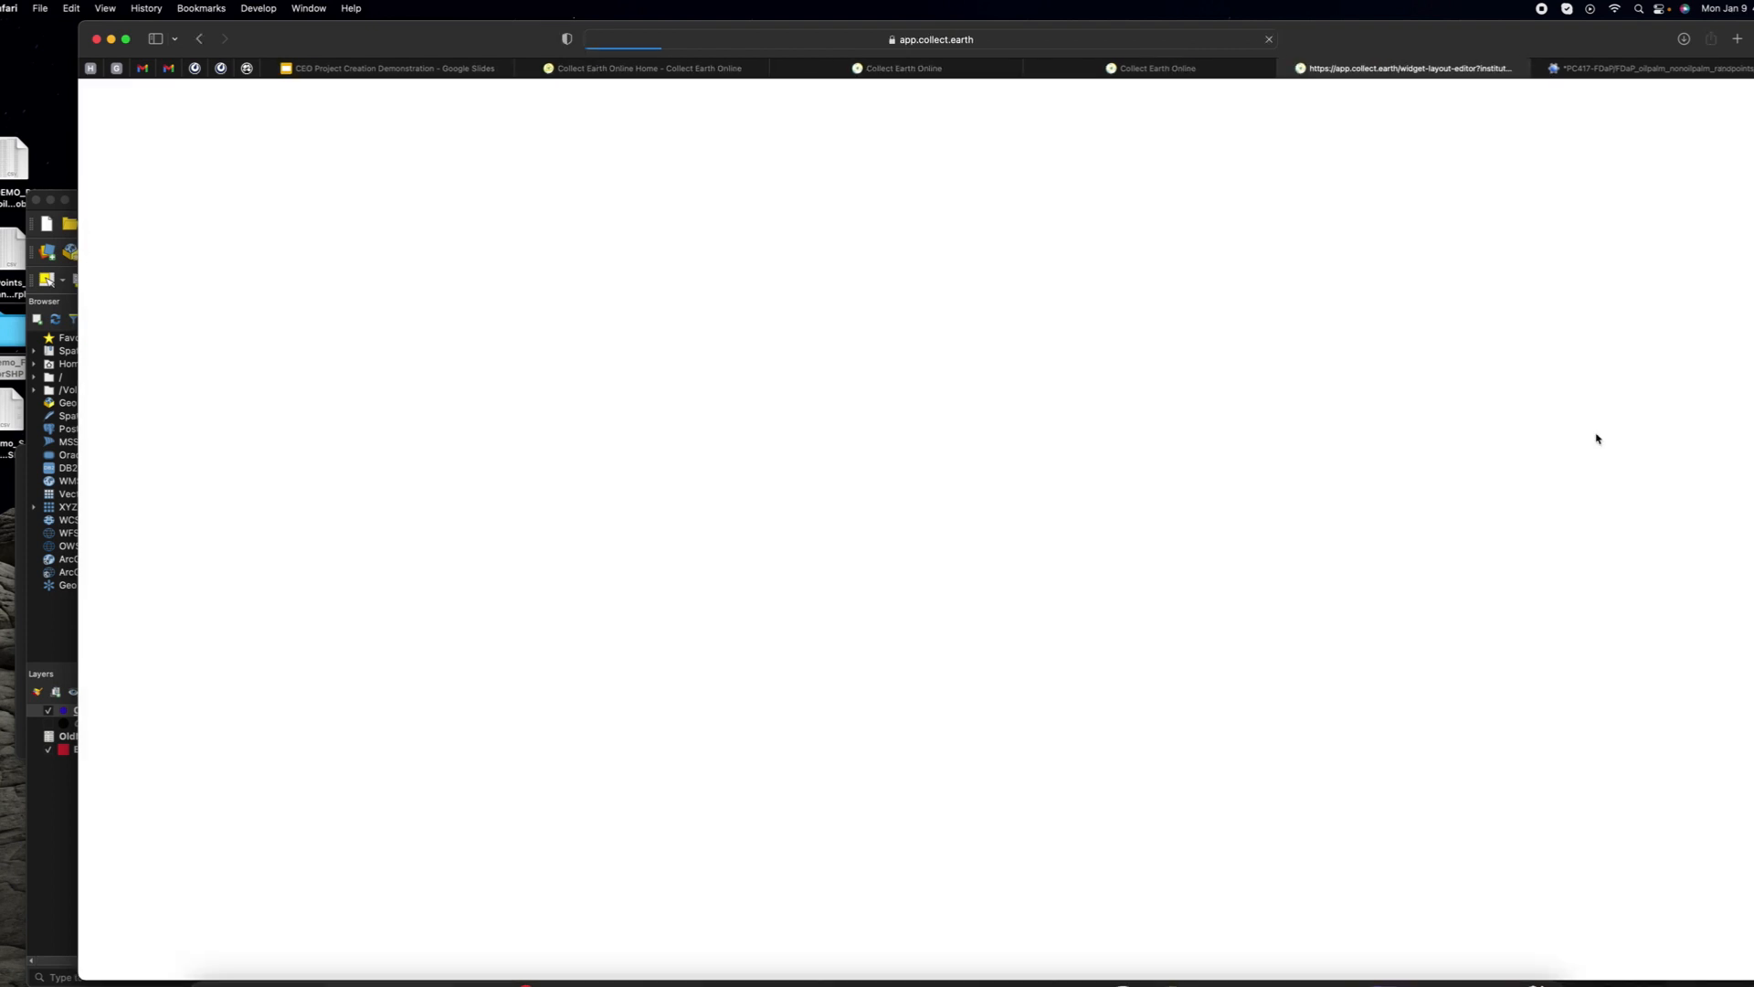
pyautogui.scroll(-4, 517, 477)
pyautogui.scroll(4, 517, 477)
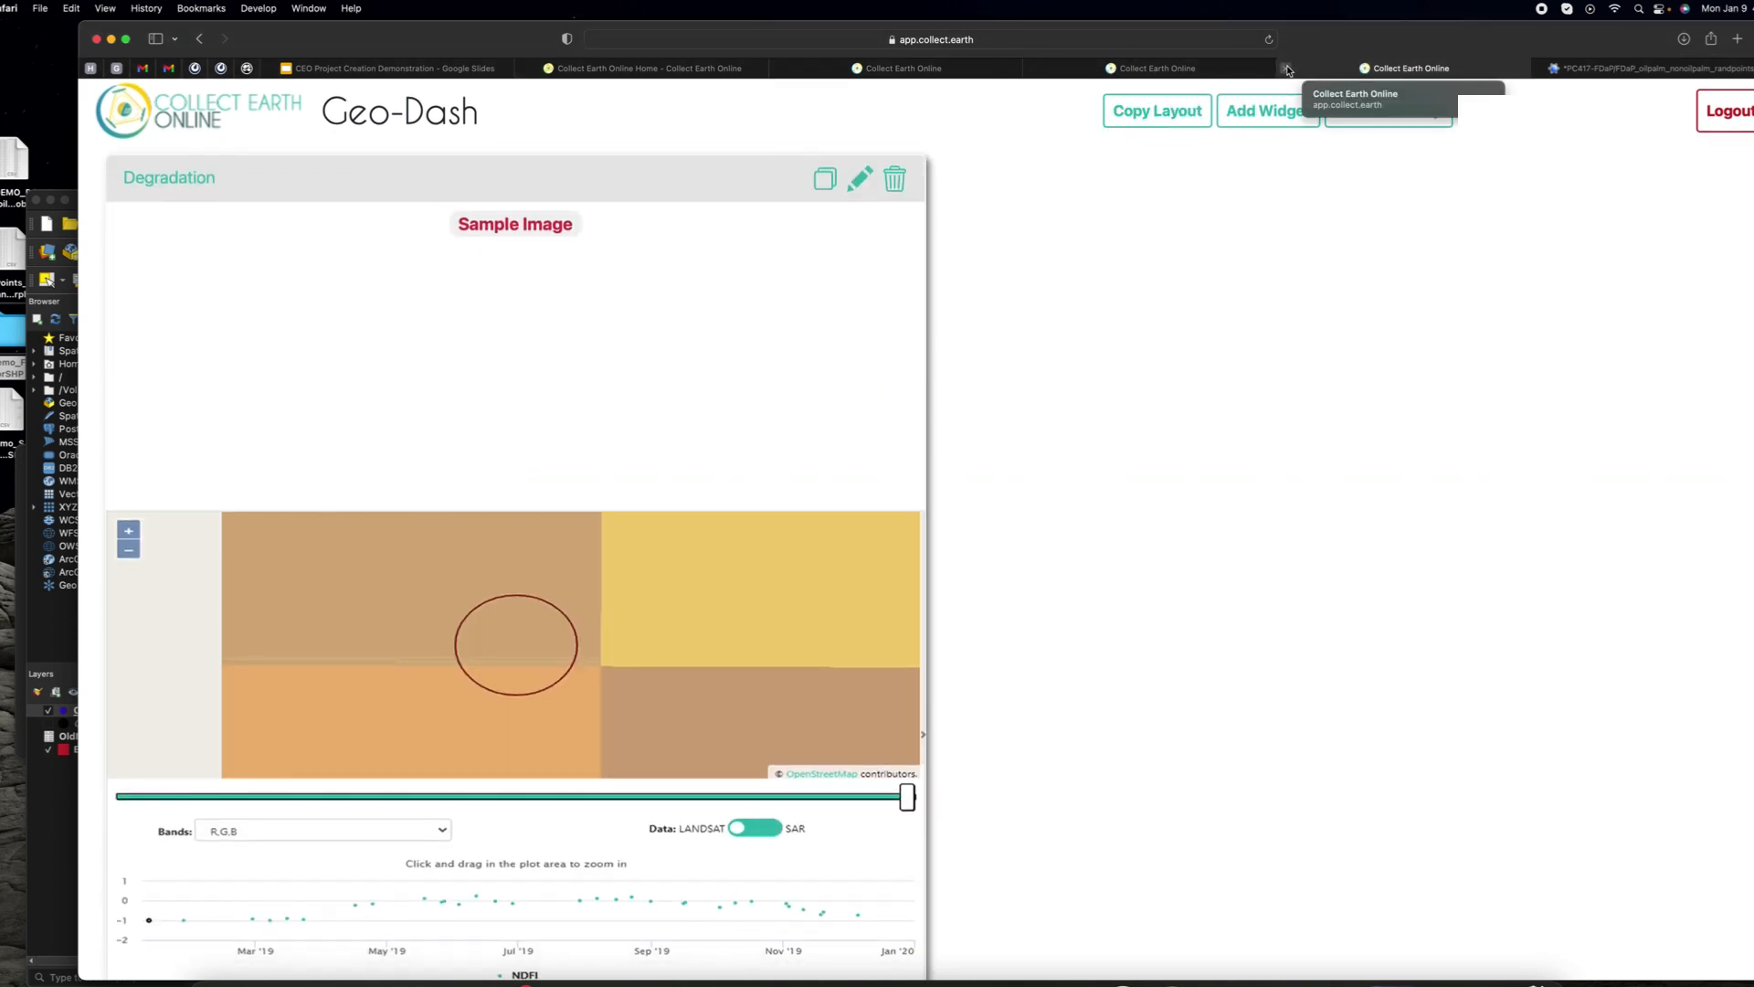
# Step: Browse the available template projects and copy the Geo-Dash widget layout from project "1 - Mekong River Region"
pyautogui.click(1148, 122)
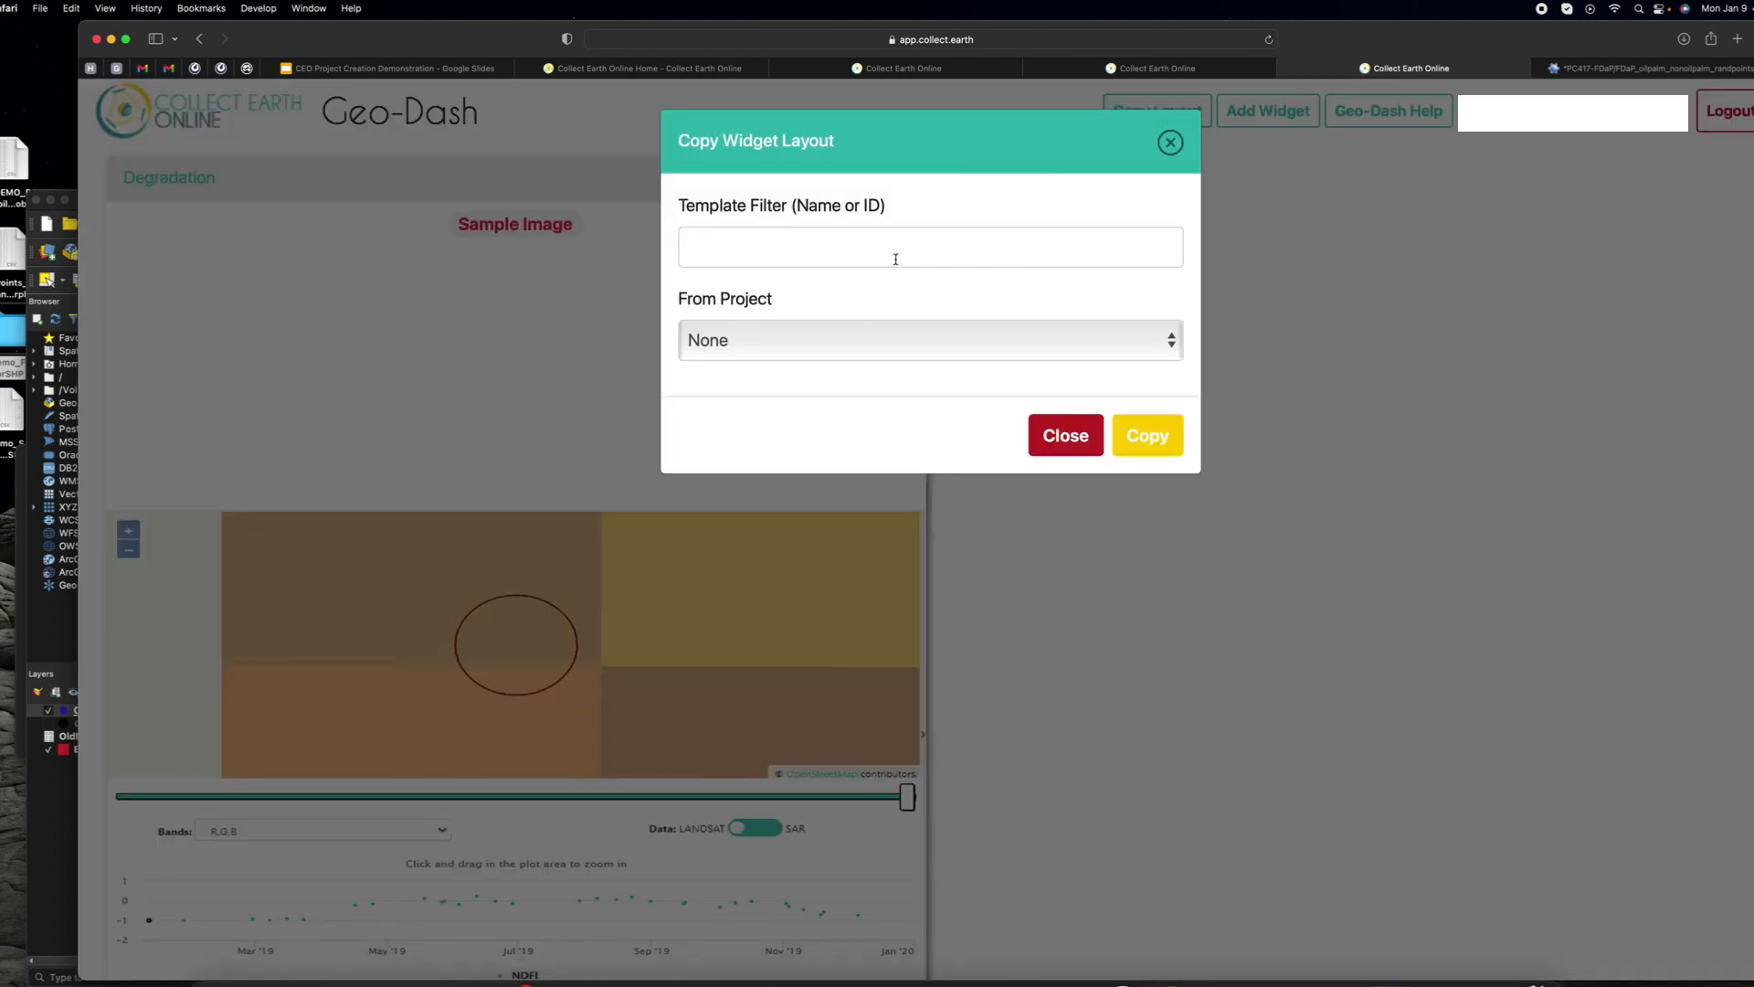
pyautogui.click(809, 330)
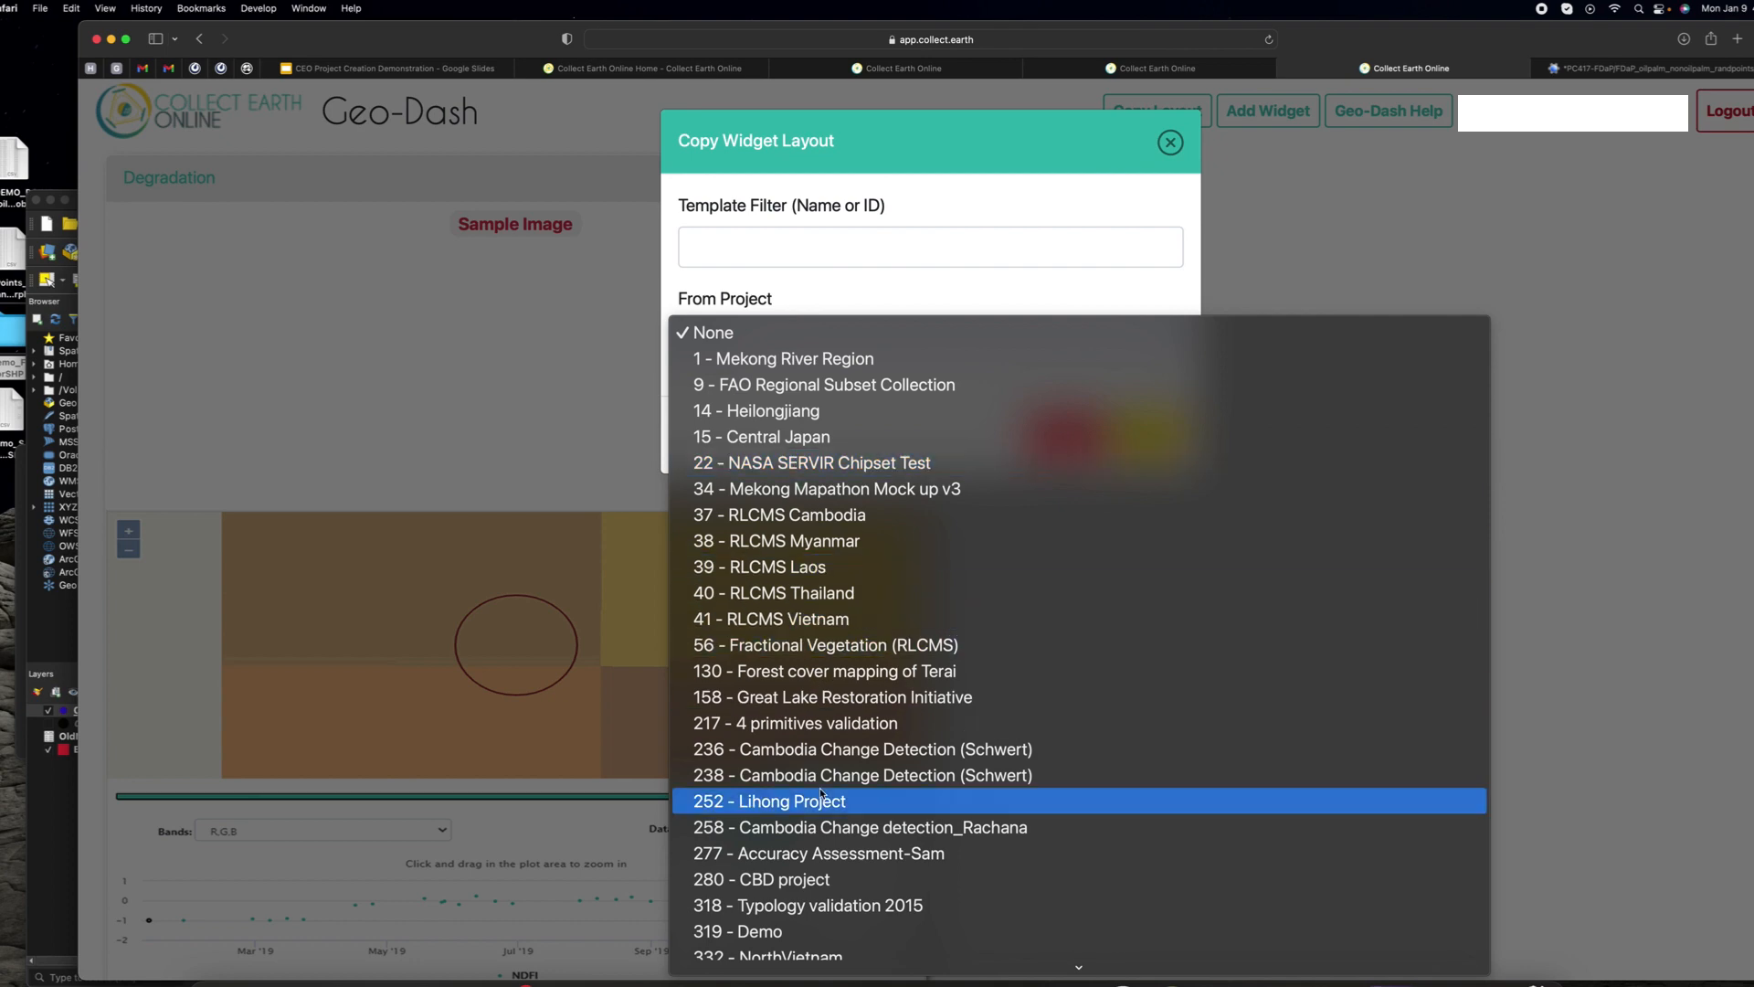
pyautogui.scroll(-10, 820, 788)
pyautogui.scroll(-3, 819, 788)
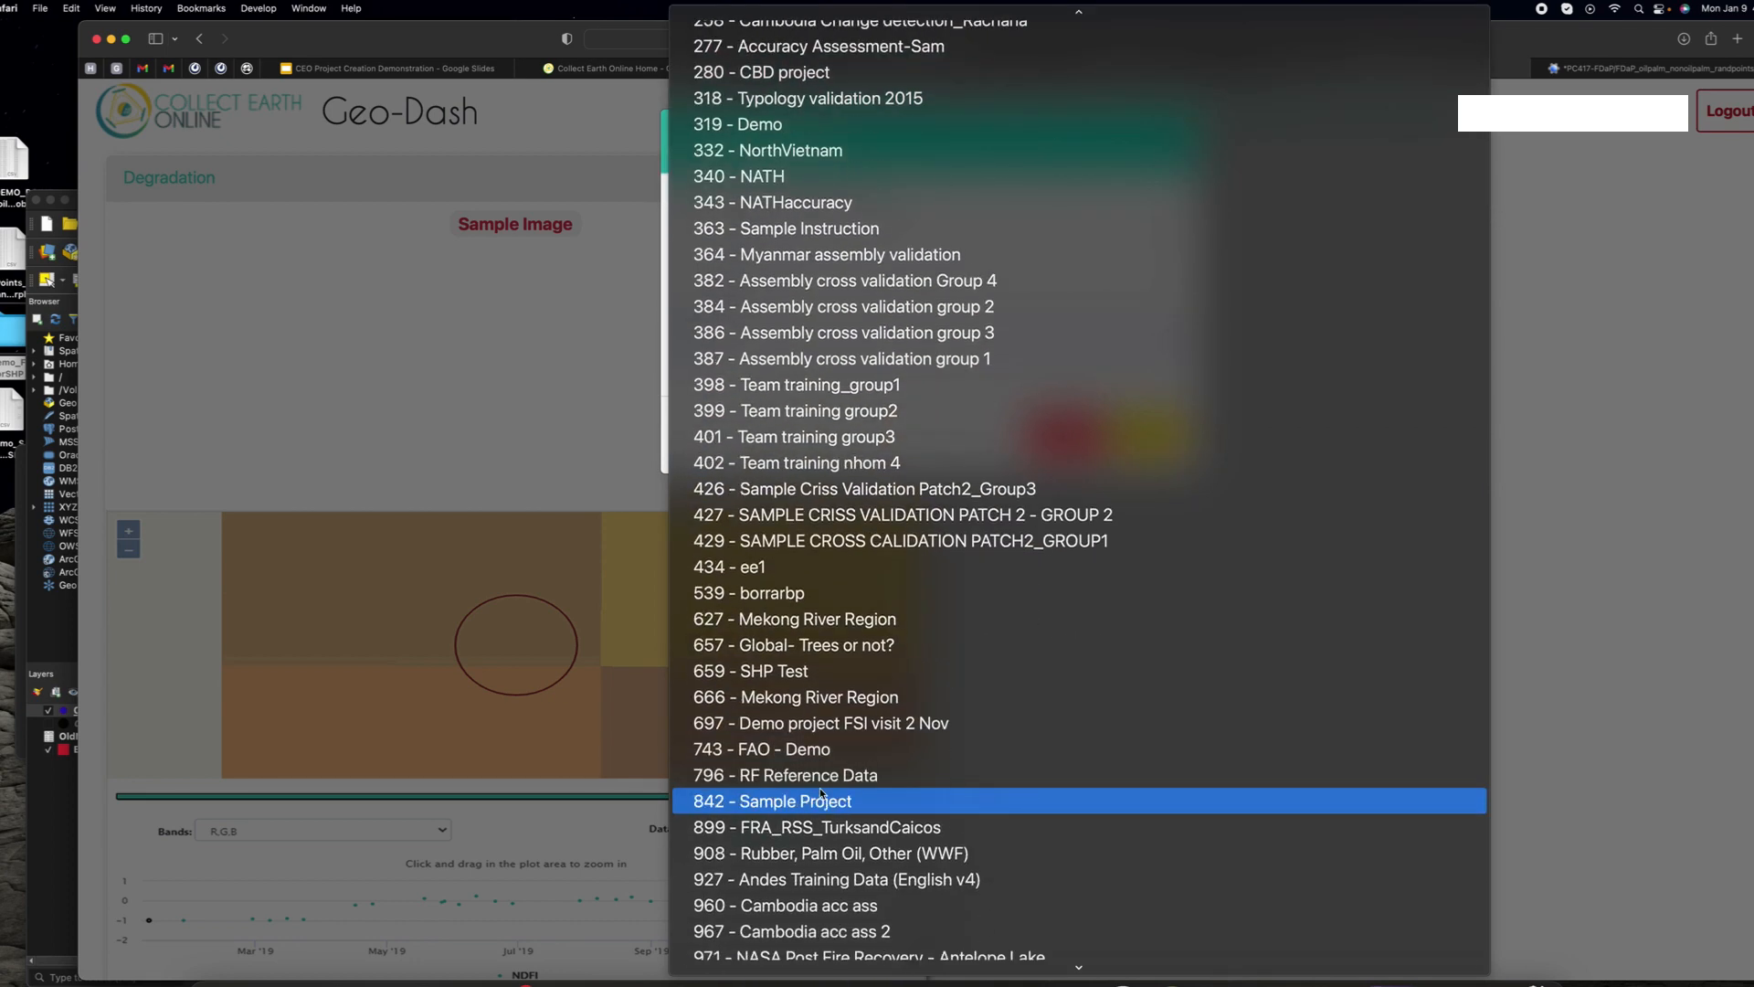
pyautogui.scroll(10, 857, 605)
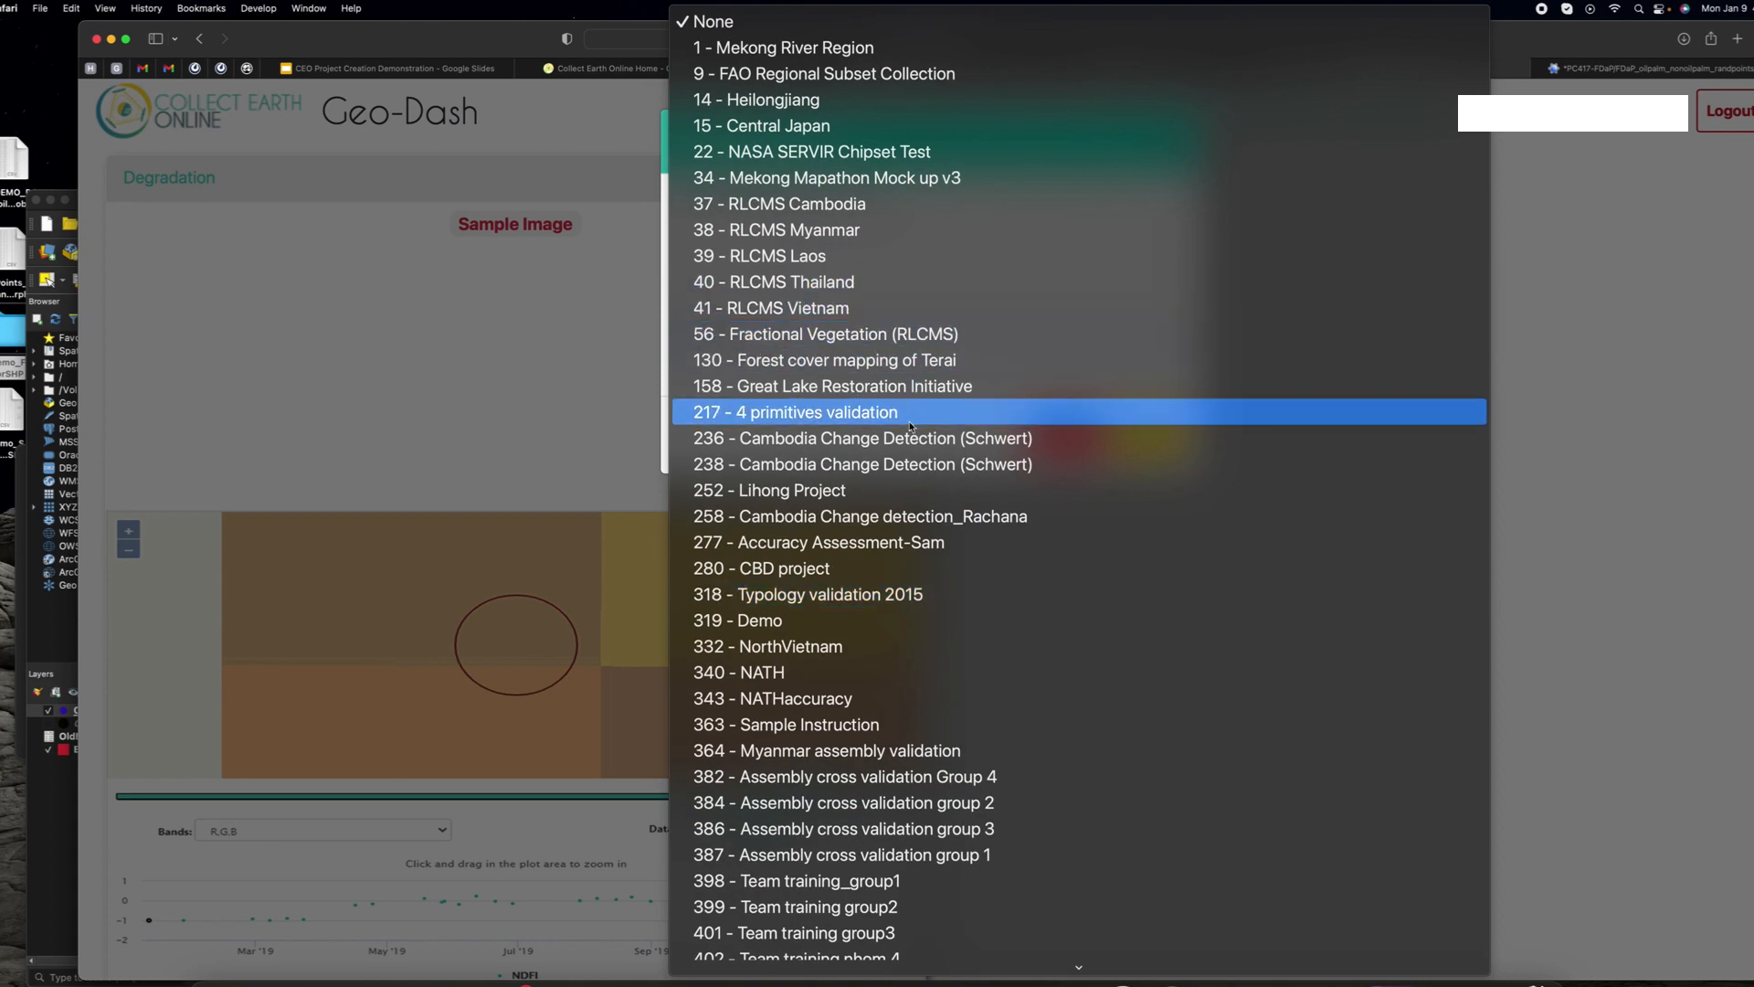
pyautogui.scroll(-10, 906, 705)
pyautogui.scroll(10, 907, 705)
pyautogui.click(1648, 460)
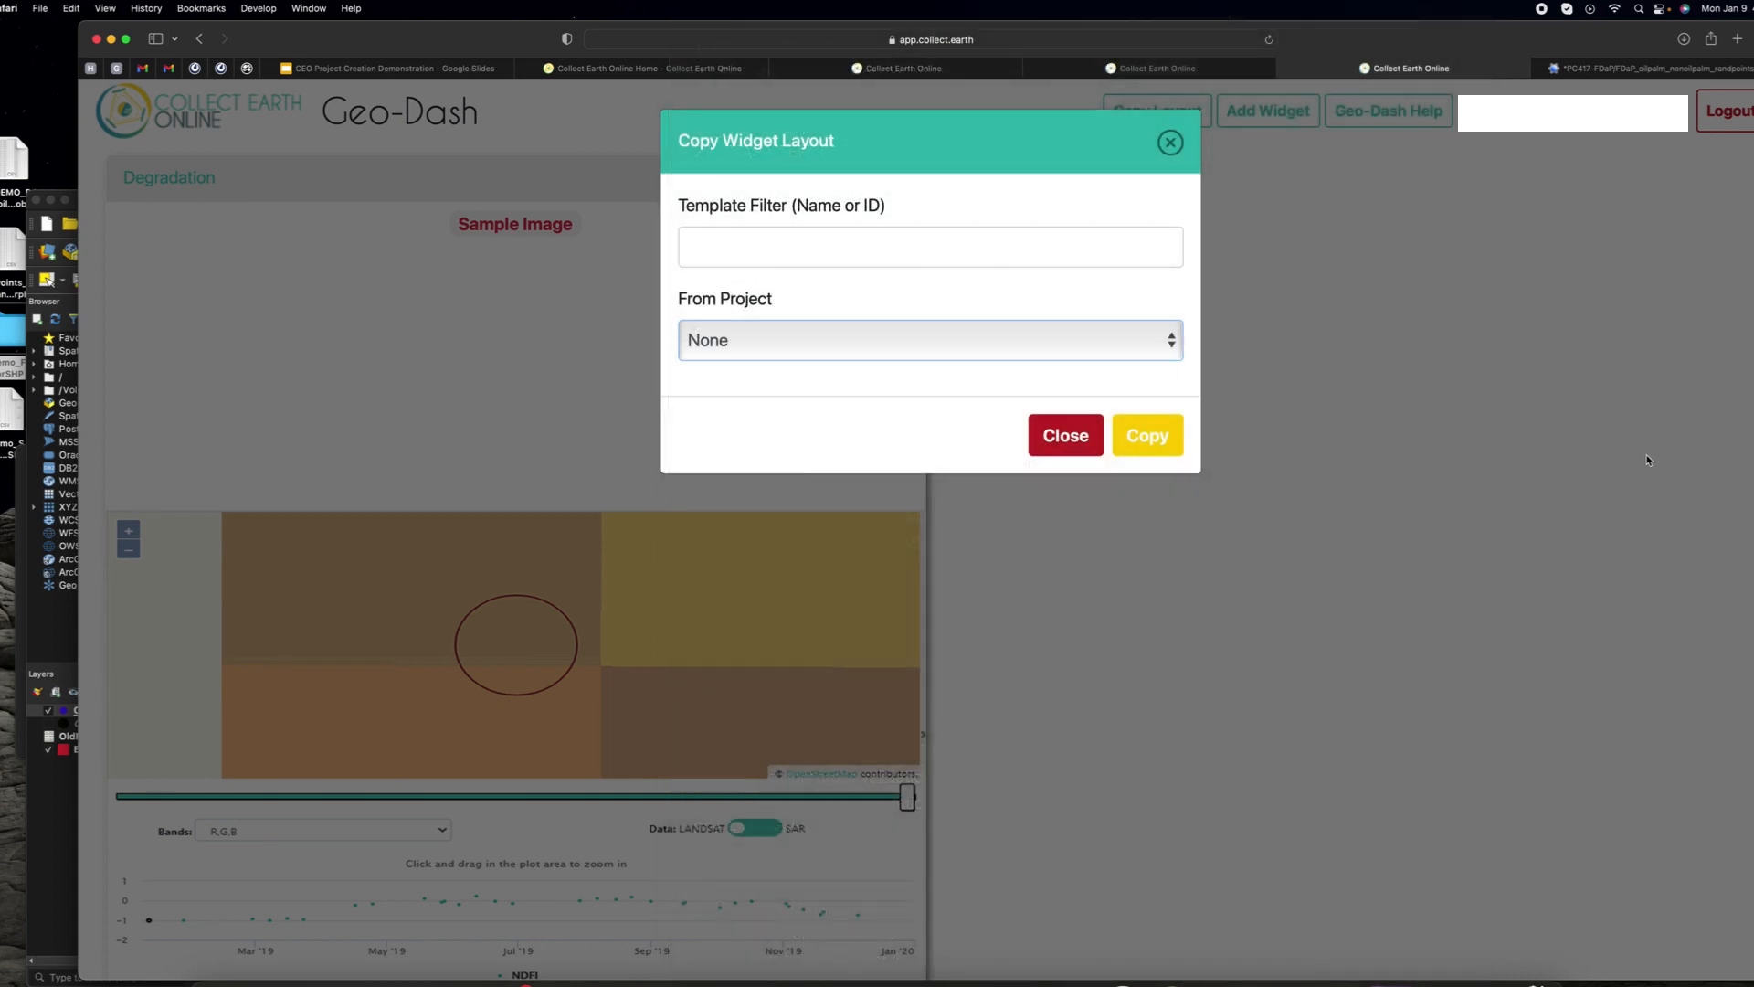
pyautogui.click(919, 344)
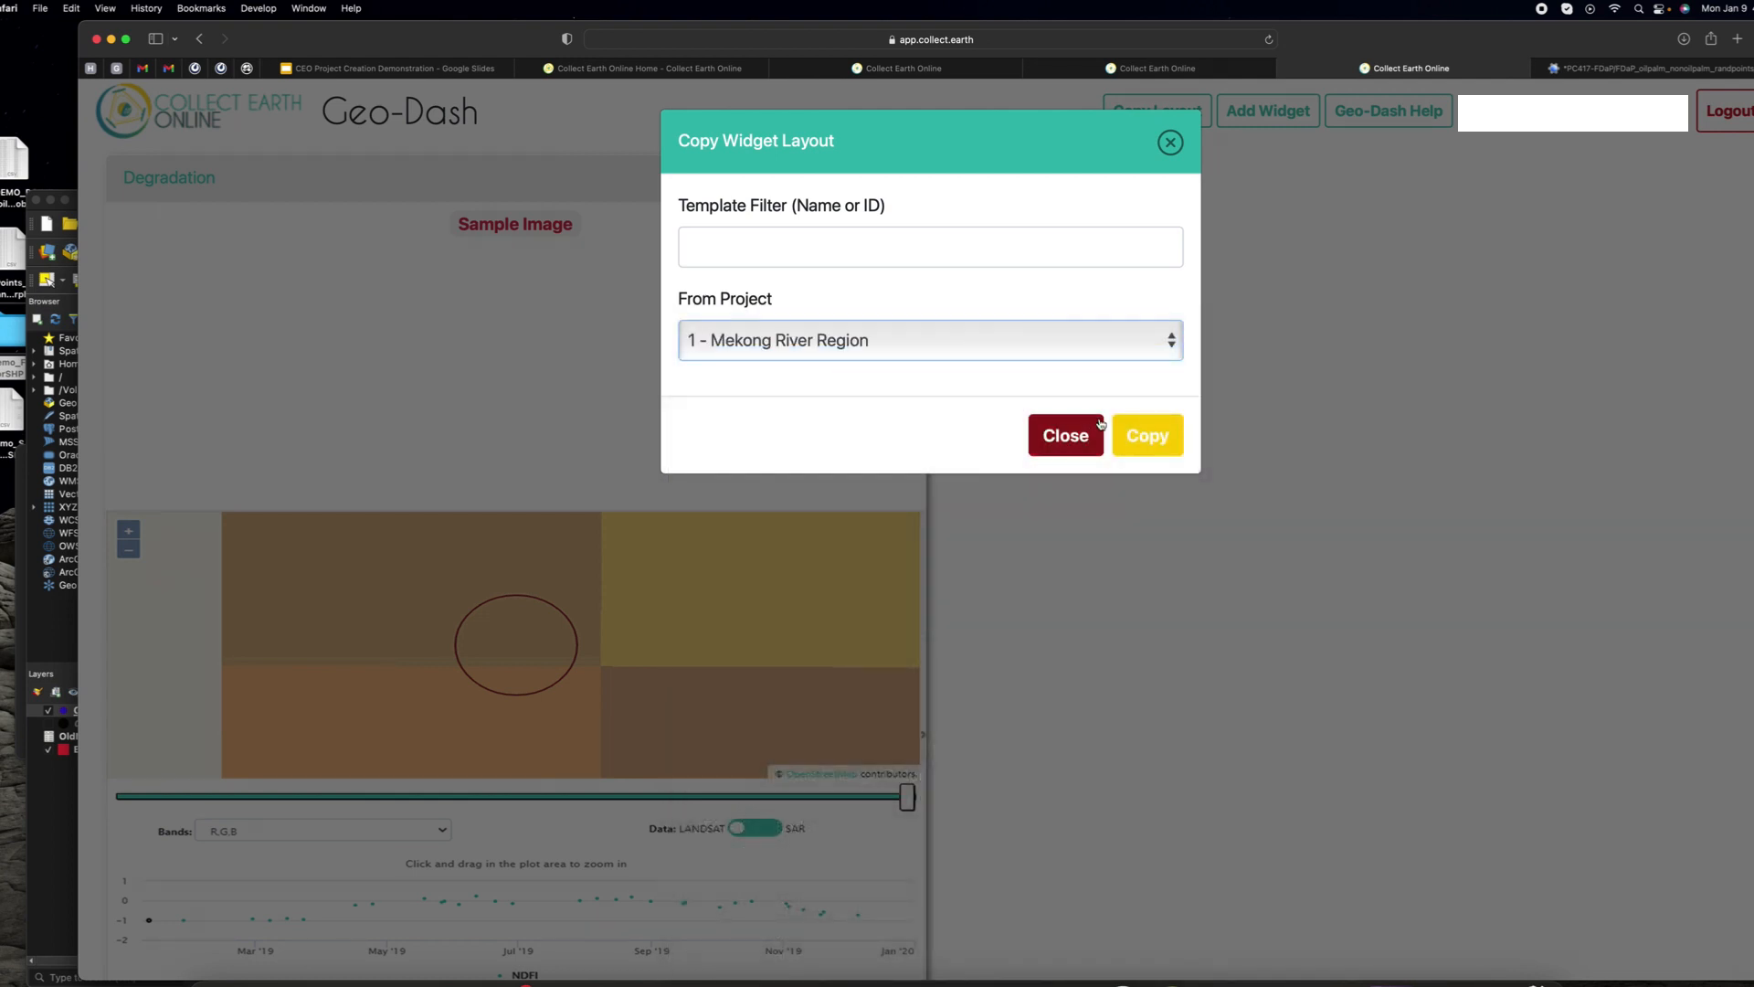
pyautogui.click(1139, 439)
pyautogui.click(1064, 436)
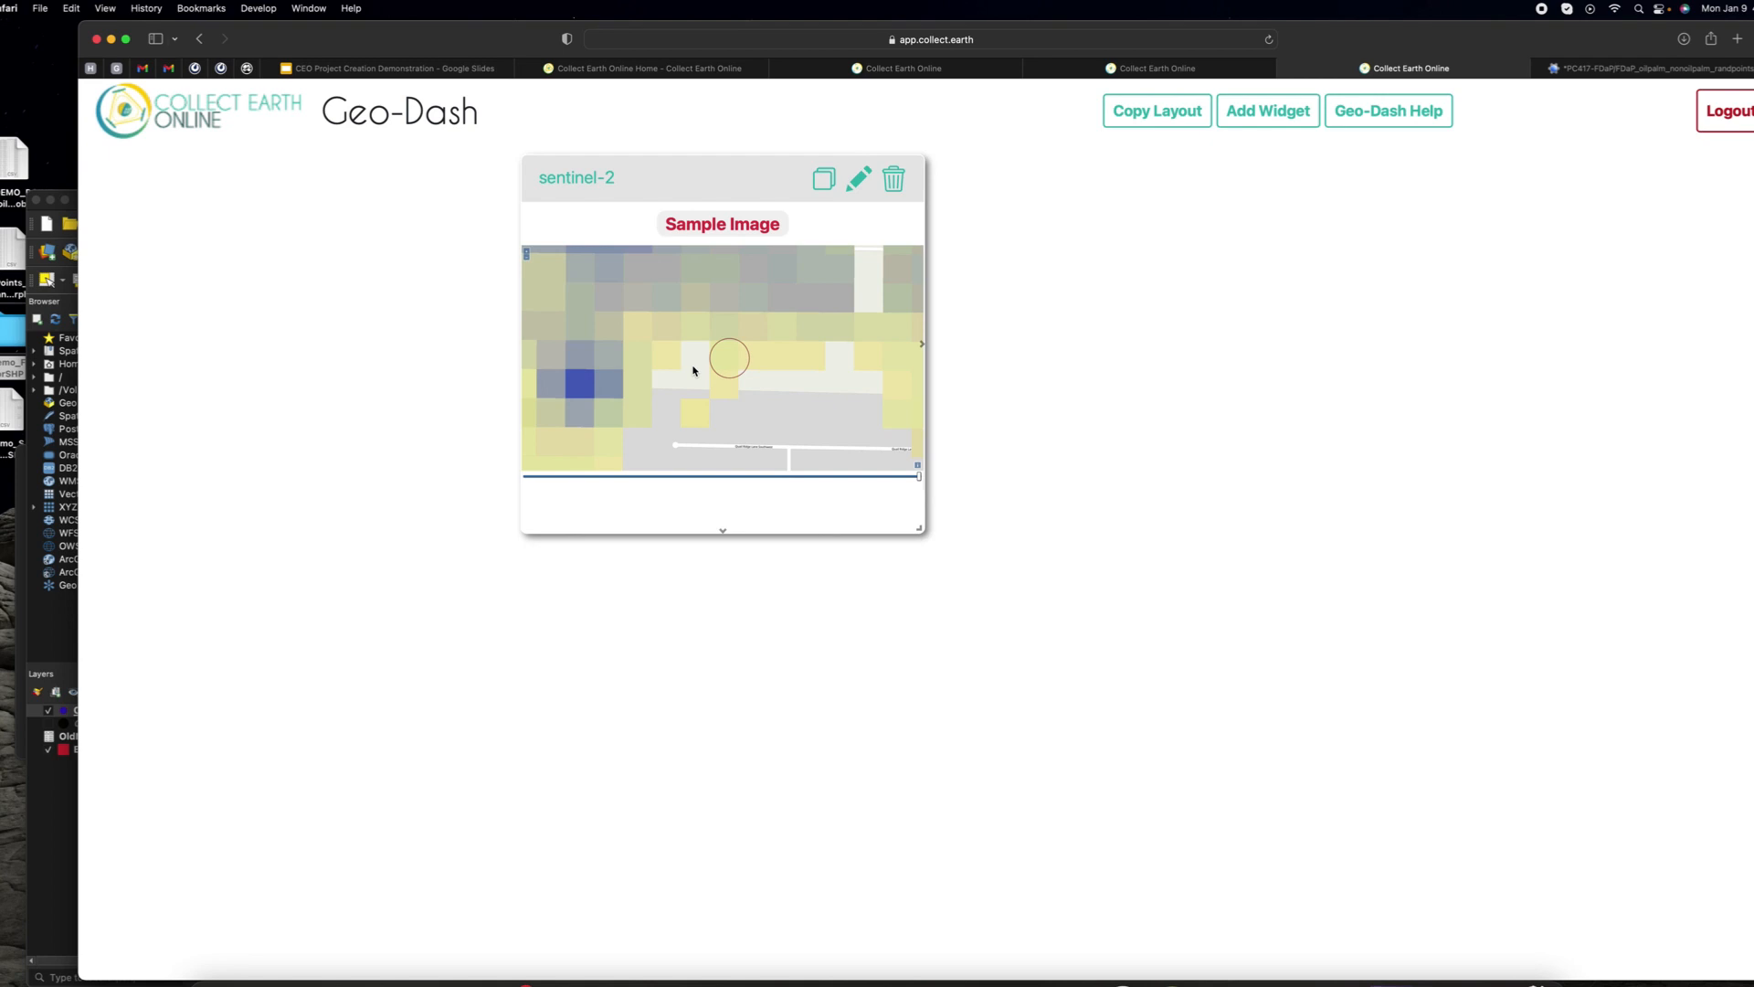
# Step: Close the Geo-Dash page and publish the draft project, agreeing to clear the plots collected by admins
pyautogui.click(1287, 68)
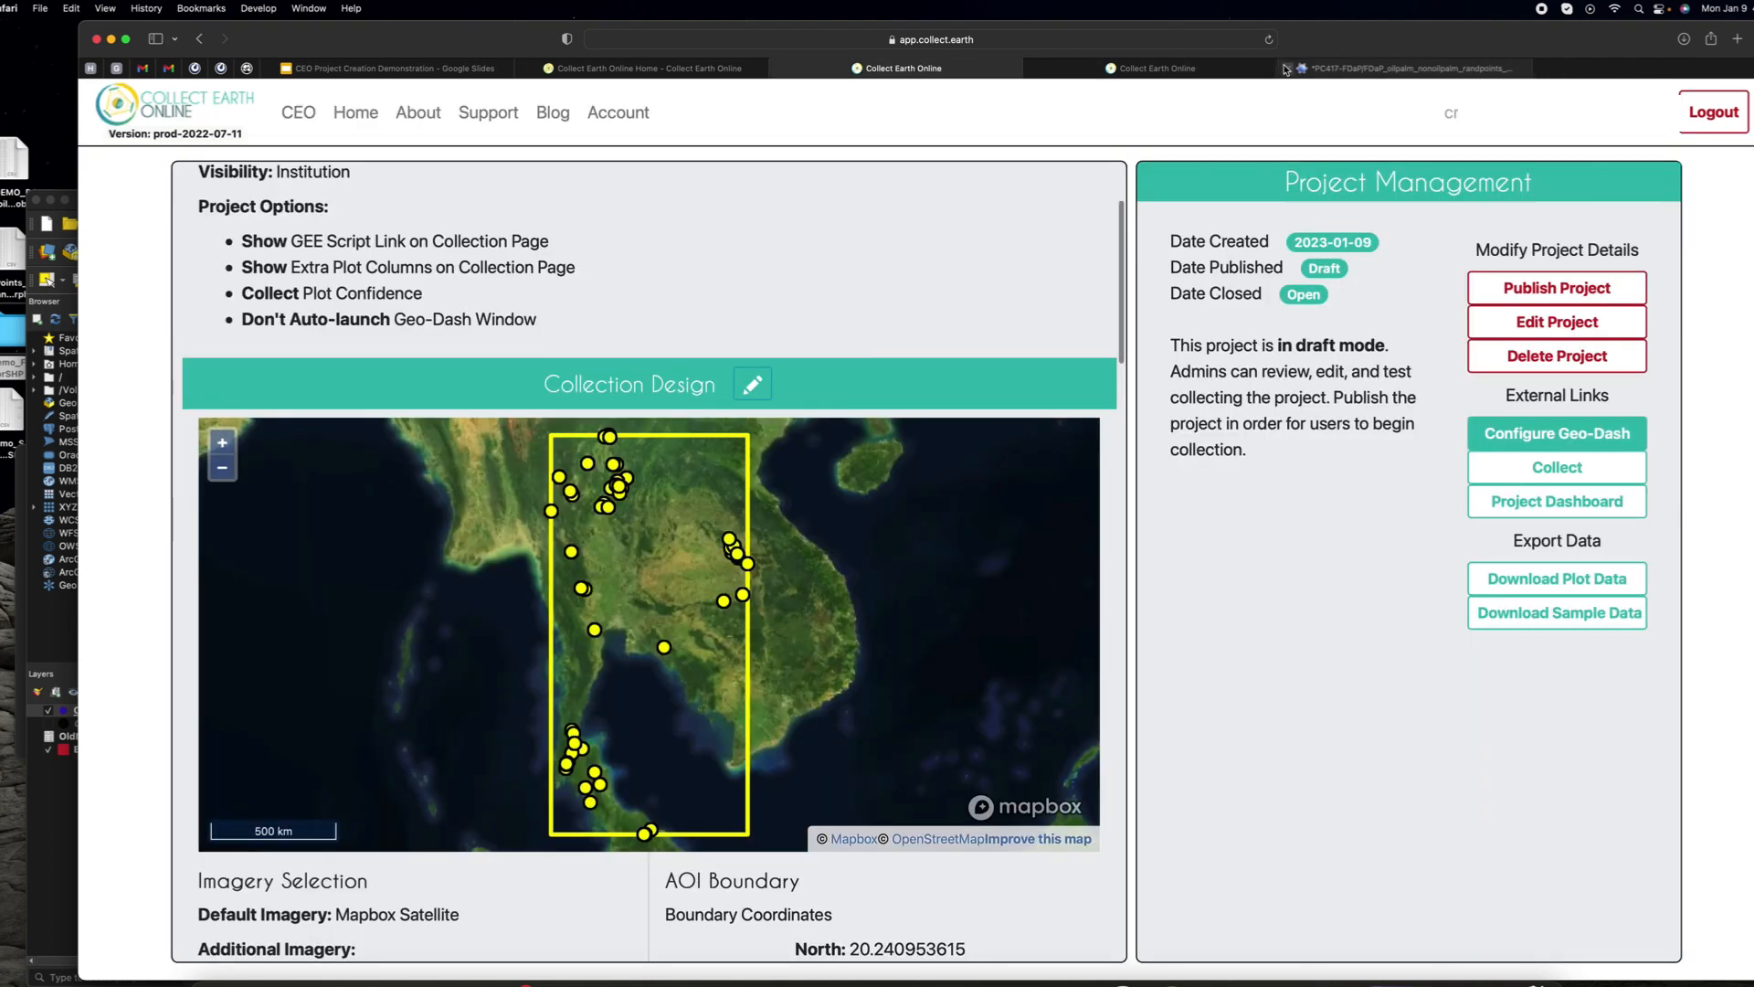
pyautogui.click(1550, 290)
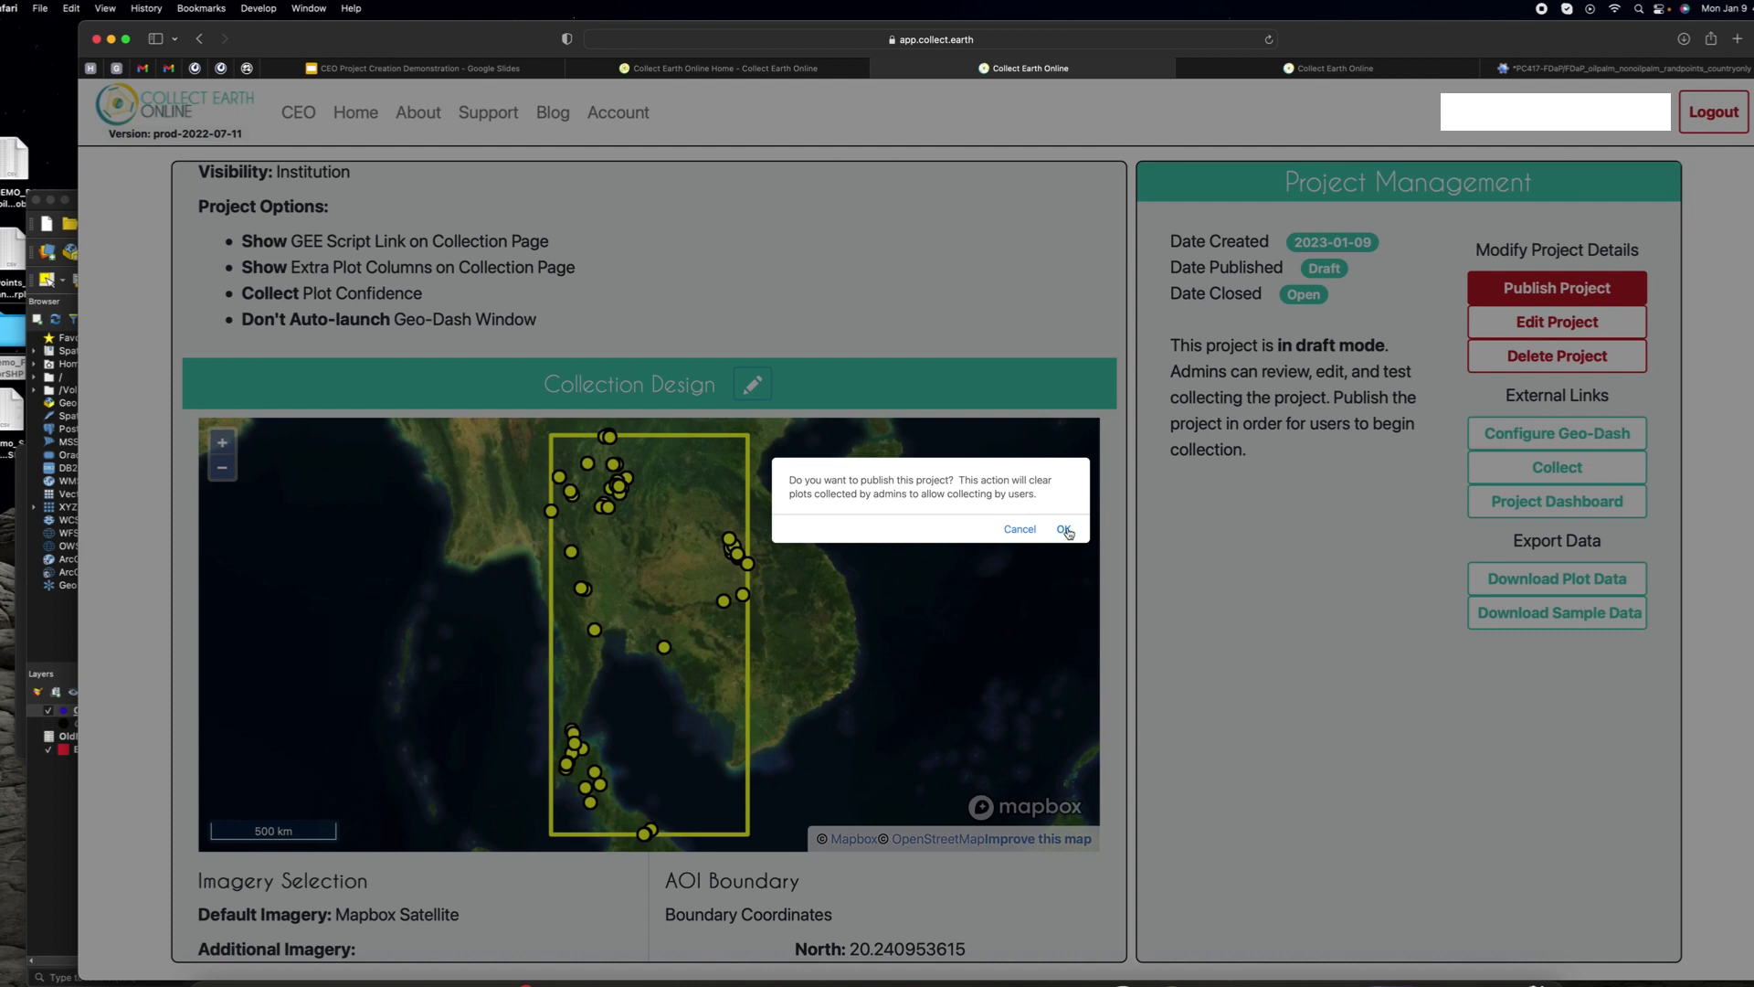
pyautogui.click(1065, 530)
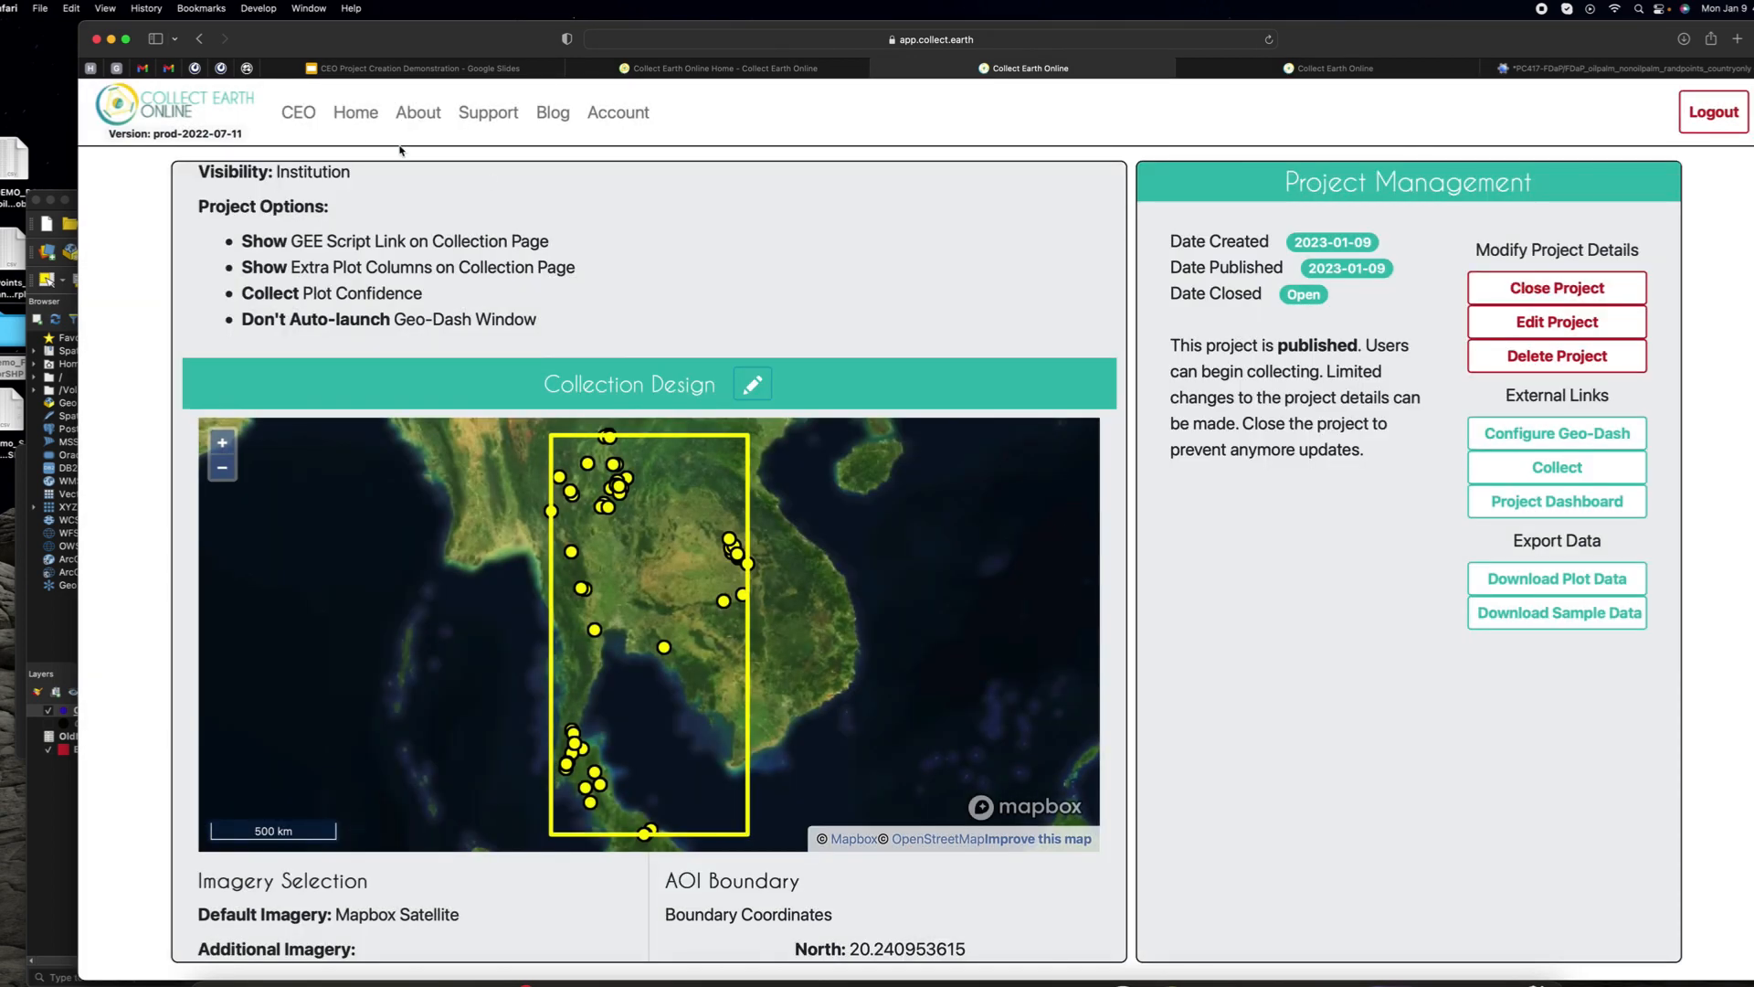
# Step: Return to the main CEO page with the institution list and world map, and make the browser window full screen
pyautogui.click(299, 112)
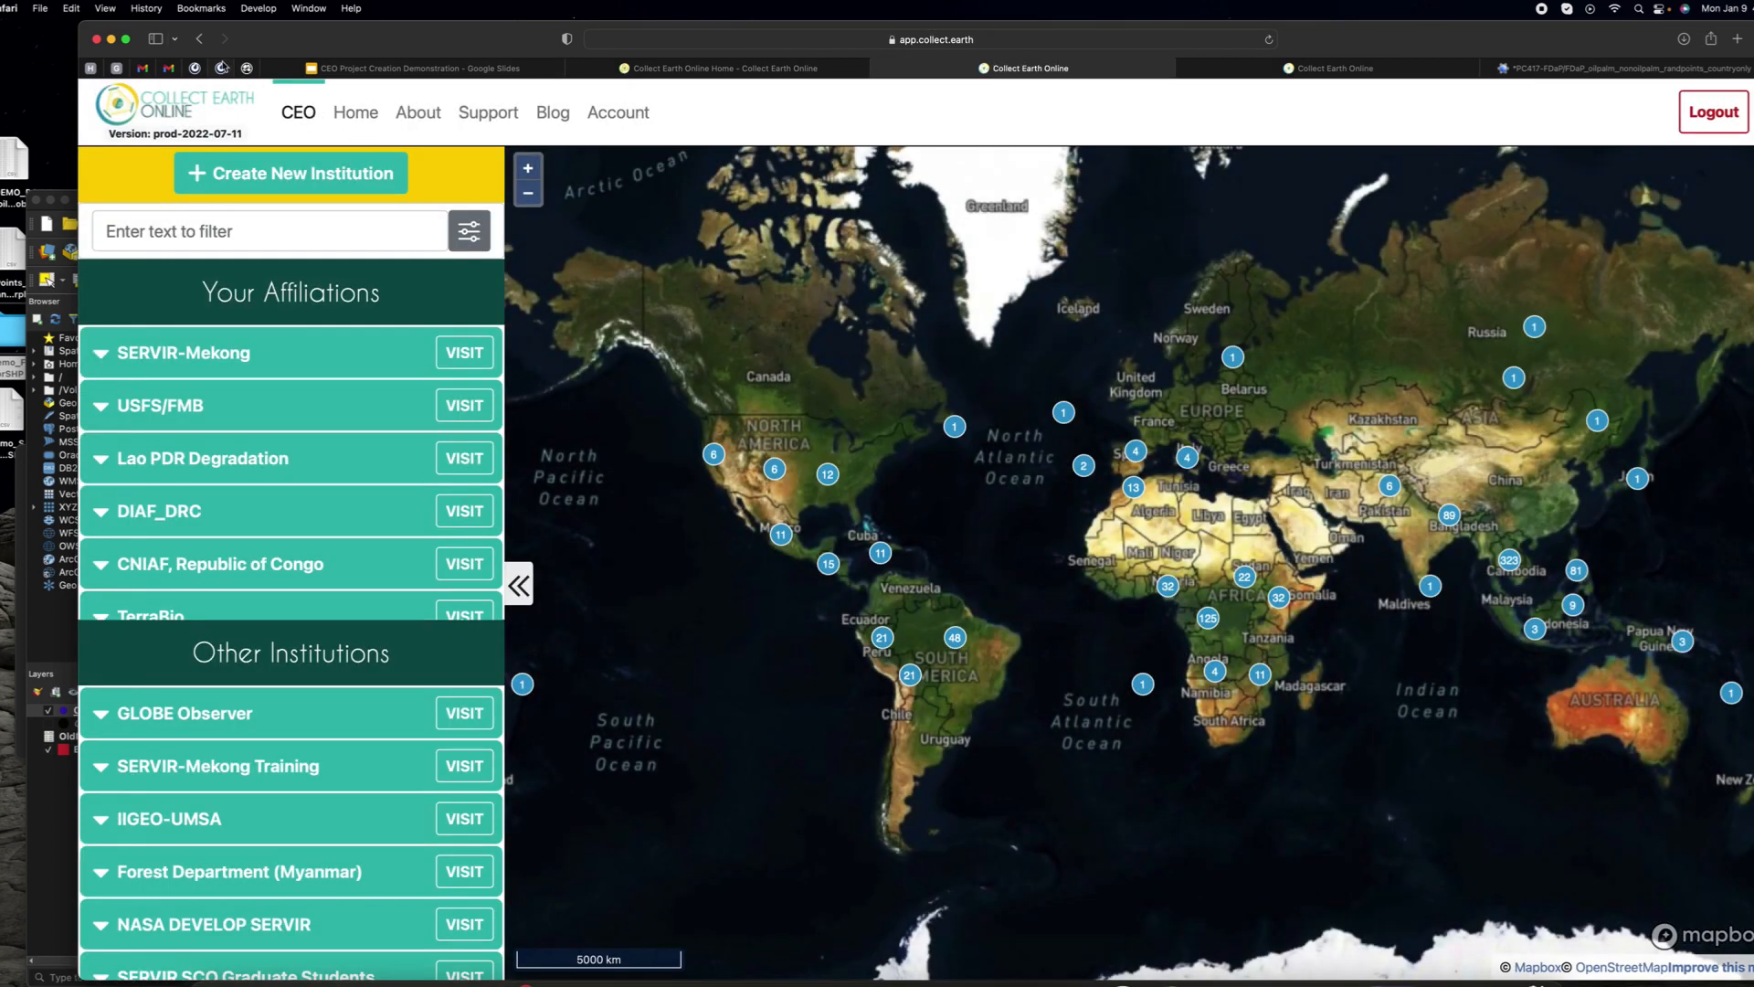
pyautogui.moveTo(302, 46); pyautogui.dragTo(236, 46)
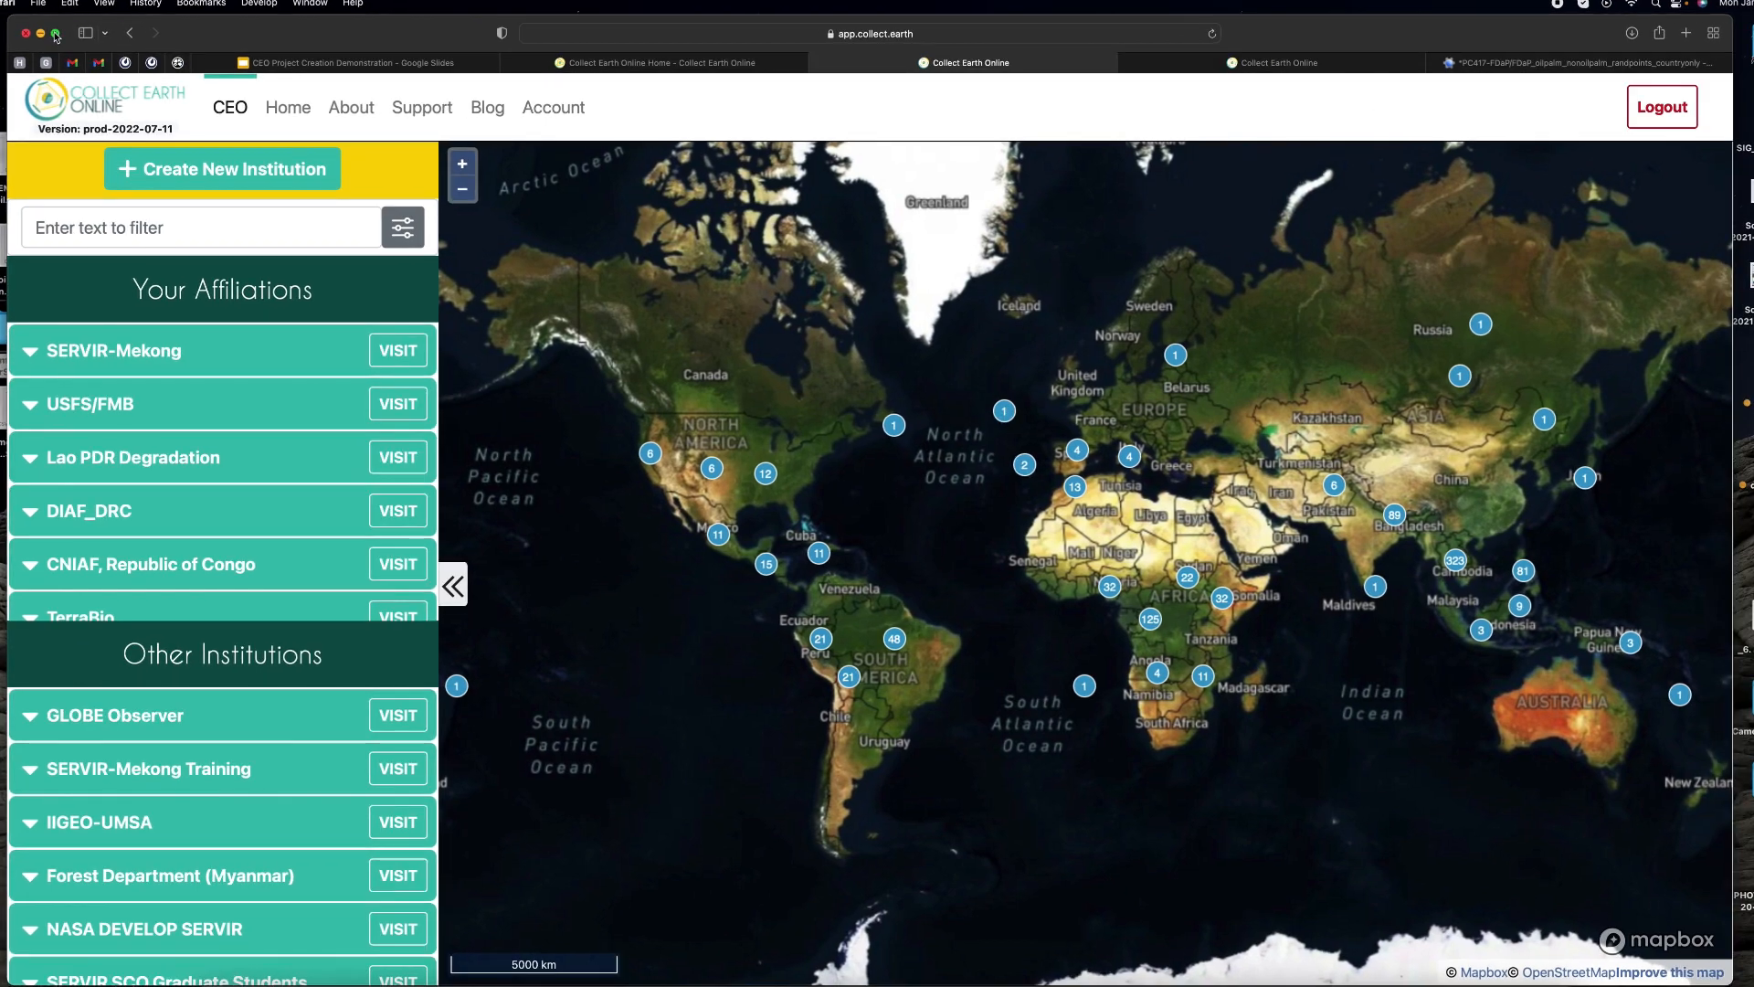
pyautogui.click(55, 36)
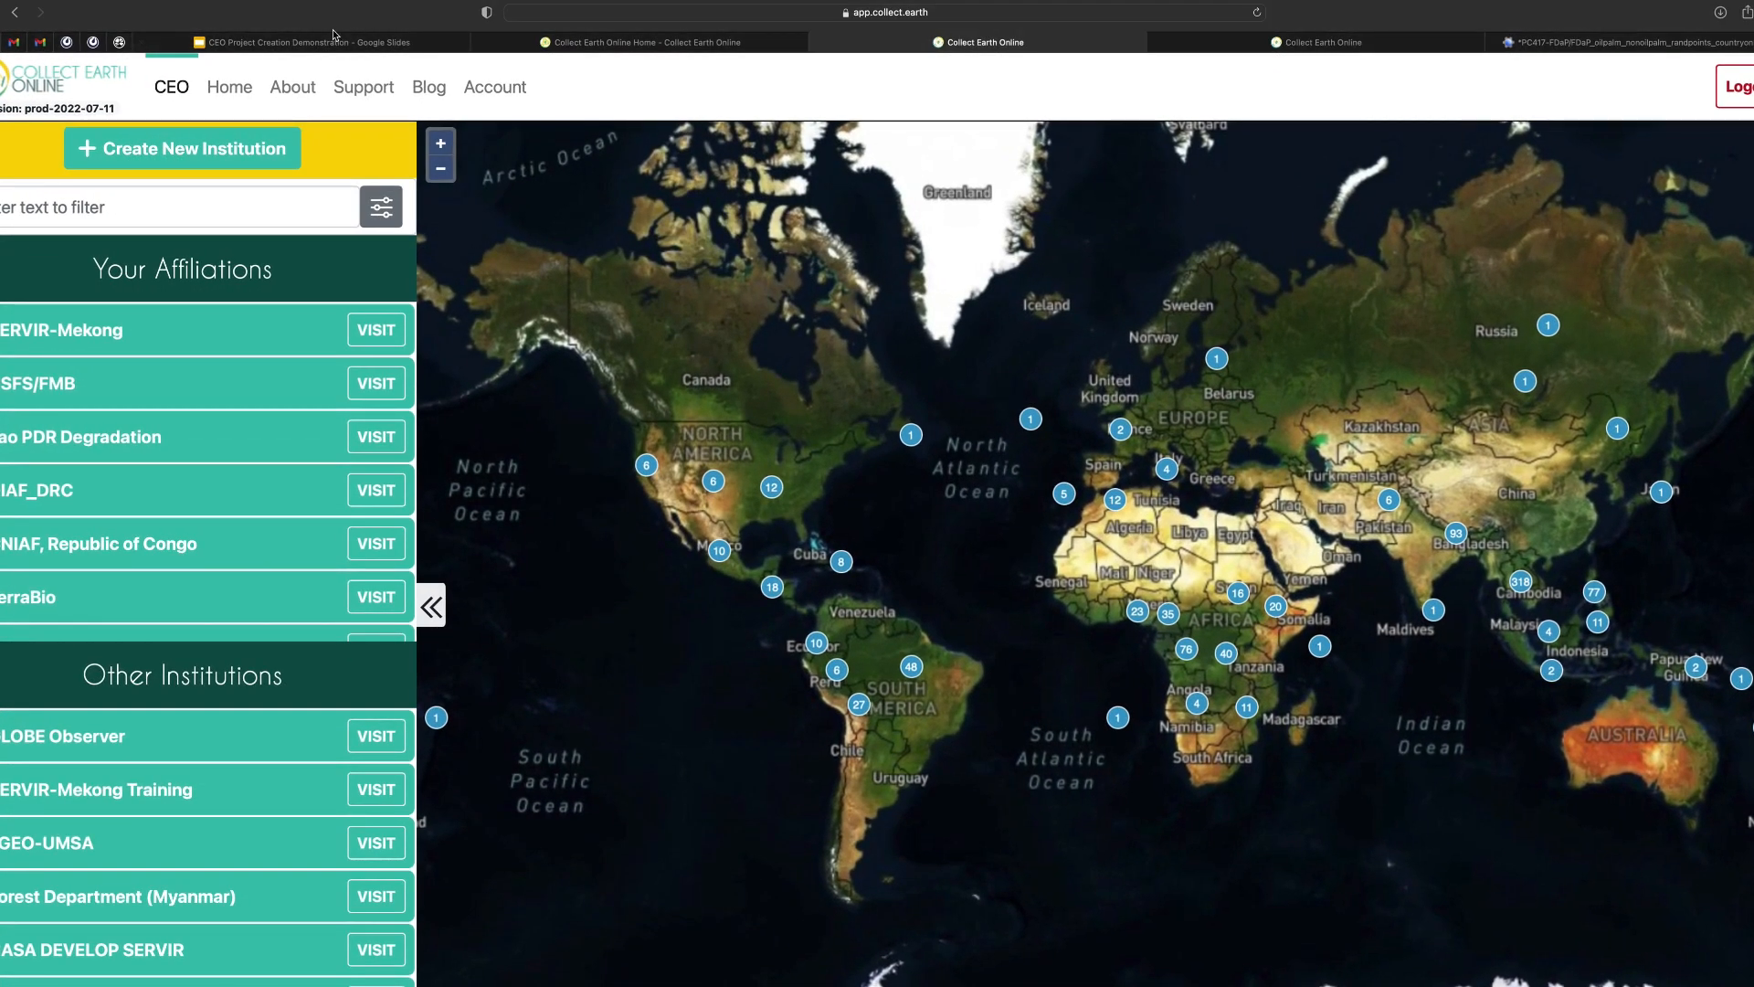
pyautogui.moveTo(1579, 3)
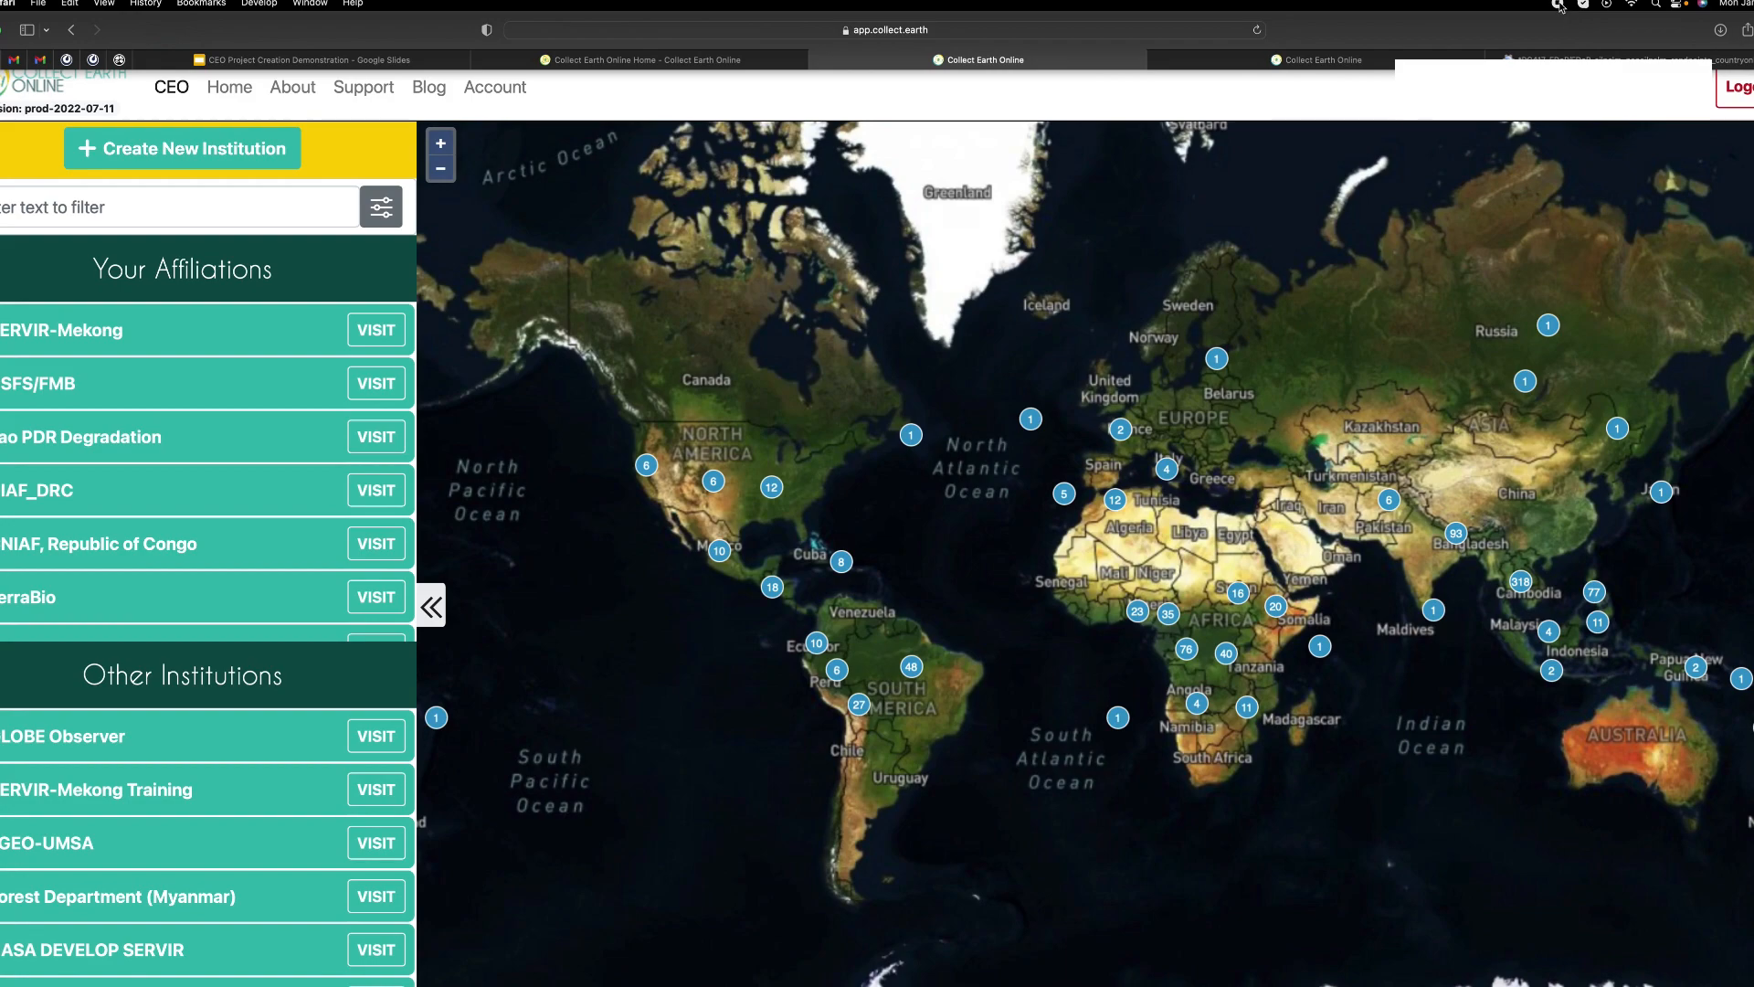